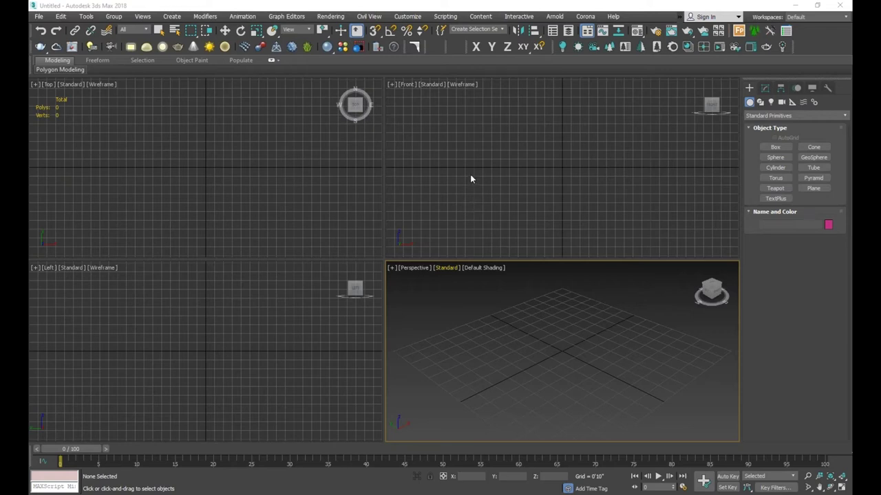
- Activate the Perspective viewport and arm the Box standard primitive for creation
click(471, 176)
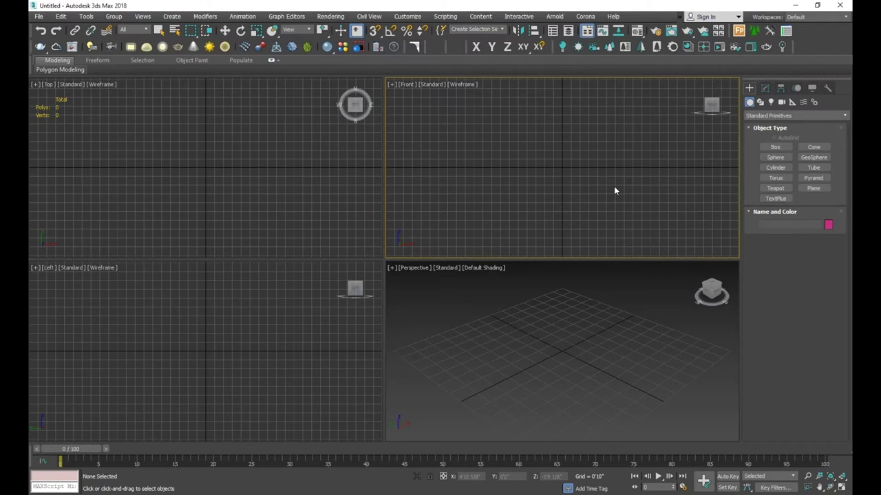
click(523, 324)
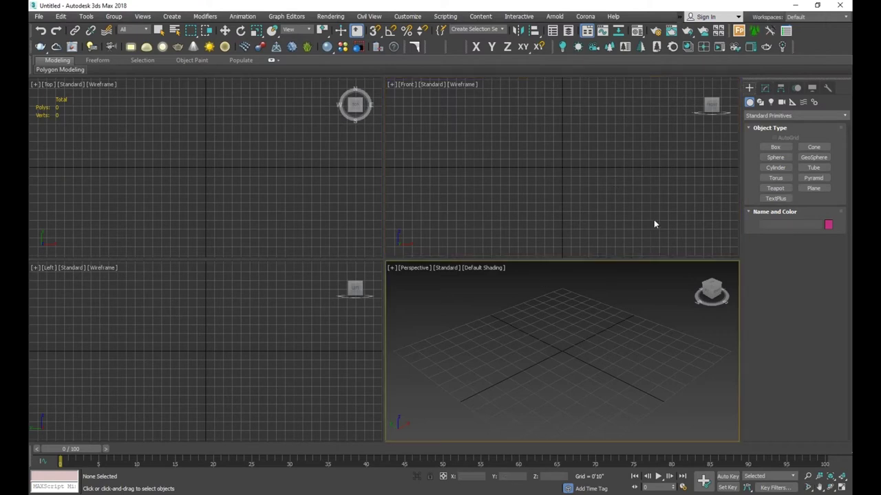
click(778, 148)
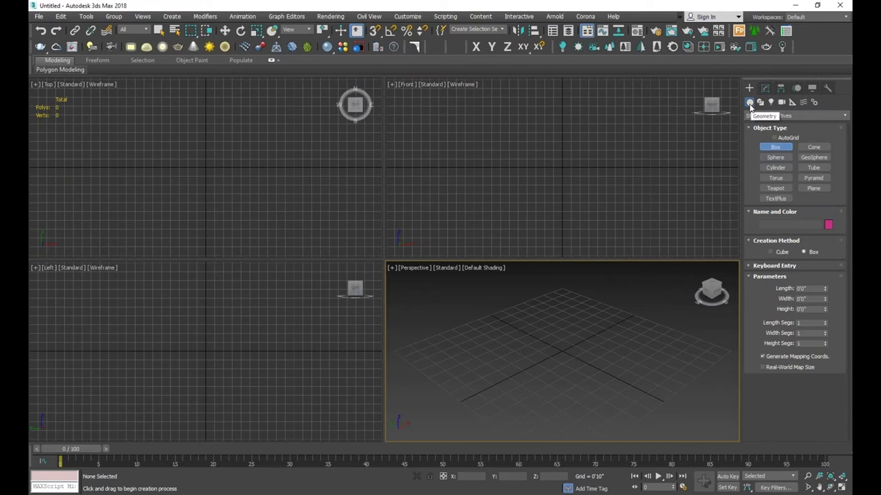
click(814, 157)
click(775, 148)
drag(566, 348, 526, 380)
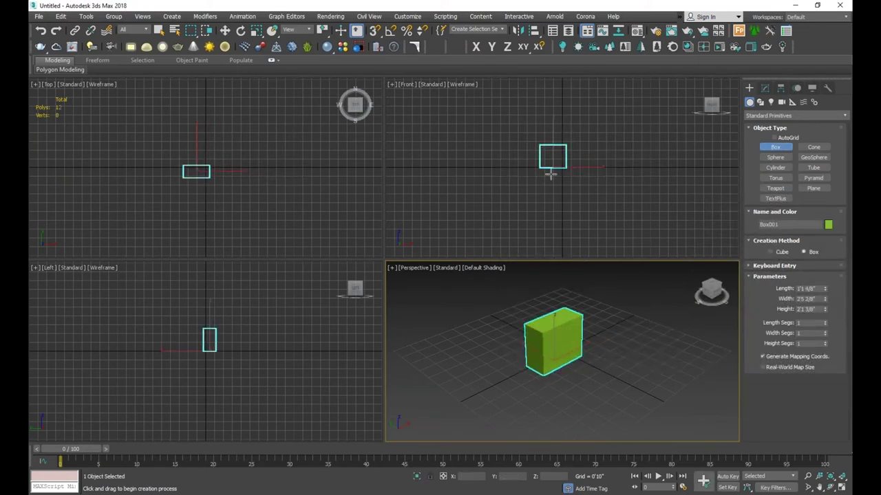
click(225, 31)
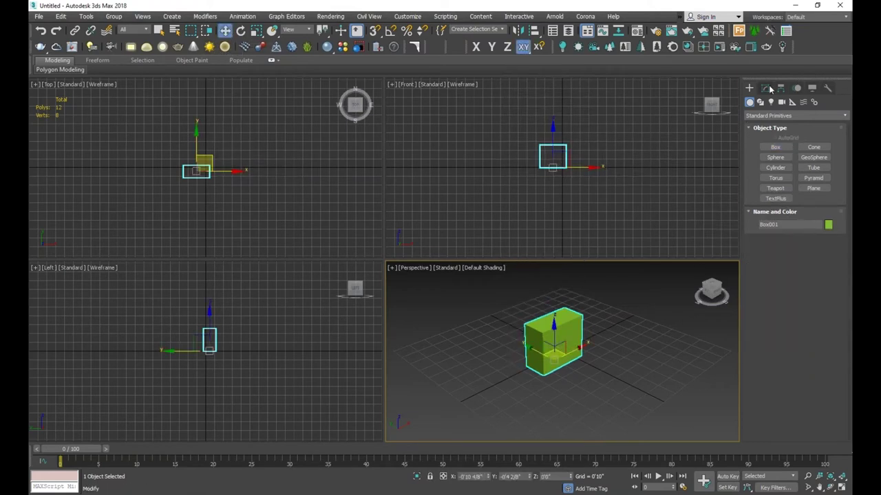
click(768, 88)
drag(824, 230, 824, 255)
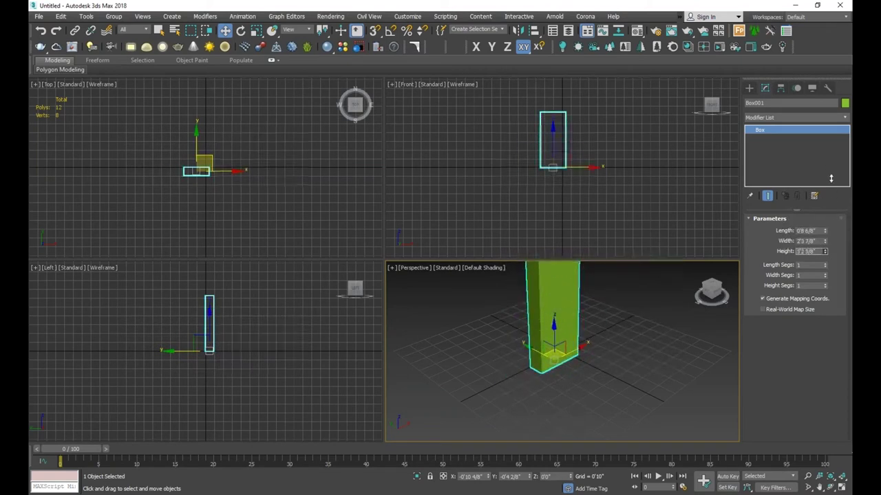
click(610, 329)
click(554, 344)
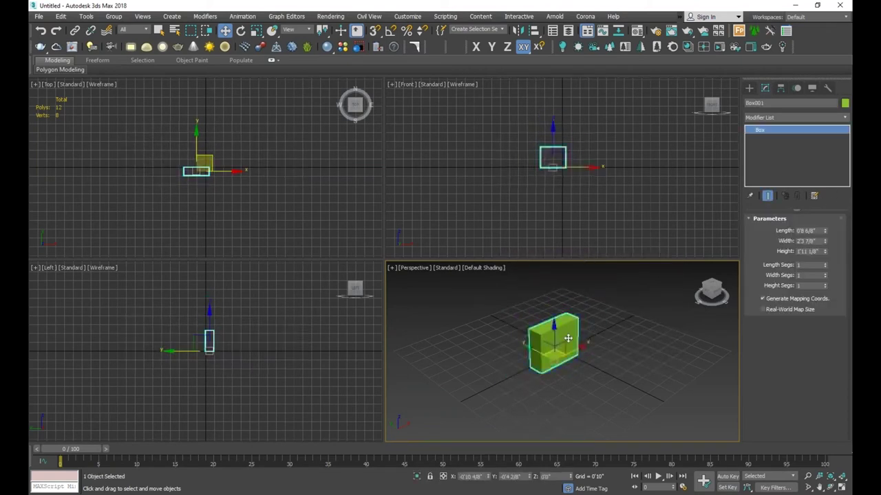
key(Delete)
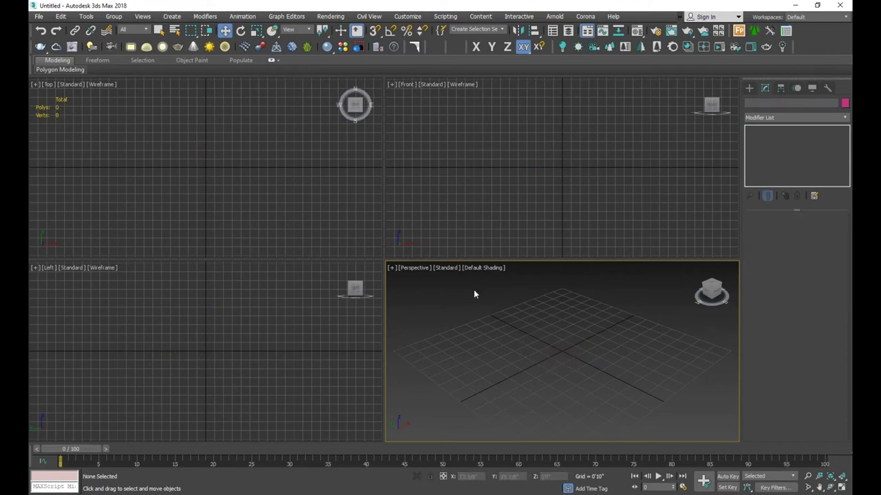
- Cycle the active viewport repeatedly through the Top, Left, Front and Perspective views
click(277, 170)
click(280, 319)
click(512, 357)
click(468, 206)
click(346, 220)
click(305, 306)
click(415, 309)
click(441, 212)
click(333, 252)
click(327, 303)
click(440, 302)
click(514, 166)
click(319, 199)
click(304, 290)
click(499, 342)
click(542, 231)
click(324, 246)
click(293, 298)
click(486, 321)
- Orbit the Perspective view slightly with the ViewCube and open the Views menu
click(549, 211)
click(334, 218)
click(280, 321)
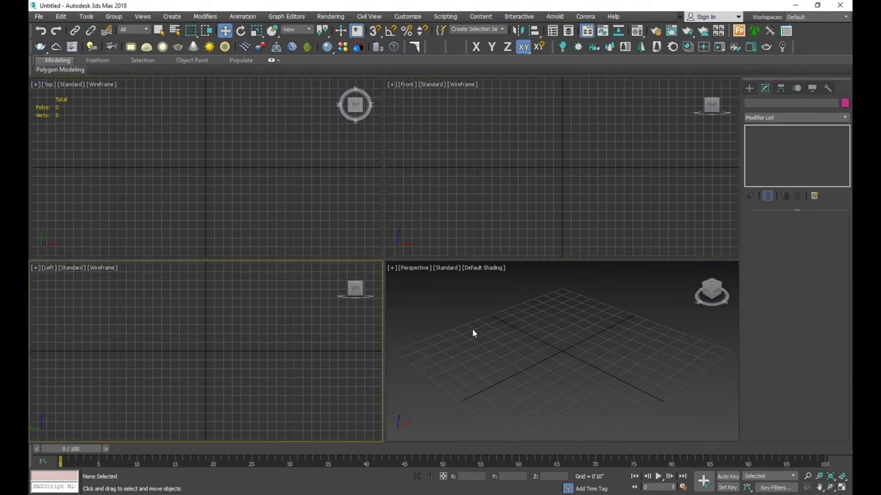
click(528, 196)
click(368, 211)
click(533, 355)
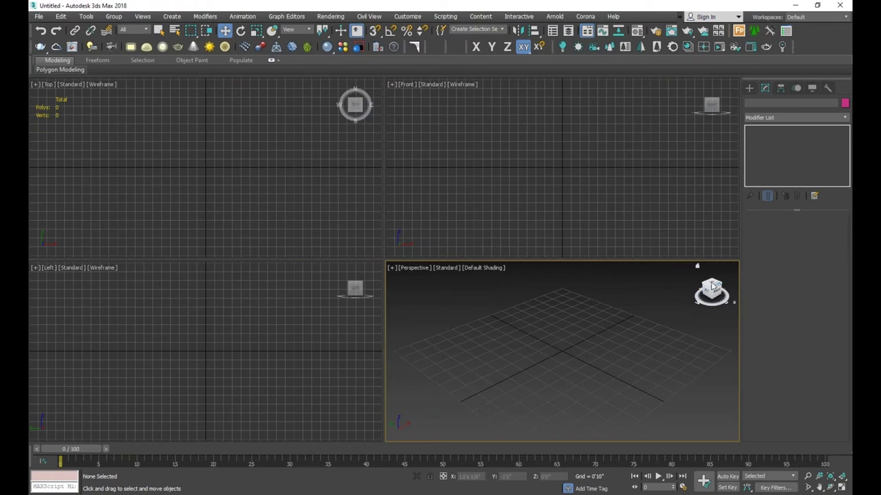
drag(714, 297, 711, 294)
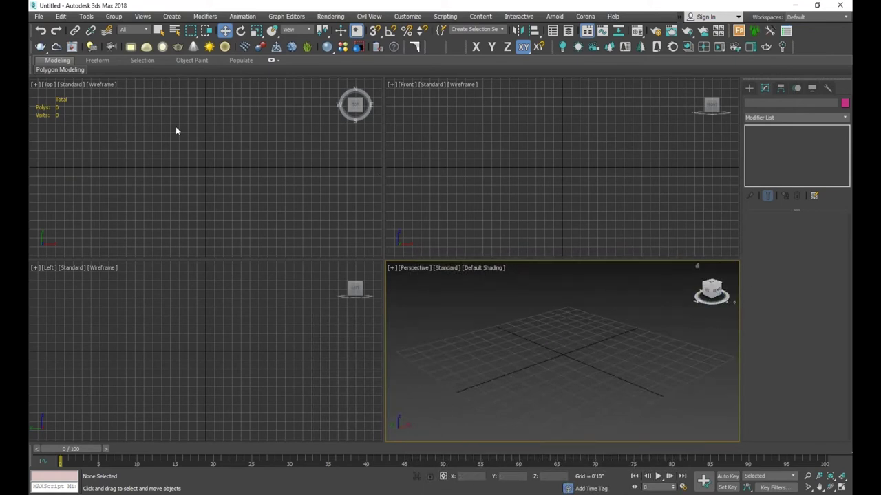
click(141, 17)
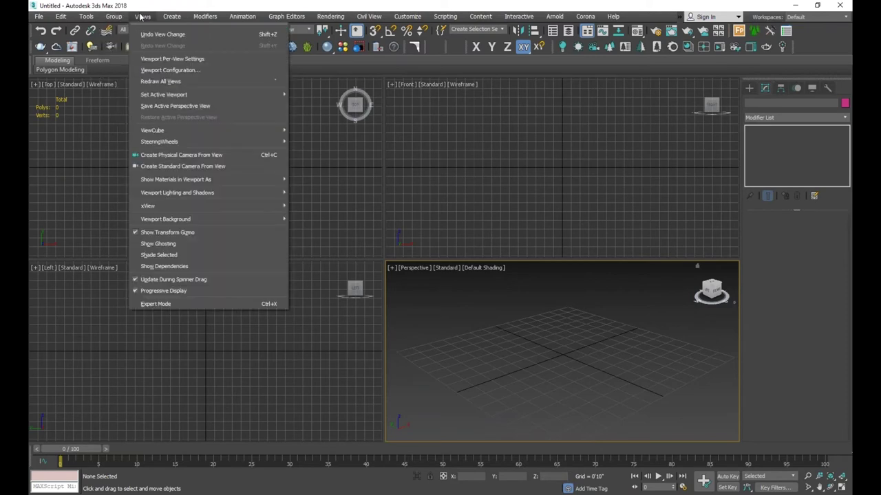
mouse_move(153, 130)
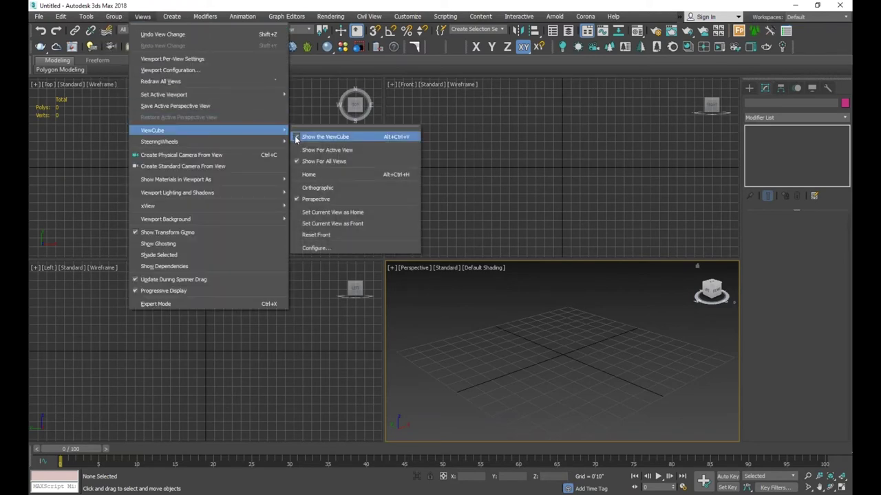
- Hide the ViewCube in all four viewports
click(297, 138)
click(340, 218)
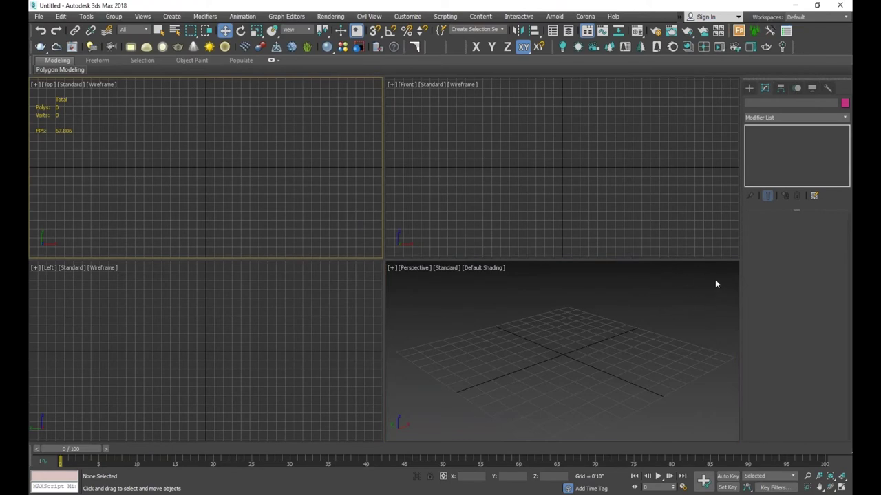
click(580, 194)
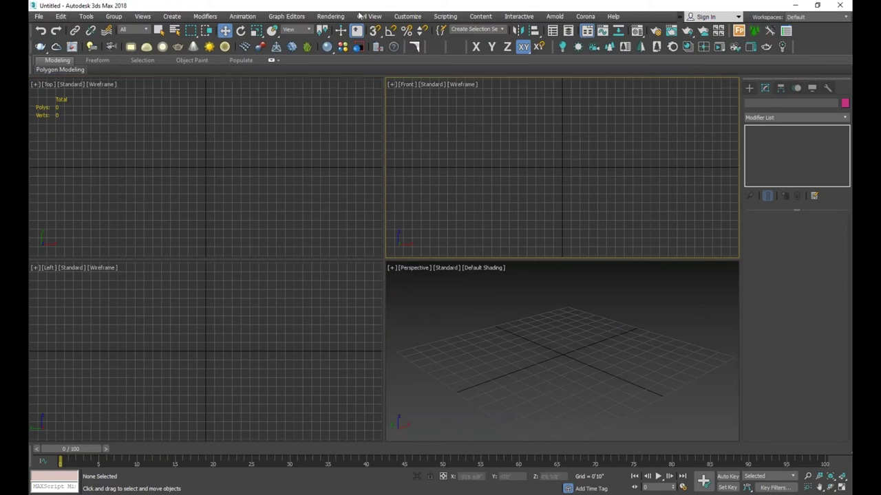
- Confirm US Standard feet with 1/8 fractional inches in Units Setup
click(407, 17)
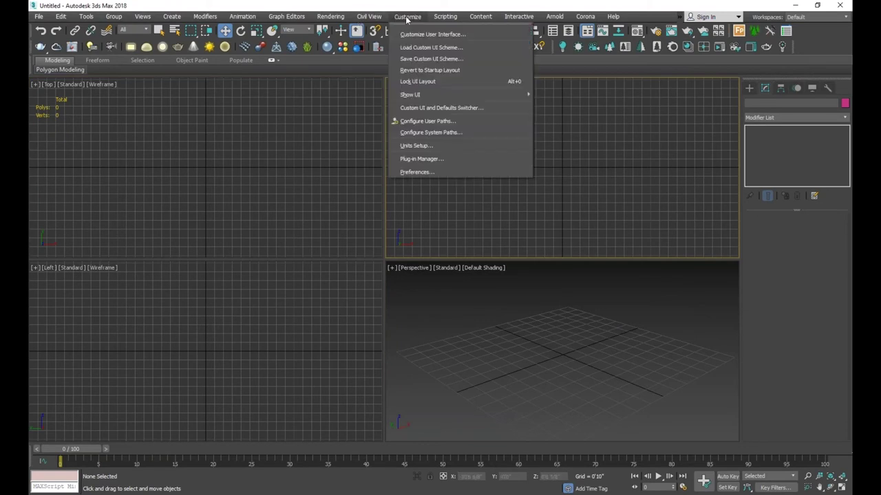
click(441, 145)
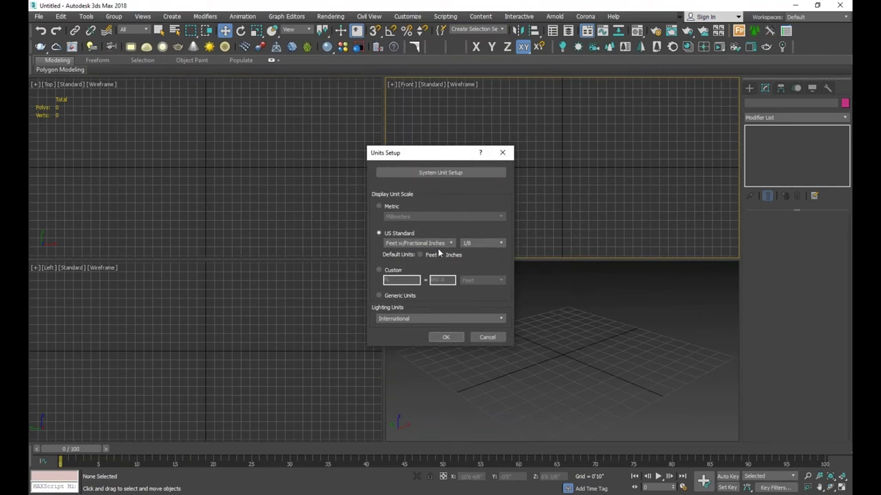
click(451, 338)
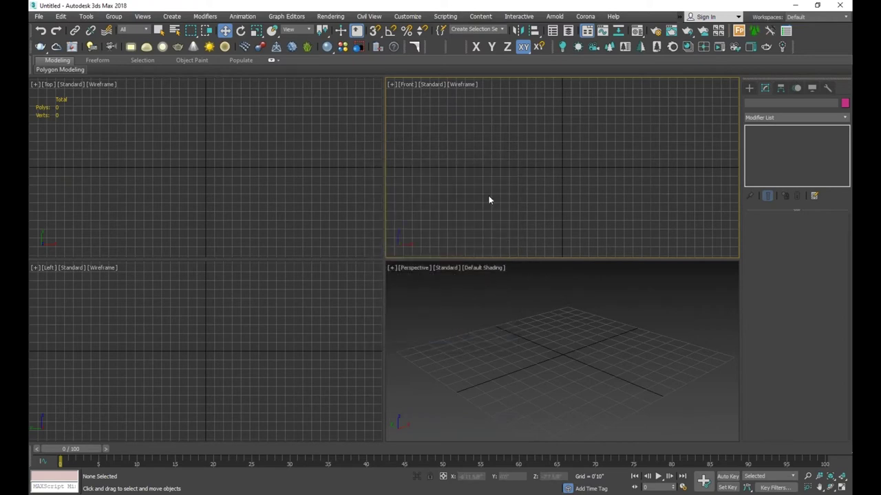
click(340, 164)
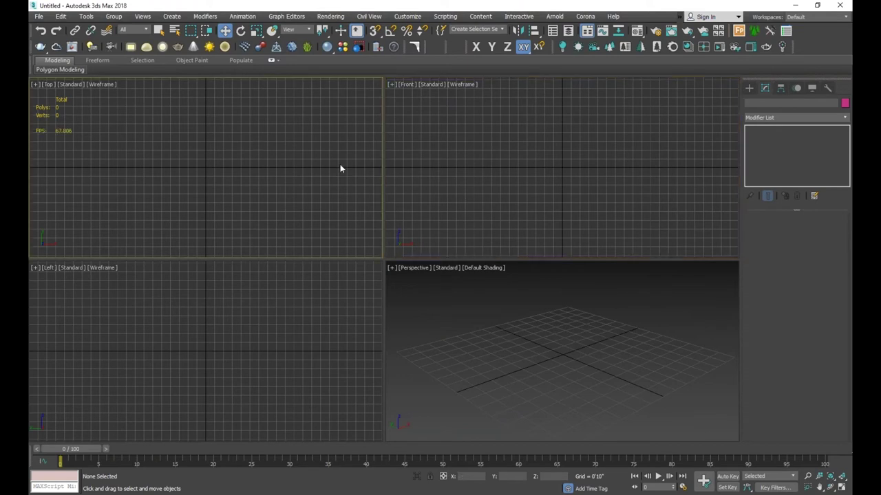
click(365, 289)
click(421, 324)
click(478, 191)
click(344, 234)
click(447, 368)
click(426, 241)
click(252, 241)
click(307, 331)
click(413, 289)
click(461, 206)
click(346, 197)
click(309, 305)
click(501, 265)
click(535, 158)
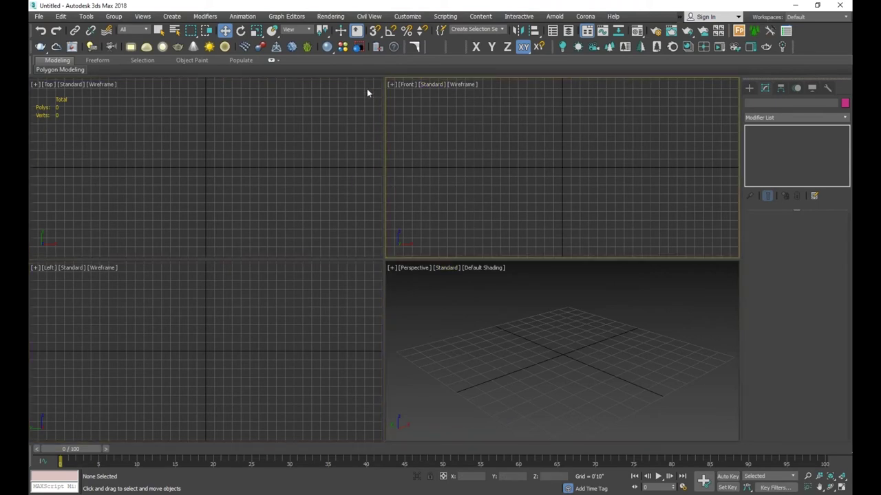
click(528, 375)
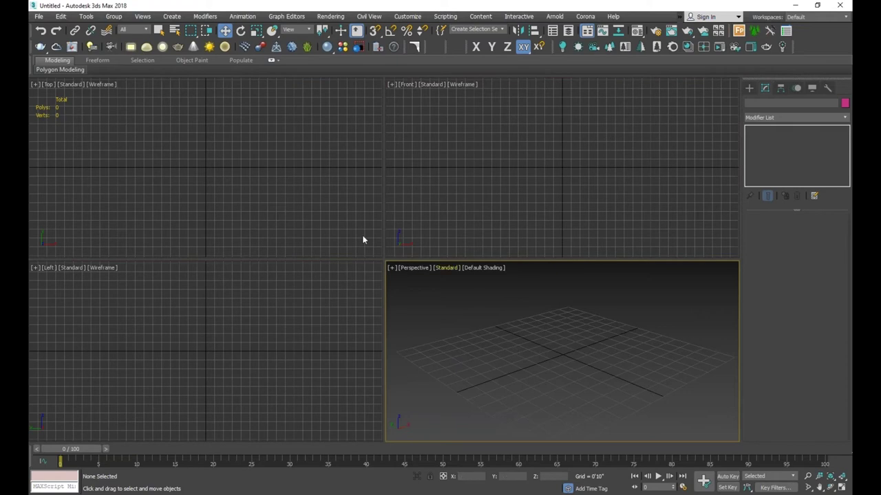
click(359, 159)
click(318, 274)
click(478, 329)
click(842, 21)
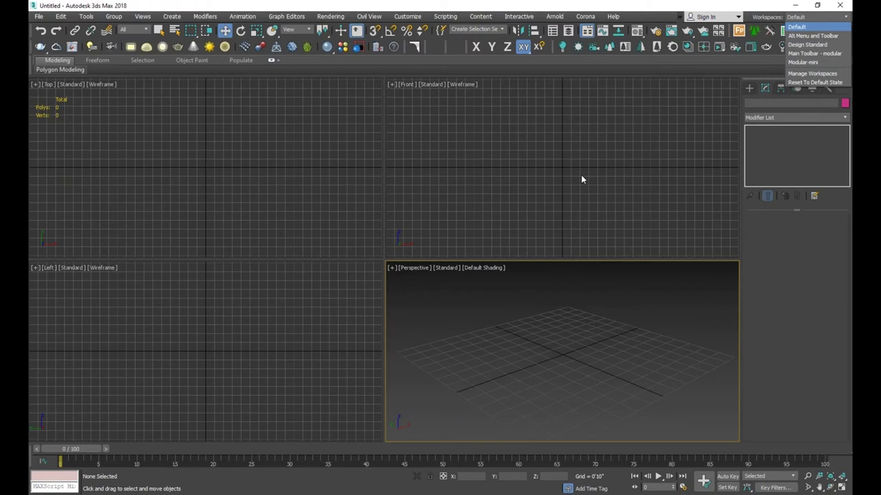
click(308, 150)
click(307, 150)
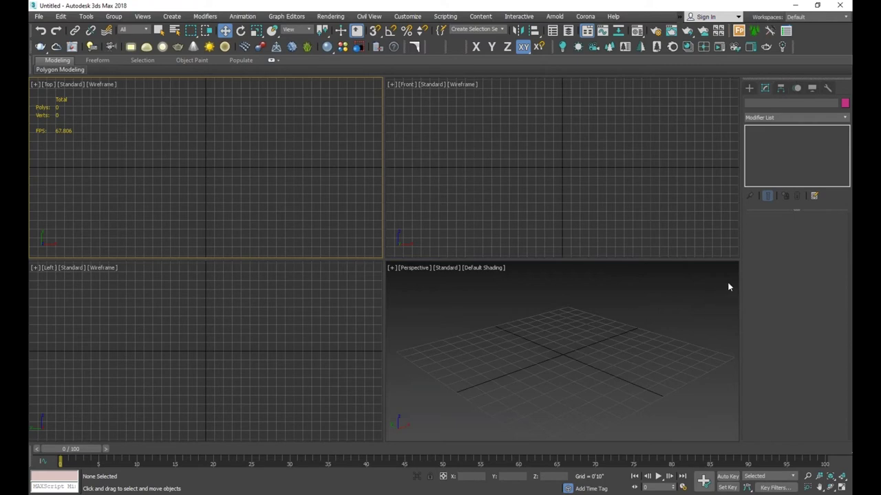
- Turn the ViewCube display back on for all viewports
click(655, 328)
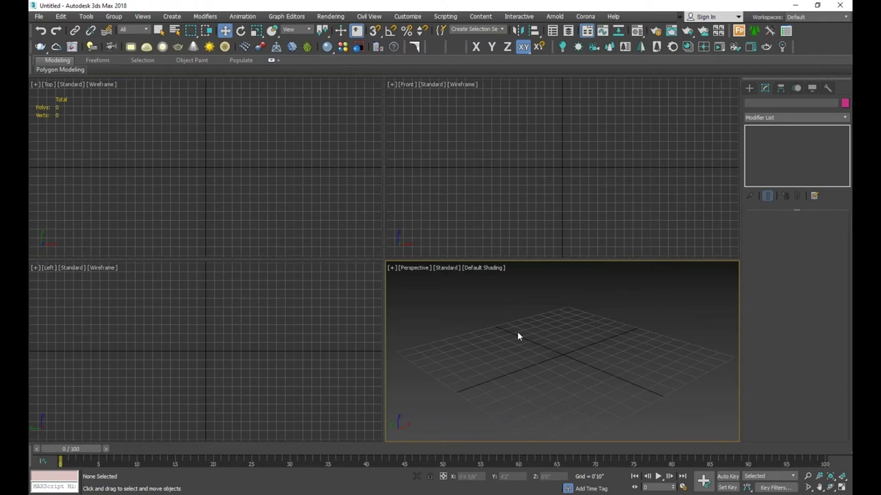
click(143, 16)
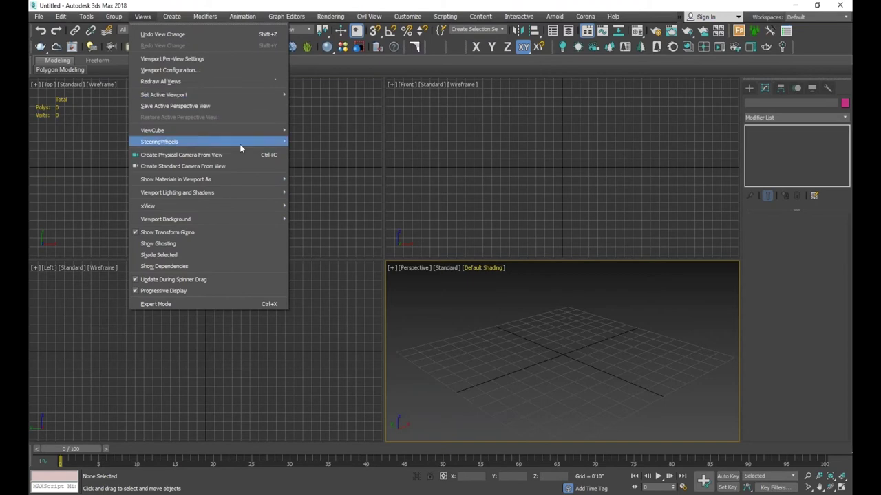
mouse_move(152, 130)
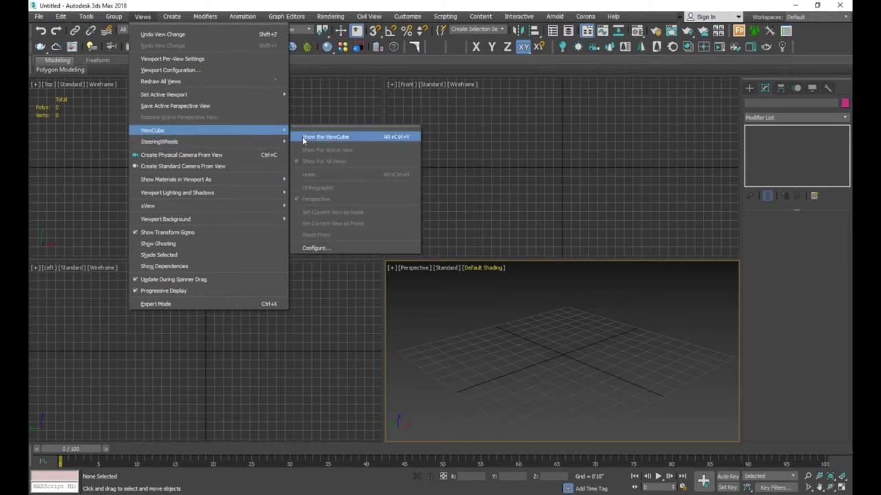
click(304, 138)
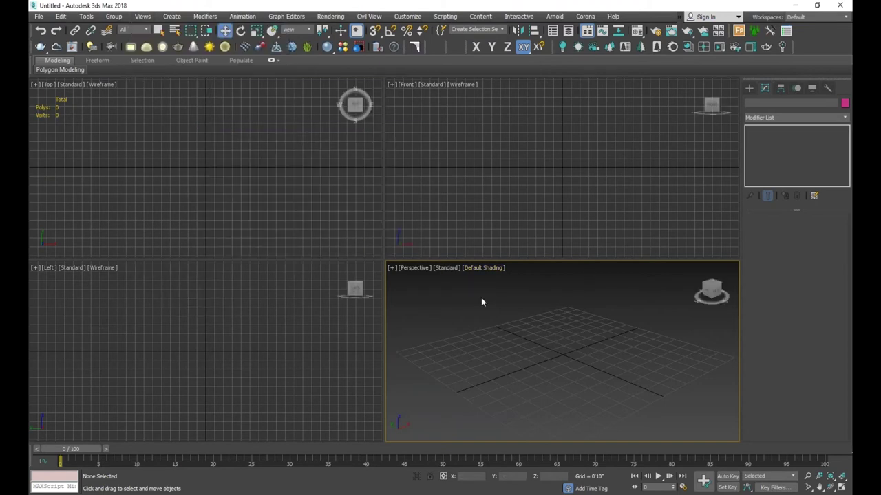
- Limit the ViewCube to the active viewport and check it across Front, Top, Left and Perspective
click(142, 16)
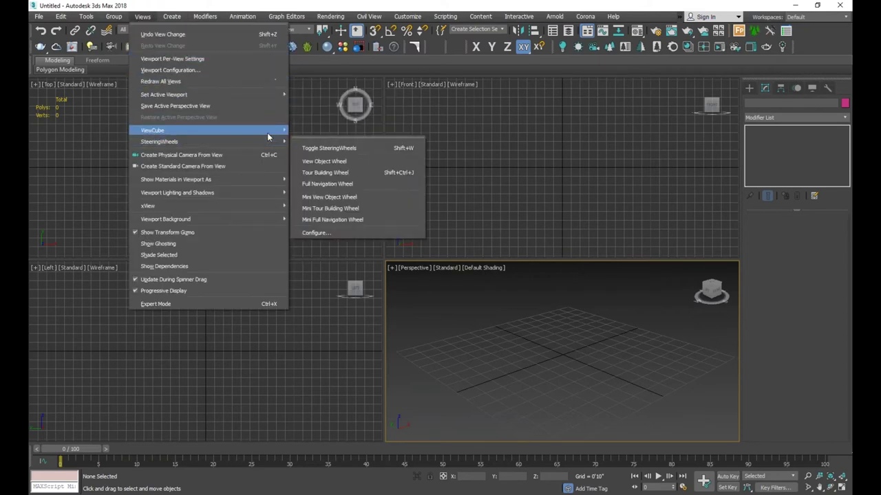
mouse_move(153, 130)
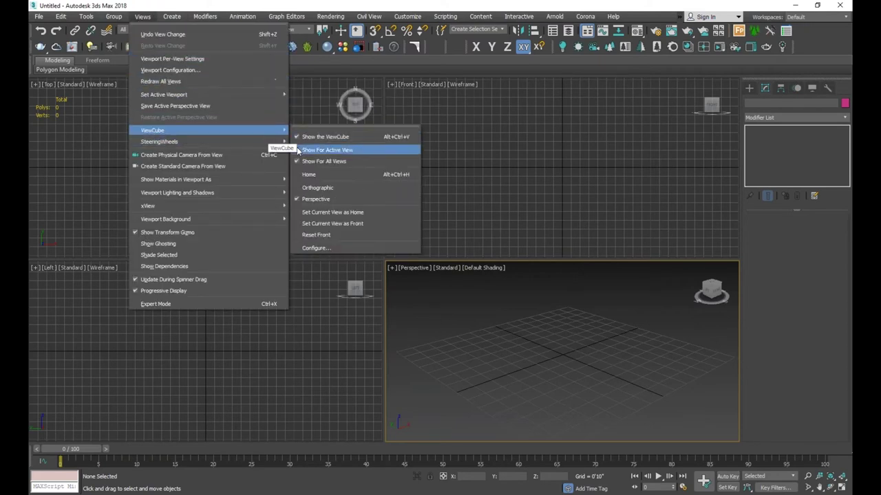
click(327, 149)
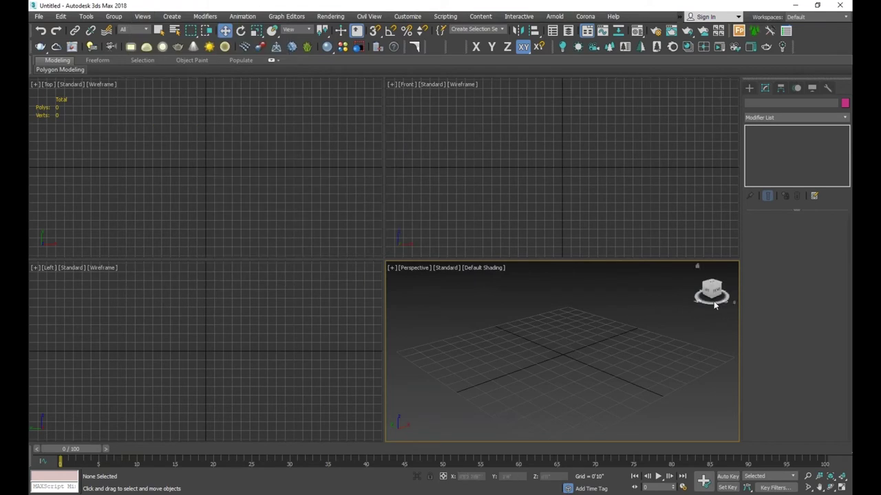
click(595, 207)
click(350, 187)
click(326, 313)
click(441, 278)
click(571, 211)
click(830, 17)
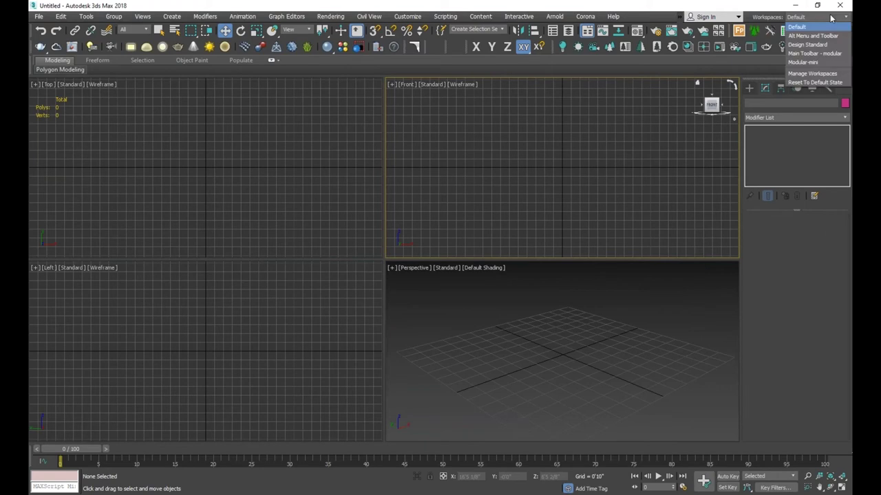
- Save the current layout as the Default workspace state and close Manage Workspaces
click(828, 73)
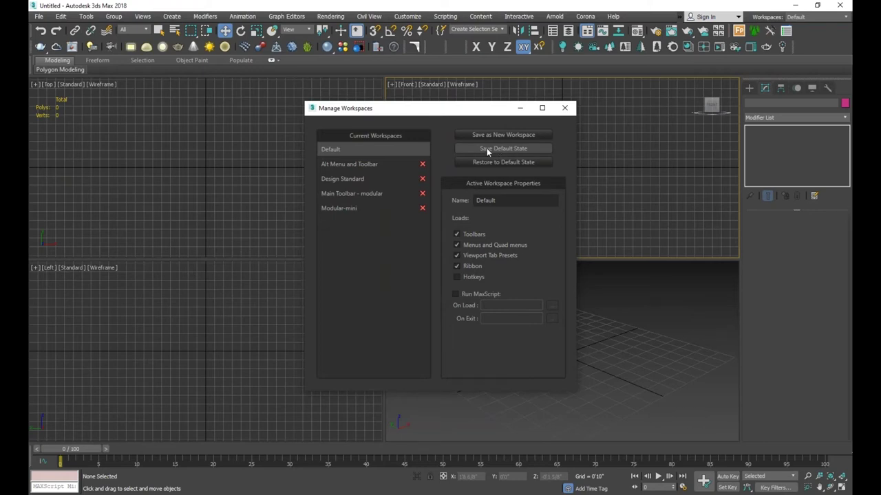
click(501, 149)
click(564, 108)
click(343, 197)
click(349, 321)
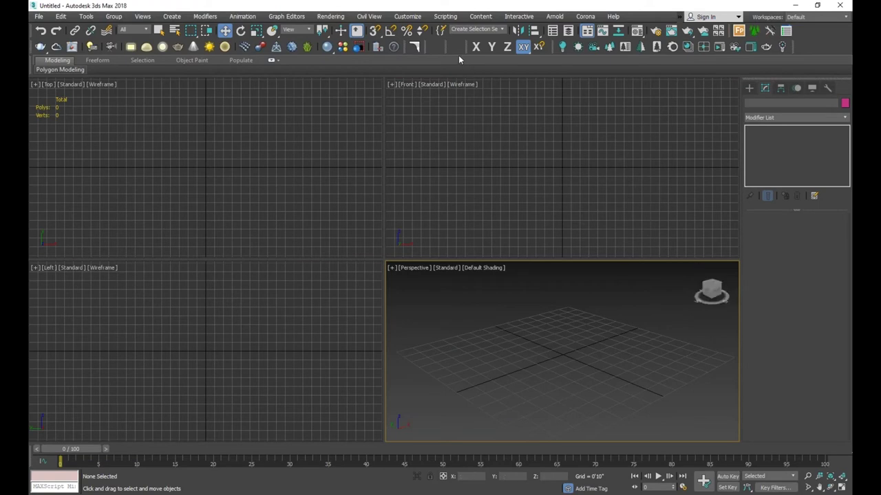
- Compare ame-light and ame-dark in the Custom UI and Defaults Switcher, then set ame-light
click(418, 16)
click(579, 173)
click(434, 18)
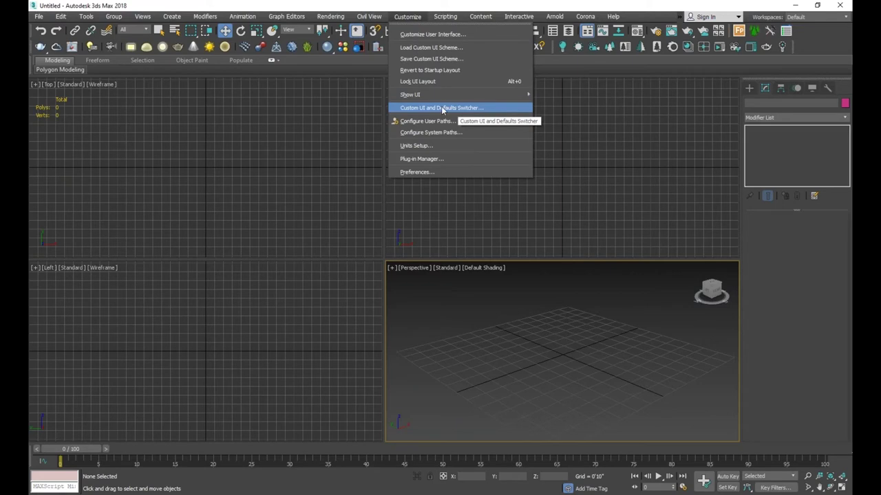
click(432, 109)
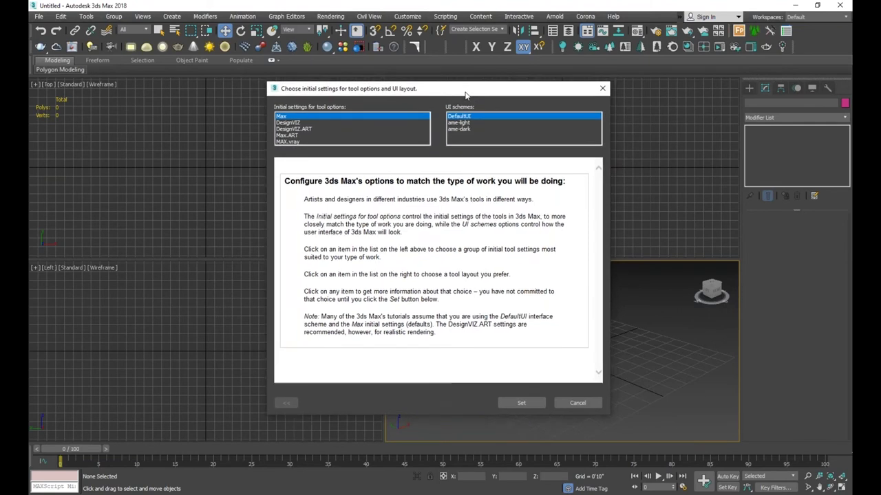
drag(467, 92, 465, 109)
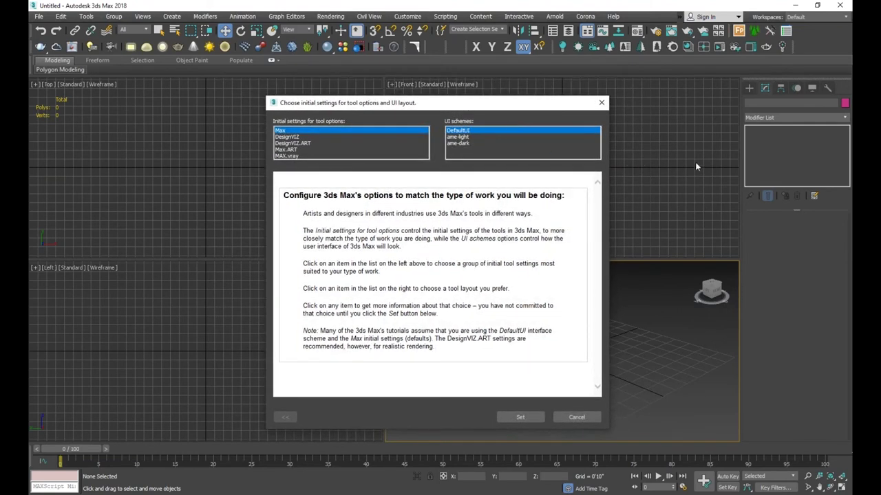
click(458, 137)
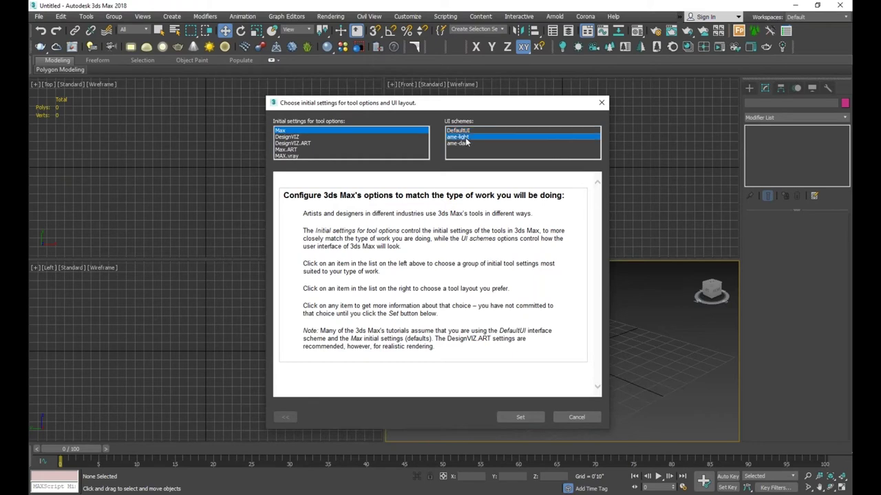
click(465, 144)
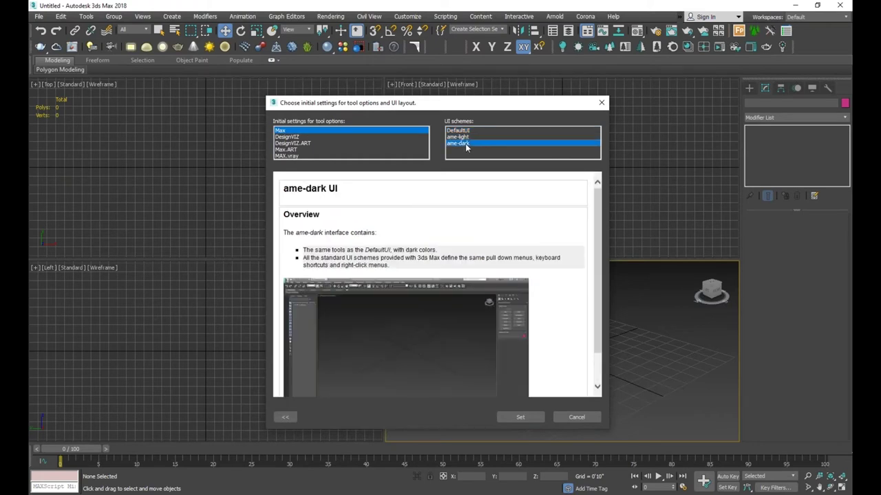
click(465, 138)
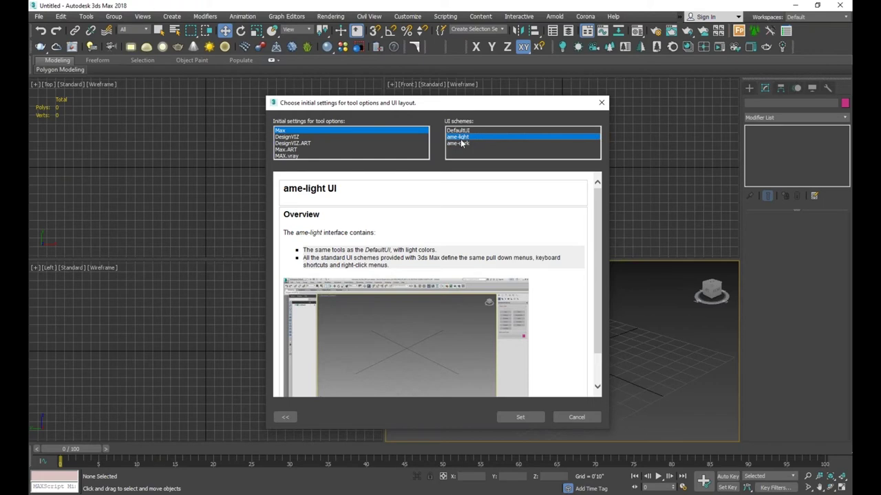
click(468, 143)
click(468, 137)
click(519, 417)
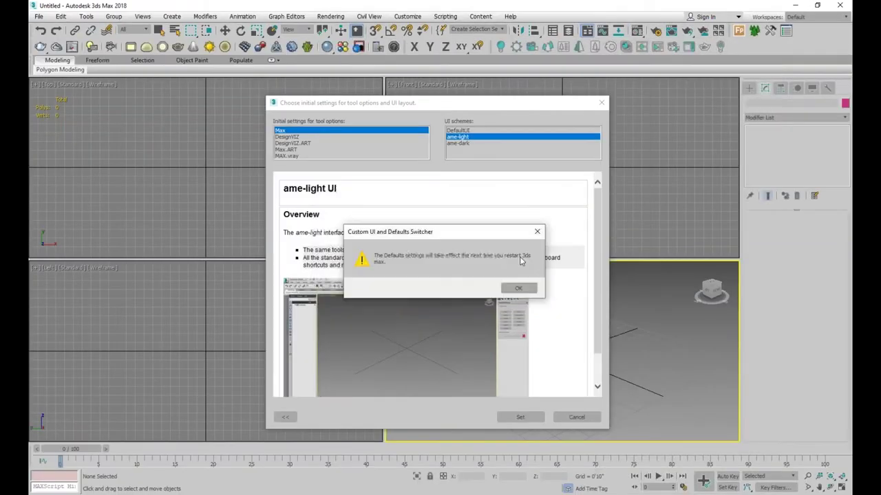
- Dismiss the restart notice and cycle the active viewport through Top, Left, Perspective and Front
click(520, 290)
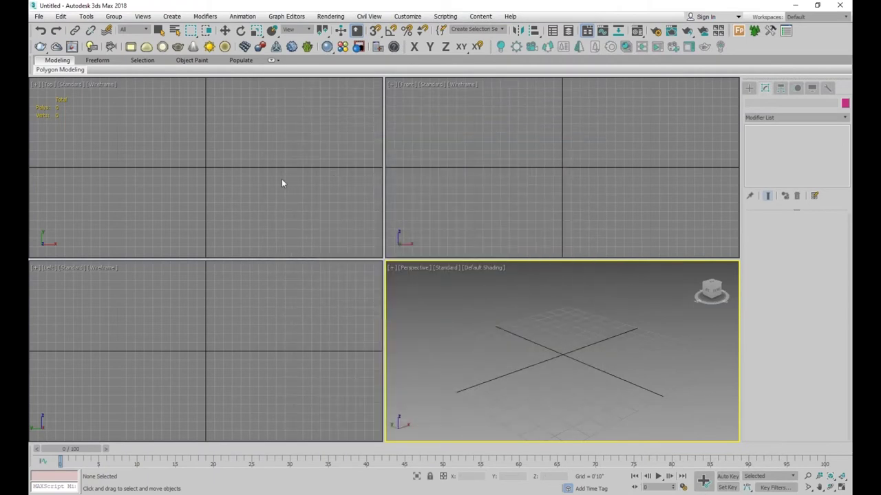
click(282, 180)
click(302, 287)
click(459, 326)
click(492, 243)
click(317, 183)
click(308, 285)
click(468, 323)
click(489, 196)
click(344, 169)
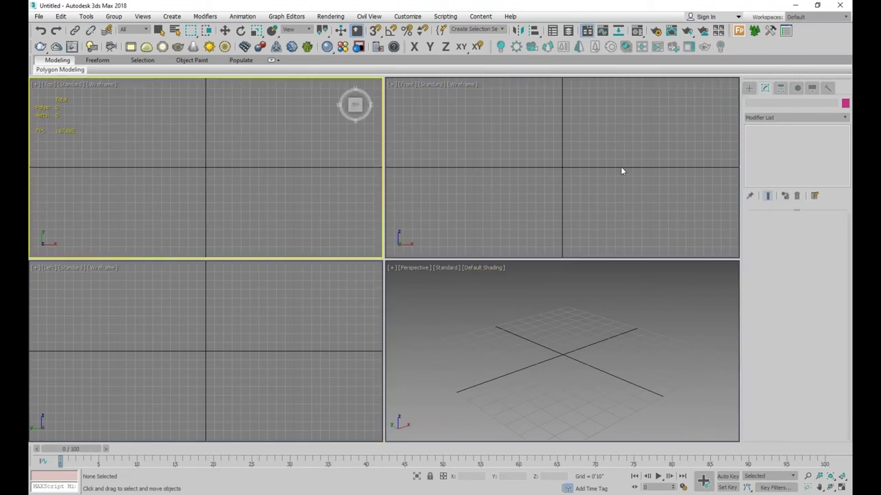
click(407, 17)
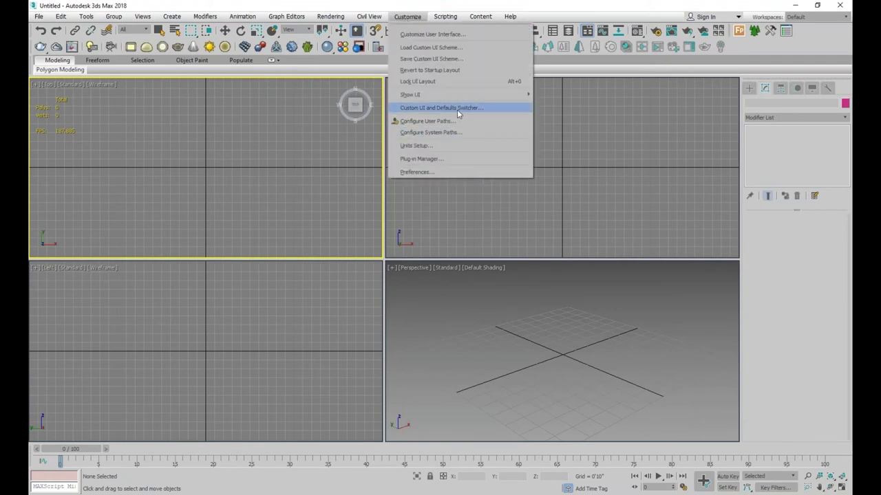
- Set the DefaultUI scheme in the Custom UI and Defaults Switcher and acknowledge the restart notice
click(457, 108)
click(468, 127)
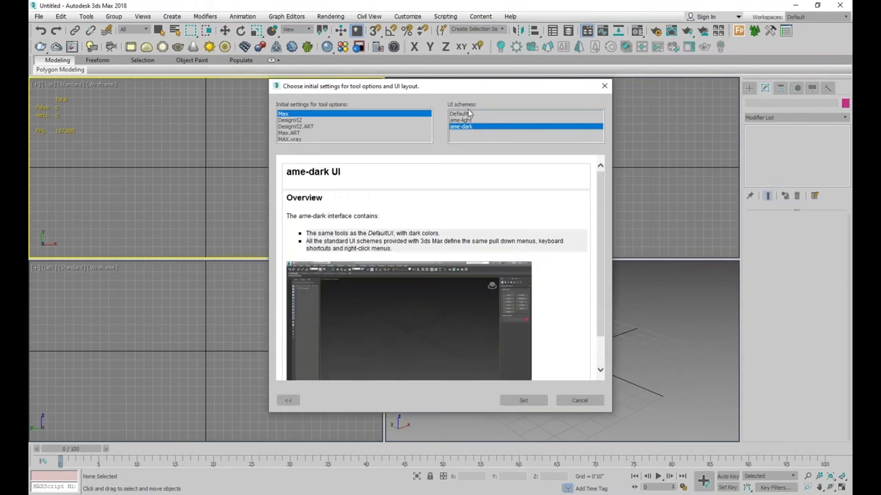
click(461, 114)
click(523, 401)
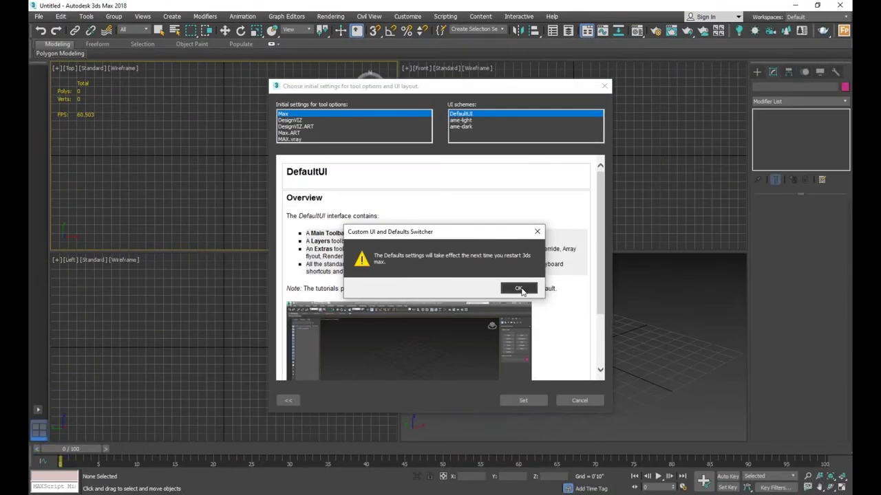
click(520, 288)
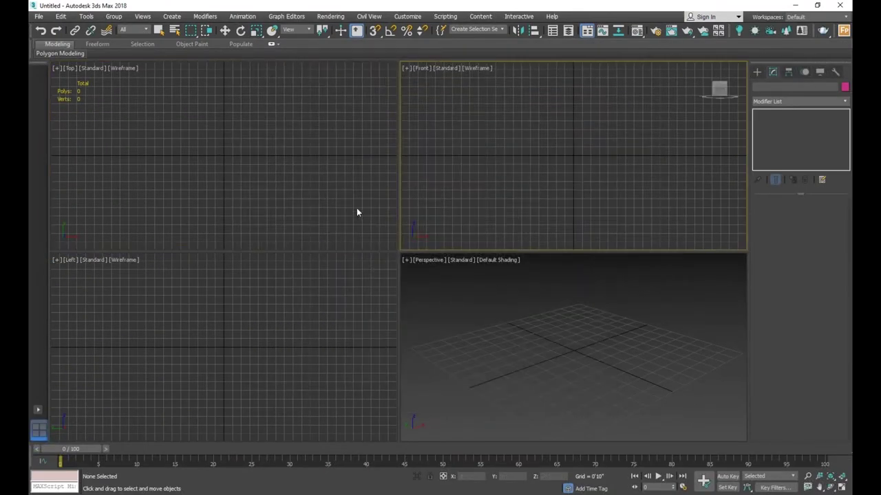
- Cycle the active viewport through Left, Front, Top and Perspective, ending on Front
click(347, 309)
click(528, 191)
click(373, 240)
click(385, 268)
click(491, 303)
click(507, 197)
click(359, 139)
click(535, 159)
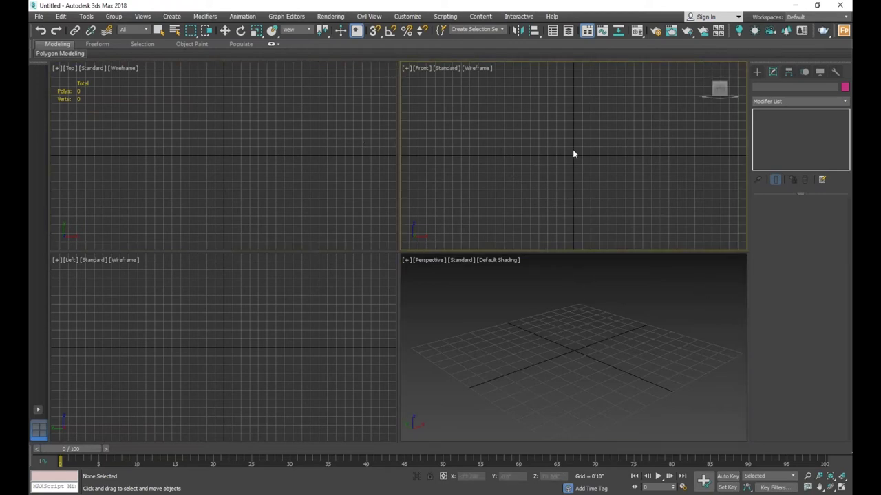
- Drag a trial box in the Perspective view, then delete it
click(756, 71)
click(780, 131)
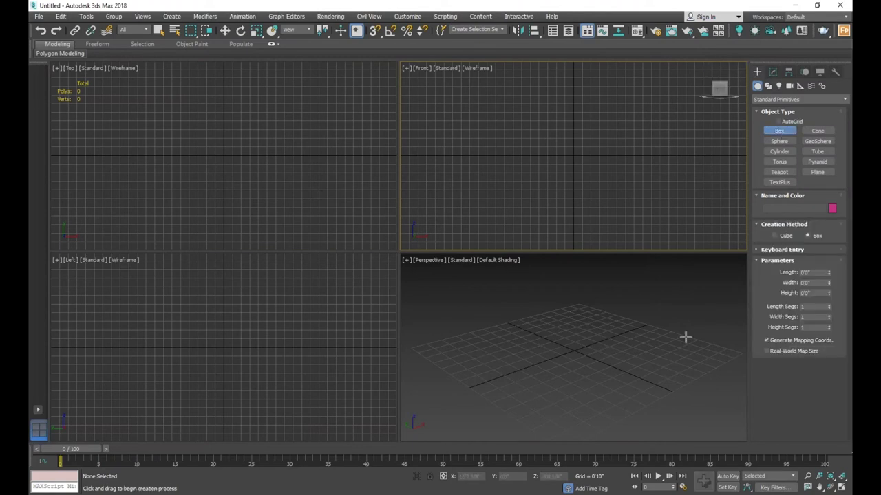
drag(603, 378, 688, 342)
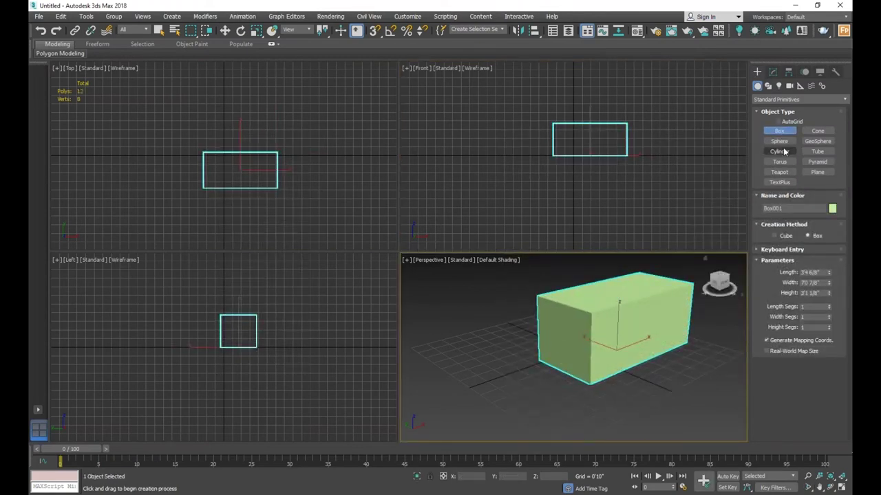
scroll(559, 387, down, 5)
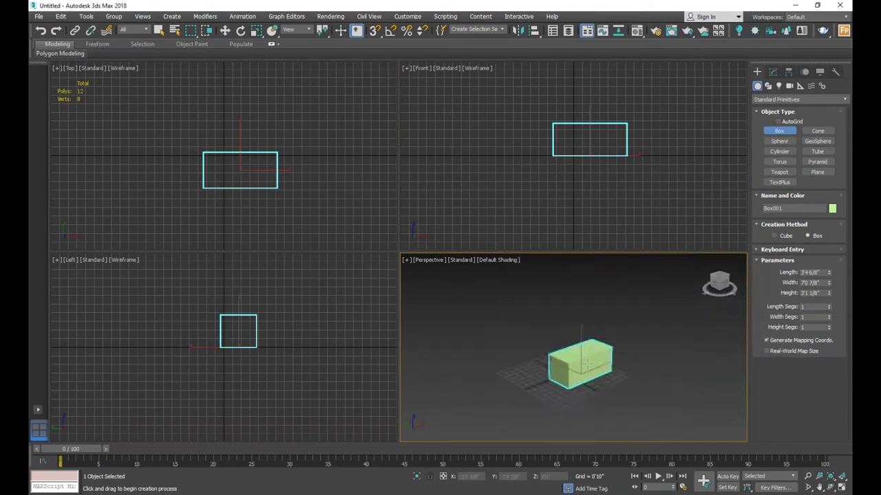
click(225, 31)
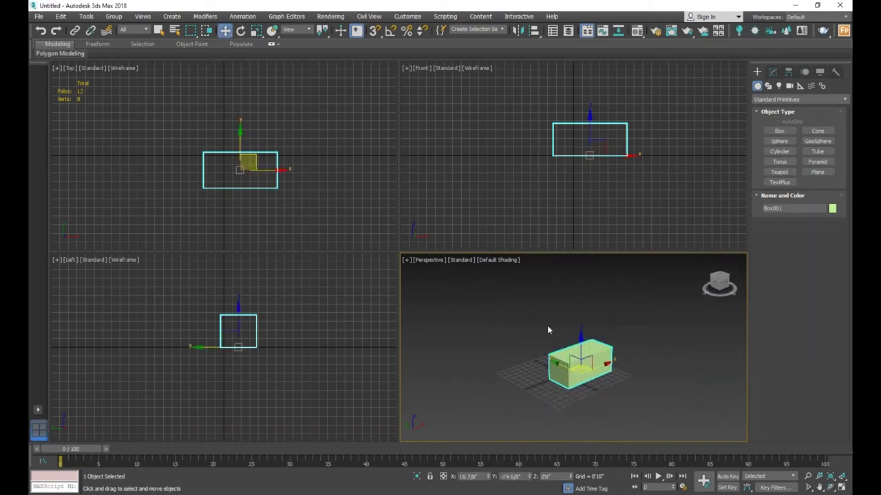
key(Delete)
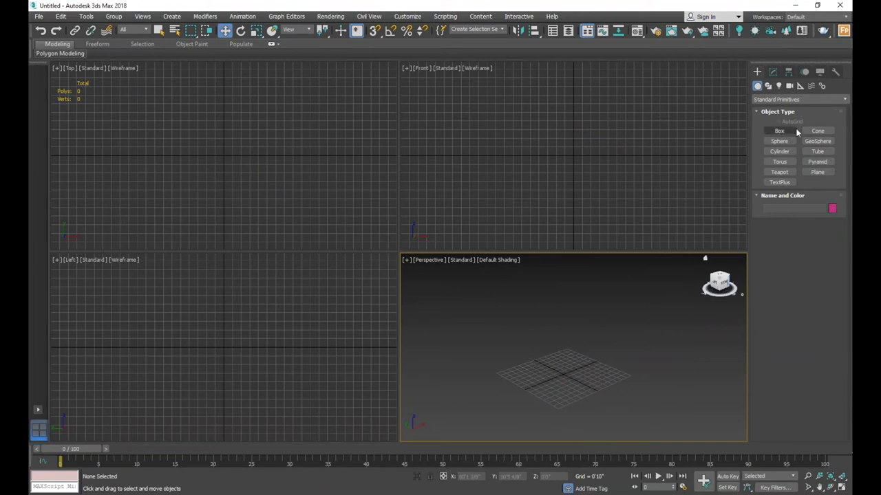
- Draw a new box, Box001, near the grid centre and set its height
click(768, 87)
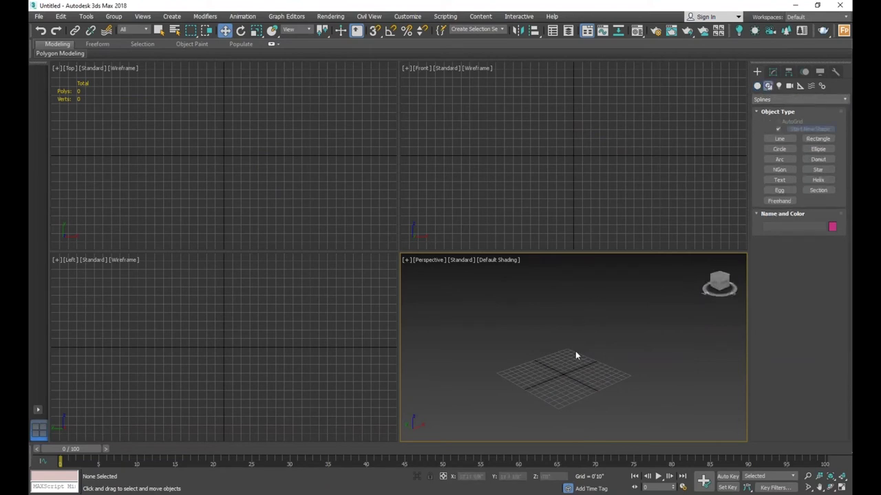
click(757, 86)
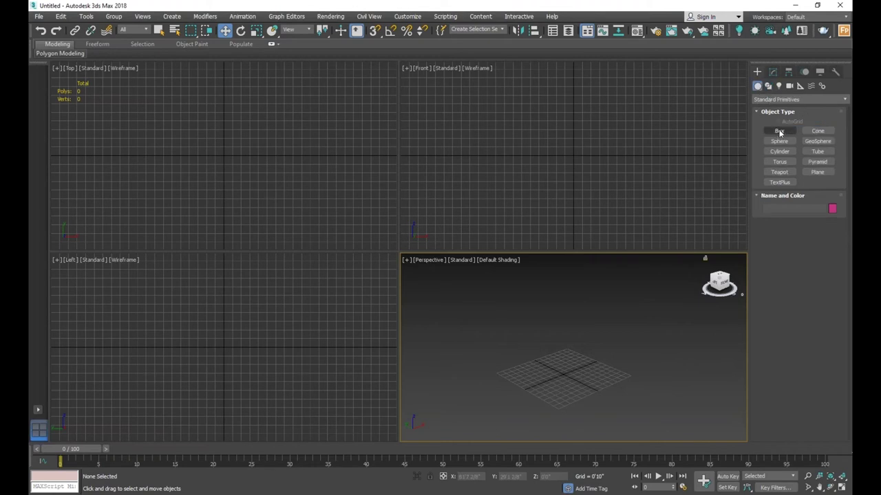
click(779, 131)
drag(605, 365, 587, 406)
click(592, 388)
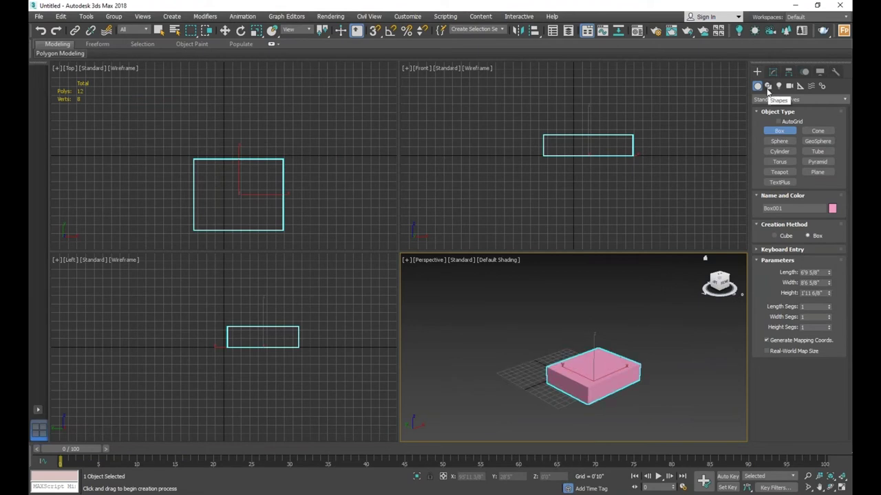
click(768, 86)
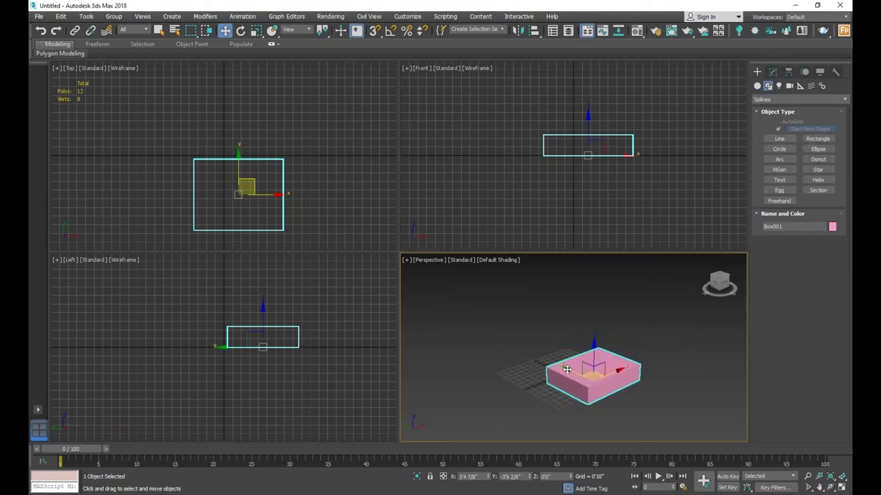
- Draw a five-point zigzag line, Line001, across the grid beside the box
click(790, 142)
click(467, 377)
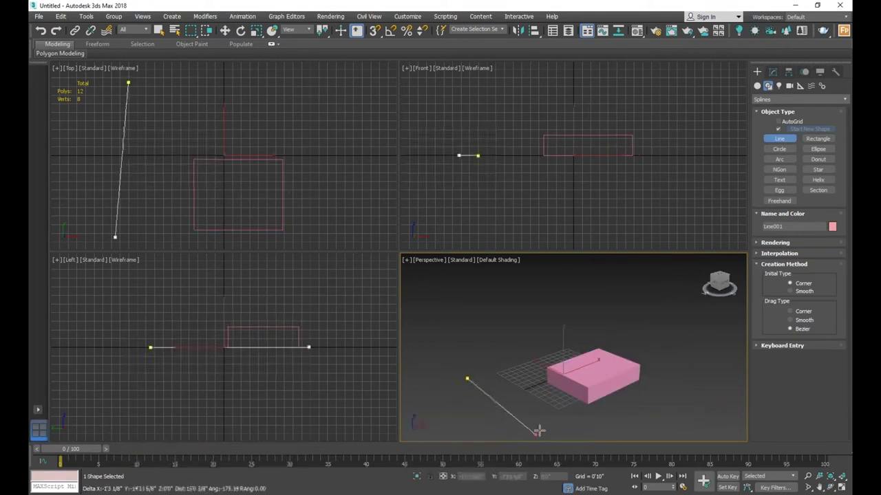
click(548, 415)
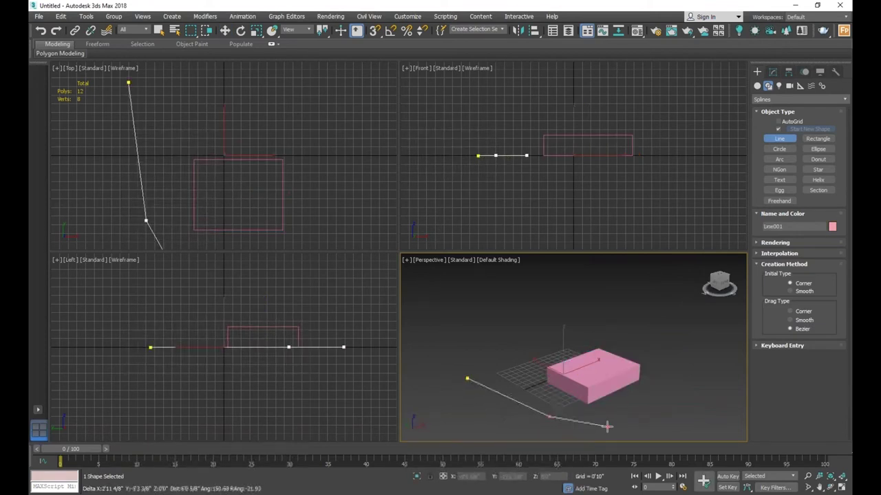
click(629, 405)
click(675, 417)
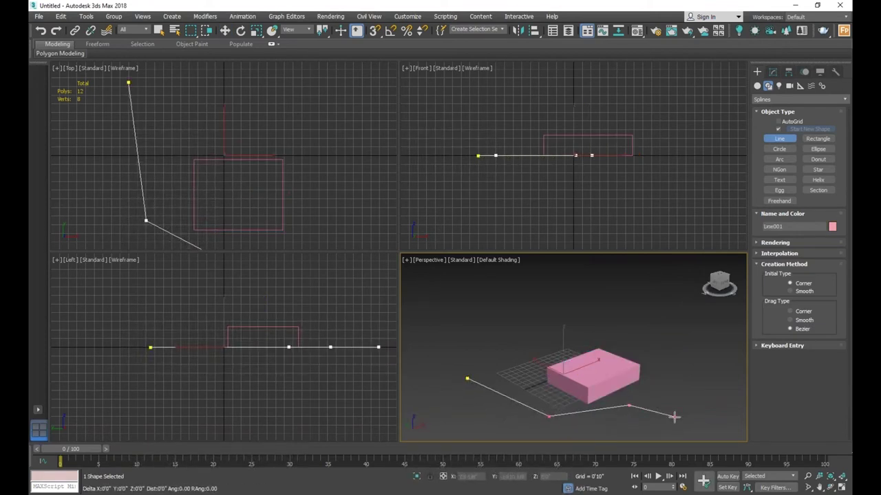
click(707, 381)
right_click(717, 394)
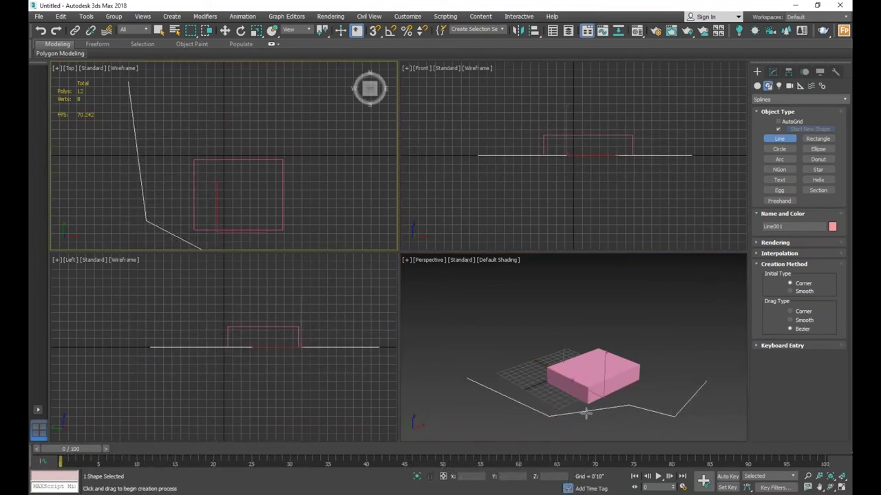
- Toggle Enable In Viewport on and off in Line001's Rendering rollout, leaving it thin
click(773, 73)
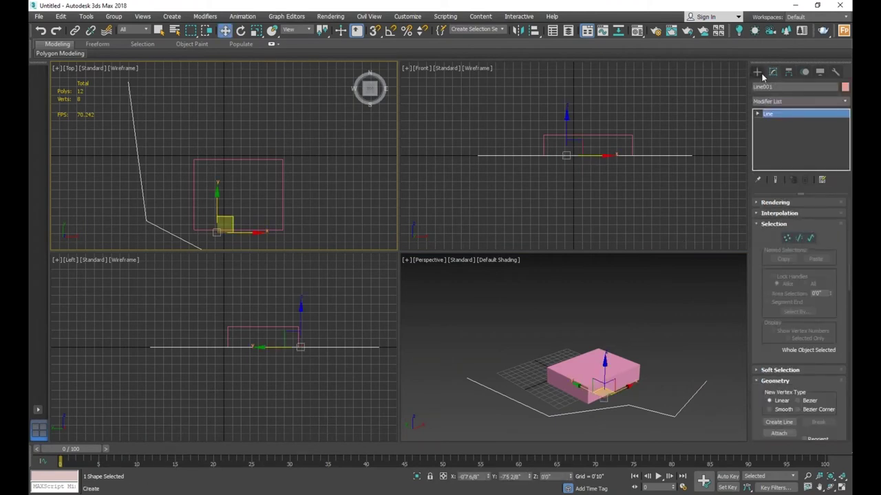
click(758, 72)
click(774, 74)
click(764, 204)
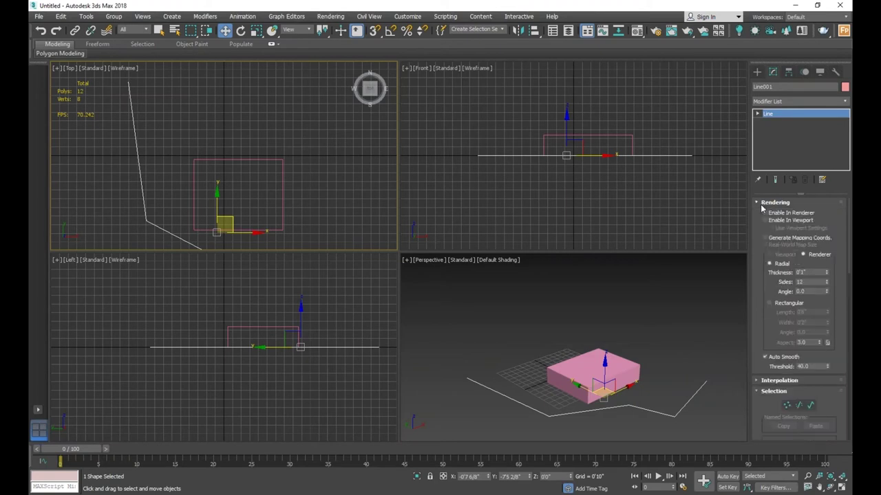
click(765, 220)
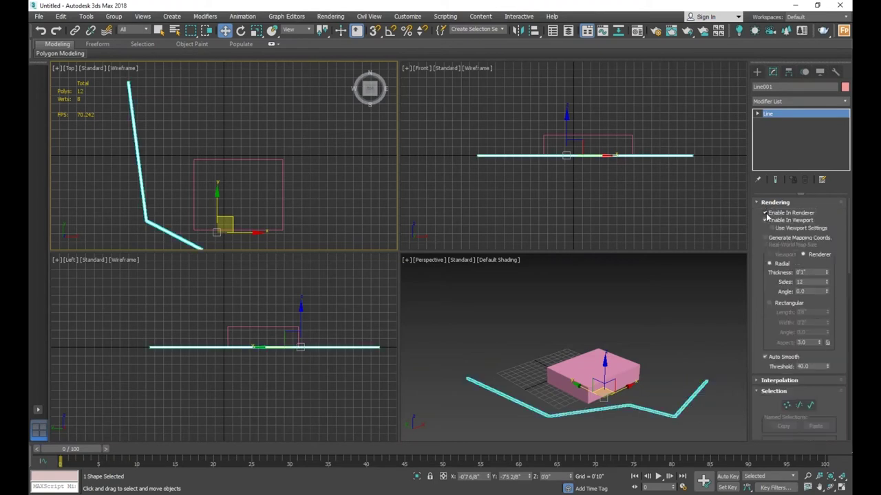
click(765, 219)
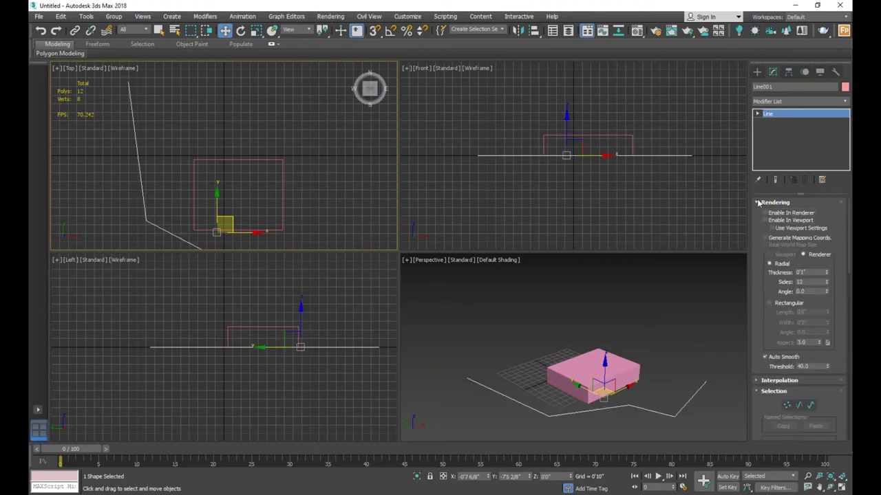
click(758, 202)
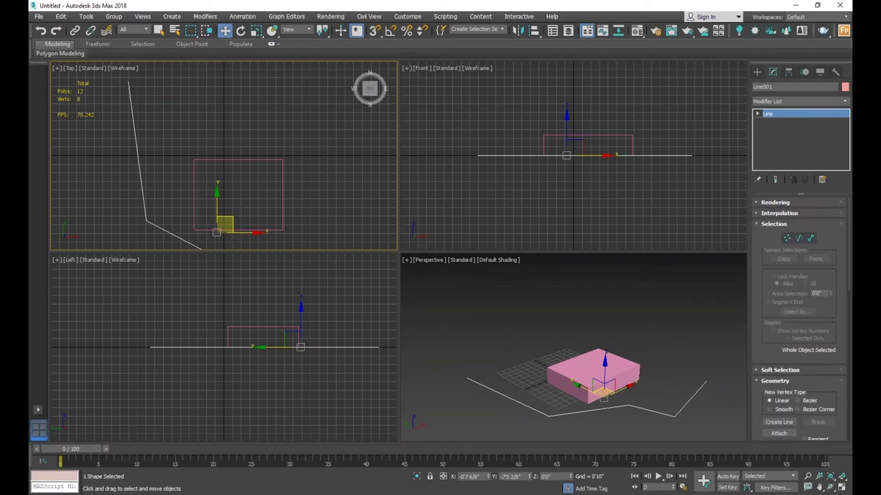
click(757, 71)
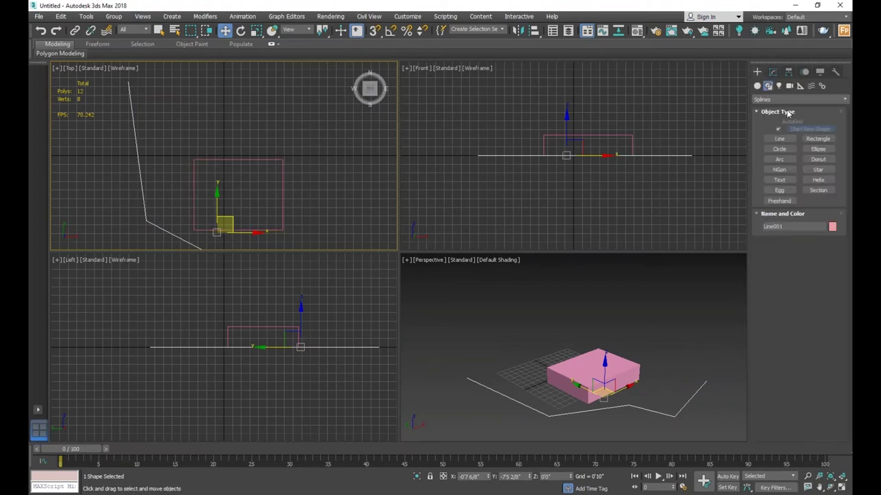
- Draw a sample rectangle, circle and ellipse in the Perspective viewport
click(818, 139)
mouse_move(486, 329)
mouse_down()
mouse_move(525, 358)
mouse_move(489, 375)
mouse_up()
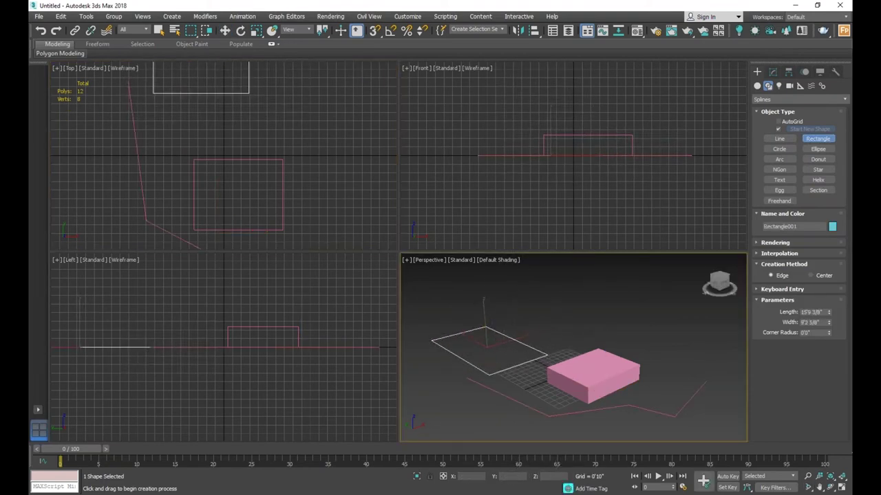
click(780, 149)
drag(645, 346, 662, 356)
click(818, 149)
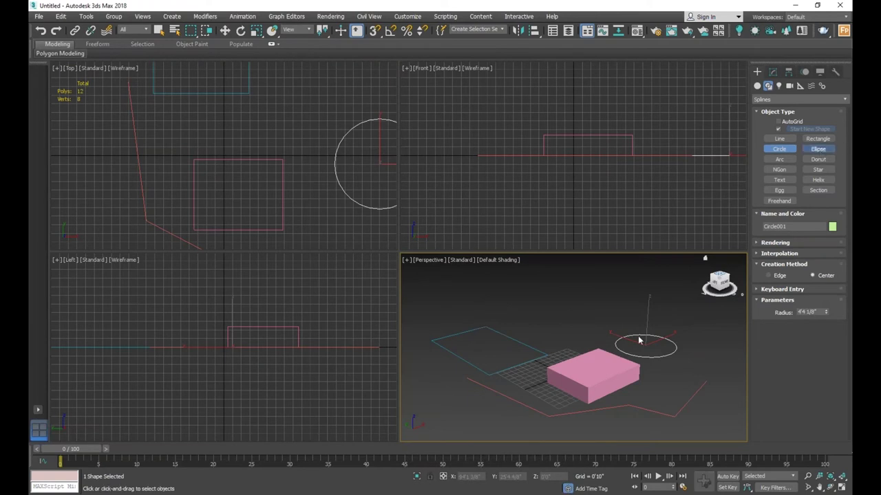
drag(553, 324, 584, 338)
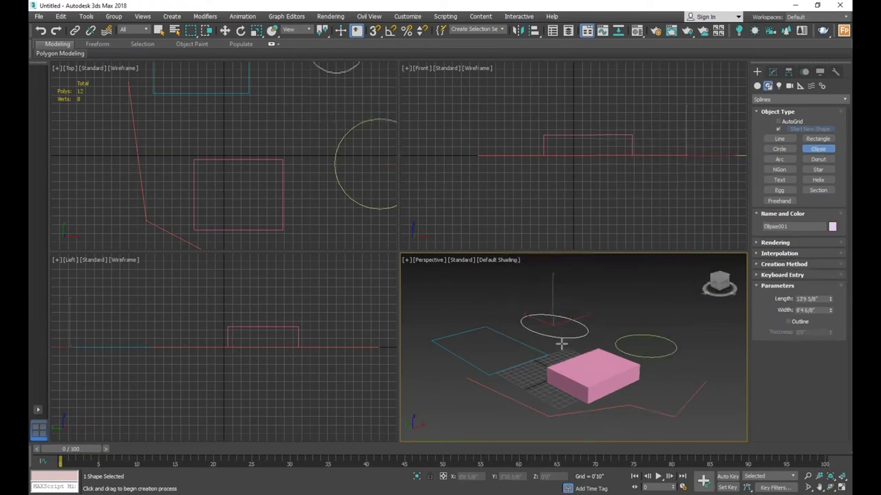
- Draw a sample arc and a donut in the Perspective viewport
click(789, 162)
drag(612, 300, 660, 319)
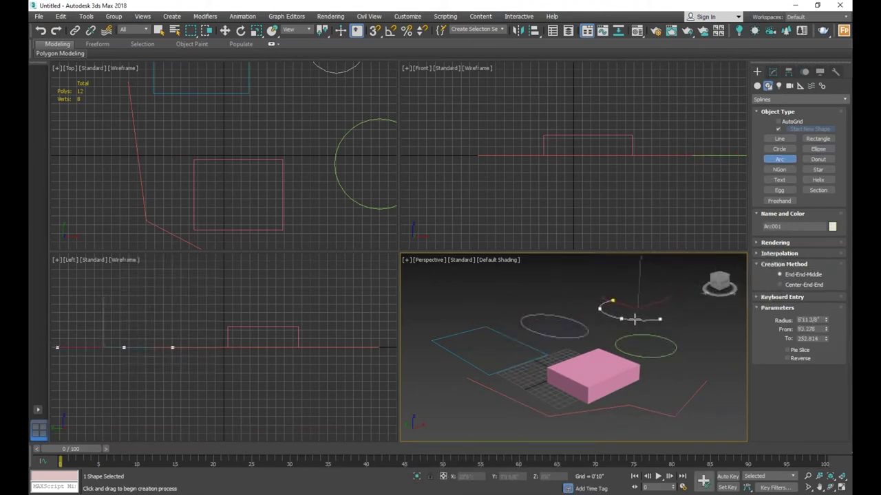
click(636, 316)
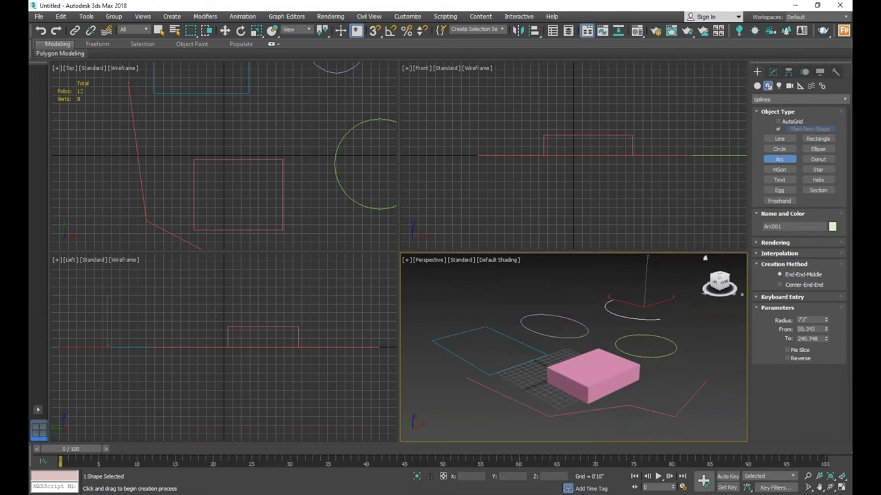
click(818, 159)
scroll(590, 337, down, 5)
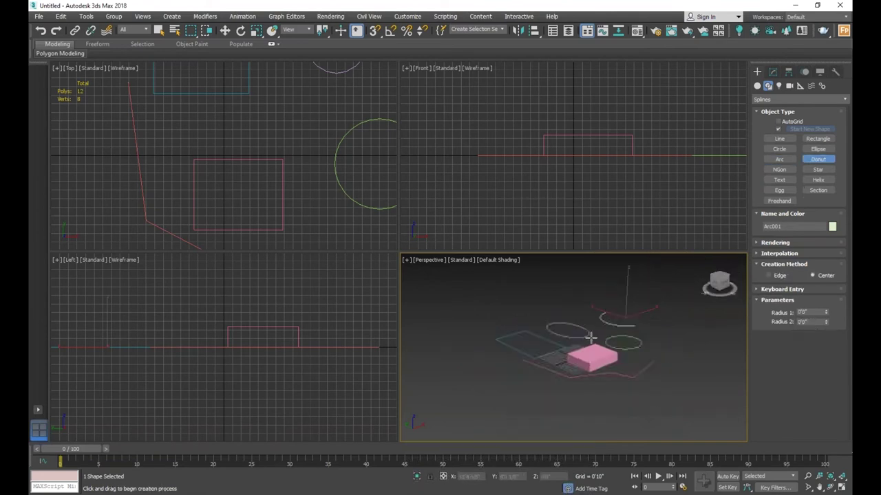
drag(541, 404, 573, 404)
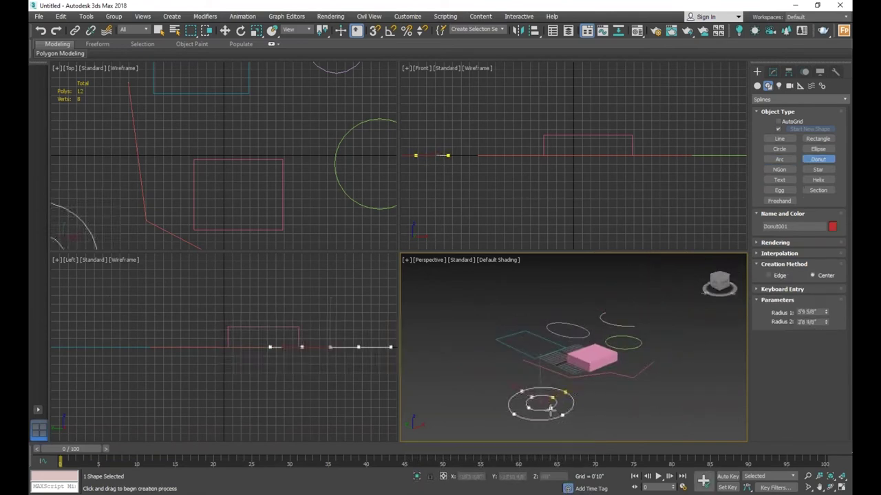
click(559, 411)
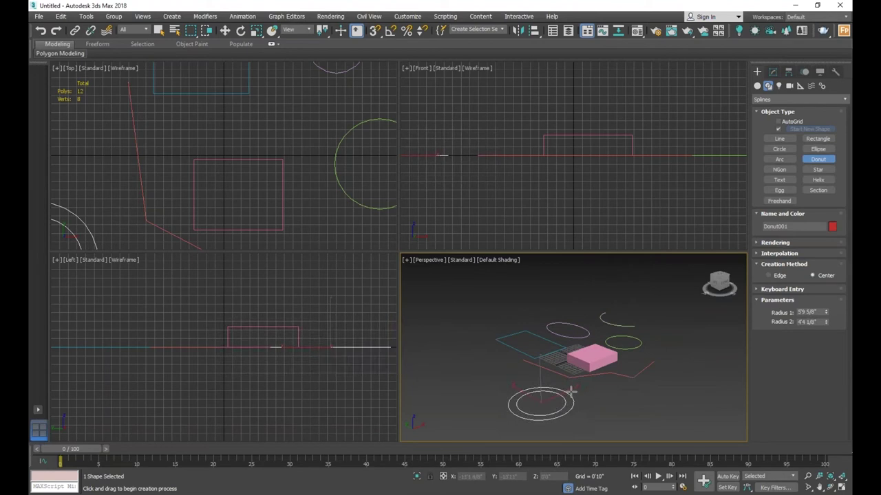
- Draw a six-point star spline in the Perspective viewport
click(817, 169)
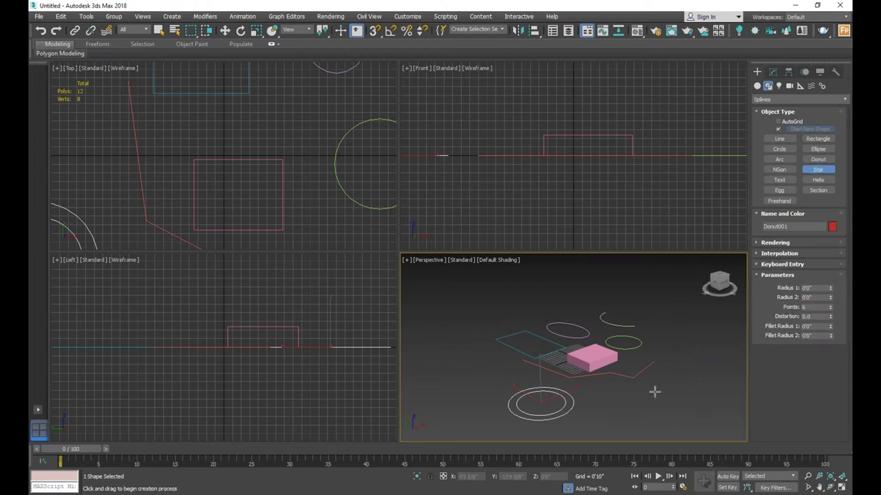
drag(664, 402, 702, 396)
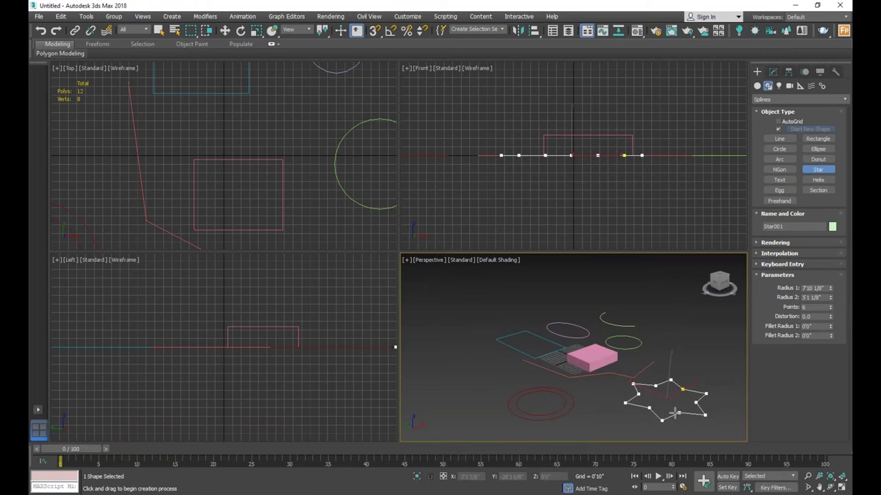
click(675, 413)
click(779, 179)
- Place a text shape in Perspective and change its text from 'MAX Text' to '123'
click(451, 367)
scroll(489, 406, down, 3)
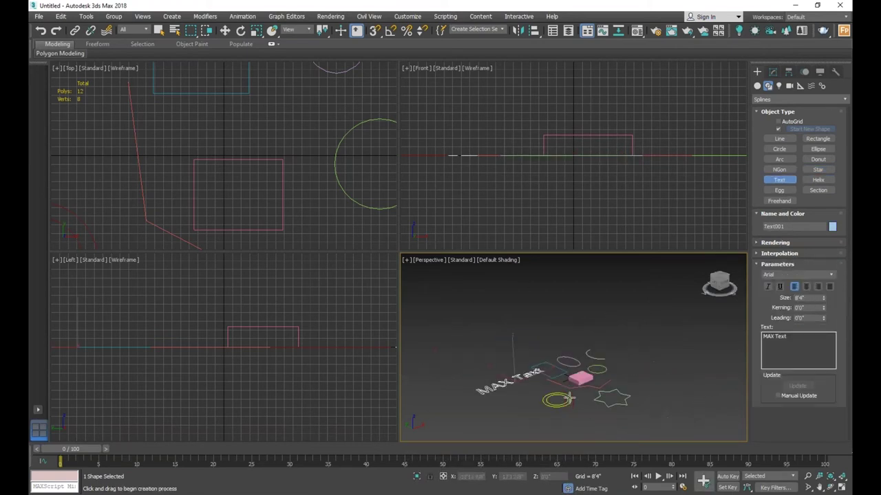
scroll(500, 390, up, 2)
scroll(501, 391, up, 2)
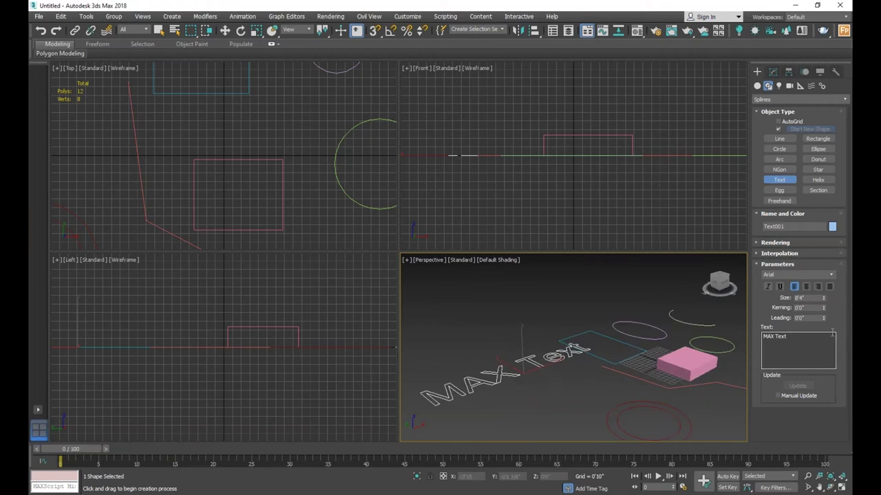
drag(788, 337, 755, 346)
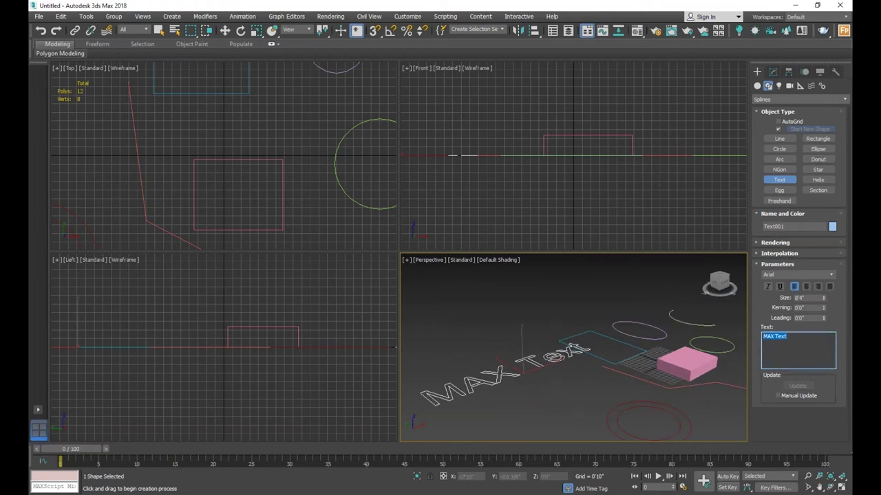
text(123)
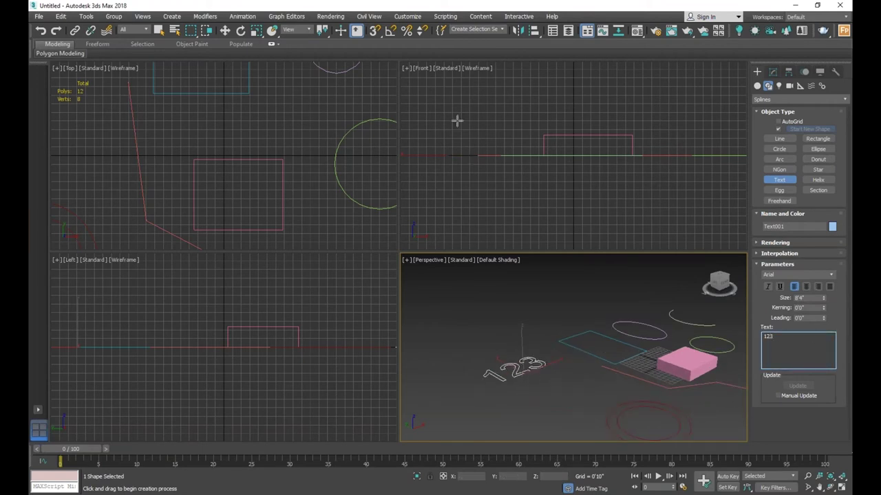
- Select all objects with Select and Move and restrict movement to the XY plane
click(225, 30)
scroll(575, 328, down, 3)
scroll(619, 333, down, 3)
key(ctrl+a)
scroll(523, 393, up, 4)
scroll(543, 390, down, 3)
click(574, 353)
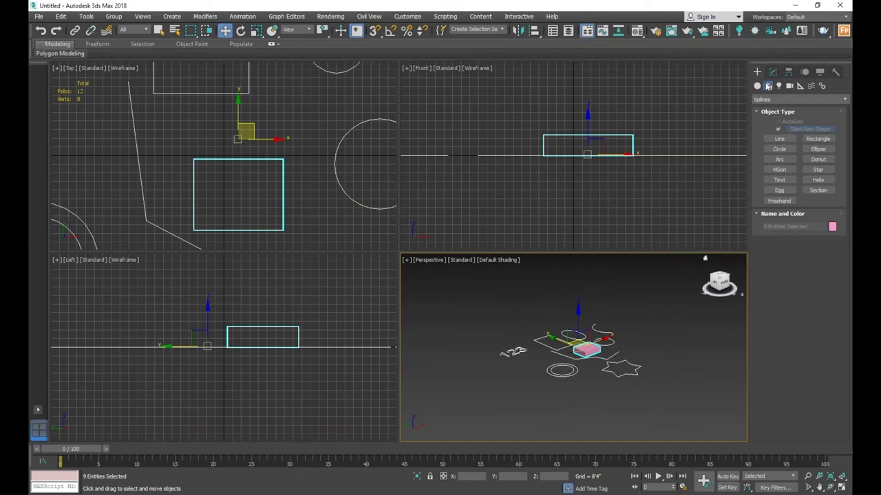
- Create a sample box and a cone from Standard Primitives in Perspective
click(757, 86)
click(779, 130)
drag(489, 403, 478, 432)
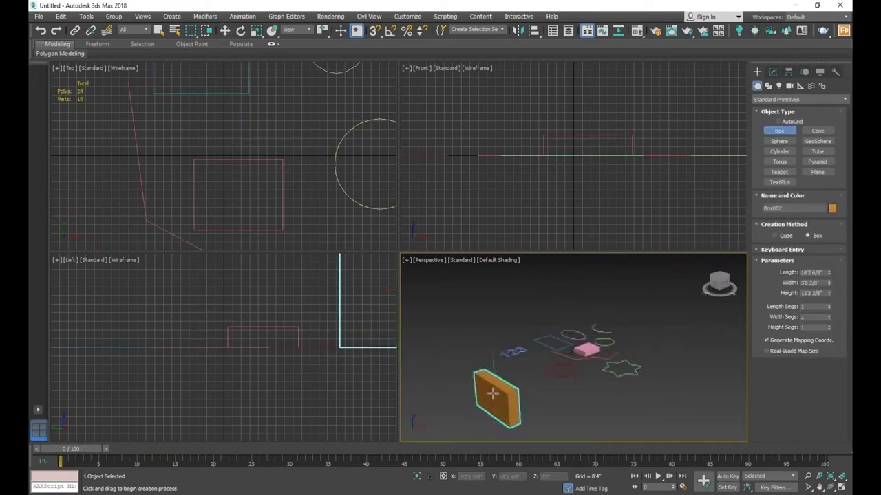
click(818, 131)
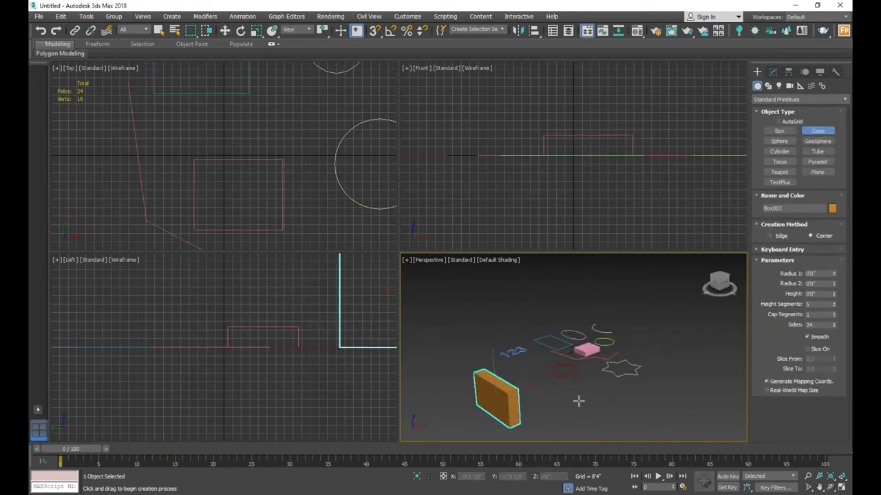
drag(579, 401, 601, 402)
click(660, 324)
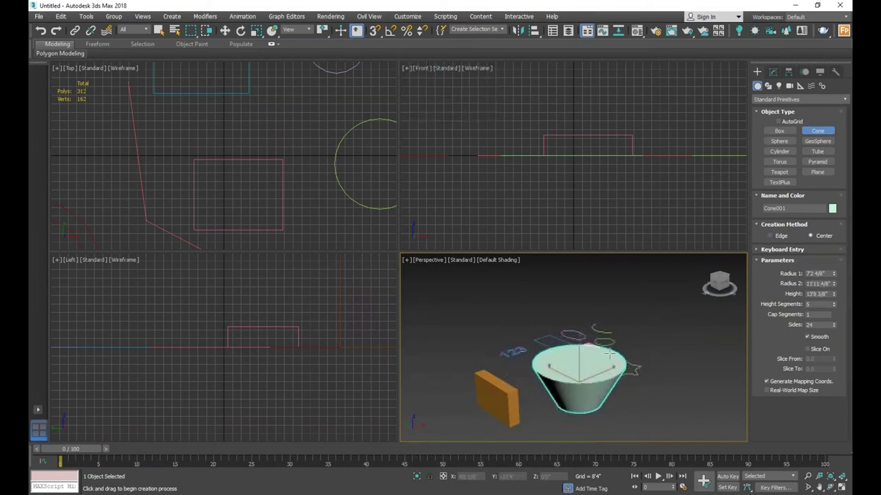
click(604, 380)
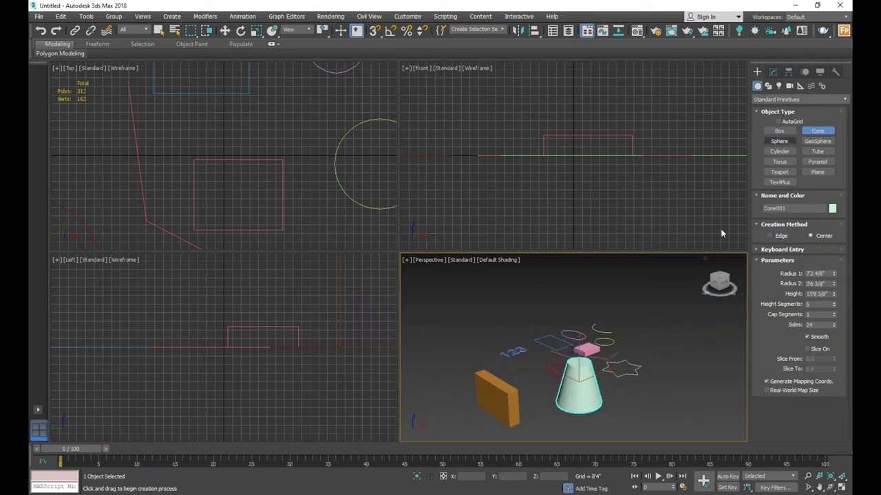
- Create a sample sphere and a geosphere in the Perspective viewport
click(780, 141)
drag(656, 362, 671, 381)
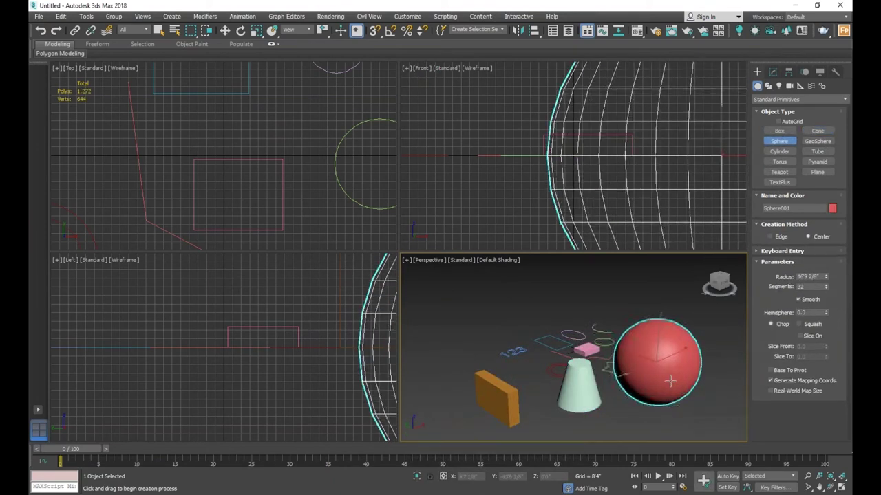
click(818, 141)
scroll(494, 395, down, 2)
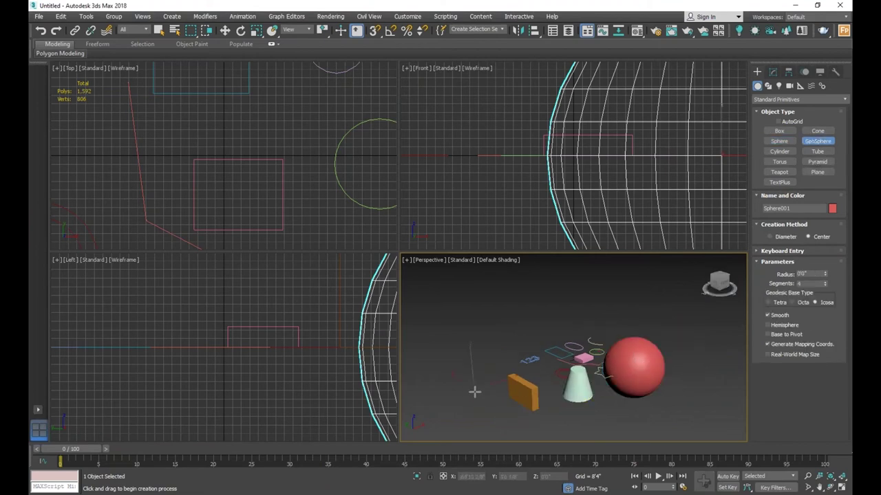
drag(474, 391, 483, 408)
scroll(613, 367, down, 2)
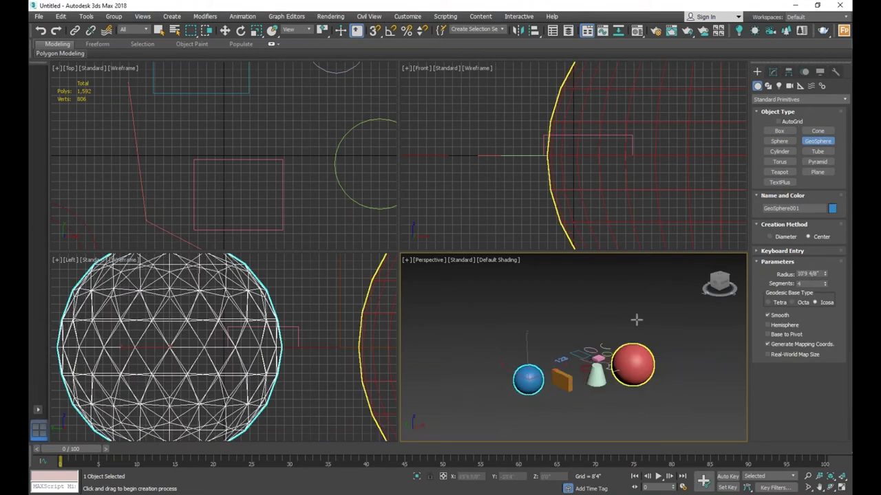
- Window-select every object in the scene and delete them all
click(224, 31)
scroll(537, 297, down, 3)
scroll(565, 319, up, 3)
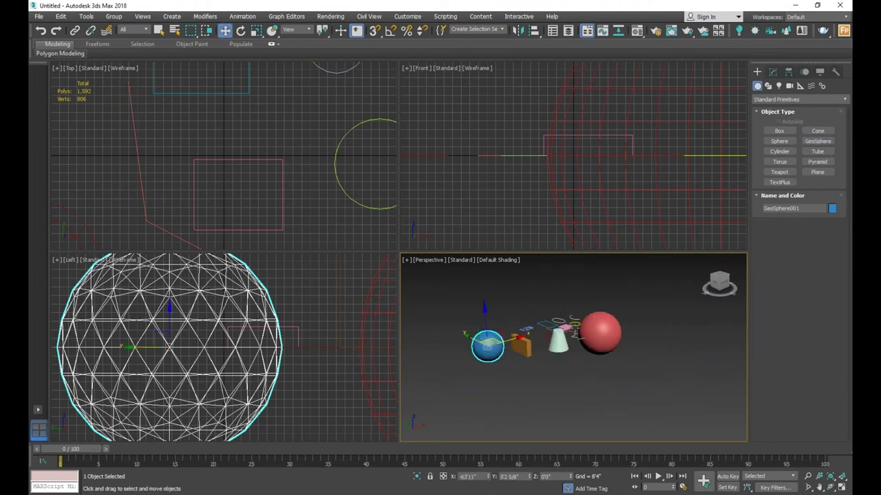
scroll(600, 334, down, 2)
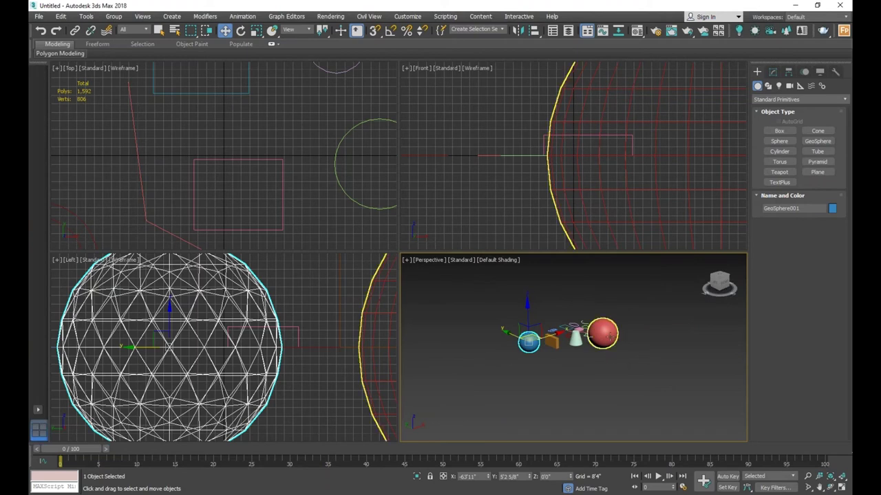
drag(633, 318, 485, 396)
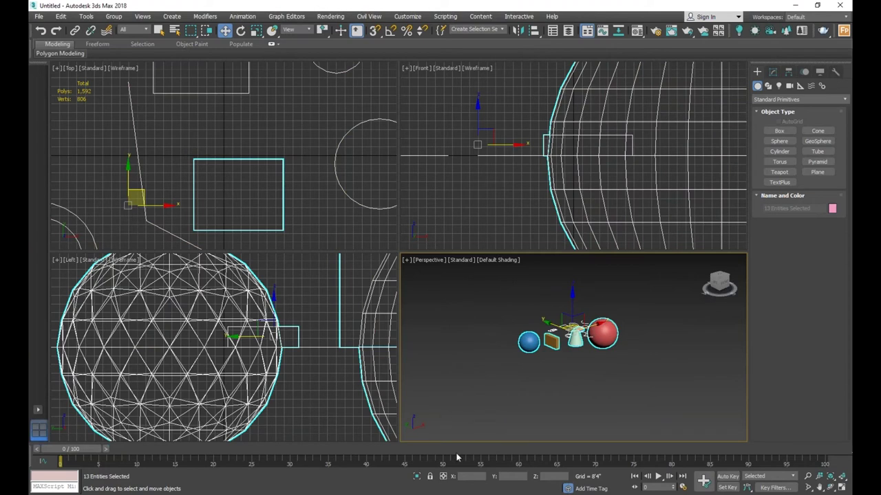
key(Delete)
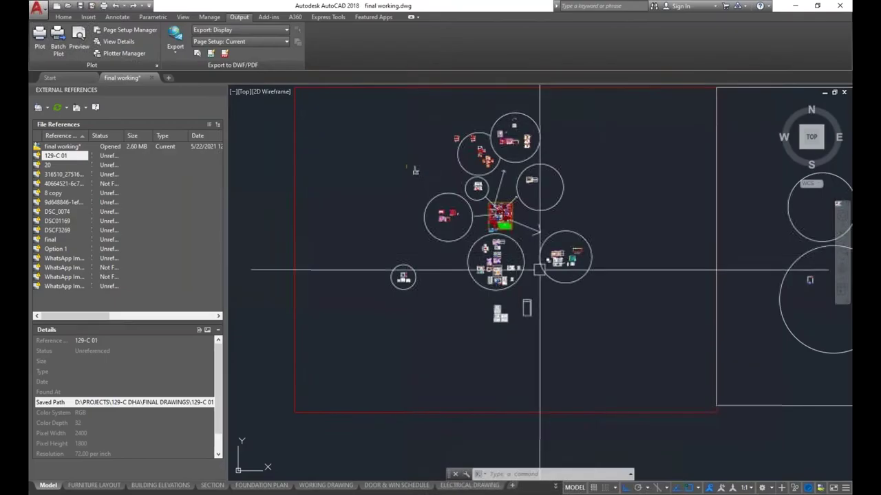
- Zoom and pan across model space until the bathroom floor plan fills the viewport
scroll(530, 270, up, 3)
scroll(538, 267, down, 3)
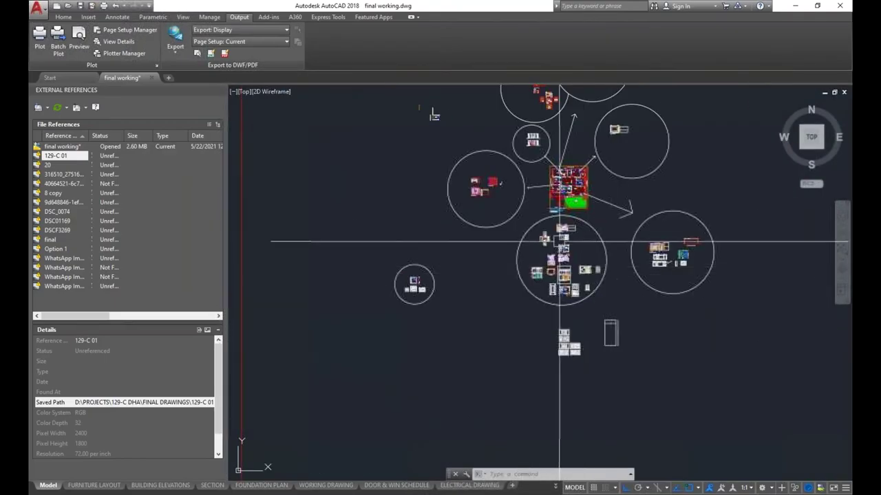
scroll(564, 255, up, 3)
scroll(578, 245, down, 3)
scroll(522, 228, down, 1)
scroll(481, 291, down, 1)
scroll(462, 295, up, 5)
scroll(464, 295, down, 5)
scroll(466, 295, down, 2)
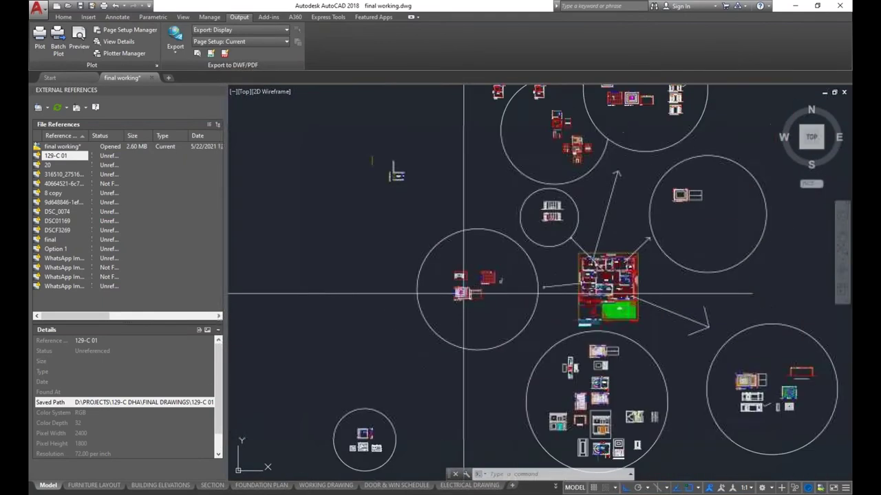
scroll(590, 167, up, 1)
scroll(576, 134, up, 3)
scroll(677, 188, up, 2)
scroll(486, 262, up, 2)
scroll(486, 262, down, 4)
scroll(523, 246, up, 2)
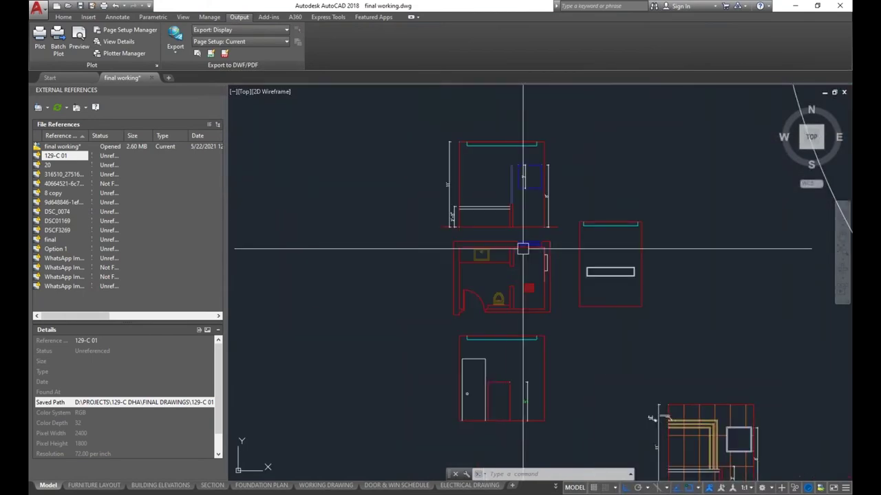
scroll(586, 255, up, 2)
scroll(536, 237, down, 3)
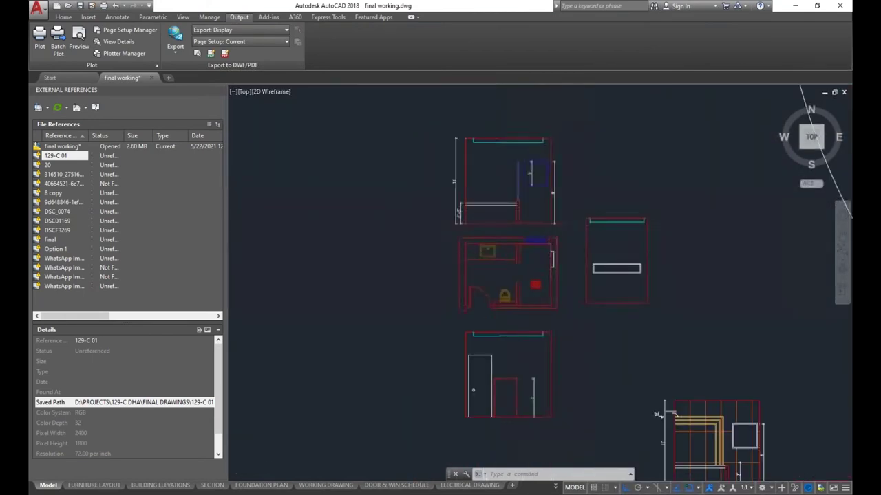
scroll(515, 230, down, 1)
scroll(515, 230, down, 2)
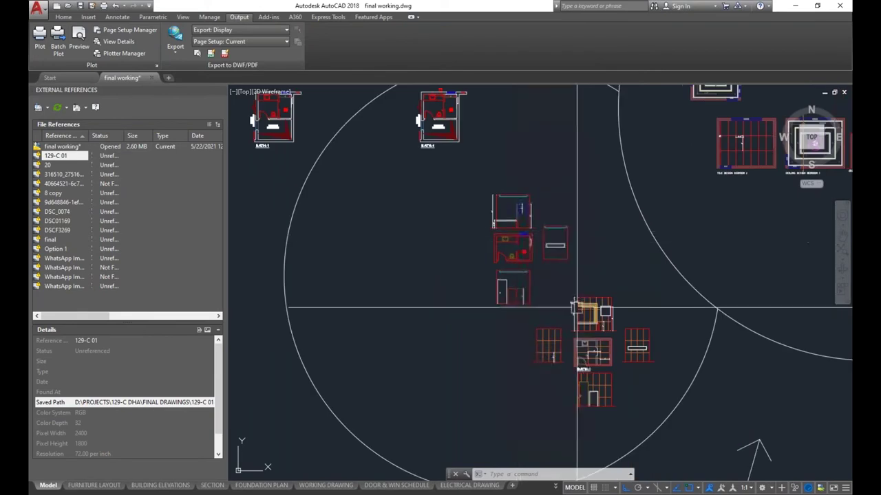
scroll(515, 242, up, 4)
scroll(502, 155, down, 2)
scroll(495, 172, down, 2)
scroll(499, 196, down, 2)
scroll(496, 220, down, 1)
scroll(492, 223, up, 4)
scroll(487, 238, up, 2)
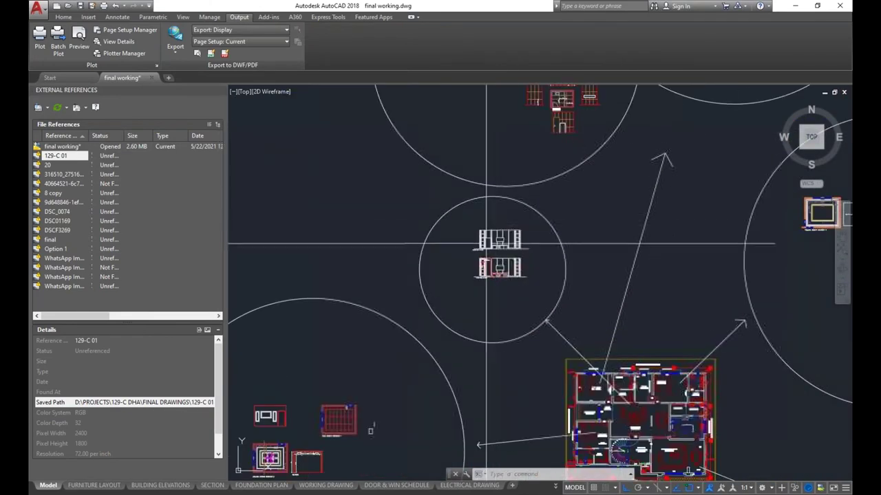
scroll(516, 251, down, 2)
scroll(532, 221, down, 1)
scroll(533, 199, up, 5)
scroll(543, 249, up, 2)
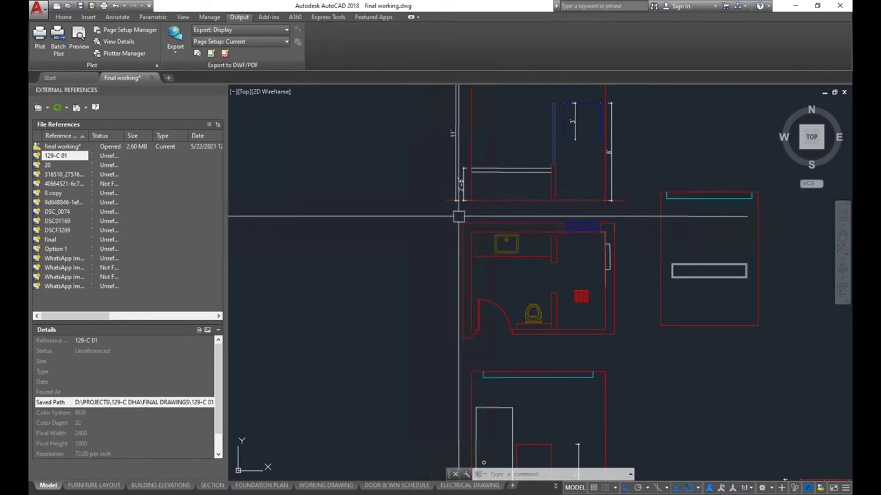
scroll(448, 258, down, 4)
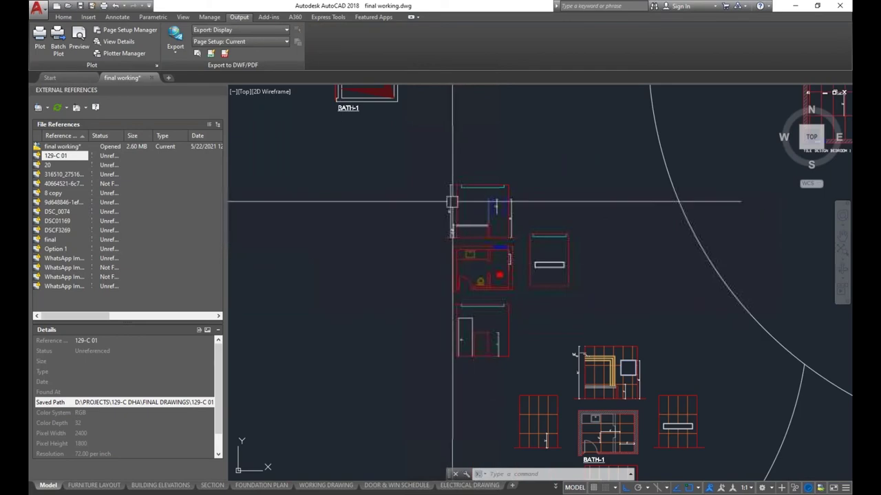
scroll(530, 295, down, 2)
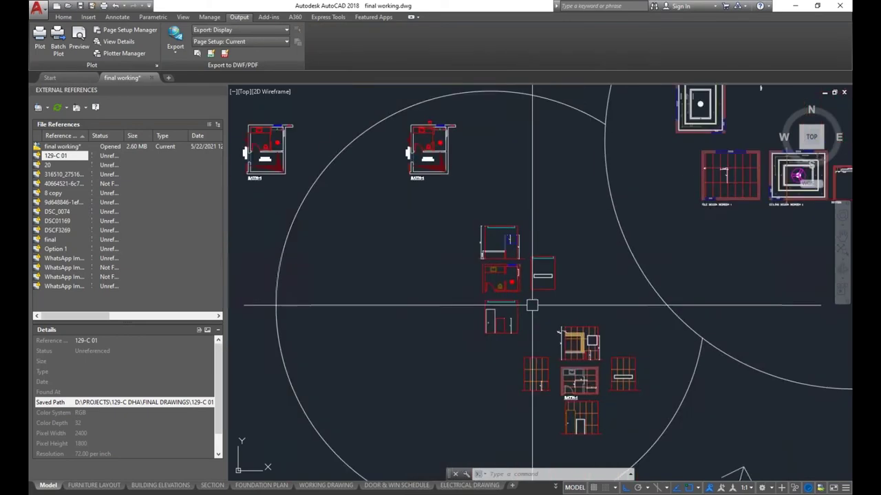
scroll(495, 276, up, 3)
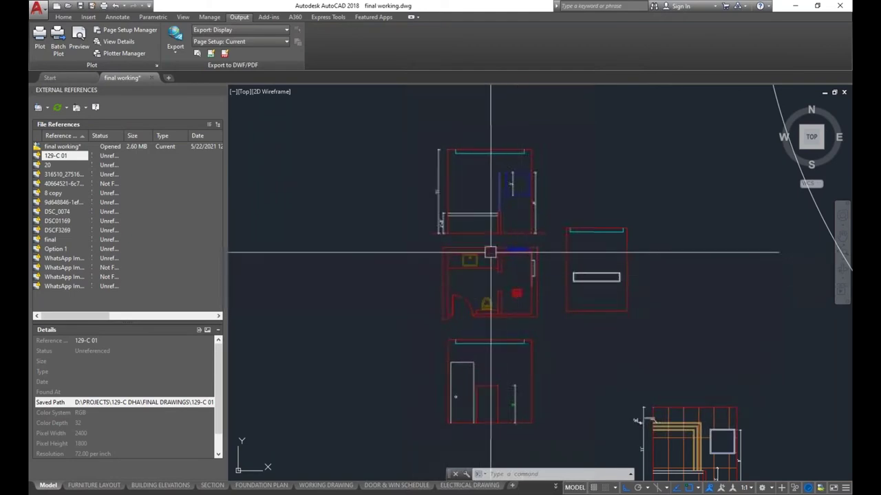
scroll(434, 258, up, 3)
scroll(436, 336, down, 3)
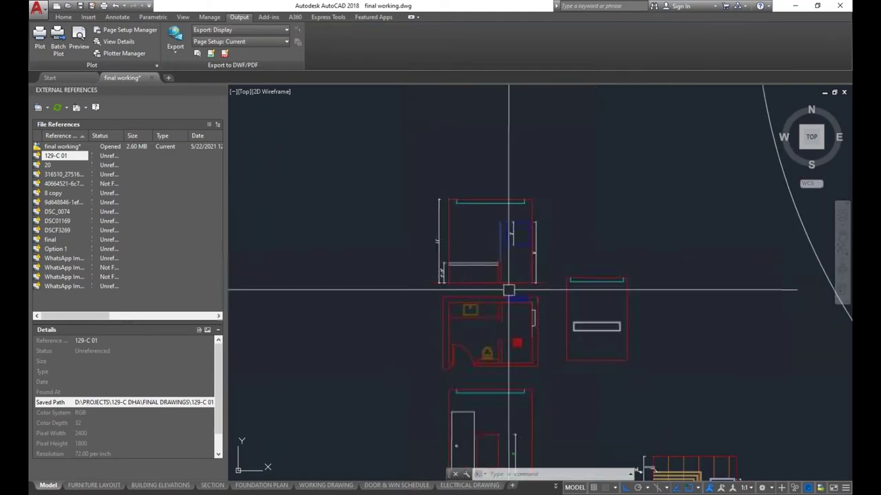
scroll(526, 322, up, 3)
scroll(523, 319, down, 2)
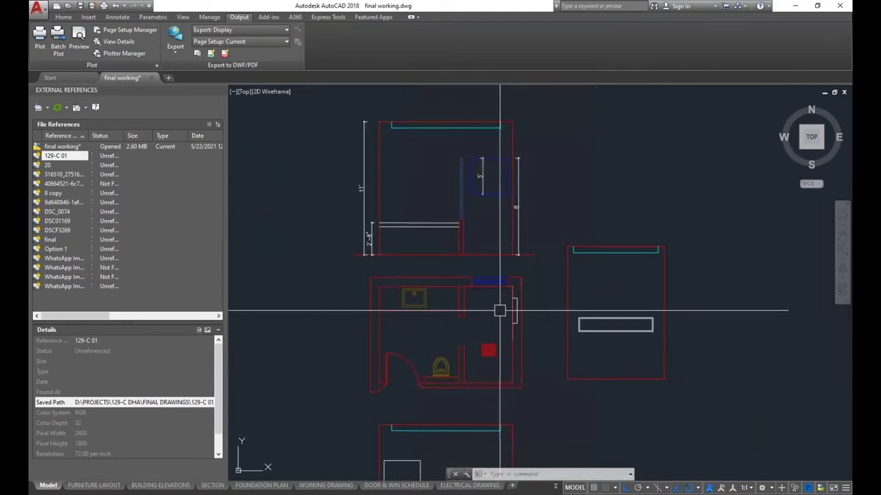
- Start WBLOCK (W) and window-select the bathroom plan's 127 objects
text(w)
key(Return)
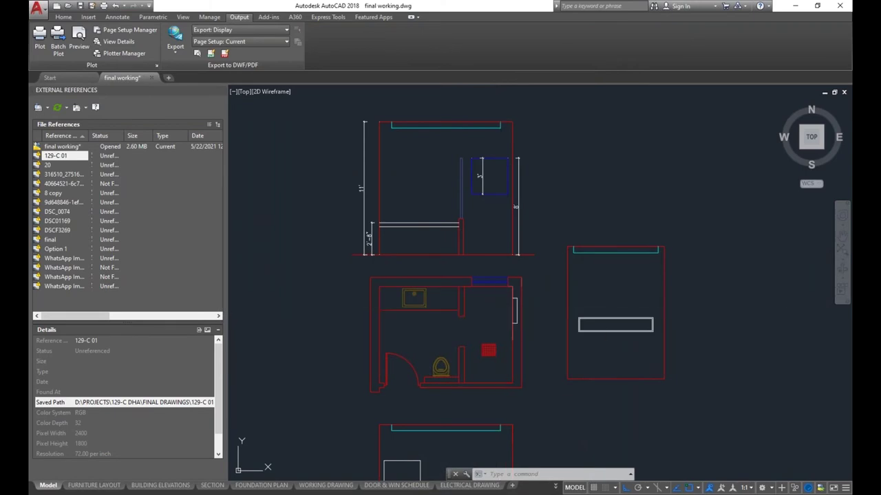
drag(250, 150, 684, 143)
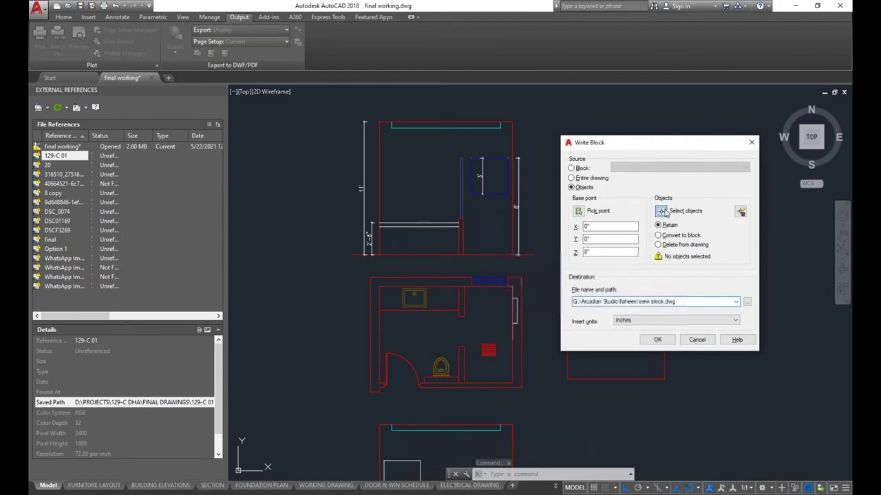
click(662, 211)
click(352, 270)
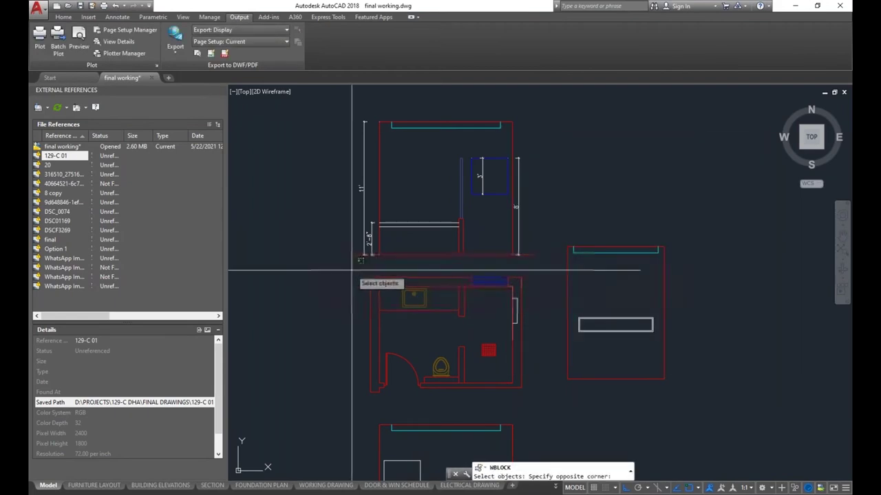
click(528, 399)
key(Return)
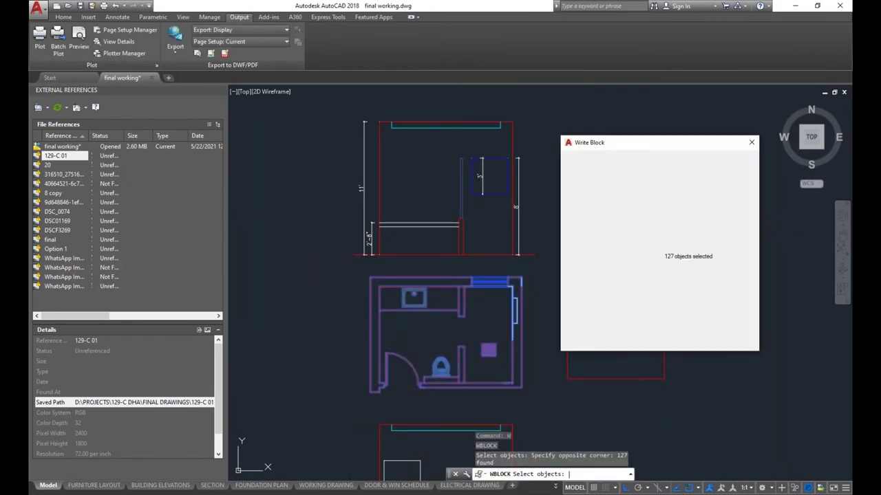
- Write the selection out as Bath.dwg in the Desktop's nexskil folder
click(746, 301)
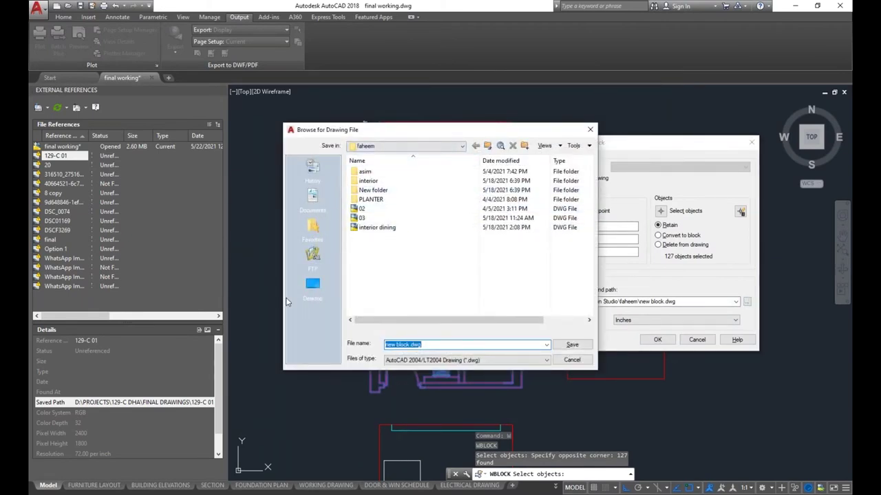
click(316, 293)
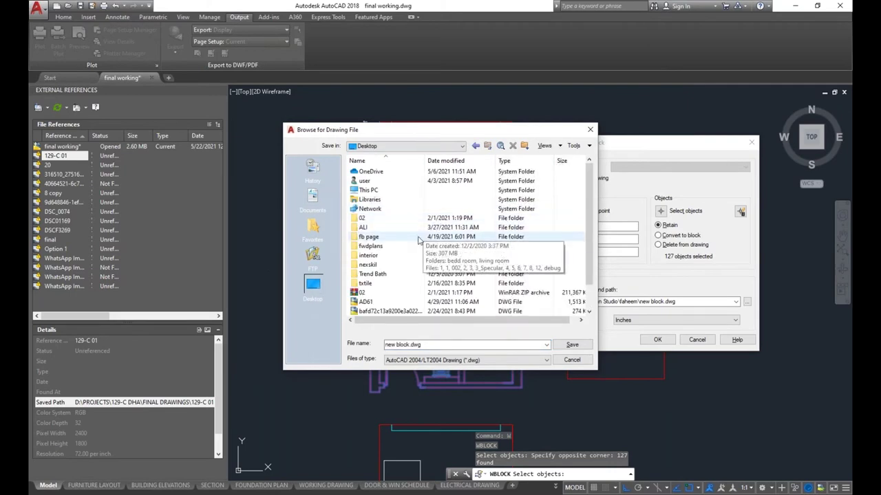
double_click(405, 265)
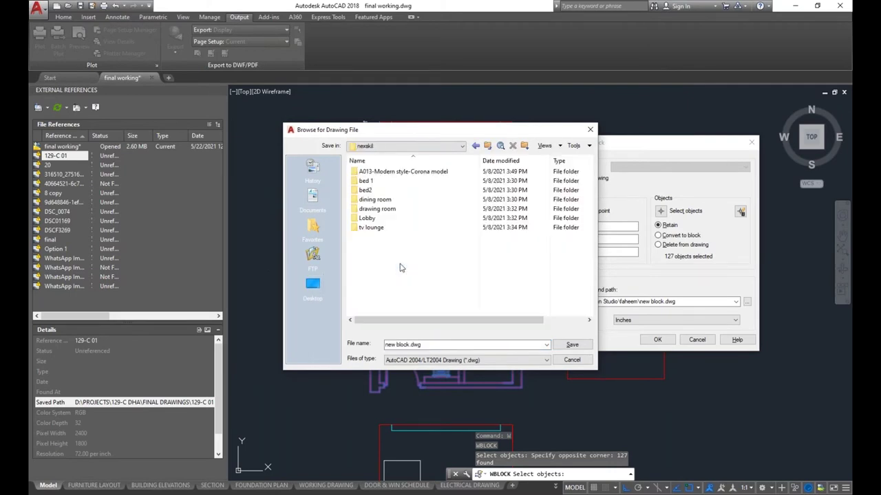
triple_click(458, 345)
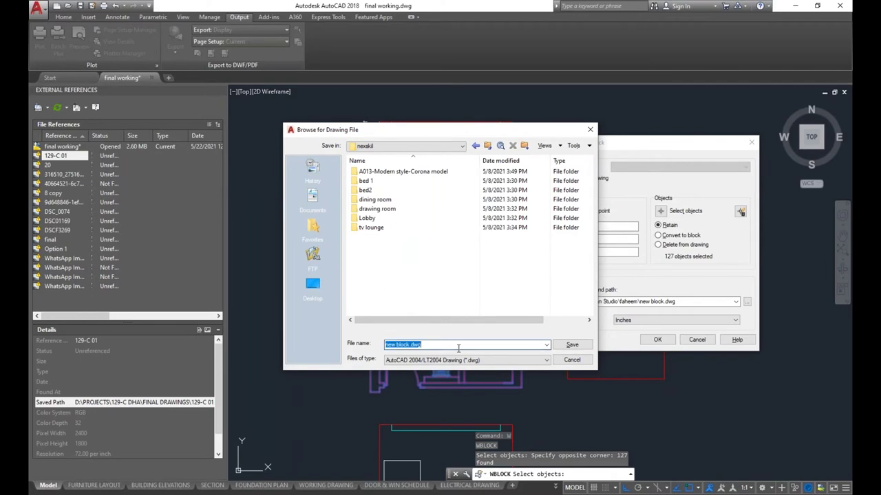
text(Bath)
click(571, 345)
click(653, 342)
scroll(474, 317, down, 2)
scroll(479, 330, down, 3)
- Open Bath.dwg from Desktop\nexskil in AutoCAD to check its contents
scroll(475, 337, up, 2)
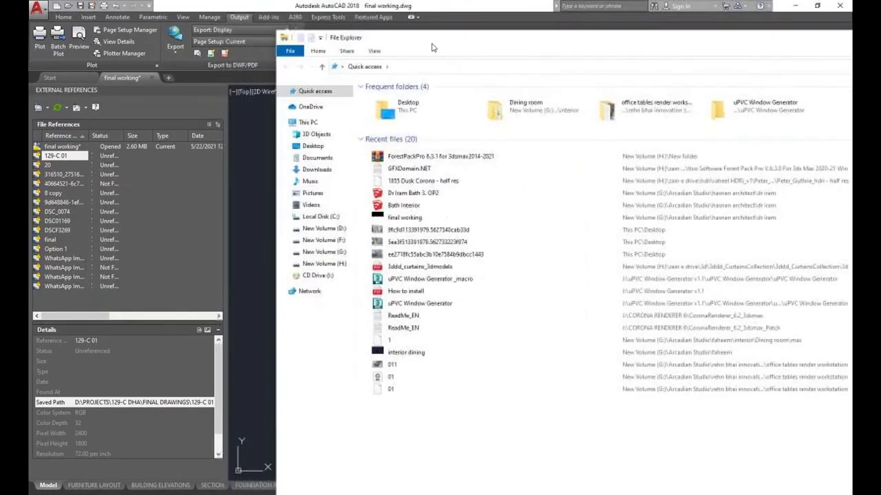
click(314, 142)
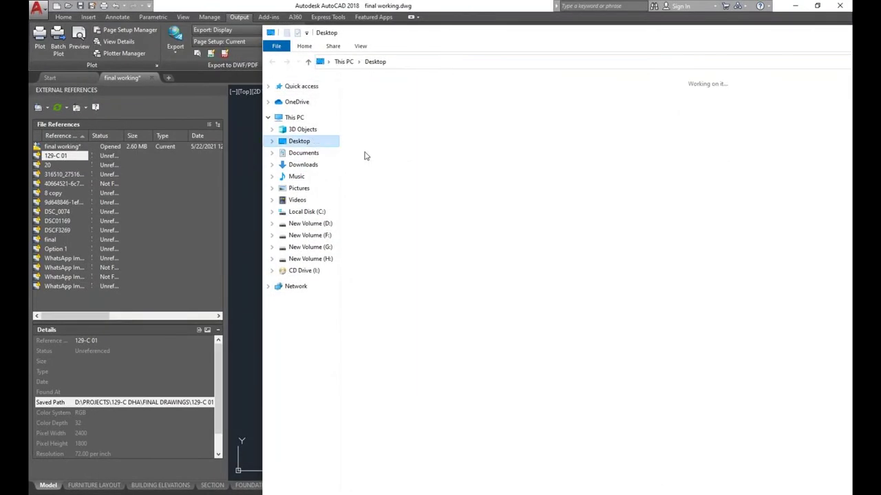
double_click(648, 107)
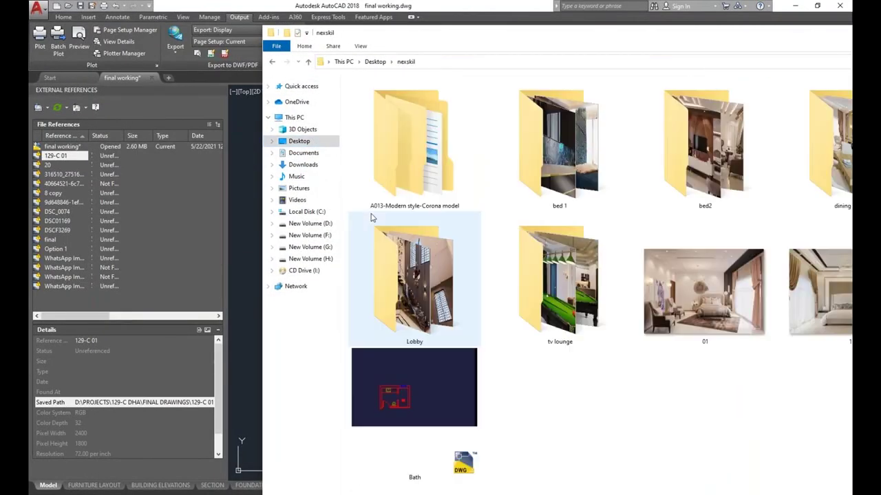
double_click(417, 421)
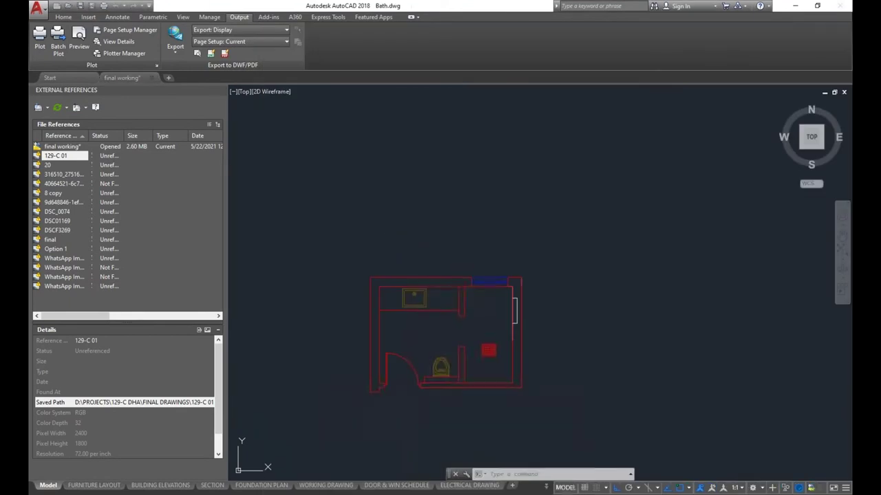
- Return to the empty Untitled scene in 3ds Max
scroll(622, 183, up, 5)
scroll(564, 210, down, 5)
scroll(529, 282, up, 5)
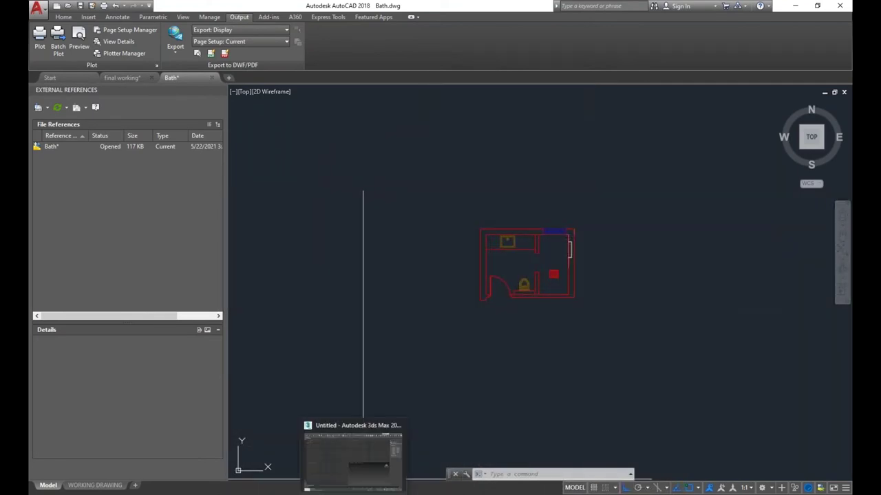
click(353, 457)
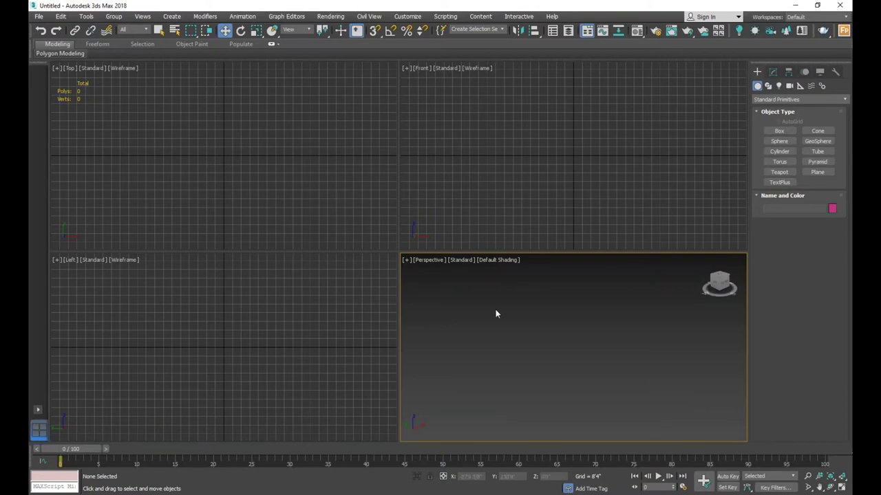
- Make the Perspective viewport the active view
click(309, 172)
click(275, 358)
click(513, 317)
- Import Bath.dwg from Desktop\nexskil to reach its AutoCAD import options
click(43, 19)
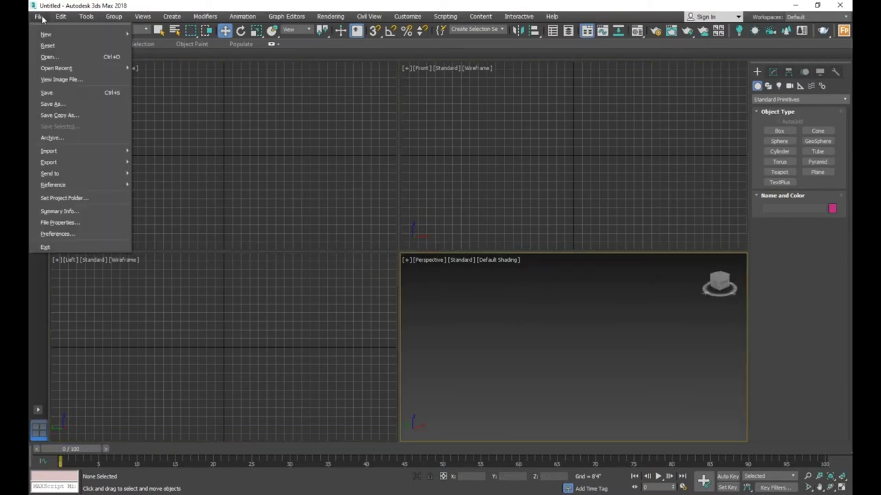
mouse_move(49, 151)
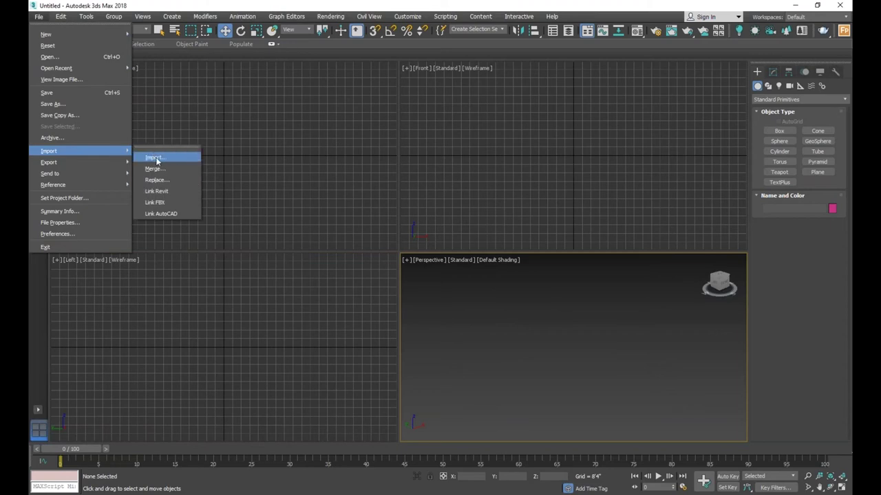
click(155, 159)
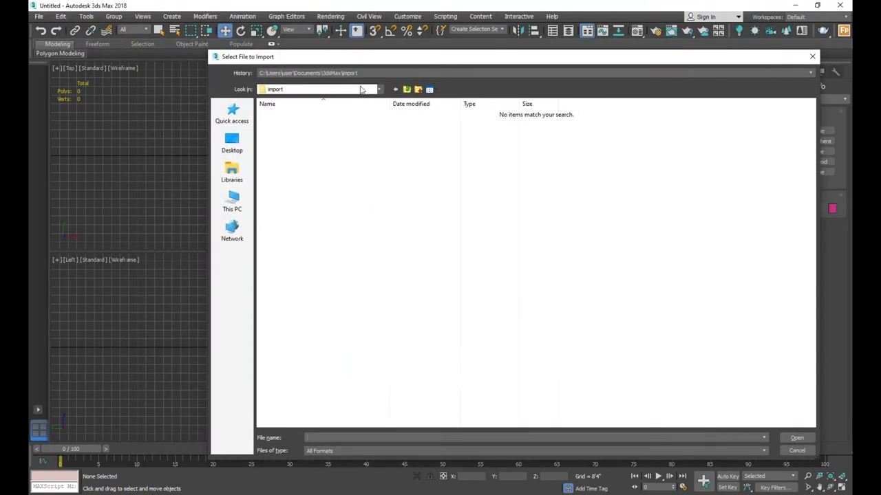
click(242, 155)
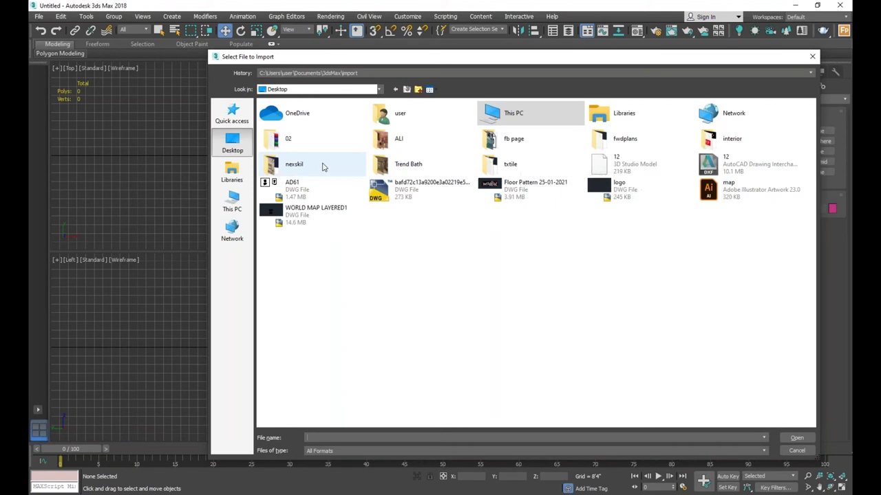
double_click(323, 166)
click(275, 179)
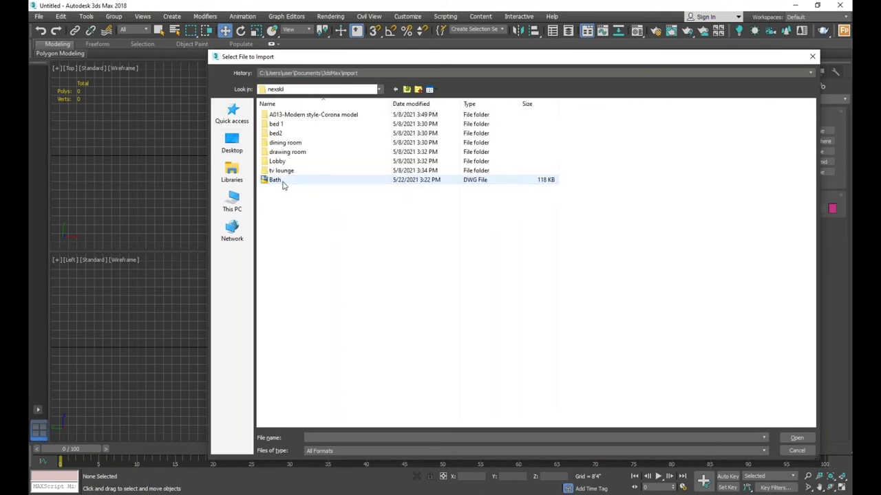
click(794, 438)
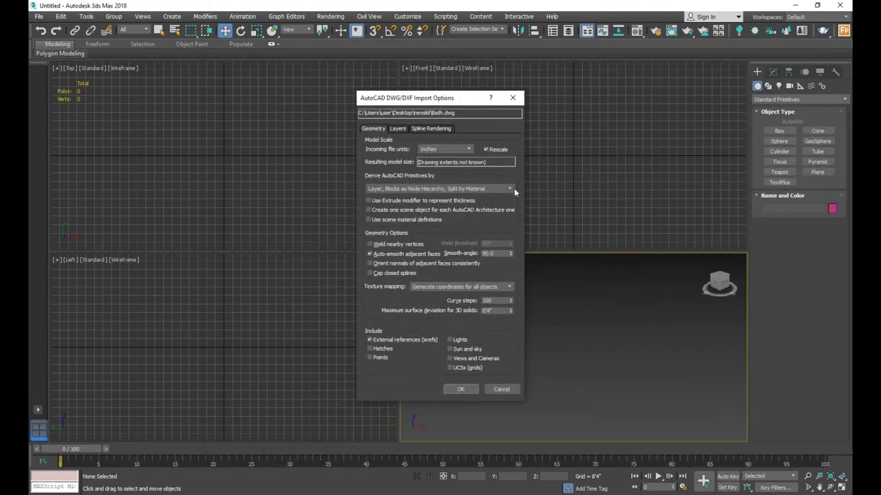
- Re-enable Rescale and keep Inches as the incoming file units for Bath.dwg
click(484, 149)
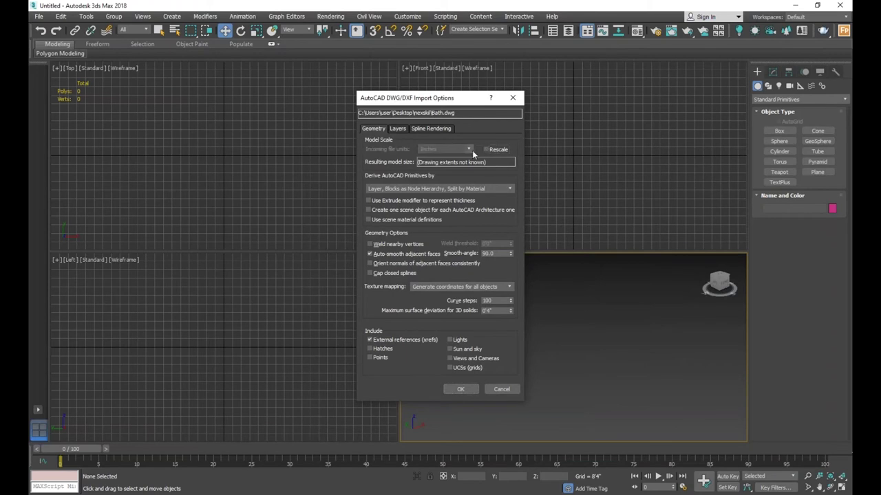
click(487, 147)
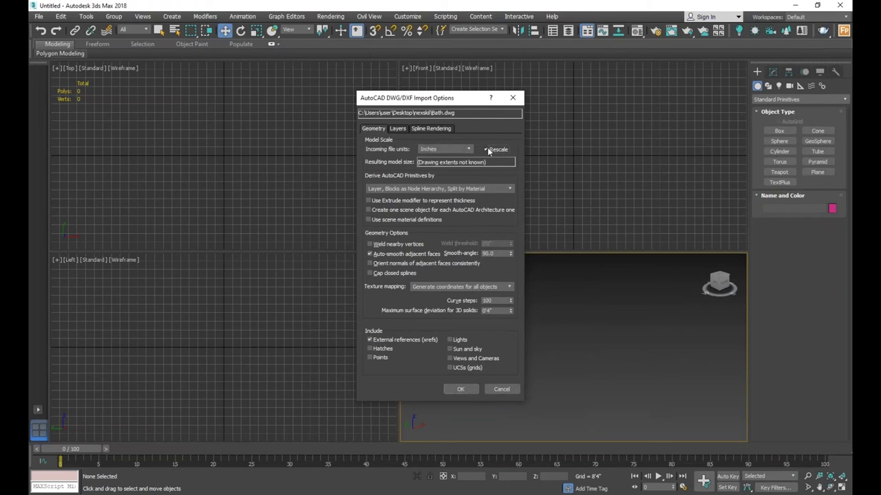
click(470, 146)
click(469, 145)
click(464, 148)
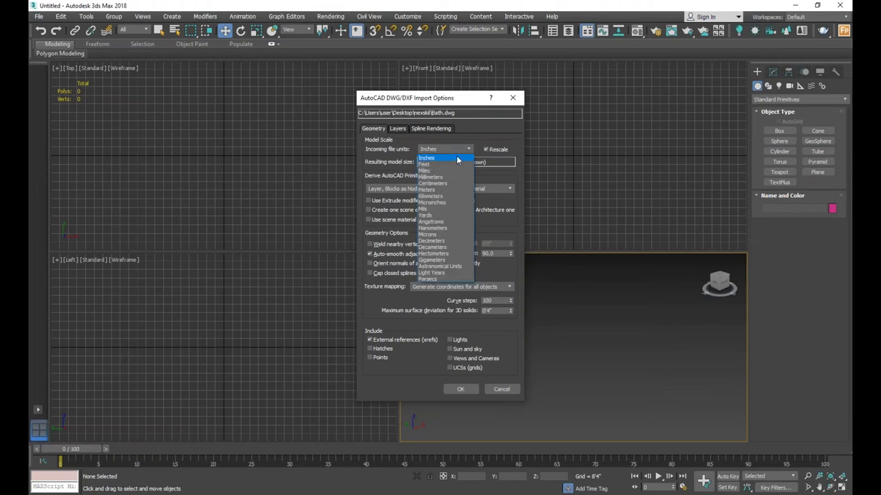
click(457, 159)
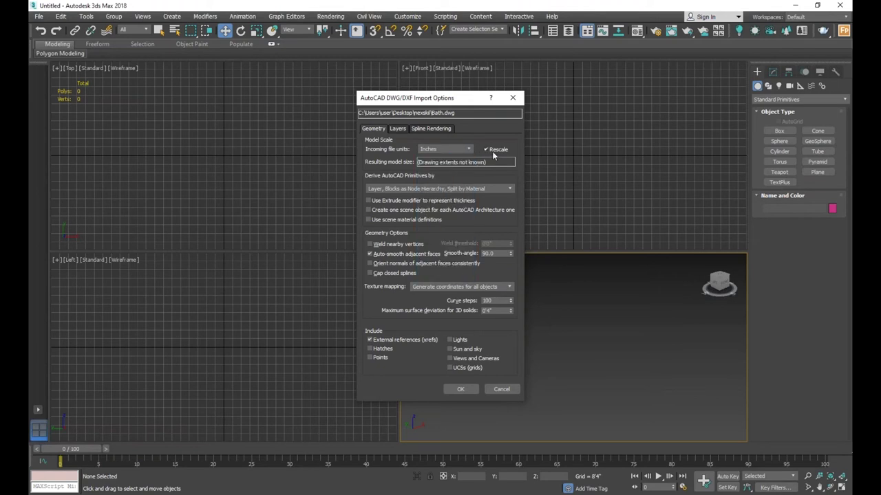
click(511, 189)
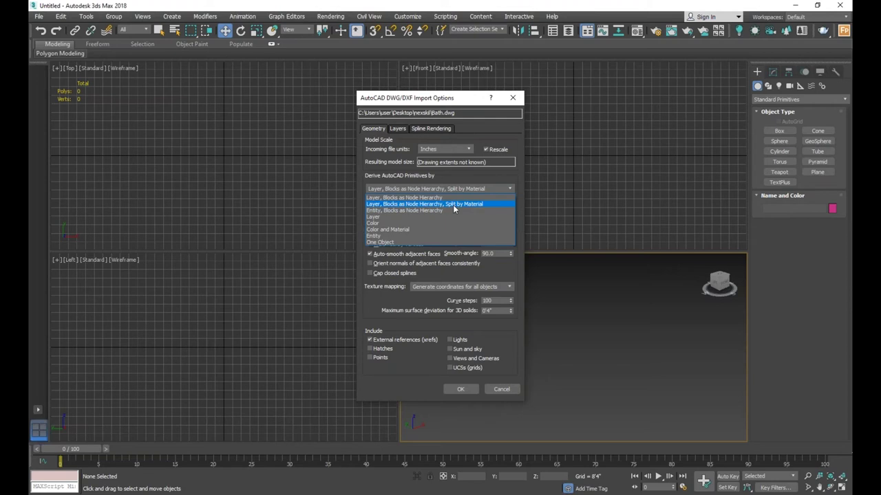
- Keep Layer, Blocks as Node Hierarchy, Split by Material and import Bath.dwg
click(453, 205)
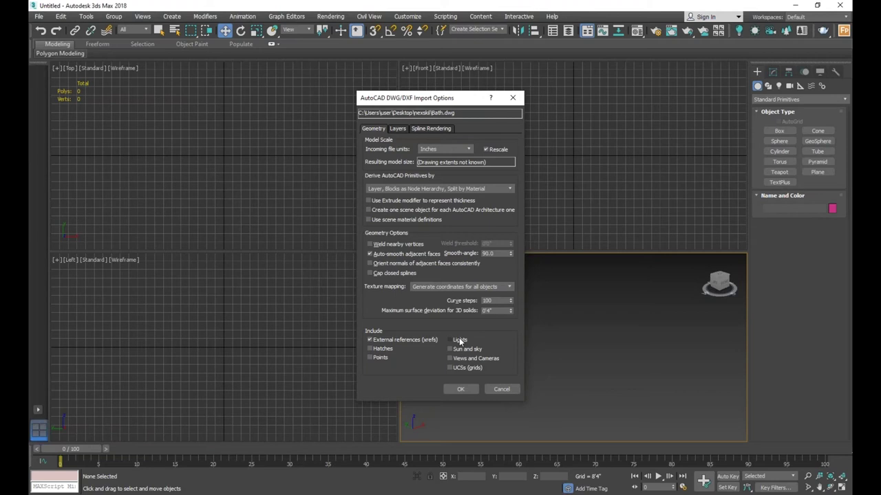
click(461, 390)
scroll(659, 337, down, 5)
scroll(620, 340, up, 5)
scroll(593, 373, down, 5)
scroll(605, 346, up, 3)
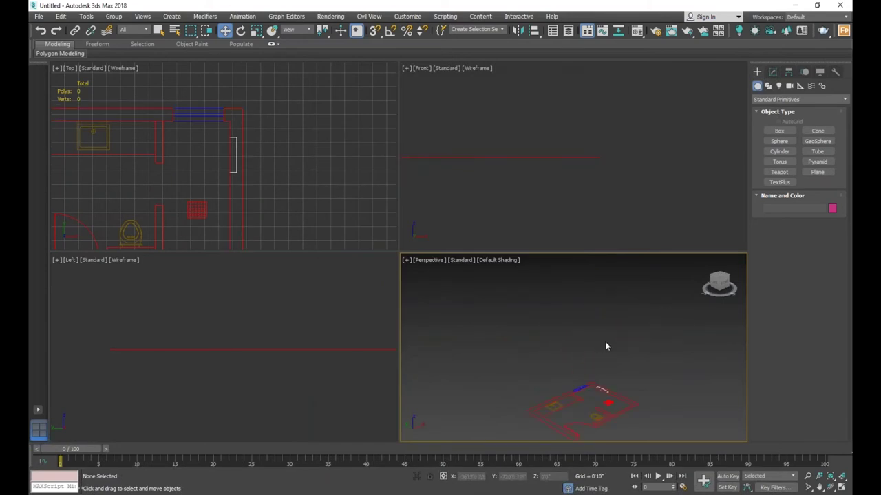
scroll(606, 382, up, 2)
scroll(627, 373, up, 4)
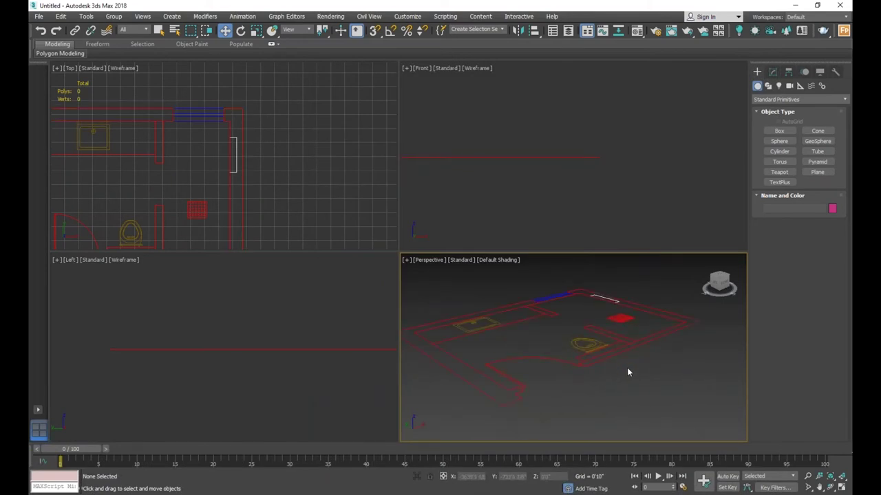
click(627, 353)
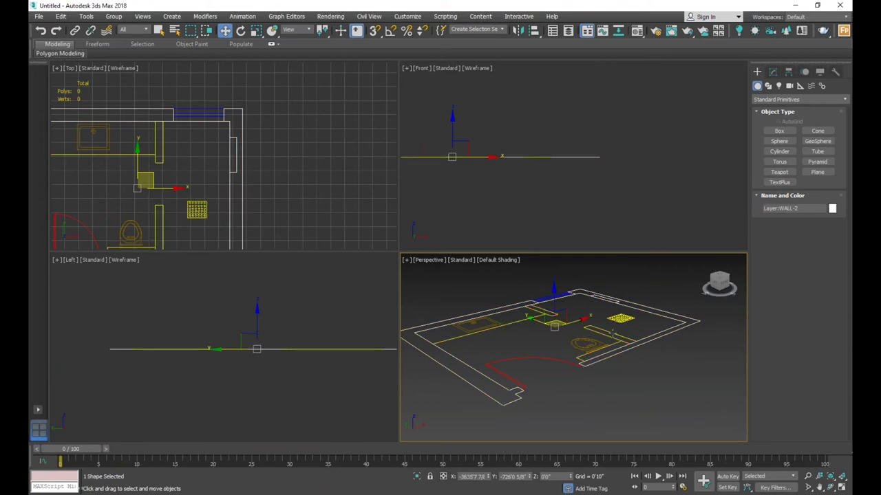
click(611, 328)
click(475, 323)
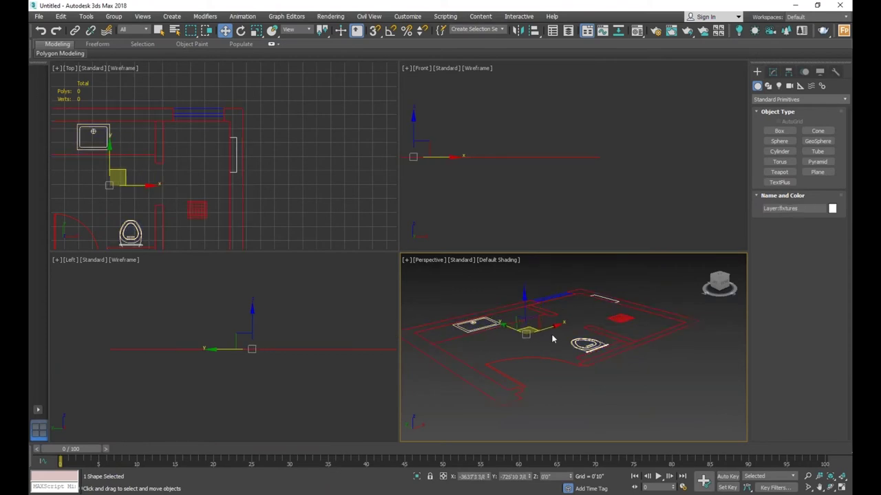
click(545, 298)
key(z)
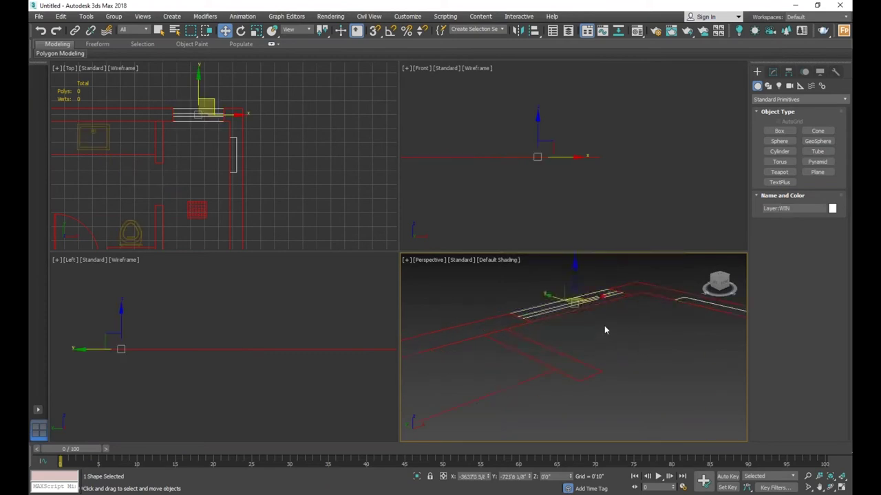
alt+middle_drag(547, 310, 636, 322)
click(636, 322)
key(z)
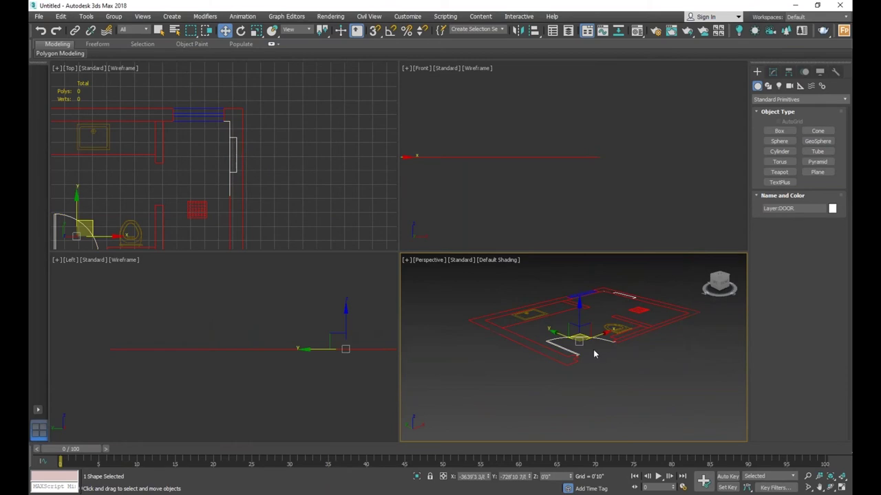
click(593, 354)
key(z)
drag(648, 280, 473, 375)
drag(639, 294, 467, 385)
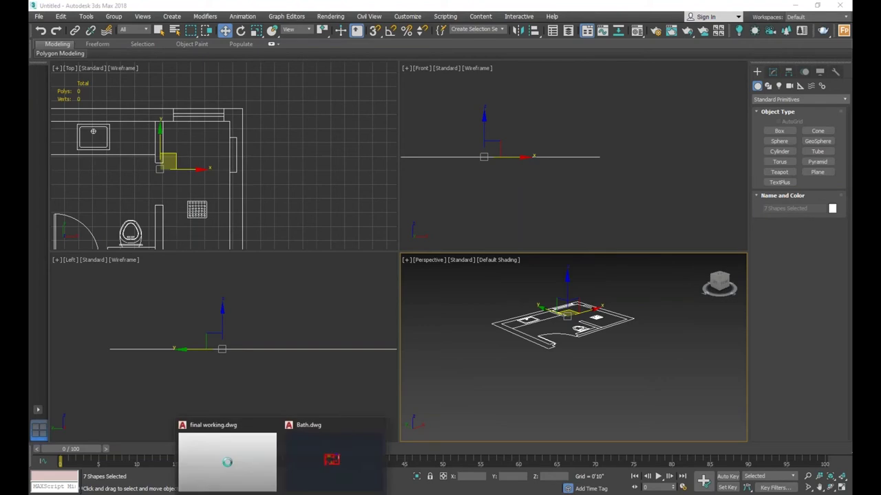
click(261, 471)
scroll(534, 333, down, 5)
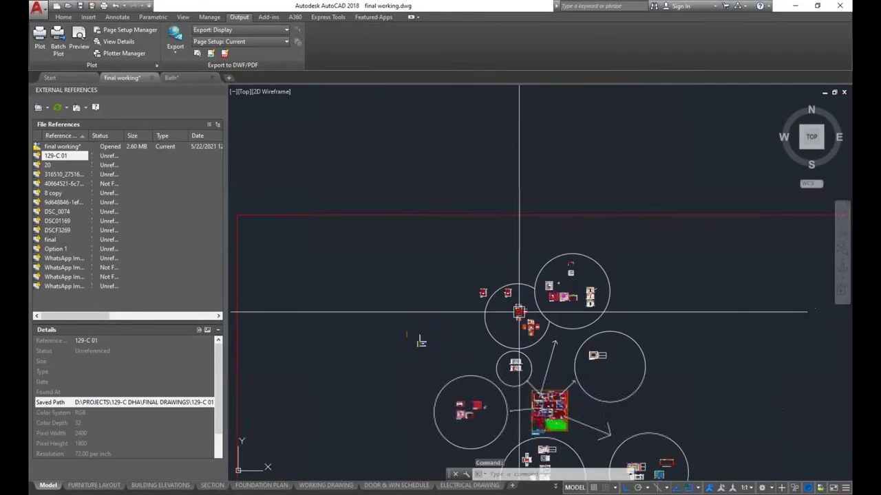
scroll(517, 403, up, 3)
scroll(535, 301, down, 2)
scroll(536, 300, up, 3)
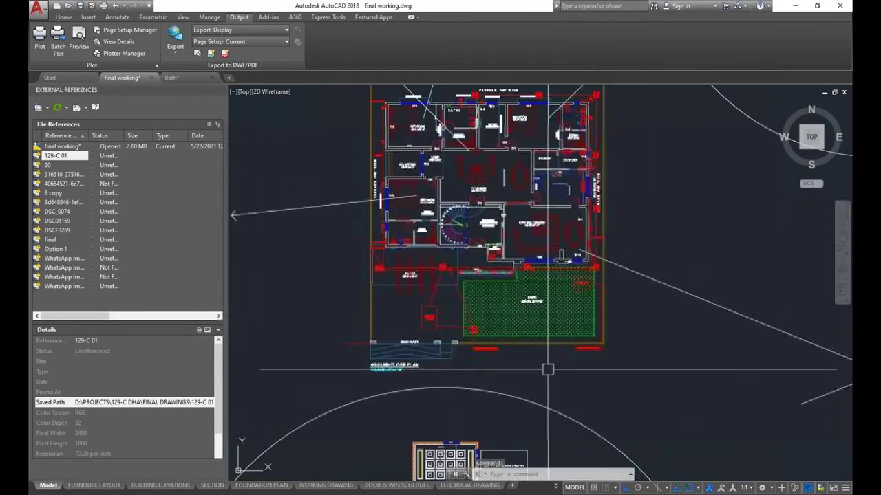
scroll(498, 339, down, 2)
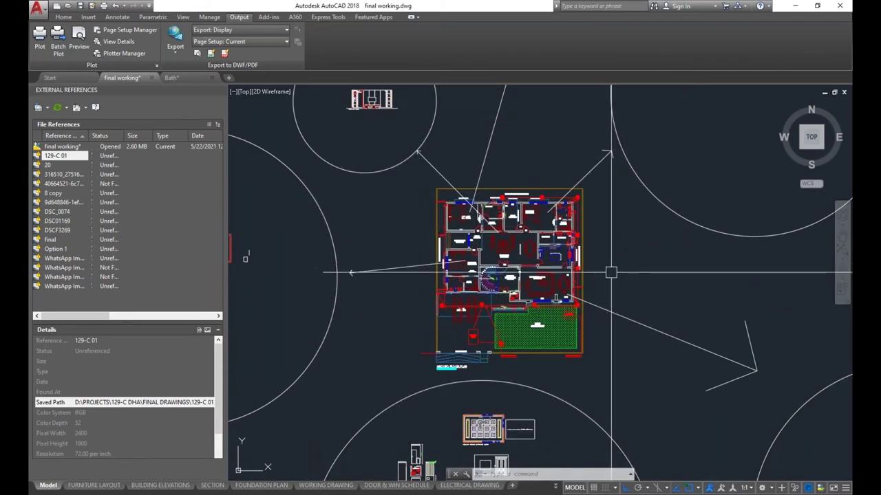
scroll(603, 268, down, 2)
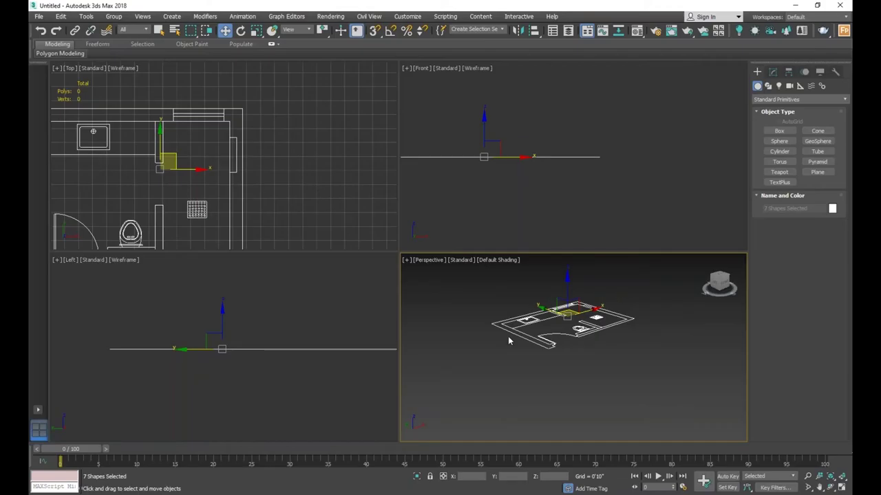
- Check the WALL-2 shape, then make the Top viewport active with nothing selected
scroll(556, 317, up, 2)
scroll(561, 334, down, 2)
scroll(568, 350, up, 4)
scroll(602, 376, down, 2)
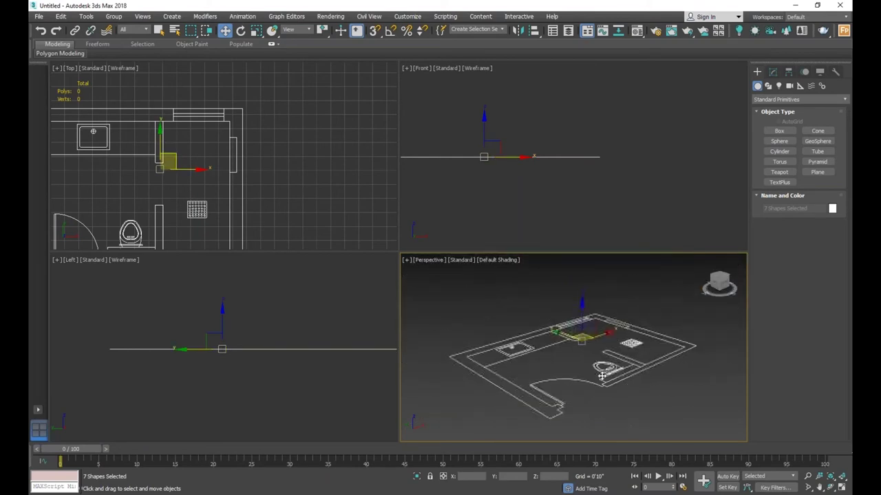
click(622, 341)
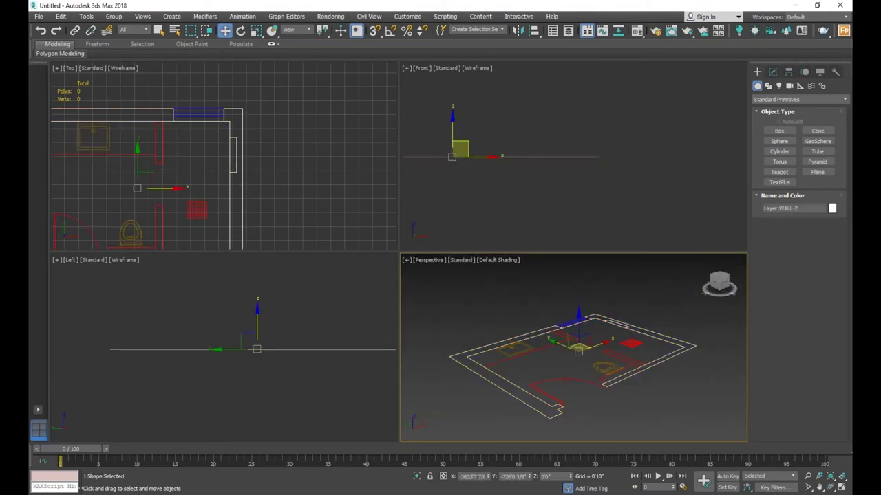
scroll(578, 330, down, 3)
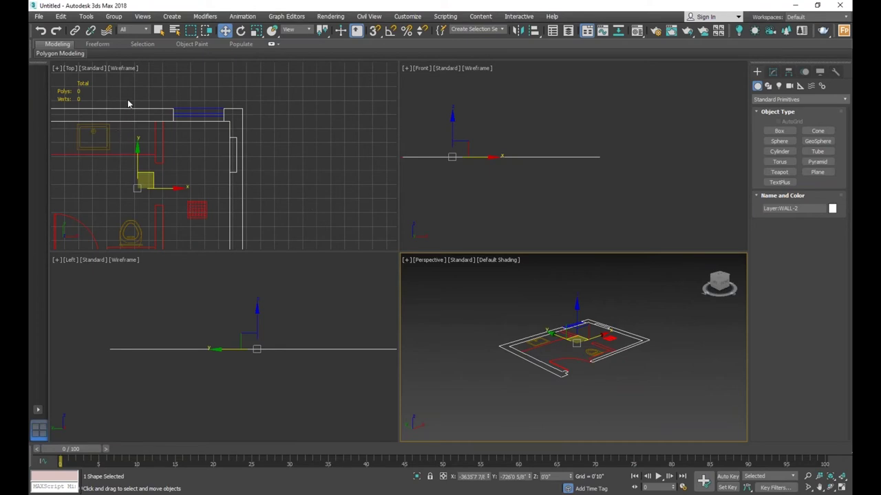
click(335, 157)
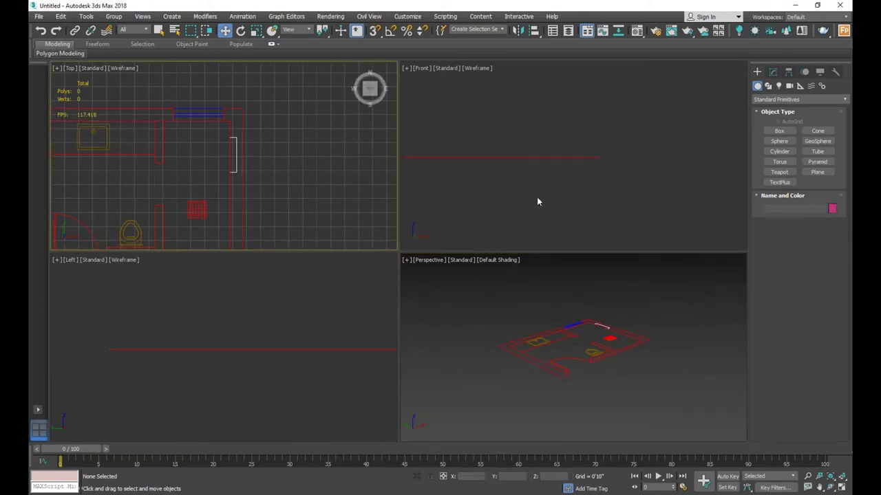
click(543, 337)
click(299, 151)
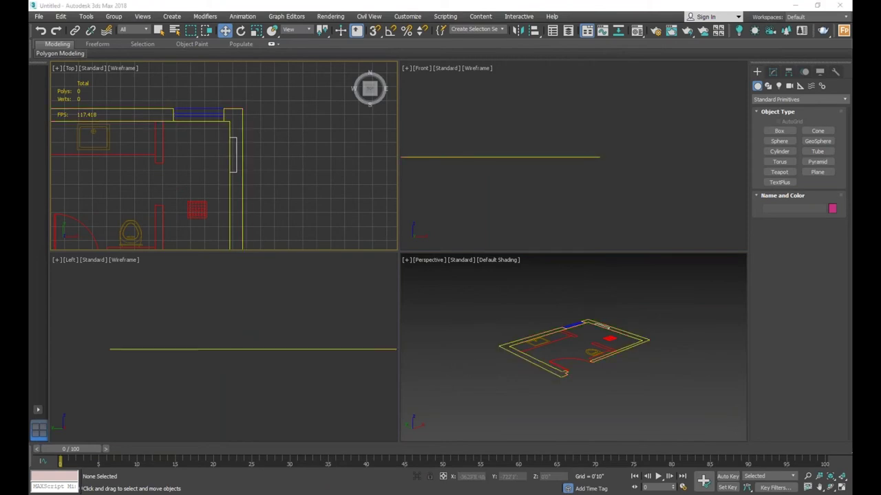
- Crossing-select all seven imported plan shapes and bring up the File menu
scroll(308, 143, down, 4)
scroll(305, 143, down, 4)
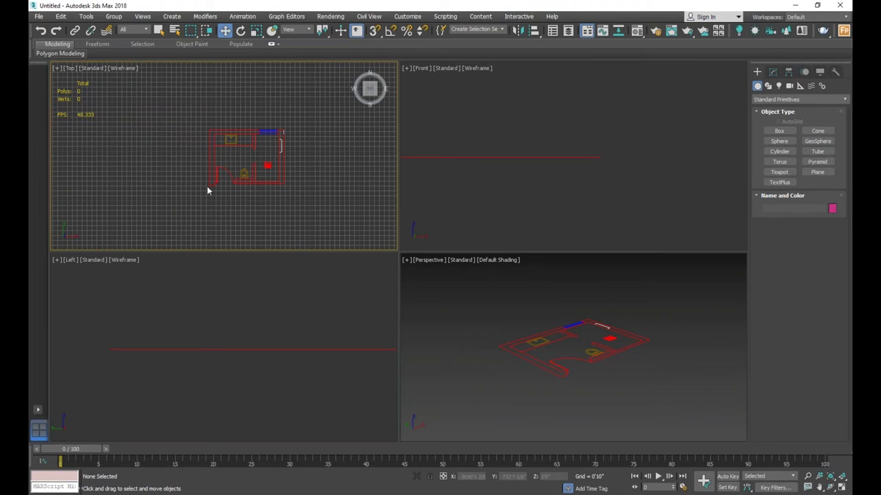
click(592, 322)
scroll(585, 311, down, 3)
drag(648, 301, 458, 403)
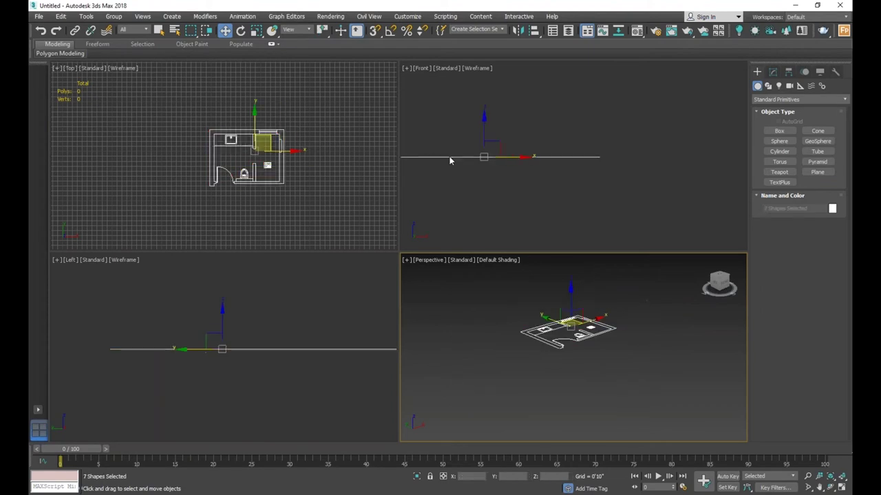
click(40, 19)
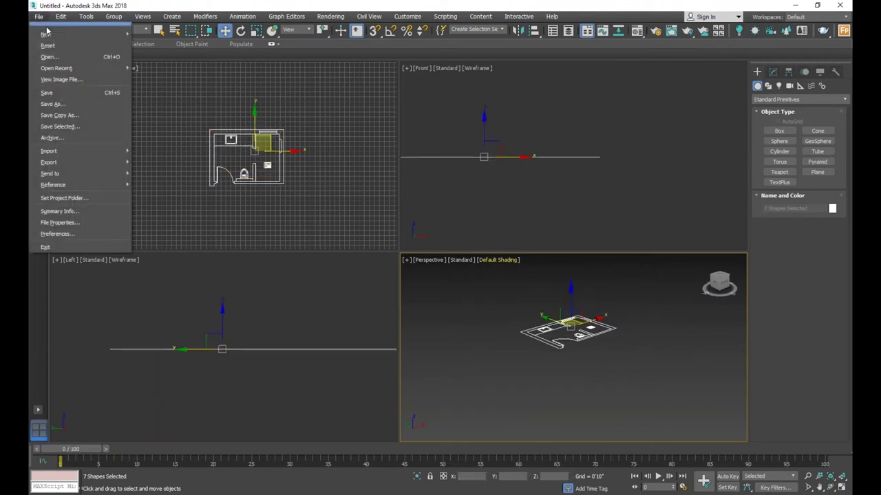
mouse_move(48, 151)
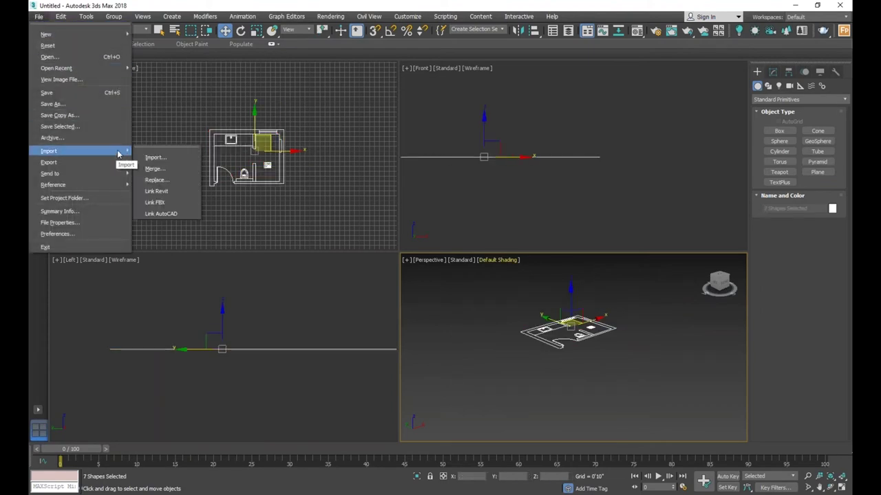
- Delete all seven imported plan shapes from the scene
click(386, 268)
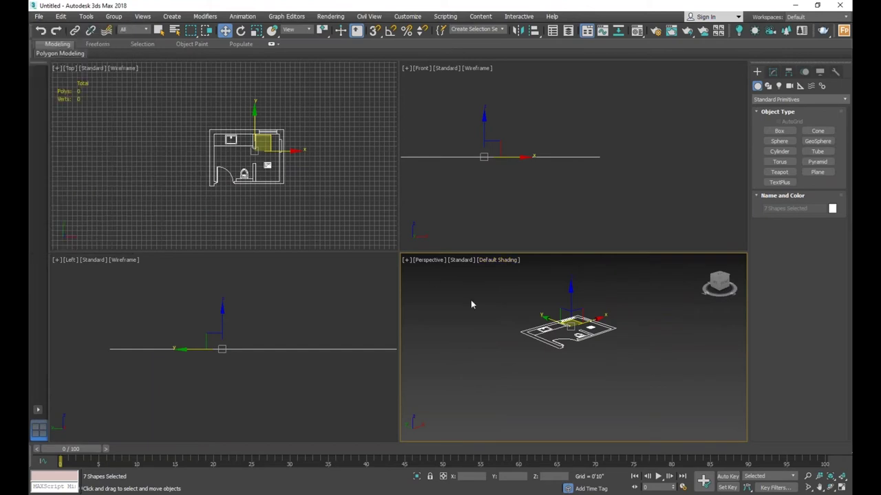
drag(702, 311, 447, 406)
key(Delete)
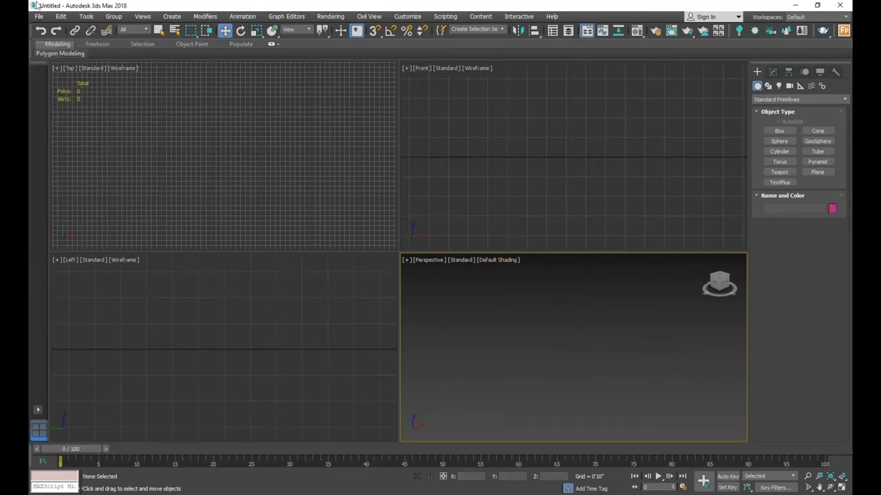
- Start a new import and choose Bath.dwg from the nexskil folder
click(40, 17)
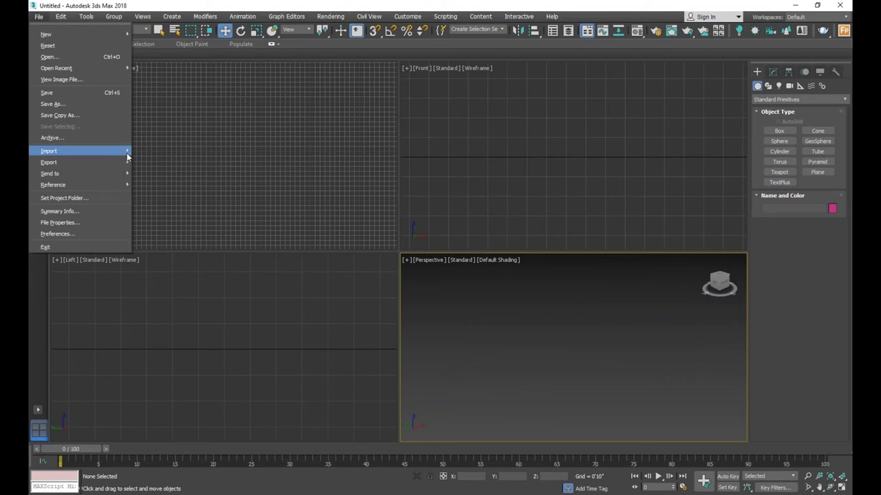
mouse_move(50, 151)
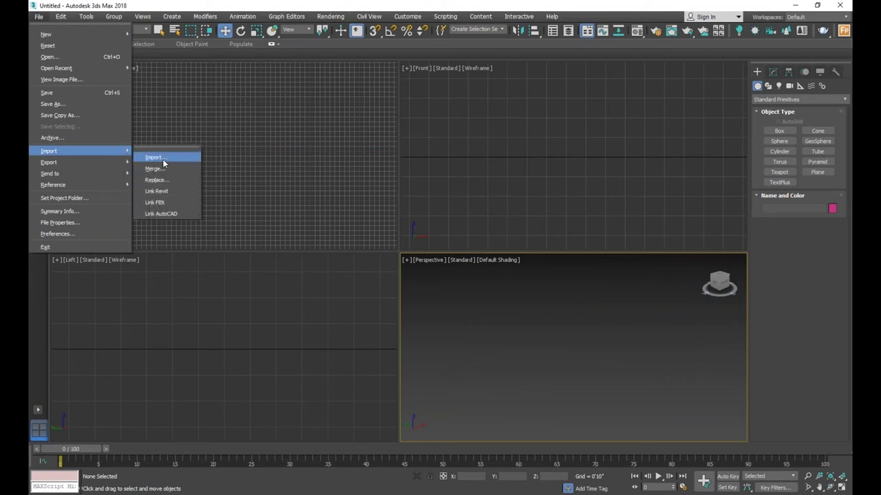
click(163, 160)
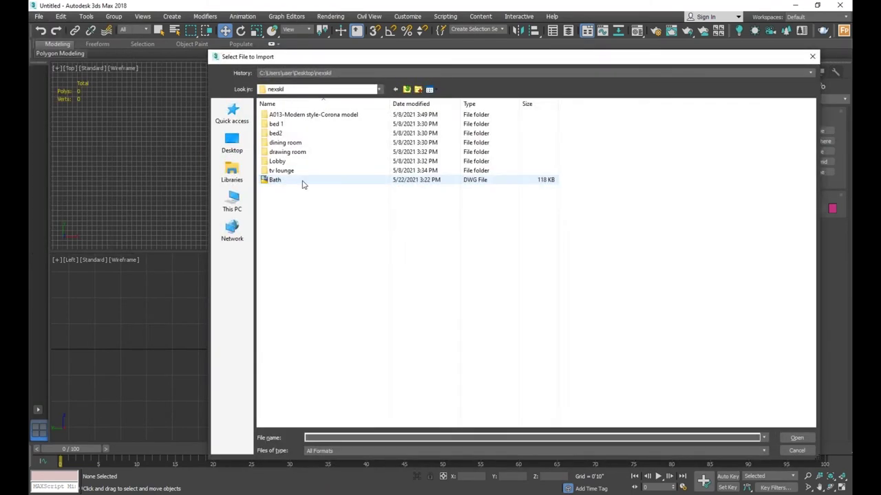
click(302, 182)
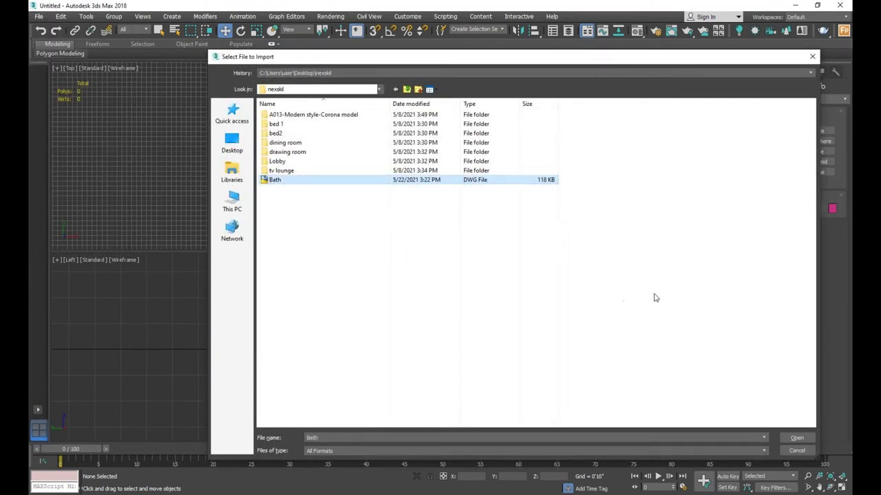
- In Bath.dwg's import options, keep incoming units as Inches and derive primitives by Layer, Blocks as Node Hierarchy
click(796, 439)
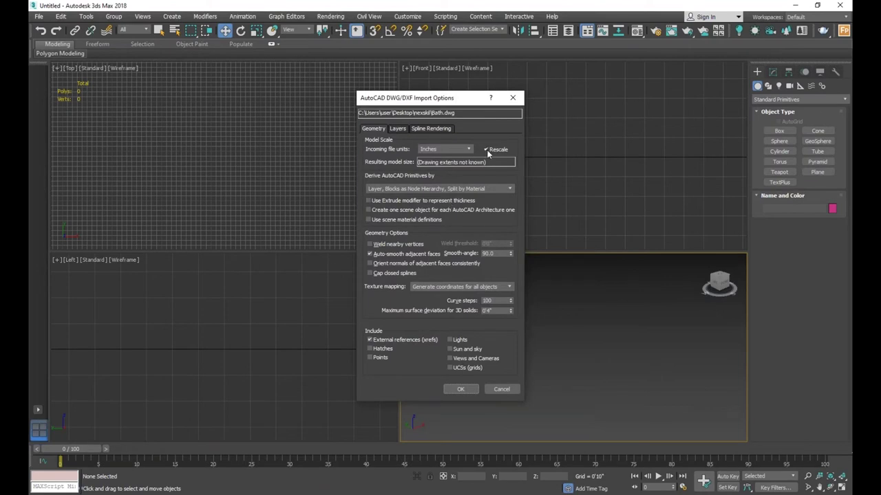
click(462, 148)
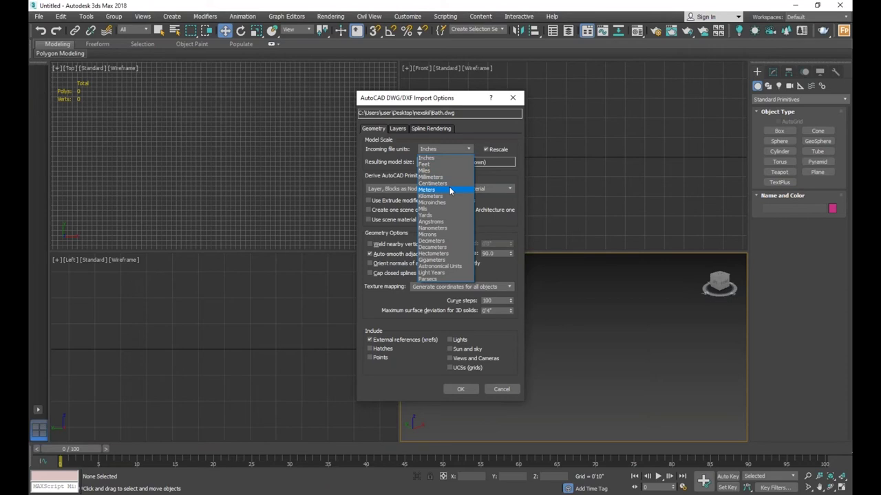
click(466, 408)
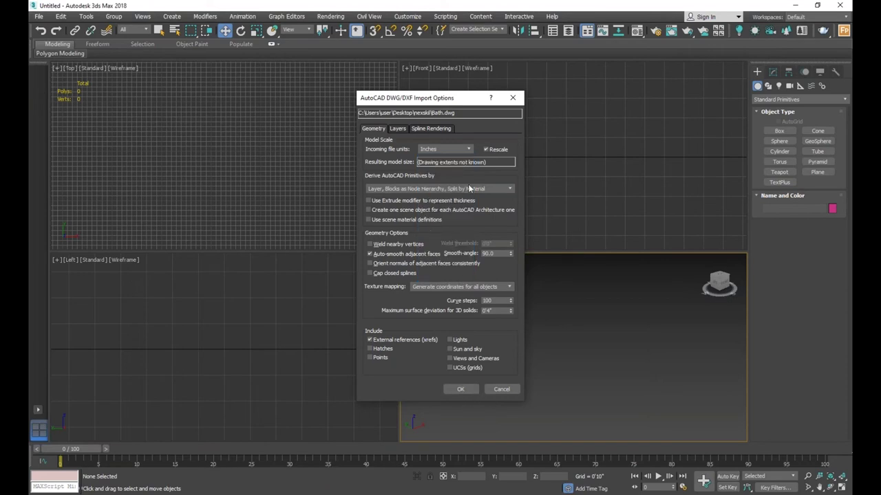
click(400, 190)
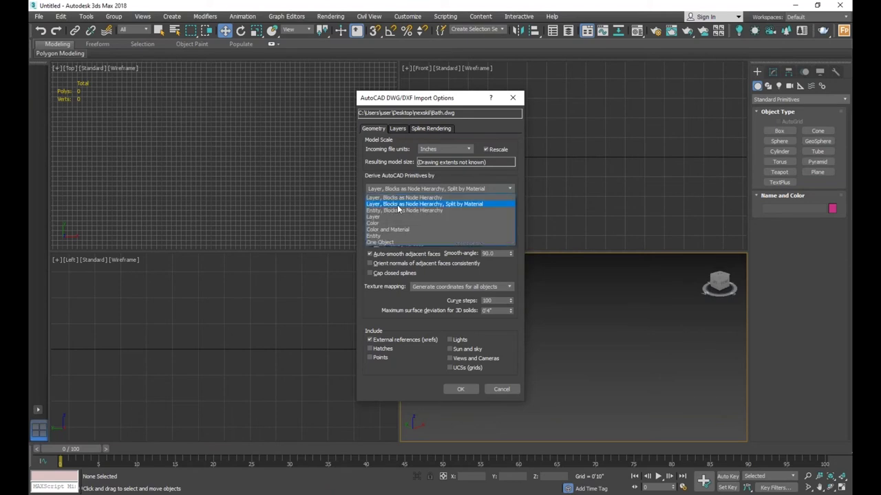
click(435, 205)
click(449, 189)
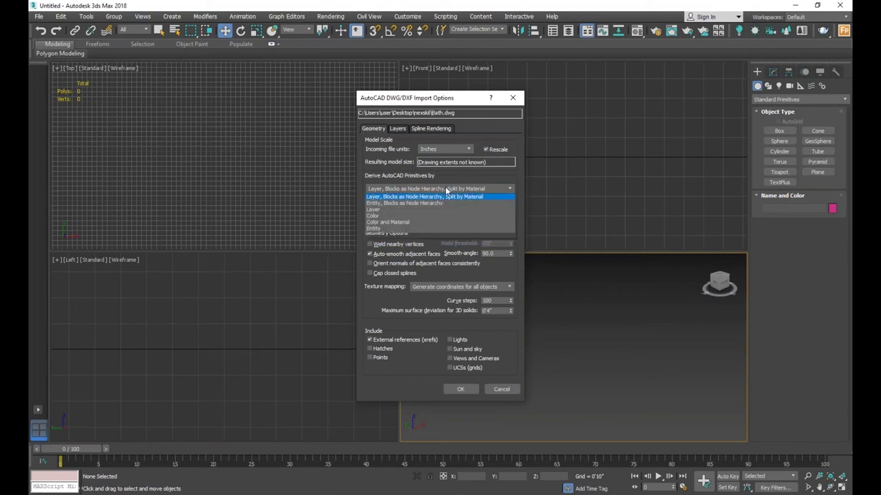
click(438, 198)
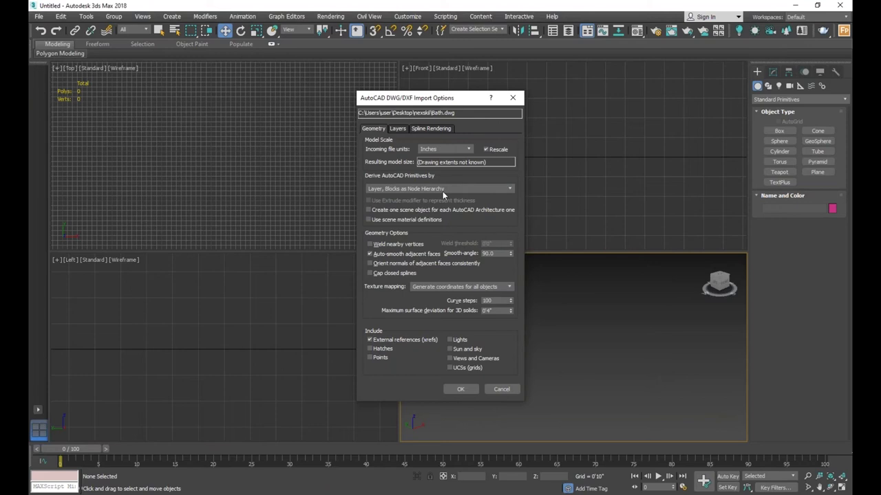
click(442, 190)
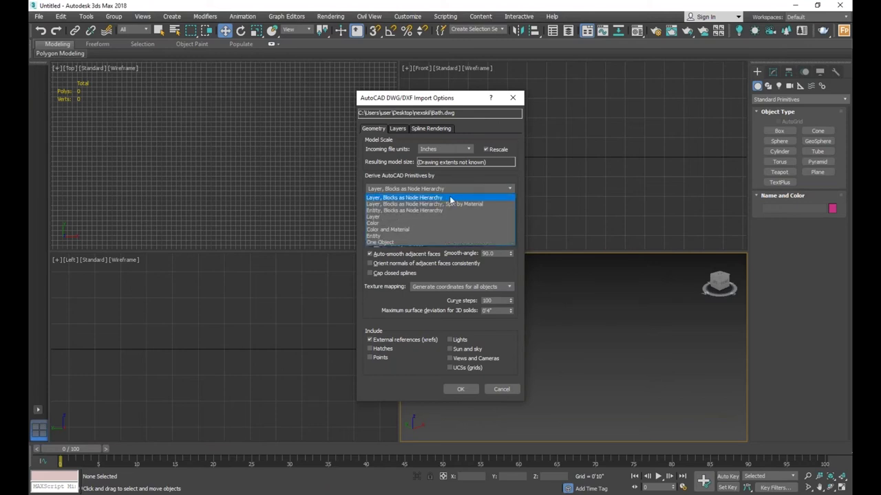
click(451, 198)
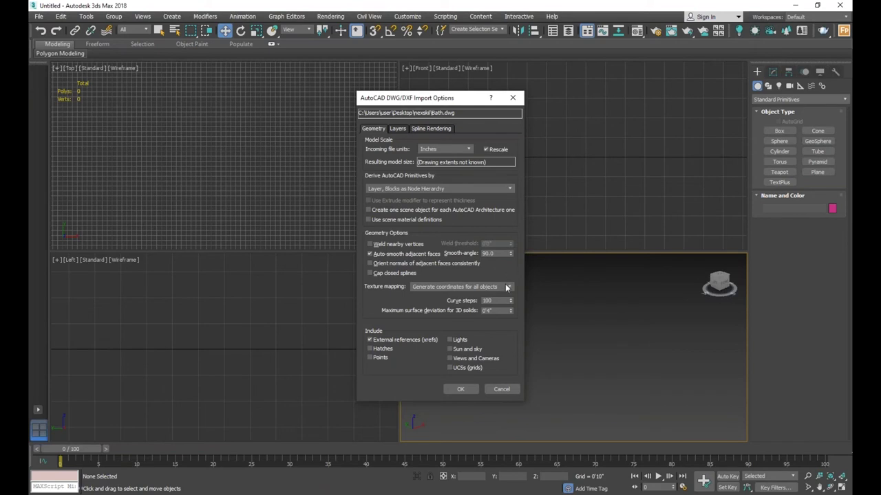
double_click(486, 300)
double_click(486, 300)
text(13)
click(492, 310)
double_click(486, 301)
text(100)
text(130)
text(10)
- Accept the import options to bring Bath.dwg into the scene
click(464, 391)
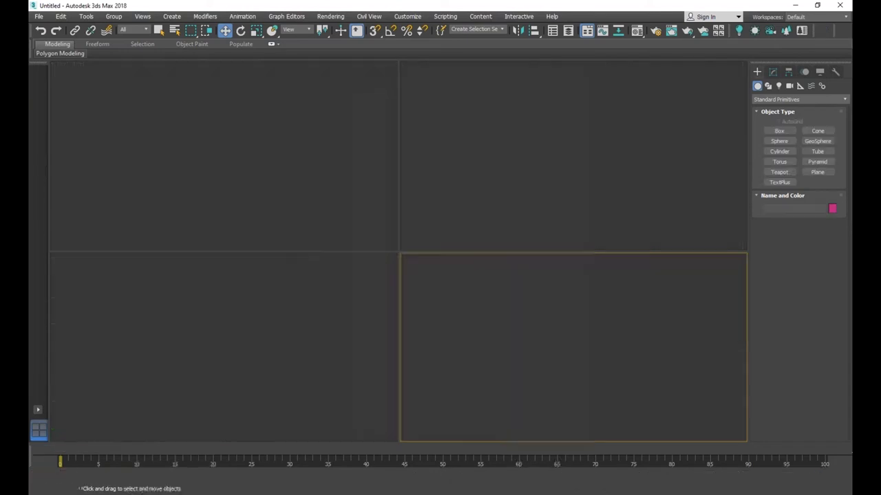
scroll(595, 352, up, 2)
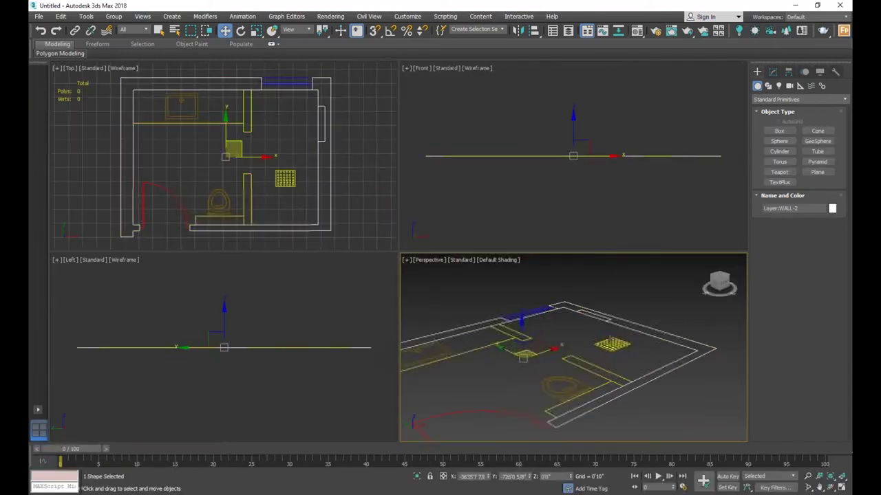
scroll(595, 352, up, 2)
scroll(595, 353, up, 2)
- Select the WALL-2 wall outline in the Perspective viewport
click(595, 352)
scroll(584, 365, down, 1)
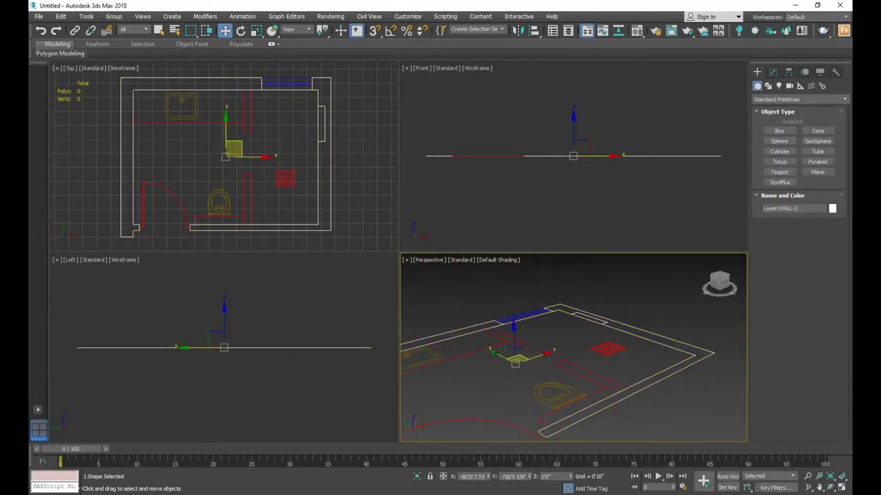
scroll(582, 371, down, 3)
scroll(577, 375, down, 2)
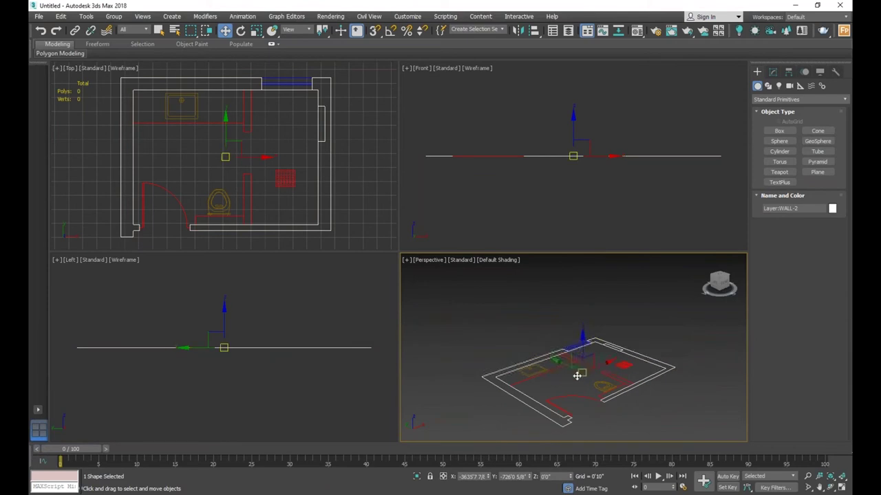
click(539, 386)
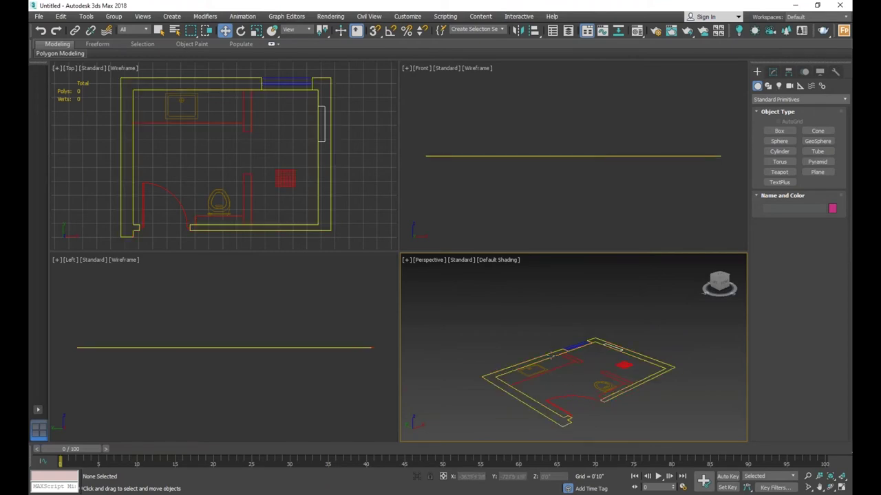
click(673, 367)
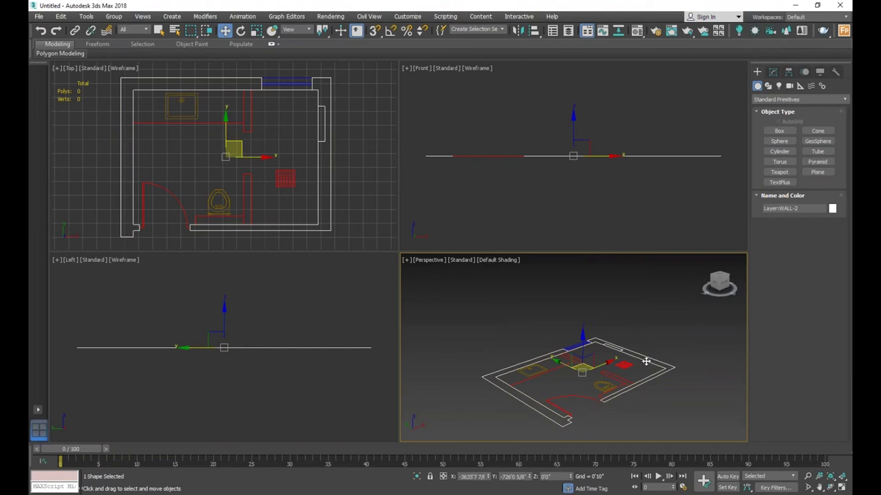
- Test-move the wall, drain grid and door pieces, undoing the drain and door moves
drag(559, 363, 489, 320)
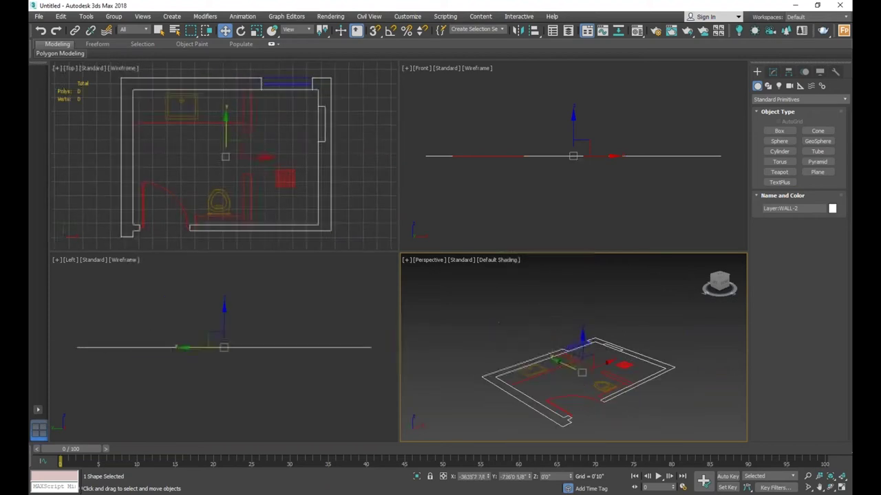
scroll(610, 346, up, 3)
mouse_move(621, 351)
mouse_down()
mouse_move(674, 338)
mouse_move(646, 351)
mouse_up()
click(657, 396)
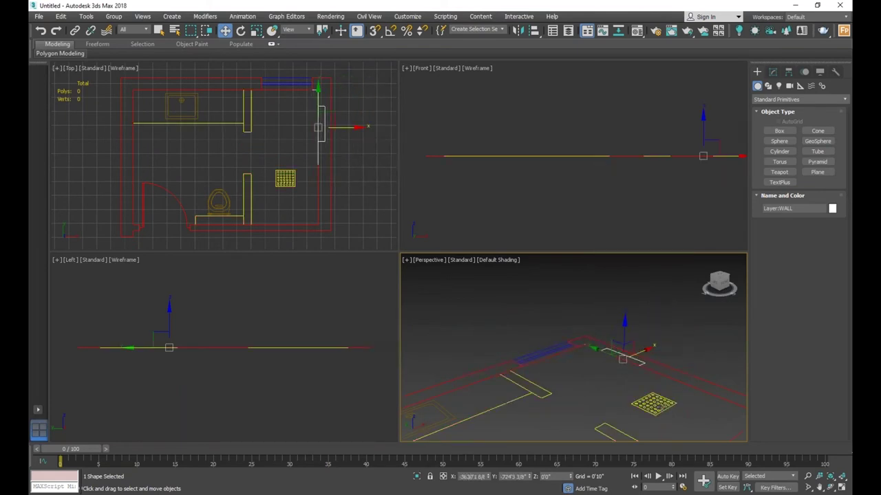
scroll(632, 397, down, 3)
drag(627, 394, 682, 365)
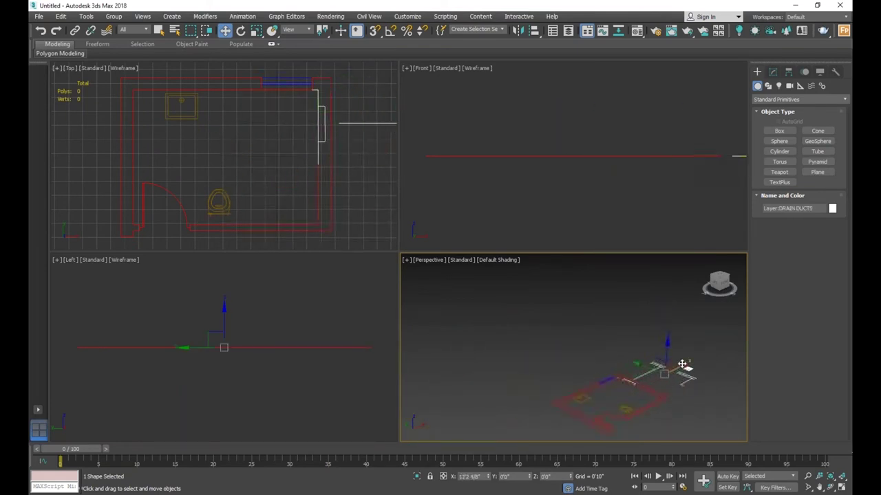
key(ctrl+z)
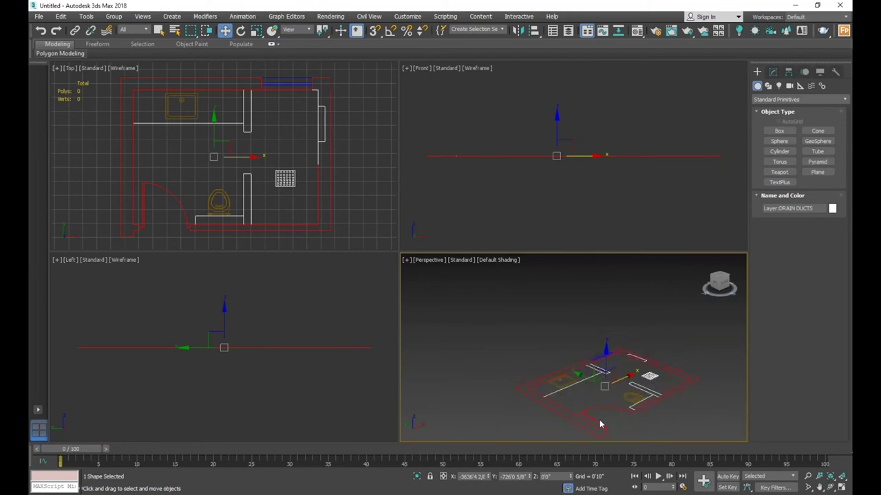
click(590, 413)
drag(590, 406, 626, 418)
key(ctrl+z)
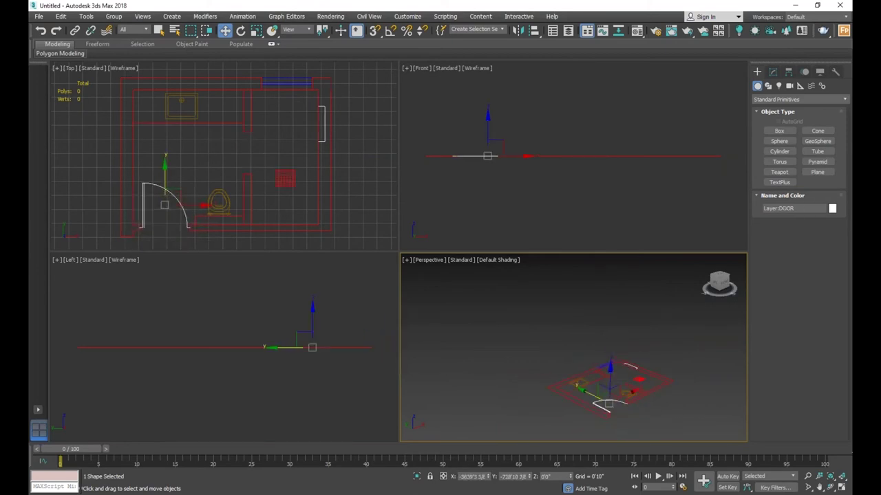
- Box-select the whole floor plan, shift it along Y, then select a WALL-2 shape
drag(679, 345, 573, 408)
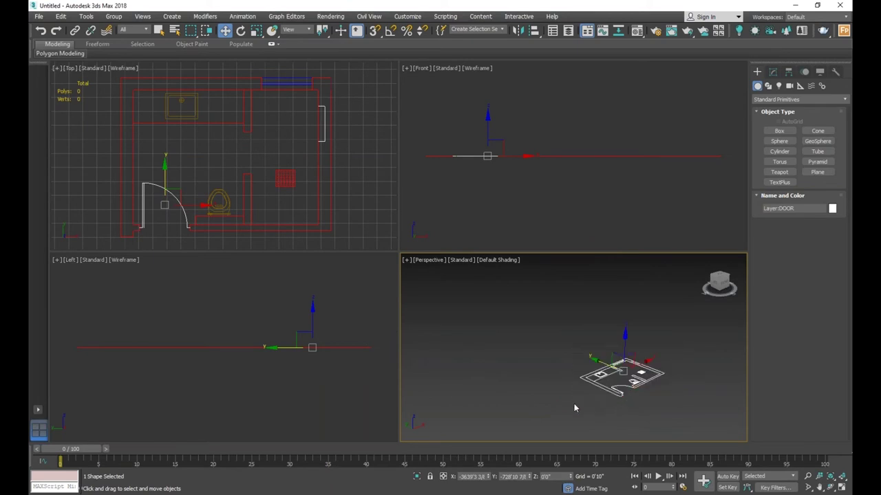
drag(605, 366, 593, 356)
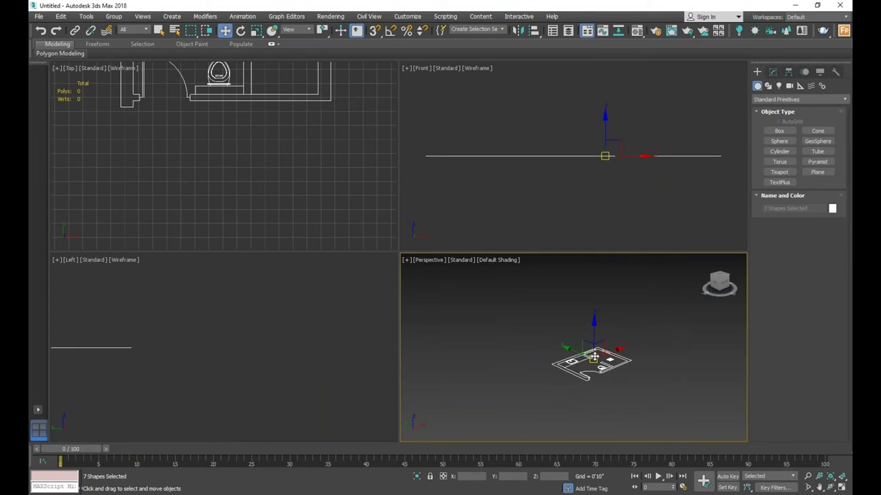
scroll(599, 355, up, 3)
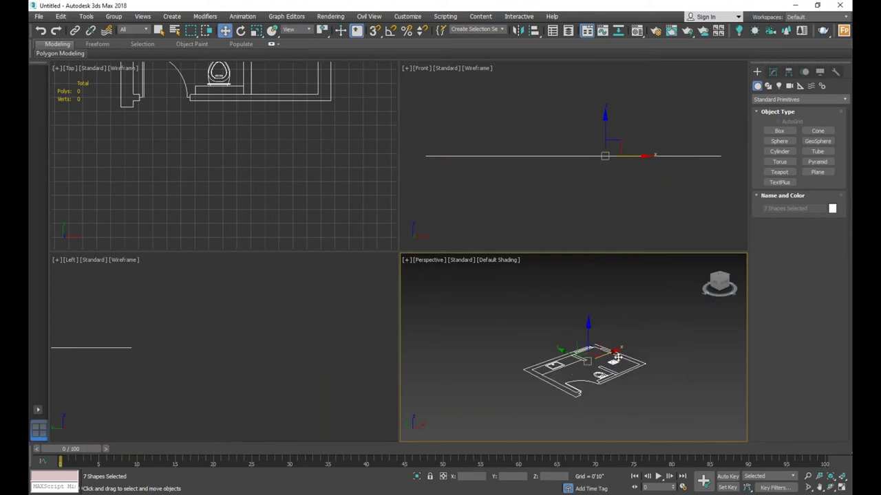
click(645, 366)
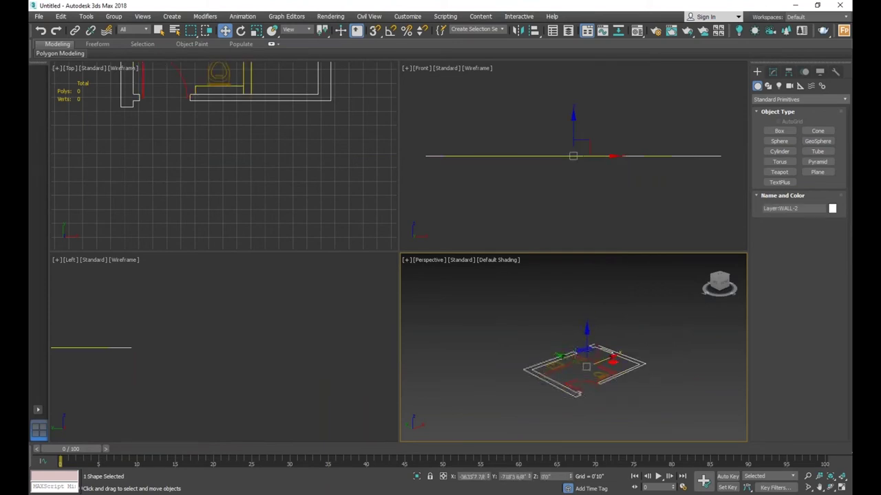
scroll(640, 364, up, 5)
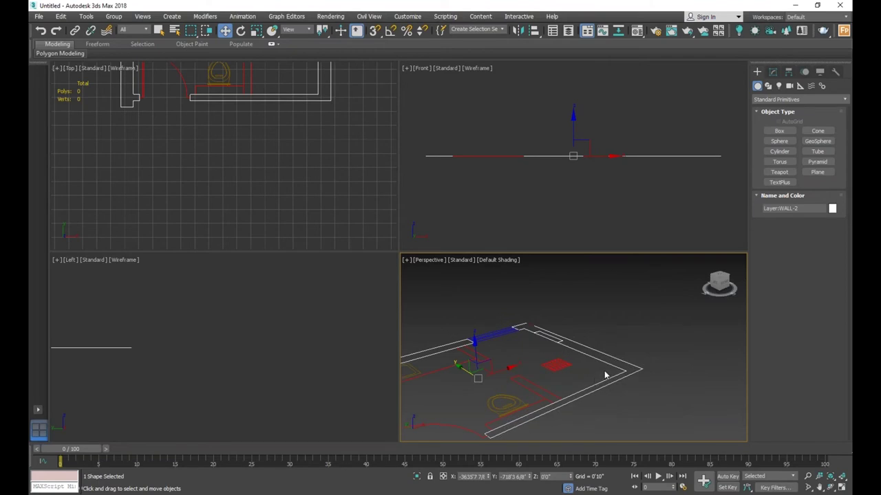
scroll(604, 375, down, 5)
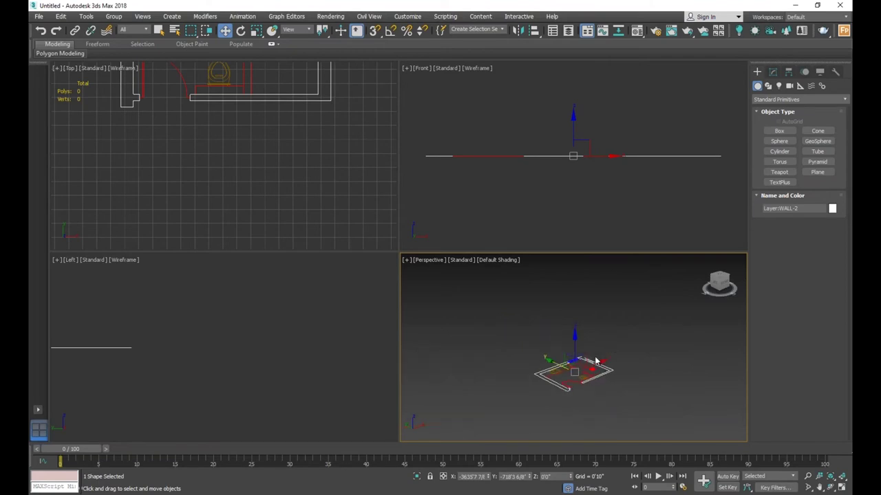
- Return from Shapes to Standard Primitives and arm the Box tool
click(768, 85)
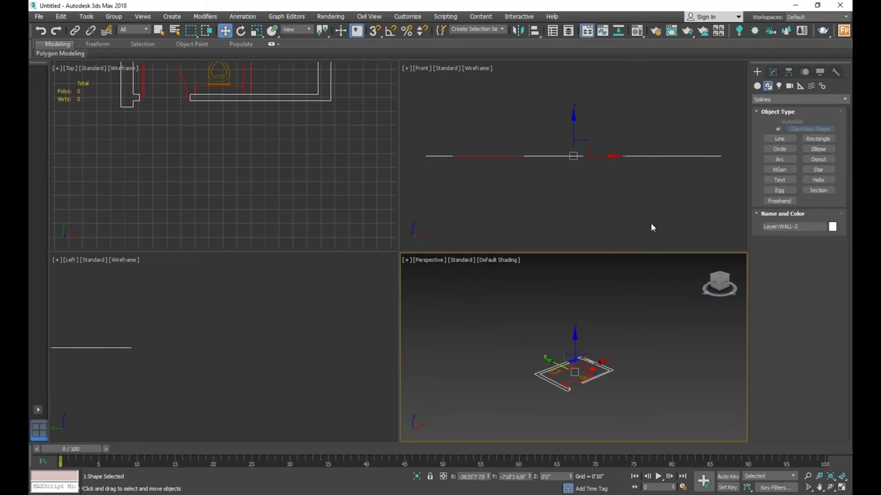
click(757, 86)
scroll(619, 358, up, 5)
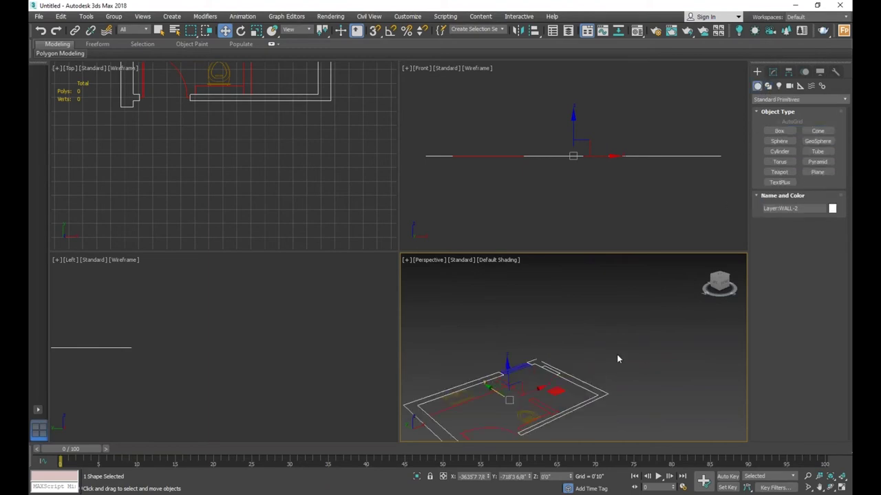
click(783, 131)
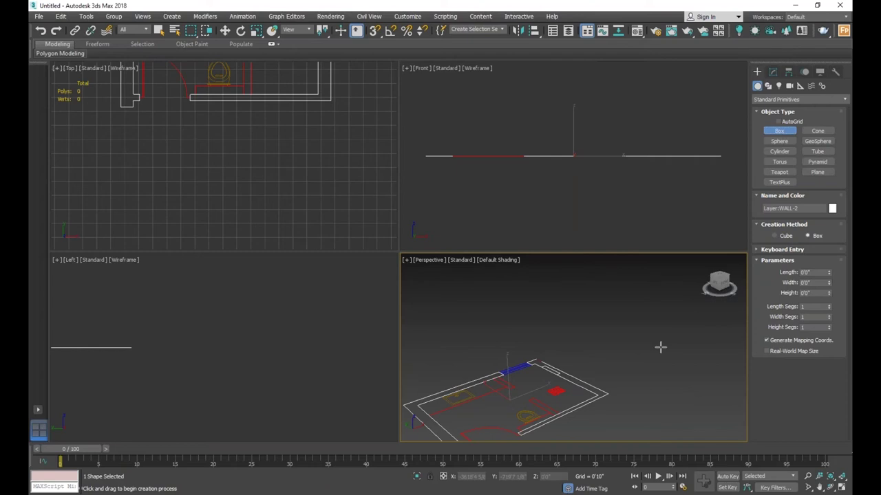
click(780, 132)
scroll(527, 368, up, 4)
scroll(538, 358, up, 2)
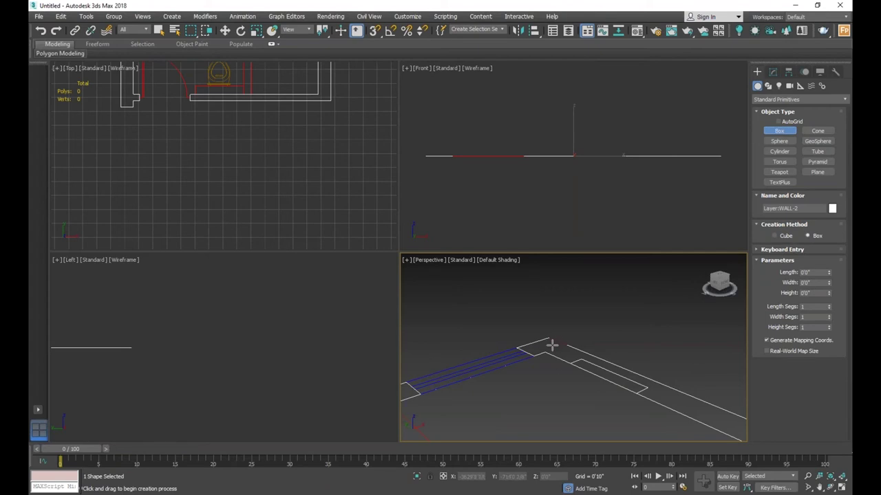
scroll(550, 346, down, 2)
scroll(544, 352, up, 2)
key(s)
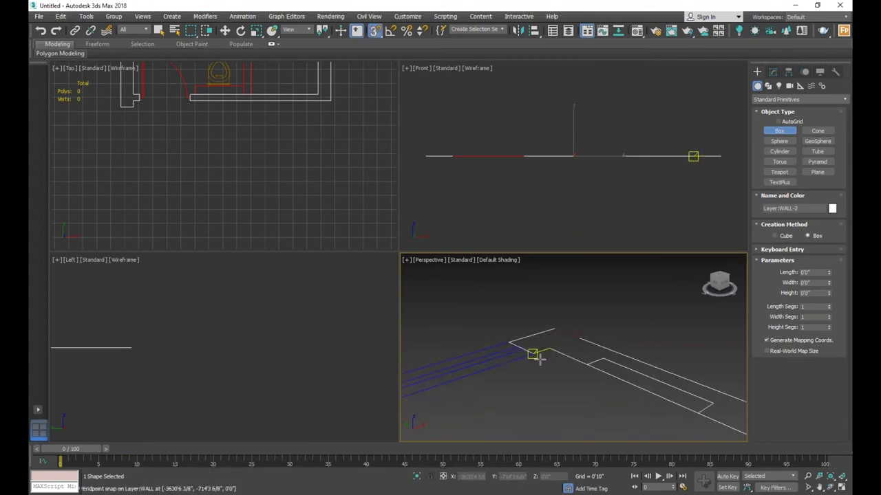
key(s)
key(s)
key(s)
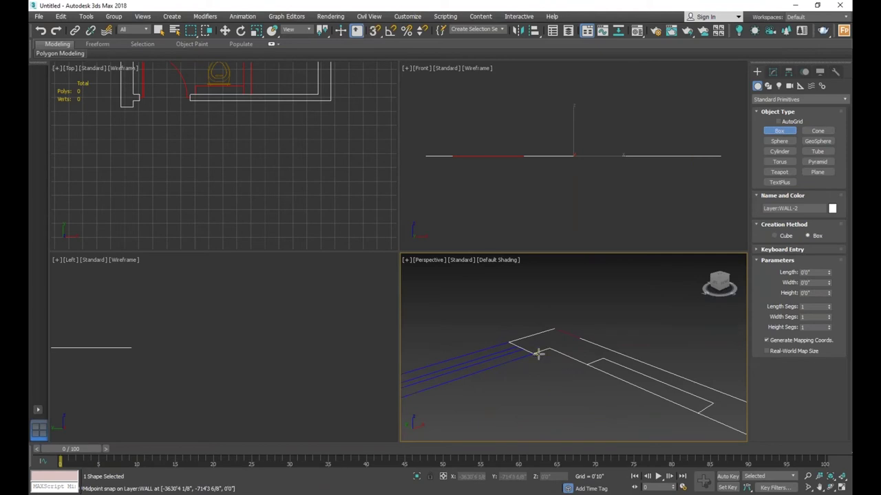
scroll(542, 350, down, 3)
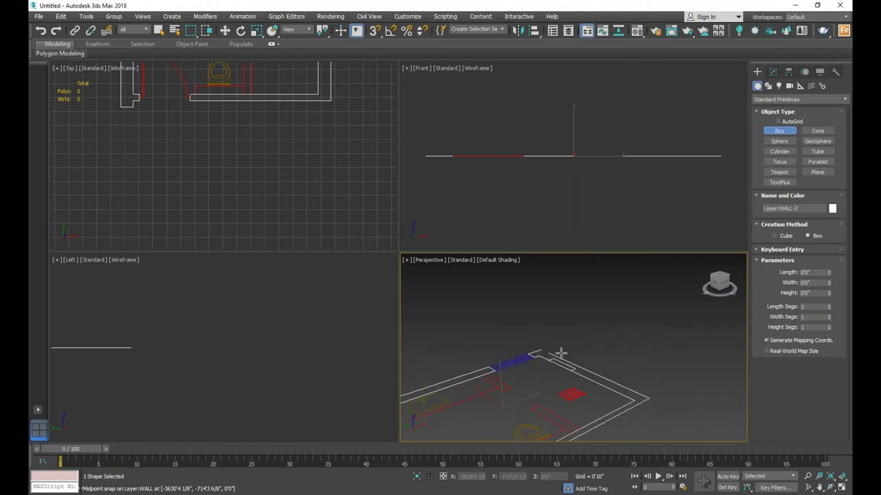
scroll(599, 338, down, 5)
scroll(564, 344, up, 7)
key(s)
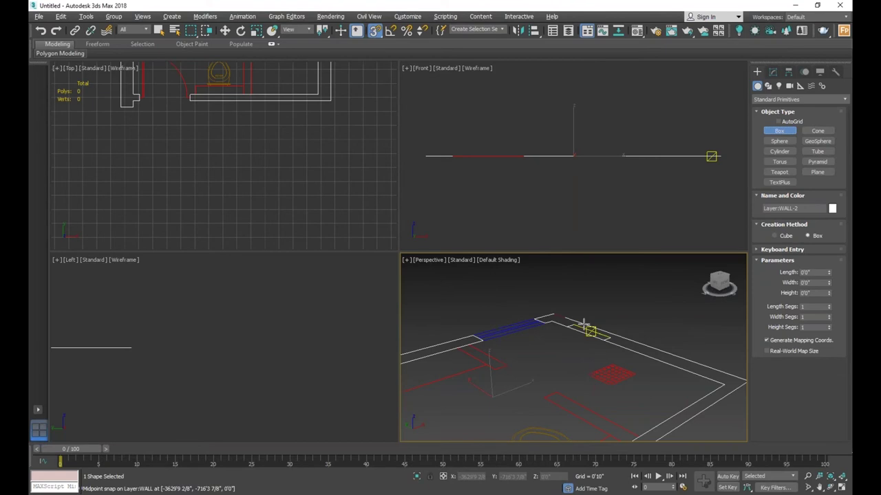
key(alt+w)
scroll(509, 285, down, 5)
scroll(531, 265, up, 6)
scroll(523, 282, down, 6)
scroll(522, 279, up, 4)
scroll(522, 279, down, 4)
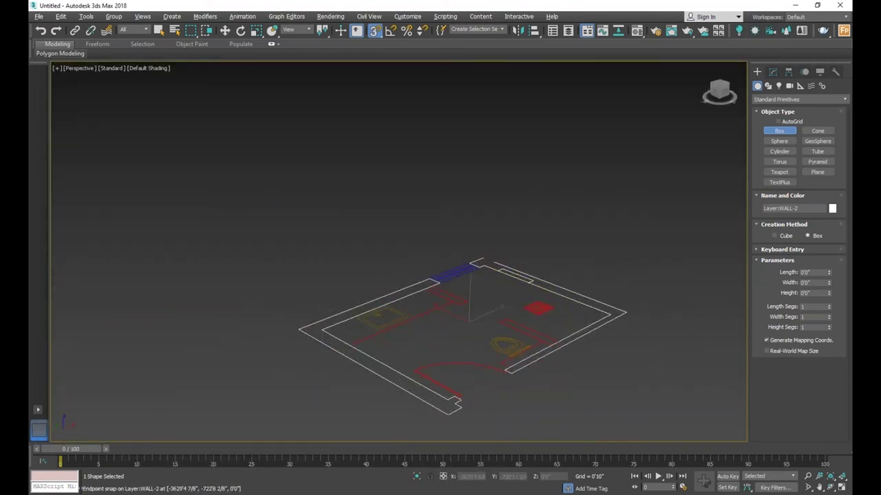
click(831, 488)
mouse_move(477, 290)
mouse_down()
mouse_move(468, 298)
mouse_move(388, 299)
mouse_move(445, 305)
mouse_move(436, 310)
mouse_move(341, 303)
mouse_move(452, 305)
mouse_move(402, 299)
mouse_move(413, 293)
mouse_up()
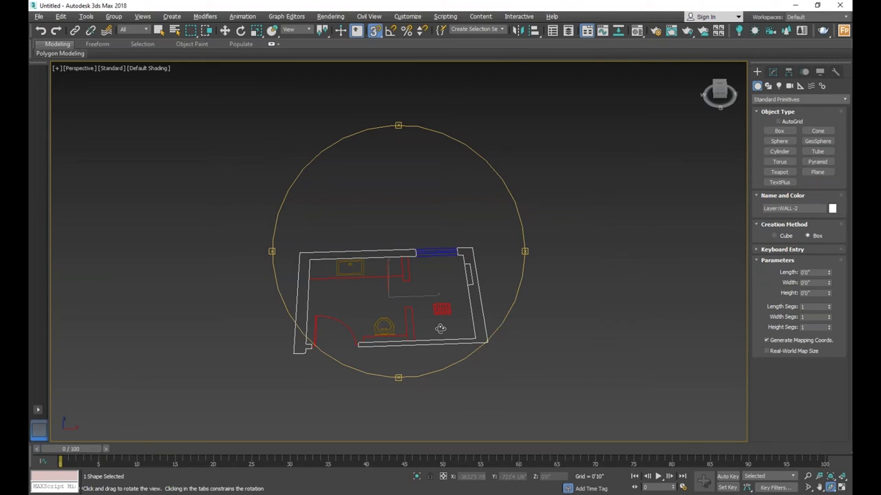
mouse_move(449, 276)
mouse_down()
mouse_move(426, 291)
mouse_move(474, 228)
mouse_up()
scroll(473, 228, up, 5)
scroll(482, 223, down, 3)
click(779, 131)
scroll(442, 219, up, 2)
key(s)
scroll(432, 234, up, 2)
scroll(429, 235, up, 1)
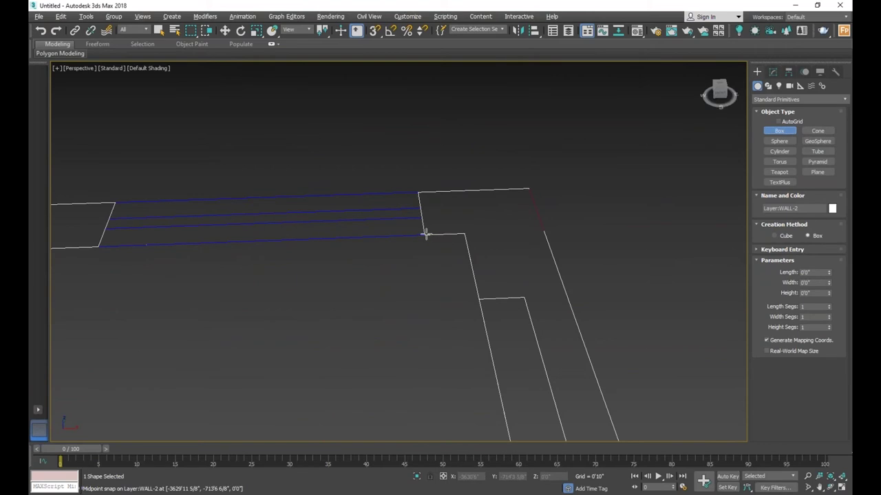
scroll(428, 235, up, 3)
scroll(425, 235, up, 1)
scroll(421, 235, down, 2)
mouse_move(420, 237)
mouse_down()
mouse_move(521, 193)
mouse_move(491, 210)
mouse_up()
scroll(491, 210, down, 2)
scroll(488, 212, down, 2)
scroll(487, 206, up, 4)
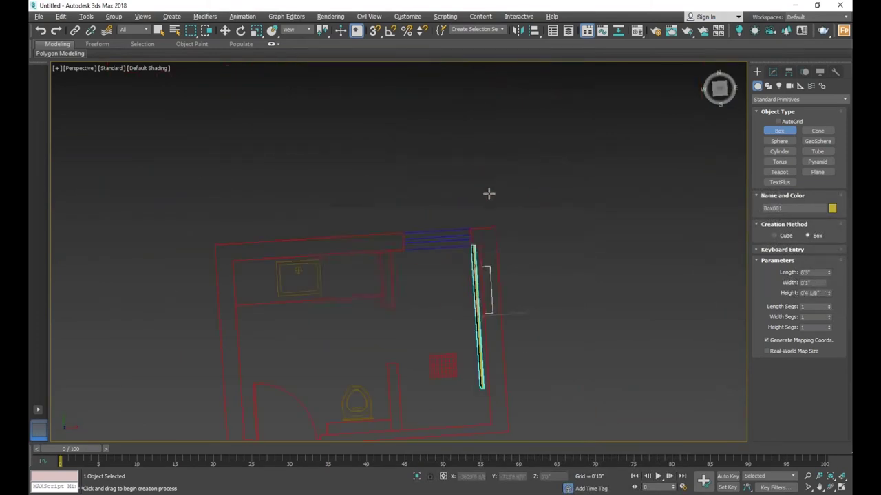
right_click(519, 270)
scroll(492, 258, down, 2)
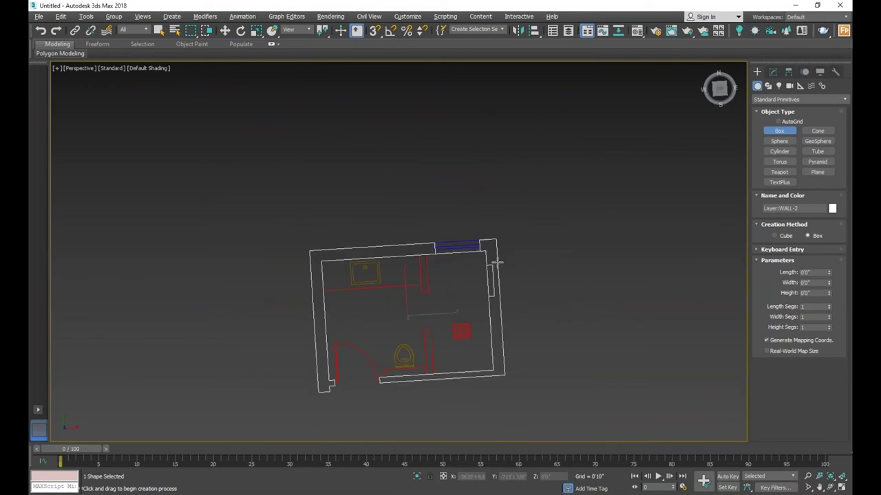
click(830, 488)
drag(468, 309, 385, 282)
scroll(384, 282, up, 4)
scroll(386, 278, up, 2)
click(225, 30)
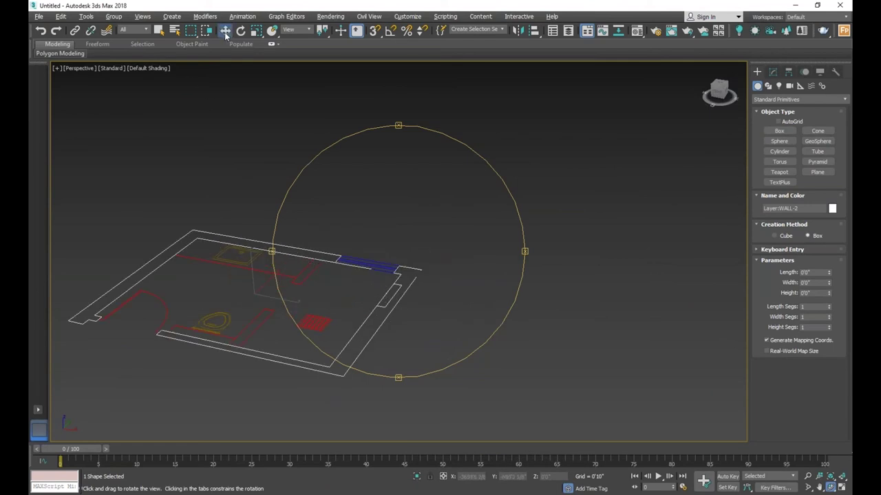
key(z)
scroll(478, 236, up, 5)
scroll(366, 100, down, 5)
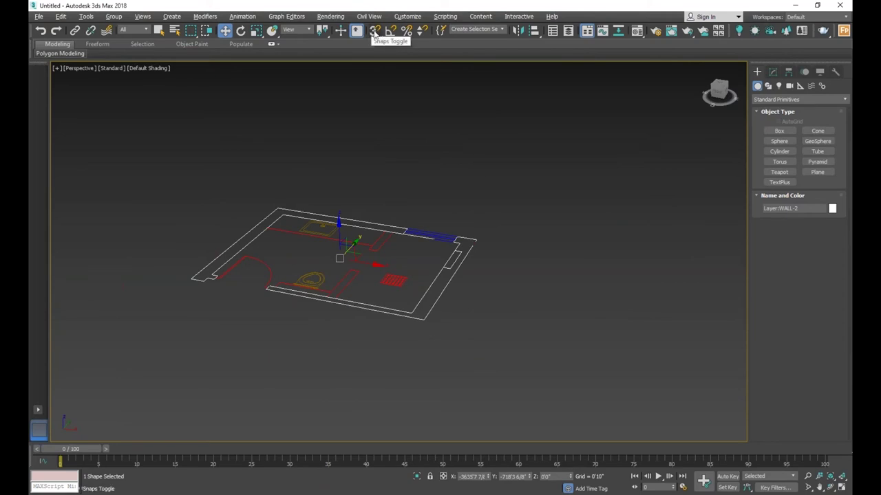
- Switch snapping to 2.5D and try a box from a wall endpoint, then cancel it
click(375, 32)
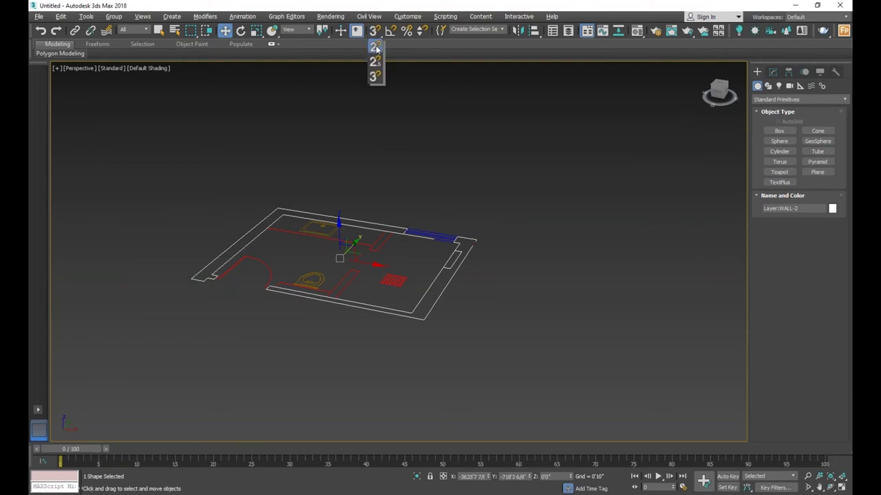
click(376, 62)
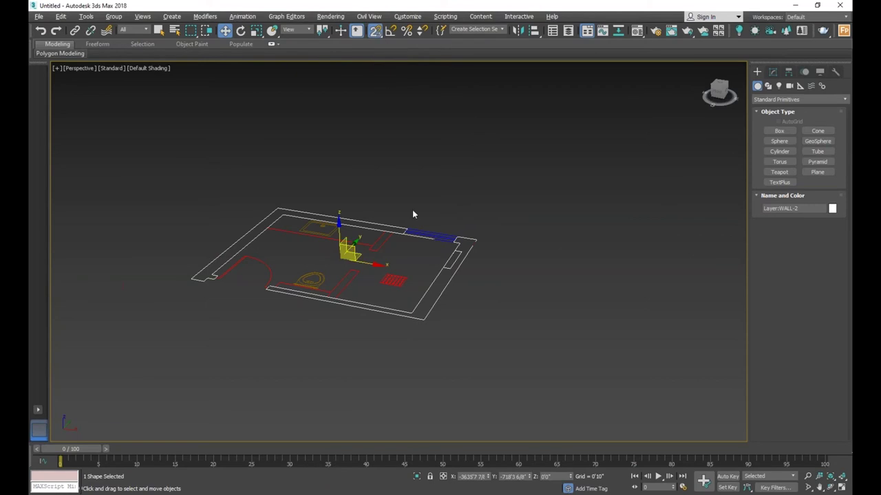
scroll(482, 227, up, 3)
scroll(543, 231, up, 3)
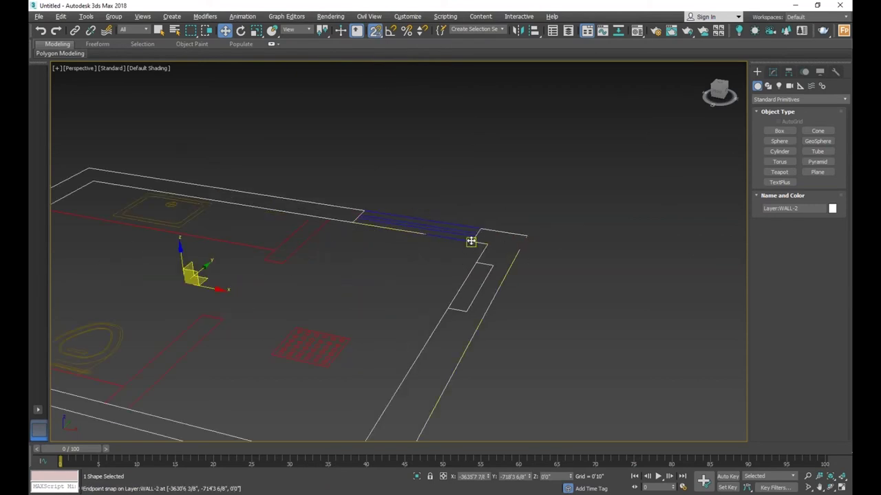
click(779, 131)
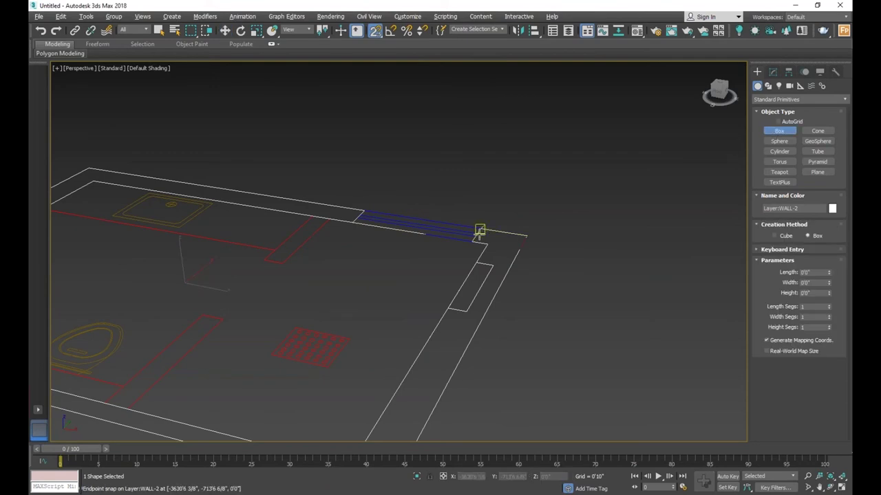
drag(471, 243, 523, 236)
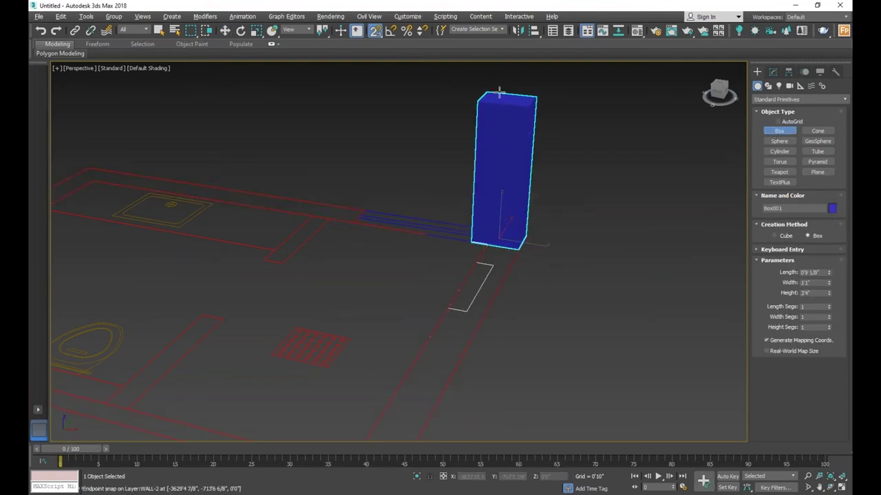
right_click(498, 92)
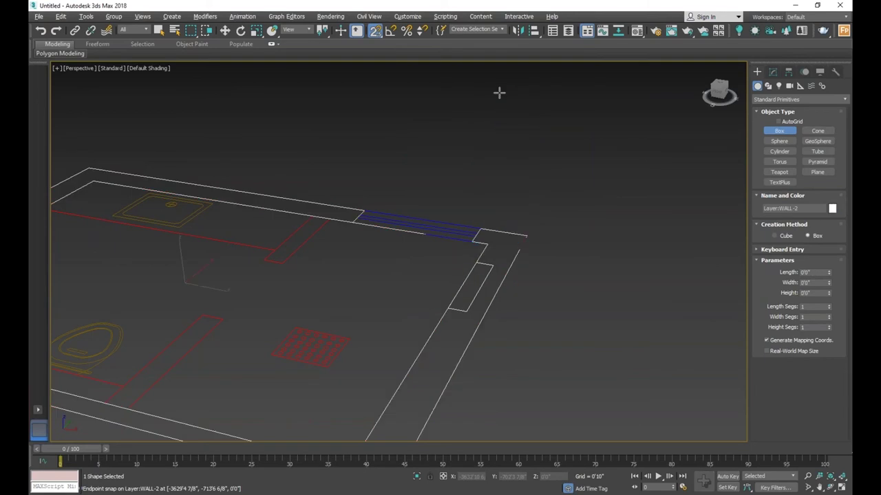
- Turn snapping on with Endpoint instead of Midpoint, then reopen the snap settings
right_click(375, 31)
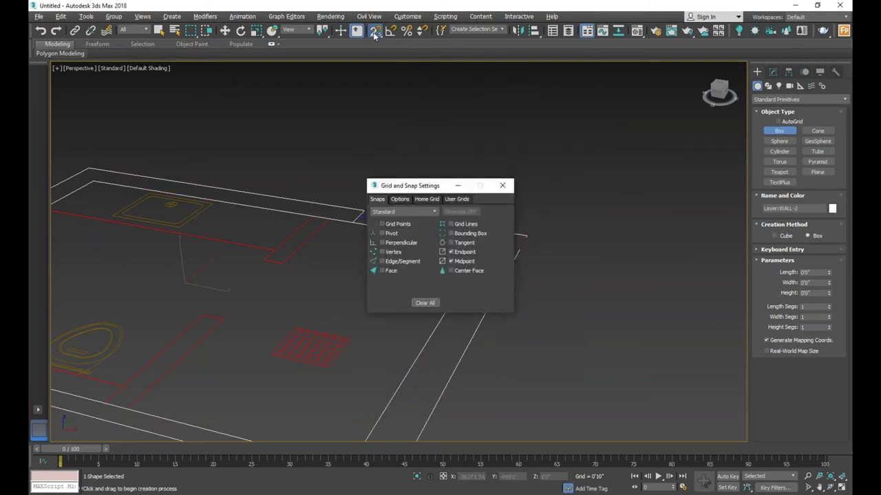
click(375, 31)
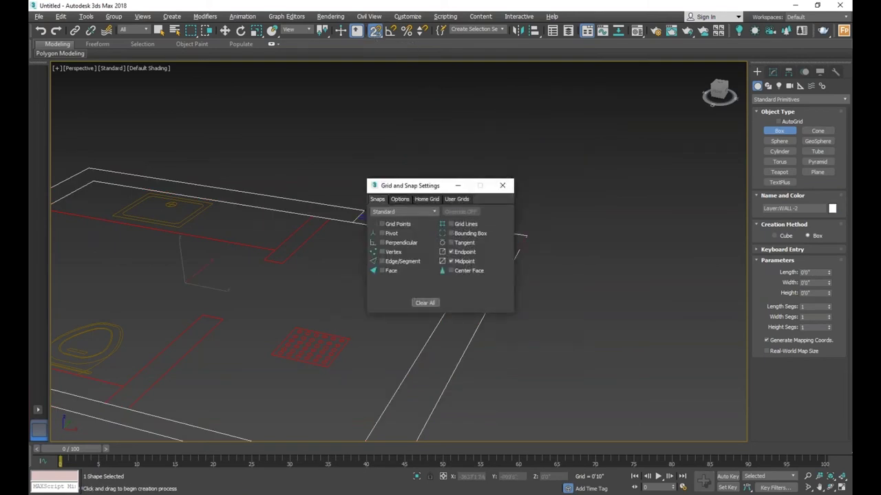
click(450, 262)
click(451, 252)
click(503, 185)
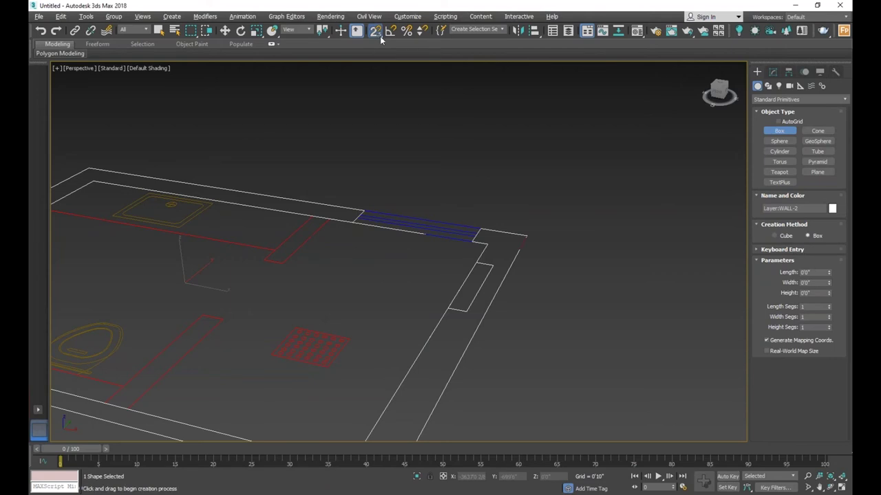
click(380, 37)
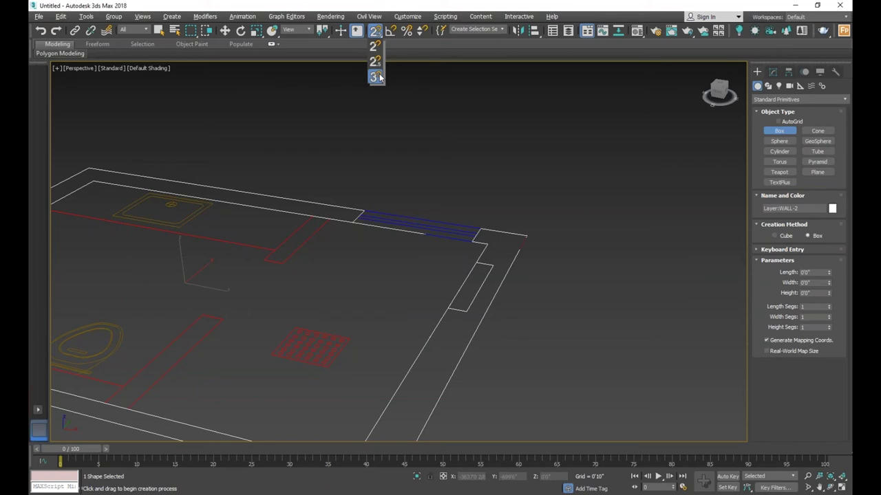
drag(378, 77, 377, 64)
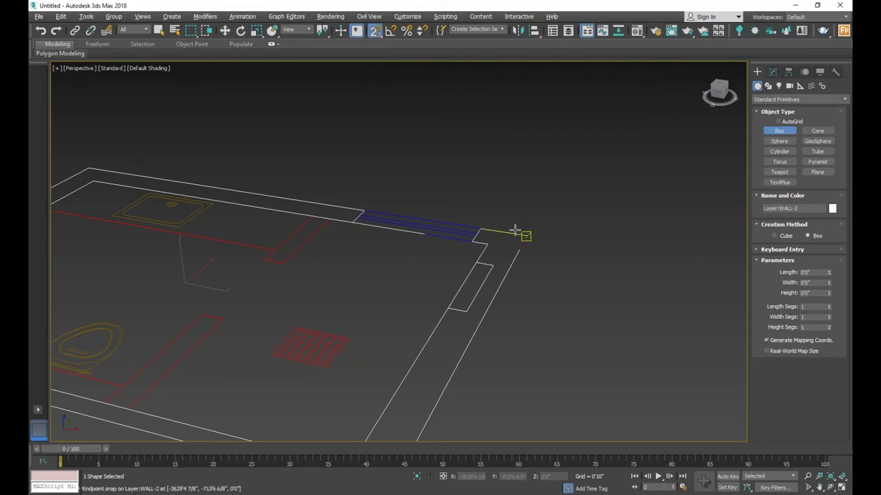
right_click(375, 31)
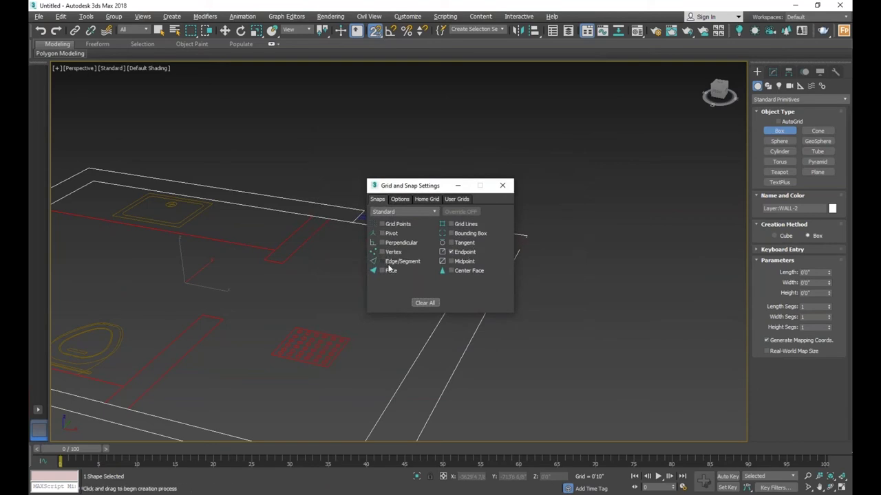
- Turn off Grid Points and Grid Lines snapping and close the snap settings
click(383, 225)
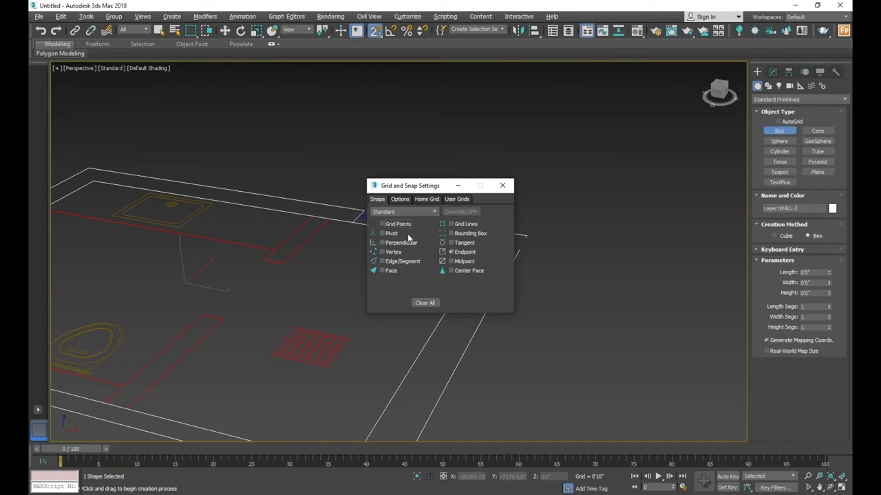
click(452, 225)
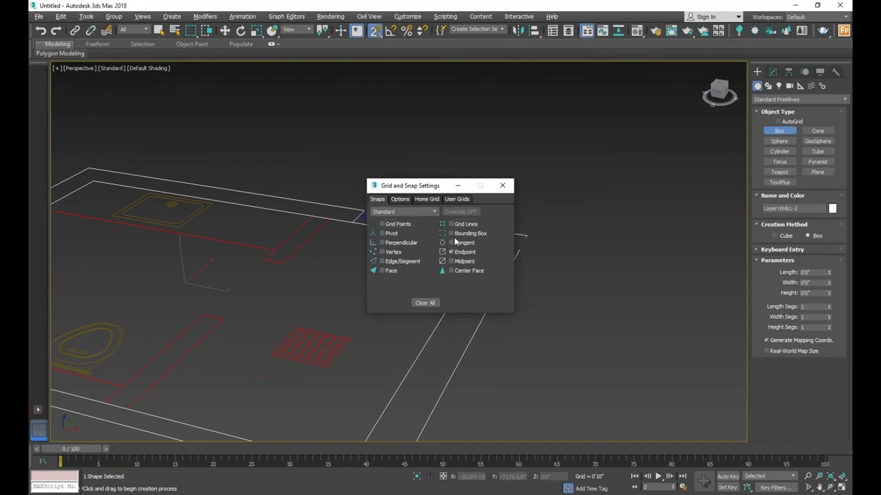
click(502, 185)
- Build a 4'2"-tall box snapped to the wall corner endpoints and orbit to view it
scroll(493, 243, up, 2)
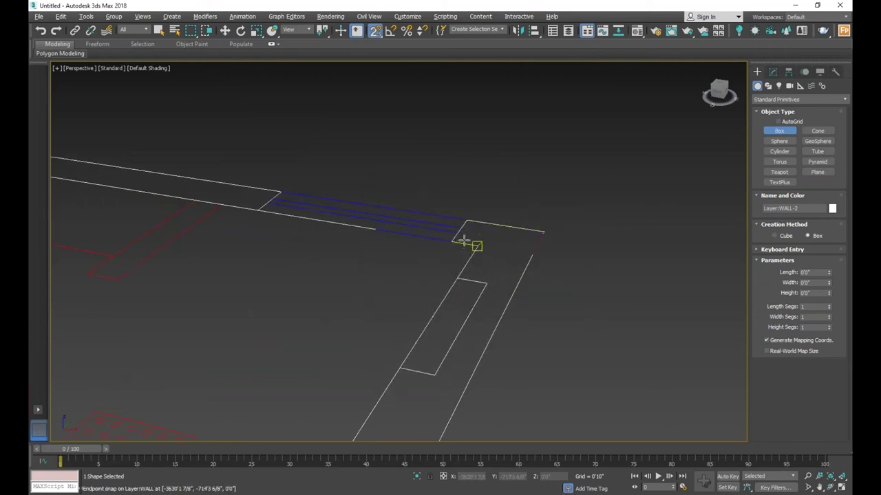
drag(455, 241, 538, 233)
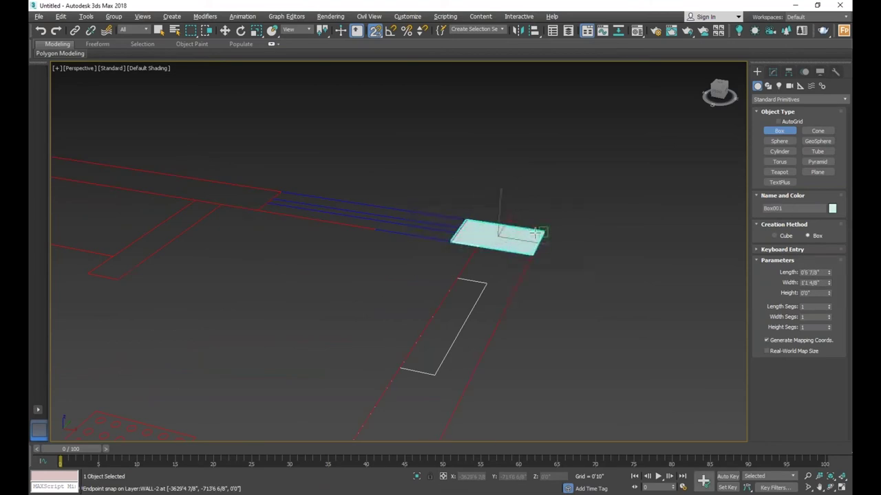
scroll(536, 234, up, 3)
scroll(535, 232, down, 3)
right_click(526, 251)
scroll(531, 261, down, 2)
scroll(543, 179, down, 2)
scroll(496, 222, up, 3)
scroll(491, 238, up, 3)
drag(491, 238, 554, 225)
scroll(529, 193, down, 3)
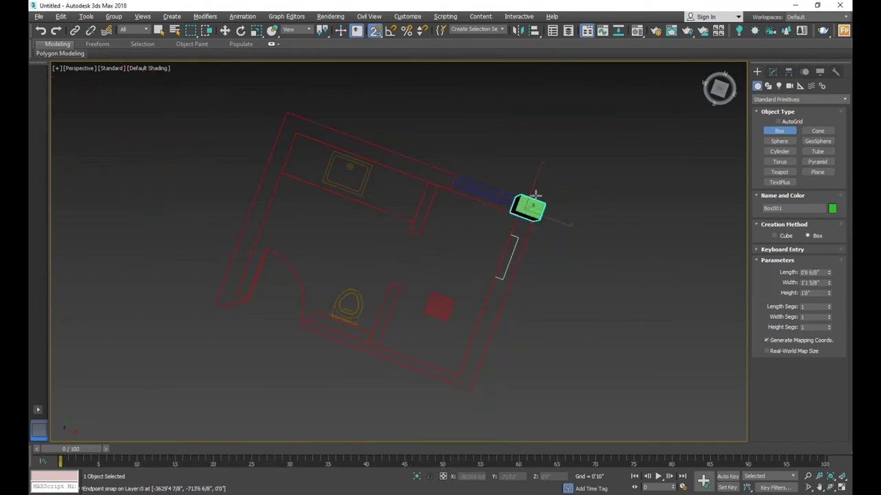
click(591, 139)
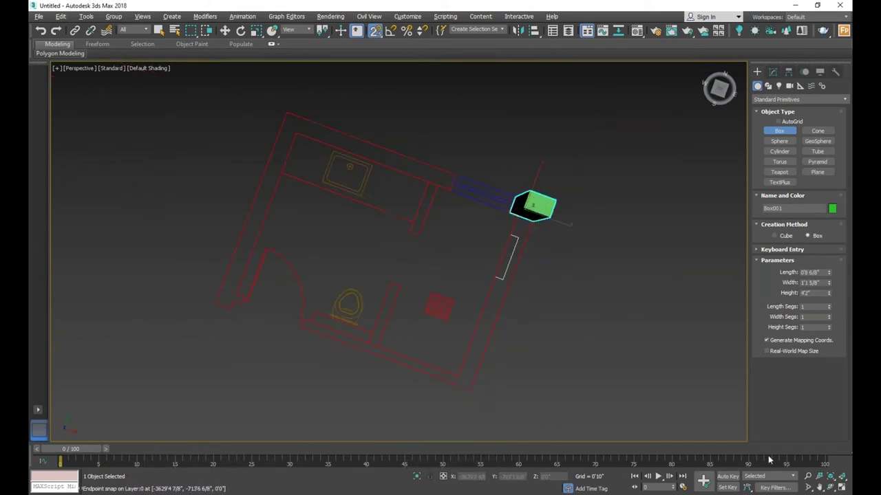
click(829, 488)
mouse_move(523, 246)
mouse_down()
mouse_move(400, 258)
mouse_move(435, 239)
mouse_move(428, 297)
mouse_move(405, 308)
mouse_up()
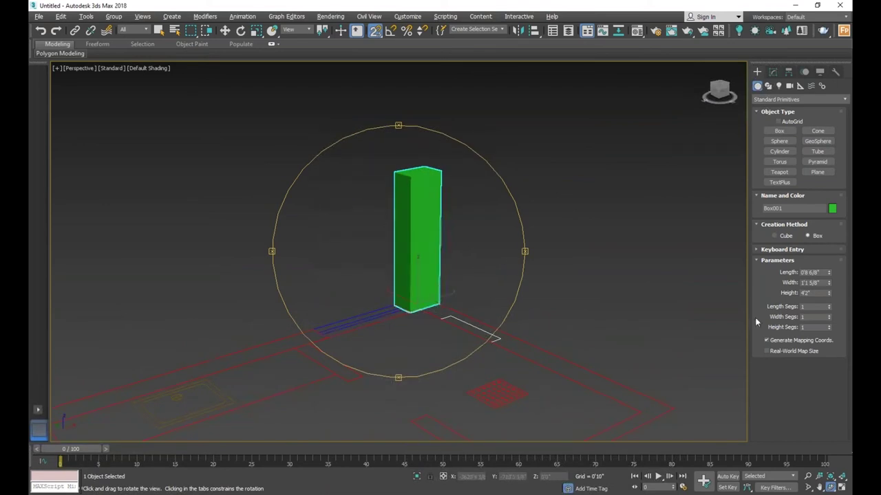
- Change Box001's height from 4'2" to 5'0" and orbit around the green box
drag(810, 295, 785, 301)
text(5)
key(Return)
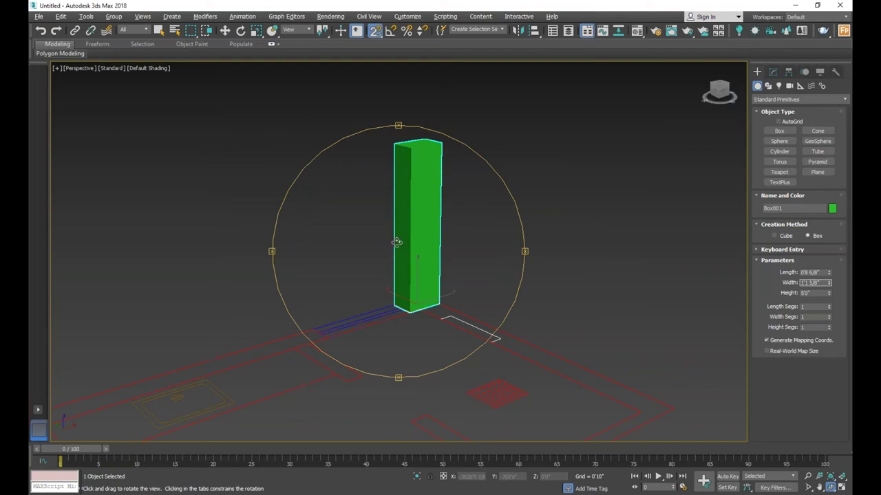
drag(436, 281, 448, 291)
scroll(448, 291, down, 5)
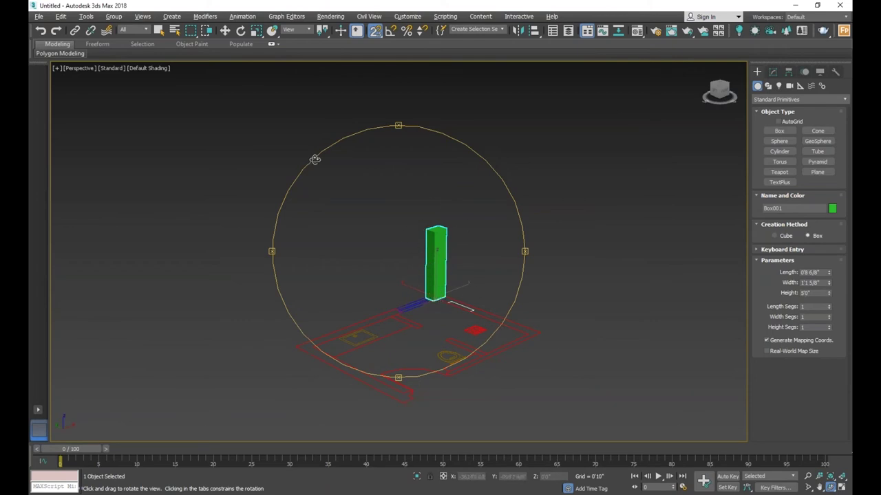
click(225, 31)
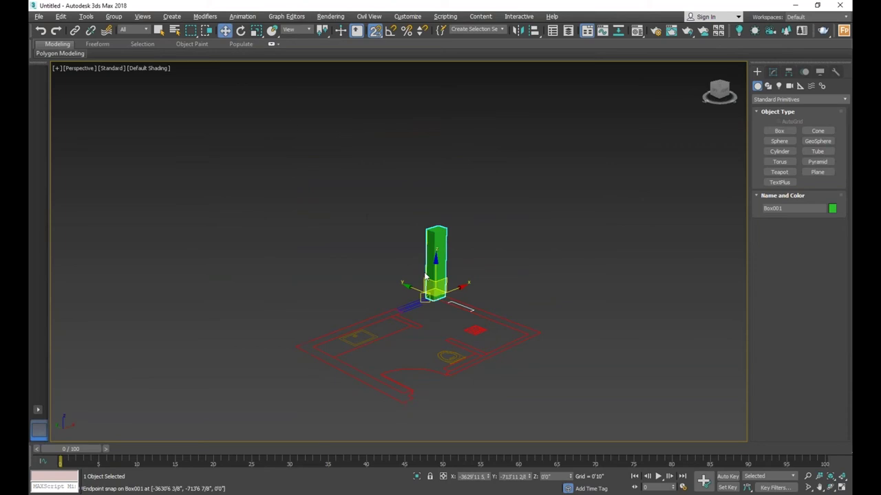
scroll(472, 305, up, 5)
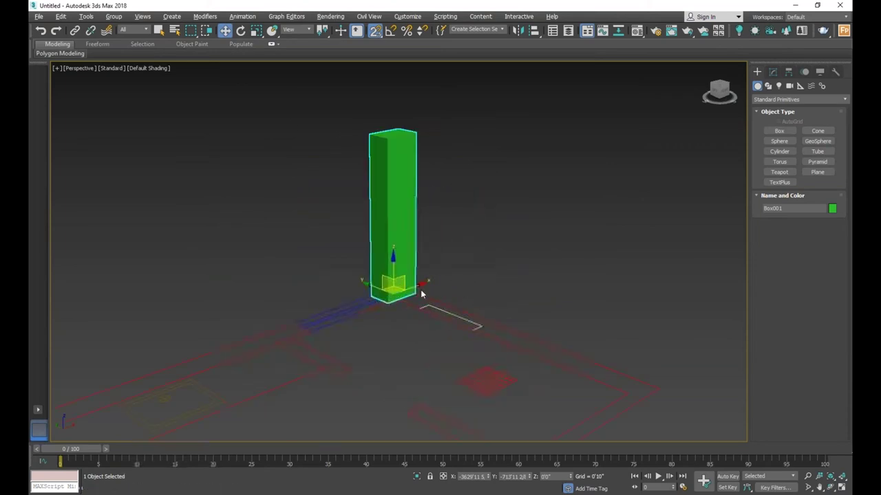
- Draw Box002, 7'11 7/8" by 0'9", from the green box's corner along the wall
click(780, 131)
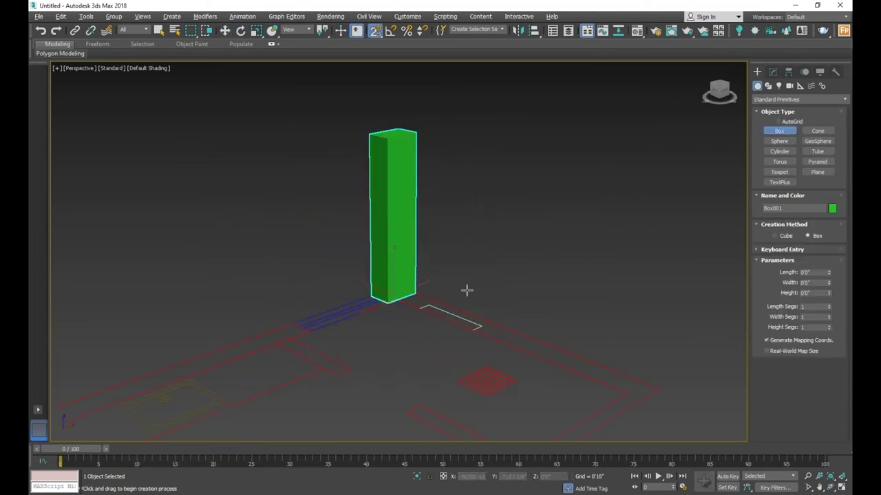
drag(413, 293, 626, 387)
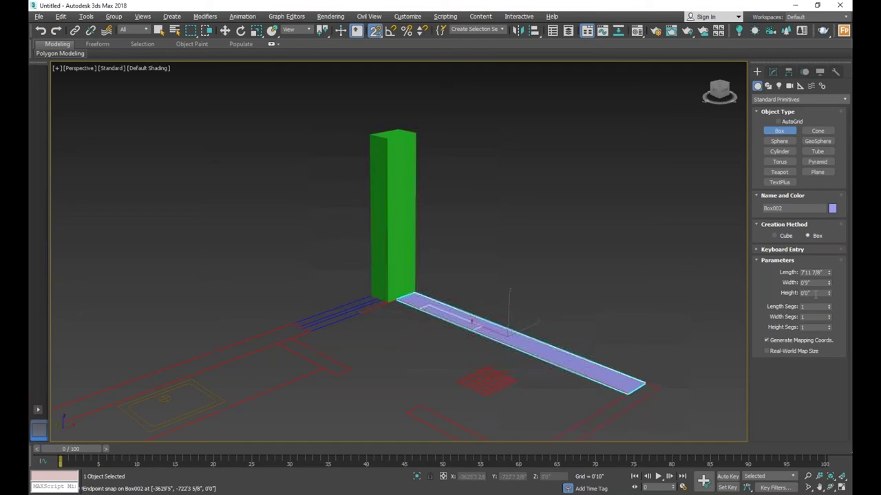
click(226, 31)
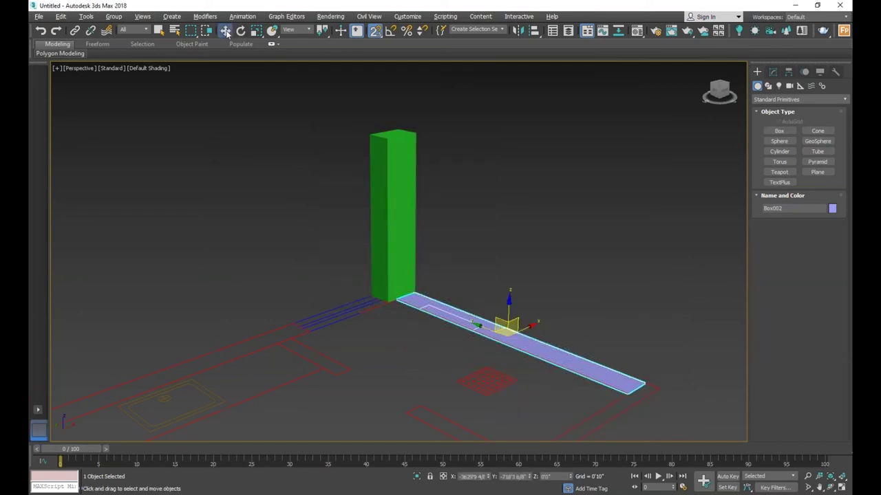
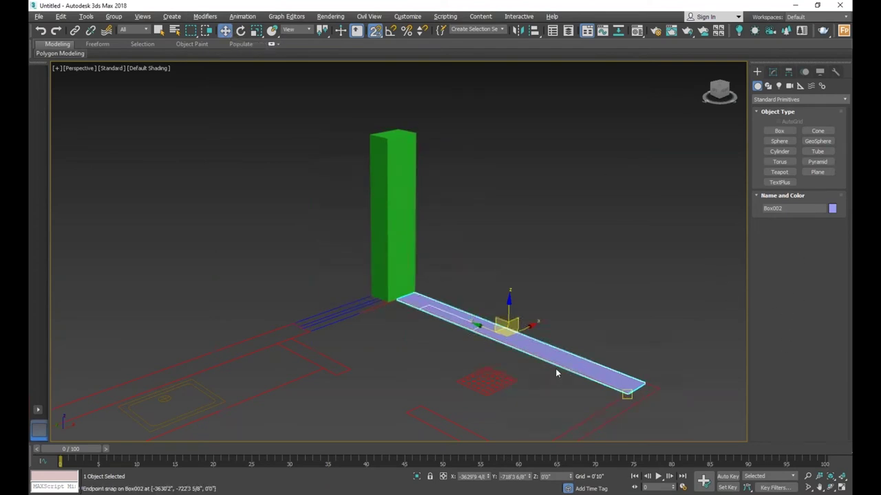
- Set Box002's height to 5' so it stands as a wall panel
click(772, 73)
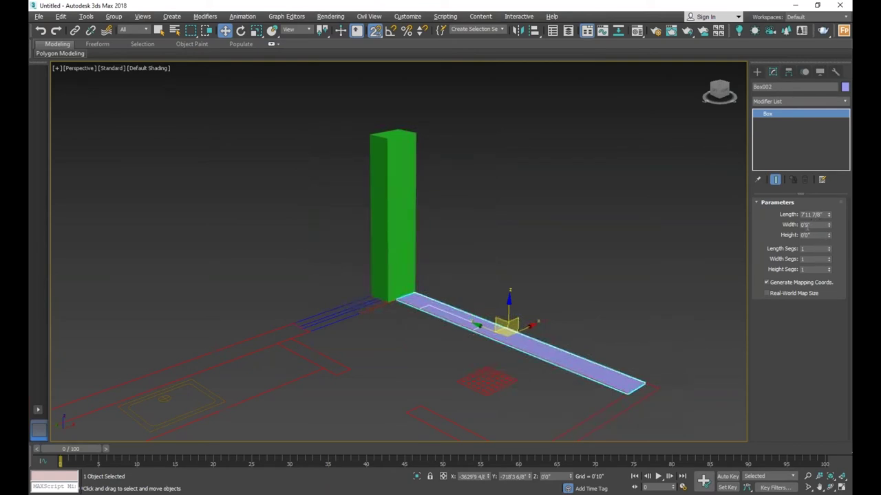
double_click(807, 236)
text(5)
click(816, 226)
scroll(492, 241, down, 3)
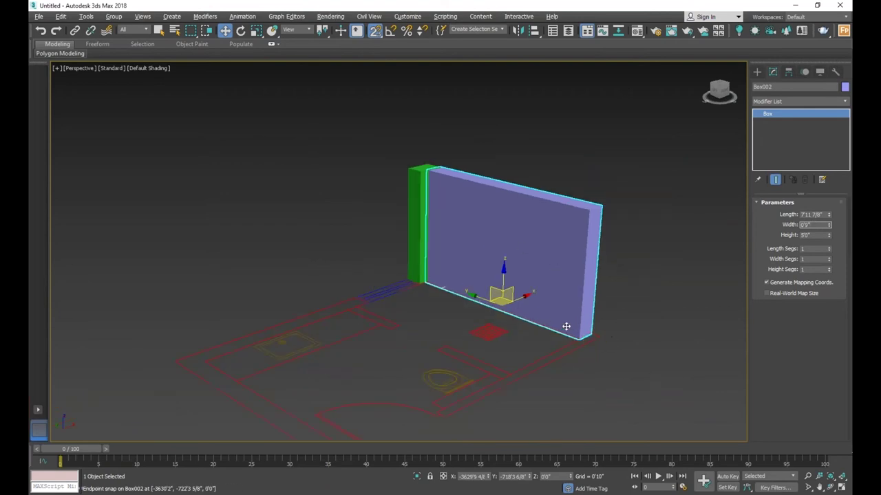
click(757, 72)
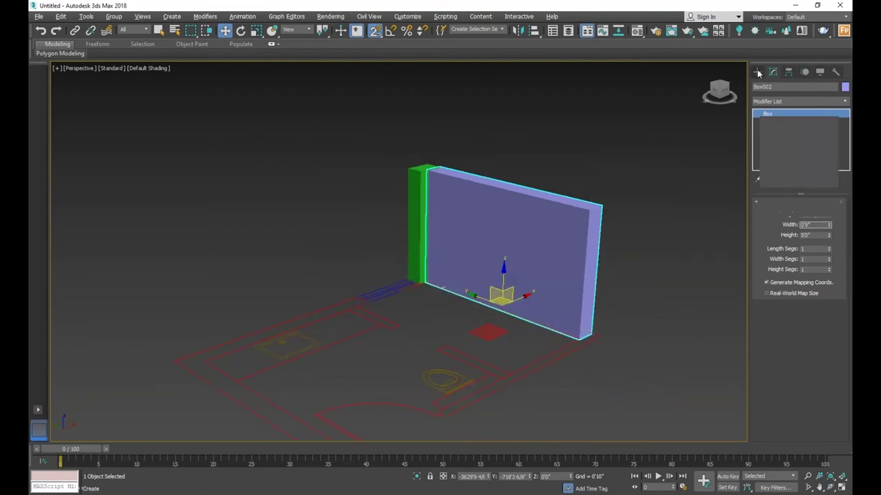
- Draw a yellow wall box along the plan line, raising it with snapping off
scroll(580, 339, up, 3)
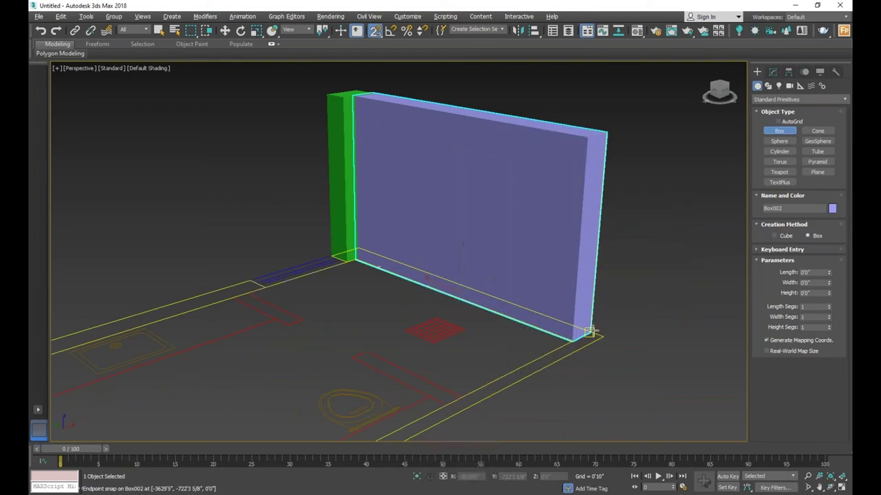
scroll(589, 332, down, 3)
drag(590, 332, 455, 406)
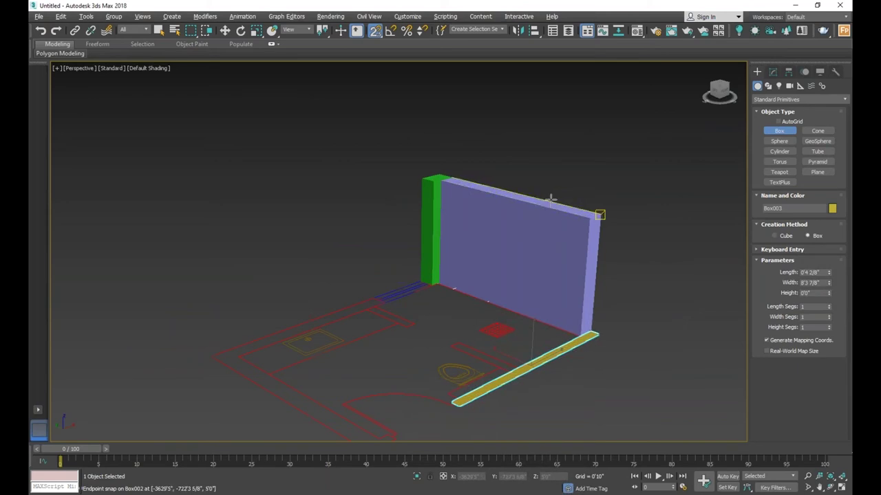
key(s)
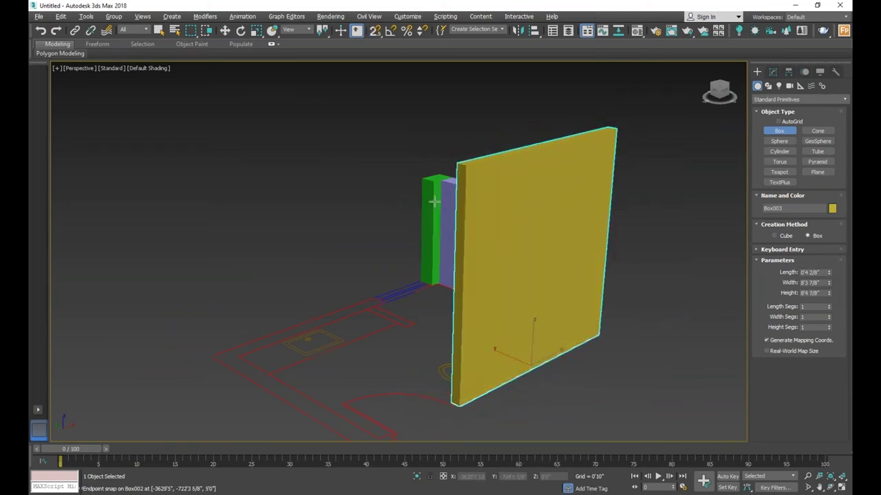
click(452, 197)
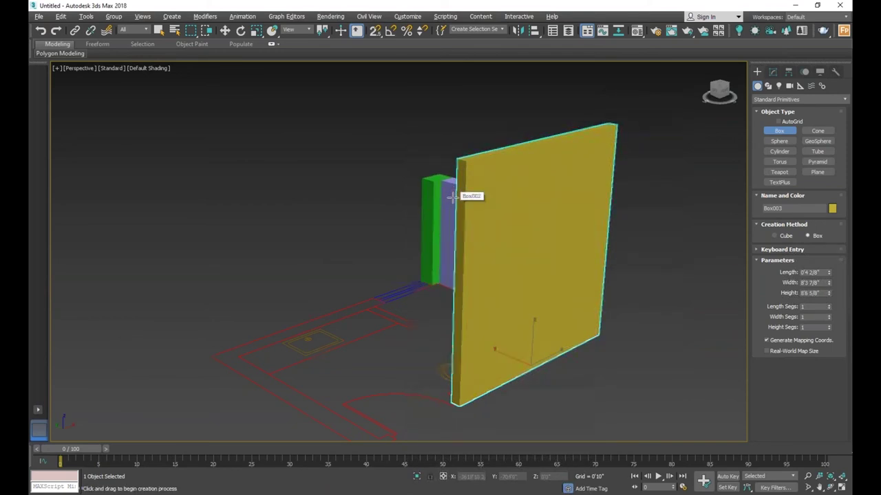
key(s)
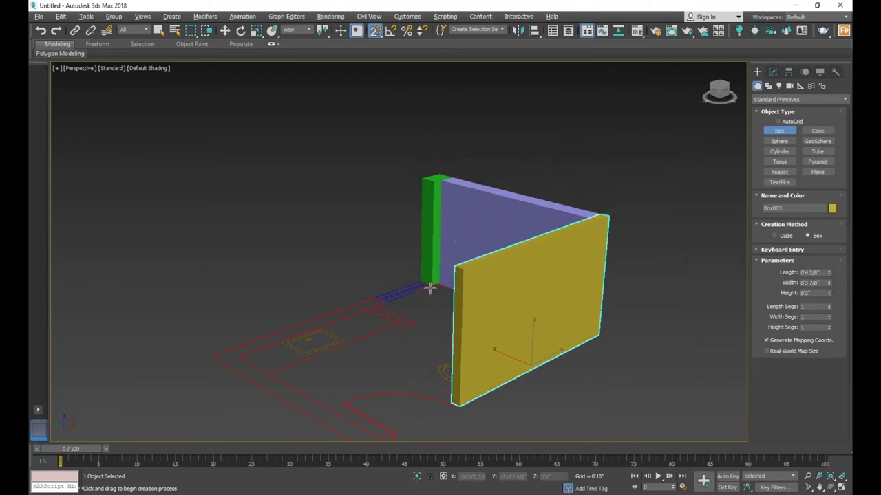
- Create a thin post box on the floor outline and set its height
scroll(568, 225, up, 4)
scroll(566, 223, down, 1)
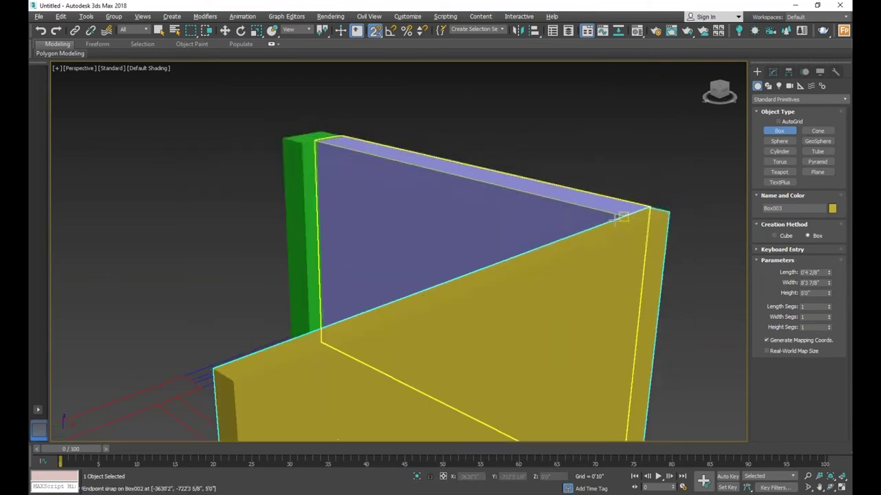
scroll(586, 242, down, 2)
scroll(439, 277, down, 3)
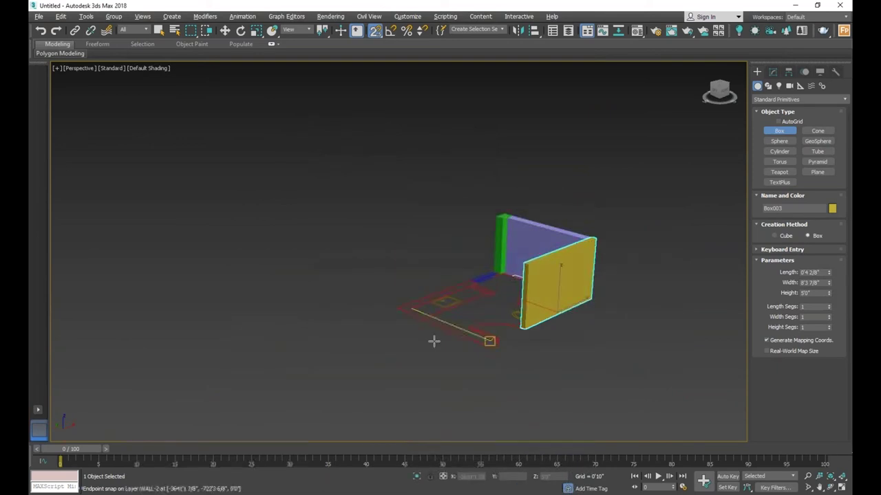
scroll(440, 339, up, 1)
scroll(455, 337, up, 2)
scroll(515, 360, up, 2)
drag(560, 321, 543, 321)
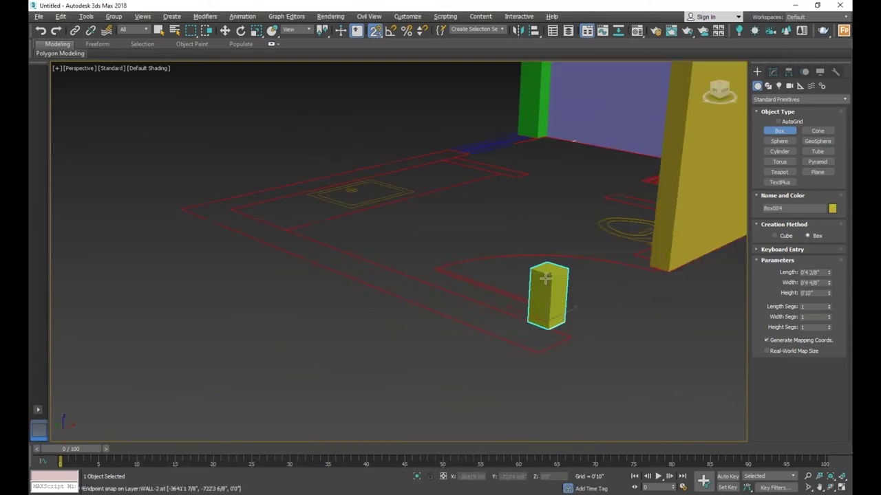
scroll(620, 160, down, 3)
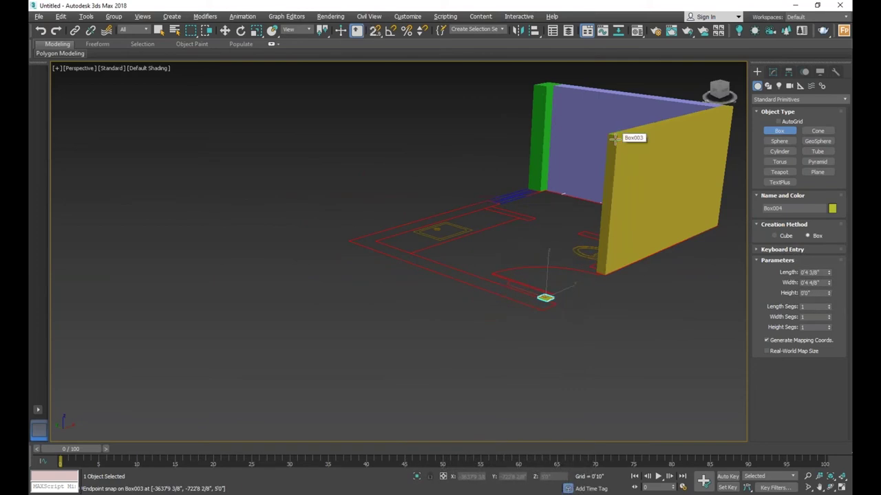
click(622, 138)
key(s)
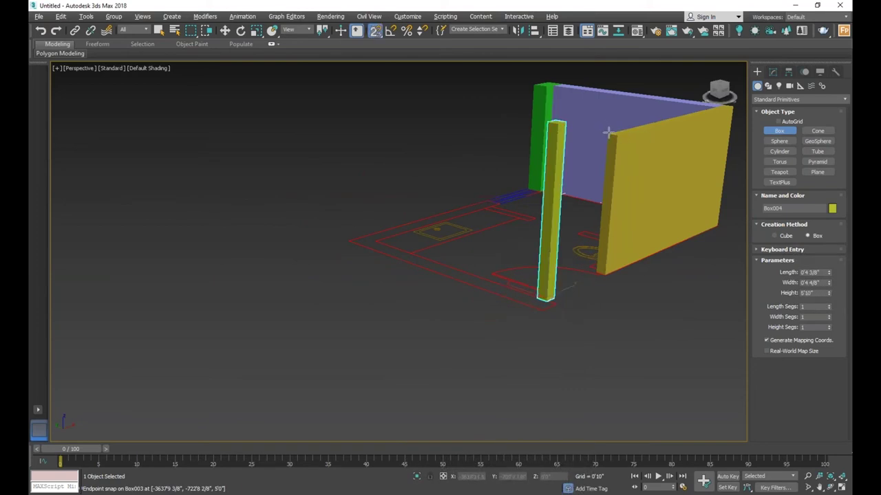
click(544, 96)
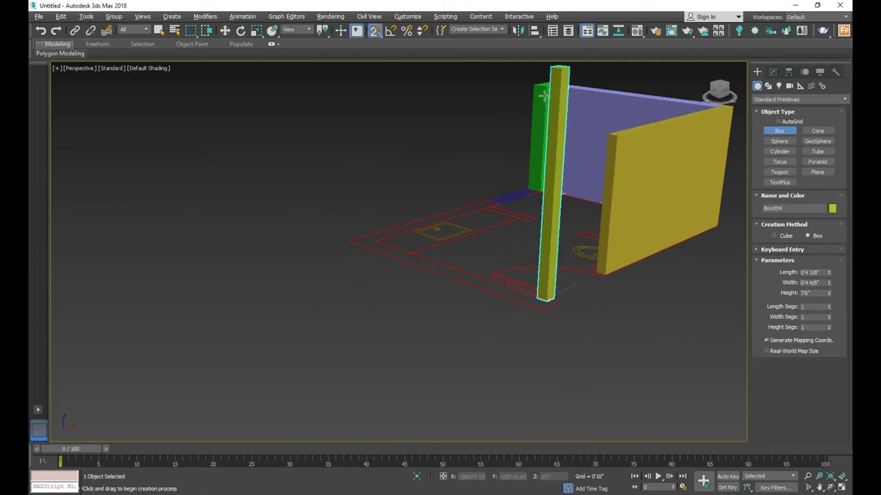
- Create the beige wall Box005 from the plan endpoint
click(606, 157)
drag(376, 241, 541, 309)
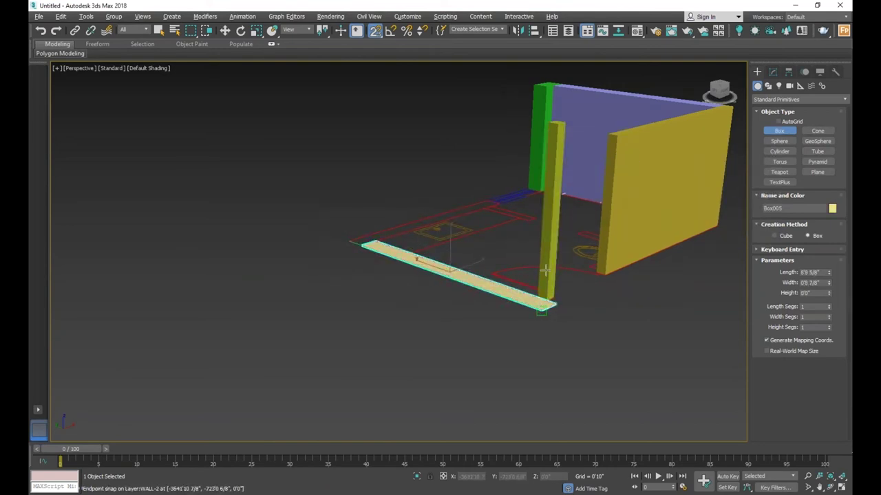
click(528, 159)
scroll(547, 324, down, 3)
scroll(528, 255, up, 3)
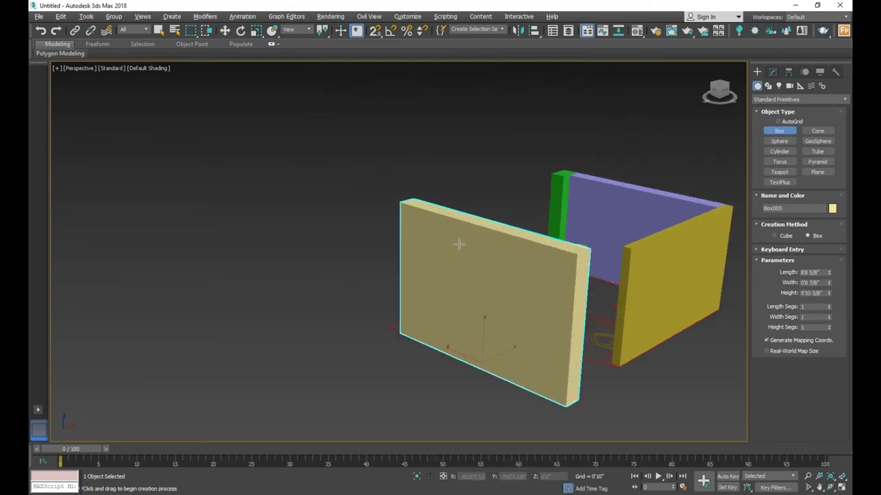
click(241, 31)
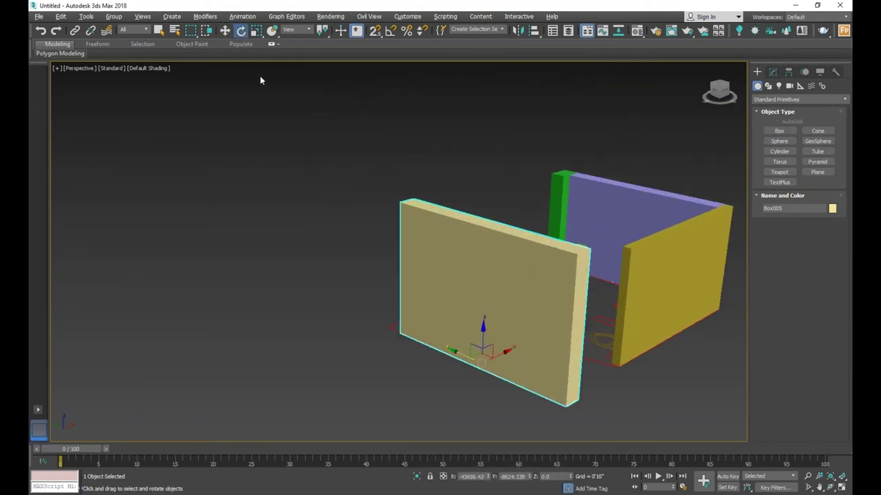
- Rotate the beige wall Box005 and orbit the view to look down on the walls
mouse_move(485, 379)
mouse_down()
mouse_move(526, 378)
mouse_move(474, 357)
mouse_up()
click(225, 31)
scroll(451, 370, down, 5)
scroll(451, 370, up, 3)
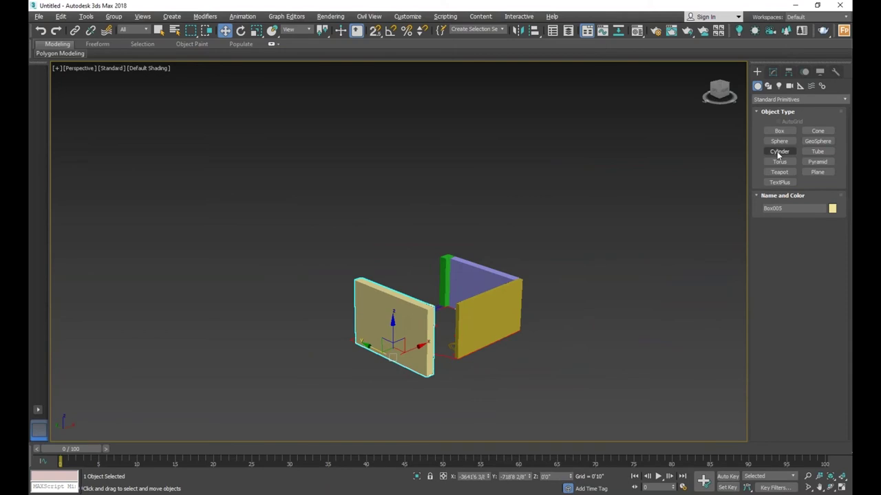
click(830, 487)
mouse_move(437, 314)
mouse_down()
mouse_move(375, 314)
mouse_move(345, 280)
mouse_move(354, 269)
mouse_up()
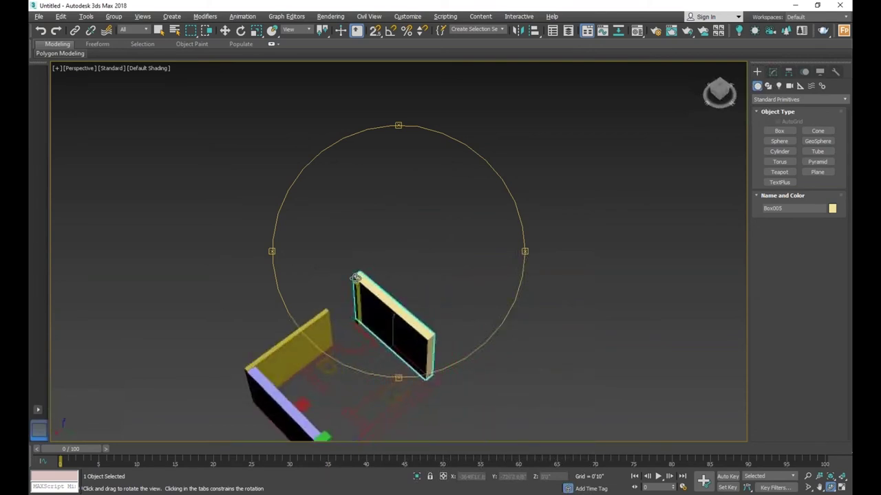
mouse_move(354, 268)
mouse_down()
mouse_move(401, 275)
mouse_move(471, 264)
mouse_move(388, 255)
mouse_up()
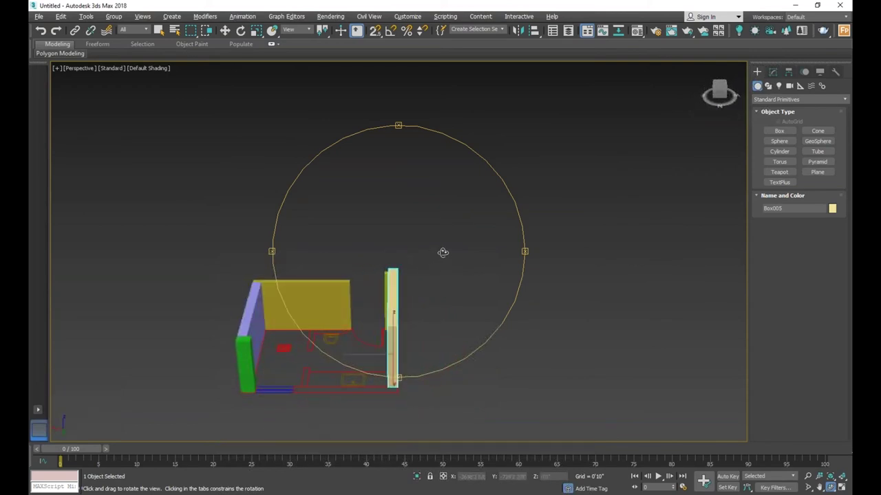
scroll(443, 253, down, 3)
scroll(442, 281, down, 3)
scroll(442, 282, down, 2)
drag(442, 282, 446, 300)
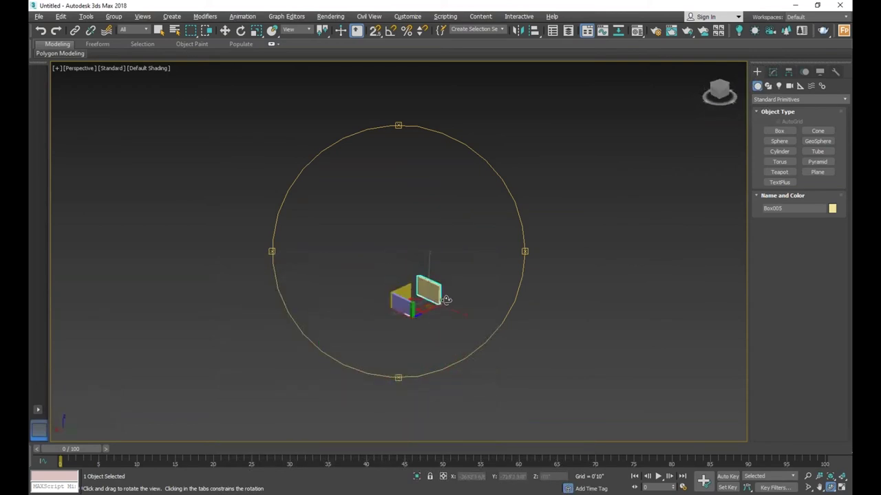
scroll(446, 300, up, 3)
scroll(449, 293, up, 3)
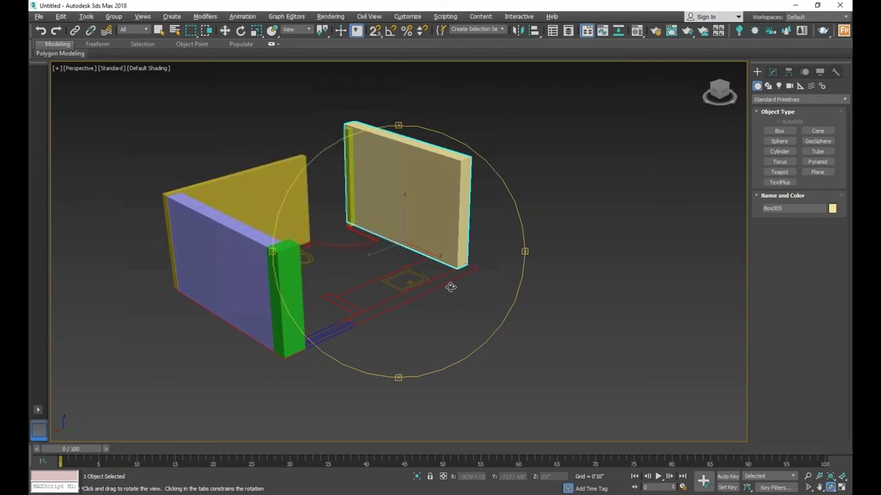
- Create green wall Box006 snapped to the plan corner with a height of 5'
click(779, 131)
key(s)
drag(465, 267, 350, 318)
drag(341, 272, 478, 269)
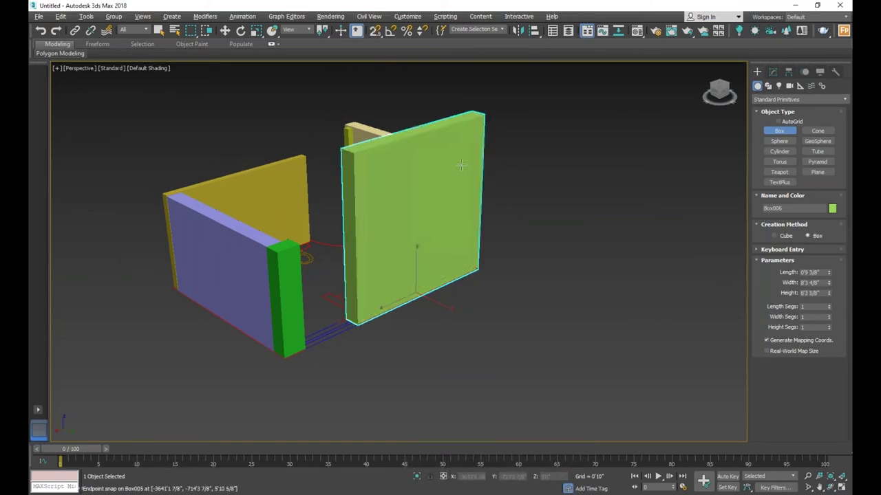
click(449, 209)
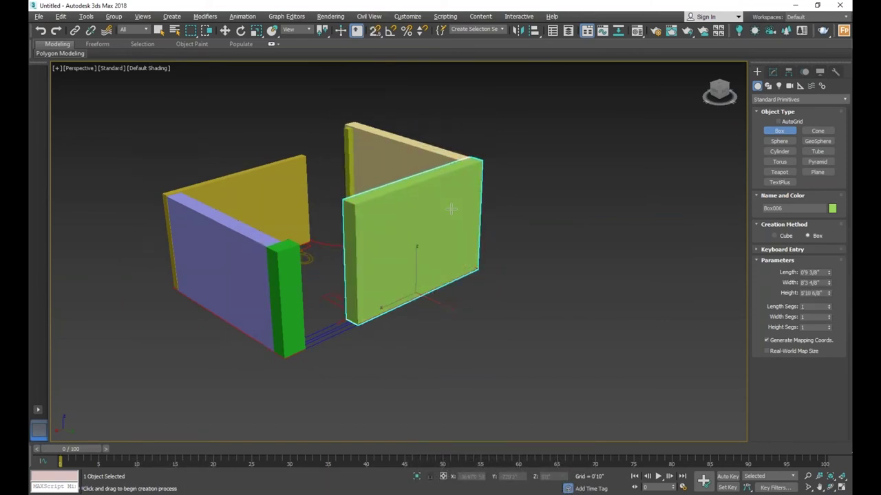
double_click(822, 294)
text(5)
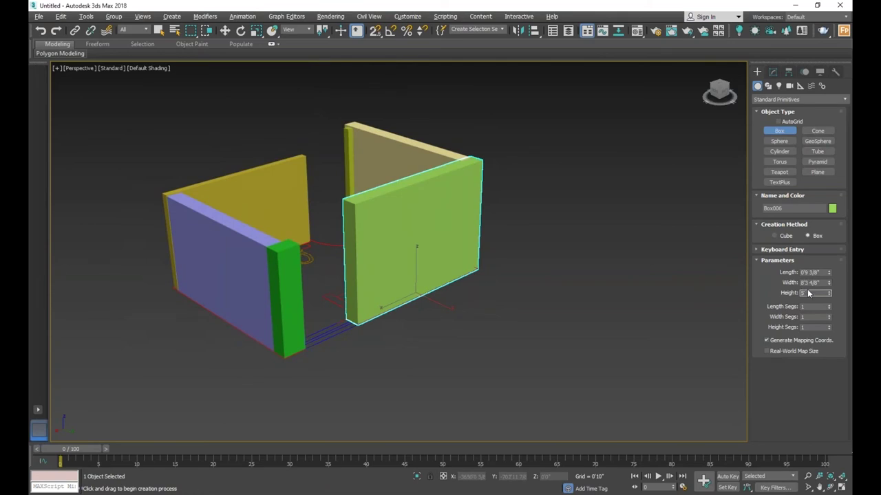
key(shift+Tab)
- Select the beige wall Box005 and bring up its parameters
click(225, 30)
click(409, 148)
click(773, 72)
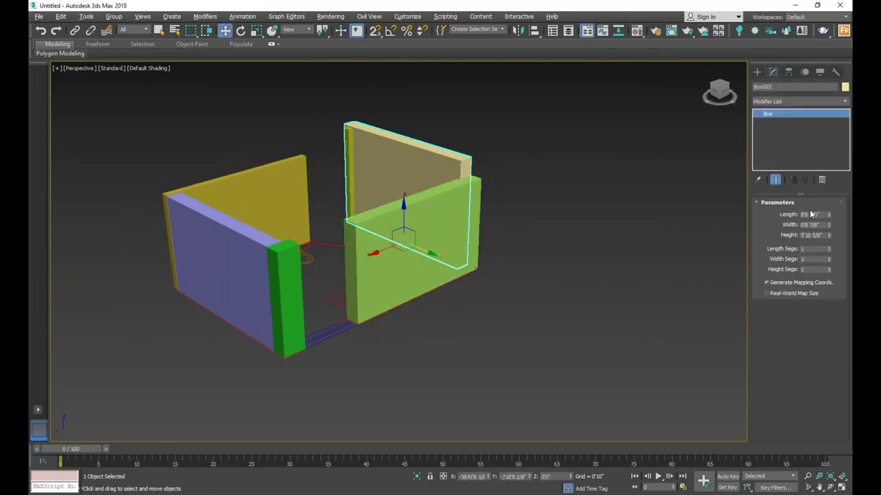
- Set the heights of beige wall Box005 and corner post Box004 to 5'0"
drag(821, 236, 744, 228)
text(5'0)
click(819, 225)
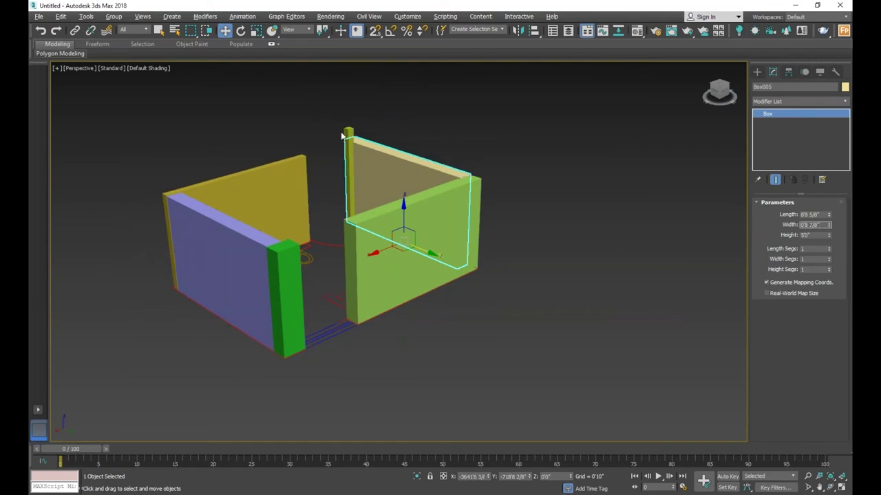
click(349, 137)
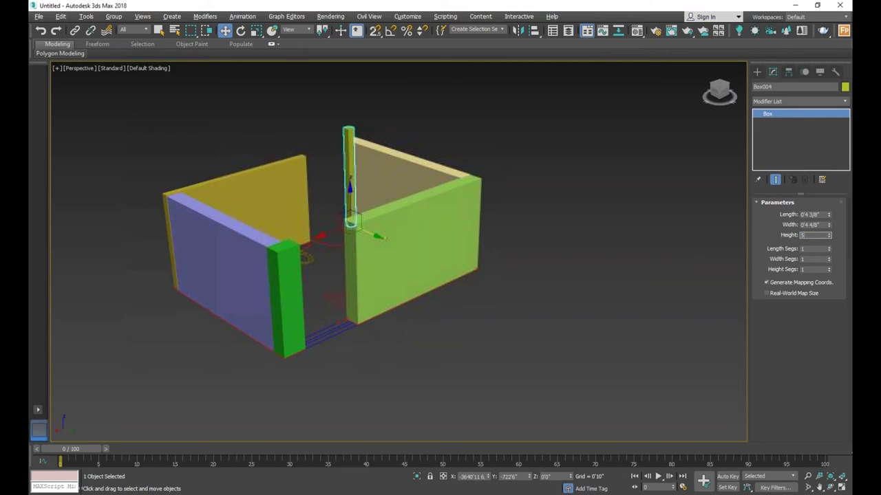
click(816, 235)
text(')
click(815, 225)
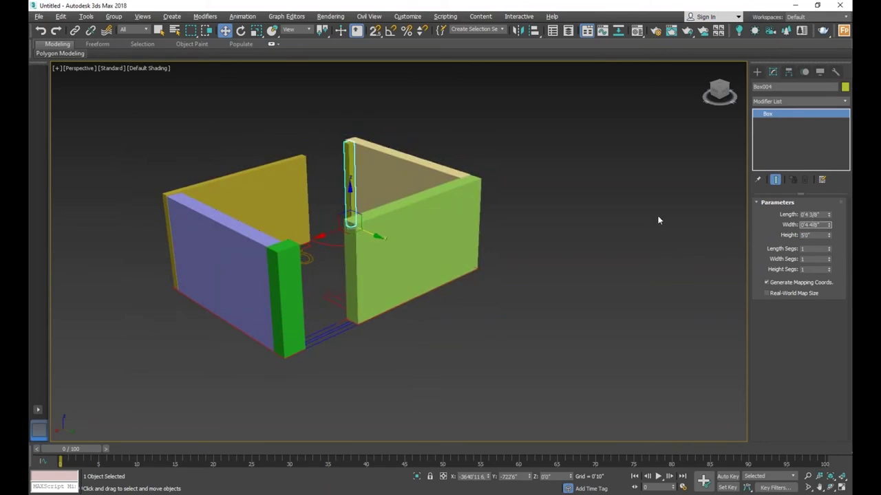
- Select the right green wall
scroll(409, 236, down, 3)
scroll(482, 206, up, 3)
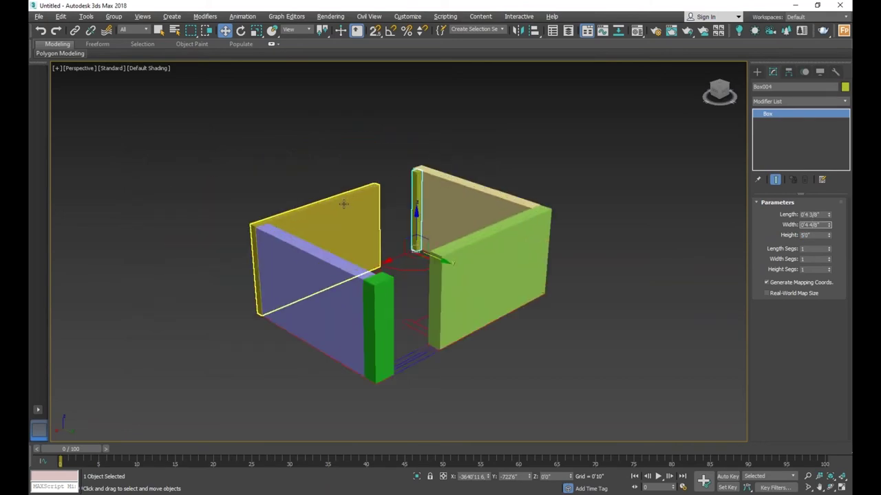
scroll(482, 206, down, 3)
click(499, 214)
click(478, 226)
- Region-select all 13 bathroom wall pieces together with the plan lines
scroll(478, 226, down, 3)
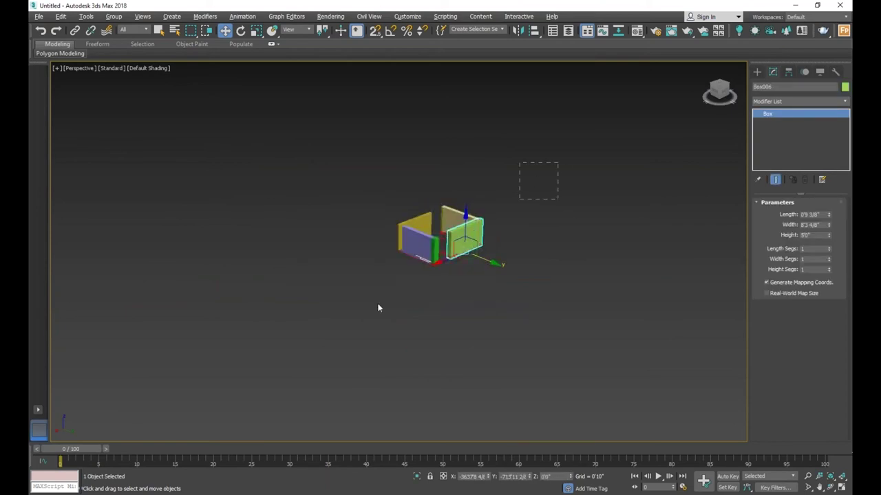
drag(558, 165, 385, 303)
drag(534, 212, 344, 291)
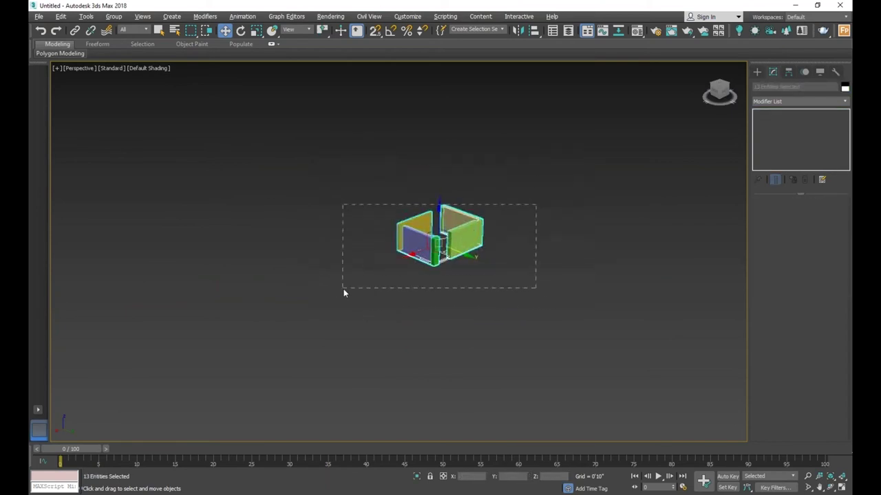
scroll(399, 275, up, 1)
scroll(390, 287, up, 4)
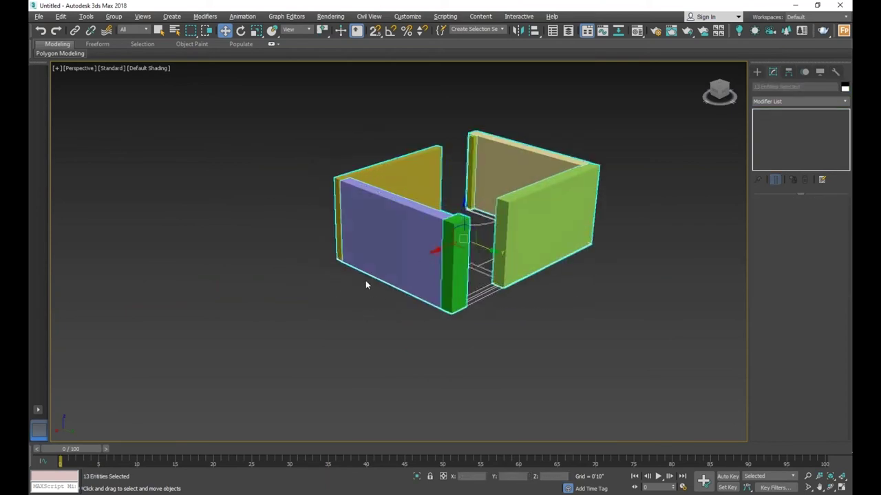
key(e)
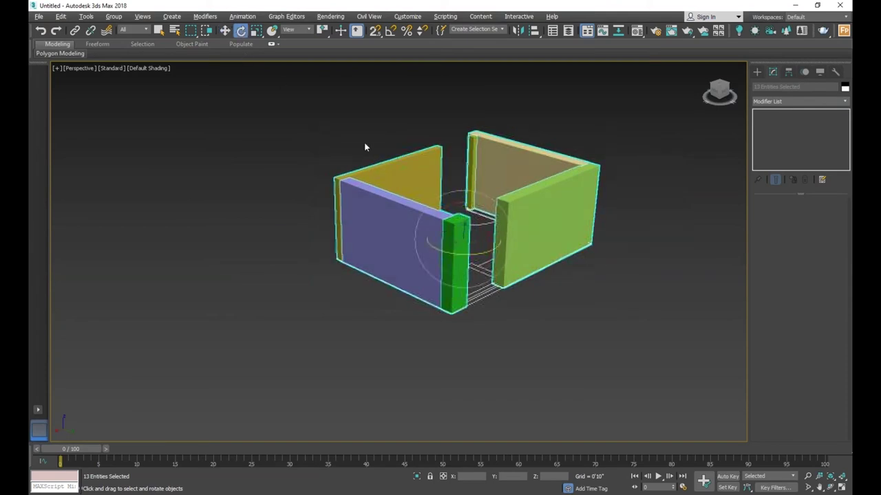
click(637, 418)
scroll(502, 345, down, 3)
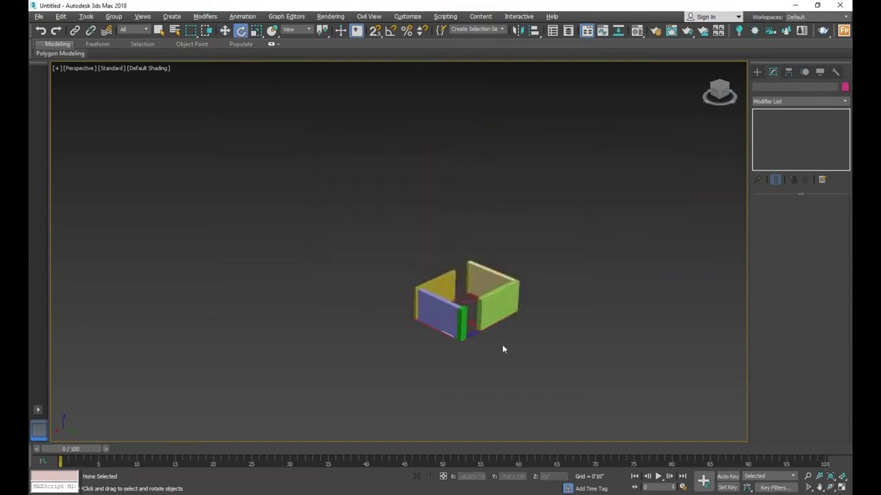
drag(369, 348, 369, 348)
drag(594, 220, 358, 375)
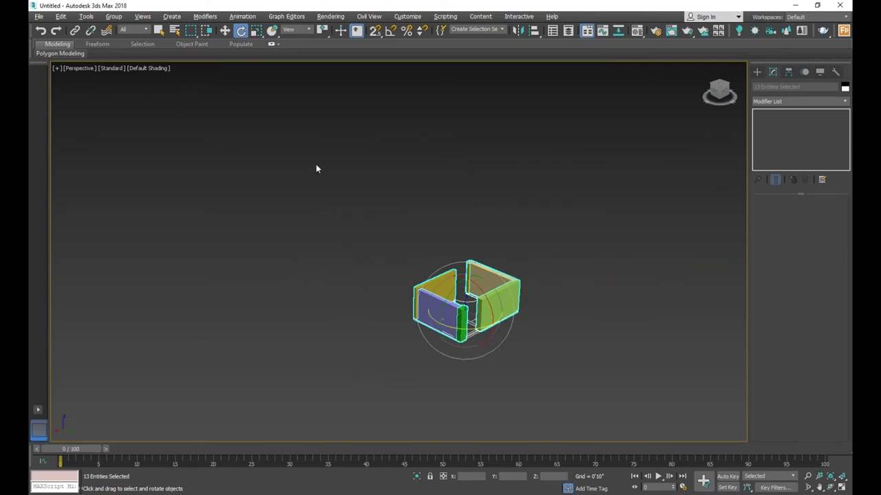
click(225, 30)
scroll(296, 231, down, 2)
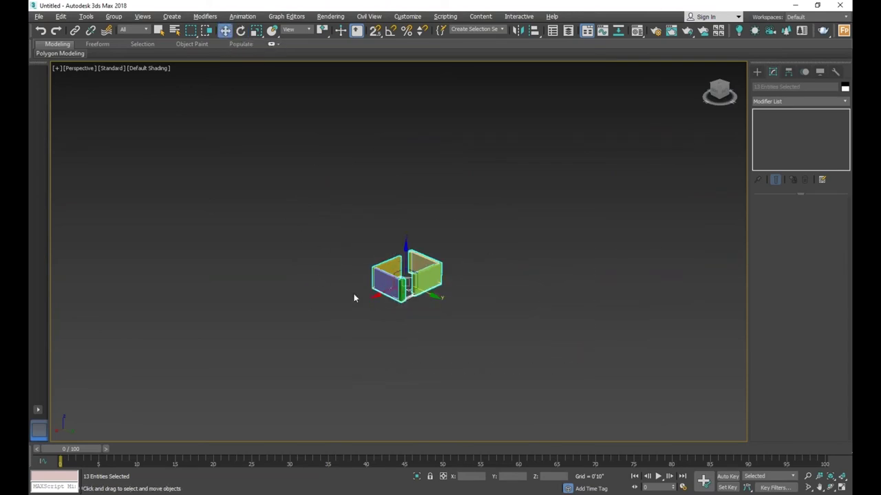
scroll(406, 294, up, 2)
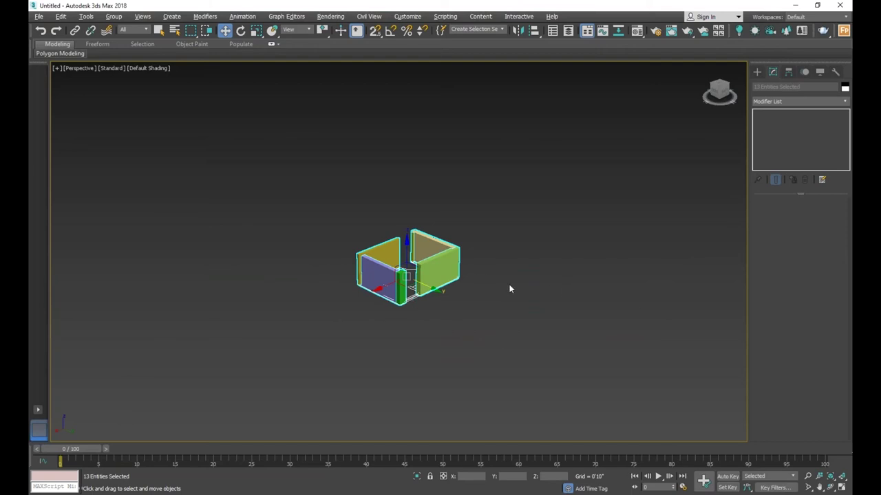
- In Top view, Shift-drag the bathroom layout aside, cloning as Copy with 2 copies
key(t)
scroll(530, 274, down, 2)
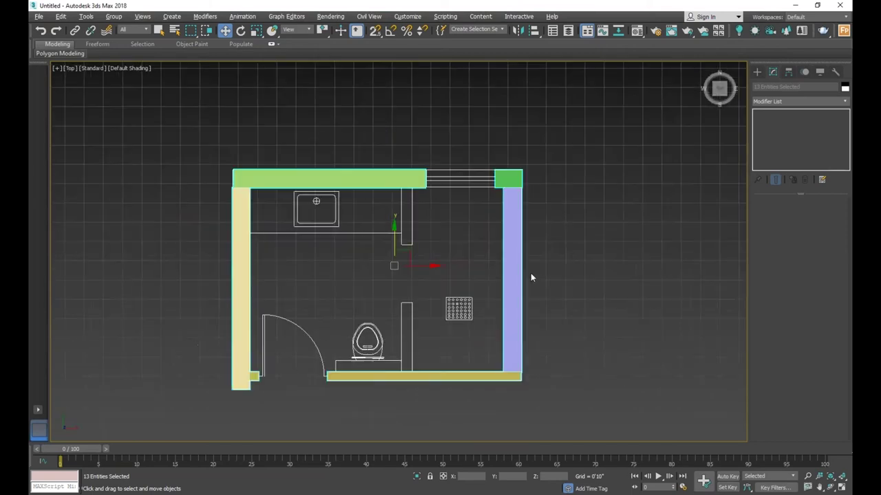
scroll(532, 268, down, 3)
scroll(523, 272, down, 2)
scroll(518, 271, up, 1)
scroll(518, 271, down, 2)
scroll(475, 271, up, 2)
scroll(475, 271, down, 2)
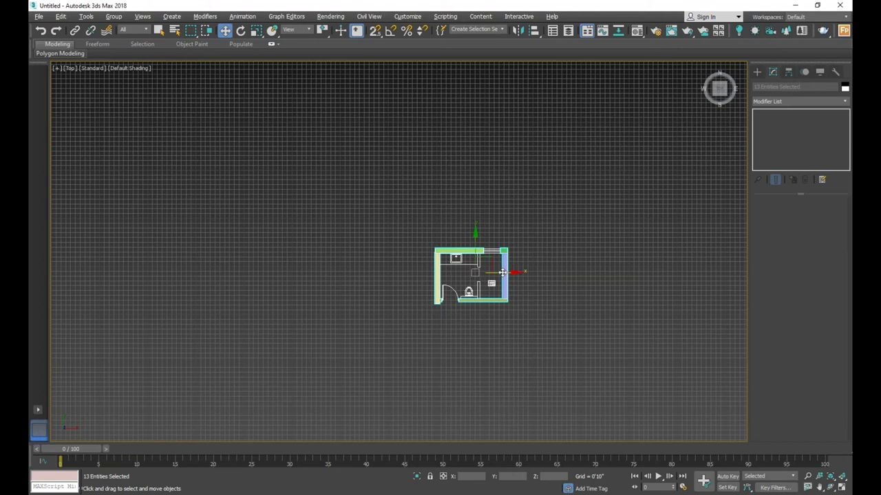
shift+drag(502, 273, 596, 280)
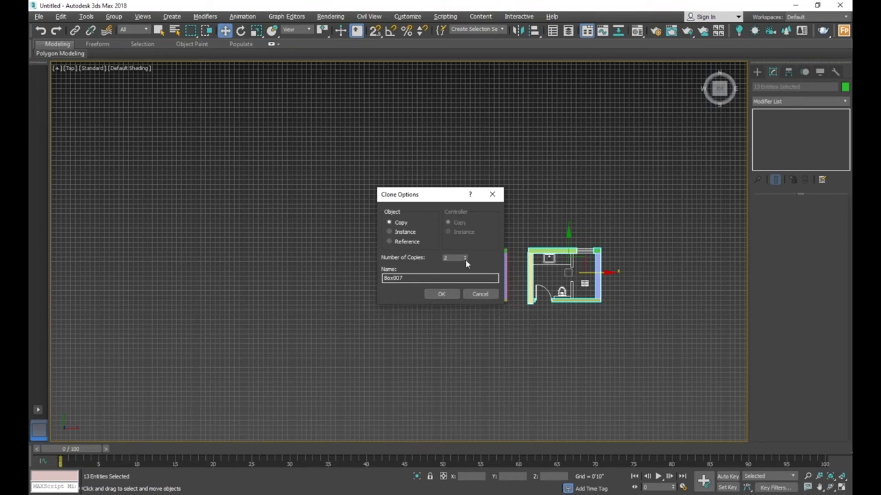
- Confirm the clone to place two copies beside the original layout
click(439, 293)
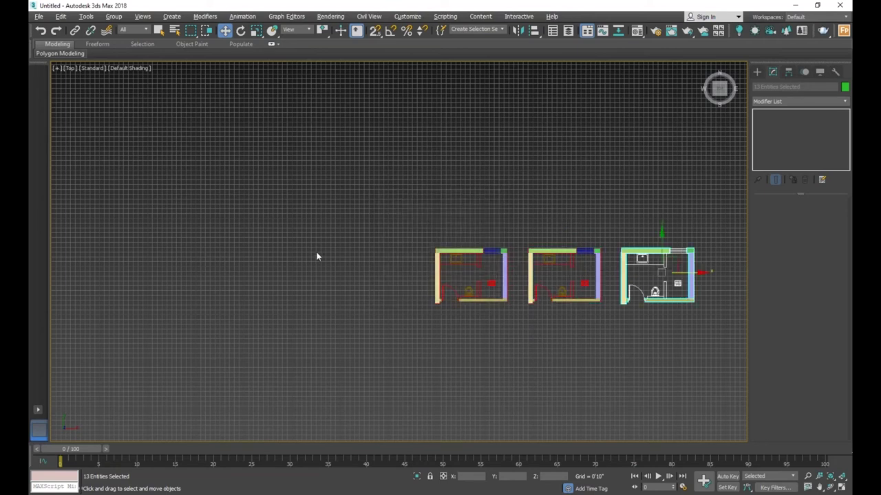
scroll(317, 257, down, 3)
scroll(410, 247, up, 2)
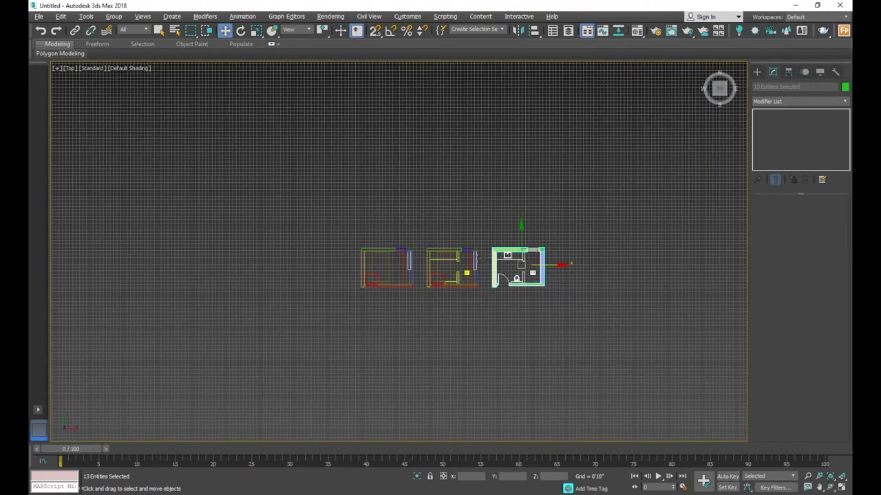
scroll(475, 262, up, 2)
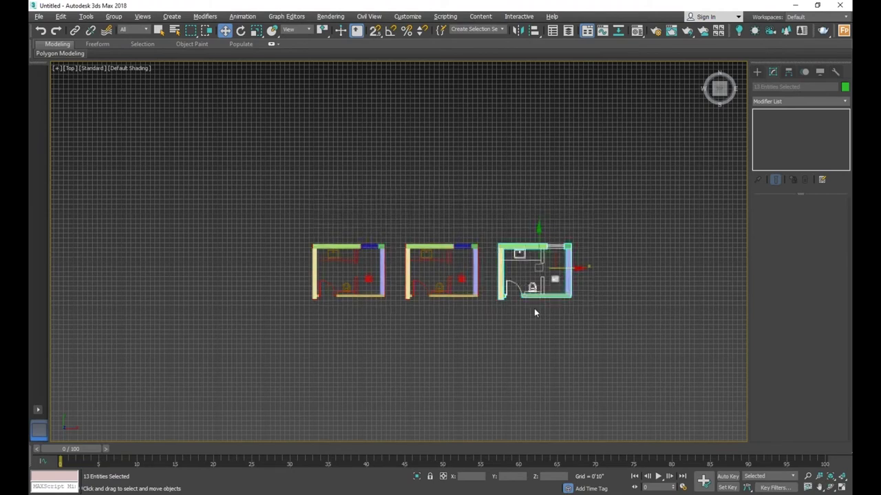
- View the three layouts at an angle in Perspective and select the right copy's front wall
key(p)
scroll(544, 308, up, 5)
scroll(548, 306, down, 3)
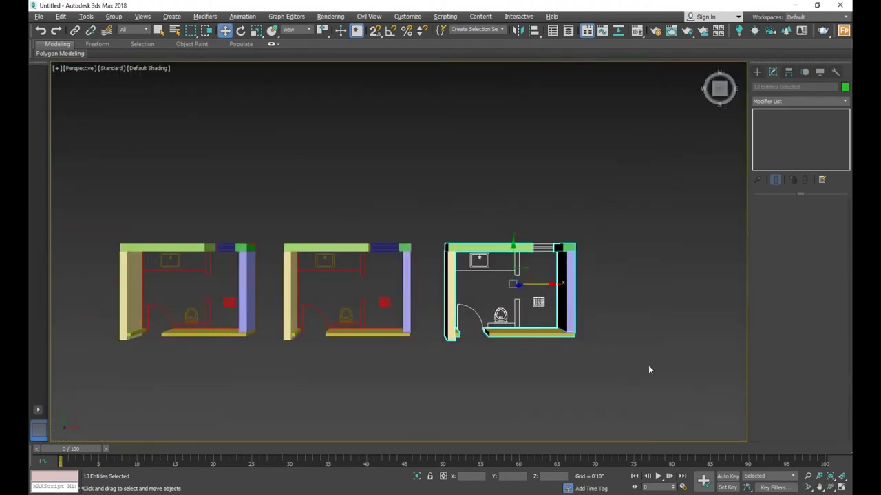
click(830, 486)
mouse_move(458, 320)
mouse_down()
mouse_move(479, 289)
mouse_move(526, 256)
mouse_up()
click(225, 31)
scroll(561, 235, down, 2)
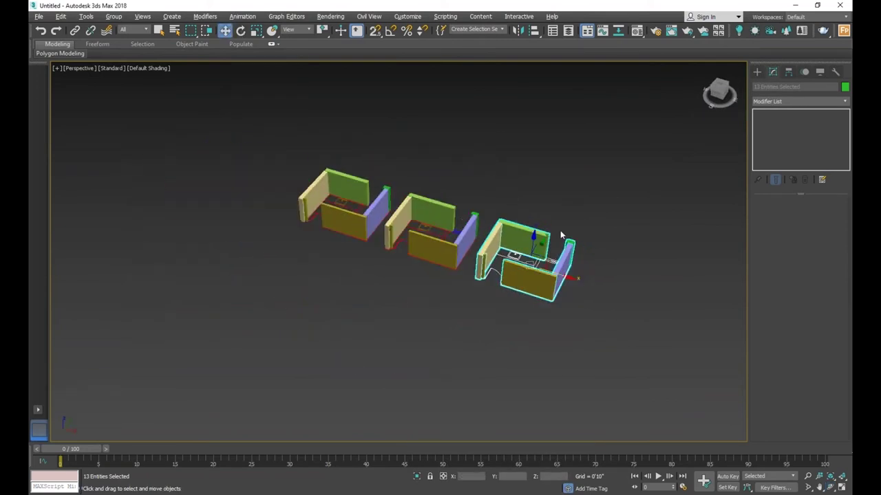
click(609, 269)
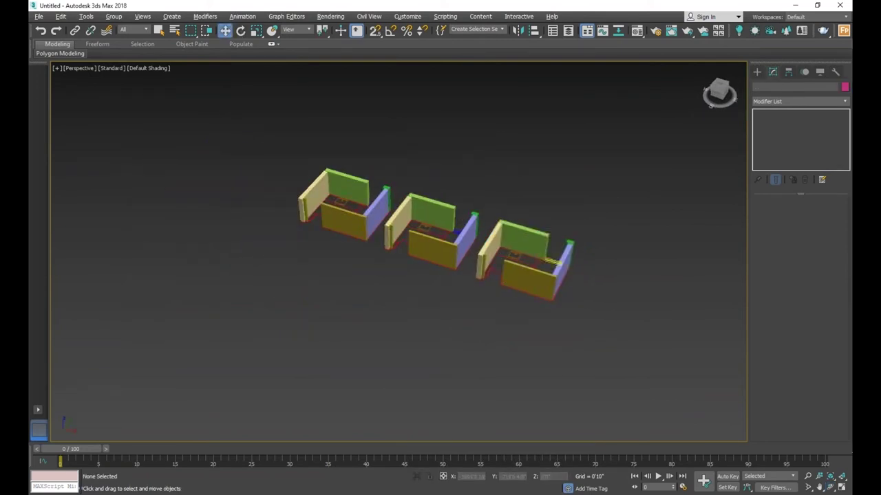
- Delete three wall panels from the right copy
click(544, 275)
key(Delete)
click(566, 262)
key(Delete)
click(523, 237)
key(Delete)
- Delete all of the middle copy's wall boxes and select its floor-plan outline
key(Delete)
click(467, 238)
key(Delete)
click(432, 251)
key(Delete)
click(448, 216)
key(Delete)
click(389, 220)
key(Delete)
click(392, 234)
key(Delete)
scroll(440, 223, up, 2)
scroll(440, 223, up, 3)
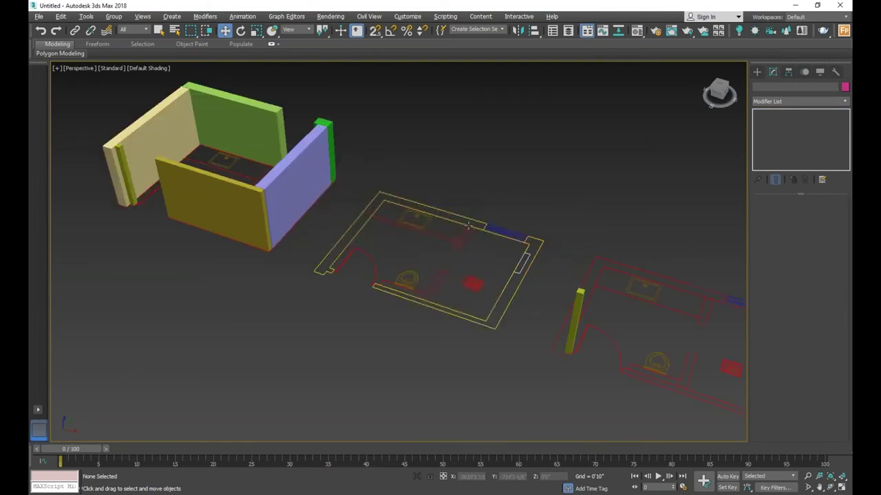
click(443, 218)
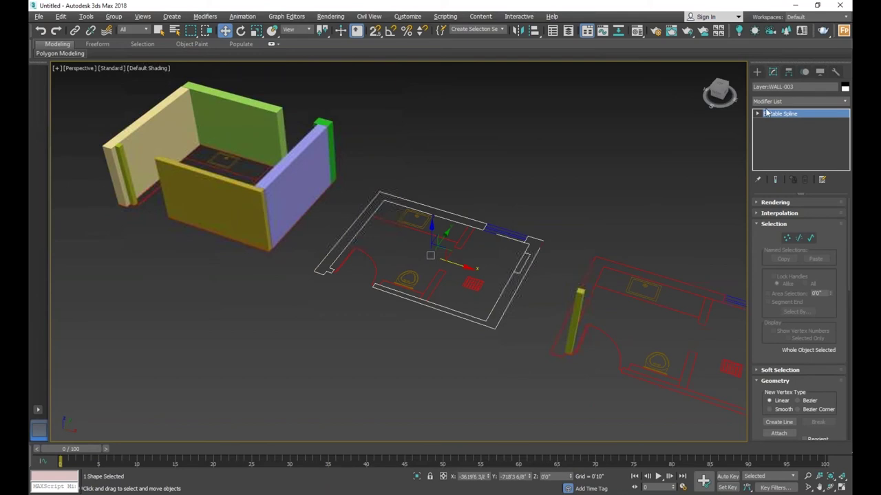
- Activate the Line tool under Create > Shapes > Splines
click(758, 72)
click(768, 86)
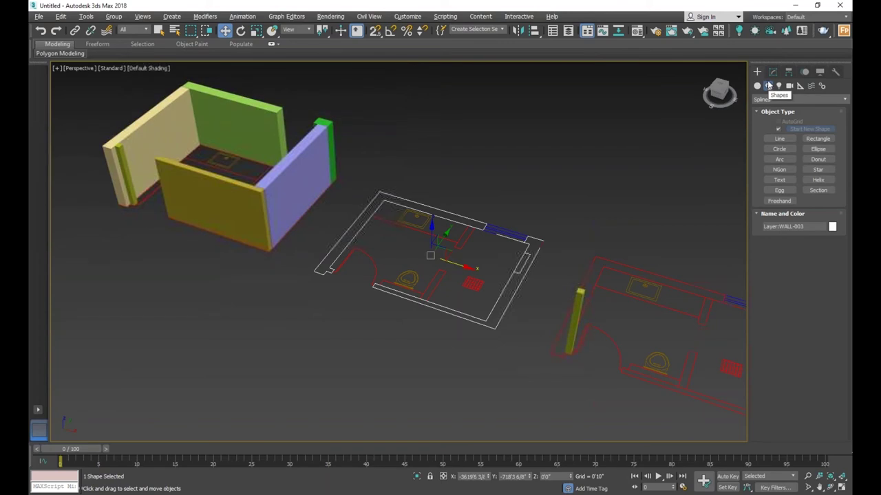
click(779, 139)
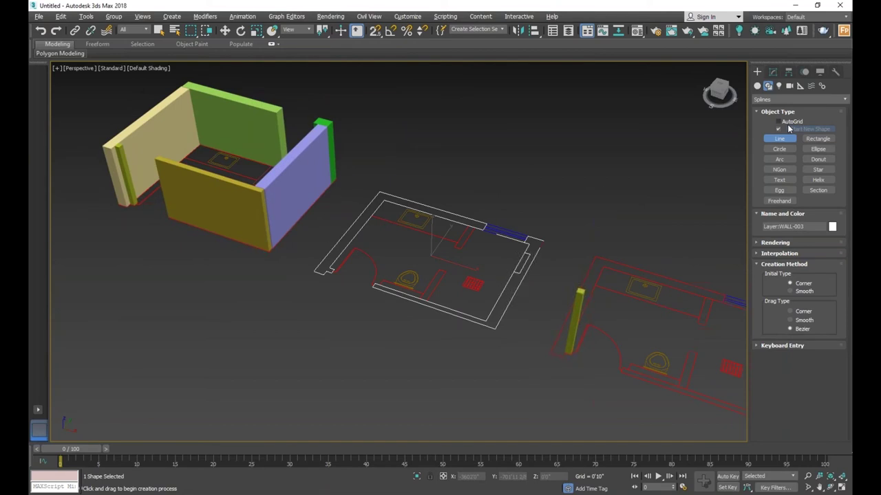
scroll(456, 226, up, 5)
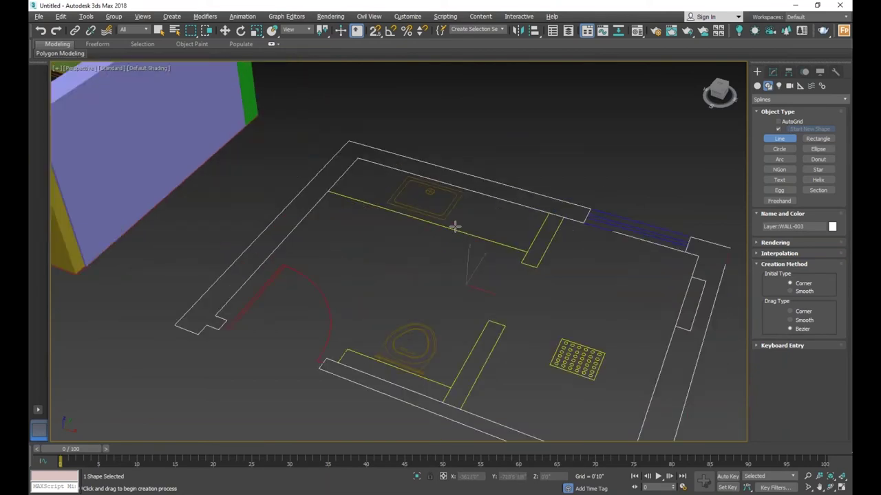
scroll(502, 225, down, 3)
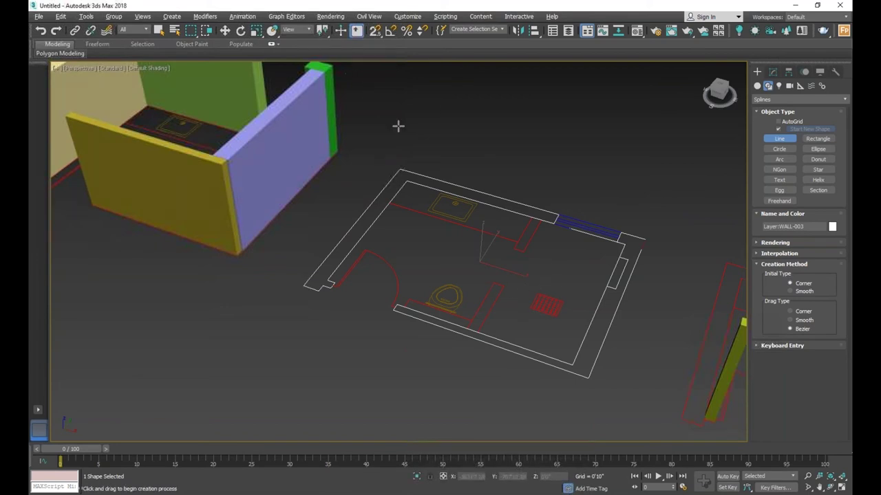
click(226, 31)
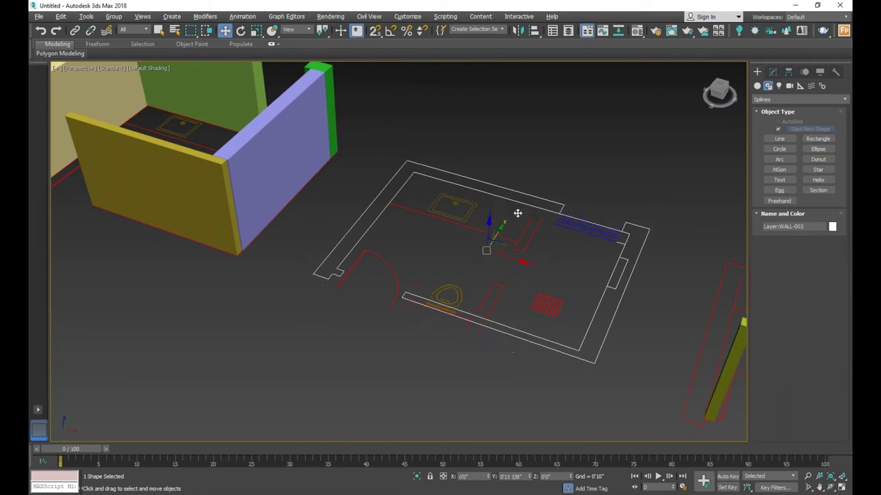
drag(489, 247, 543, 189)
right_click(543, 189)
drag(494, 245, 535, 208)
right_click(535, 208)
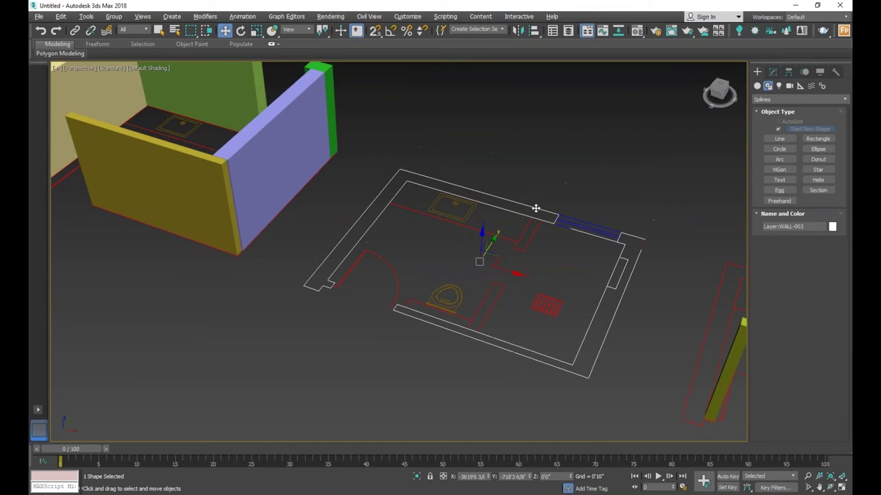
click(637, 296)
click(625, 278)
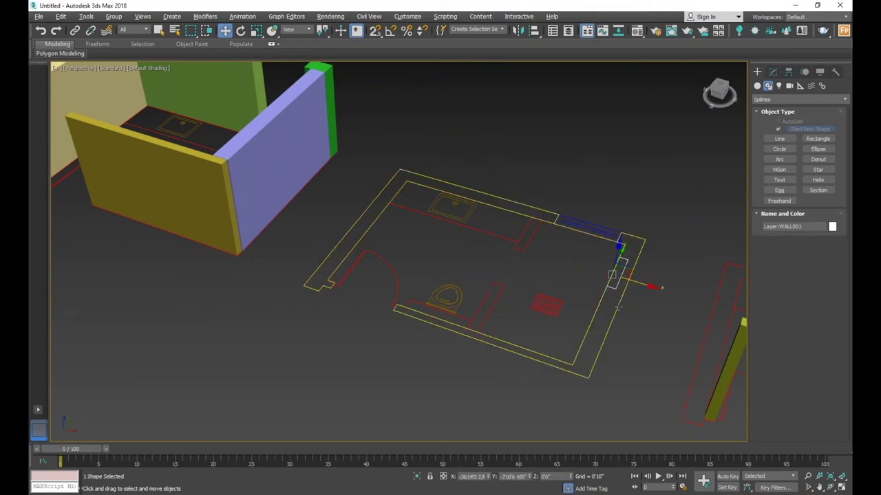
click(617, 305)
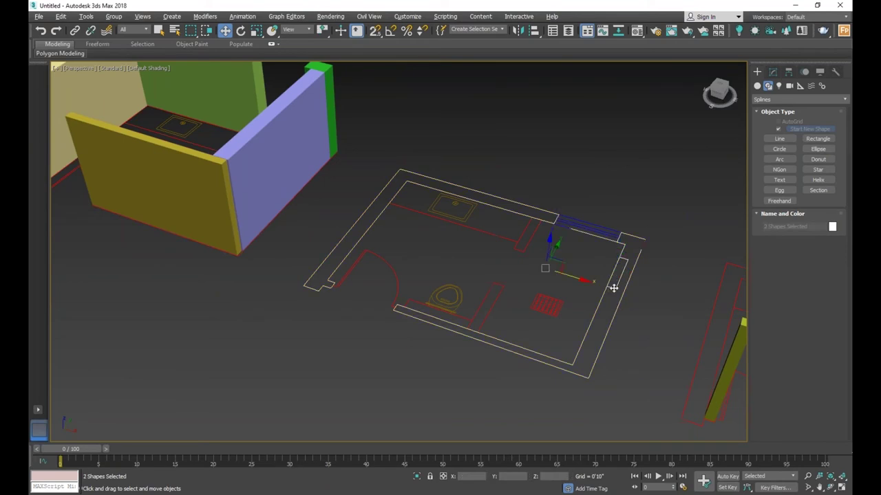
click(640, 290)
click(614, 292)
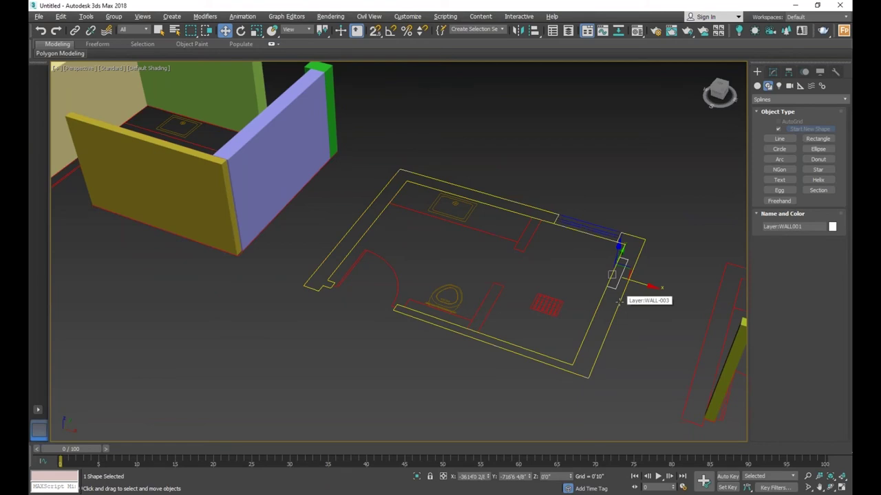
ctrl+click(619, 300)
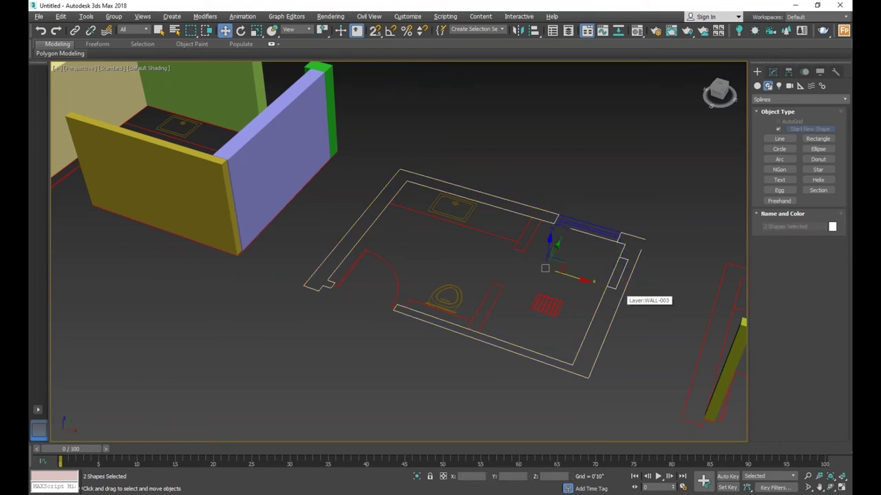
drag(558, 243, 631, 192)
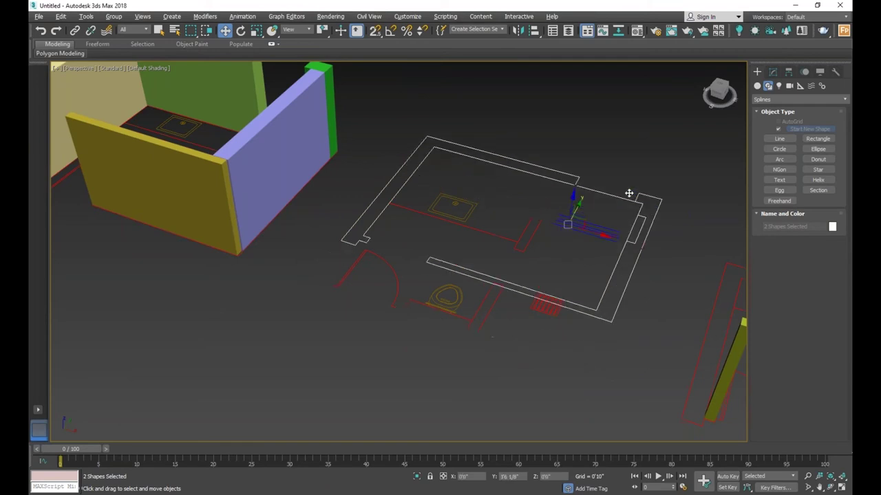
right_click(631, 192)
drag(560, 252, 594, 210)
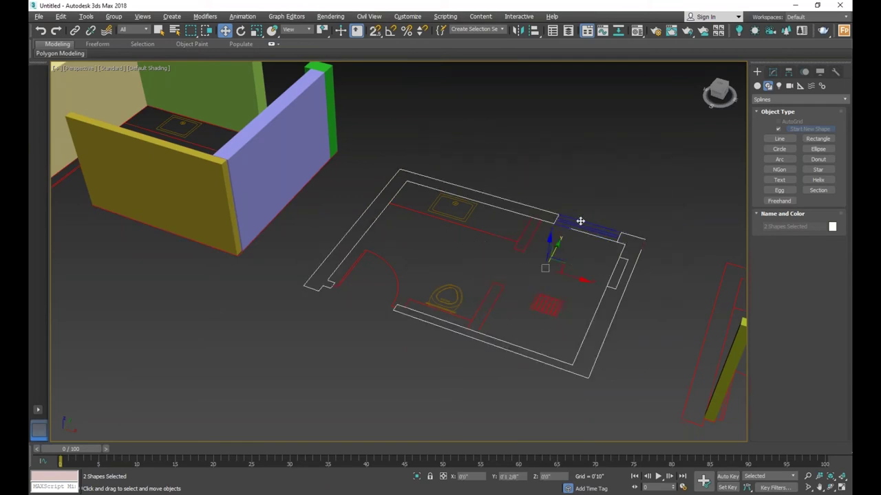
right_click(594, 210)
drag(555, 244, 576, 225)
right_click(571, 221)
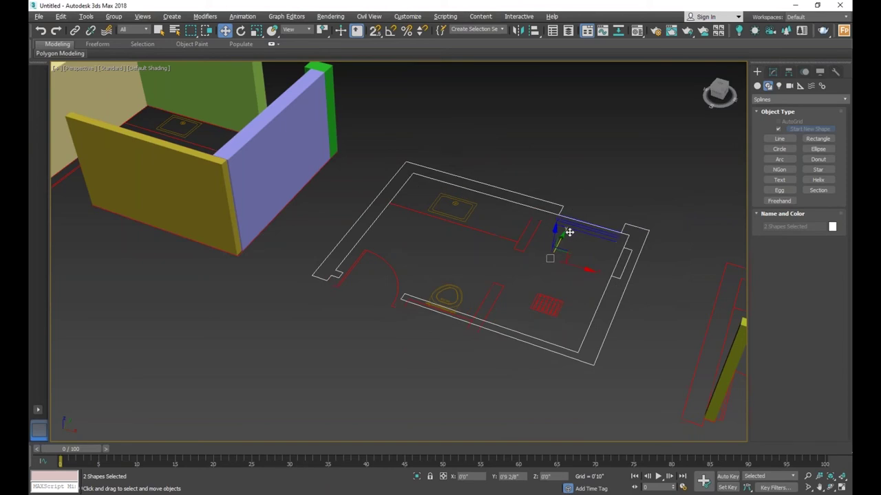
right_click(577, 224)
drag(556, 249, 582, 221)
right_click(582, 221)
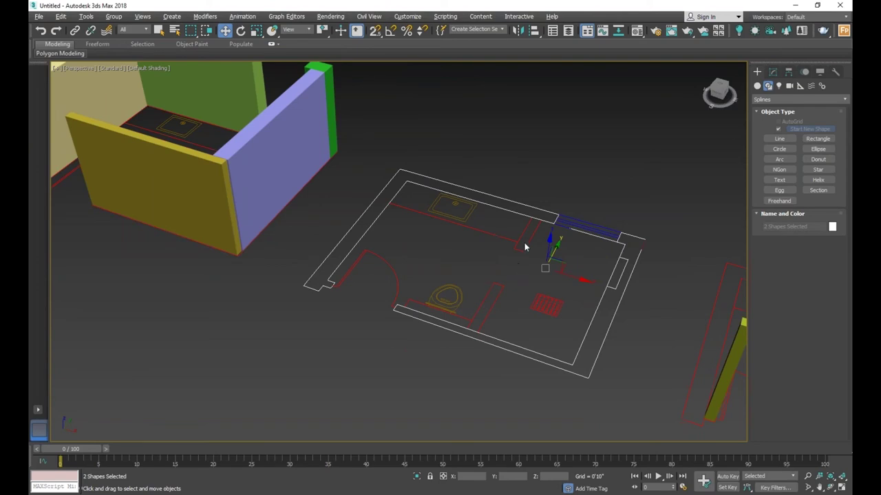
scroll(480, 275, down, 3)
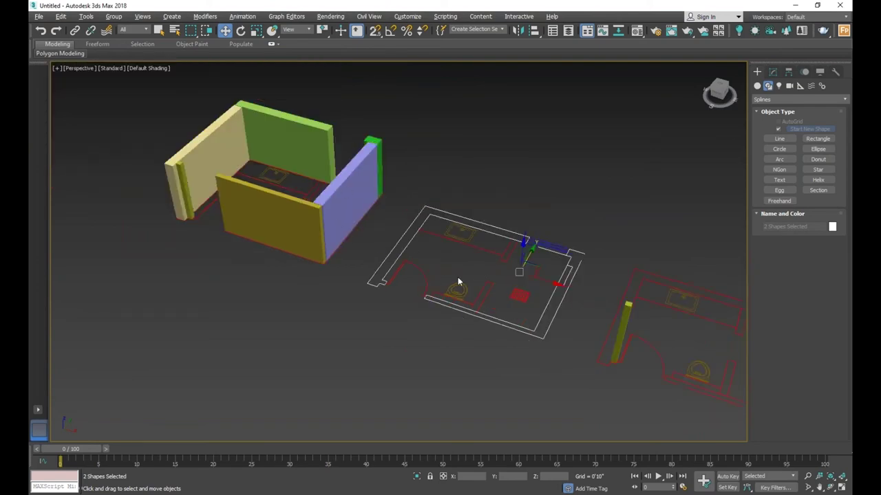
drag(536, 264, 551, 230)
right_click(552, 230)
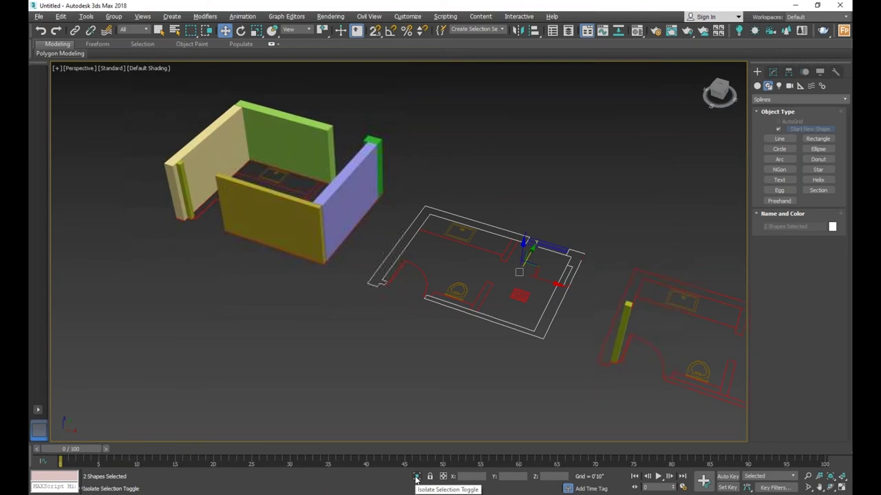
- Isolate the selected wall outlines with Alt+Q and pick the WALL-003 shape
click(416, 478)
scroll(604, 237, down, 2)
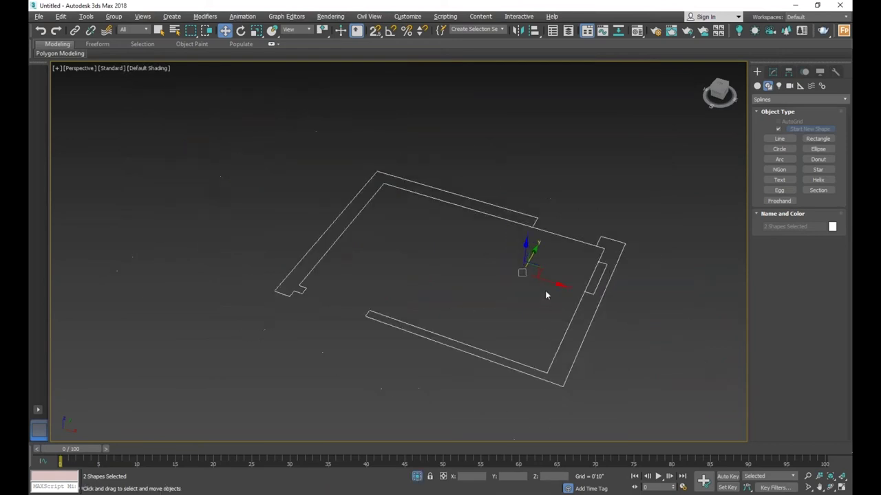
scroll(545, 290, down, 3)
scroll(548, 332, up, 3)
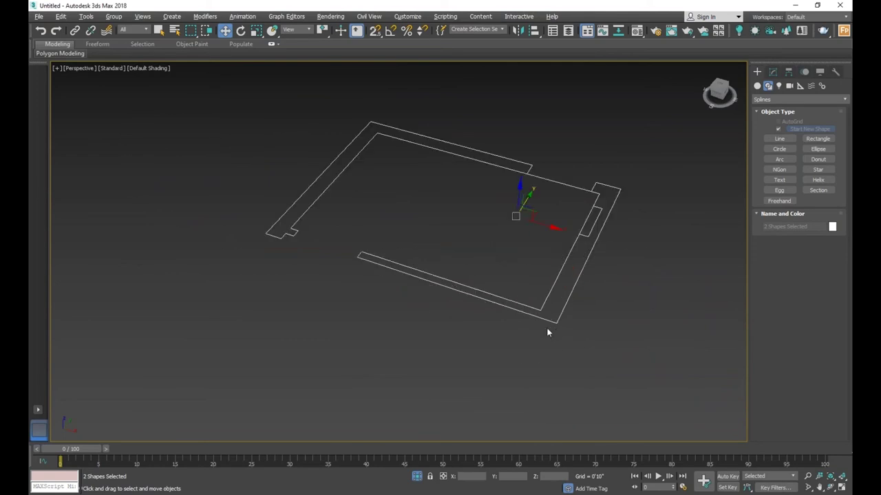
click(417, 477)
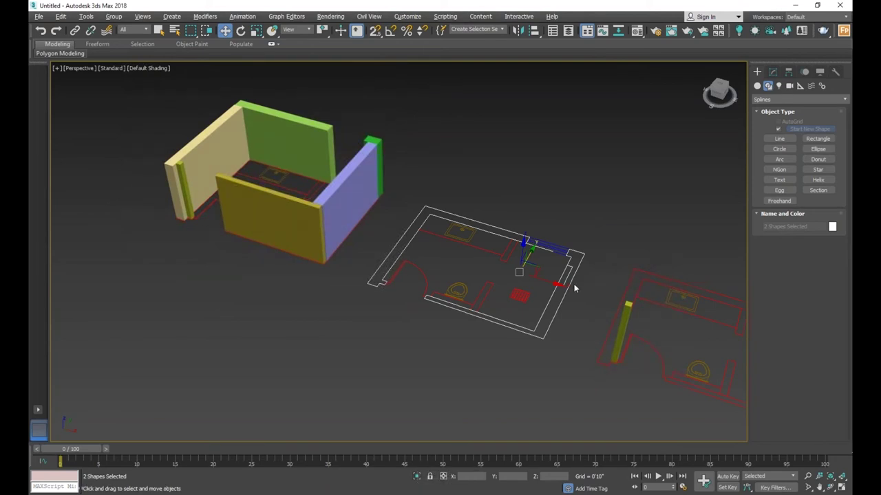
key(alt+q)
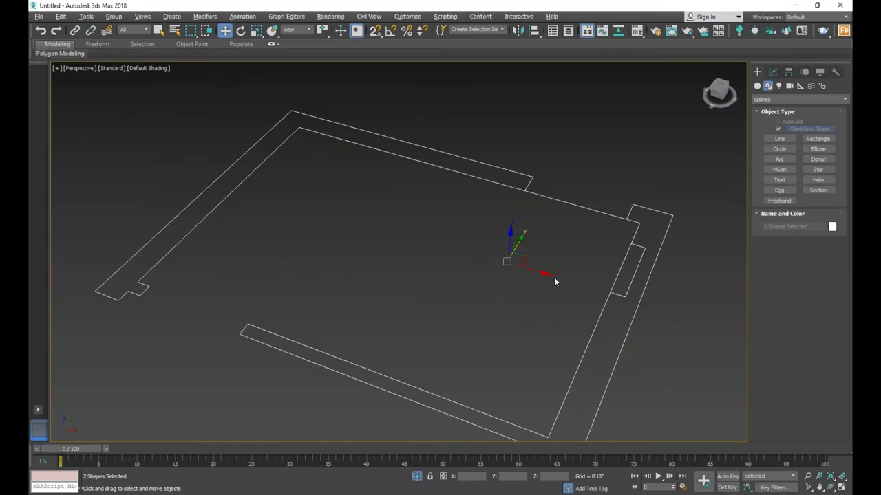
scroll(532, 267, down, 3)
scroll(530, 255, down, 2)
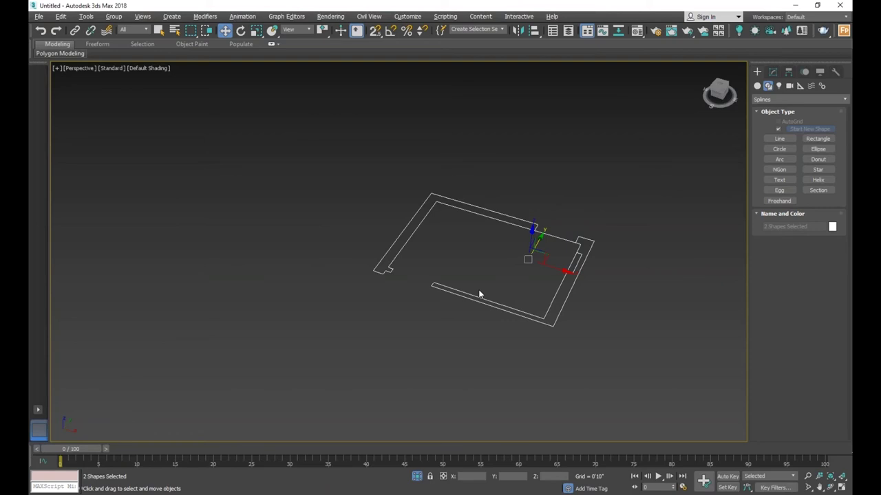
click(593, 242)
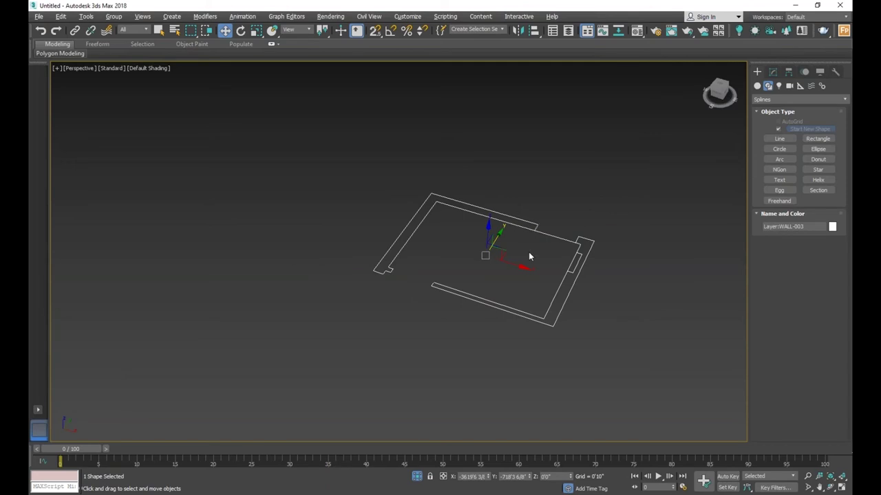
- Switch to the Top view and box-select both wall outlines
key(t)
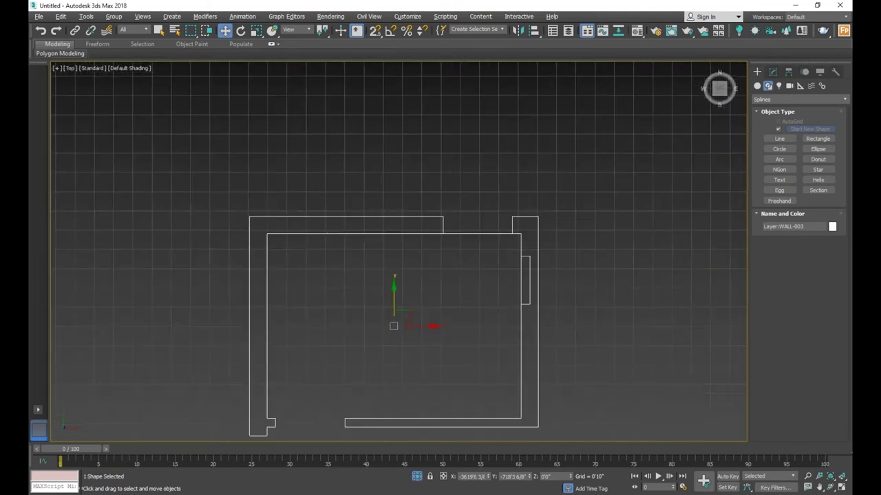
scroll(523, 289, down, 2)
scroll(527, 195, down, 2)
click(526, 207)
scroll(524, 218, down, 2)
scroll(507, 264, up, 1)
scroll(507, 263, up, 1)
drag(578, 191, 420, 324)
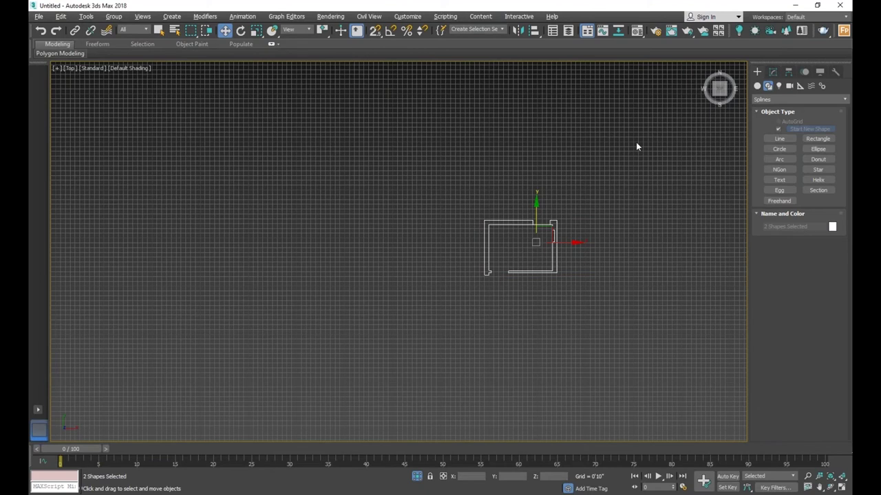
- Hide the viewport grid, clear the selection, and start the Line shape tool
key(g)
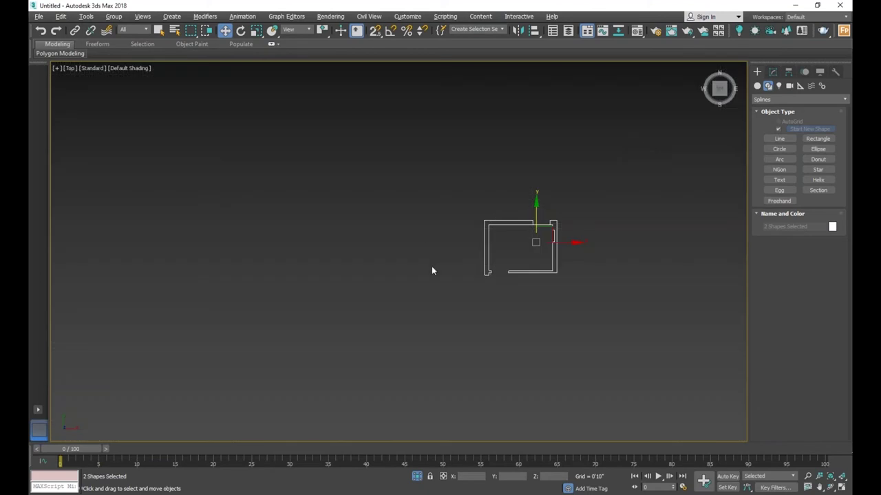
key(g)
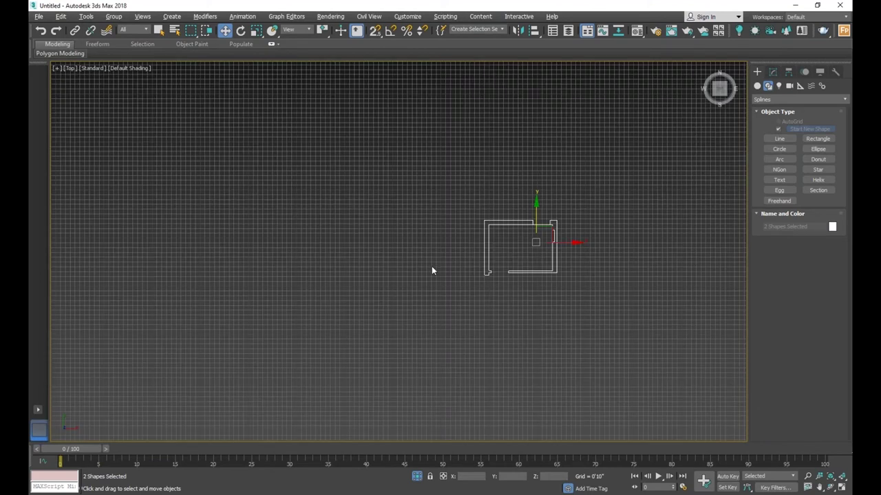
key(g)
scroll(474, 275, down, 1)
scroll(541, 241, up, 3)
scroll(580, 242, down, 3)
click(500, 257)
scroll(500, 257, up, 3)
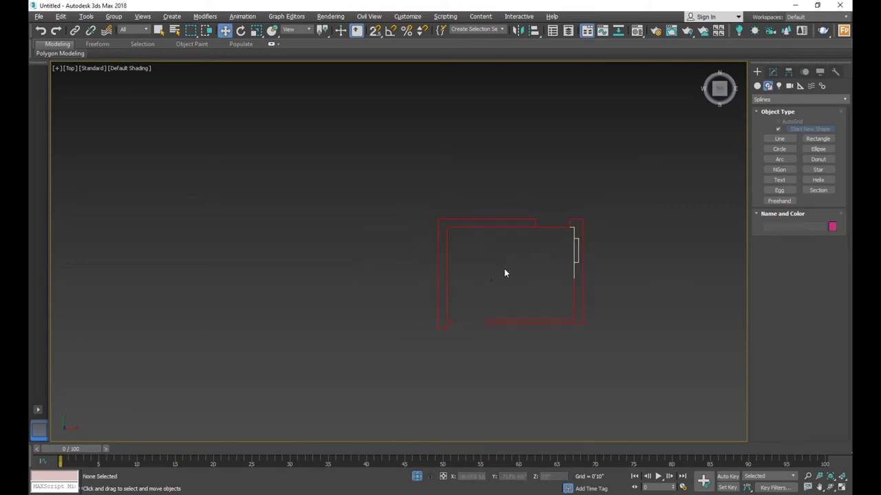
scroll(464, 297, up, 2)
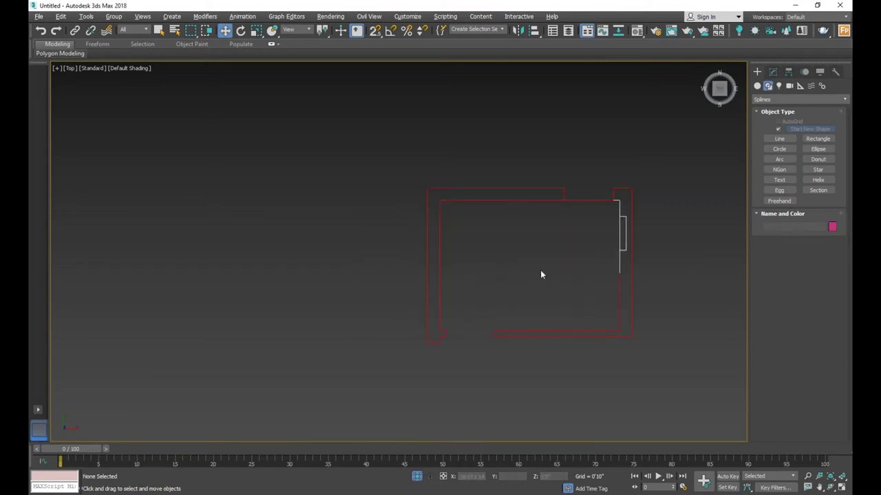
click(779, 138)
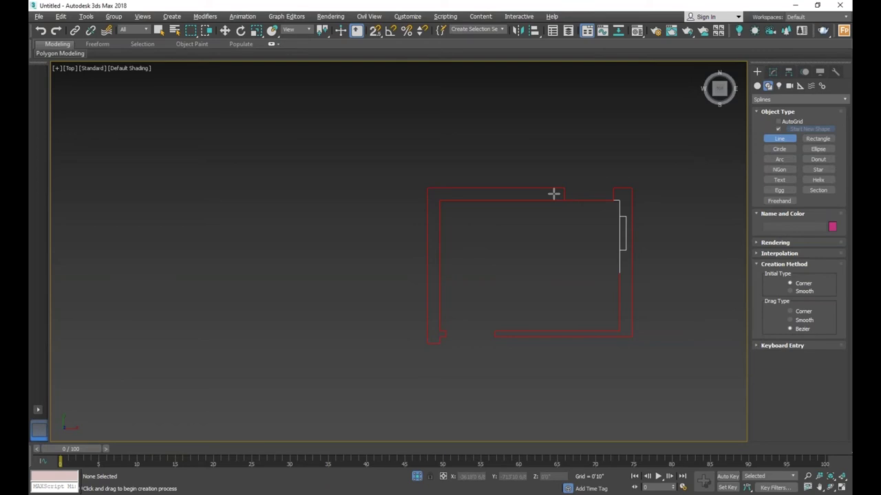
- Turn on 2.5 snaps and trace the top wall and the inner left wall face
key(s)
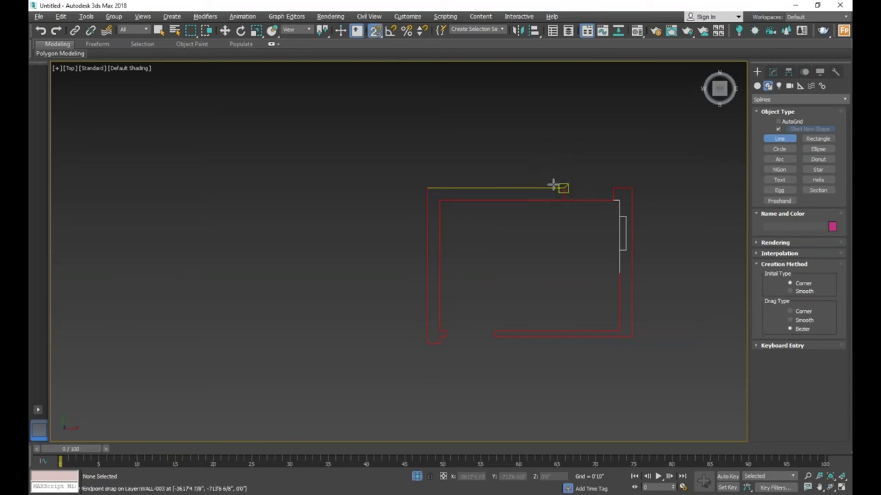
click(563, 188)
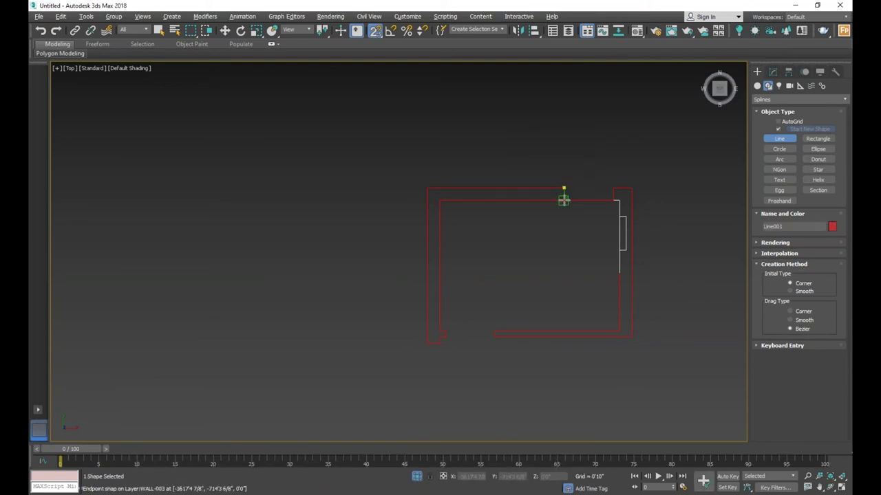
click(562, 199)
click(439, 201)
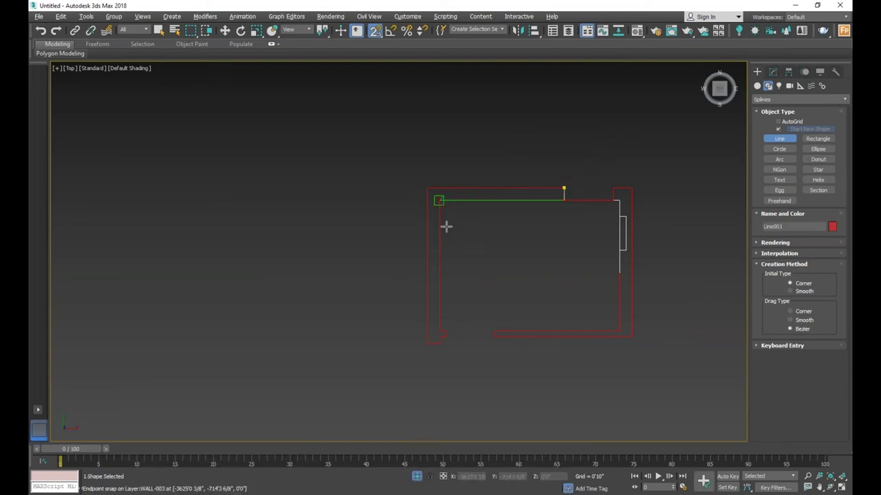
click(438, 329)
scroll(444, 324, up, 3)
- Trace the jog and outer edge of the left wall, closing the spline as Line001
click(457, 301)
click(456, 318)
click(438, 318)
click(439, 335)
click(404, 355)
scroll(406, 358, down, 3)
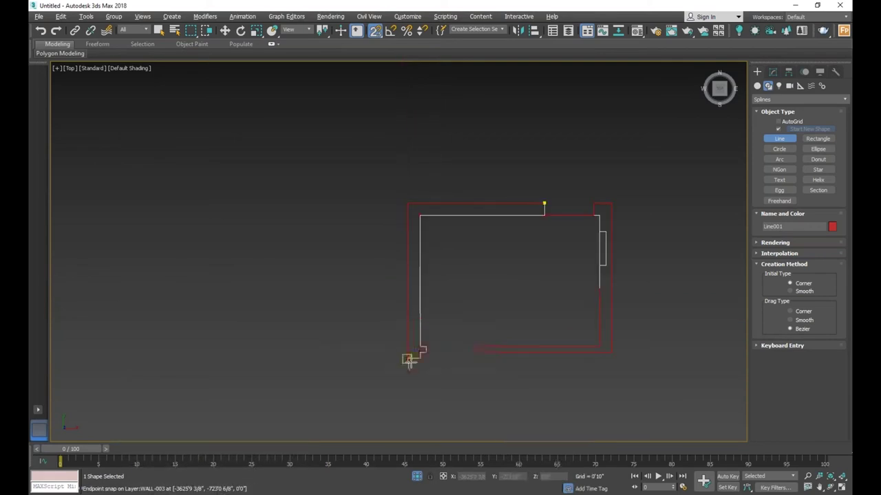
click(409, 204)
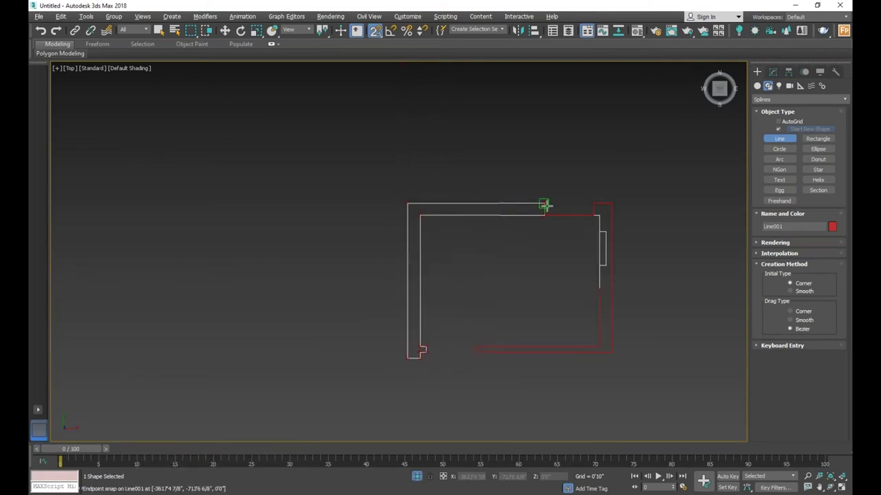
click(543, 204)
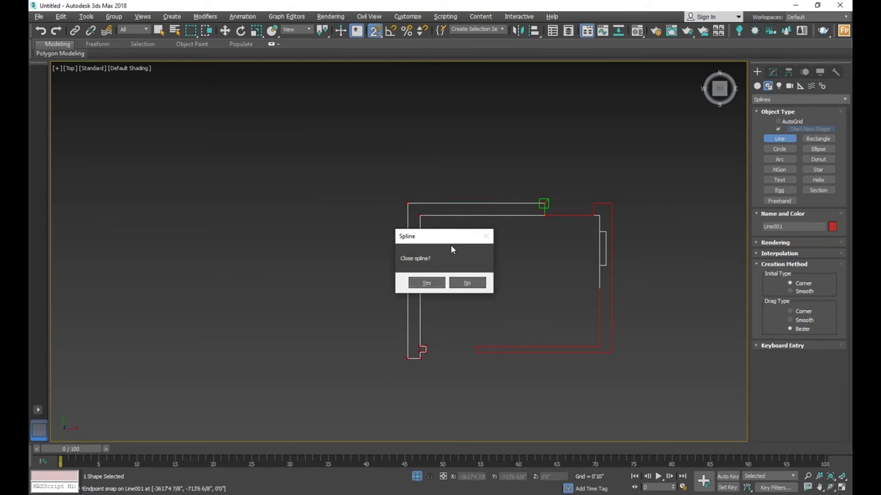
click(433, 285)
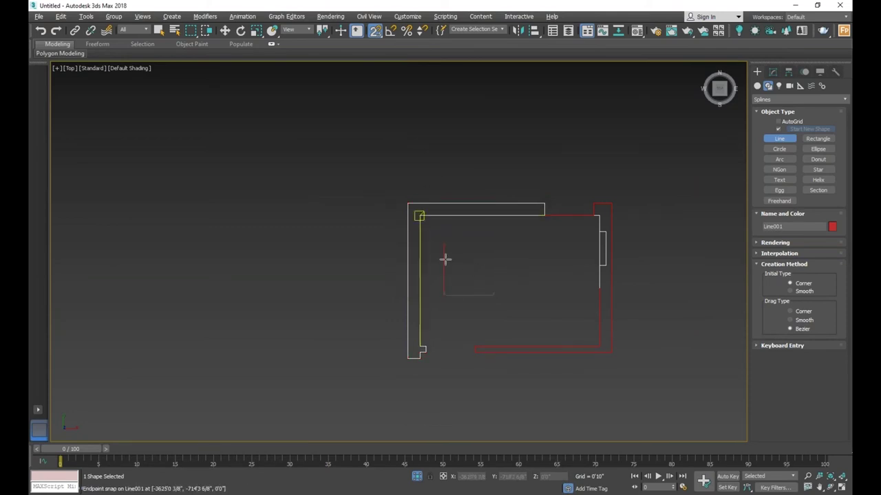
- Add a vertex at the top wall's corner and finish the current line
scroll(428, 231, down, 3)
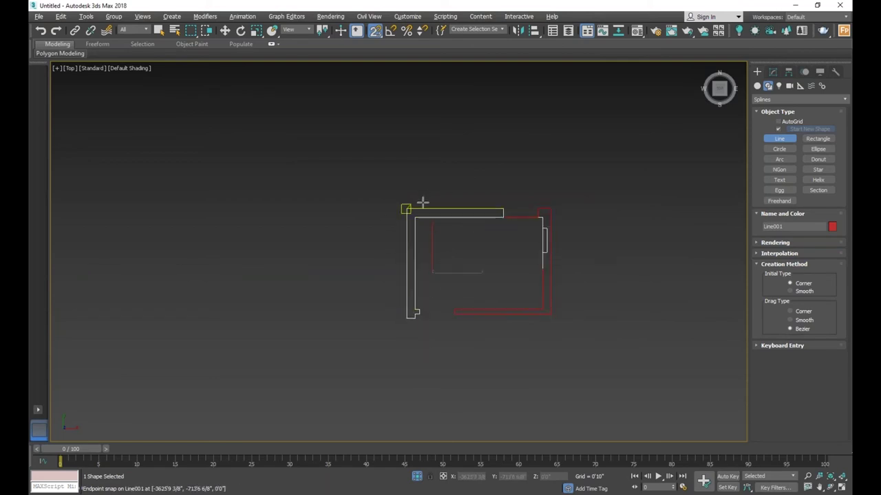
scroll(541, 218, up, 3)
scroll(538, 215, up, 2)
click(519, 189)
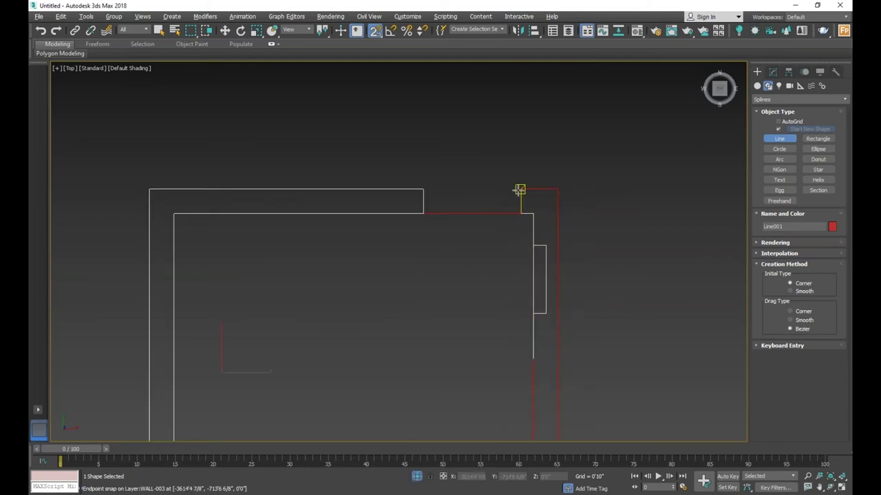
right_click(520, 190)
- Start a second line along the right wall, tracing its bottom corner and the window frame
click(520, 189)
click(558, 188)
scroll(549, 134, down, 2)
scroll(548, 136, down, 1)
click(551, 309)
scroll(415, 309, up, 3)
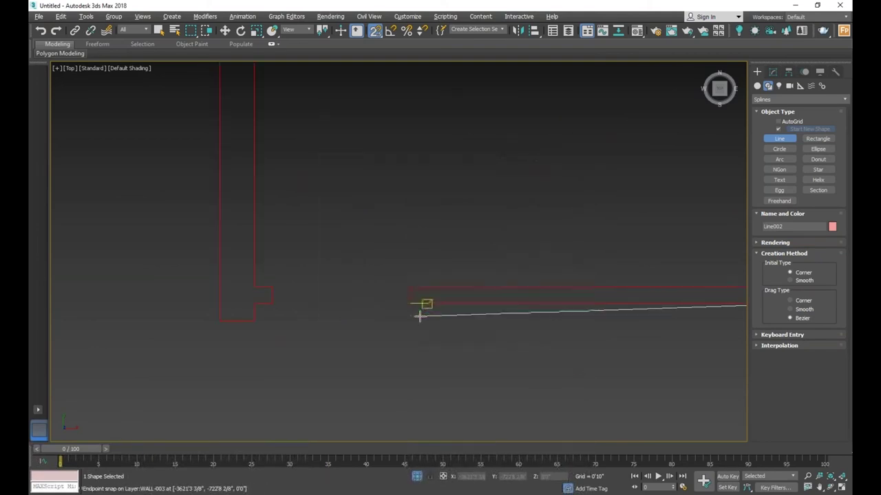
click(410, 302)
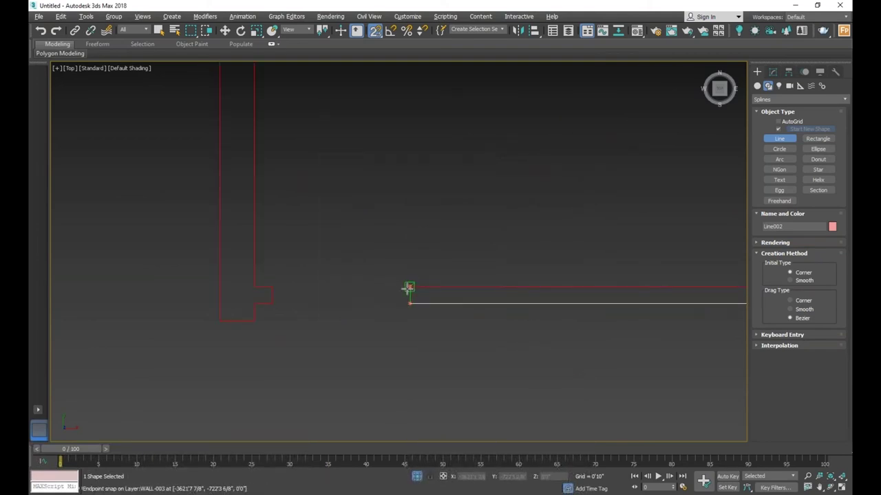
scroll(372, 327, down, 3)
click(566, 310)
scroll(582, 185, up, 3)
click(550, 202)
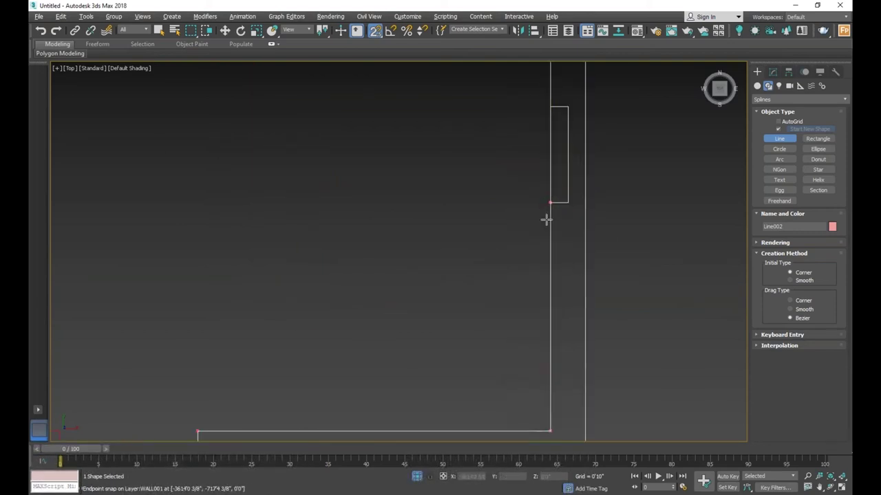
click(568, 202)
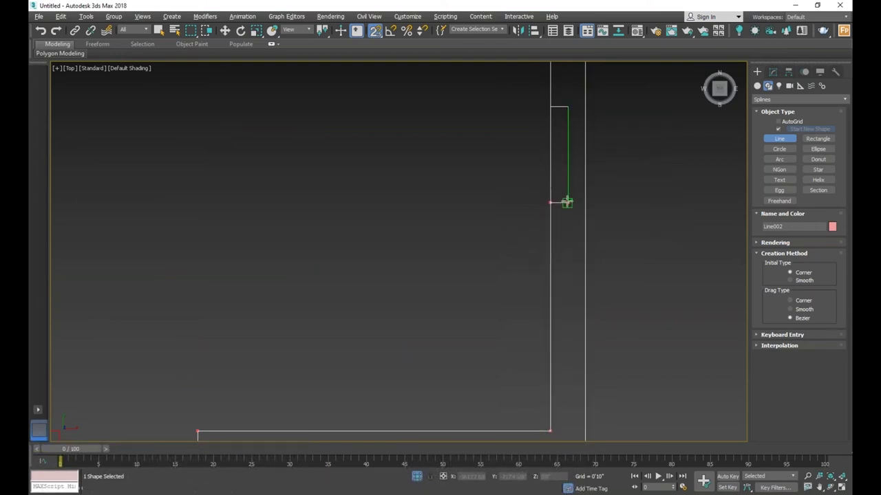
click(568, 106)
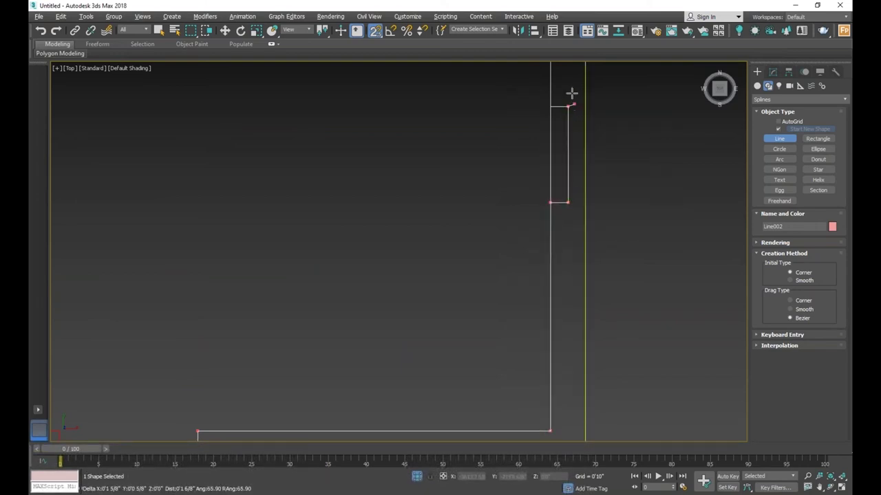
click(552, 107)
- Trace the remaining right-wall corners and close the outline as Line002
scroll(514, 295, down, 2)
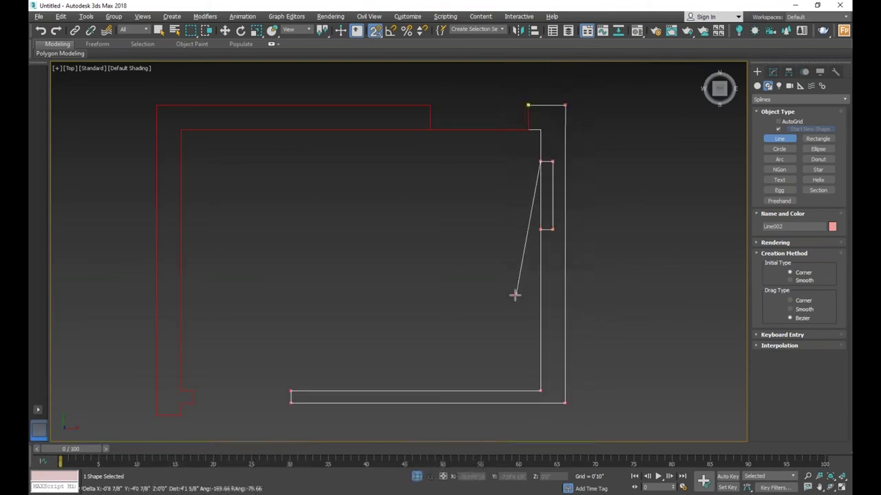
scroll(549, 159, up, 4)
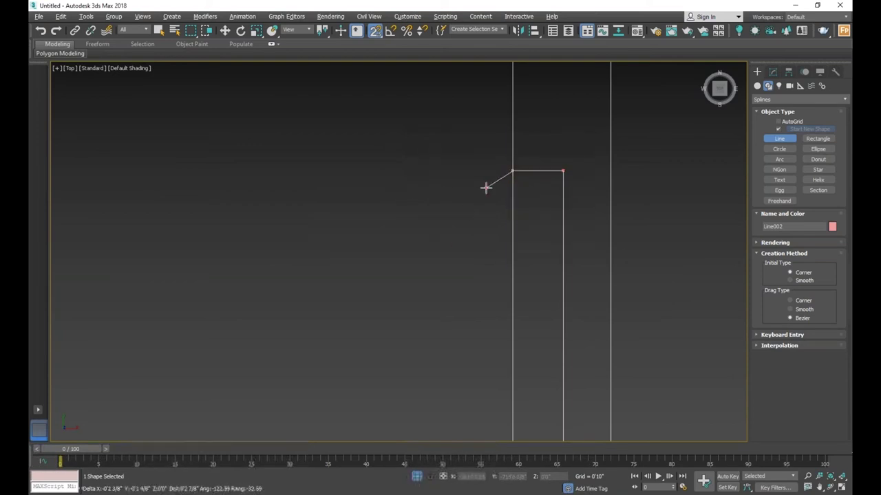
scroll(545, 180, down, 1)
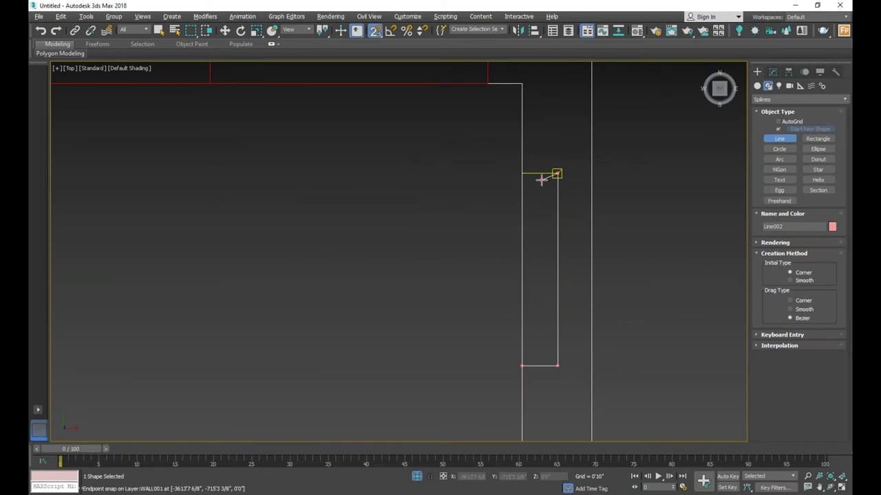
click(556, 174)
scroll(512, 281, down, 3)
scroll(478, 275, down, 3)
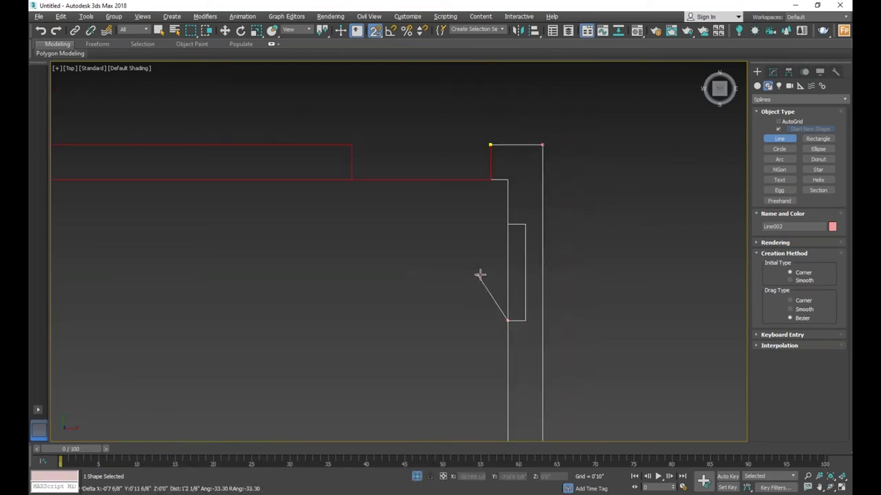
click(525, 319)
click(524, 225)
click(508, 224)
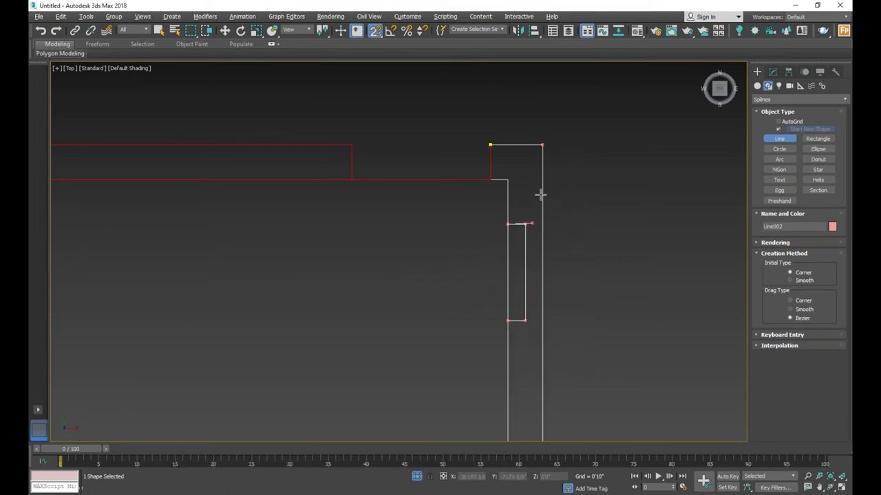
click(507, 180)
click(489, 145)
key(Return)
scroll(485, 149, down, 2)
scroll(485, 150, down, 2)
- Select both traced outlines and trial-drag a copy downward, cancelling each attempt
key(w)
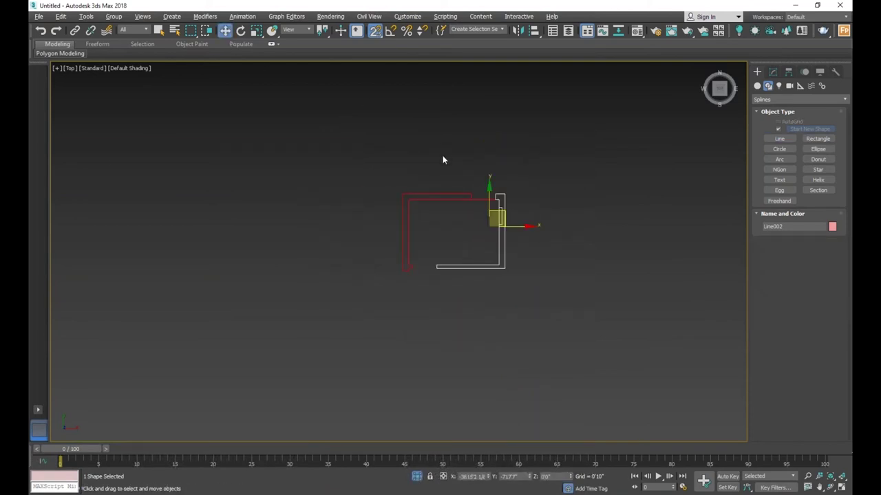
click(424, 197)
ctrl+click(496, 240)
scroll(472, 230, down, 2)
shift+drag(460, 200, 442, 295)
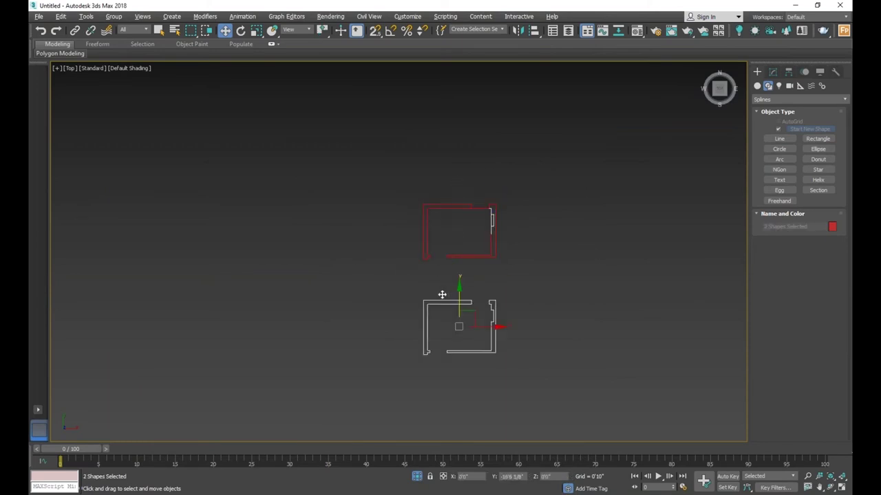
right_click(548, 271)
shift+drag(459, 205, 459, 313)
right_click(461, 274)
shift+drag(458, 198, 460, 282)
right_click(459, 282)
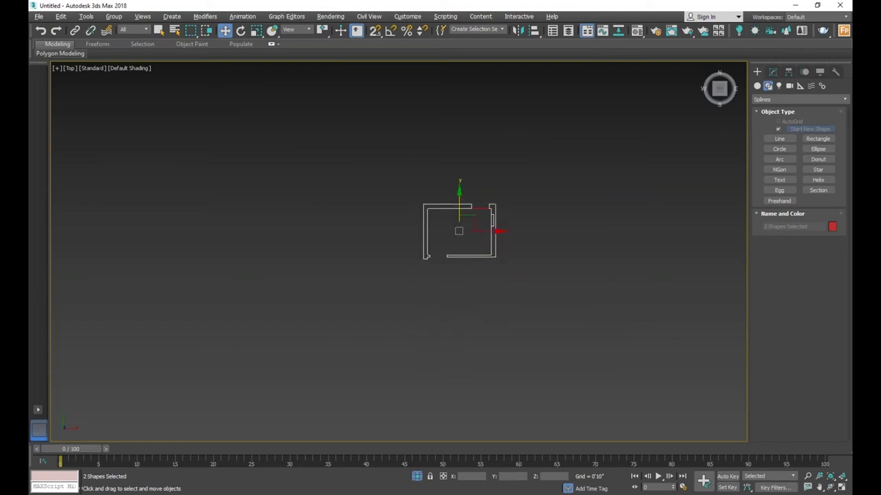
scroll(481, 229, down, 2)
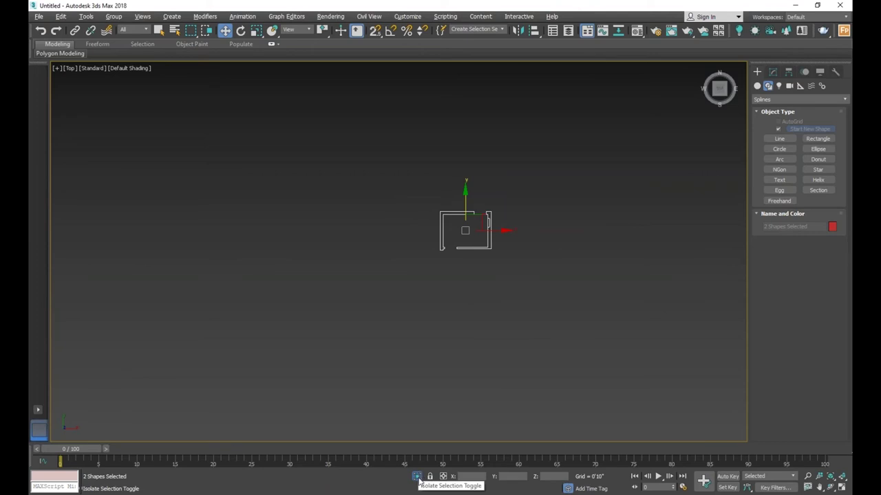
- End isolation to show all three plans and place a copy of both outlines below the middle plan
click(418, 479)
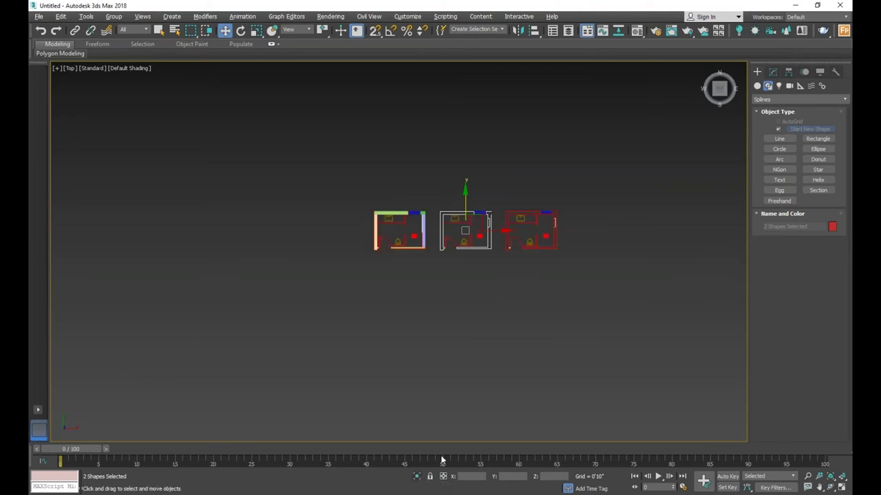
scroll(458, 232, up, 3)
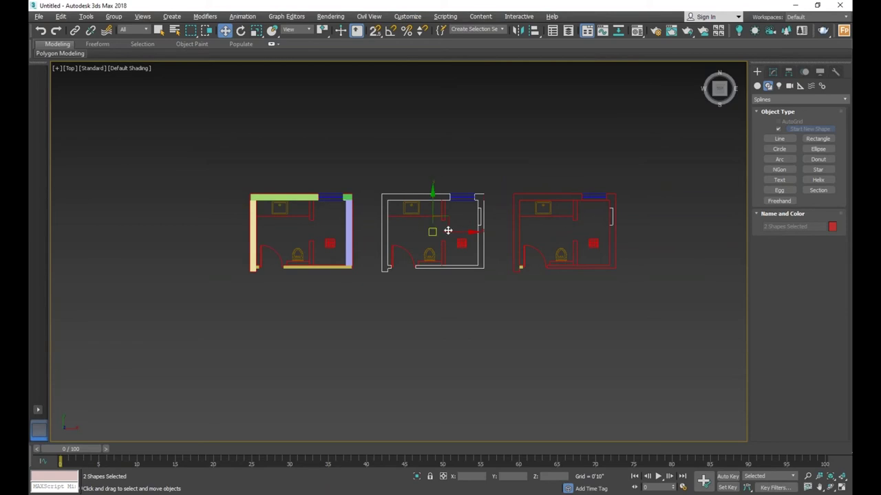
scroll(448, 230, up, 3)
drag(406, 199, 405, 275)
right_click(406, 276)
drag(403, 211, 409, 306)
right_click(405, 297)
drag(401, 203, 413, 311)
right_click(412, 311)
scroll(411, 226, down, 5)
mouse_move(413, 198)
shift+mouse_down()
mouse_move(413, 273)
mouse_move(375, 358)
shift+mouse_up()
click(471, 346)
click(417, 293)
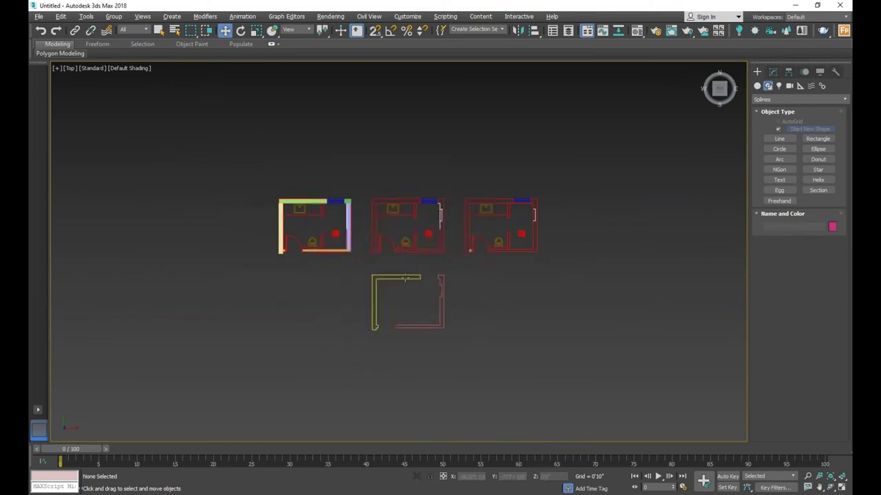
click(409, 278)
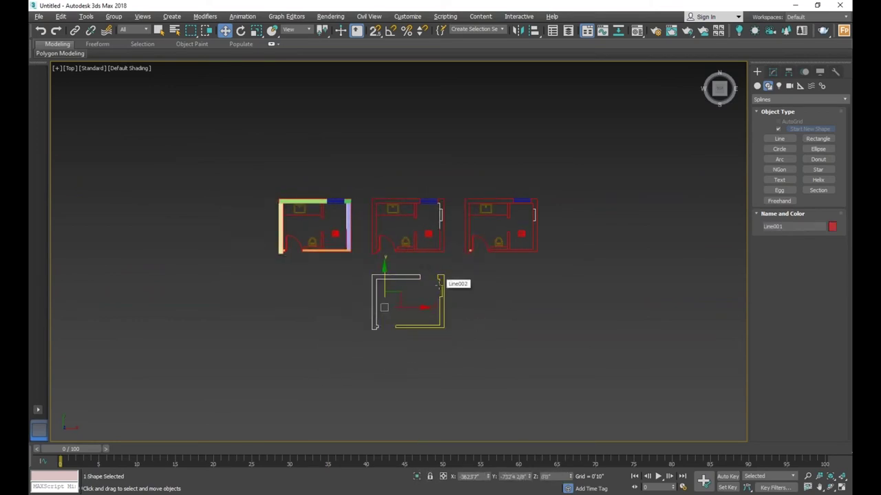
- Rename the L-shaped outline Line001 to 'a' in the Modify panel name field
click(439, 283)
click(411, 277)
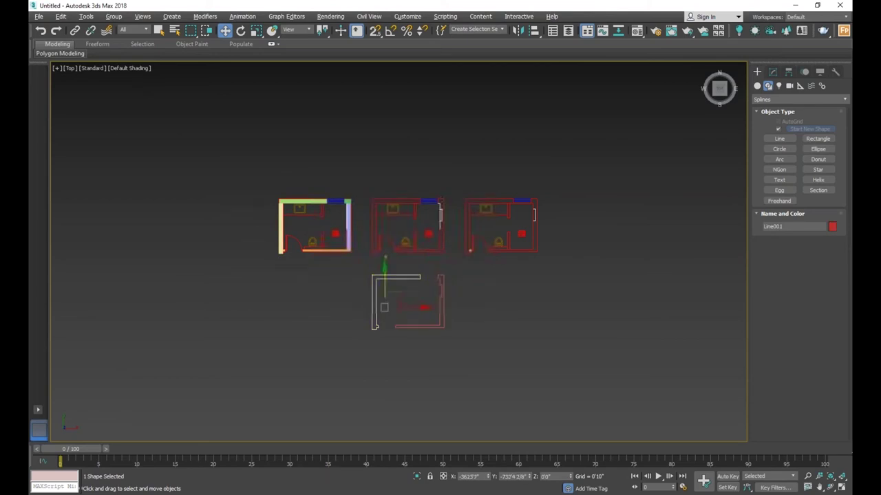
click(771, 72)
click(543, 309)
click(412, 277)
double_click(788, 88)
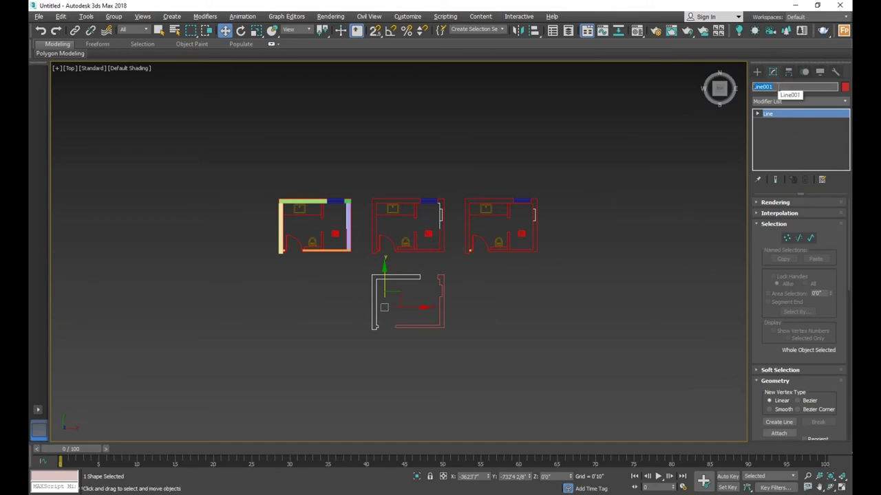
click(575, 263)
- Select the right wall piece 'b' to check its name, then reselect outline 'a'
click(444, 318)
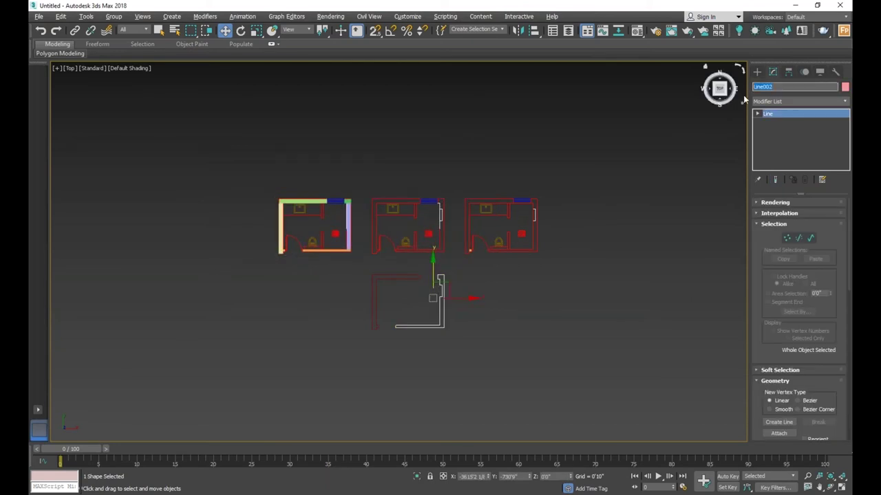
click(599, 310)
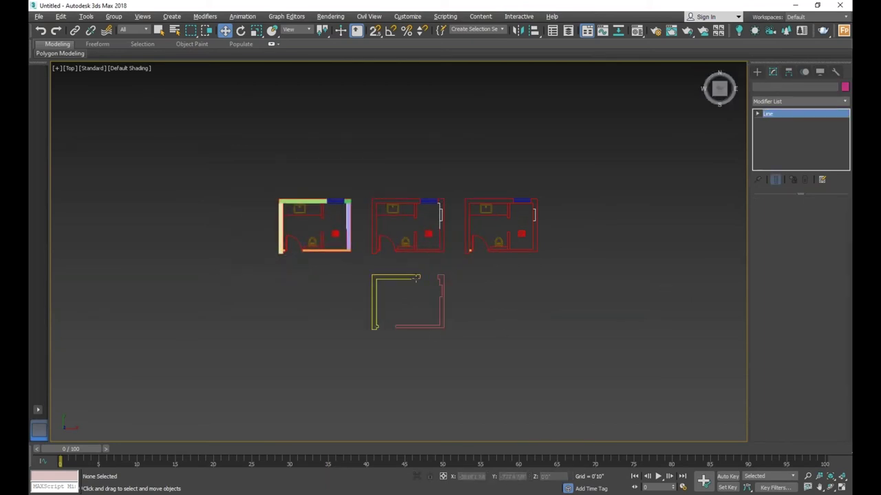
click(416, 278)
click(441, 279)
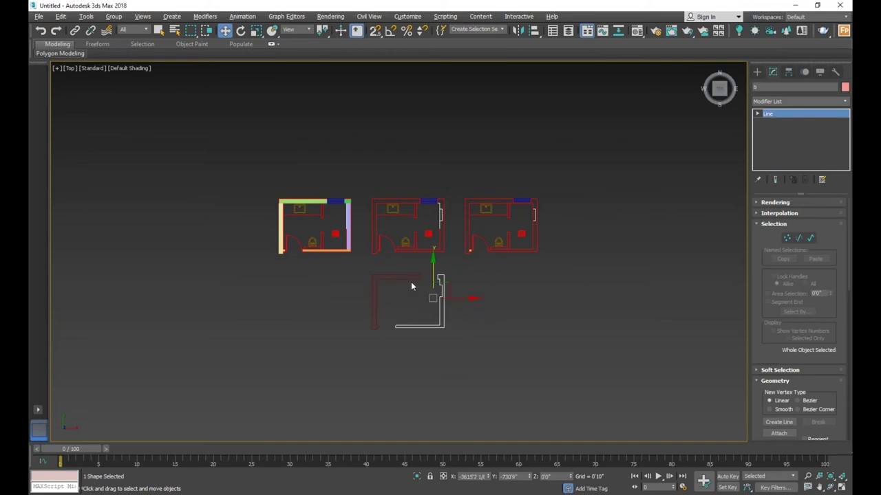
click(373, 321)
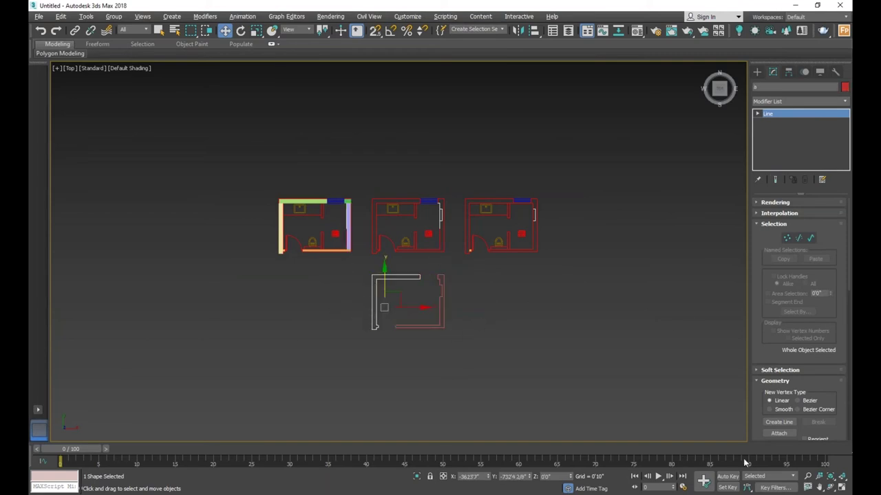
click(831, 487)
- Orbit the viewport into a 3D view of the walls, then return to Select and Move
drag(426, 315, 406, 257)
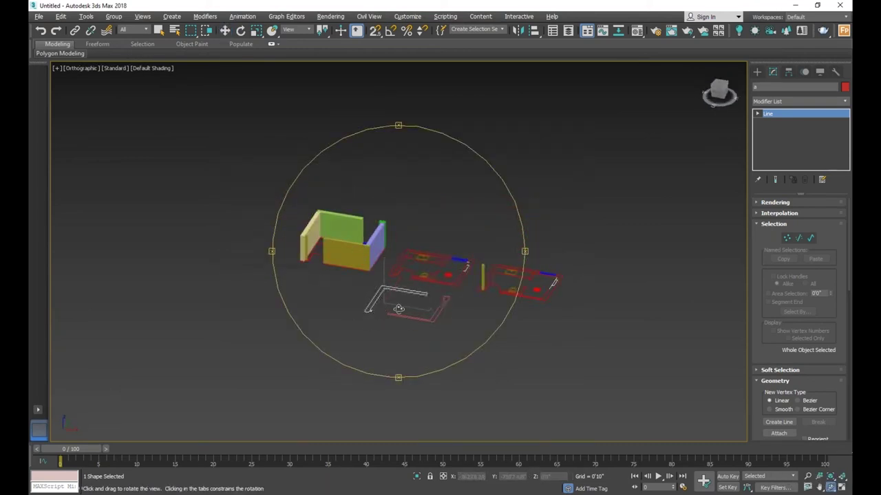
drag(399, 309, 412, 306)
click(225, 30)
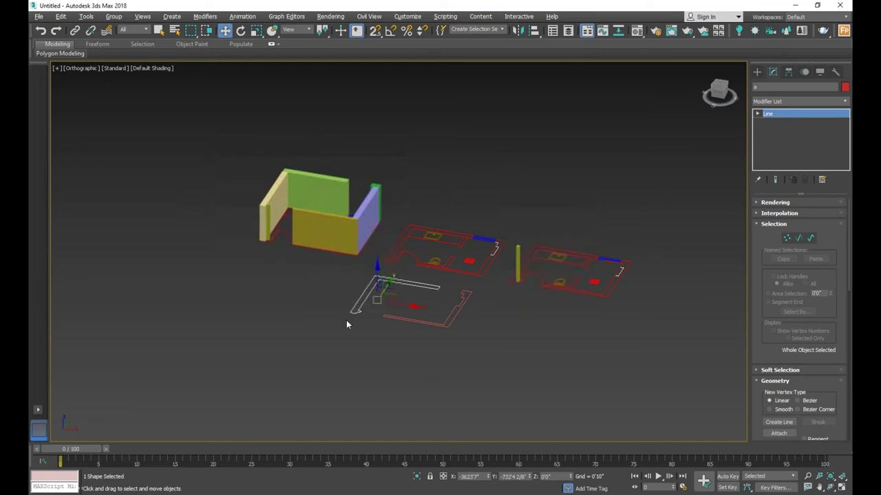
- Browse the Modifier List for outline 'a' without adding any modifier
click(789, 102)
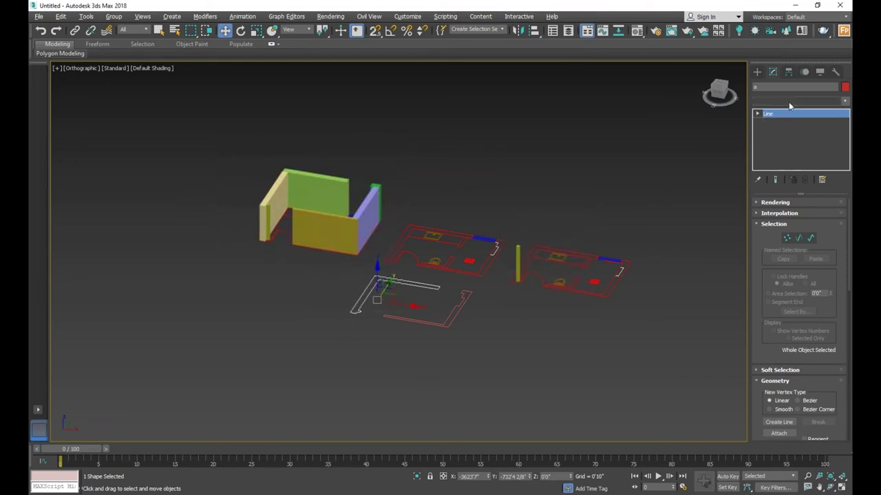
click(775, 101)
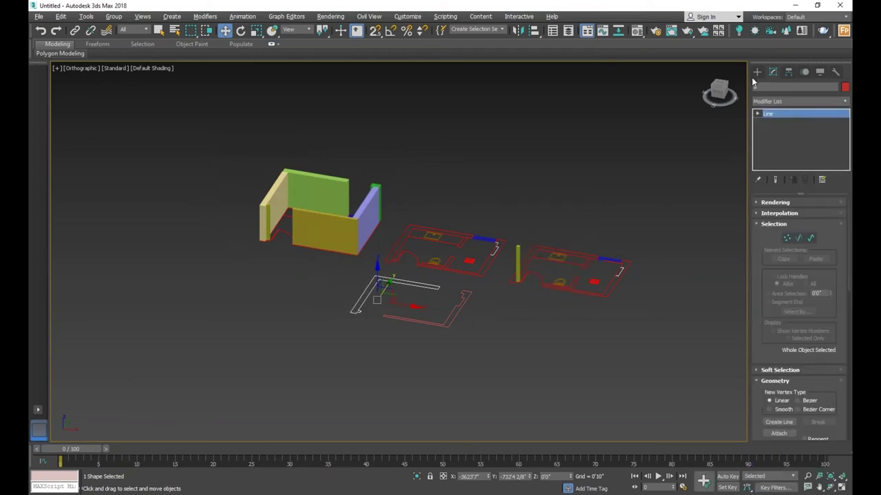
click(782, 102)
click(782, 102)
click(783, 102)
click(782, 101)
click(782, 101)
click(782, 102)
- Add an Extrude modifier to outline 'a' with Amount 5'0"
click(797, 102)
key(e)
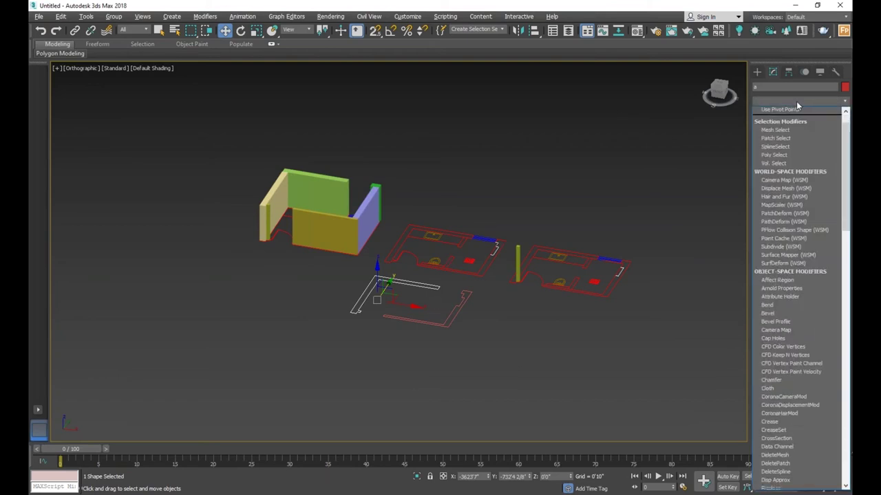
key(e)
key(e)
key(e)
key(e)
key(e)
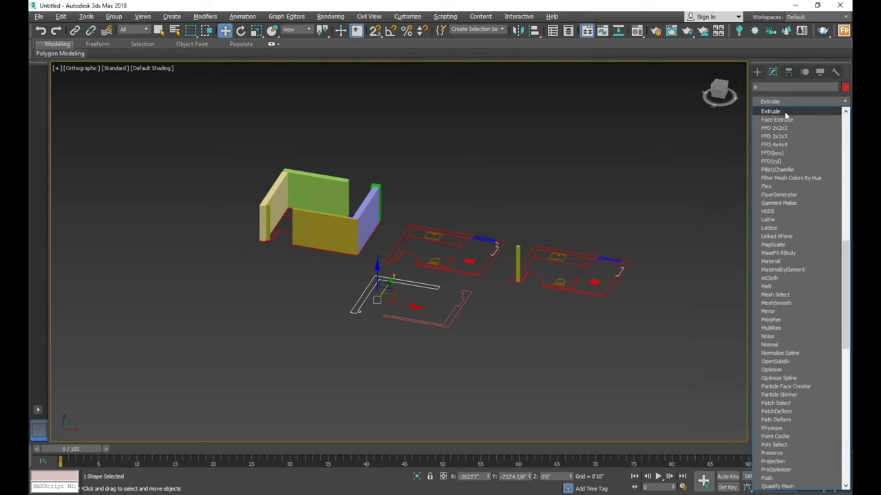
click(785, 111)
scroll(344, 303, up, 2)
double_click(806, 216)
text(5)
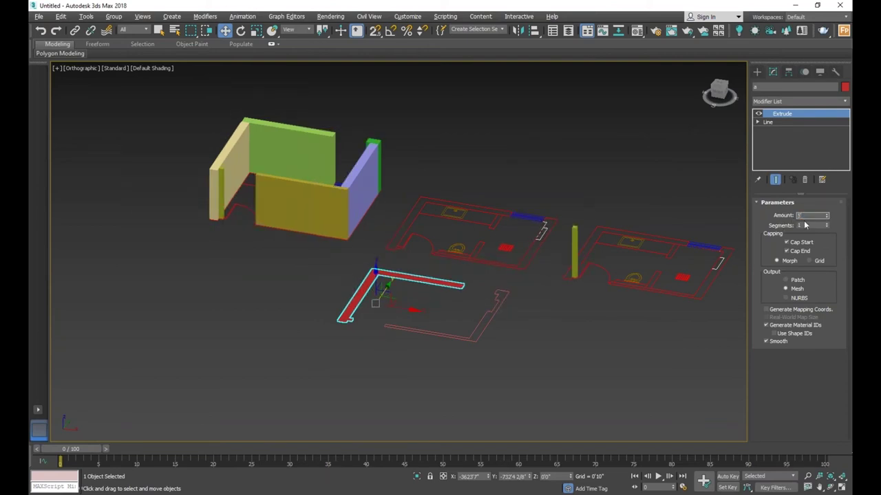
key(Tab)
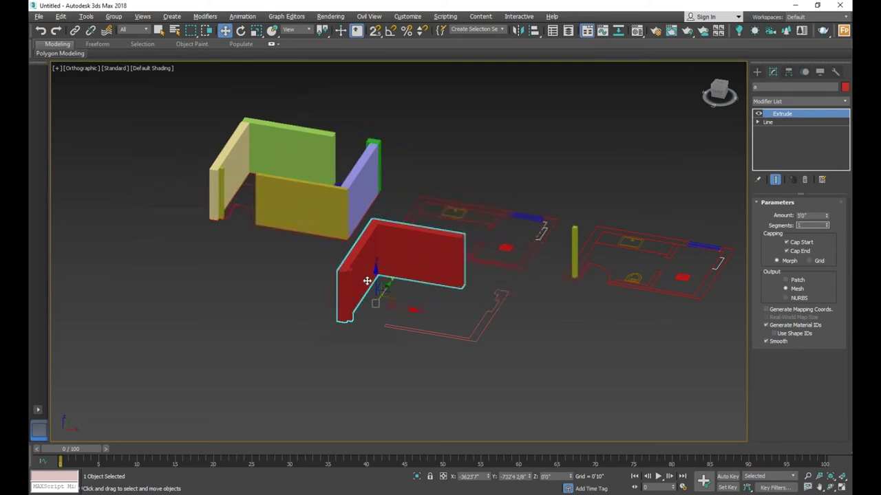
- Orbit the view to inspect the extruded L-shaped wall in 3D
scroll(344, 305, up, 3)
scroll(344, 305, down, 3)
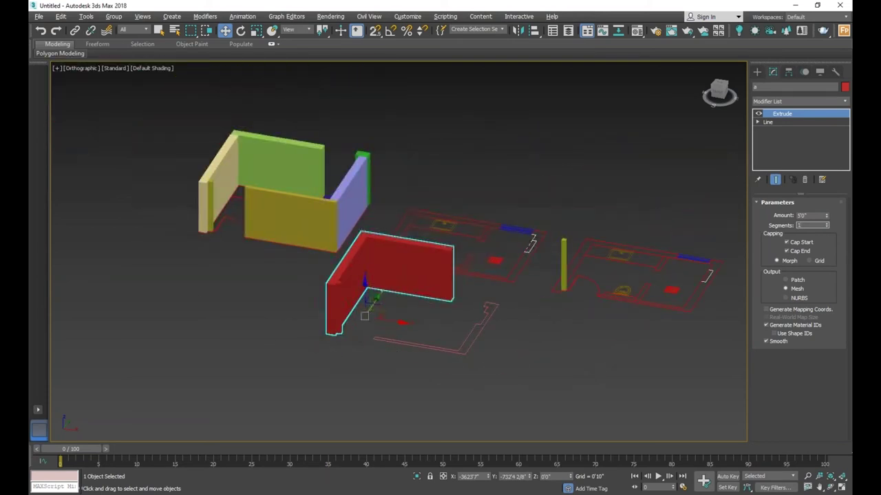
click(422, 311)
click(437, 280)
alt+middle_drag(437, 280, 429, 299)
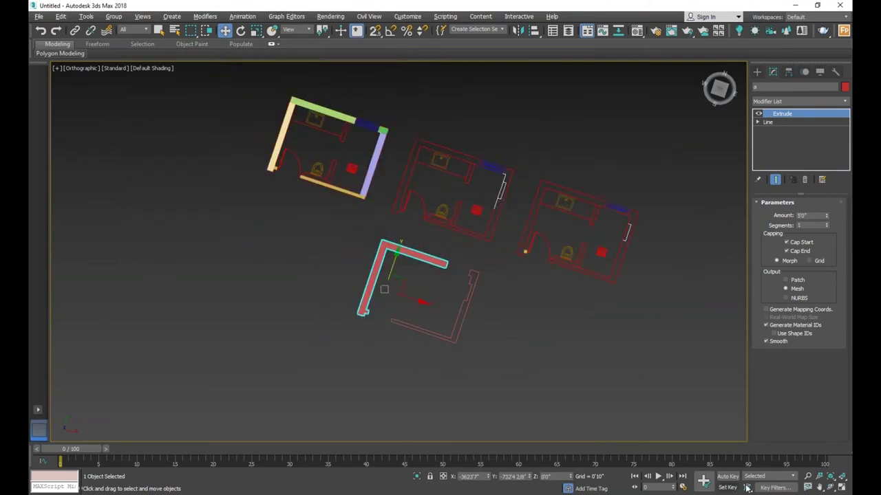
click(831, 487)
drag(399, 291, 405, 244)
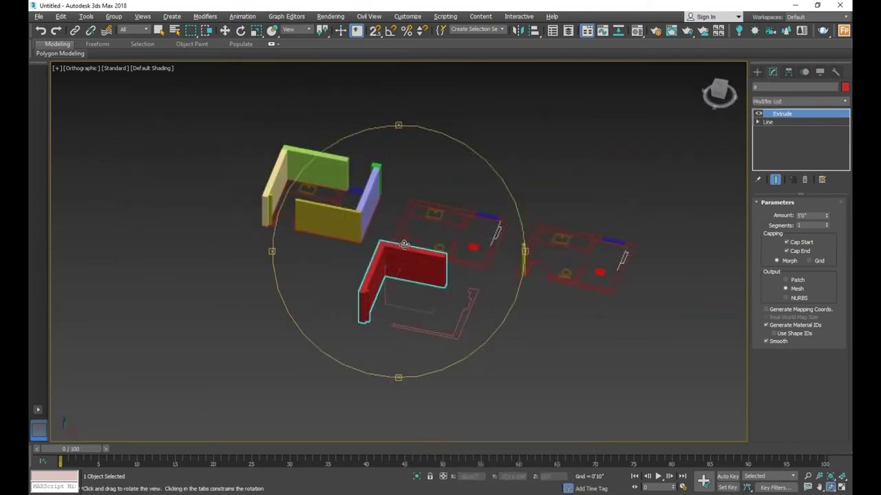
click(228, 31)
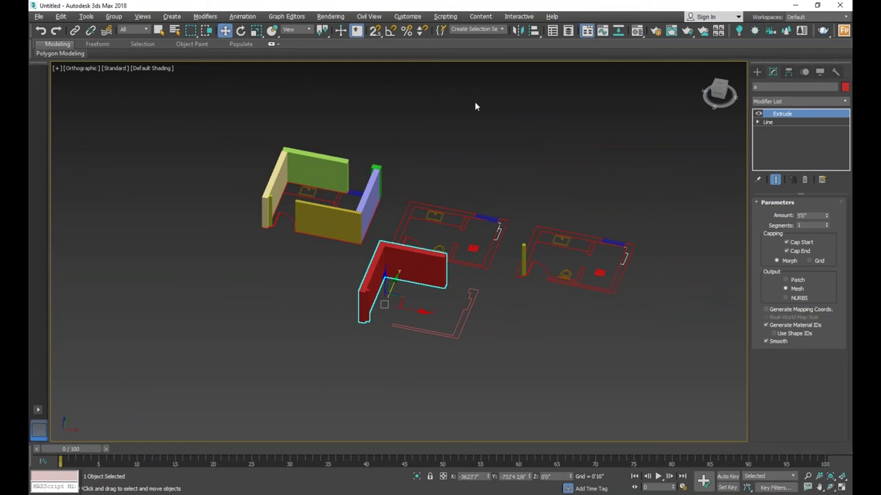
- Select flat outline b and browse the modifier list and spline creation options
click(470, 313)
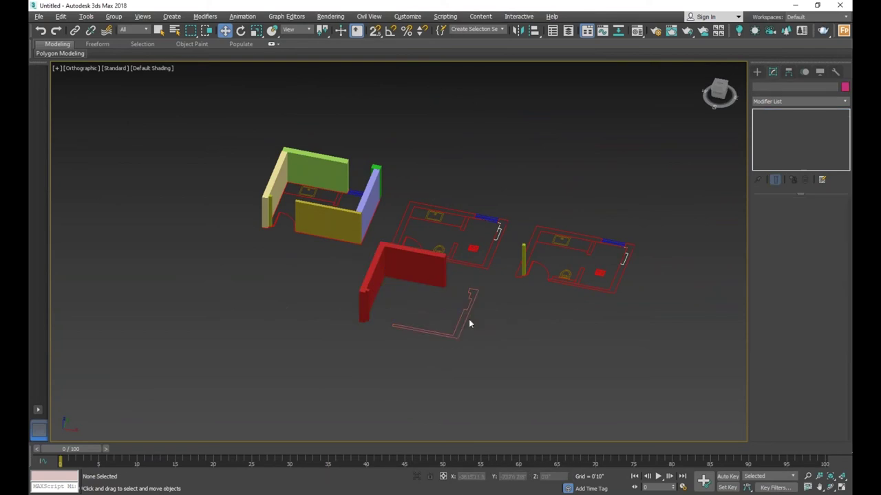
click(786, 102)
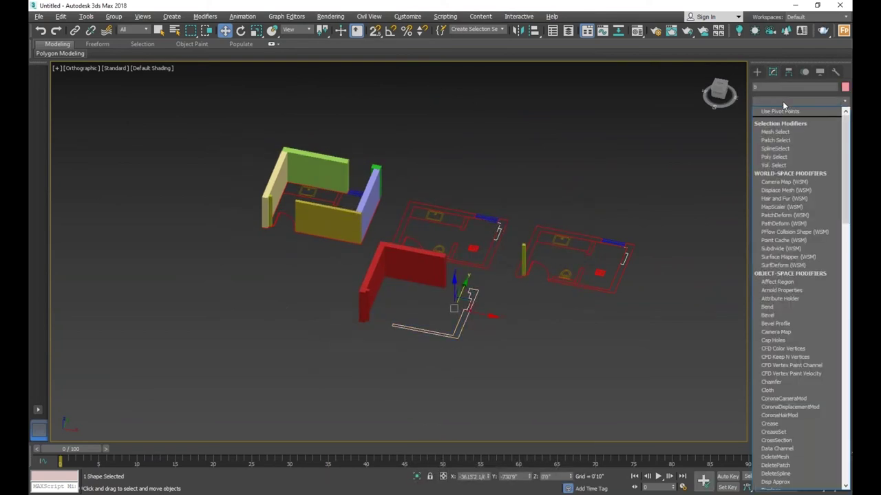
click(756, 71)
click(756, 72)
click(479, 393)
click(452, 334)
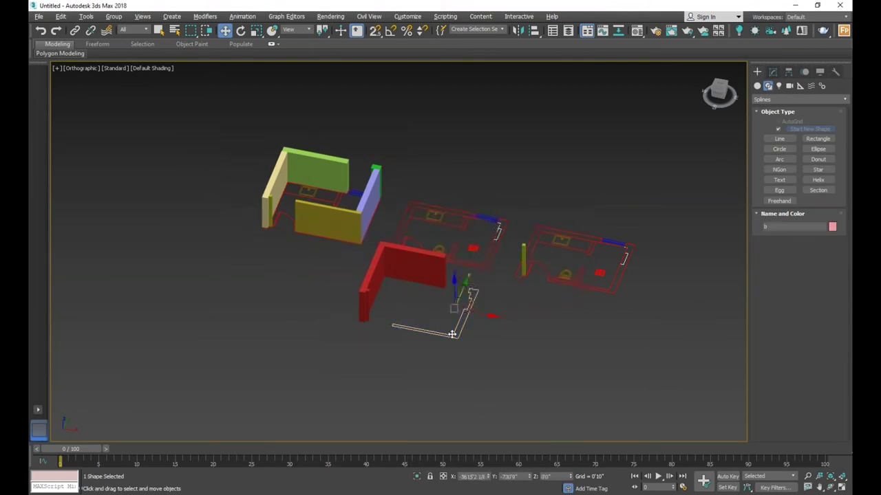
click(772, 77)
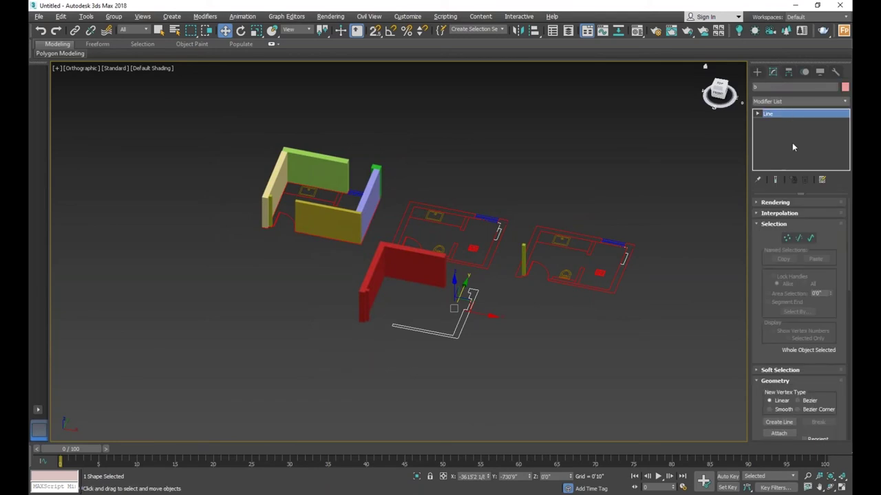
click(811, 101)
click(554, 328)
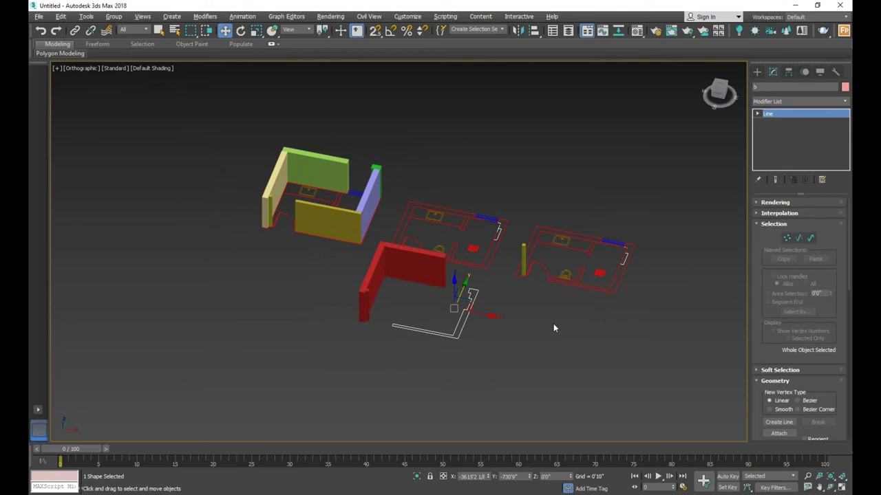
click(554, 327)
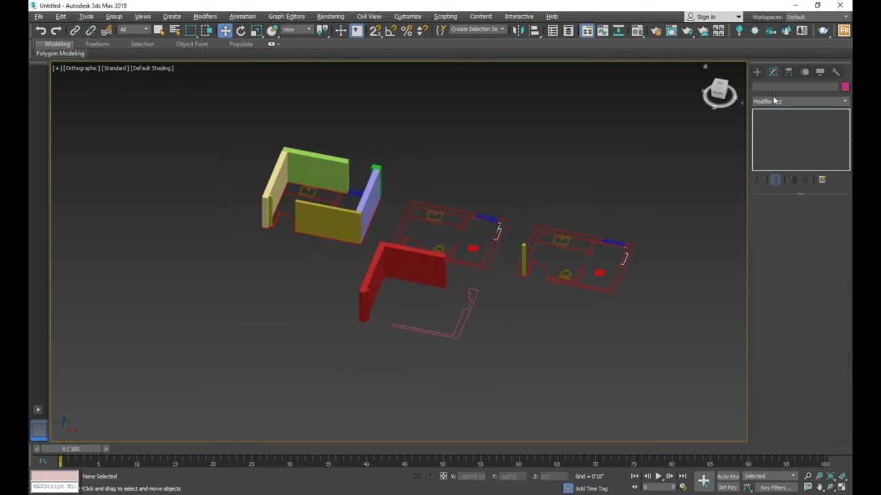
click(774, 101)
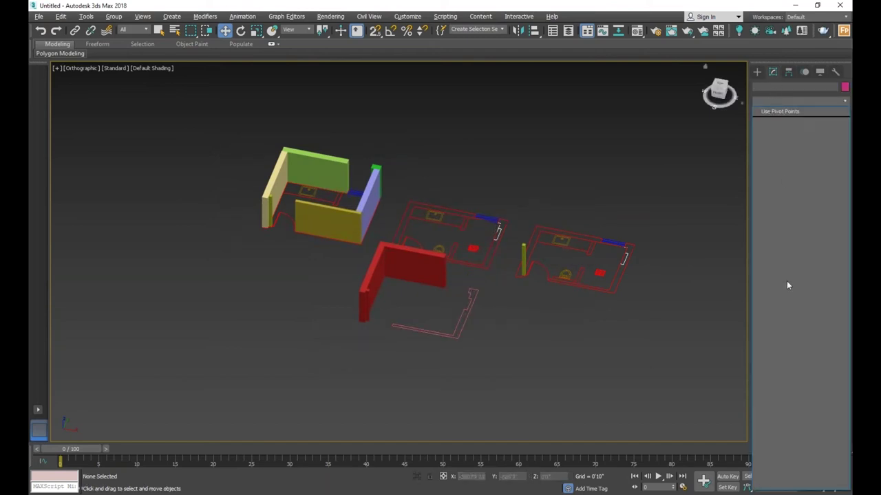
click(577, 326)
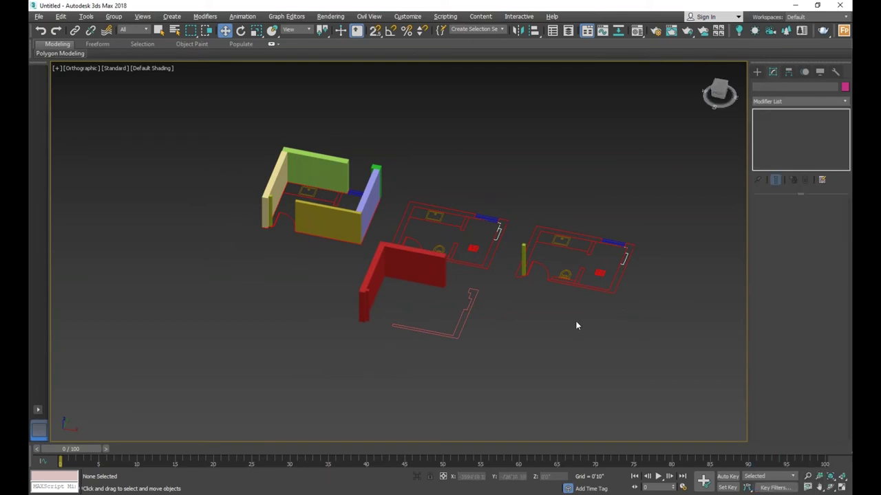
- Add an Extrude modifier to the L-shaped line outline
click(472, 295)
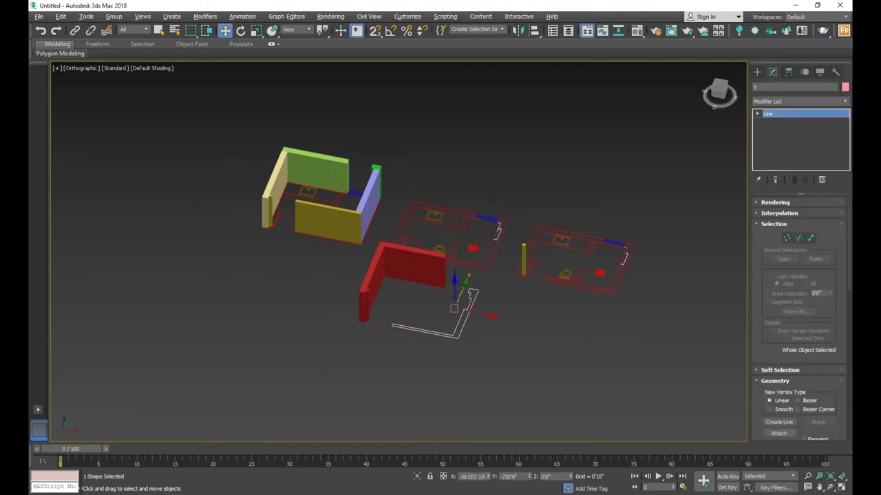
click(787, 101)
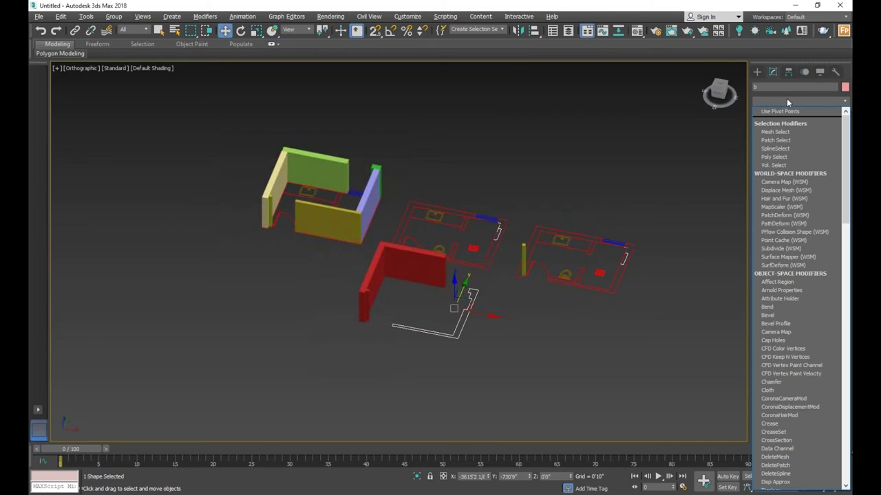
text(ex)
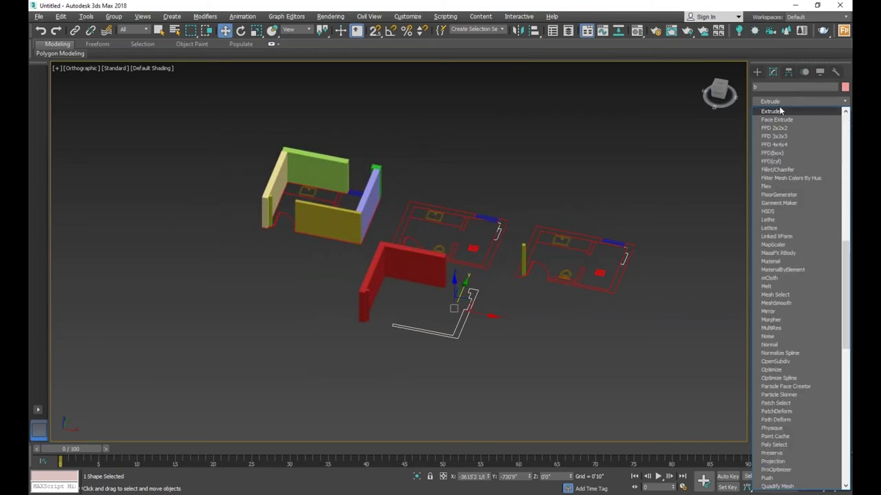
click(780, 112)
- Remove the extrusion from the pink wall
click(499, 354)
click(411, 270)
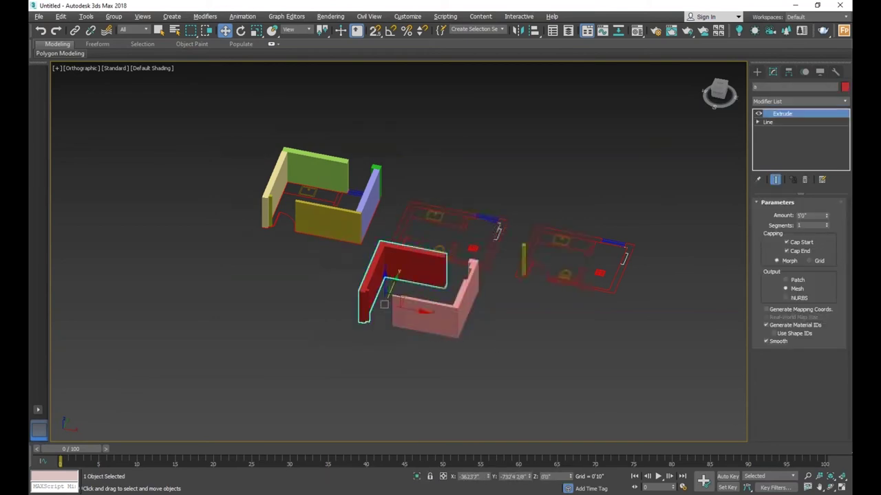
click(489, 300)
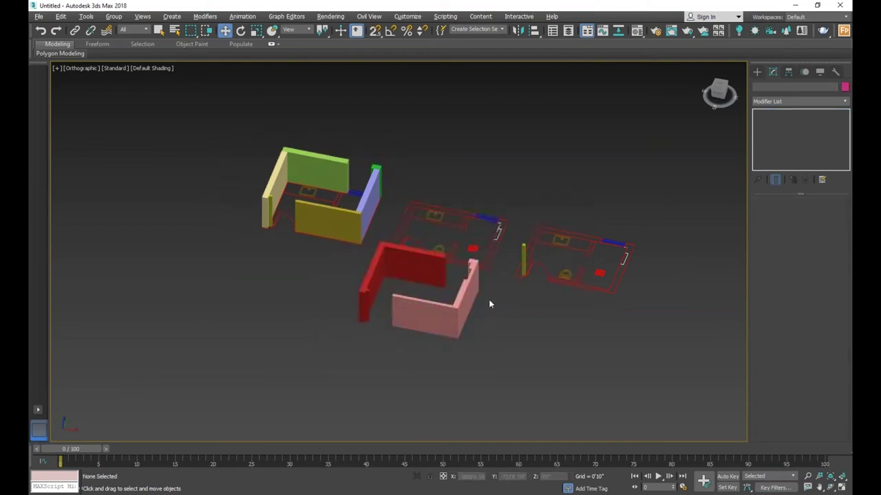
click(425, 282)
click(459, 310)
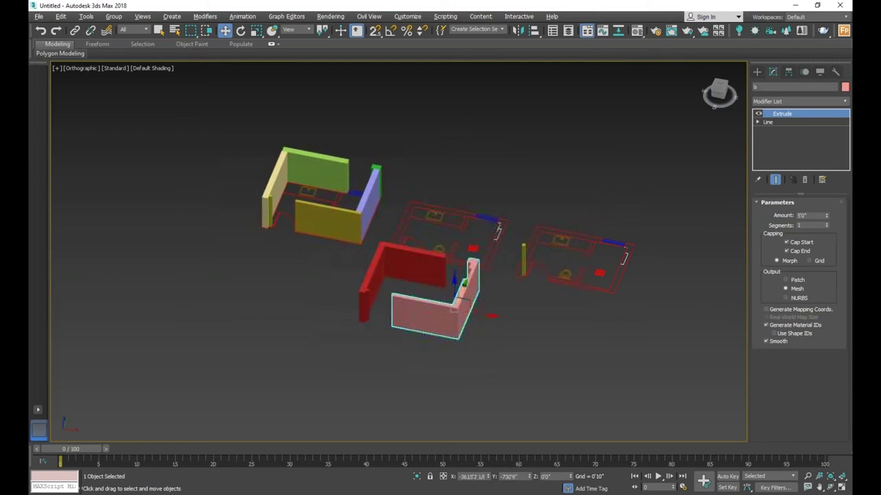
click(805, 180)
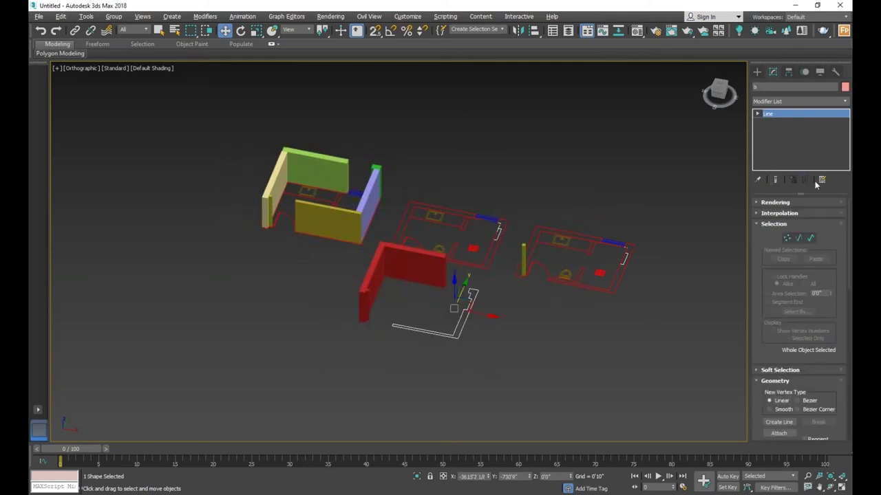
- Copy the red wall's Extrude modifier and paste it onto the flat line
click(402, 268)
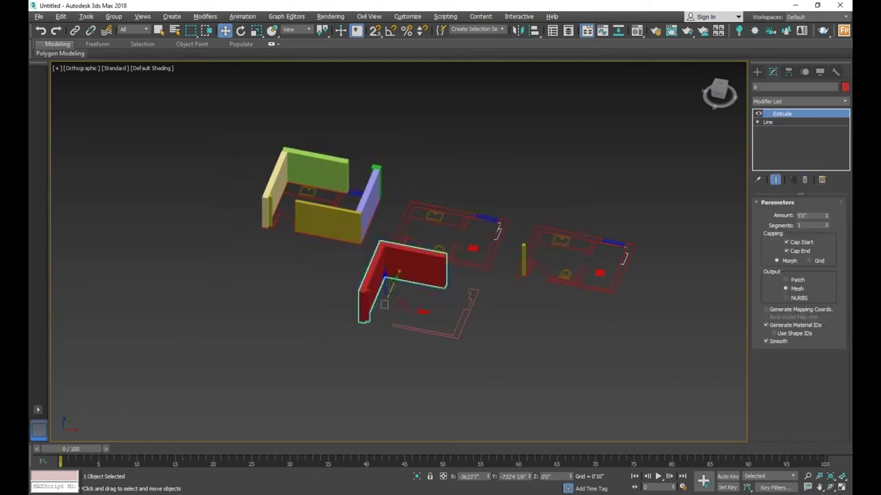
right_click(799, 119)
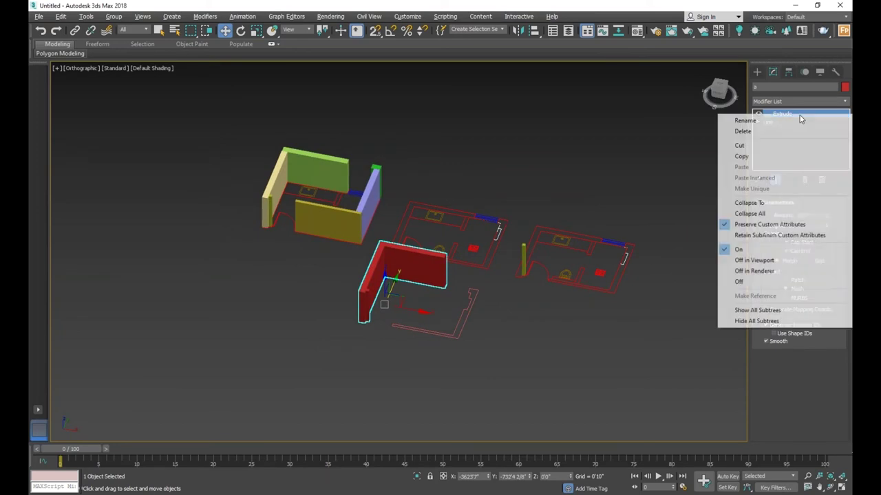
click(776, 157)
click(475, 306)
right_click(802, 122)
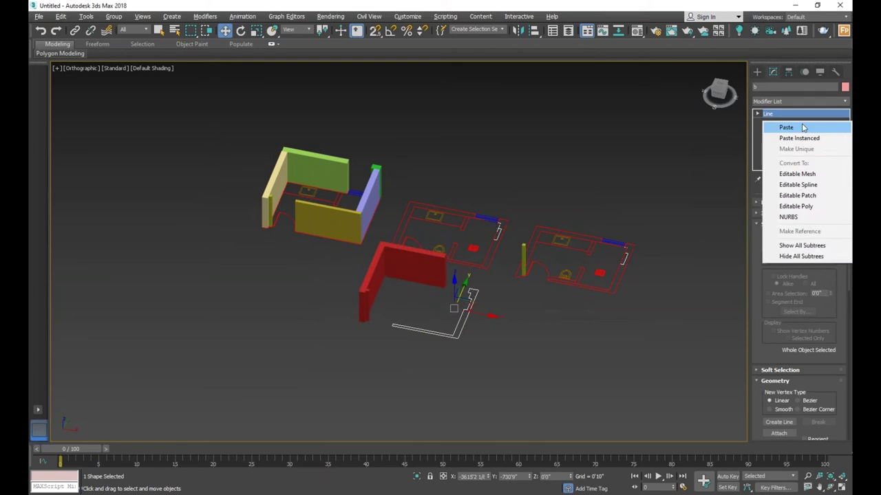
click(804, 126)
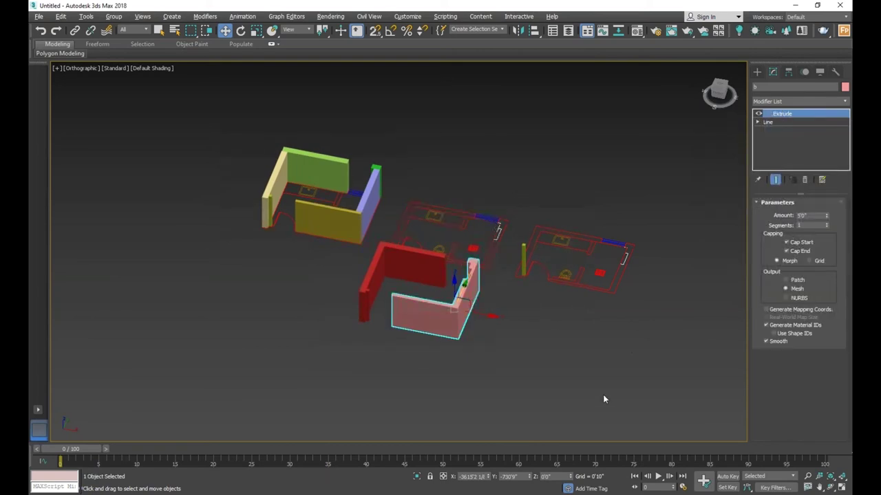
- Delete the Extrude modifier from the red wall and select the flat outline
click(804, 180)
key(ctrl+z)
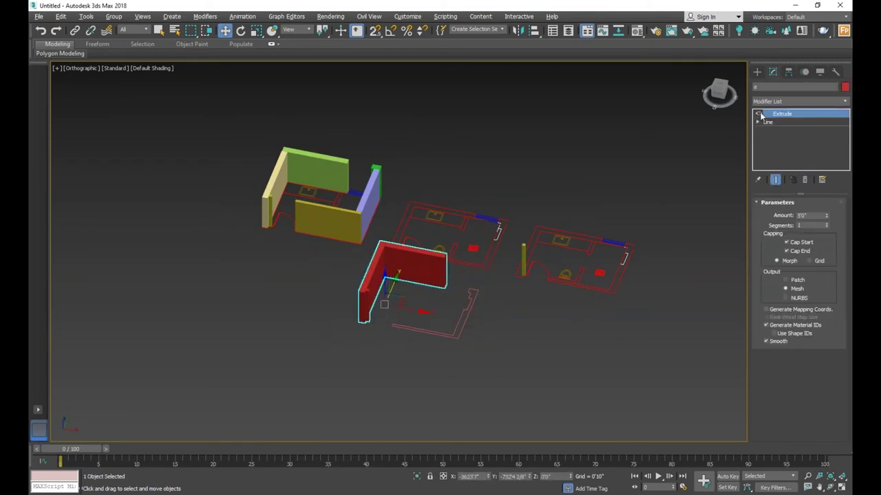
click(805, 179)
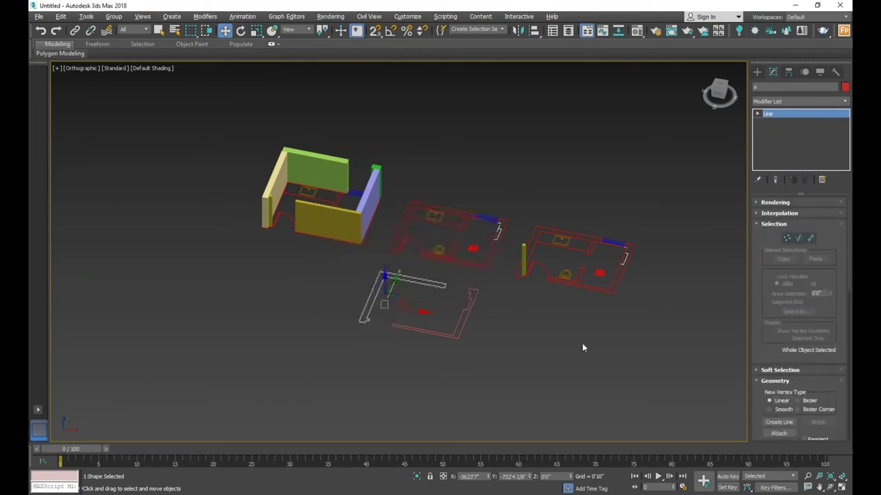
click(477, 309)
drag(490, 279, 358, 372)
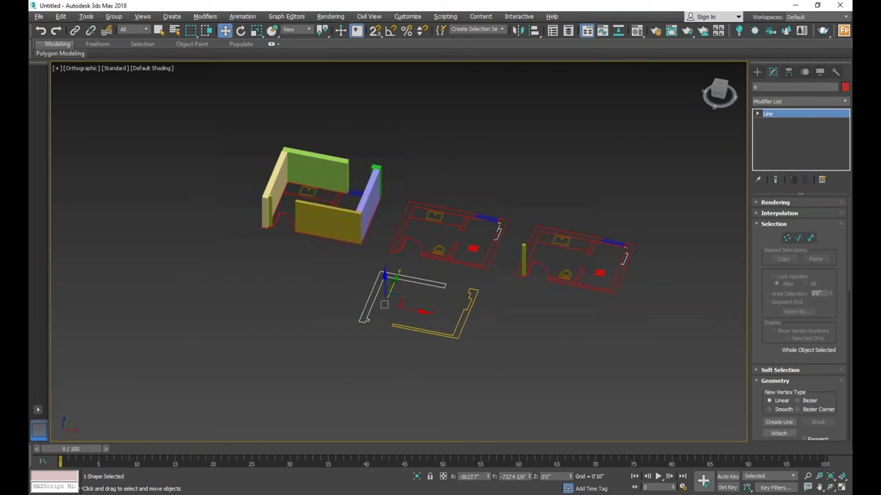
drag(462, 301, 406, 344)
key(ctrl+z)
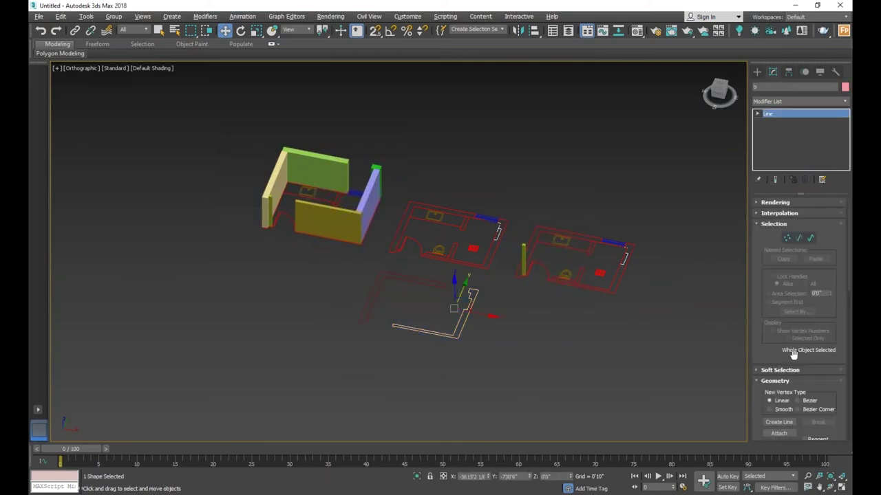
drag(765, 336, 761, 304)
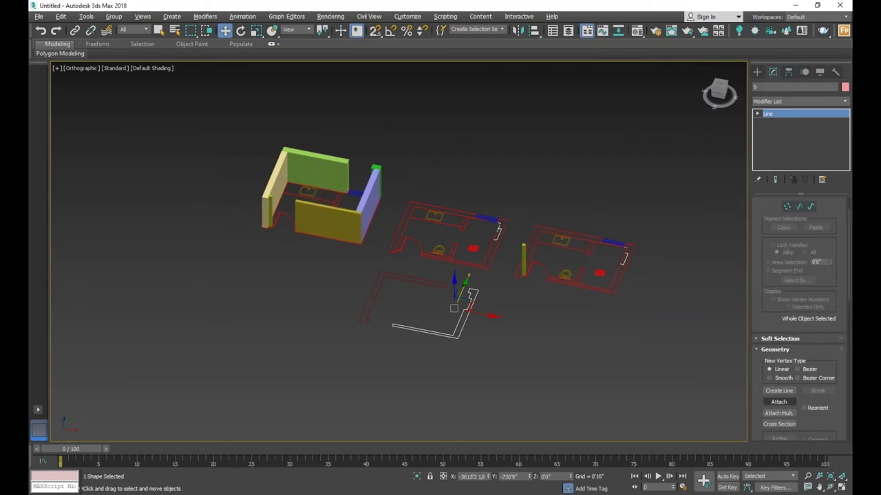
- Enable the L-shaped line's thickness in renderer and viewport, then inspect its corners
scroll(756, 274, up, 2)
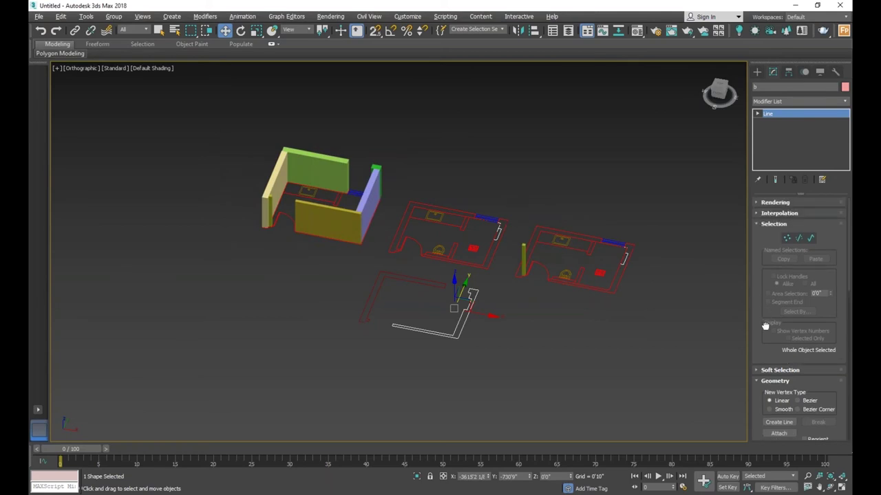
click(541, 337)
scroll(467, 333, up, 5)
scroll(468, 333, up, 3)
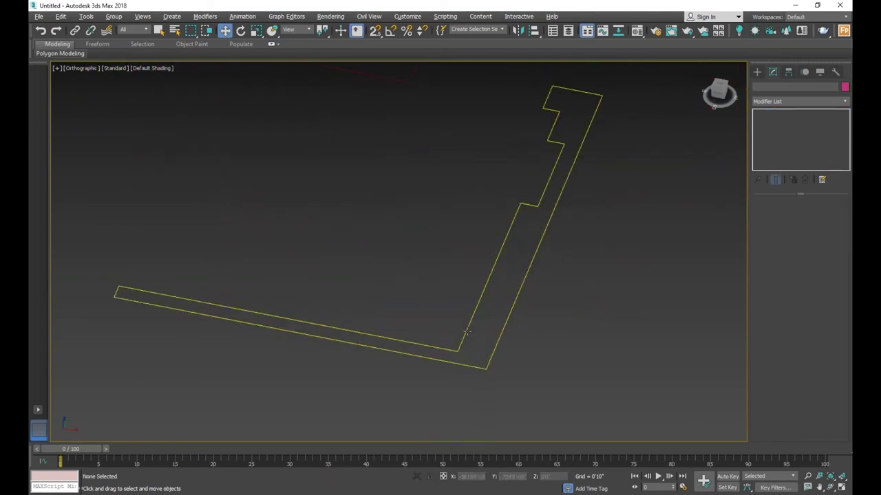
click(470, 335)
scroll(551, 335, down, 2)
scroll(480, 338, down, 2)
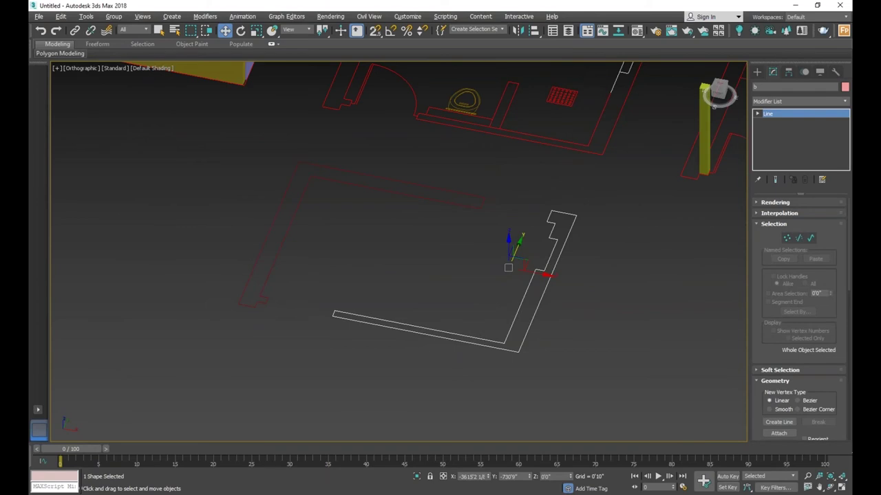
click(759, 204)
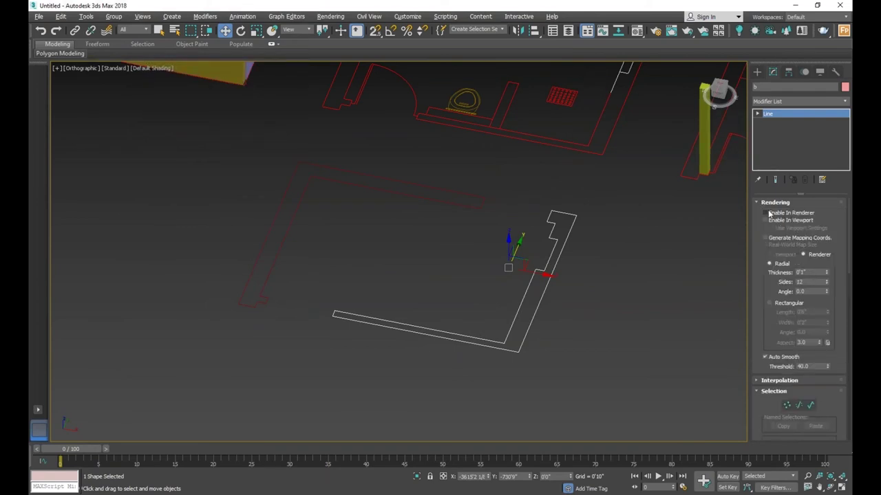
click(764, 213)
click(765, 221)
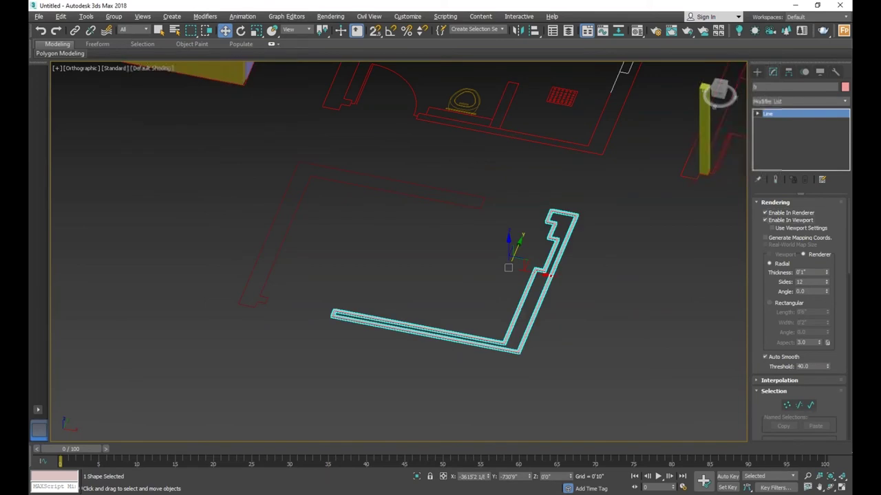
alt+middle_drag(588, 312, 571, 296)
alt+middle_drag(551, 338, 569, 345)
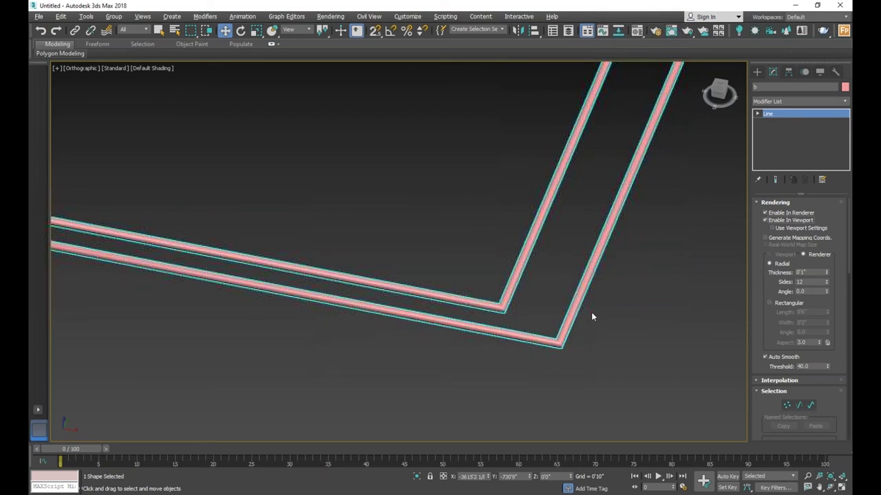
alt+middle_drag(593, 311, 587, 344)
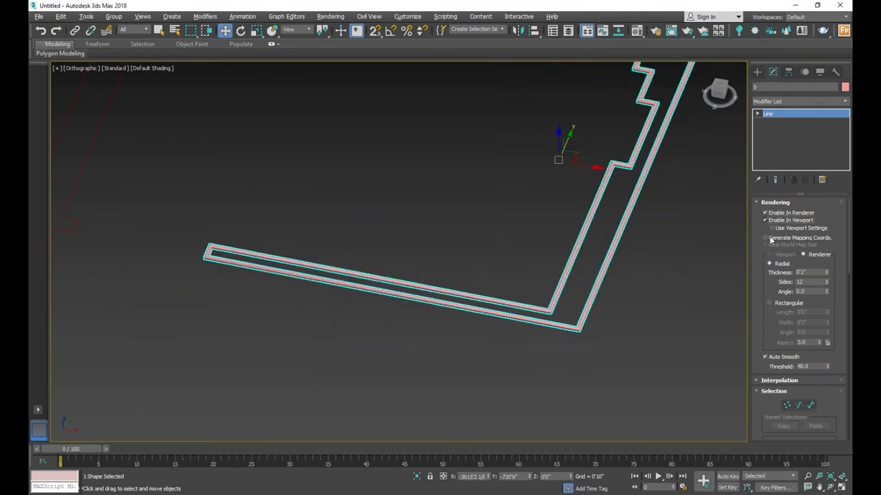
- Give the line a Rectangular rendering profile
click(770, 303)
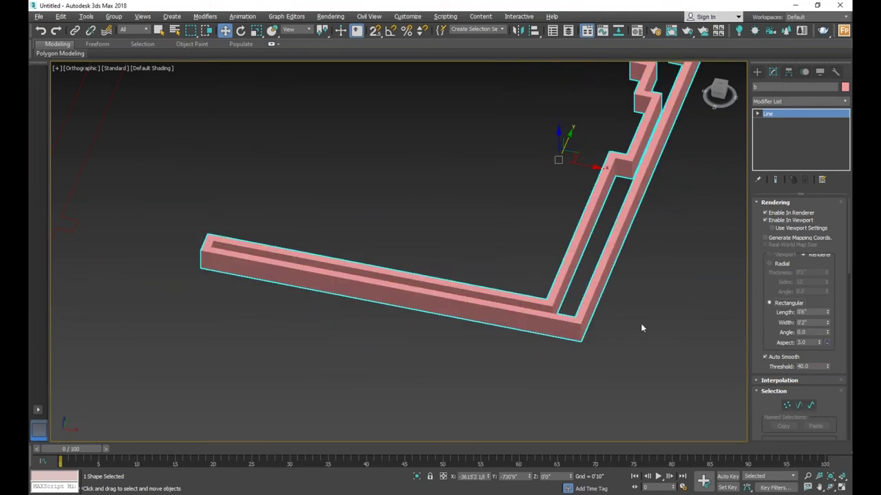
scroll(616, 327, up, 2)
scroll(615, 327, down, 5)
scroll(612, 251, up, 5)
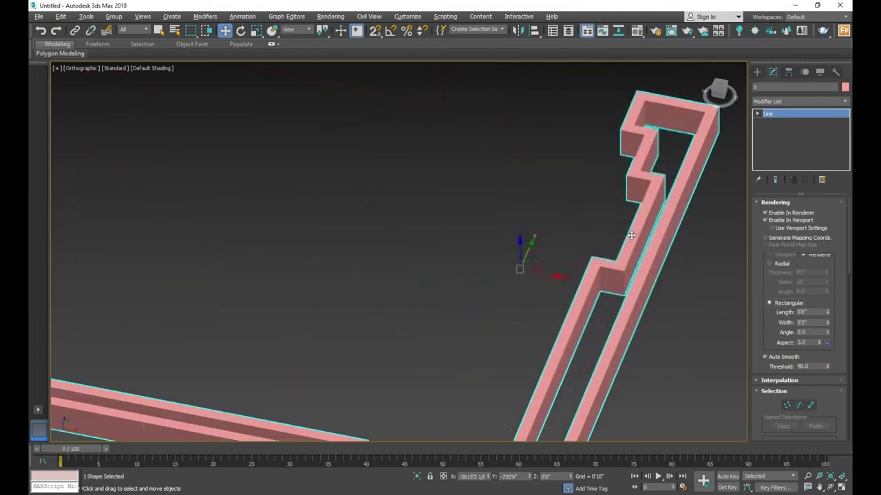
scroll(631, 236, down, 5)
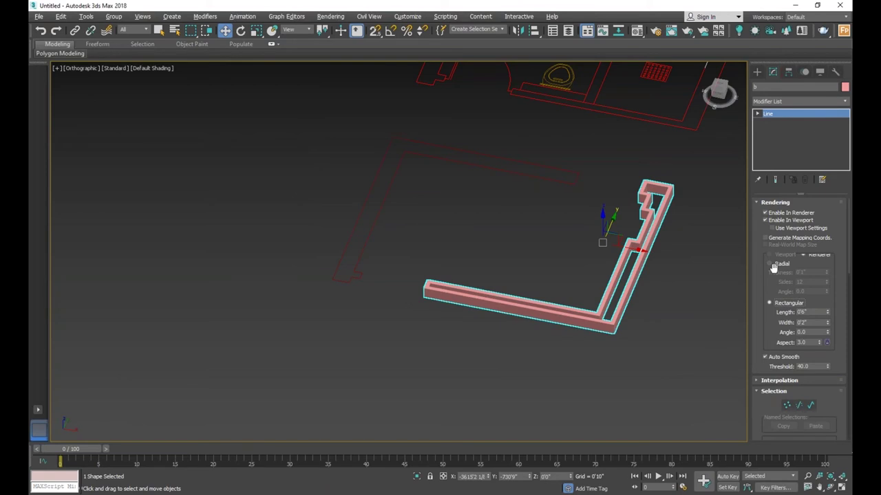
- Set the profile back to Radial and uncheck Enable In Renderer and Enable In Viewport
click(780, 267)
click(764, 213)
click(765, 220)
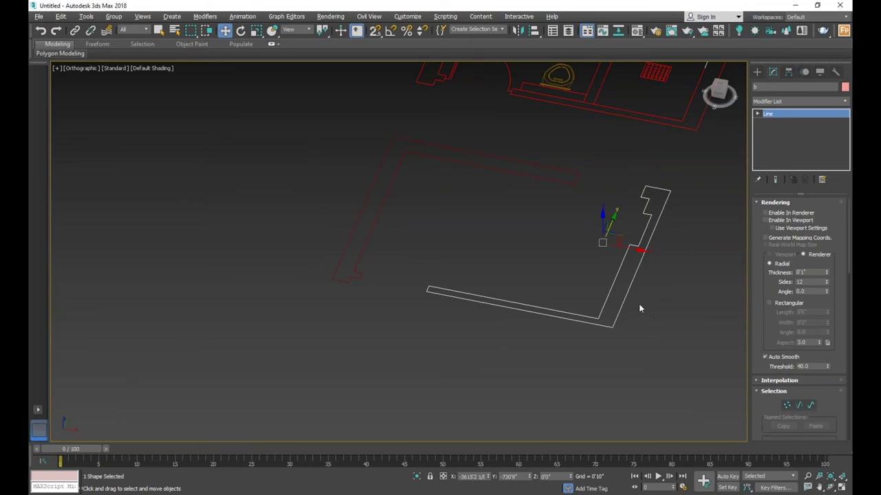
click(639, 309)
click(620, 310)
scroll(764, 406, down, 2)
scroll(767, 399, down, 2)
- Attach the upper-left wall outline to the selected shape
scroll(773, 391, down, 2)
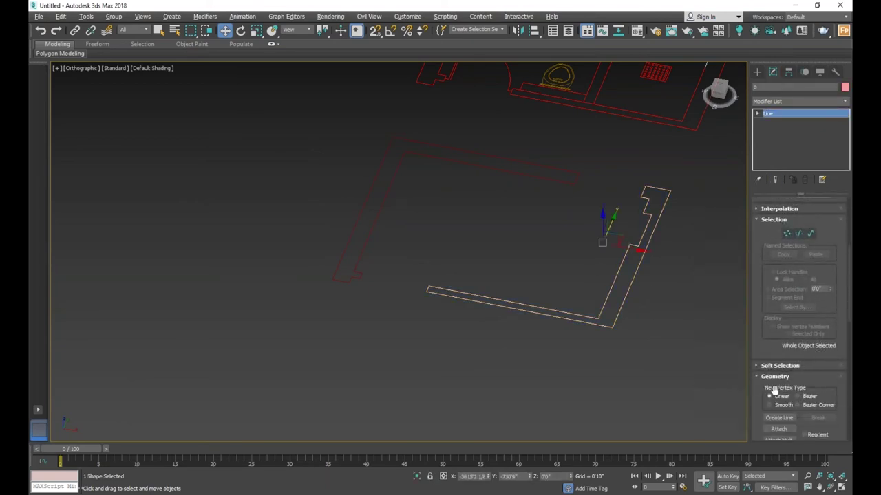
click(778, 428)
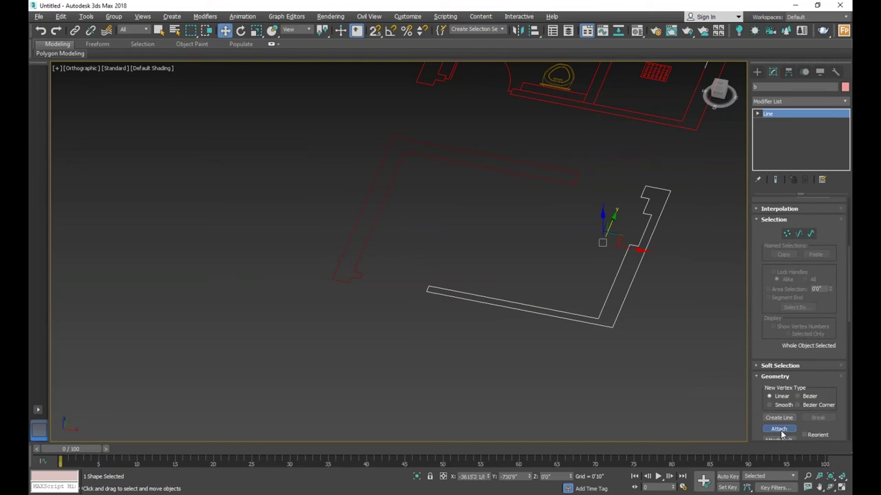
click(460, 166)
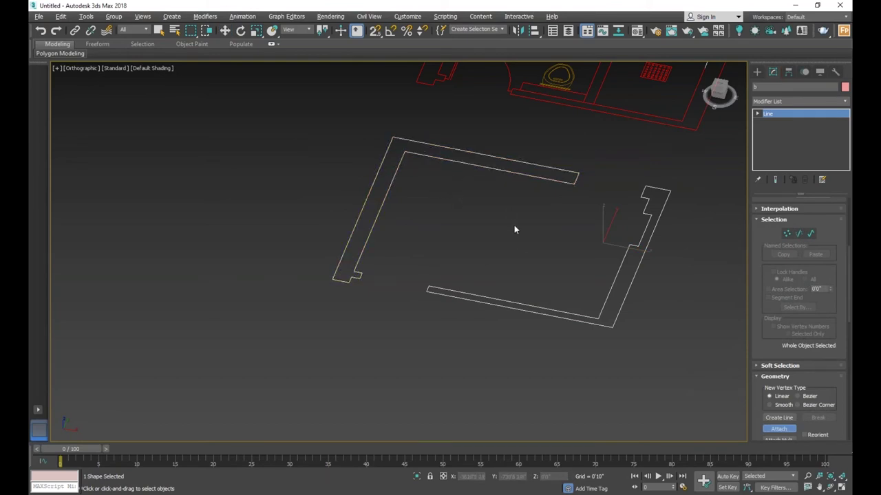
click(225, 31)
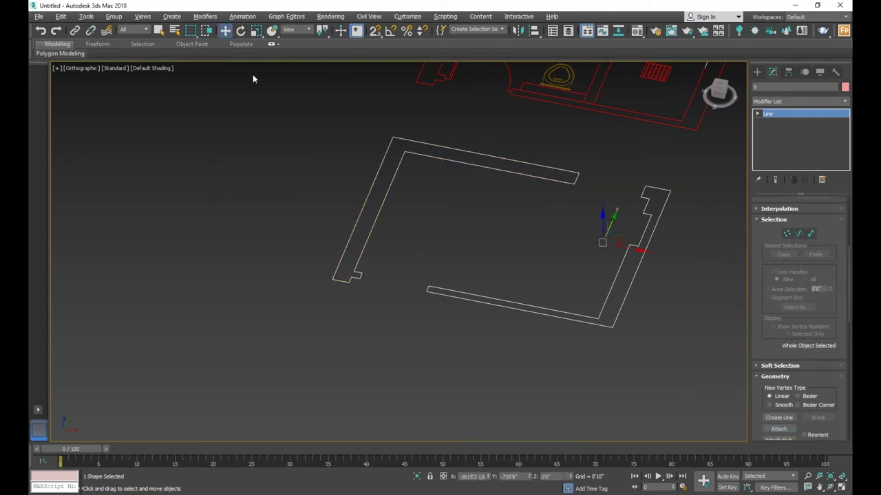
click(403, 180)
click(467, 165)
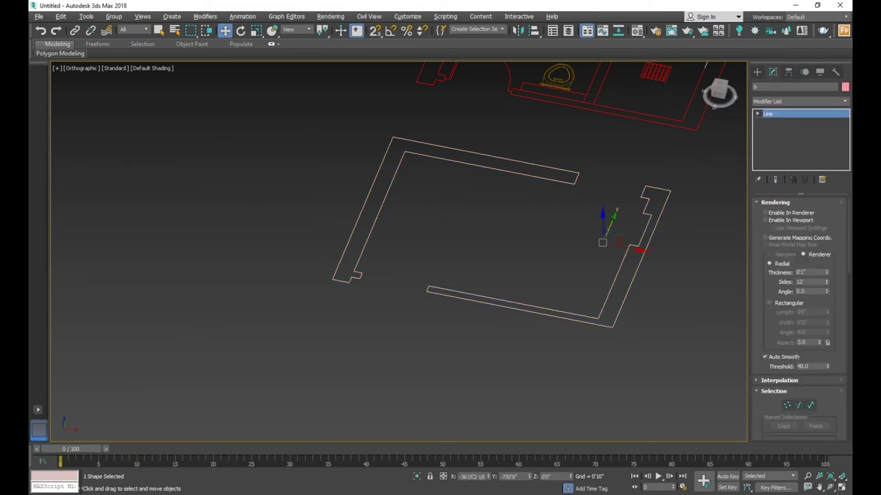
click(458, 367)
click(433, 292)
scroll(383, 317, down, 2)
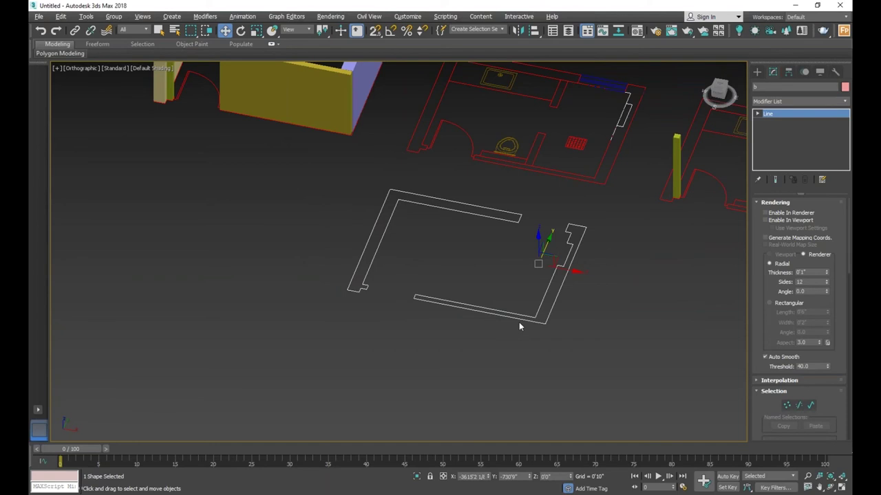
click(552, 322)
click(545, 320)
- Rename the combined shape from 'b' to 'wall'
click(755, 87)
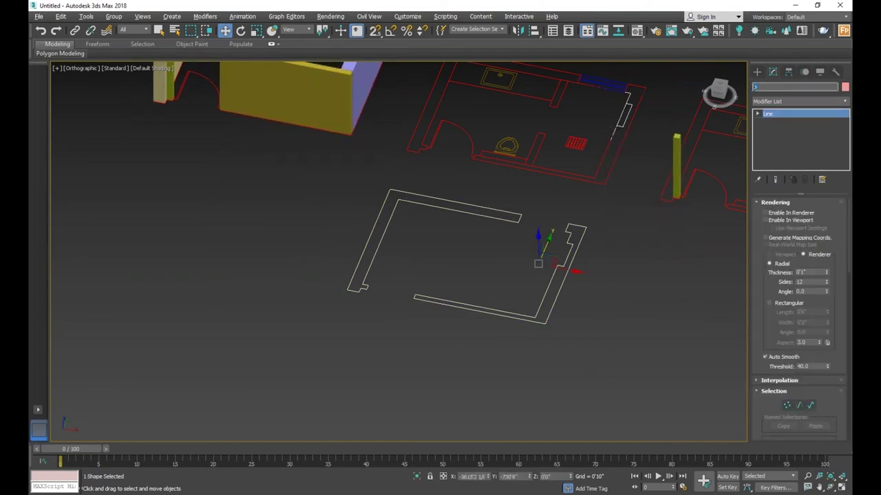
click(612, 335)
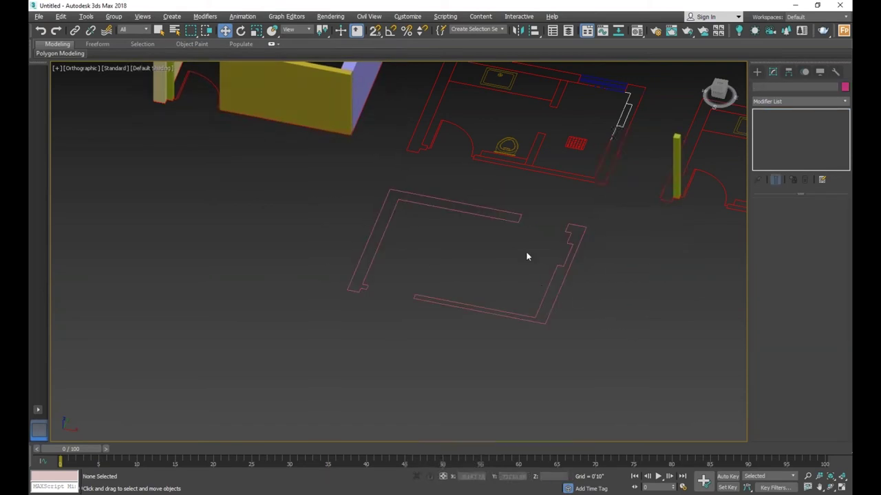
click(511, 220)
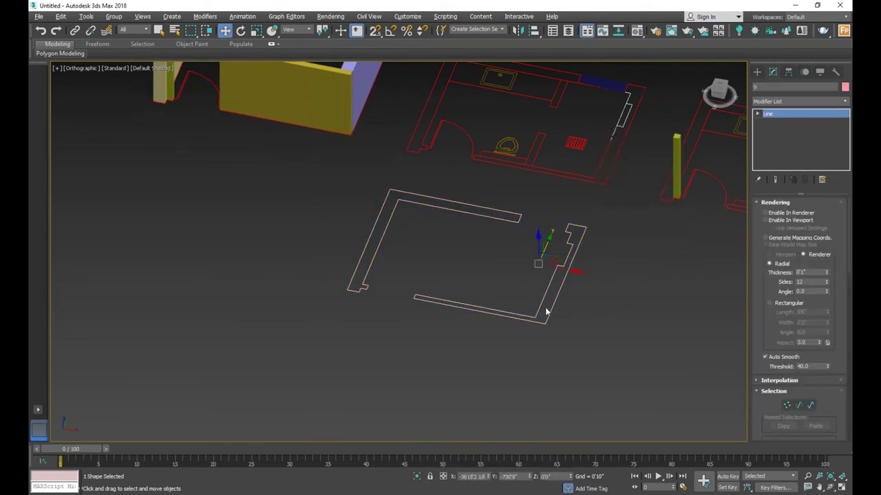
click(794, 87)
text(b)
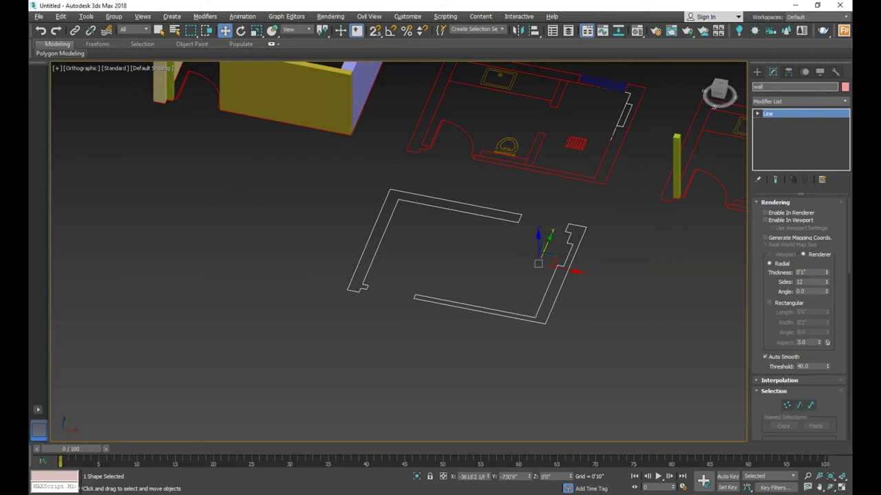
click(609, 339)
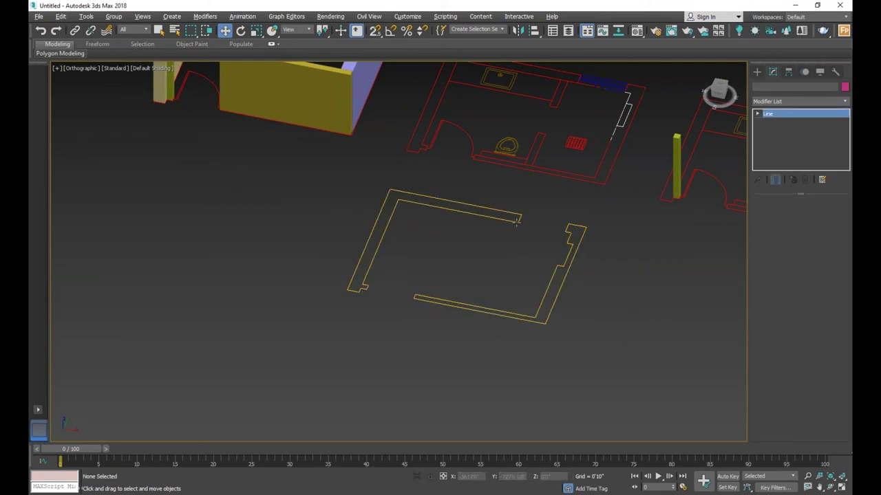
click(563, 279)
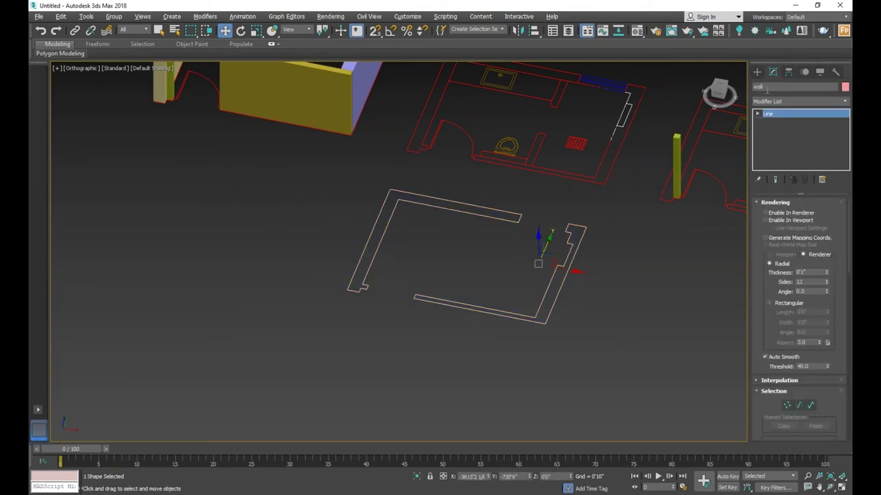
click(633, 307)
click(565, 253)
click(500, 220)
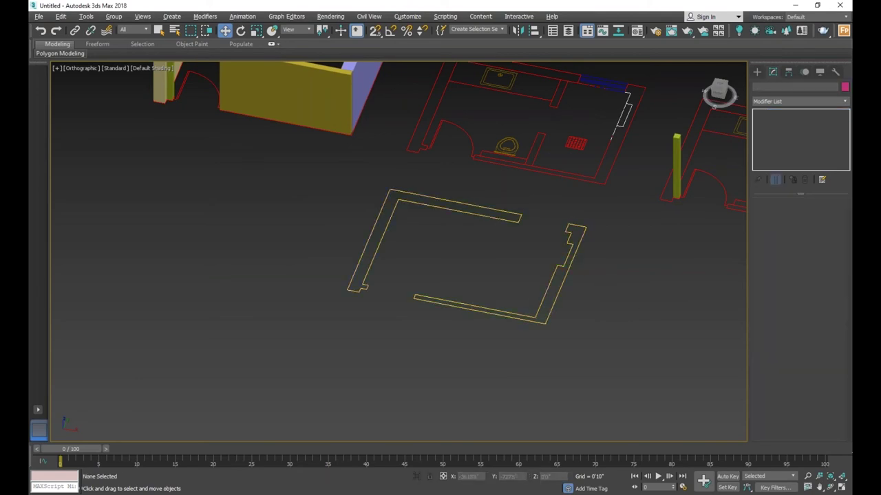
click(569, 271)
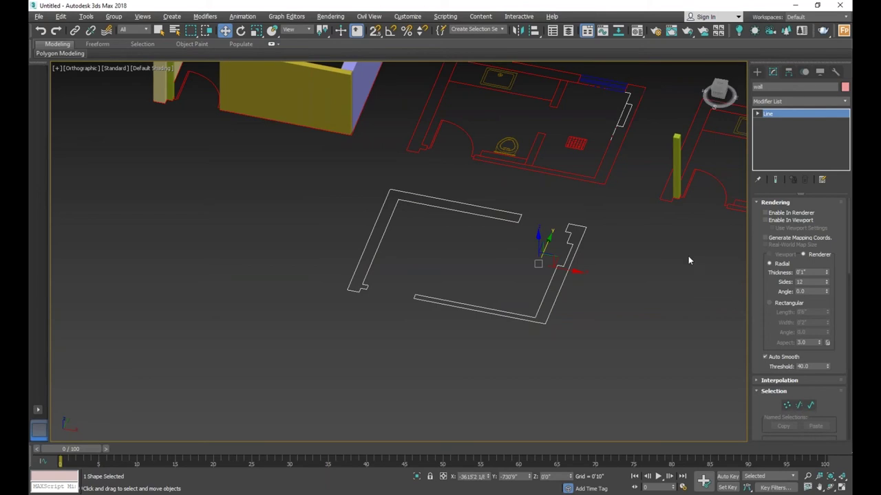
- Extrude the 'wall' outline 5'0" high into solid walls
click(787, 101)
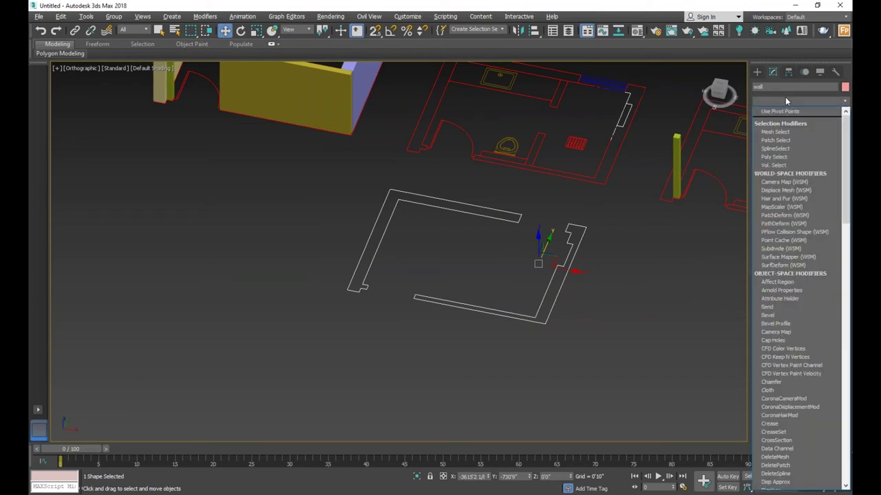
text(ext)
click(786, 112)
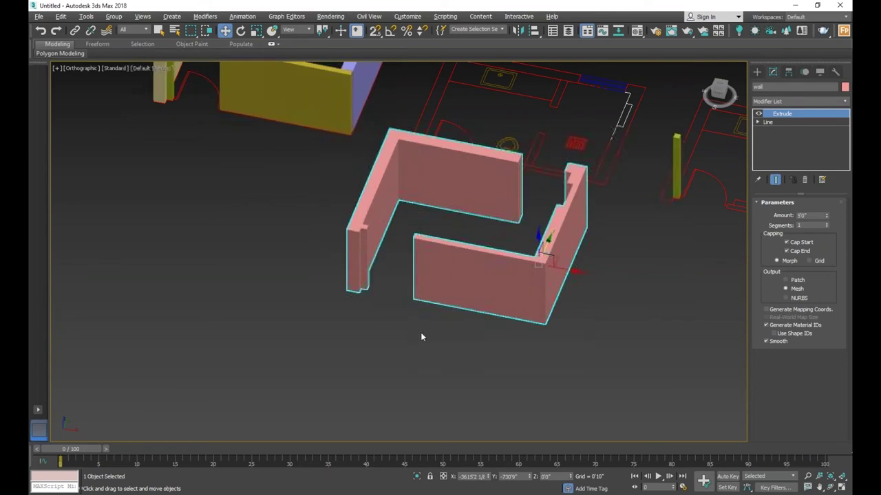
scroll(434, 341, down, 2)
mouse_move(523, 273)
mouse_down()
mouse_move(493, 291)
mouse_move(517, 285)
mouse_up()
right_click(494, 291)
right_click(517, 286)
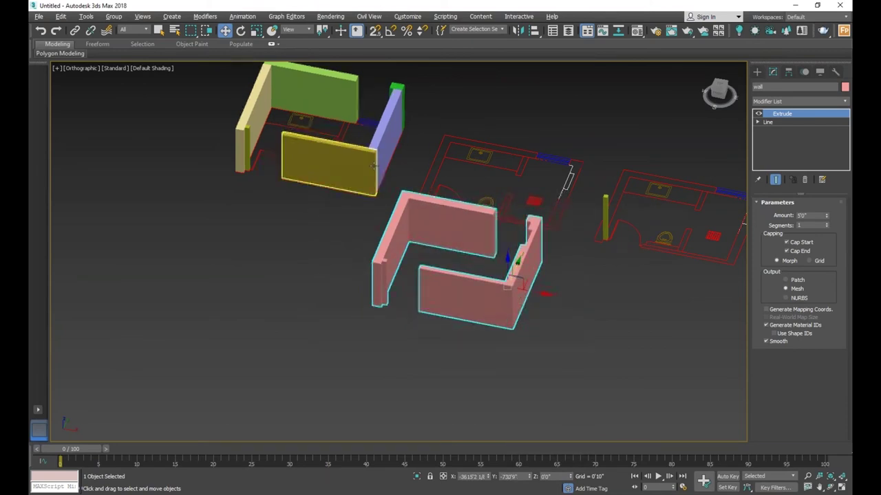
- Select the yellow, green and beige walls in turn to inspect them
click(294, 150)
scroll(328, 242, up, 2)
scroll(328, 242, up, 2)
click(389, 134)
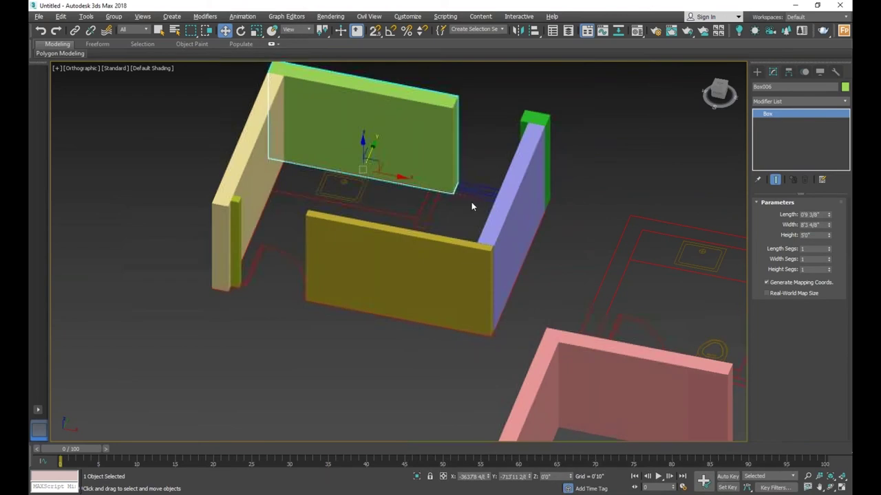
scroll(435, 177, down, 2)
click(507, 160)
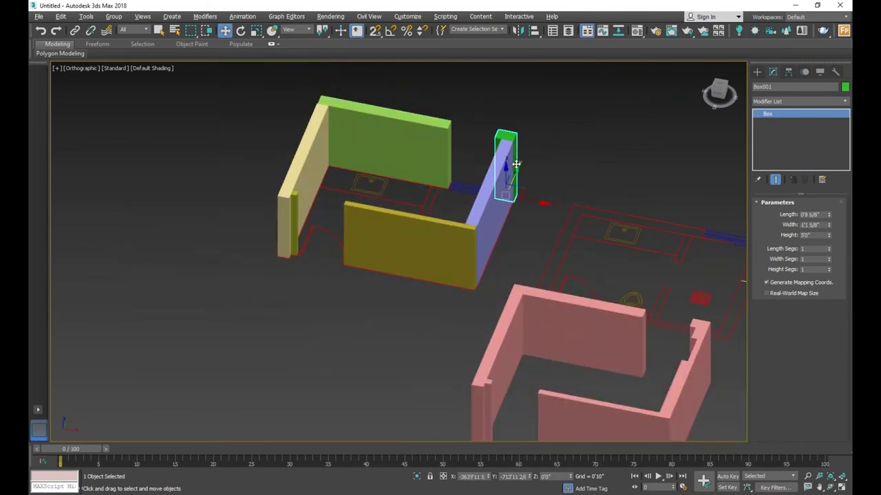
click(283, 191)
scroll(317, 131, down, 2)
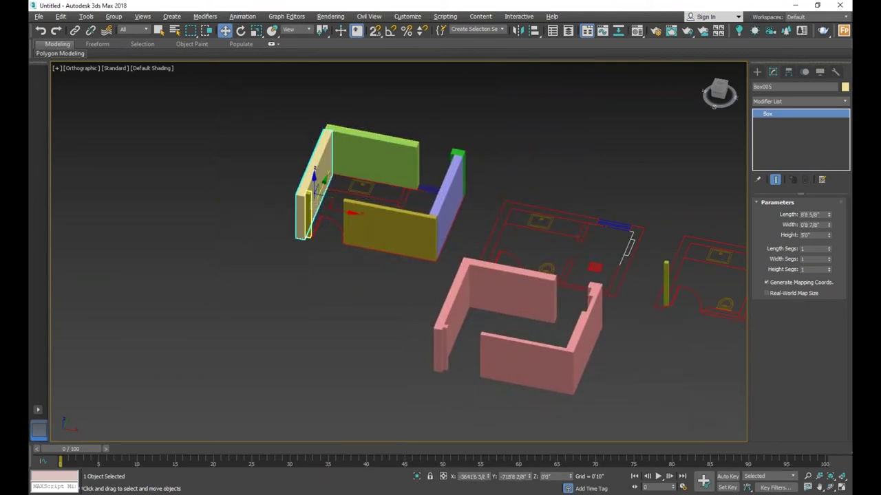
middle_drag(511, 230, 459, 213)
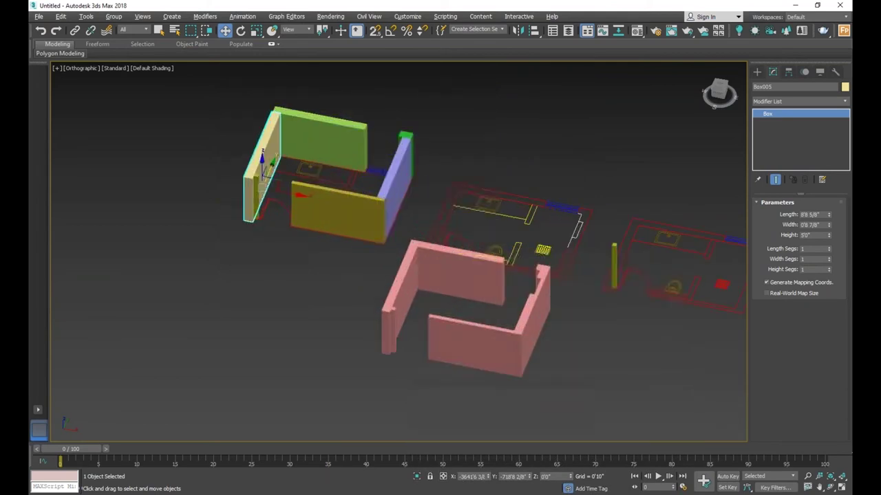
- Check the shape creation options, then return to the beige wall's parameters
click(757, 71)
click(768, 85)
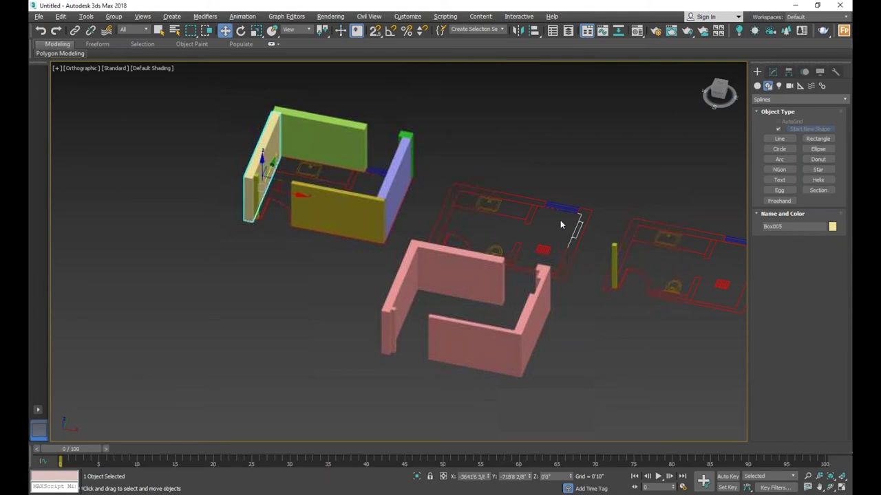
click(773, 72)
click(786, 102)
click(787, 102)
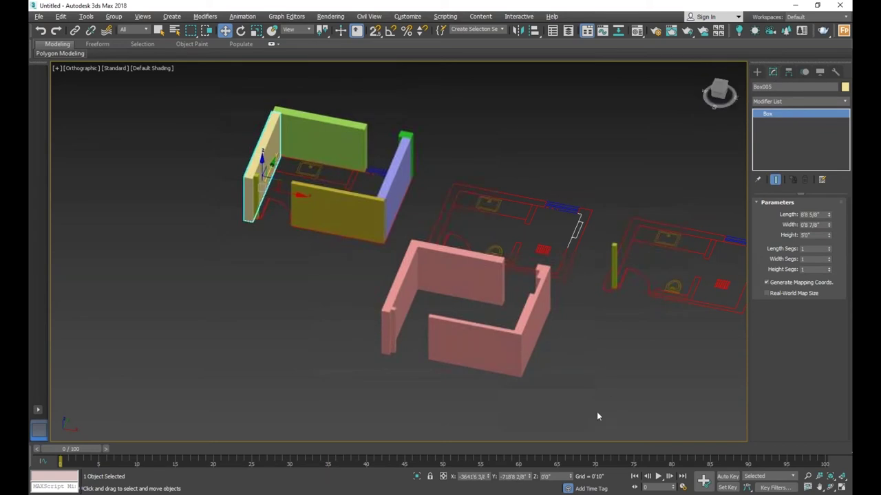
- Move the pink extruded walls up and right, off the floor plan
click(482, 330)
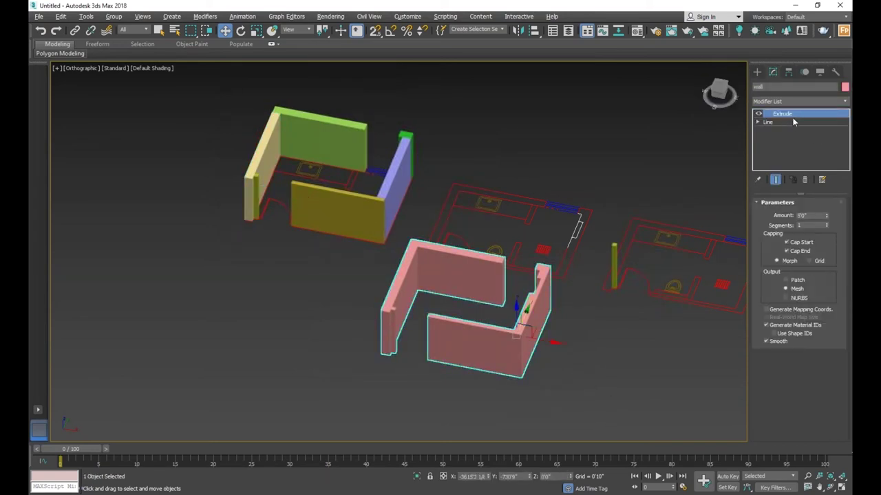
click(581, 397)
click(467, 278)
click(595, 375)
click(489, 324)
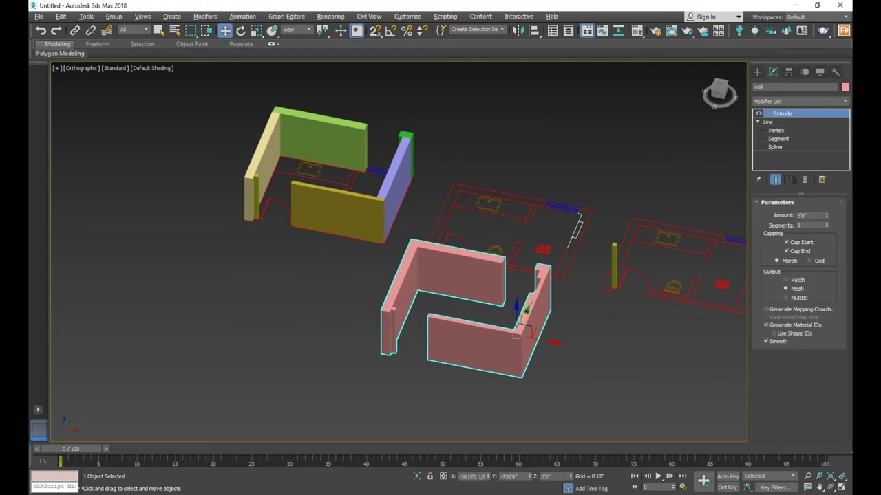
click(583, 321)
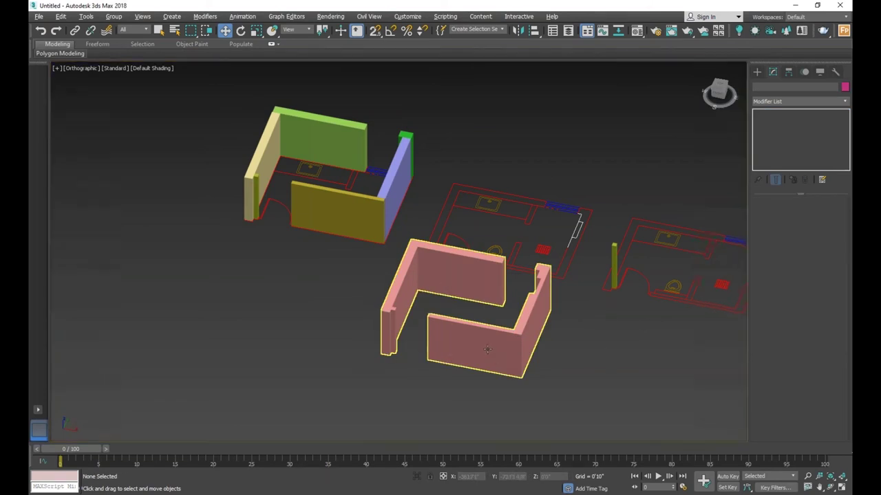
click(528, 315)
scroll(530, 315, down, 2)
drag(529, 314, 580, 210)
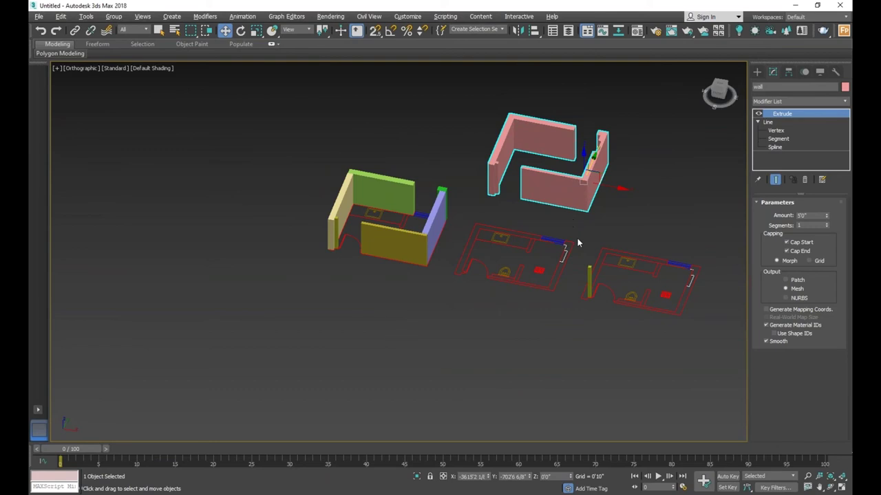
- Select the floor-plan outline and show the Shapes > Splines creation options
click(576, 240)
scroll(576, 240, up, 2)
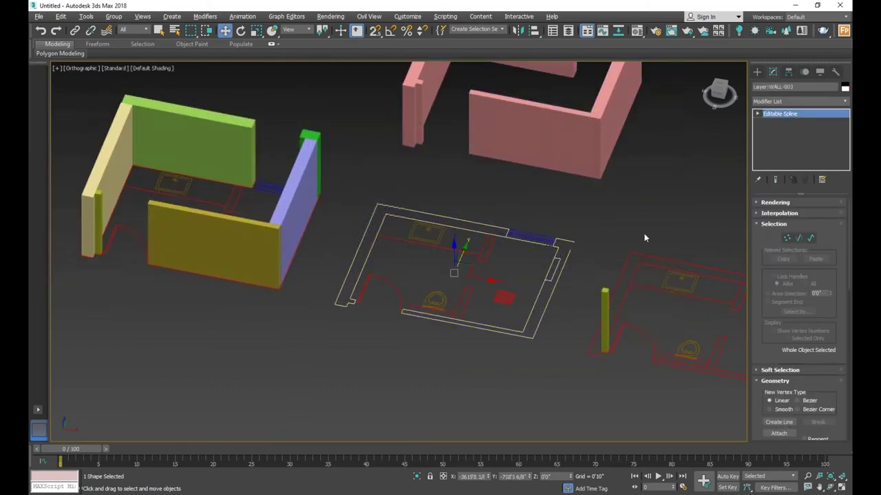
click(757, 73)
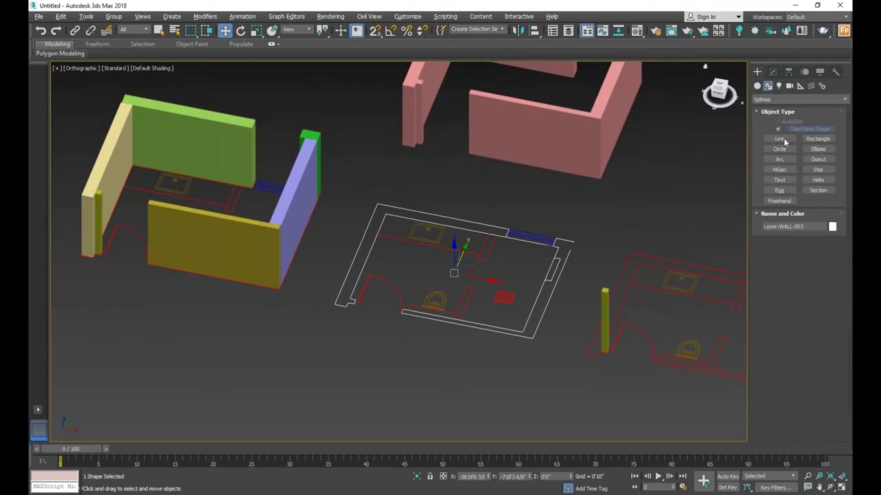
- Select the middle plan's wall outline and window, then isolate them with Alt+Q
click(448, 111)
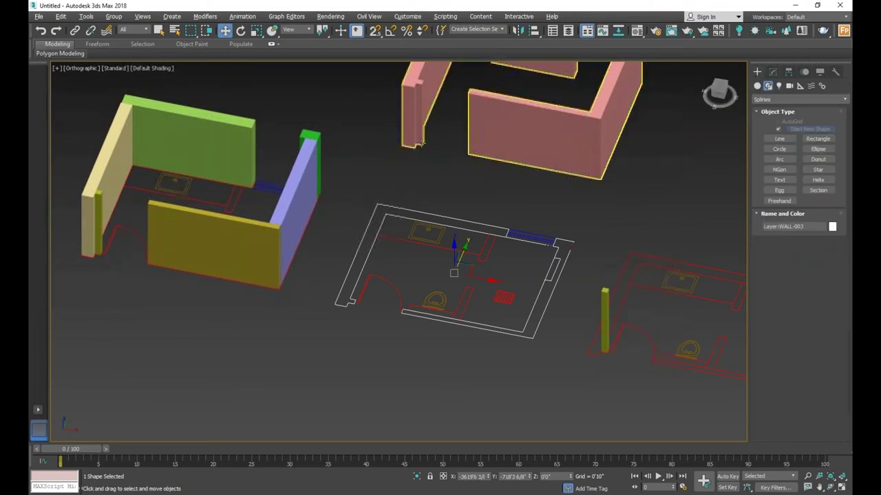
scroll(448, 111, down, 5)
scroll(475, 144, up, 2)
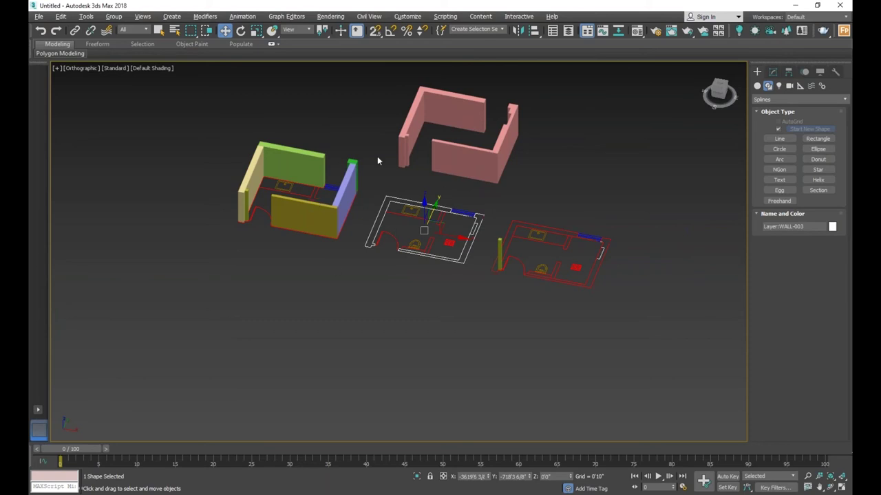
scroll(420, 186, up, 3)
click(458, 200)
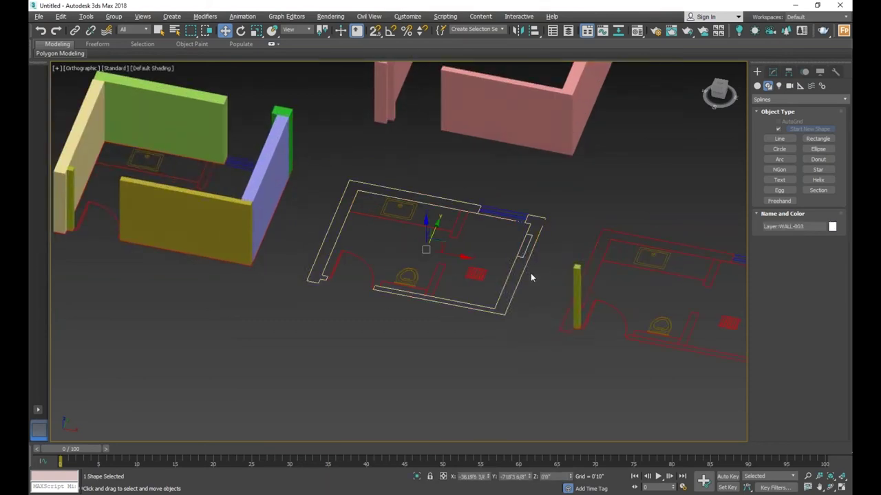
ctrl+click(525, 241)
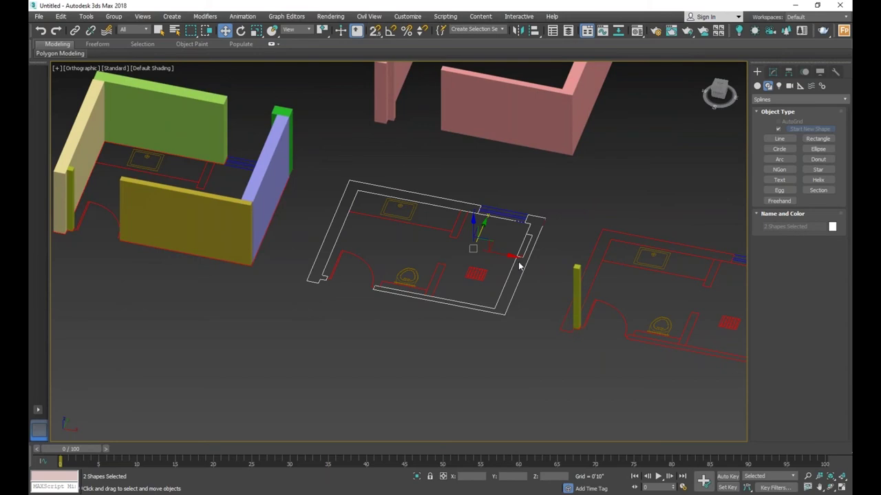
key(alt+q)
scroll(609, 233, down, 2)
scroll(609, 233, down, 2)
- Select the red wall outline and start a Line spline with 2.5D snaps turned on
click(488, 256)
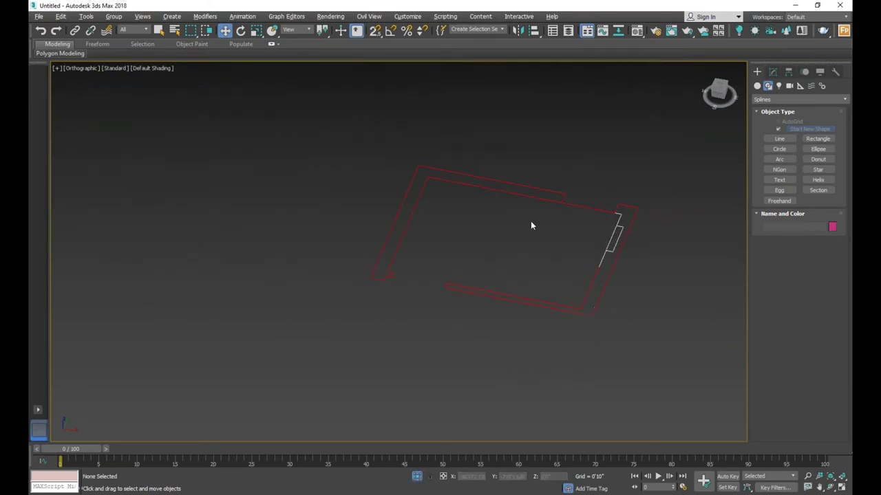
click(560, 202)
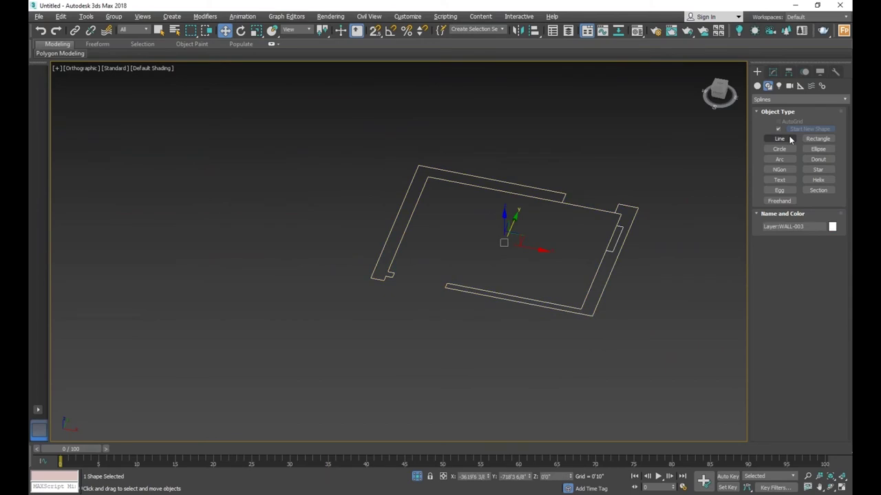
click(789, 141)
scroll(568, 193, up, 2)
key(s)
- Trace the top wall, end notch and outer corners with snapped vertices, then close the spline
click(563, 195)
click(563, 195)
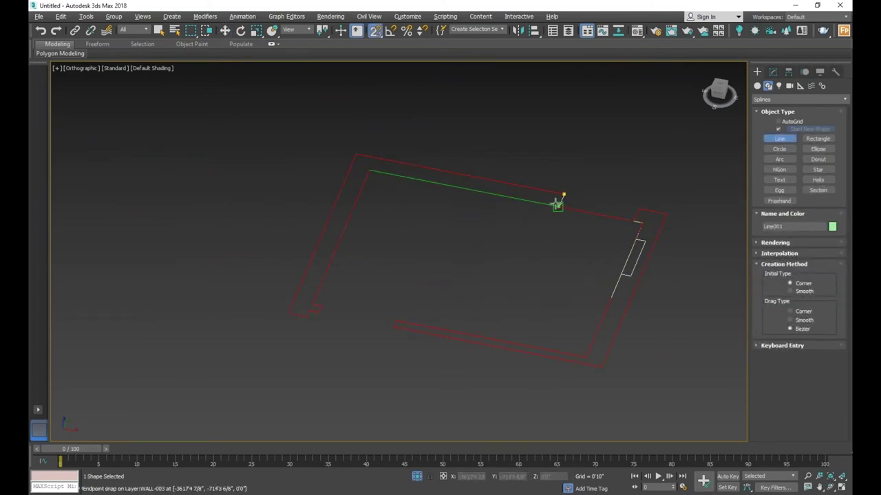
click(369, 170)
click(312, 303)
scroll(313, 307, up, 3)
click(349, 271)
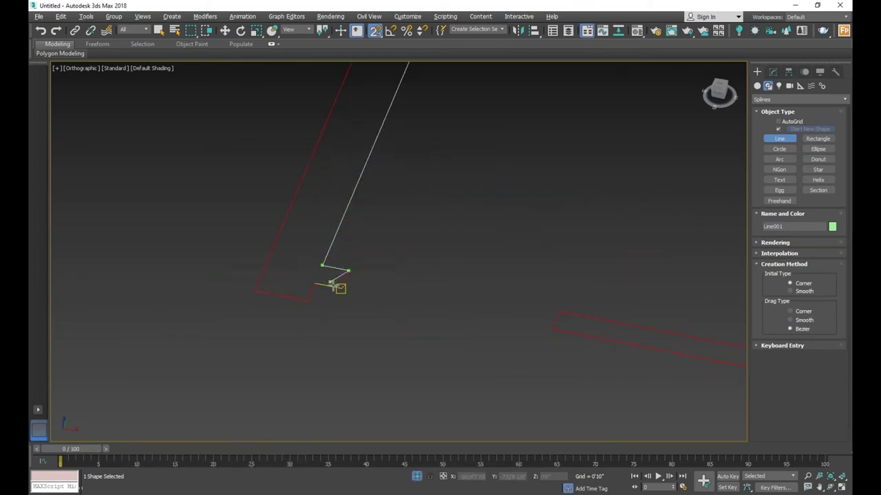
click(342, 288)
click(314, 283)
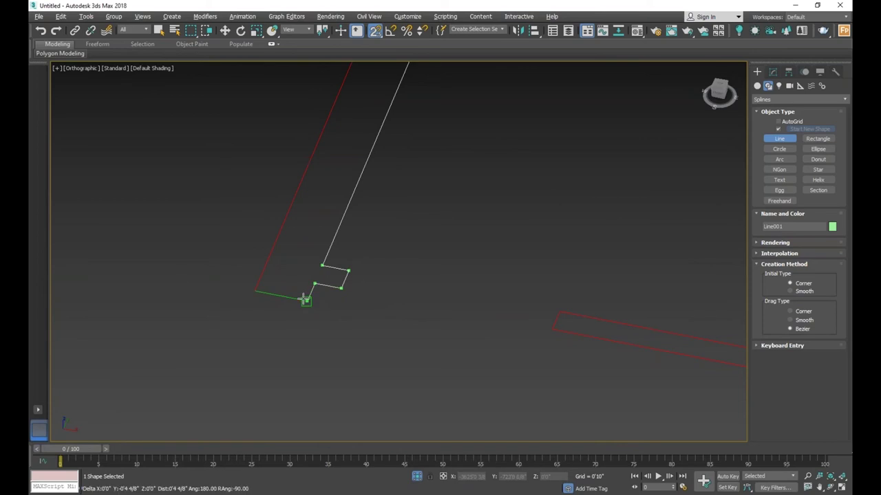
click(256, 289)
scroll(304, 365, down, 3)
scroll(305, 366, down, 2)
click(359, 186)
scroll(562, 223, up, 3)
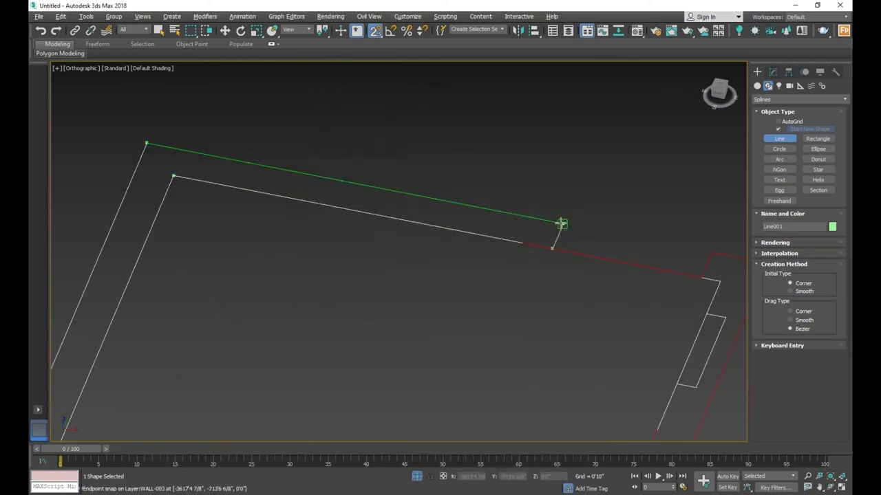
click(561, 224)
click(426, 284)
scroll(530, 269, down, 2)
scroll(531, 234, down, 3)
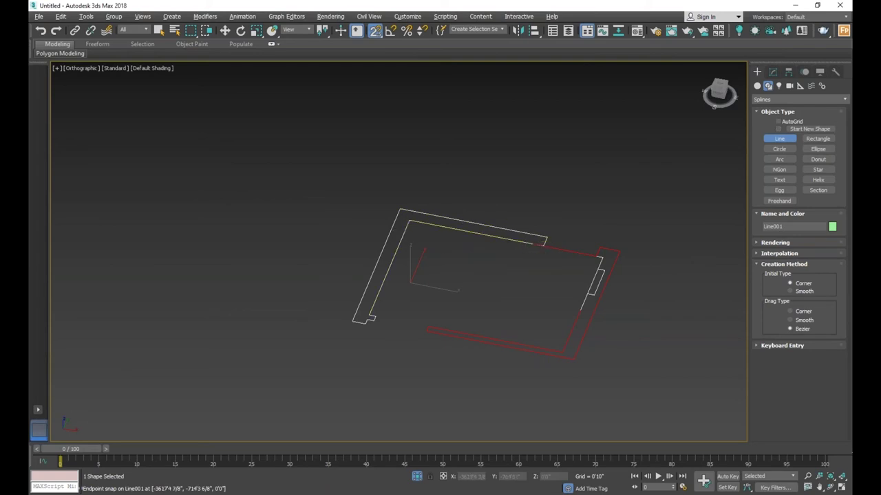
- Trace a second closed spline around the bottom and right walls, including the window recess
scroll(595, 252, up, 4)
click(603, 241)
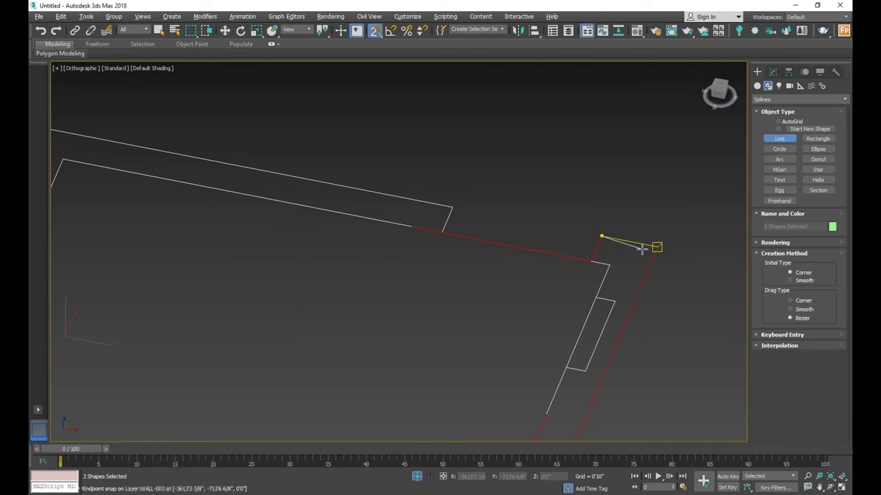
scroll(681, 210, down, 4)
scroll(661, 262, up, 2)
scroll(643, 285, up, 2)
click(640, 278)
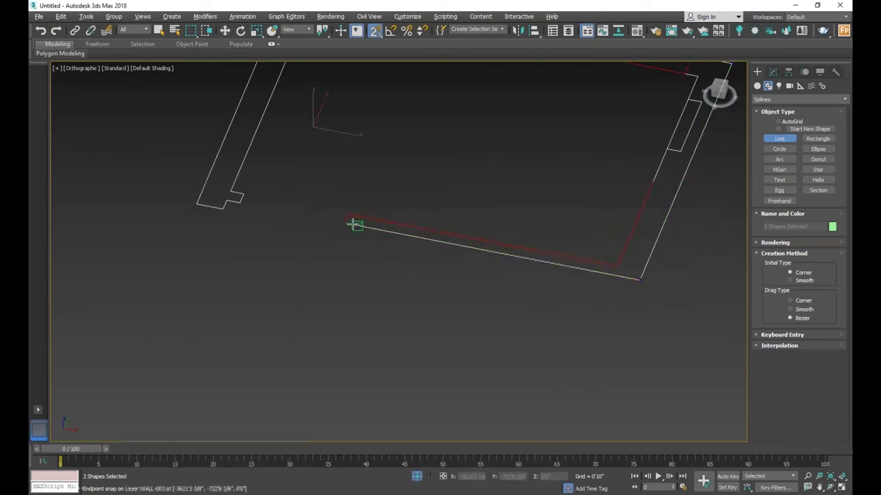
scroll(352, 211, up, 2)
click(350, 216)
scroll(337, 234, down, 3)
click(521, 301)
scroll(559, 217, up, 2)
click(572, 221)
click(602, 153)
click(584, 149)
click(596, 118)
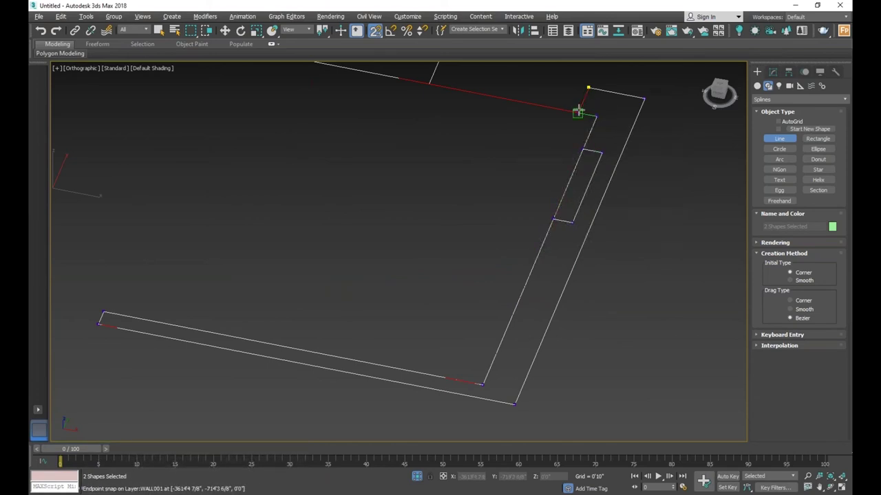
click(587, 88)
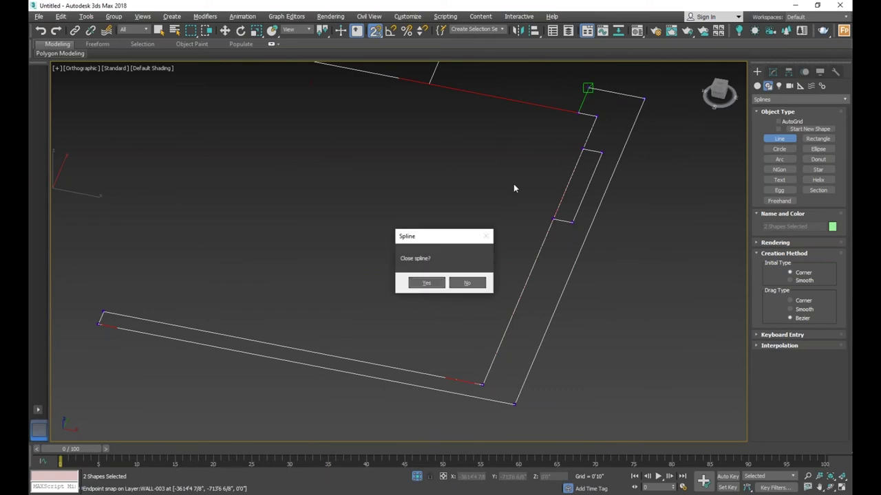
click(433, 284)
scroll(468, 254, down, 5)
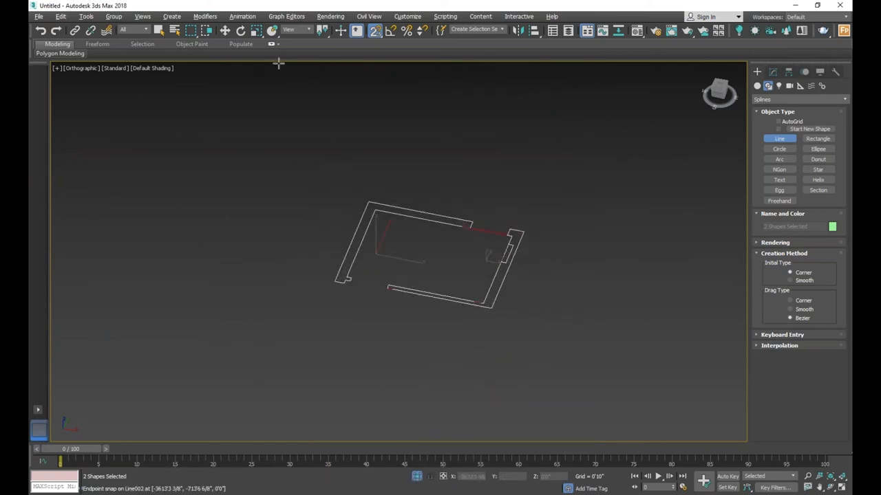
- Turn off snaps and shift-drag a copy of the traced outline below the original
click(226, 34)
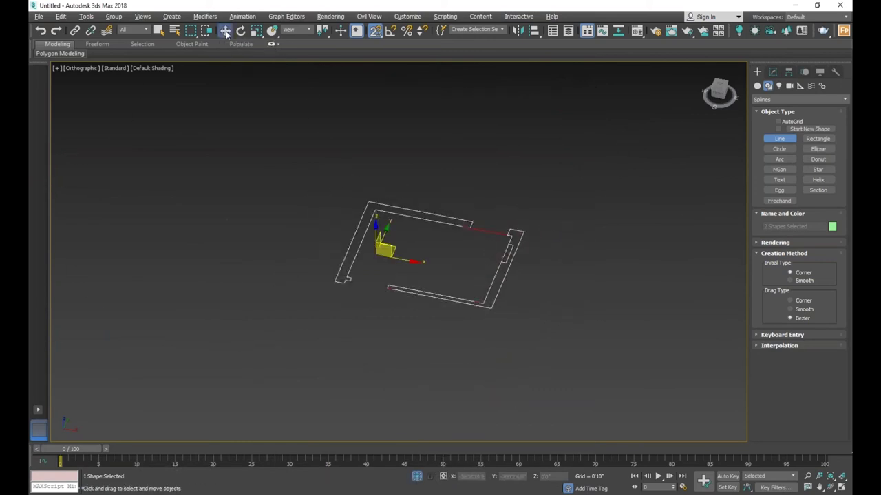
key(s)
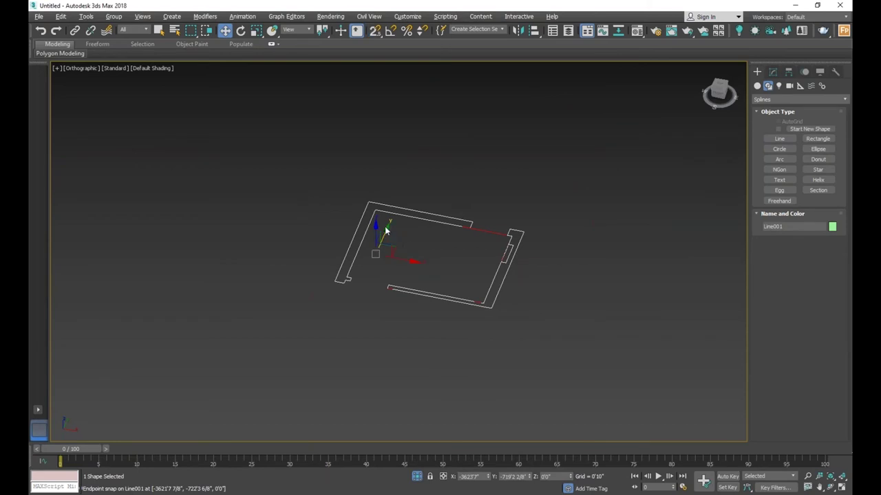
shift+drag(385, 229, 335, 377)
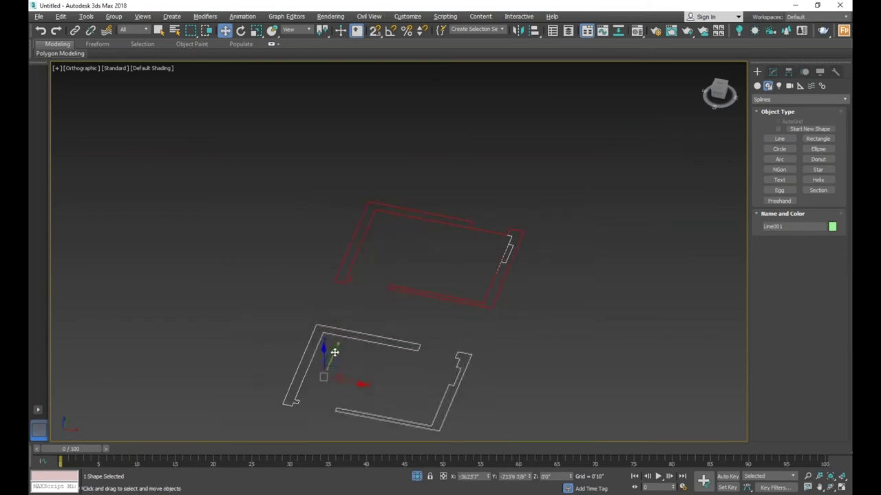
key(ctrl+z)
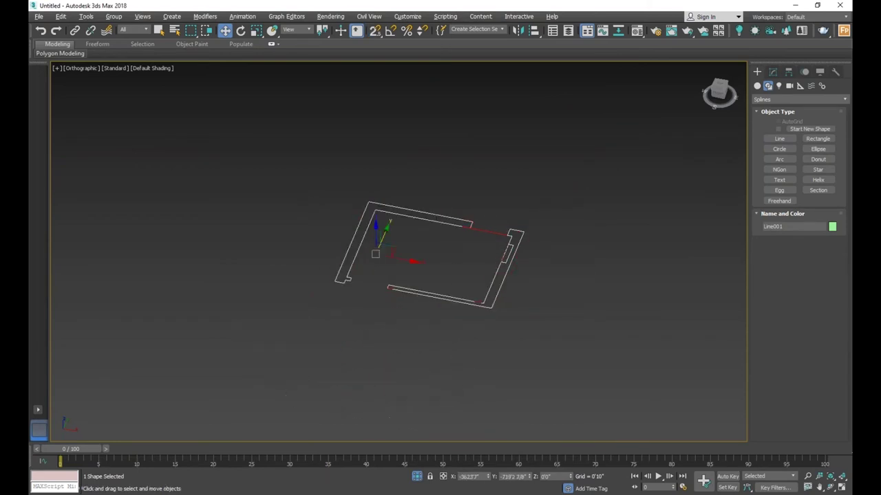
shift+drag(385, 230, 350, 340)
key(ctrl+z)
shift+drag(391, 233, 344, 334)
right_click(344, 334)
scroll(439, 259, down, 2)
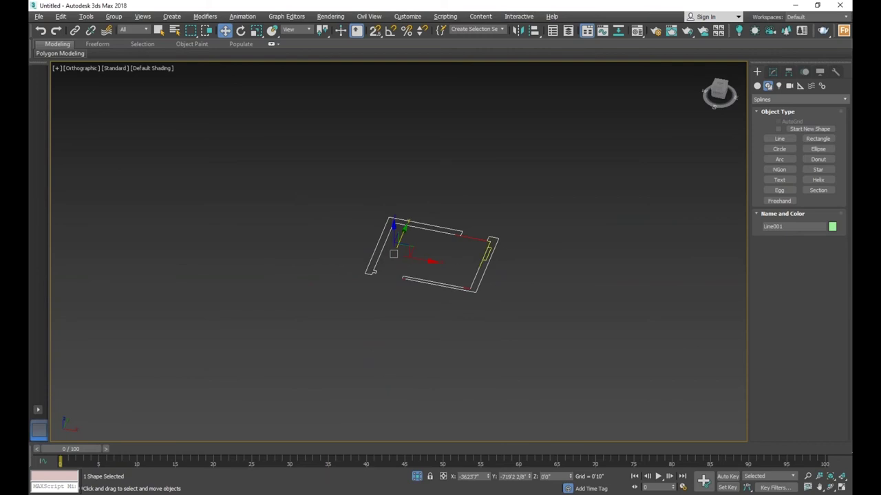
scroll(383, 222, up, 2)
shift+drag(369, 225, 332, 324)
right_click(332, 324)
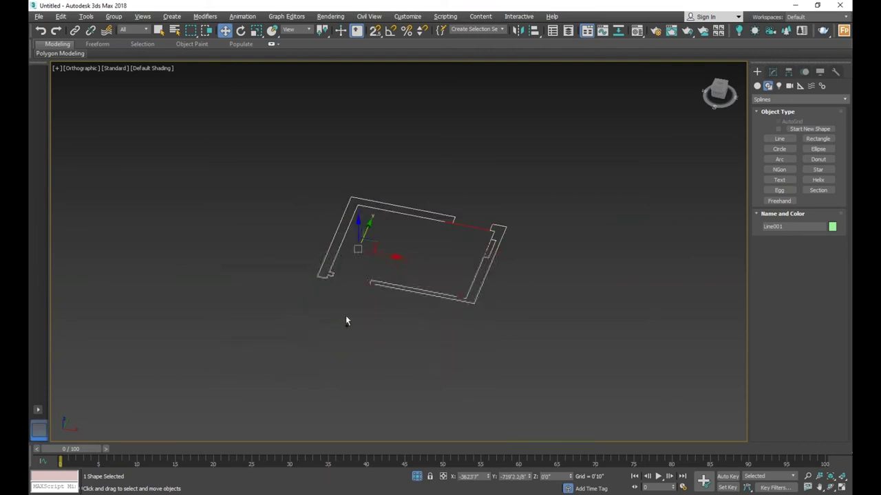
shift+drag(374, 228, 328, 330)
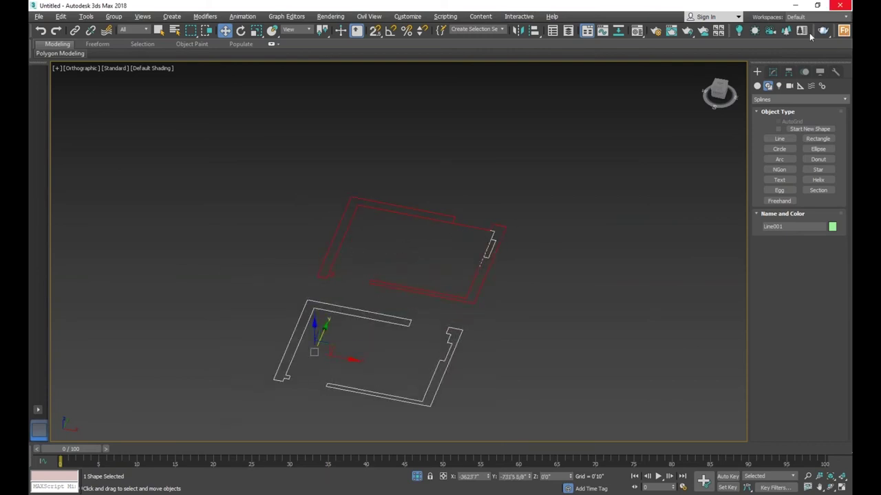
- Apply an Extrude modifier to the copied outline, raising it into 5'0" walls
click(772, 72)
click(786, 102)
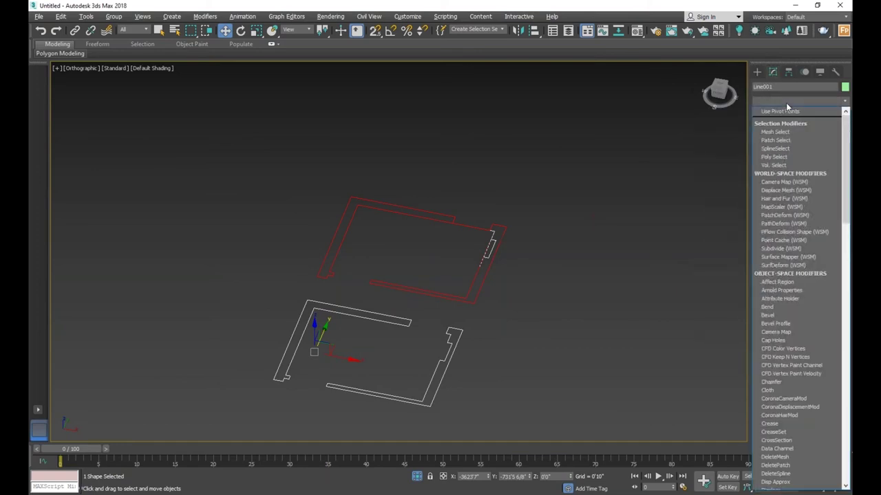
text(ex)
click(779, 113)
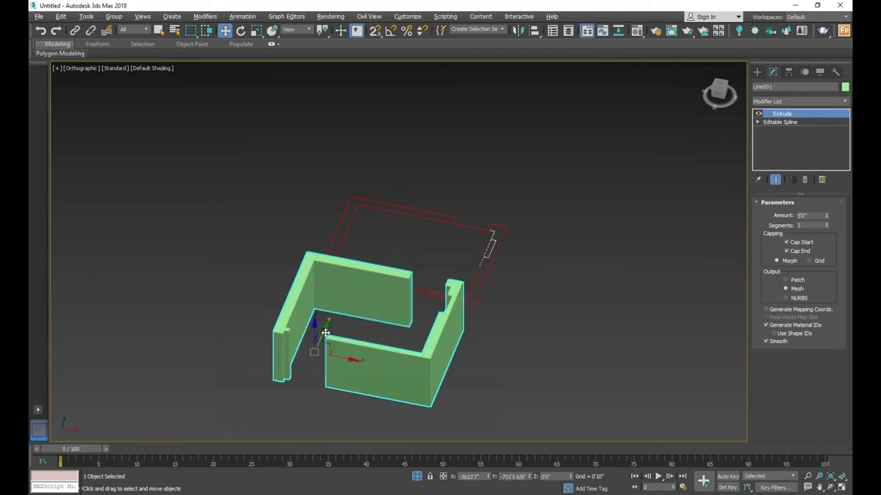
scroll(510, 287, down, 5)
- Move the green extruded walls below the plans and turn off Isolate Selection
click(510, 287)
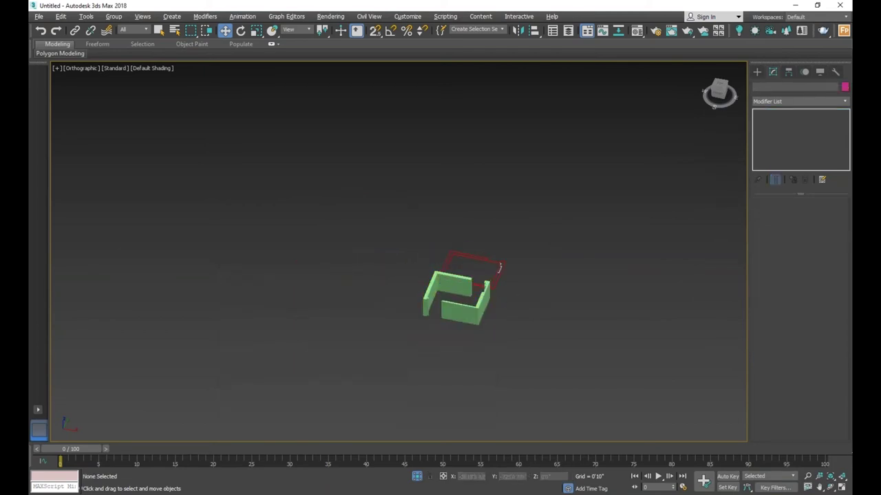
click(456, 288)
drag(447, 284, 438, 303)
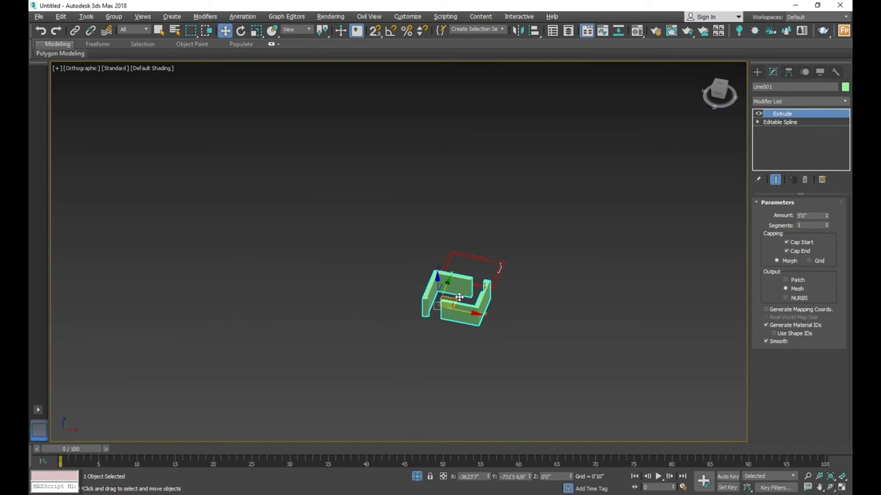
click(417, 476)
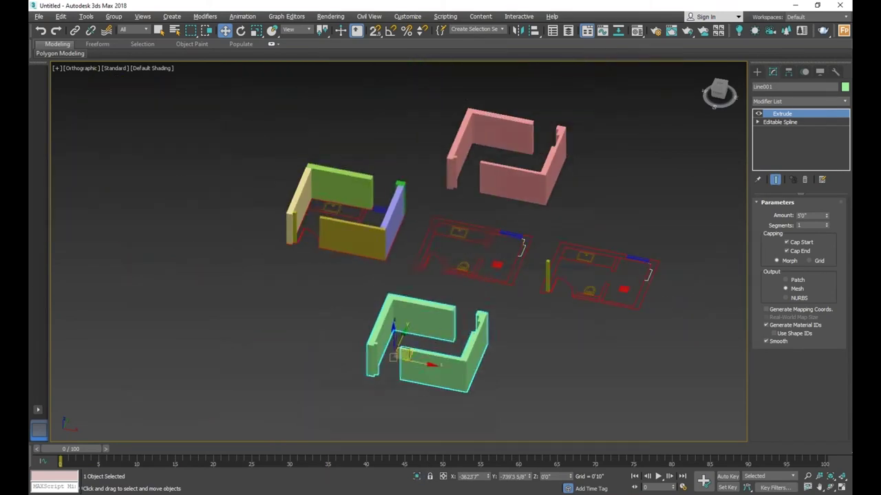
click(559, 172)
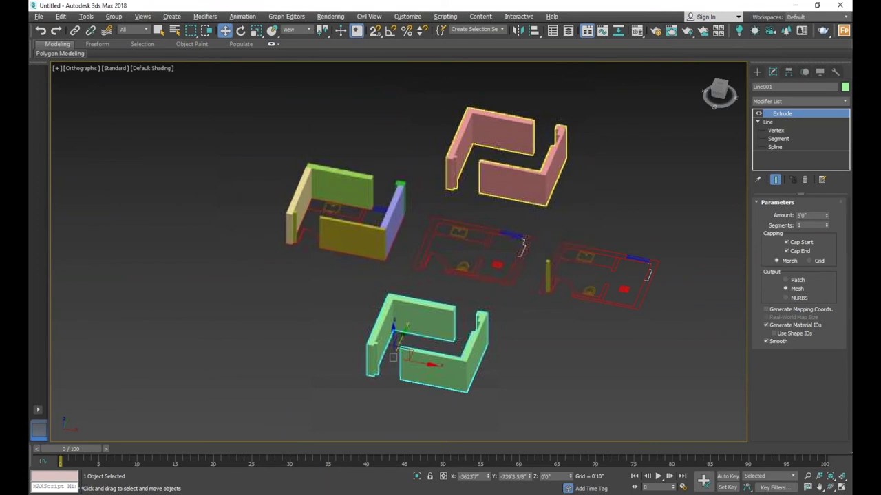
click(479, 227)
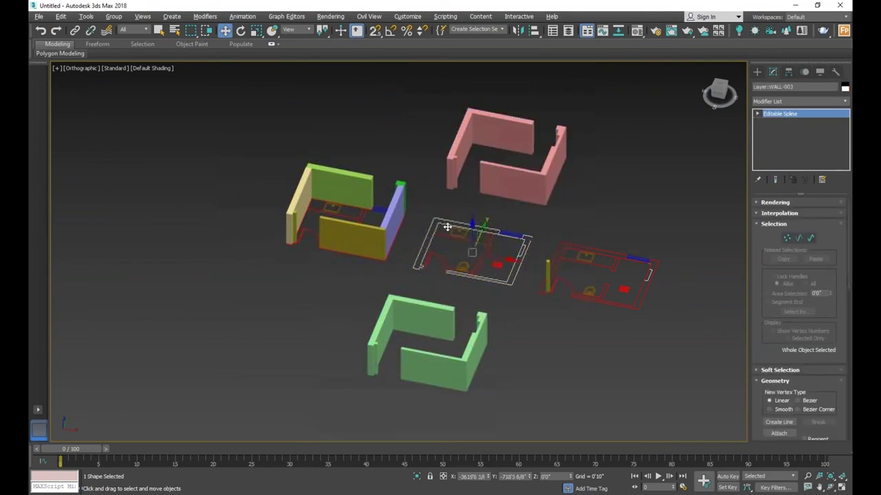
click(541, 185)
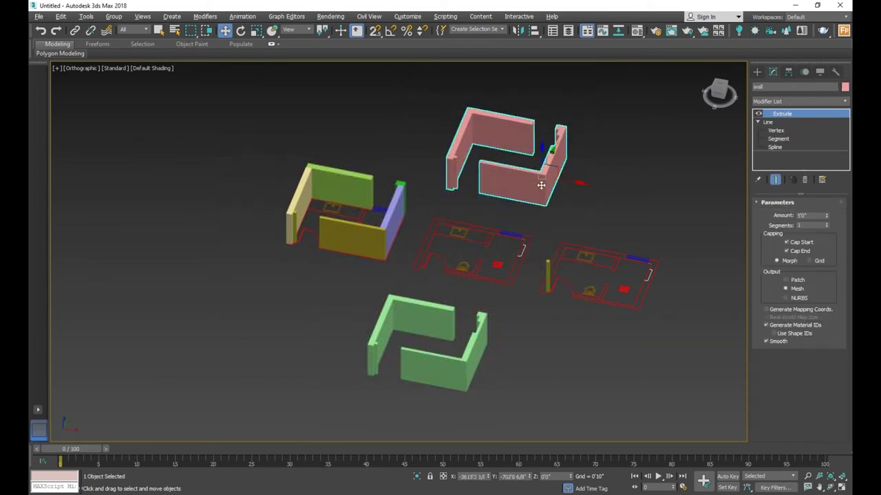
click(628, 164)
key(ctrl+z)
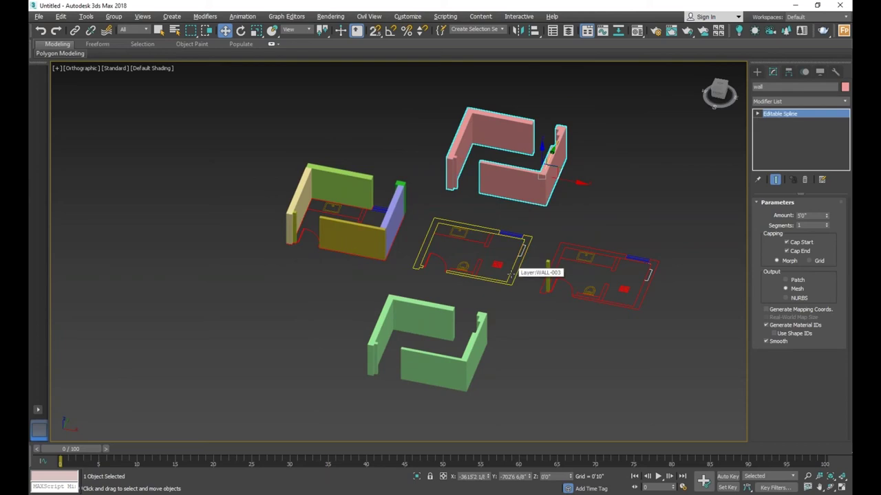
click(501, 244)
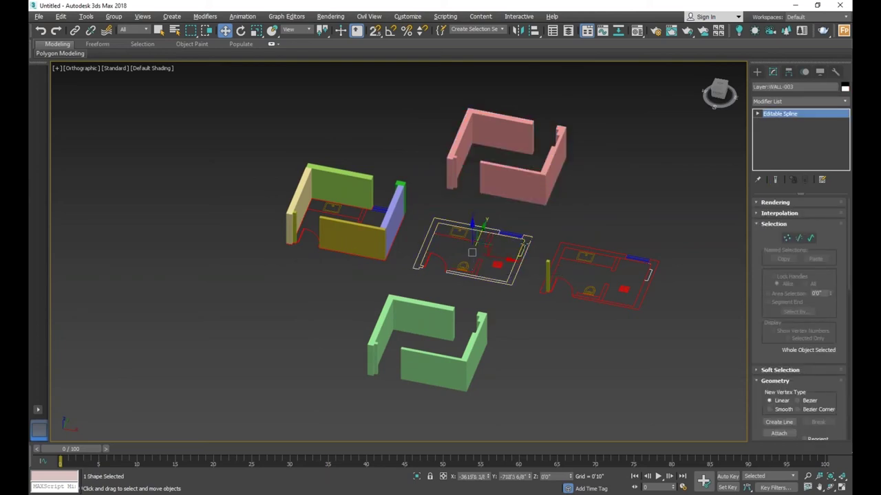
click(403, 313)
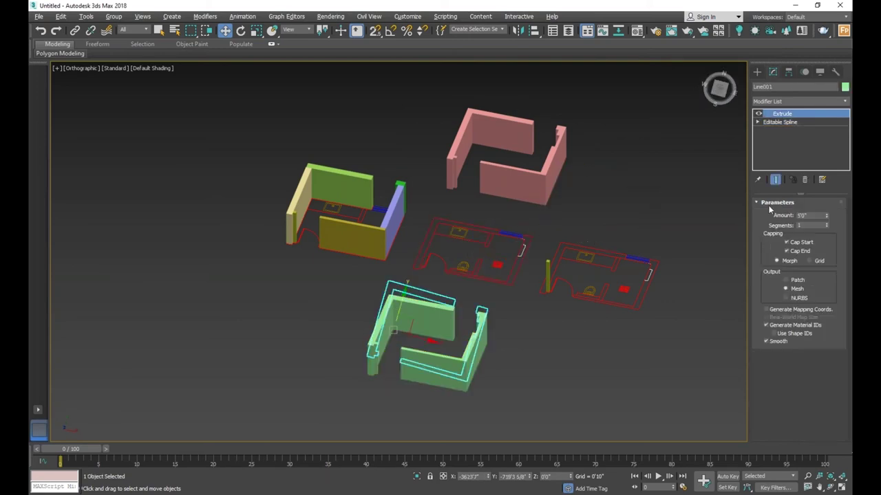
- Orbit the viewport to an angled view of the extruded walls
alt+middle_drag(523, 268, 508, 326)
scroll(508, 326, down, 2)
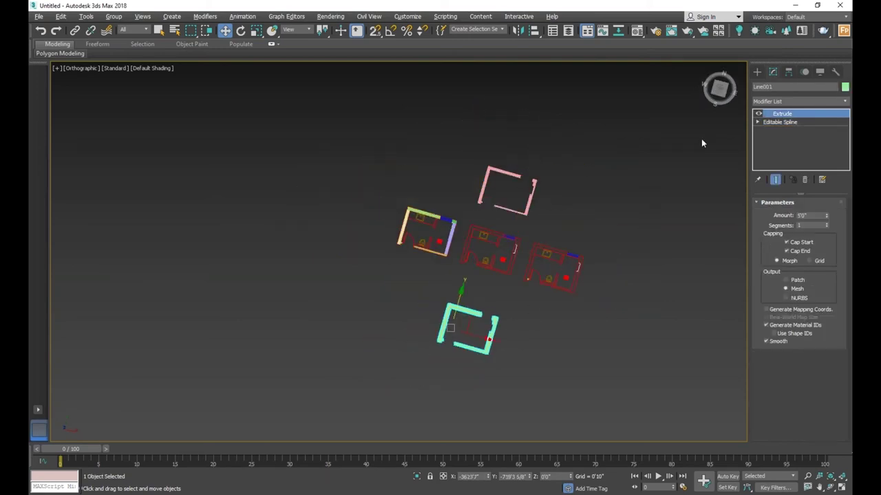
click(831, 487)
drag(486, 298, 462, 251)
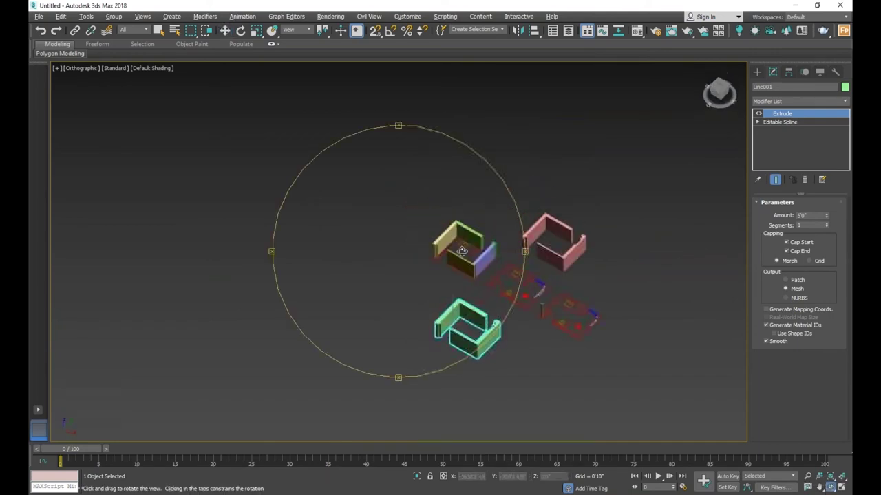
- Choose Create > Shapes > Line, toggle Start New Shape off and back on, and return to Select and Move
click(757, 71)
click(789, 140)
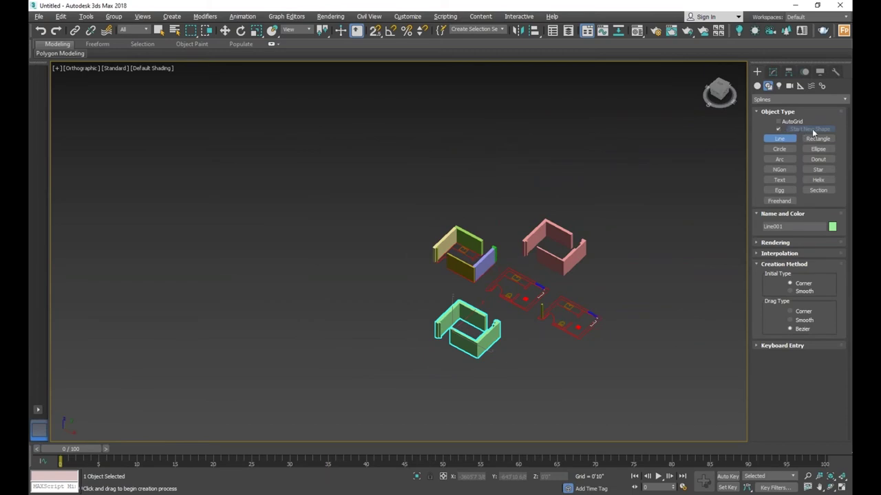
click(778, 130)
scroll(573, 314, up, 5)
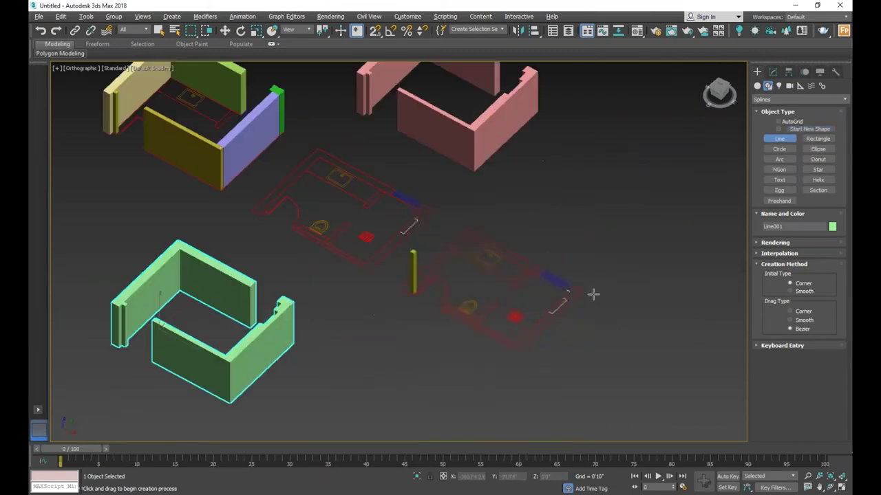
scroll(476, 316, up, 2)
scroll(561, 279, down, 2)
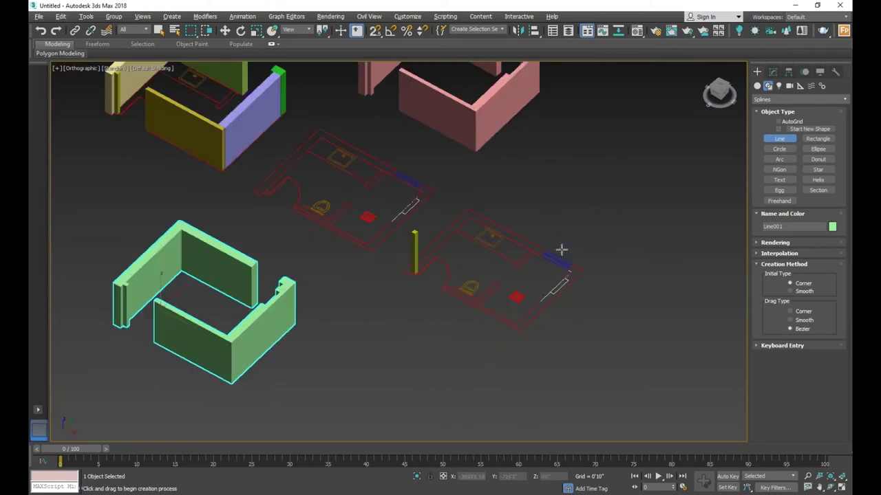
key(w)
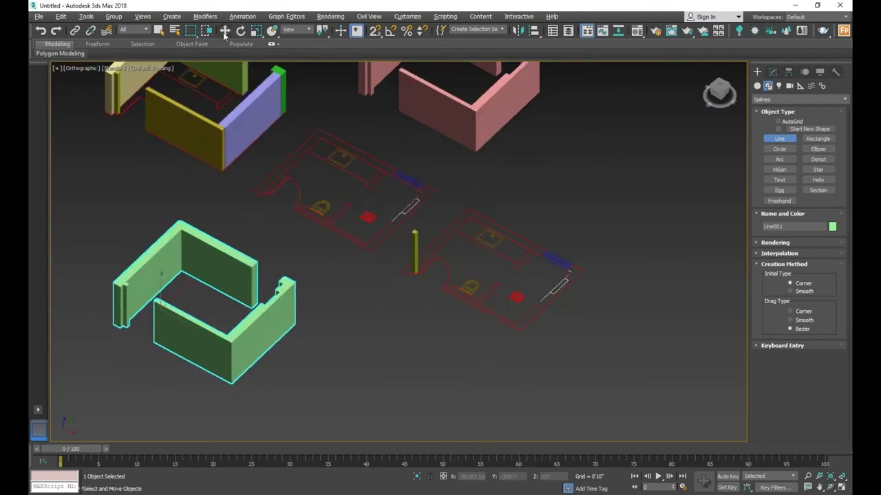
click(777, 128)
scroll(603, 215, down, 2)
- Select the red floor plans and the green and pink bathroom walls in turn
click(408, 228)
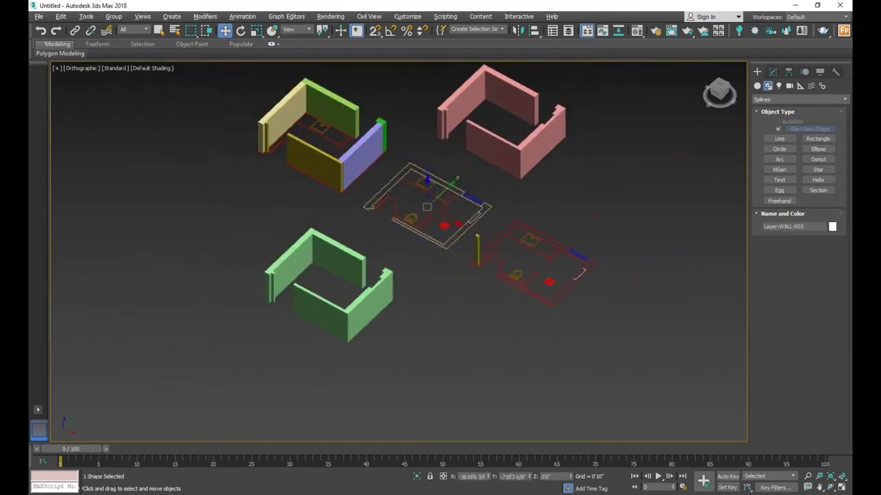
click(383, 294)
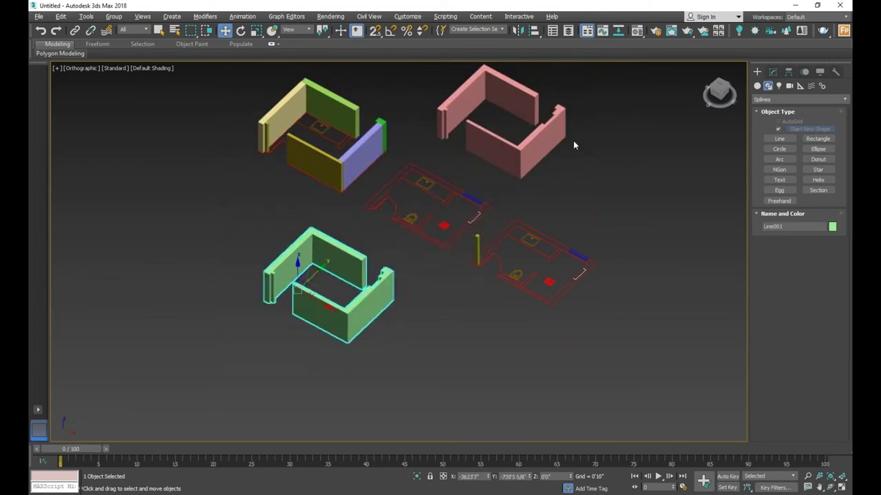
click(554, 112)
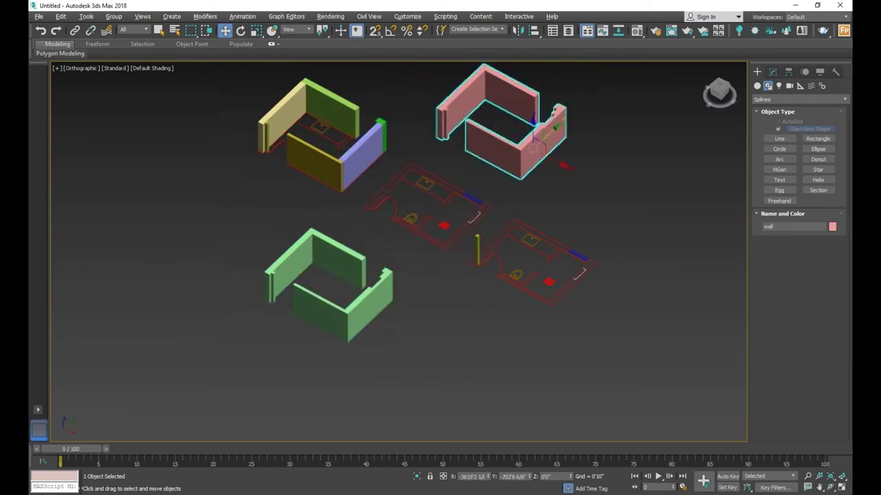
click(353, 252)
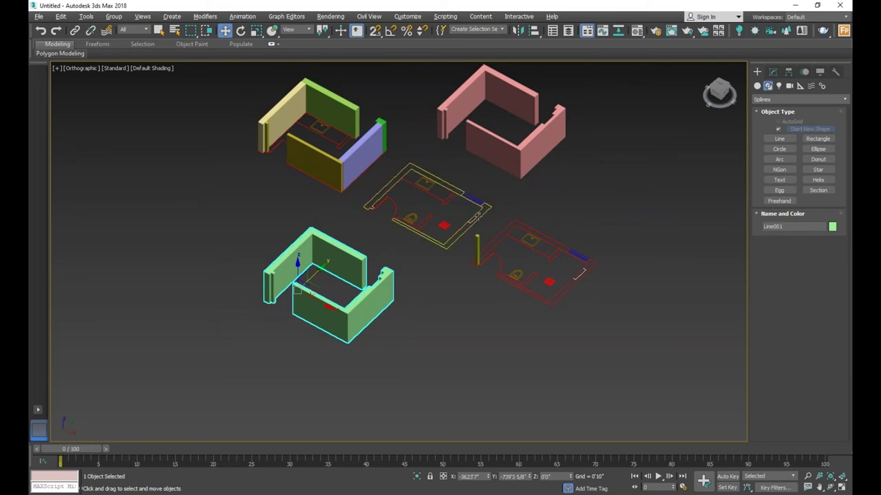
click(611, 208)
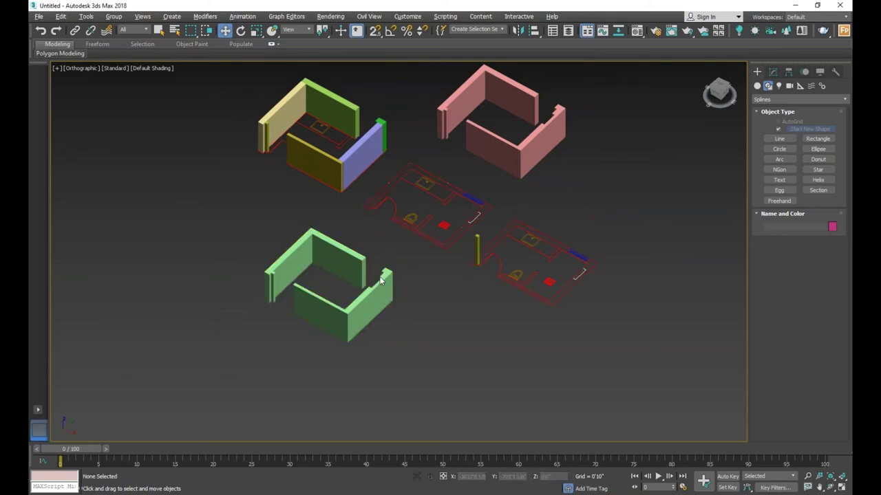
click(388, 285)
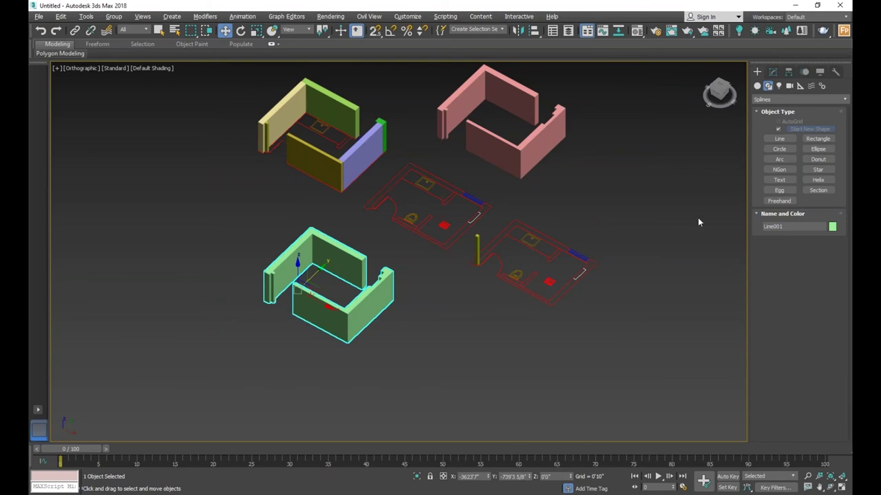
scroll(520, 194, down, 2)
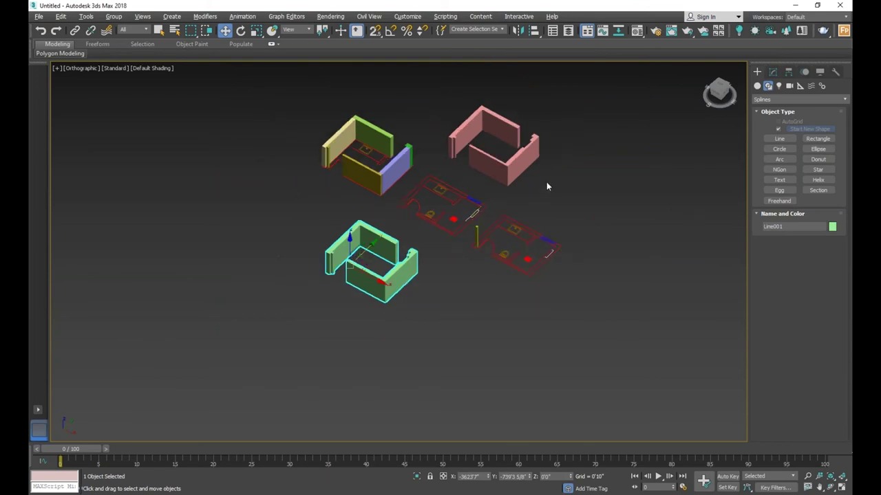
click(545, 241)
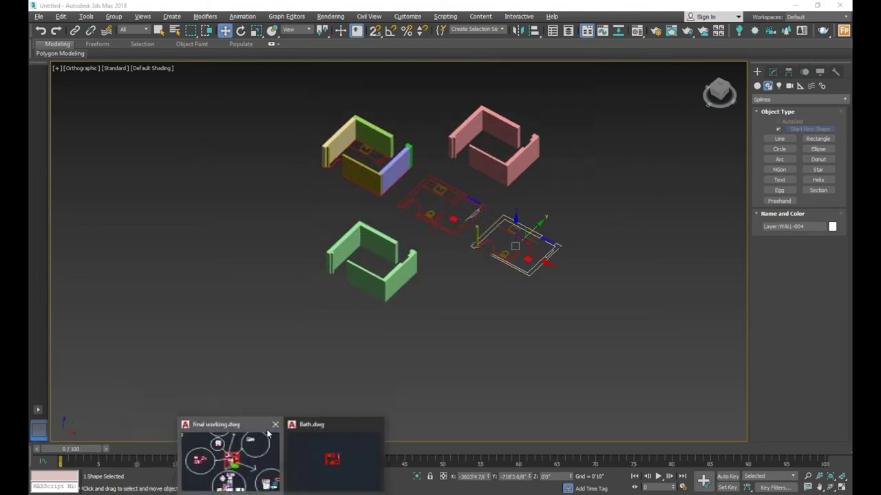
- Switch to final working.dwg in AutoCAD, zoom to the Ceiling Design Bedroom 2 plan, and cancel any command
click(230, 459)
scroll(550, 275, down, 5)
scroll(527, 261, down, 3)
scroll(466, 343, up, 5)
scroll(495, 317, down, 4)
scroll(527, 275, up, 6)
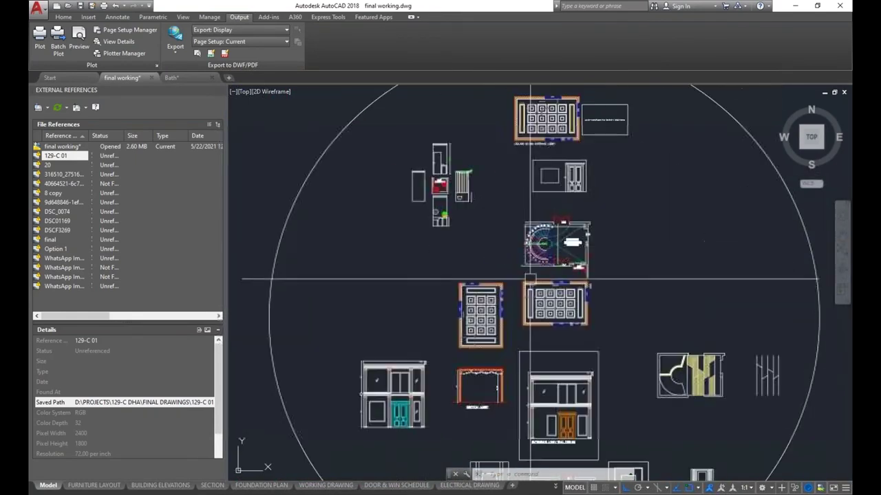
scroll(519, 268, down, 2)
scroll(530, 180, up, 3)
scroll(540, 181, up, 6)
scroll(590, 197, up, 2)
scroll(600, 206, down, 3)
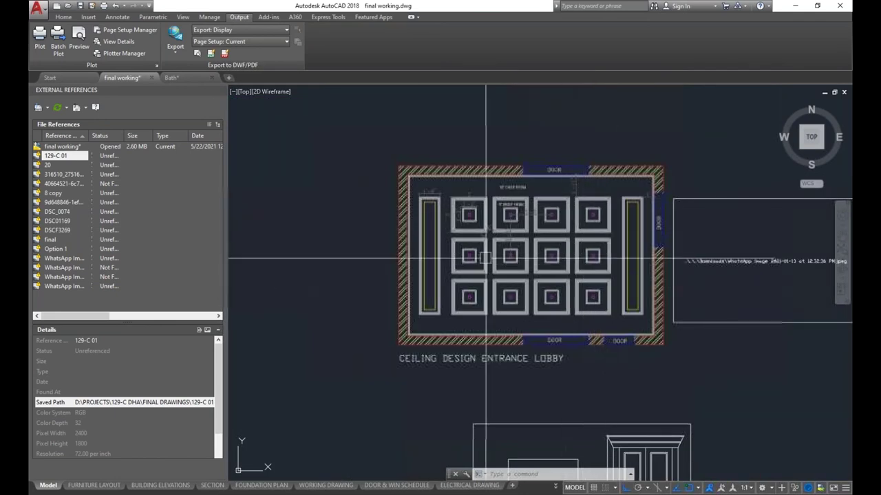
scroll(573, 264, down, 4)
scroll(573, 263, down, 2)
scroll(568, 262, down, 2)
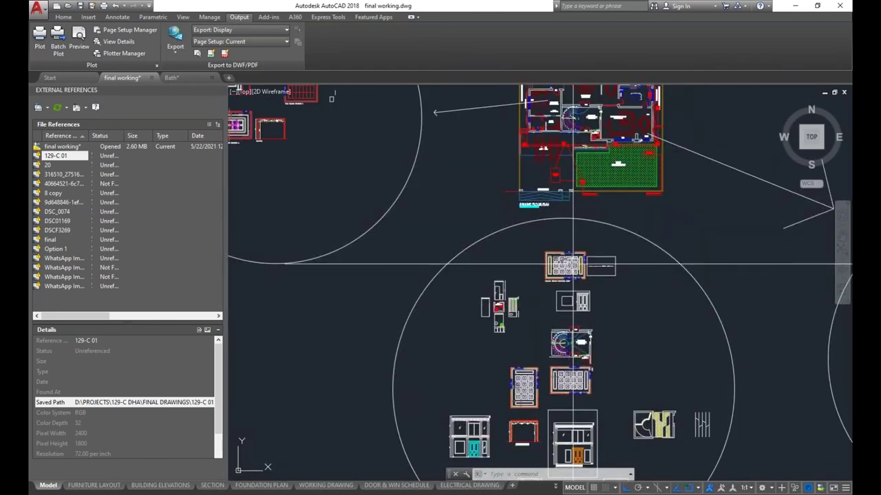
scroll(543, 255, down, 2)
scroll(409, 144, up, 8)
scroll(541, 179, down, 5)
scroll(541, 179, down, 1)
scroll(393, 254, up, 2)
scroll(393, 254, up, 6)
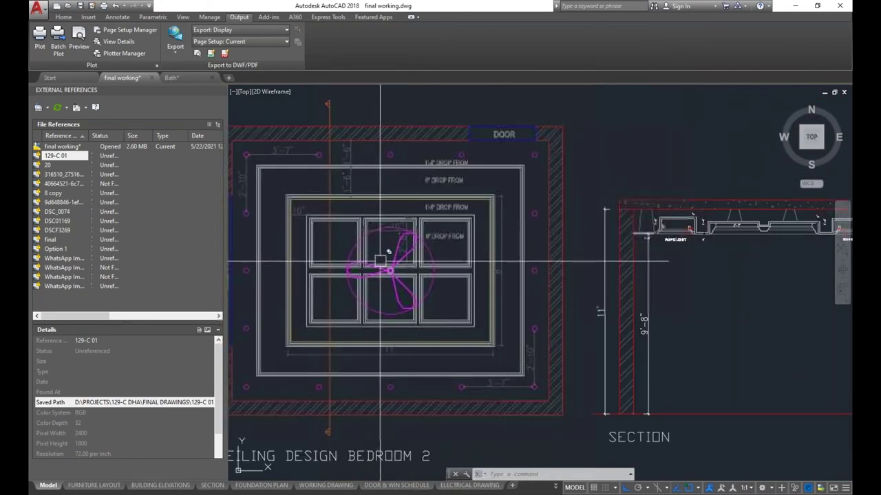
scroll(431, 251, down, 2)
scroll(450, 265, down, 2)
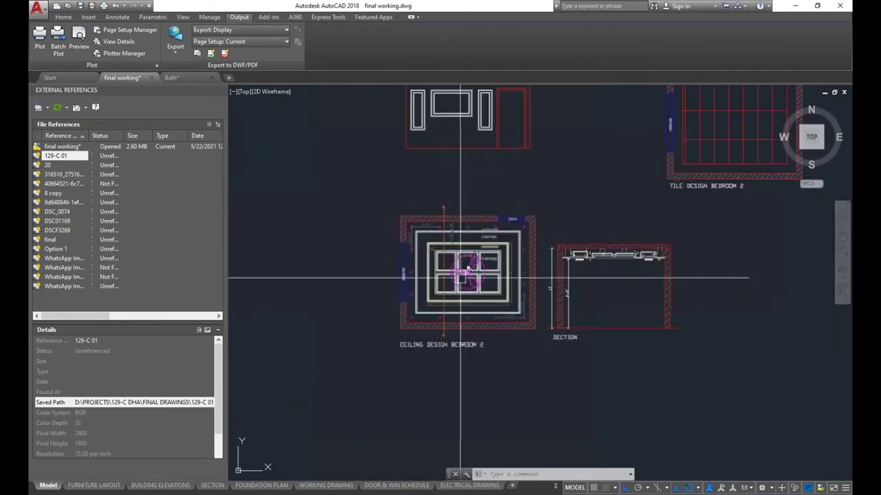
scroll(436, 305, up, 4)
key(Escape)
key(Escape)
key(Escape)
scroll(454, 330, up, 2)
scroll(482, 337, down, 3)
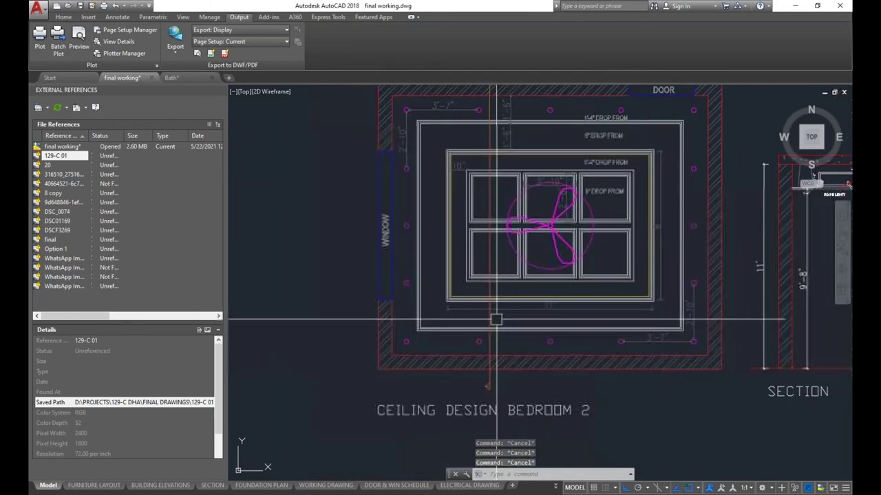
scroll(495, 318, down, 5)
scroll(508, 319, up, 1)
- Run Write Block (W) and window-select the bedroom ceiling plan's 87 objects
text(w)
key(Return)
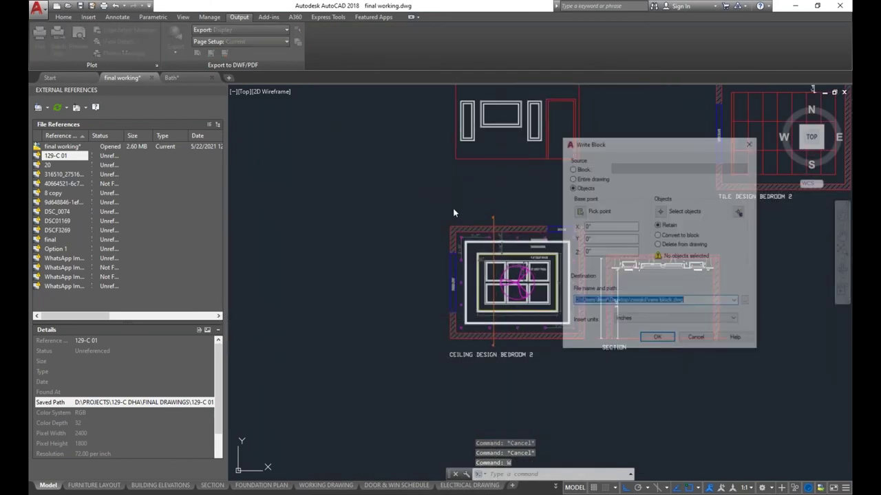
click(660, 212)
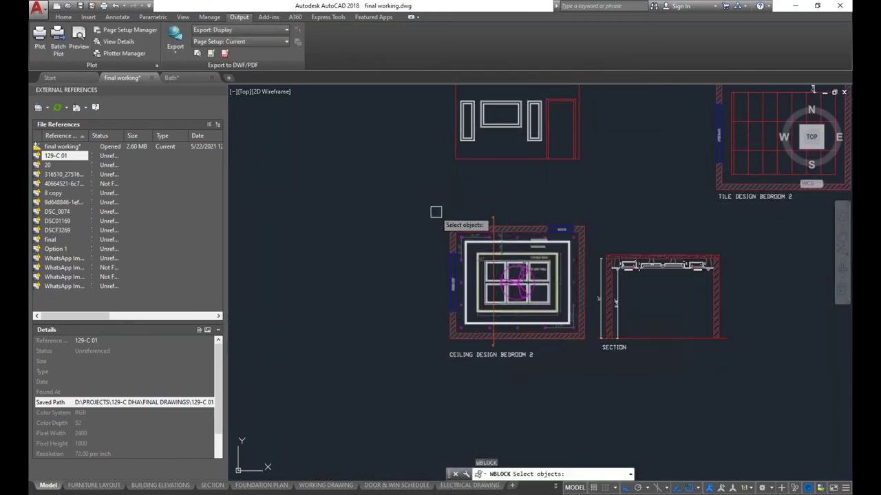
click(419, 202)
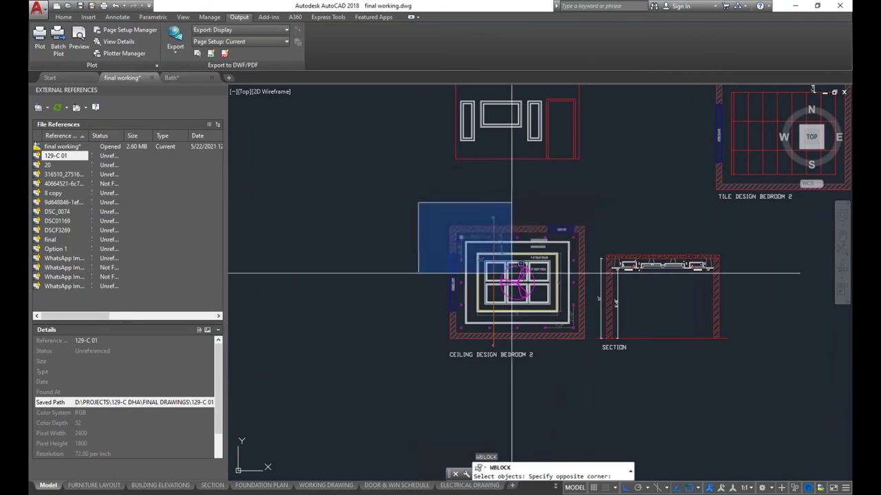
click(589, 352)
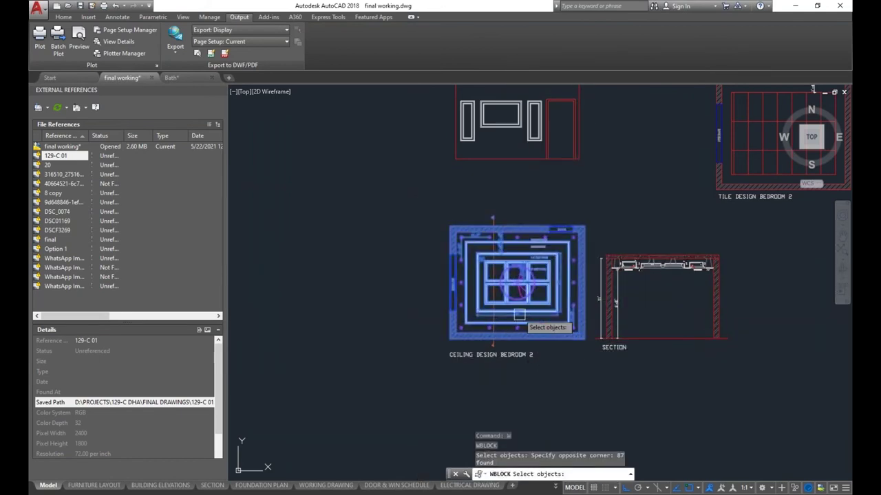
key(Return)
key(Return)
- Erase the top 3'-7" and left 2'-10" dimensions from the ceiling plan
scroll(491, 223, up, 6)
key(Delete)
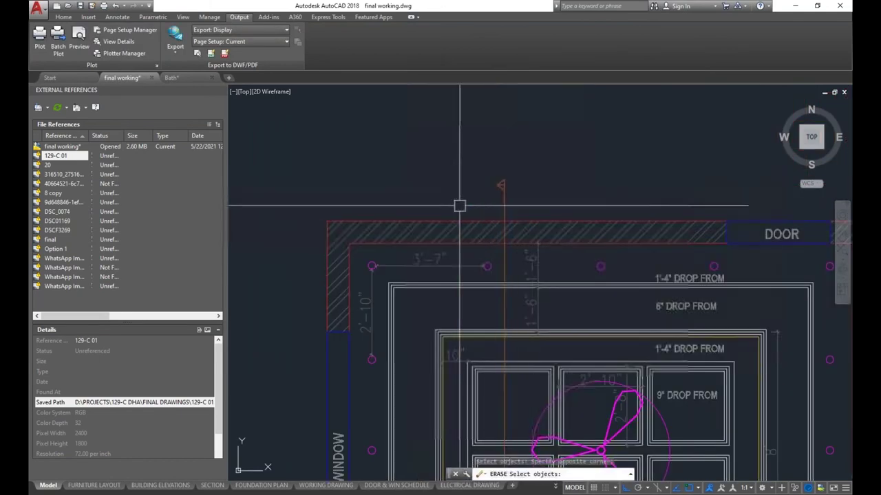
key(Escape)
key(Escape)
key(Escape)
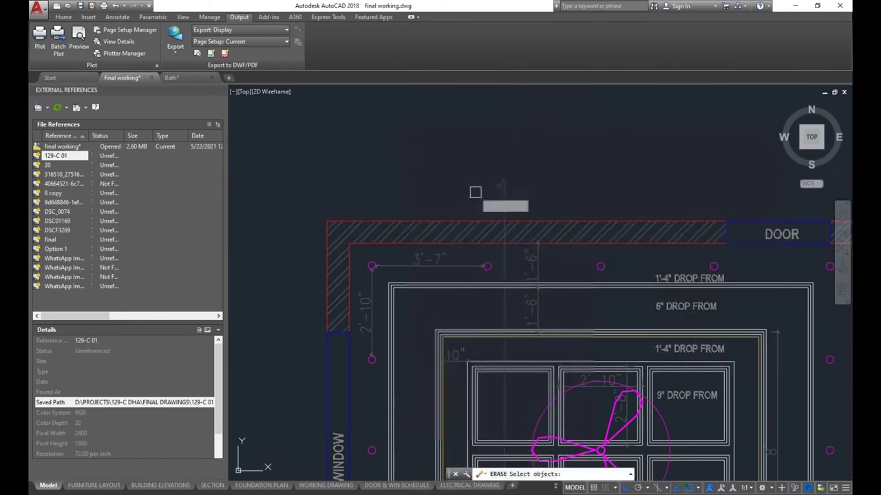
scroll(505, 262, down, 5)
scroll(531, 172, up, 5)
scroll(531, 172, down, 1)
scroll(530, 179, up, 2)
scroll(523, 150, up, 2)
key(Delete)
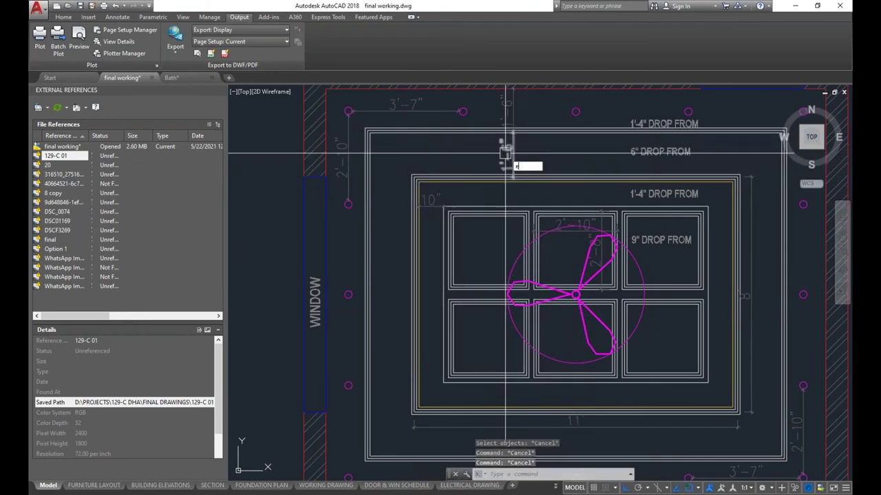
key(Escape)
key(Escape)
click(440, 113)
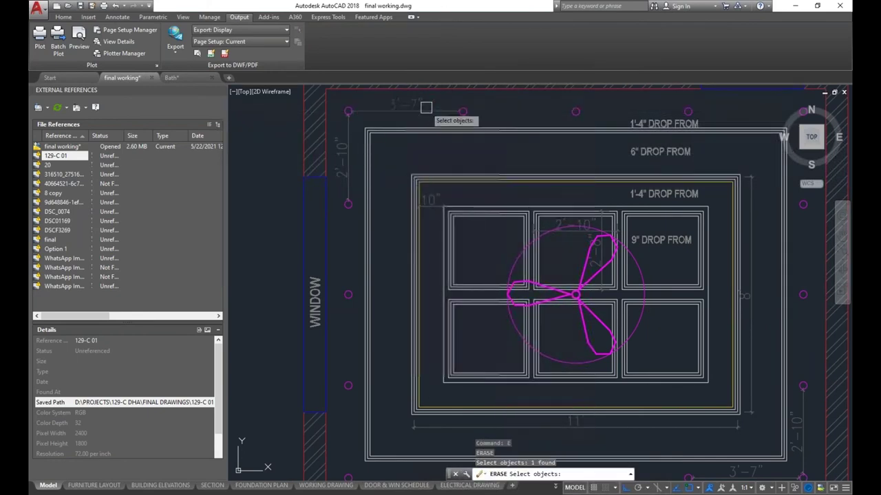
click(342, 165)
key(Delete)
scroll(369, 216, down, 5)
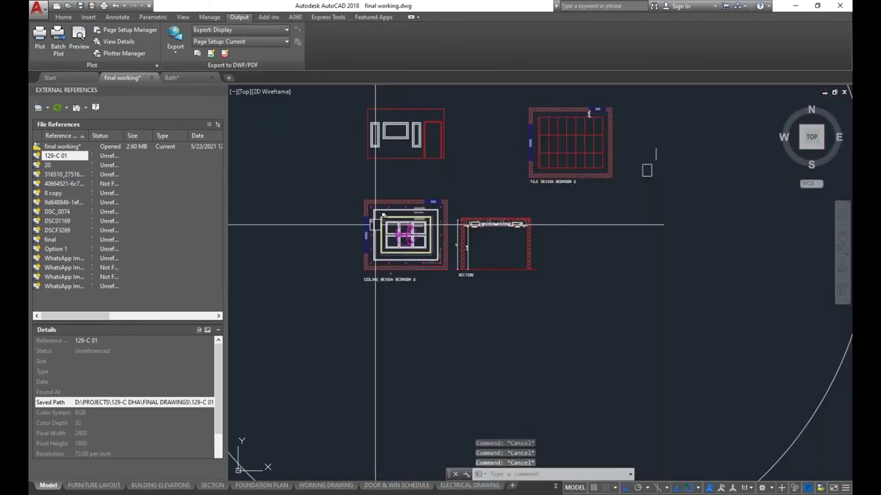
- Run WBLOCK and window-select the 80 objects of the Bedroom 2 ceiling plan
text(w)
key(Return)
click(659, 214)
scroll(403, 219, up, 3)
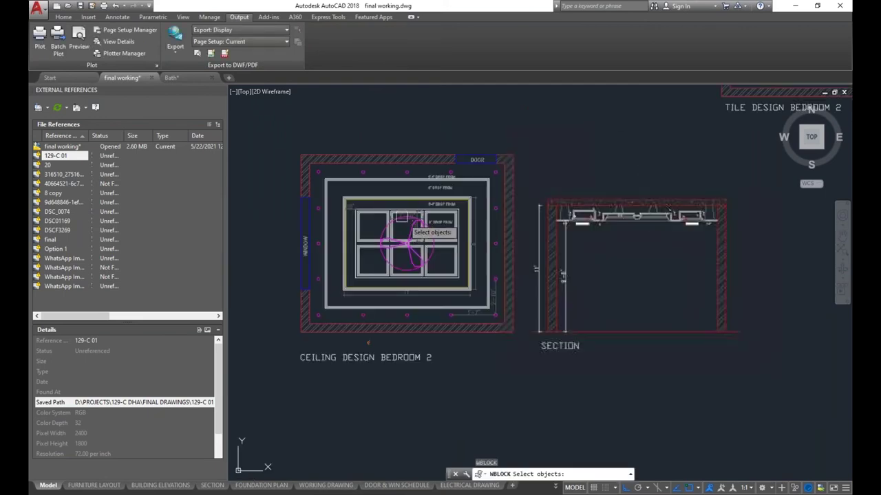
click(269, 134)
click(518, 339)
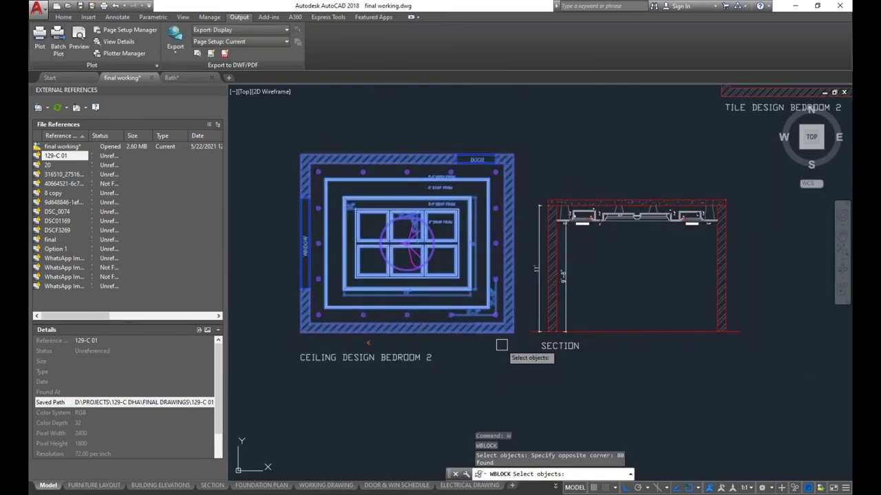
key(Return)
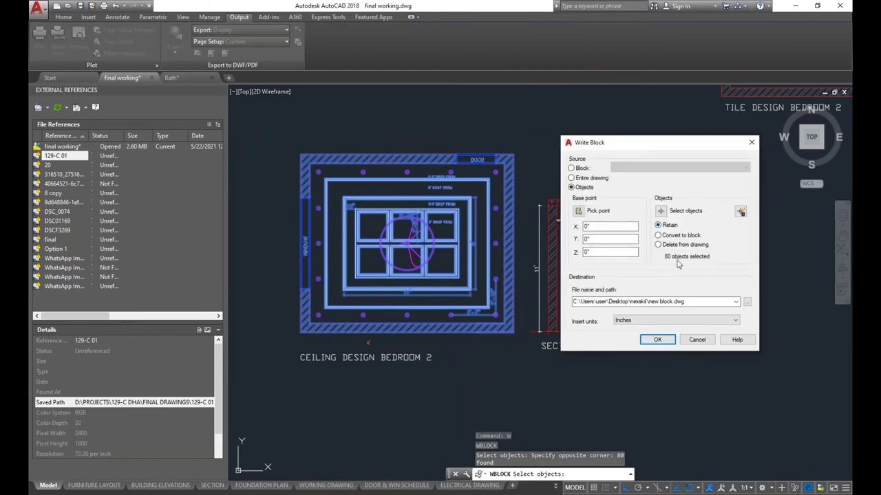
- Save the selection as a new drawing named 'ceil' in the nexskil folder
click(747, 303)
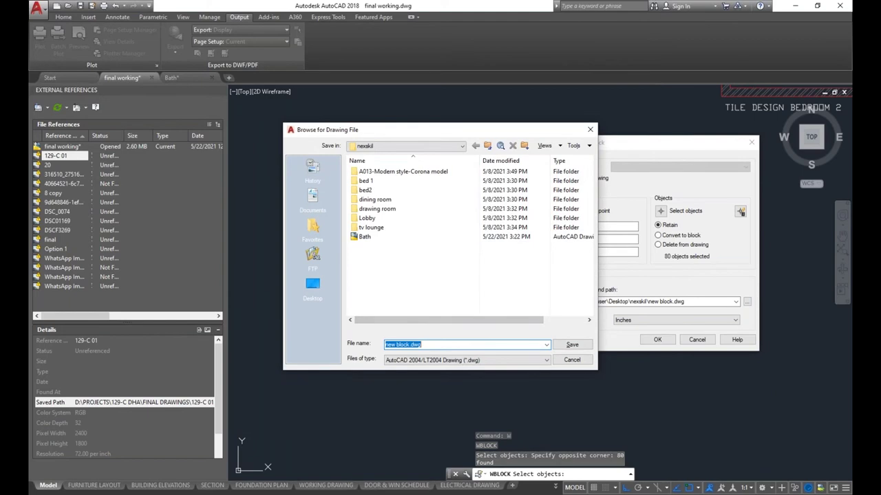
text(ceil)
click(574, 344)
click(657, 339)
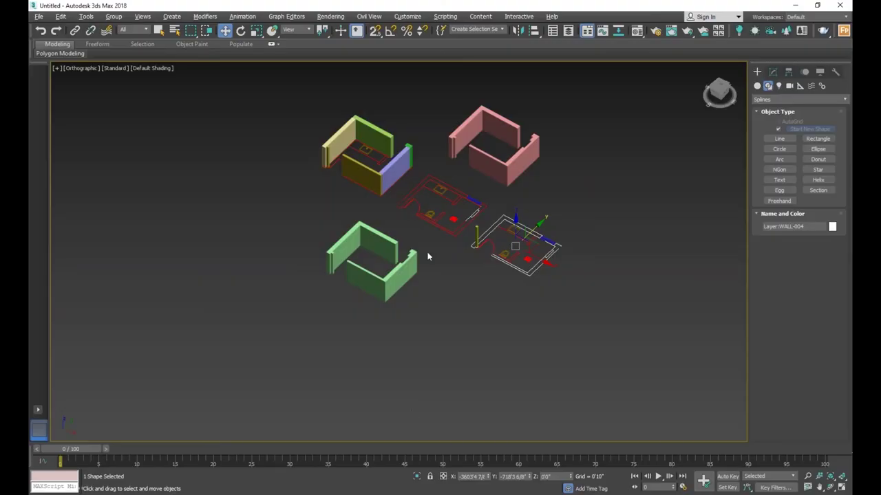
scroll(478, 290, down, 3)
scroll(478, 293, down, 1)
- Import ceil.dwg into the scene, accepting the default AutoCAD DWG/DXF import options
drag(562, 201, 454, 379)
scroll(481, 258, down, 2)
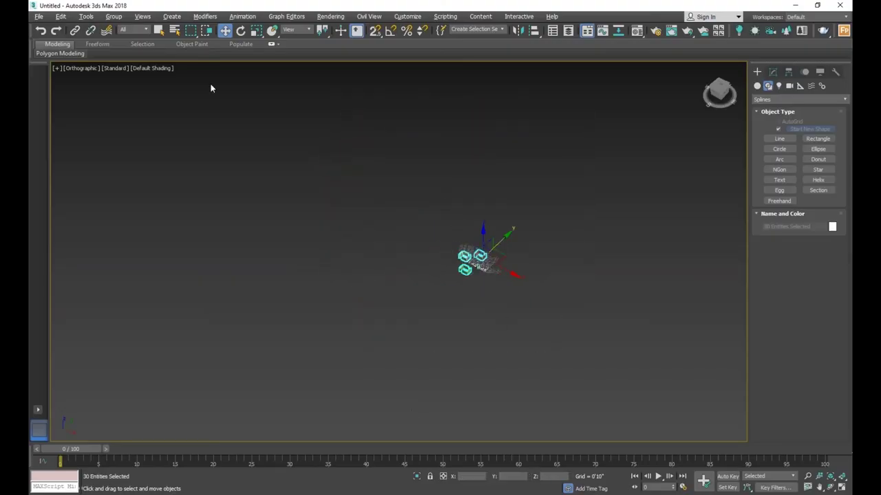
click(40, 16)
mouse_move(49, 150)
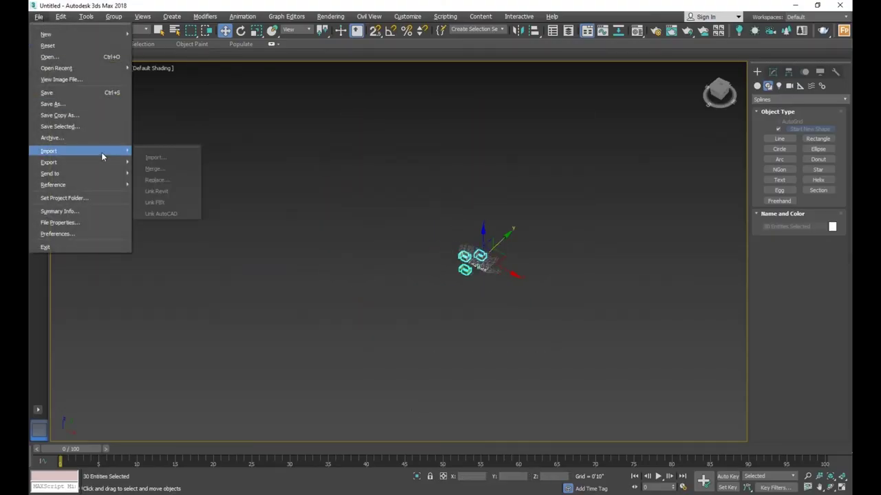
click(170, 157)
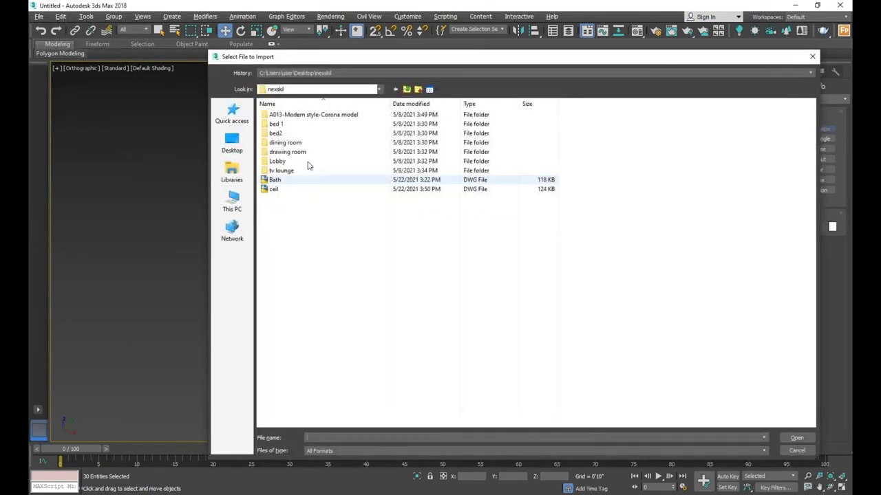
click(291, 190)
click(796, 438)
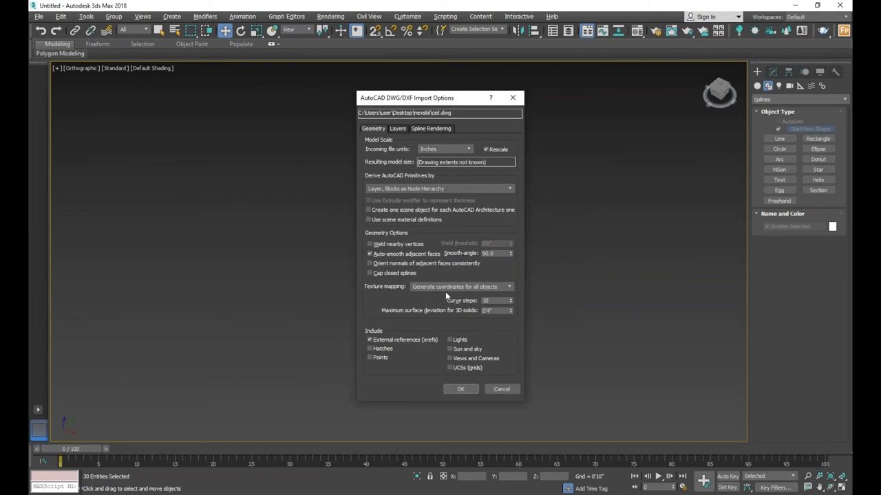
click(466, 391)
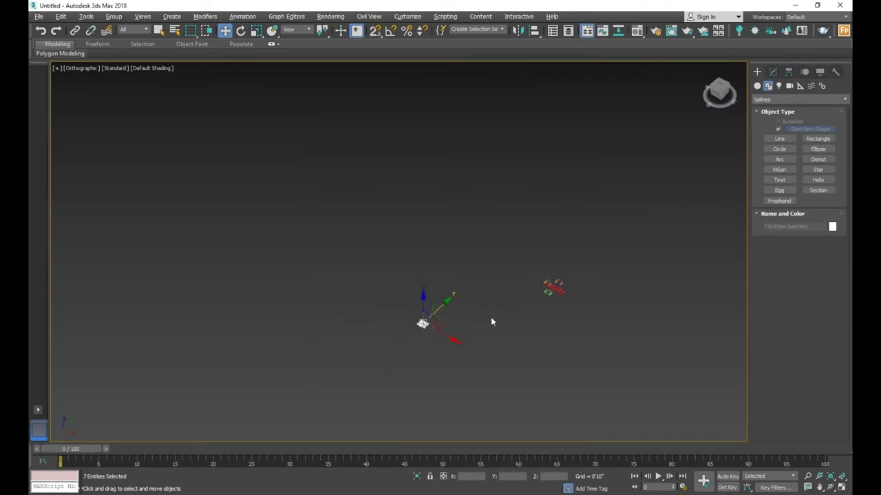
- Move the imported ceiling plan toward the walls and switch to Top view
scroll(423, 329, up, 3)
scroll(392, 329, down, 2)
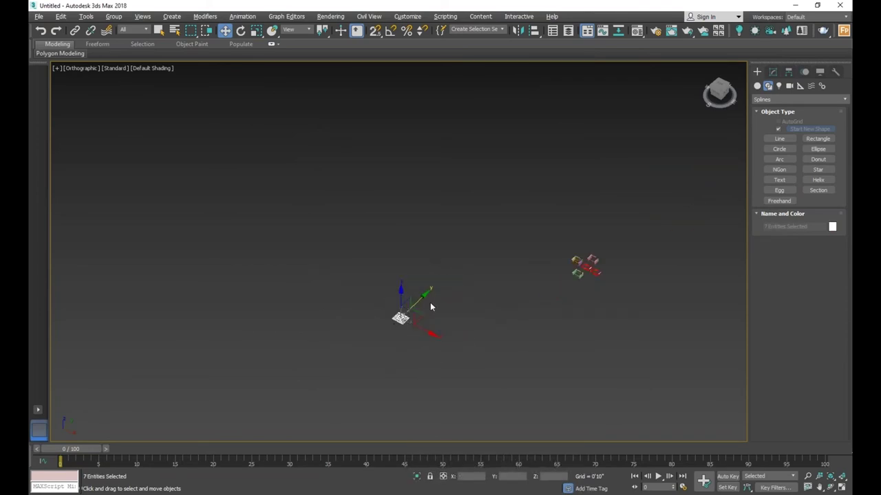
drag(422, 317, 569, 254)
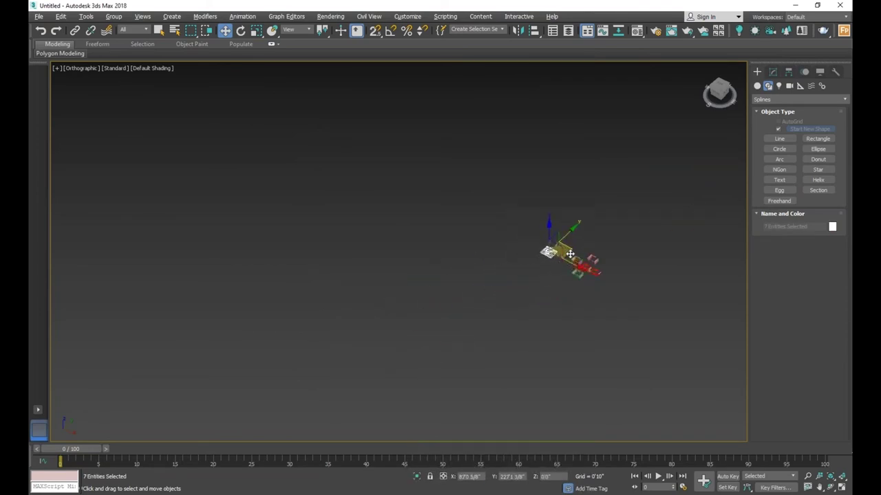
alt+middle_drag(570, 254, 560, 299)
key(t)
scroll(560, 296, up, 5)
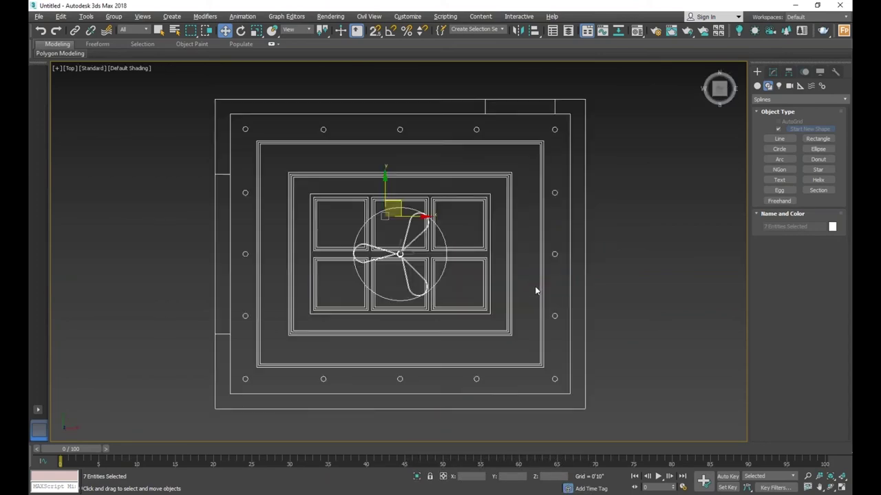
scroll(534, 289, down, 6)
- Select all 37 scene objects, show the grid, and move them up and right
drag(622, 214, 460, 351)
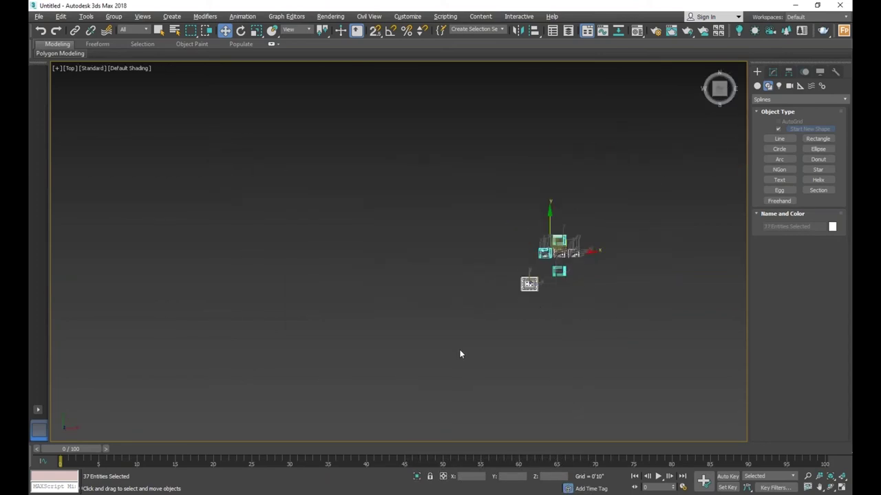
key(g)
scroll(447, 317, down, 3)
scroll(581, 266, down, 2)
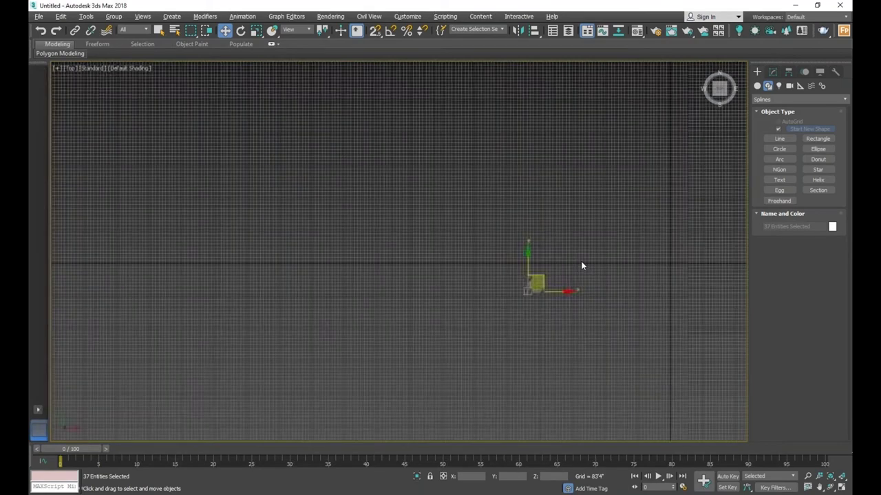
drag(539, 279, 686, 248)
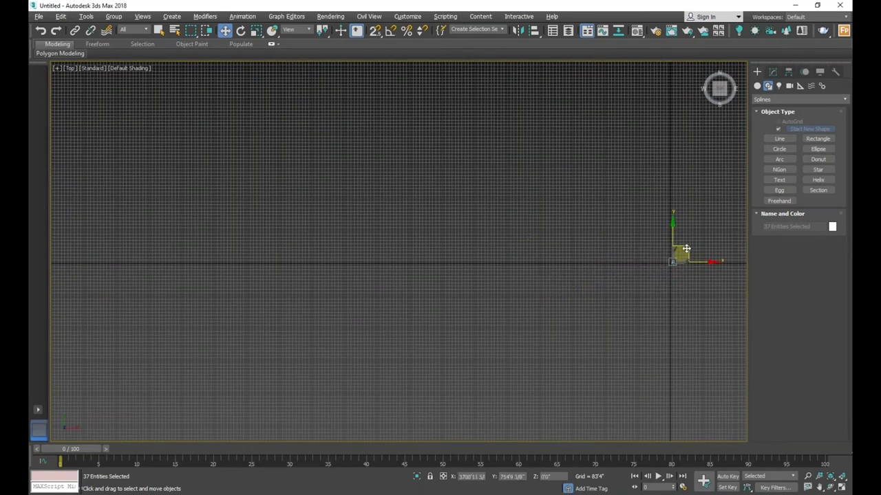
- Nudge the objects left and up, deselect, and zoom in on the ceiling plan
scroll(677, 254, up, 2)
scroll(654, 269, up, 1)
scroll(633, 279, up, 2)
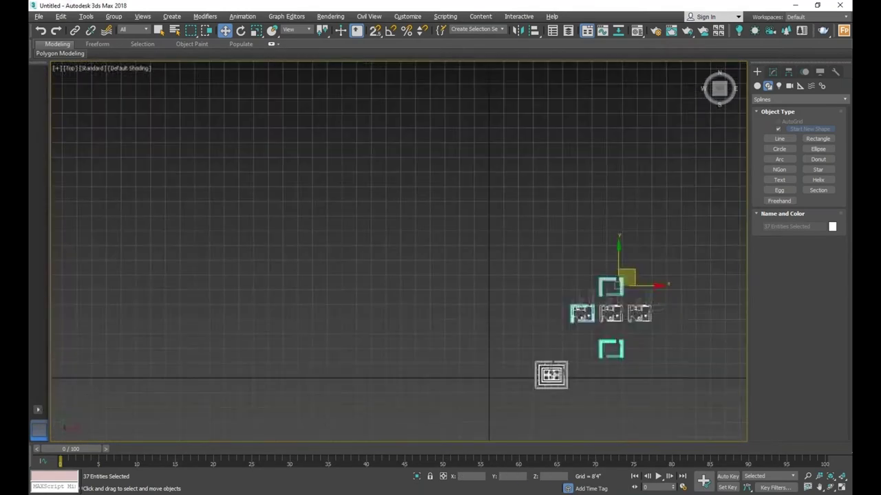
drag(619, 363, 578, 343)
click(564, 396)
scroll(527, 366, up, 3)
scroll(527, 366, up, 4)
scroll(527, 366, up, 2)
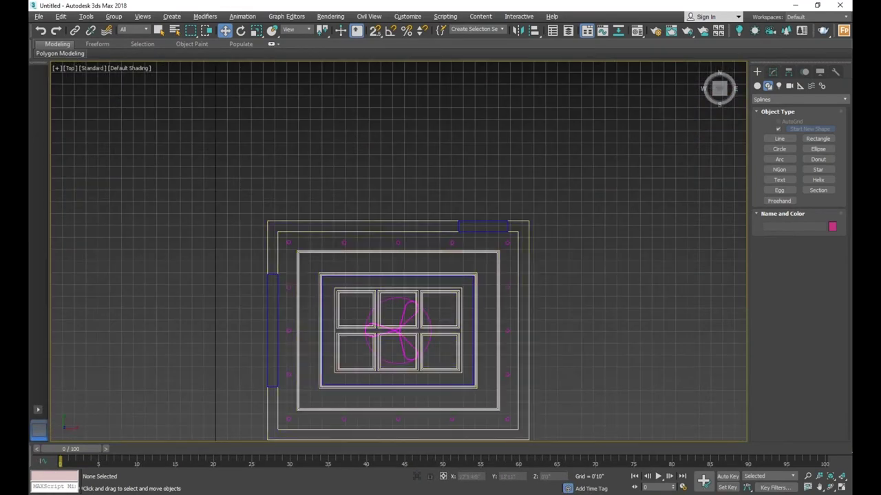
- Select the pink fan shape and toggle its hiding with undo and redo
click(397, 329)
scroll(578, 270, down, 1)
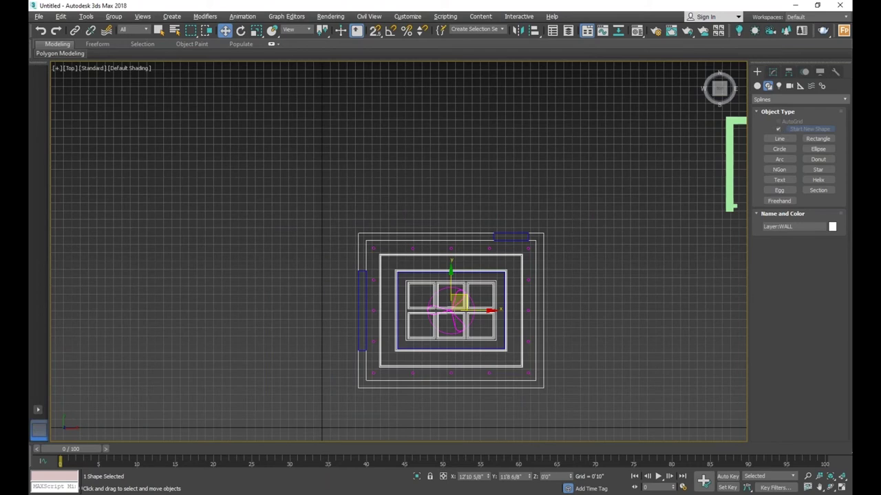
scroll(570, 241, up, 2)
click(569, 255)
key(ctrl+z)
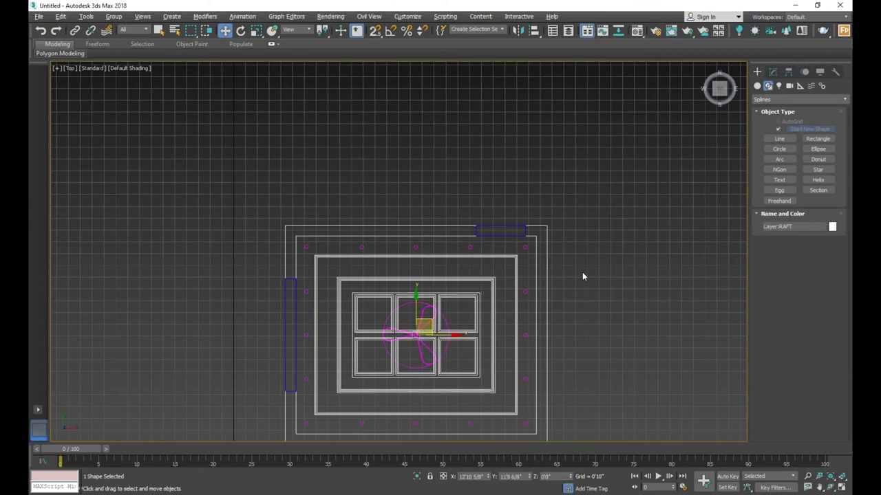
scroll(582, 271, down, 2)
scroll(713, 225, up, 2)
scroll(713, 225, up, 2)
key(ctrl+z)
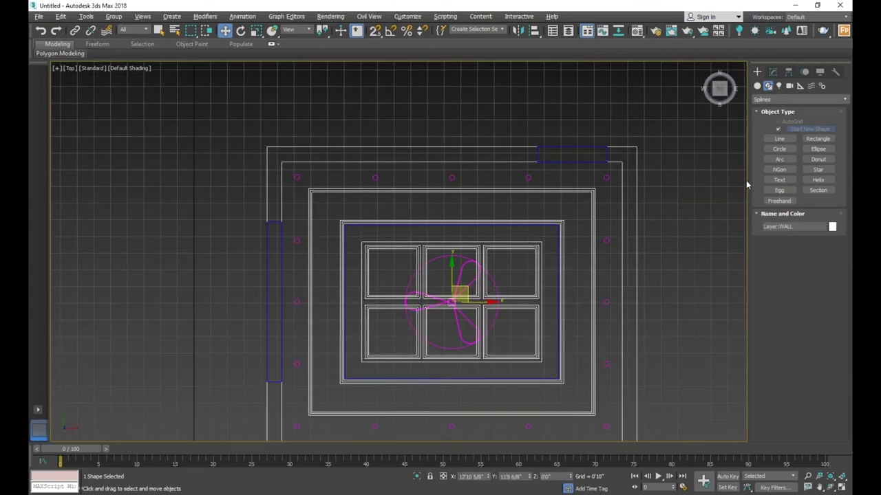
key(ctrl+z)
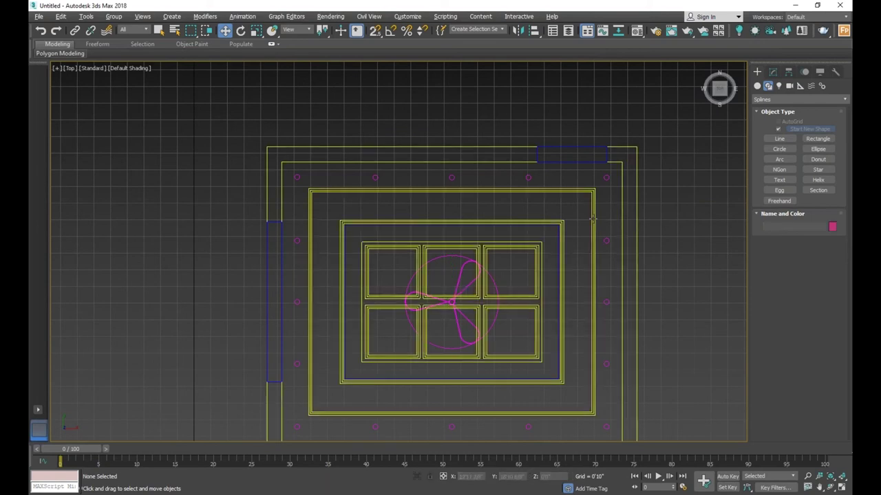
key(ctrl+y)
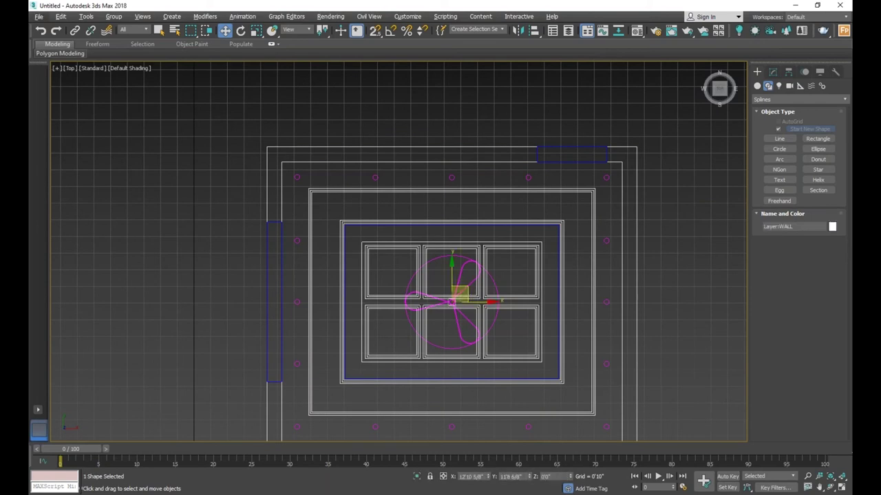
- Hide the fan, light points and blue outlines, leaving only the white WALL-layer outline framed
key(shift+z)
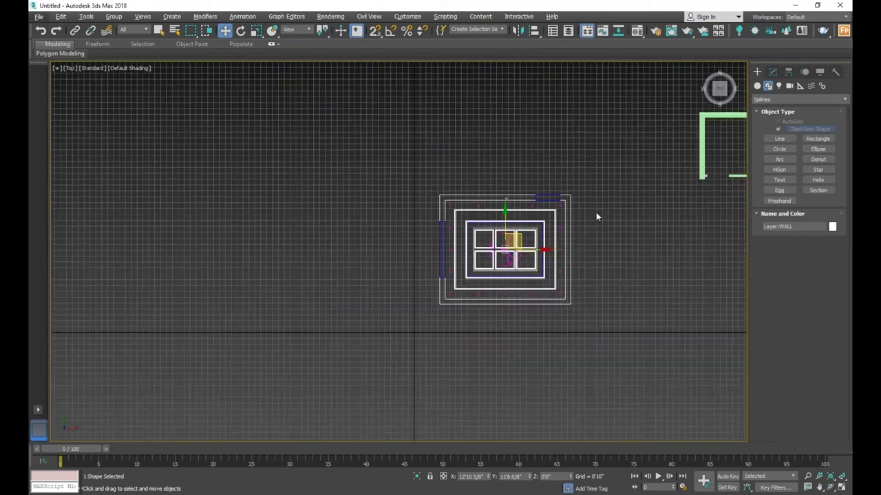
key(shift+z)
key(ctrl+z)
key(ctrl+y)
scroll(450, 370, up, 2)
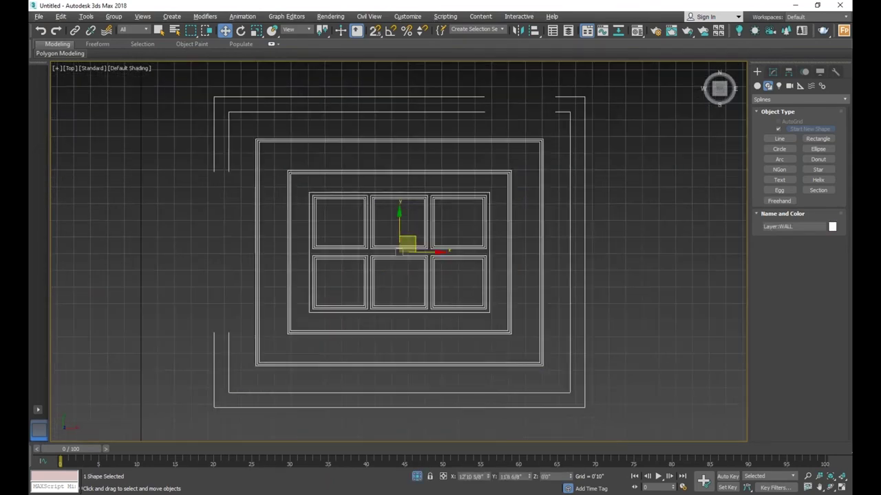
scroll(548, 299, down, 4)
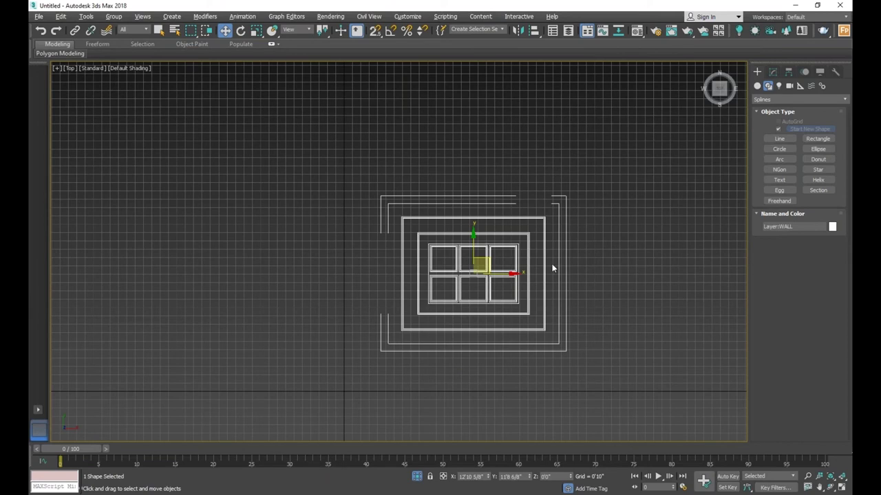
key(ctrl+z)
key(ctrl+z)
key(ctrl+y)
key(ctrl+y)
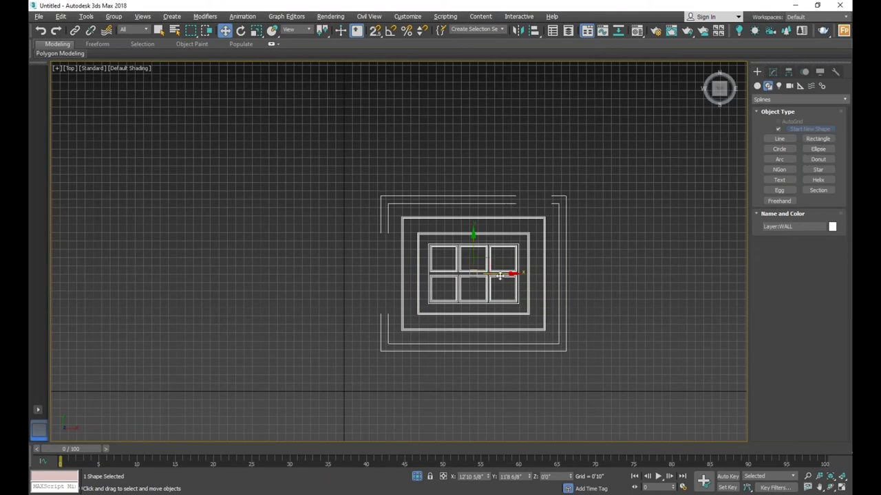
- Turn on corner snapping and trace a rectangle across the outer frame corners
scroll(394, 206, up, 2)
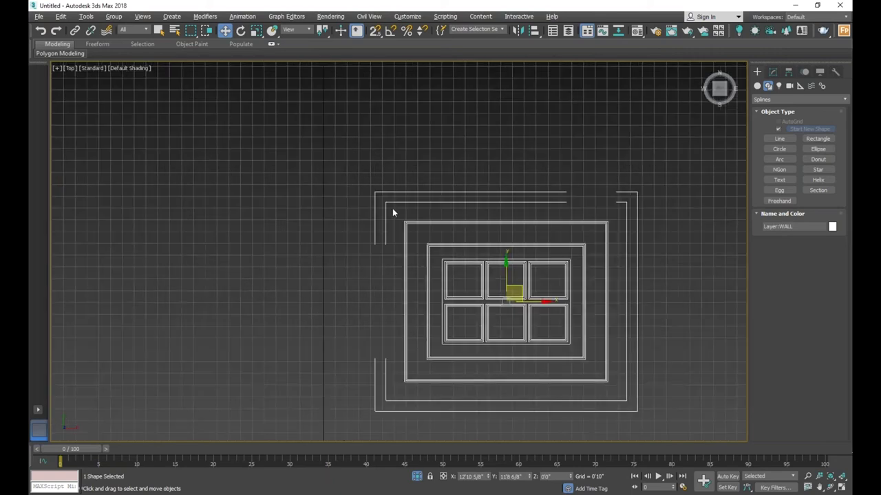
click(619, 178)
click(817, 138)
key(s)
drag(625, 202, 386, 400)
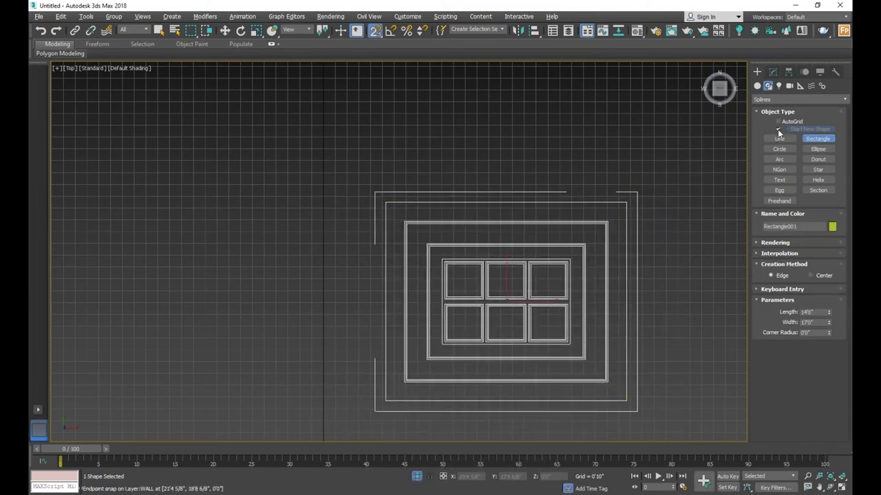
- Snap nested rectangles to the inner frame corners, including a 6'0" by 9'0" outline
scroll(606, 230, up, 5)
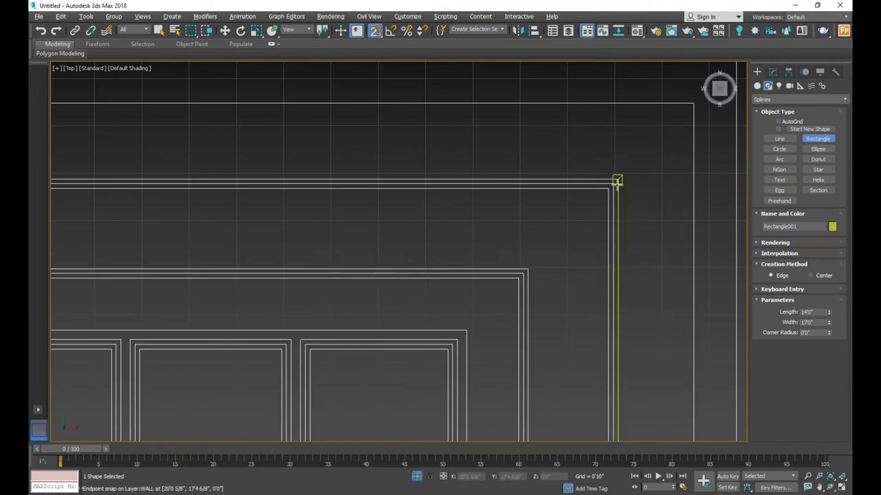
mouse_move(609, 182)
mouse_down()
mouse_move(663, 179)
mouse_move(364, 406)
mouse_move(360, 354)
mouse_up()
scroll(664, 179, down, 5)
scroll(369, 408, up, 3)
scroll(369, 409, down, 1)
scroll(368, 346, down, 3)
scroll(368, 345, up, 2)
scroll(381, 327, up, 3)
mouse_move(408, 312)
mouse_down()
mouse_move(382, 367)
mouse_move(621, 186)
mouse_up()
scroll(382, 366, down, 3)
scroll(612, 183, up, 2)
scroll(571, 171, up, 2)
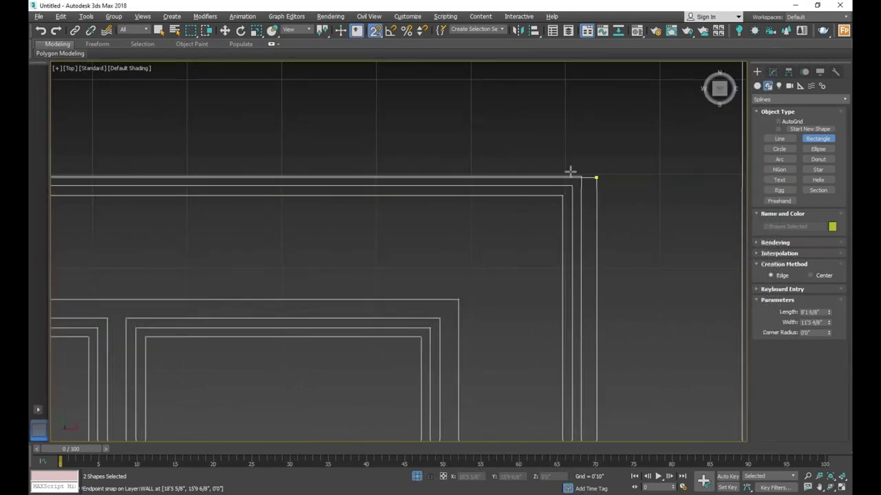
drag(570, 171, 590, 173)
scroll(590, 173, down, 1)
scroll(594, 183, down, 2)
mouse_move(573, 210)
mouse_down()
mouse_move(560, 227)
mouse_move(568, 199)
mouse_up()
scroll(560, 229, up, 2)
scroll(568, 199, up, 2)
scroll(569, 199, down, 3)
scroll(570, 198, down, 2)
scroll(570, 198, up, 2)
drag(570, 198, 315, 370)
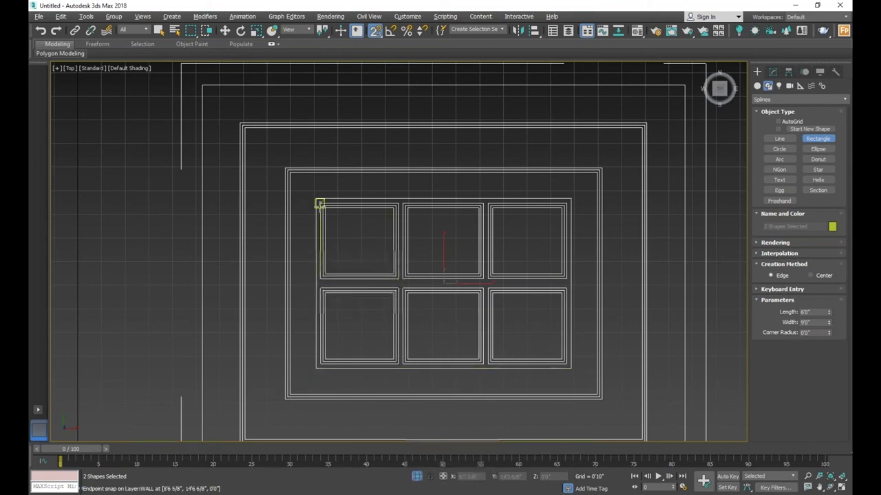
- Trace snapped rectangles over all six panels, top row then bottom row
scroll(319, 204, up, 4)
drag(334, 207, 525, 395)
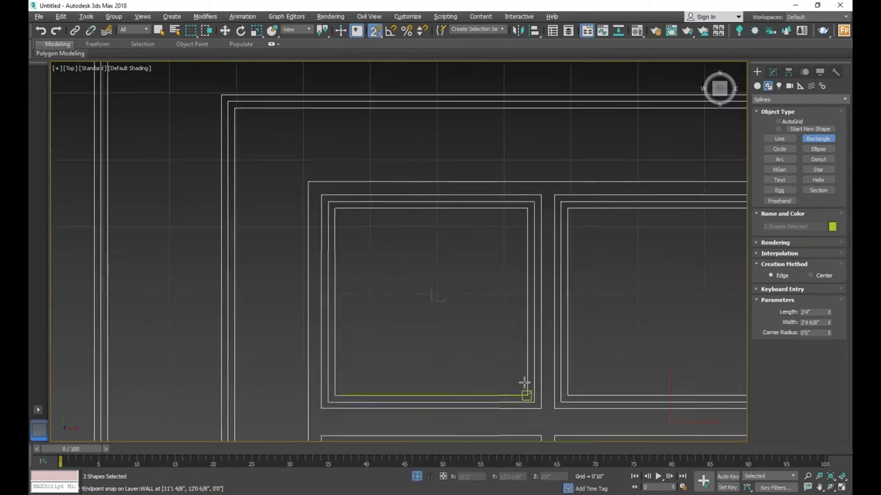
scroll(435, 247, down, 3)
drag(502, 226, 600, 318)
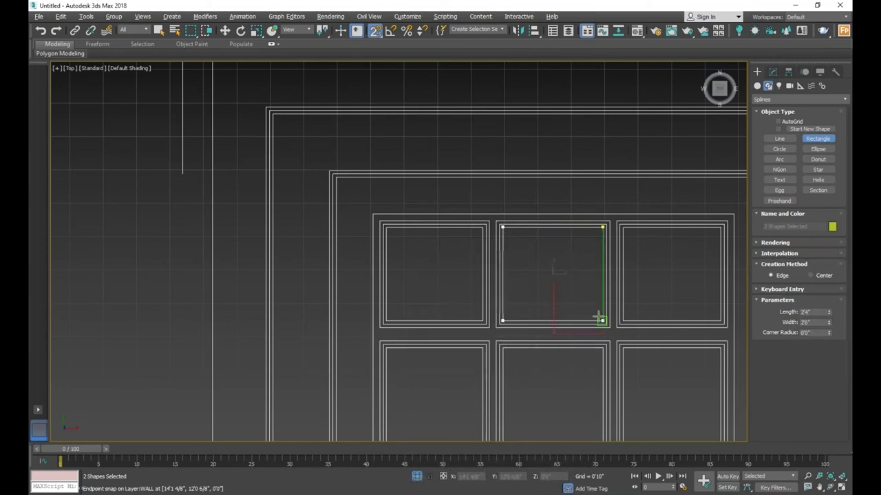
mouse_move(621, 227)
mouse_down()
mouse_move(709, 320)
mouse_move(718, 319)
mouse_up()
scroll(640, 295, down, 2)
scroll(664, 322, up, 4)
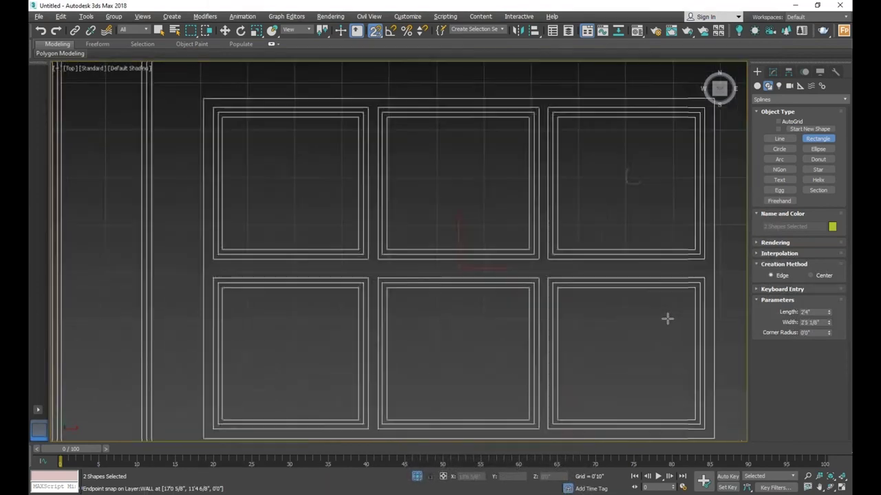
scroll(667, 319, down, 2)
mouse_move(692, 290)
mouse_down()
mouse_move(583, 350)
mouse_move(592, 384)
mouse_up()
mouse_move(575, 290)
mouse_down()
mouse_move(472, 384)
mouse_move(440, 309)
mouse_move(359, 381)
mouse_up()
scroll(418, 259, down, 2)
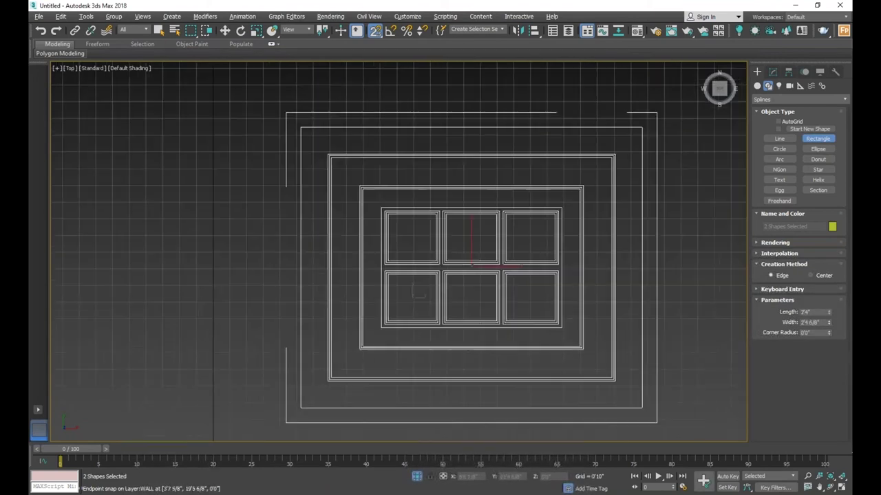
- Select the traced rectangles and drag them along X to the right of the drawing
click(225, 30)
click(490, 269)
scroll(494, 276, down, 2)
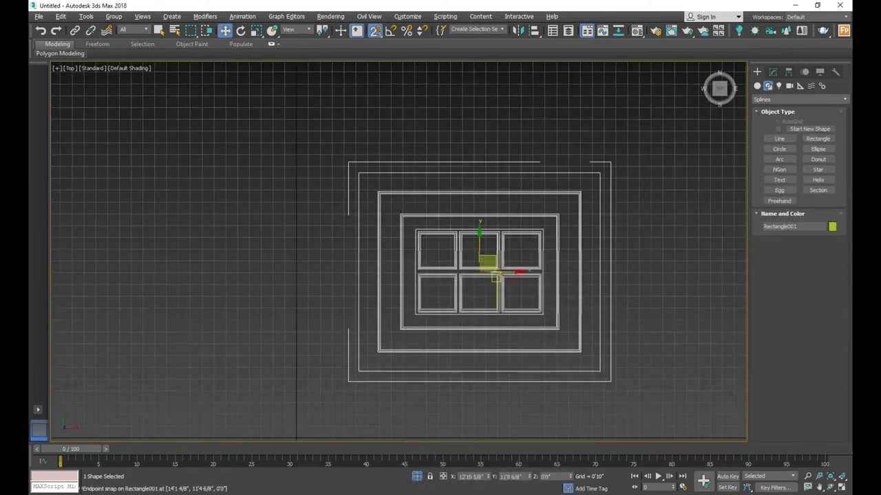
scroll(494, 275, down, 2)
drag(516, 279, 706, 282)
- Reselect the moved rectangle shape and undo the last change
scroll(392, 289, down, 1)
scroll(392, 289, down, 1)
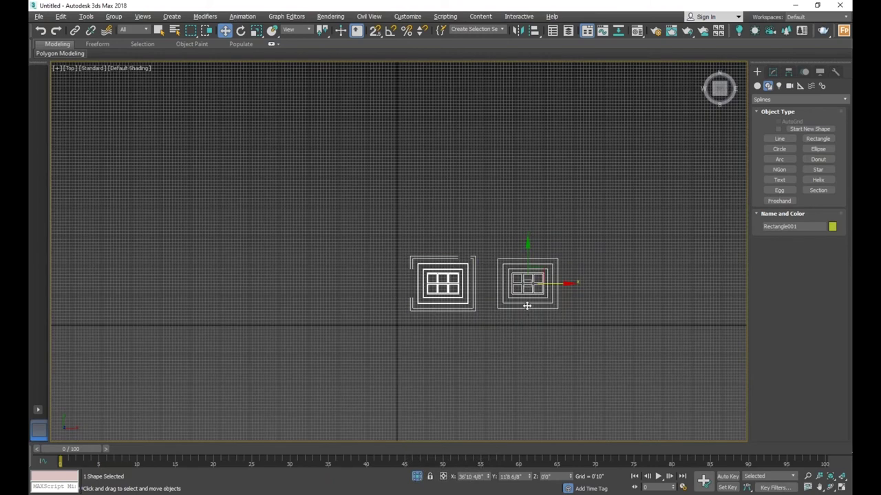
scroll(509, 274, up, 2)
scroll(531, 285, up, 2)
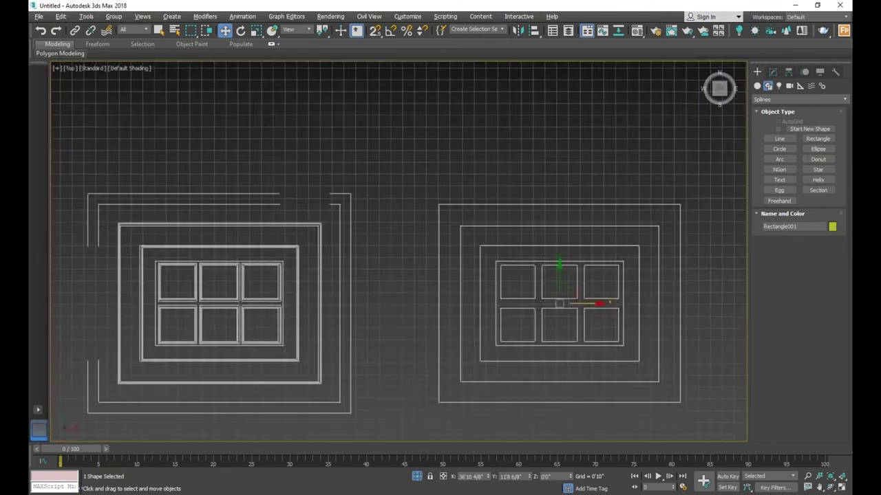
scroll(473, 252, down, 1)
scroll(474, 257, down, 3)
click(573, 247)
key(ctrl+z)
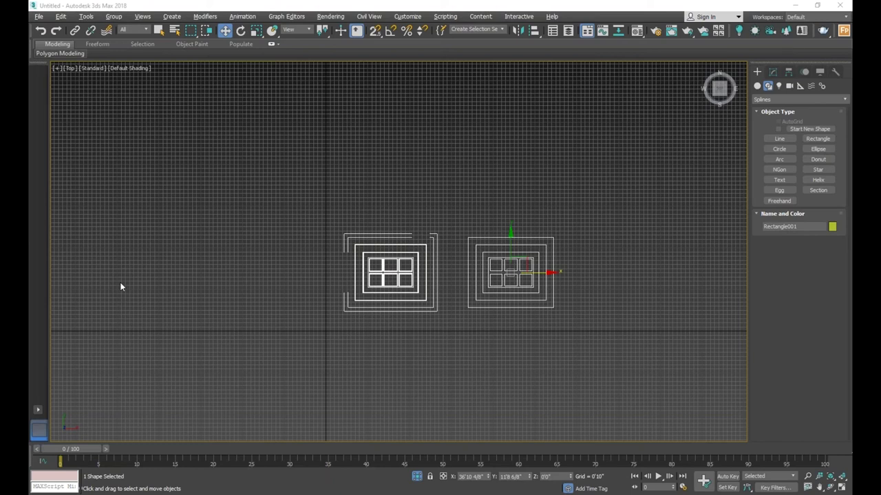
- Select the moved rectangle copy on the right and delete it
click(609, 258)
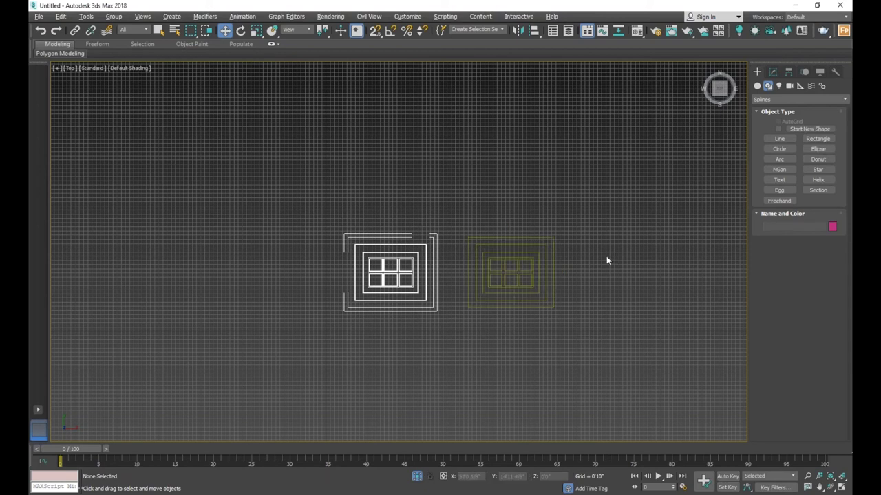
click(507, 260)
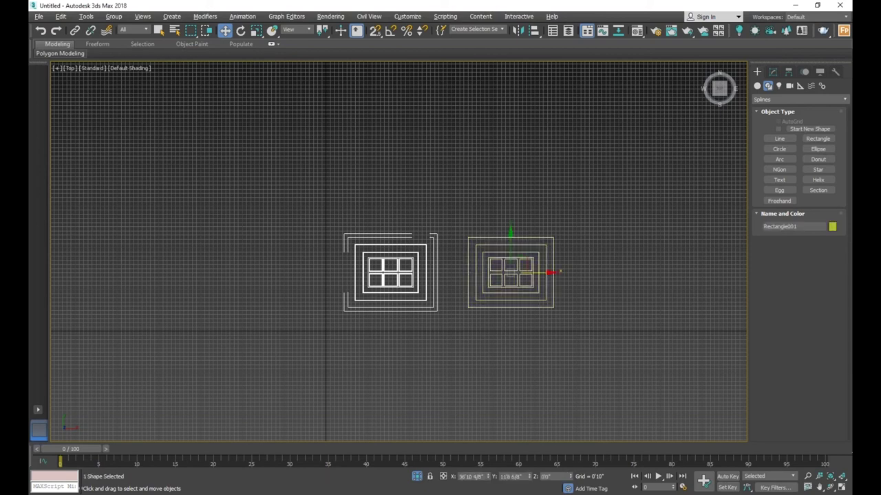
scroll(412, 268, up, 2)
scroll(412, 268, up, 2)
scroll(615, 260, down, 2)
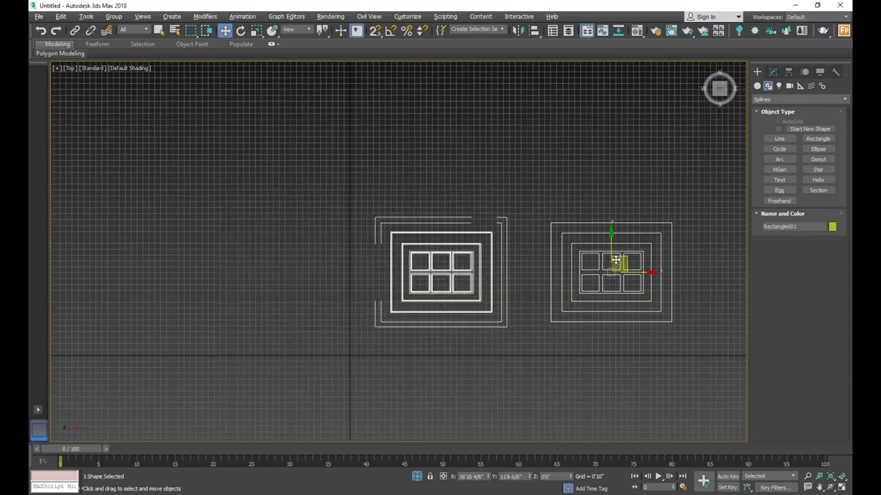
scroll(615, 261, down, 1)
key(Delete)
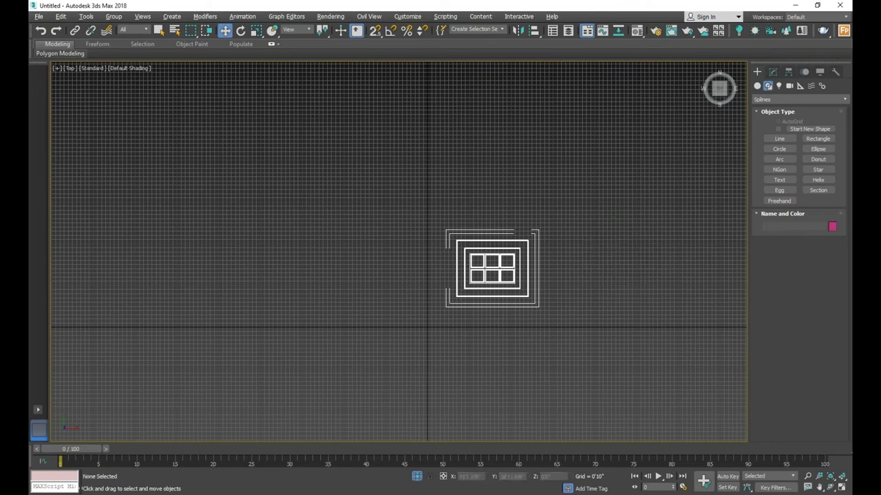
- Show the hidden scene objects again and select the top wall object
click(418, 477)
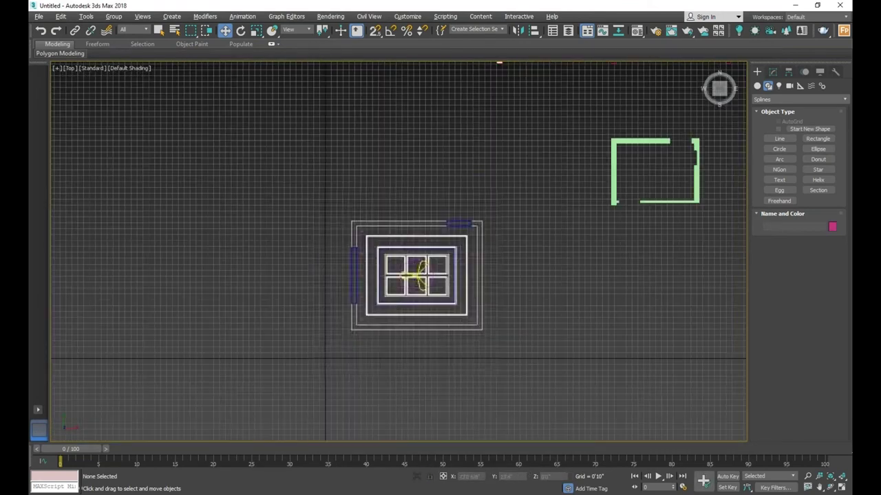
scroll(556, 152, up, 2)
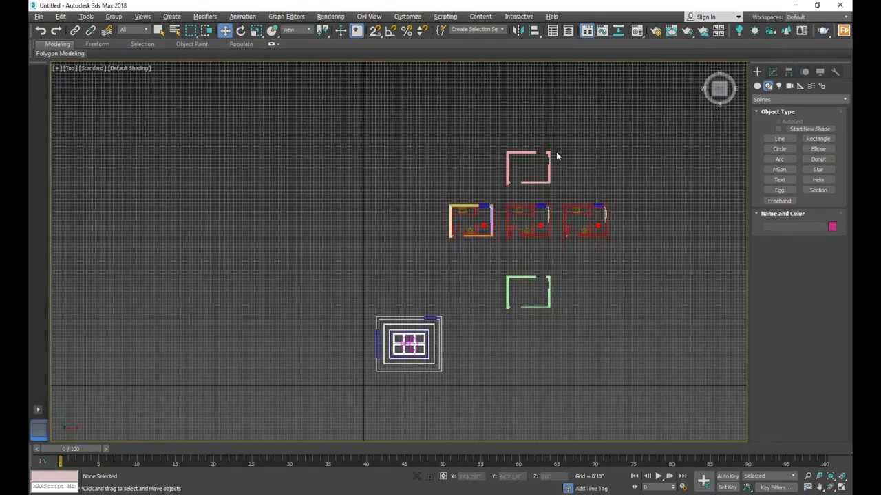
scroll(555, 151, up, 1)
click(545, 157)
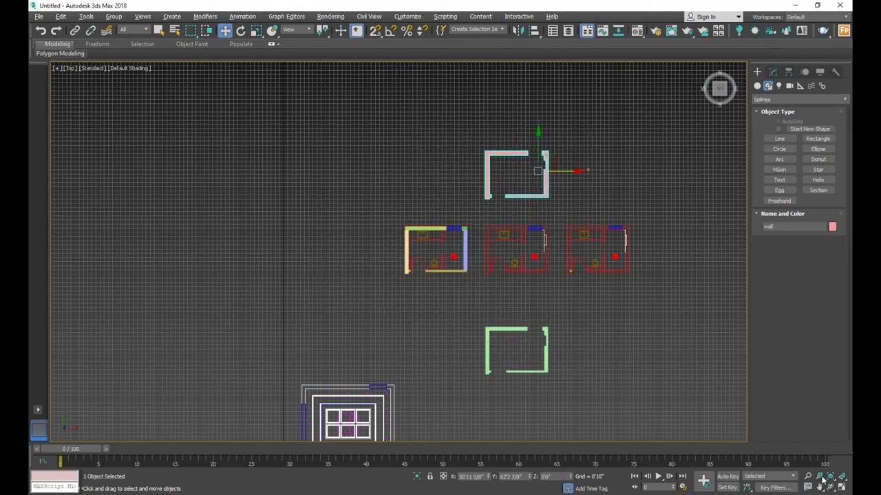
- Orbit around the extruded walls to angled and more top-down views
click(840, 487)
mouse_move(507, 262)
mouse_down()
mouse_move(352, 266)
mouse_move(361, 268)
mouse_up()
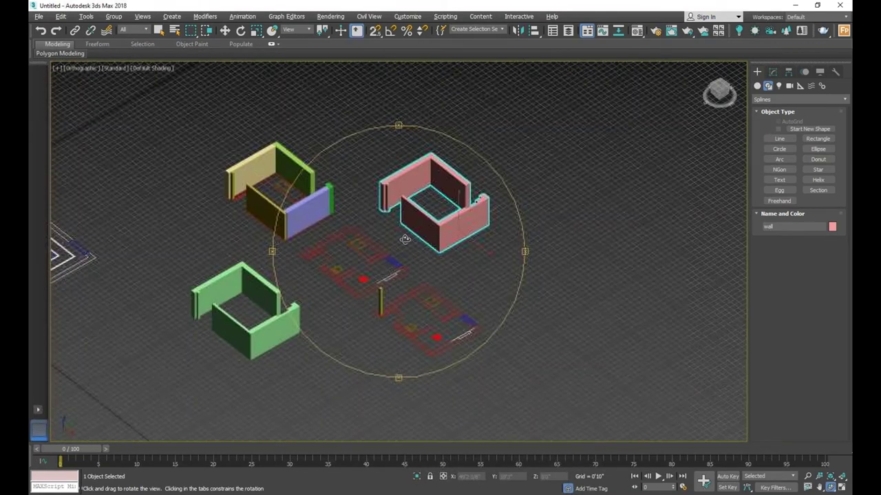
scroll(362, 268, up, 4)
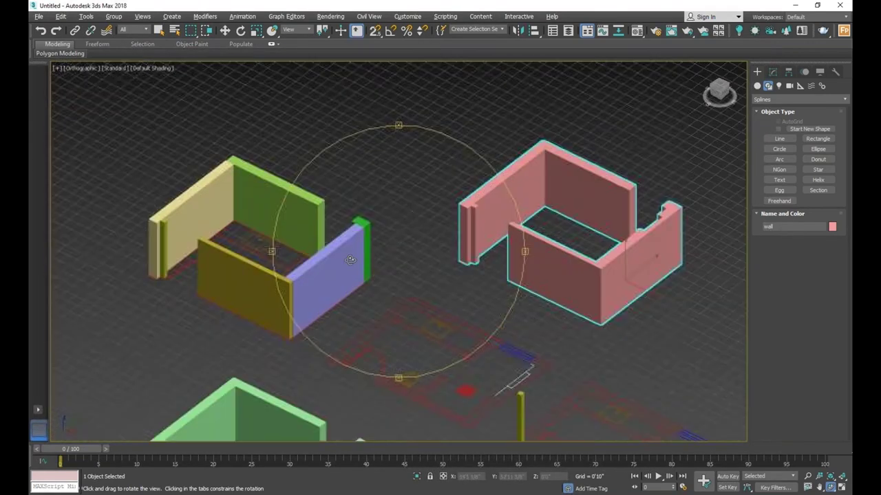
scroll(413, 255, down, 4)
scroll(453, 243, up, 4)
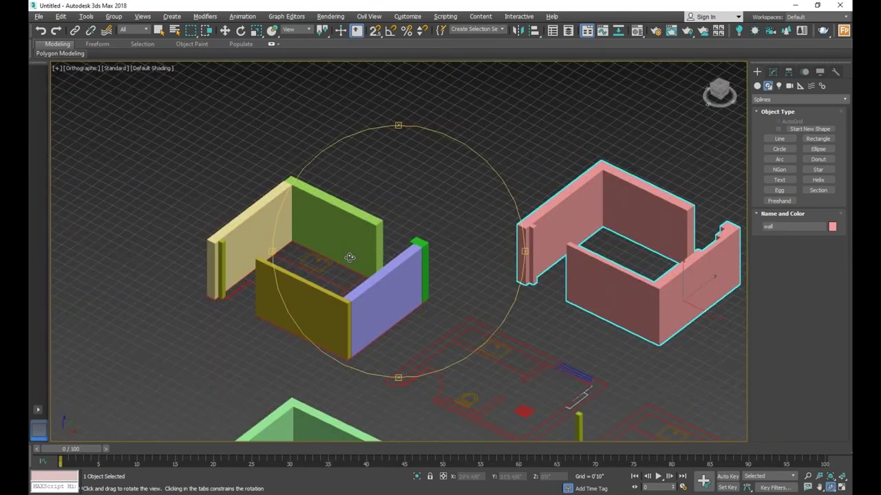
scroll(350, 257, down, 3)
key(w)
mouse_move(545, 152)
alt+middle_down()
mouse_move(521, 228)
mouse_move(822, 488)
alt+middle_up()
click(829, 488)
mouse_move(488, 257)
mouse_down()
mouse_move(477, 238)
mouse_move(363, 245)
mouse_move(408, 208)
mouse_up()
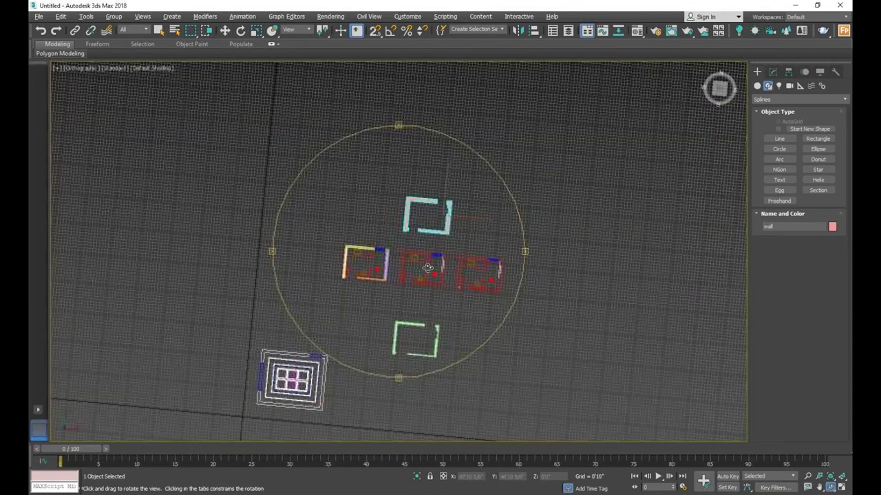
scroll(396, 220, up, 3)
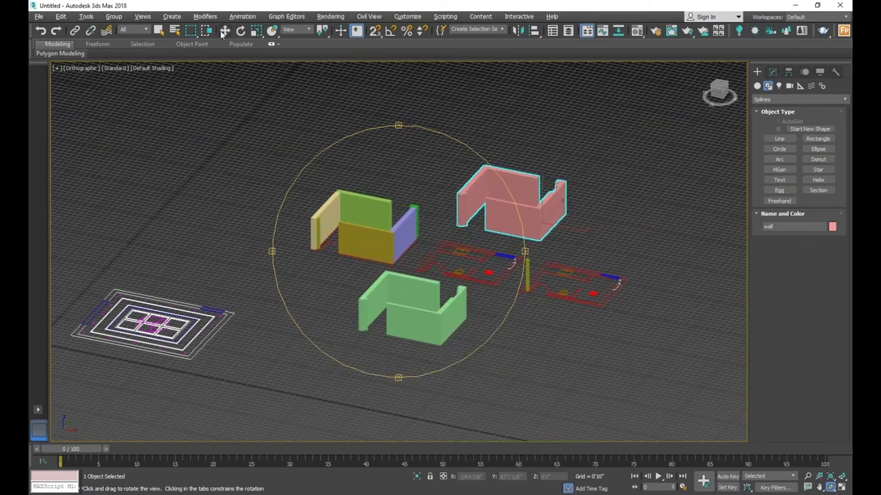
- Select the green and yellow wall box and orbit to an oblique 3D view of the walls
click(224, 31)
click(378, 211)
mouse_move(371, 215)
alt+middle_down()
mouse_move(378, 211)
mouse_move(386, 239)
alt+middle_up()
scroll(386, 238, down, 3)
scroll(386, 238, down, 2)
scroll(386, 238, down, 2)
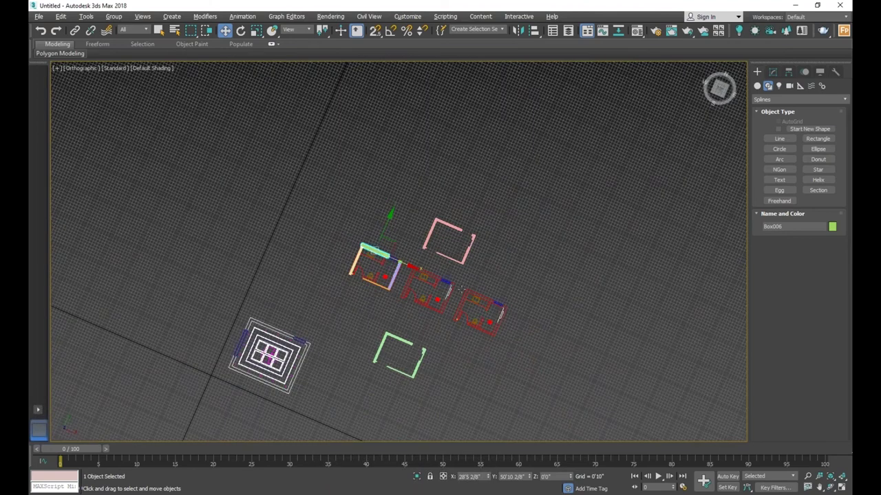
alt+middle_drag(434, 224, 430, 247)
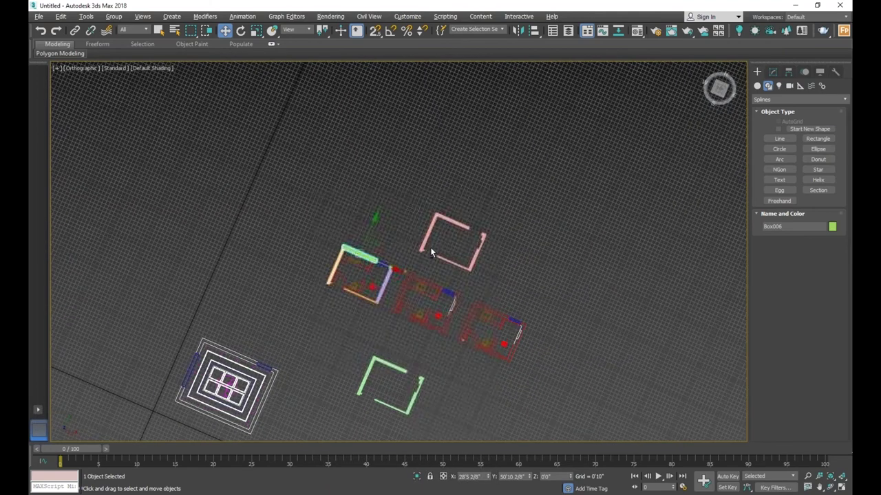
scroll(436, 165, up, 2)
scroll(436, 171, up, 2)
scroll(436, 171, up, 1)
scroll(446, 168, up, 1)
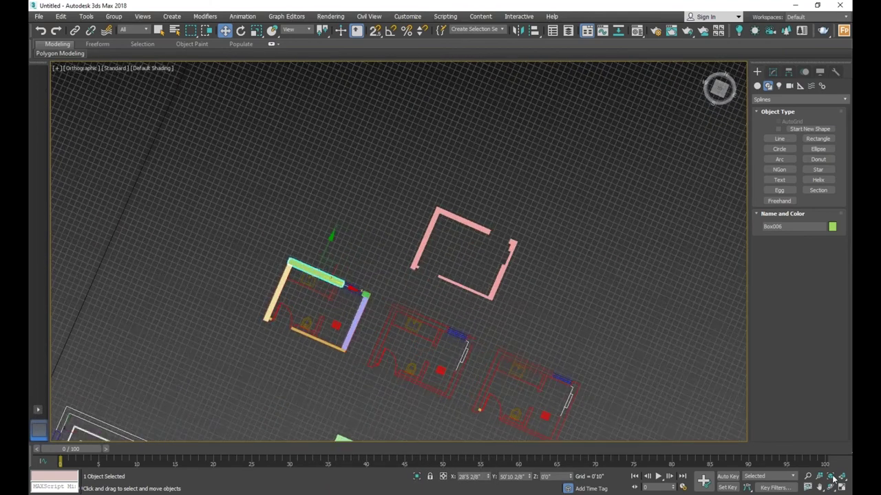
click(831, 487)
drag(385, 206, 389, 256)
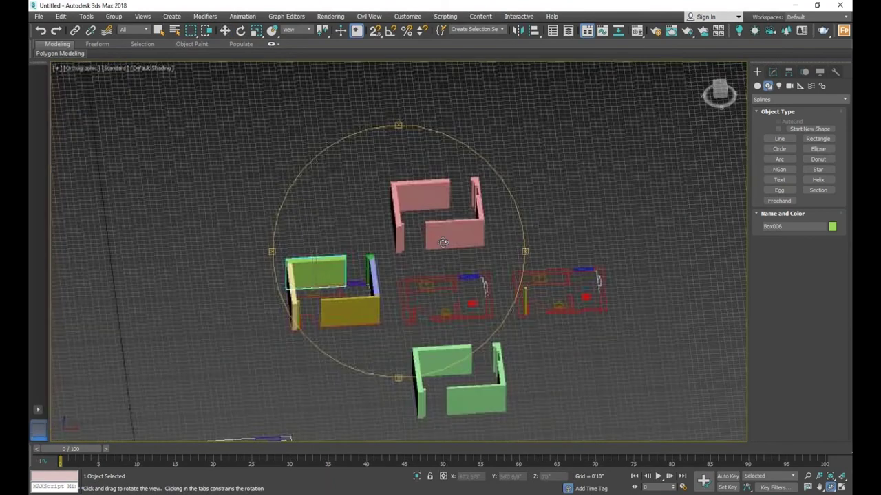
middle_drag(388, 256, 356, 252)
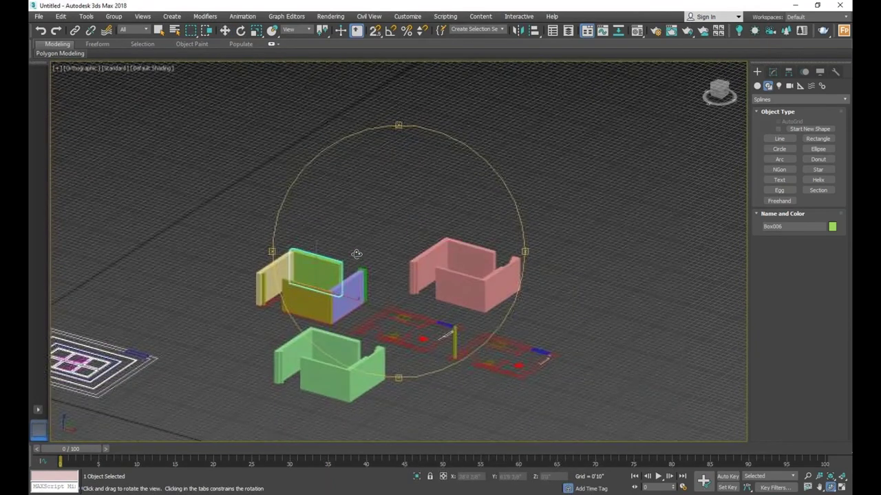
- Change the back wall's object colour to purple
key(w)
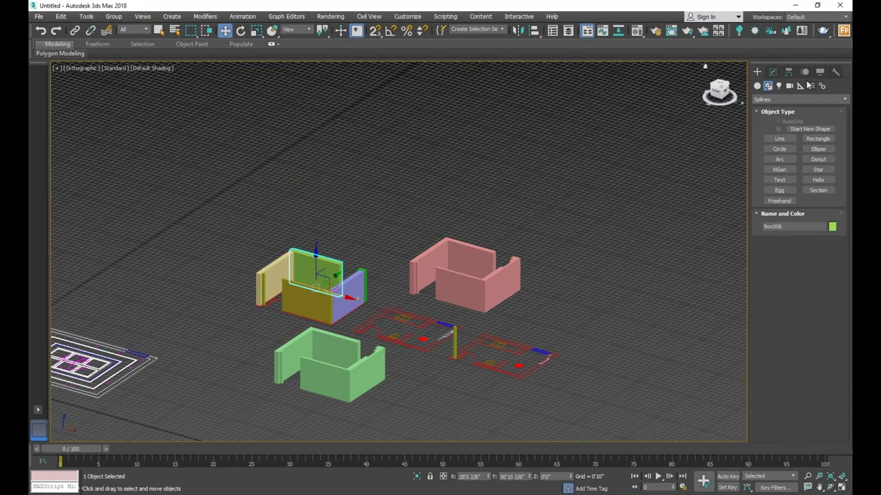
click(773, 73)
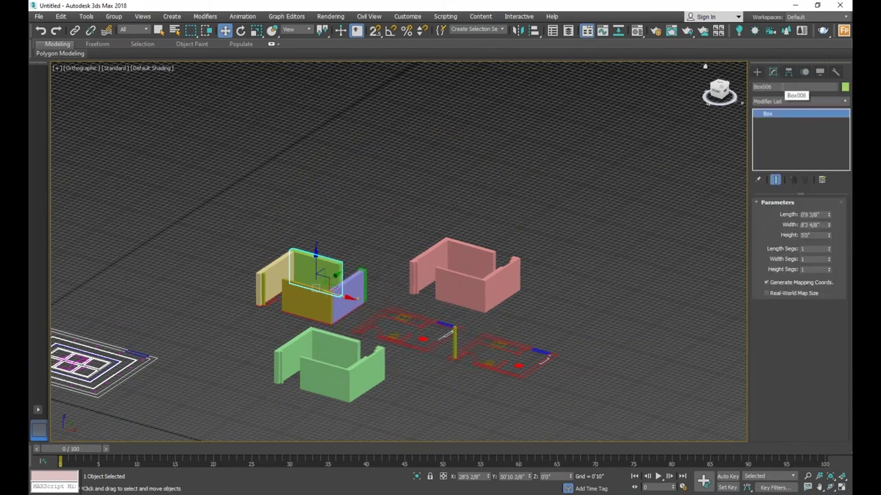
click(845, 87)
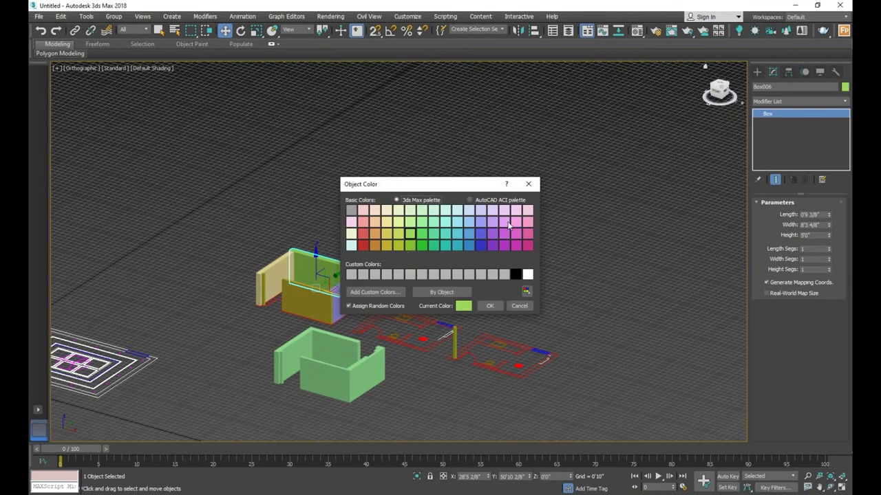
click(506, 221)
click(489, 305)
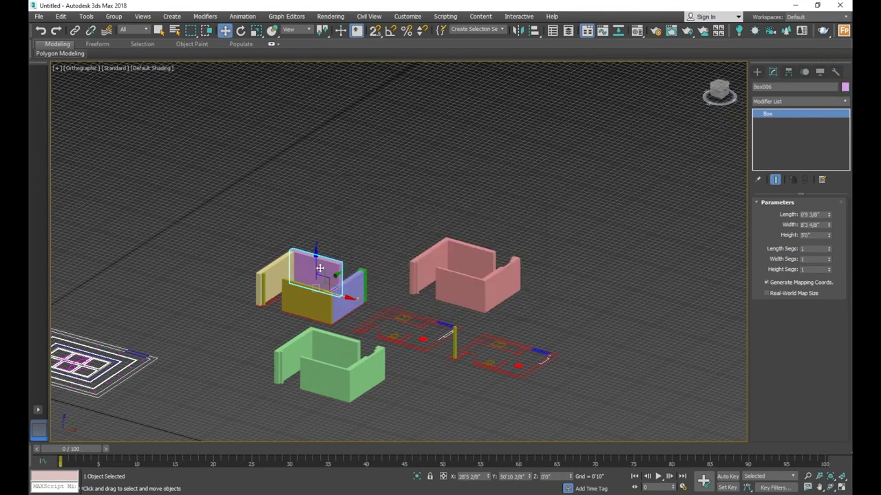
- Select the yellow side wall and change its object colour to green
shift+drag(284, 256, 284, 297)
drag(449, 334, 447, 410)
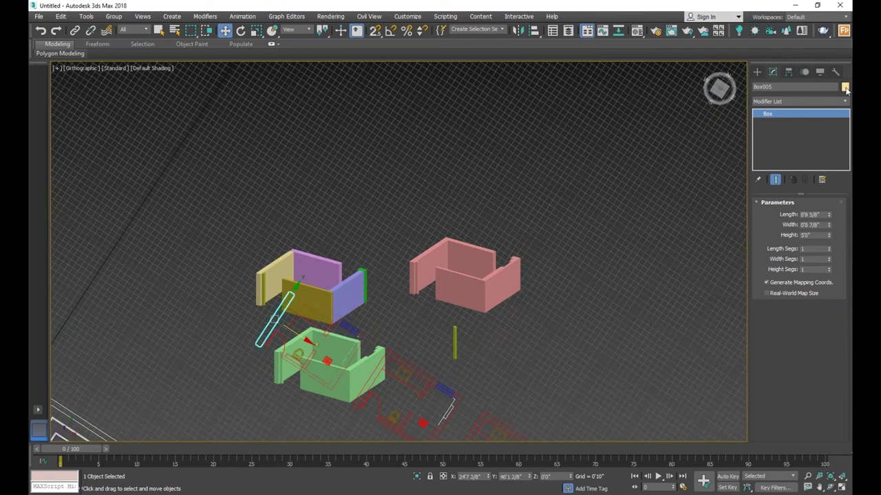
alt+middle_drag(661, 232, 661, 296)
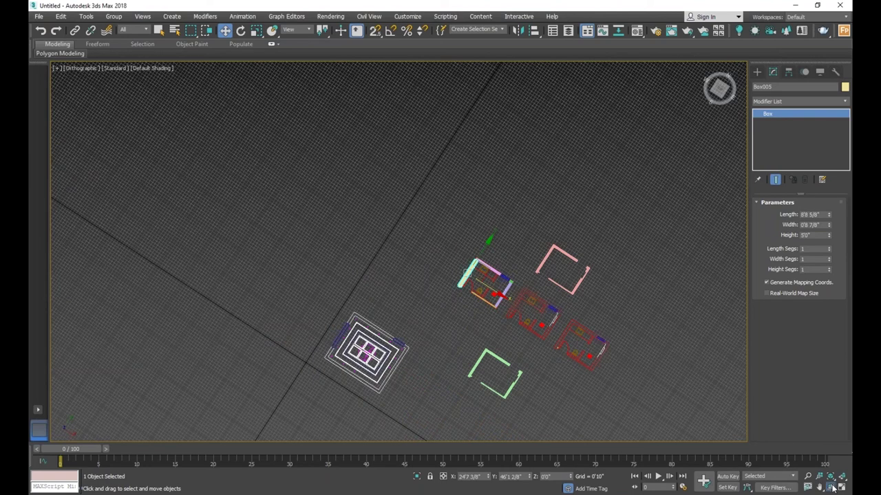
click(831, 487)
drag(461, 262, 442, 197)
scroll(442, 197, down, 3)
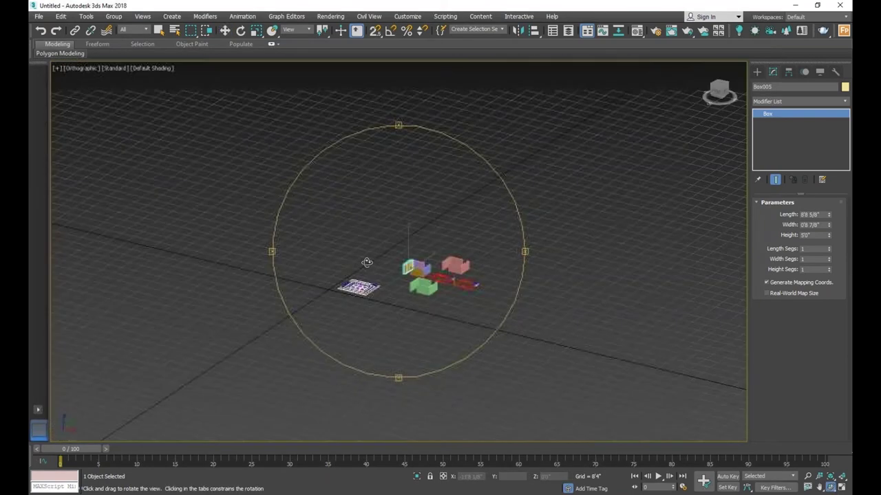
scroll(460, 250, up, 8)
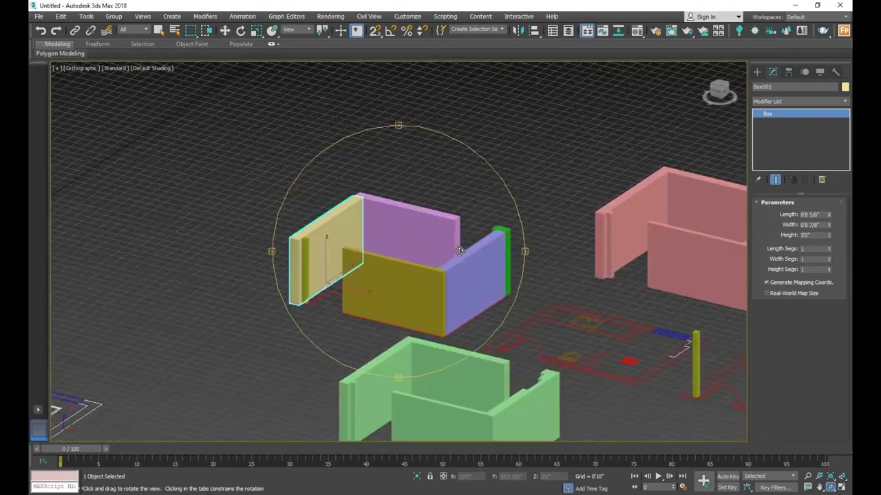
click(224, 31)
click(845, 87)
click(409, 233)
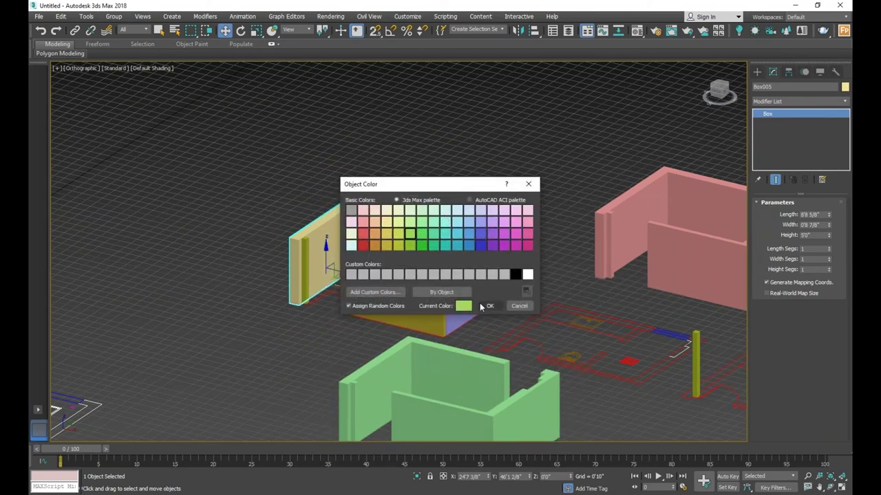
click(486, 306)
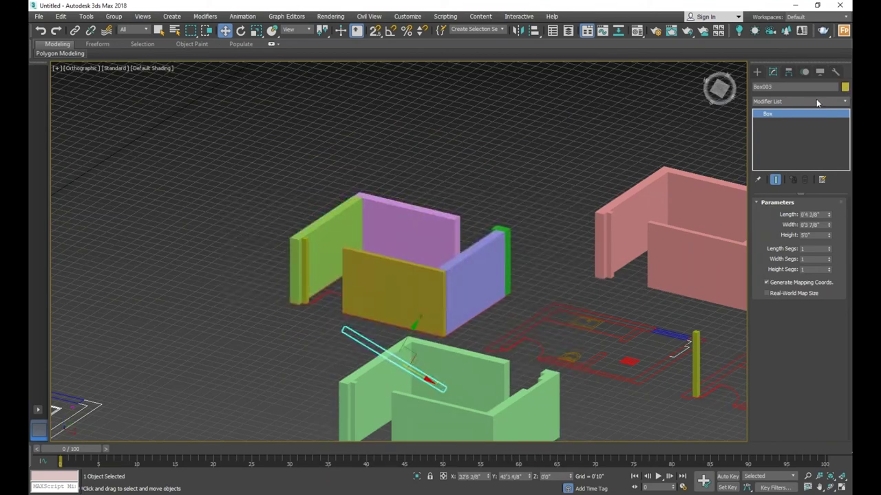
- Make the front wall dark blue and orbit to check the wall heights in 3D
click(480, 245)
click(490, 305)
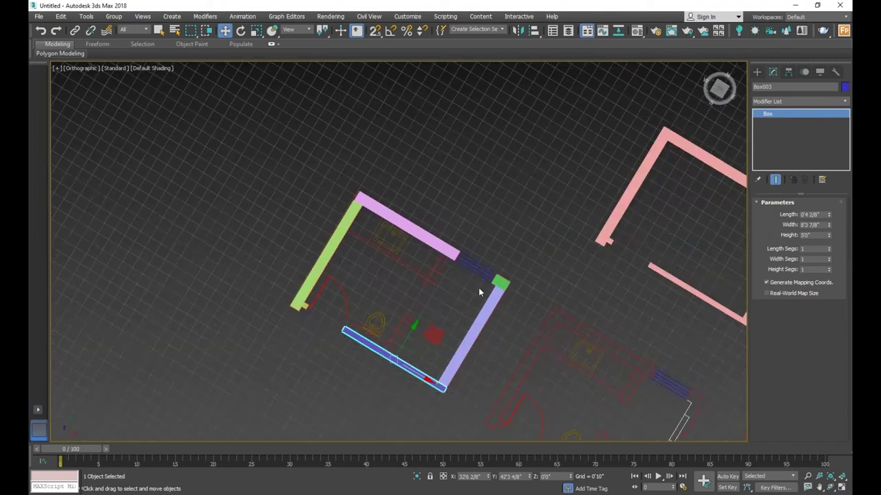
scroll(478, 288, down, 2)
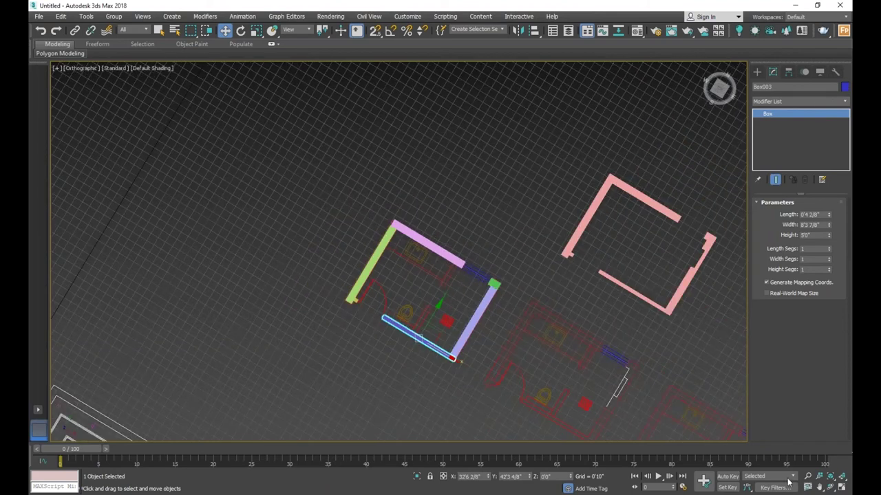
click(829, 487)
mouse_move(378, 246)
mouse_down()
mouse_move(379, 197)
mouse_move(452, 173)
mouse_up()
- Select the pink extruded wall room and isolate it so it fills the view
key(w)
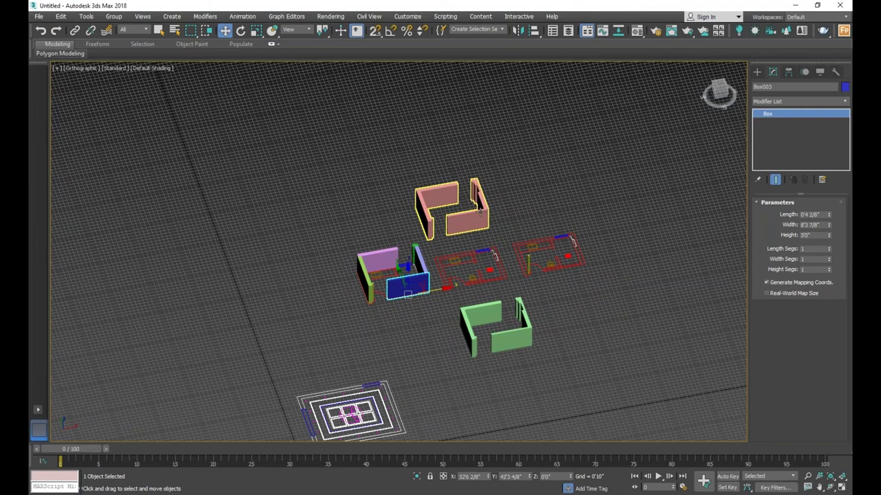
click(479, 213)
scroll(475, 213, up, 2)
scroll(463, 215, up, 2)
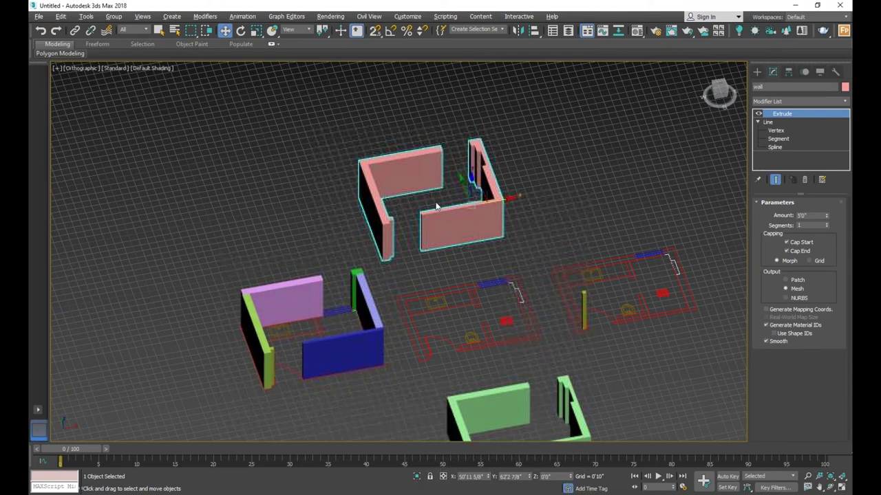
key(alt+w)
key(alt+w)
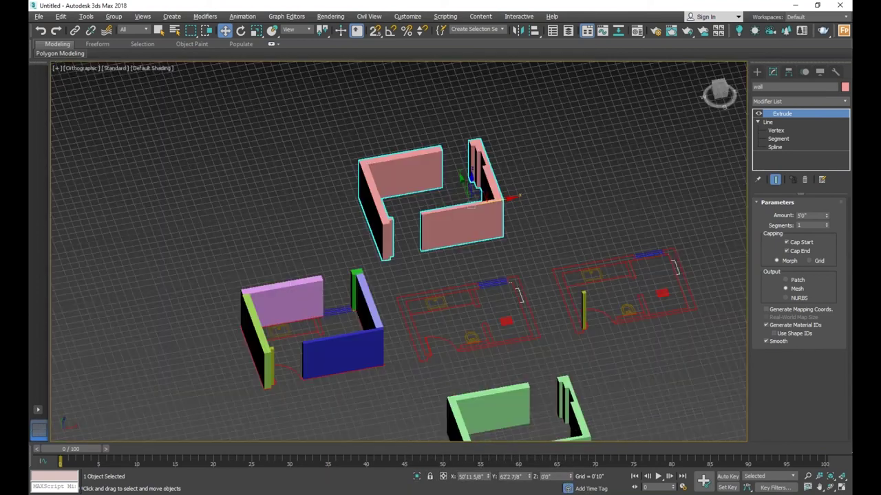
key(z)
scroll(609, 311, down, 3)
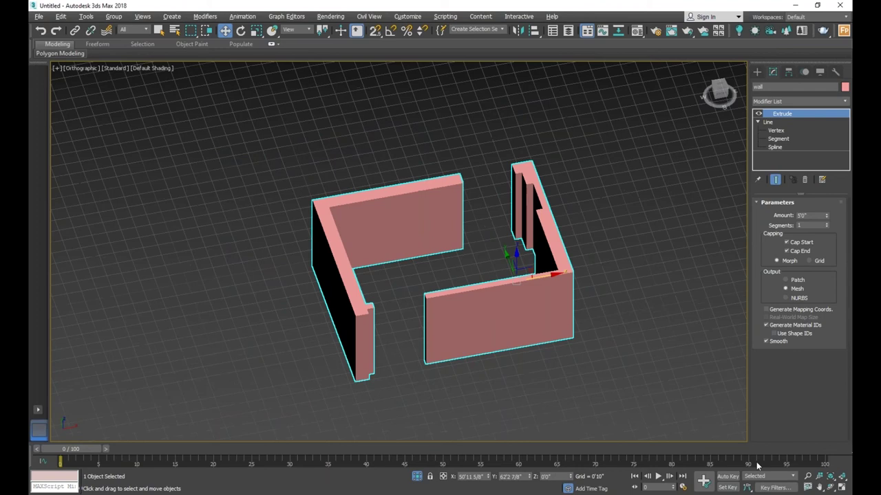
- Orbit around the isolated walls, then bring up the viewport shading options
click(831, 487)
mouse_move(412, 275)
mouse_down()
mouse_move(345, 273)
mouse_move(335, 248)
mouse_move(427, 251)
mouse_move(350, 240)
mouse_up()
scroll(335, 248, down, 5)
mouse_move(379, 191)
mouse_down()
mouse_move(397, 209)
mouse_move(396, 267)
mouse_move(394, 251)
mouse_up()
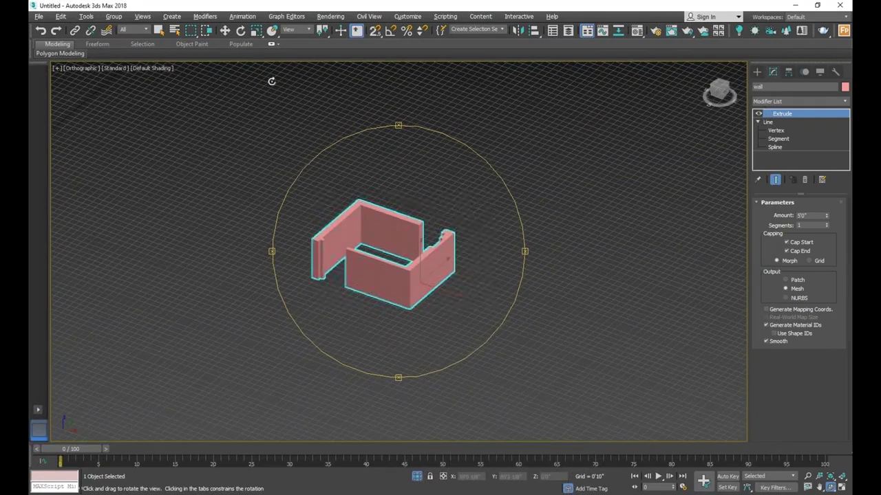
click(226, 33)
click(156, 68)
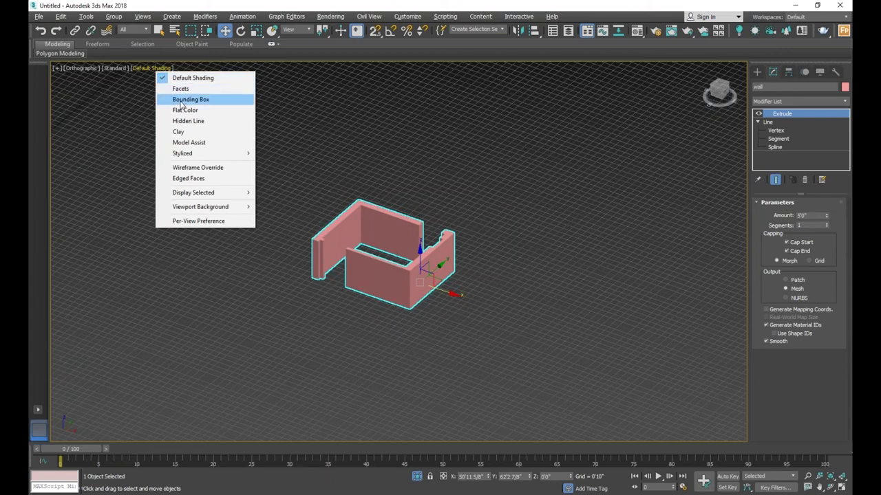
- Cycle the viewport display through Bounding Box, Flat Color, Facets and Hidden Line shading
click(181, 100)
click(152, 69)
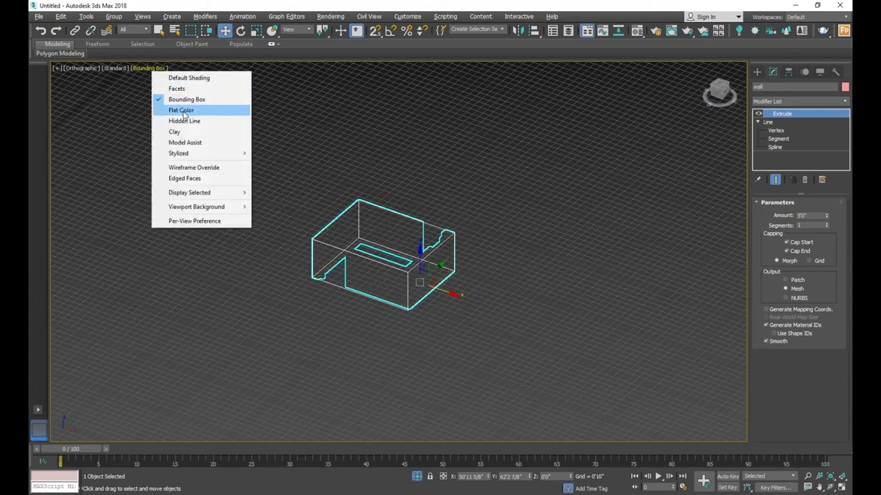
click(183, 111)
click(146, 69)
click(170, 89)
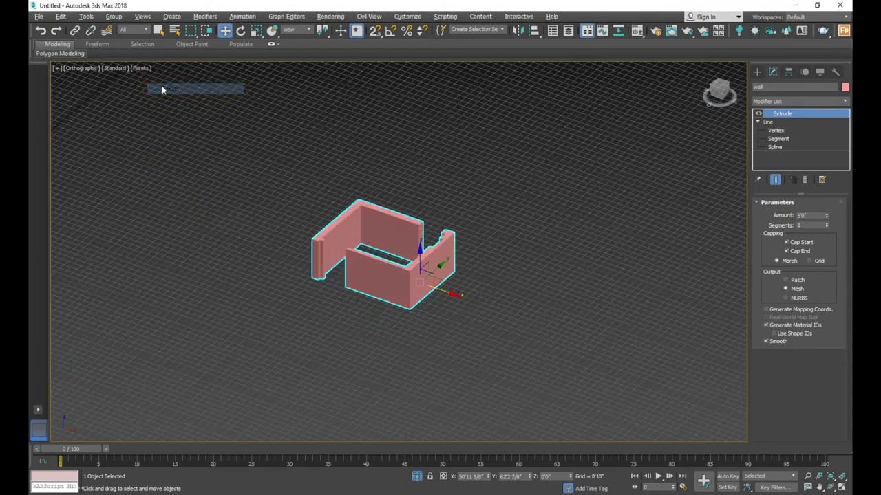
click(142, 74)
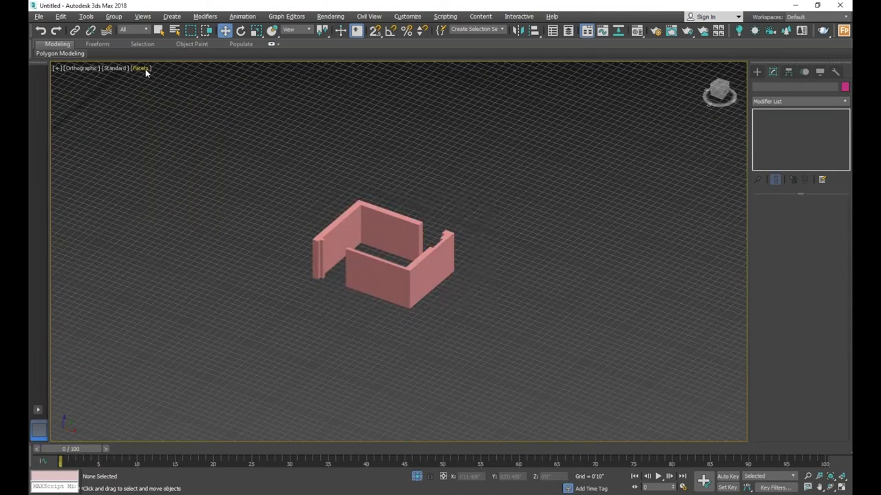
click(141, 69)
click(177, 120)
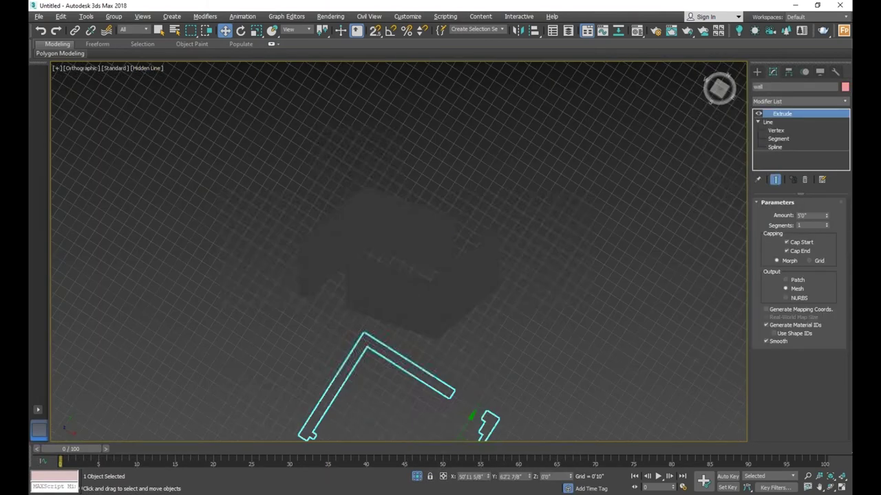
- Orbit to an angled view of the walls and switch them to Clay shading, briefly toggling wireframe
scroll(392, 216, down, 2)
scroll(392, 216, down, 2)
click(830, 487)
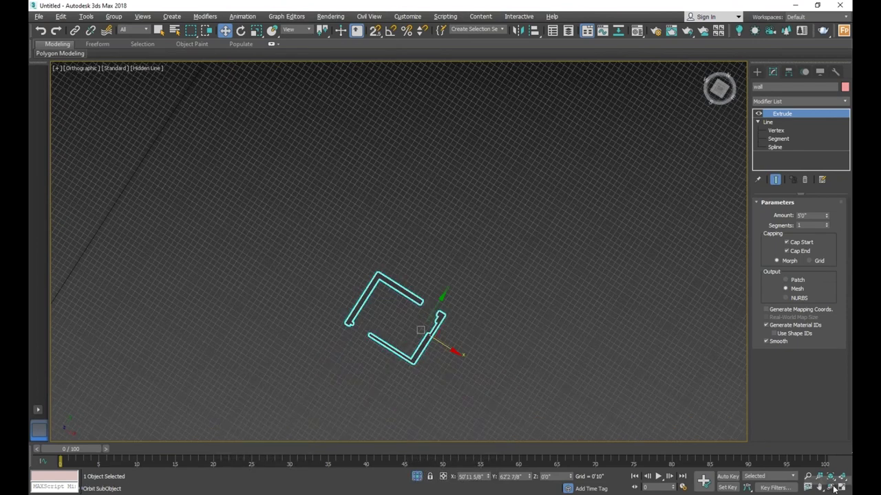
drag(435, 287, 441, 246)
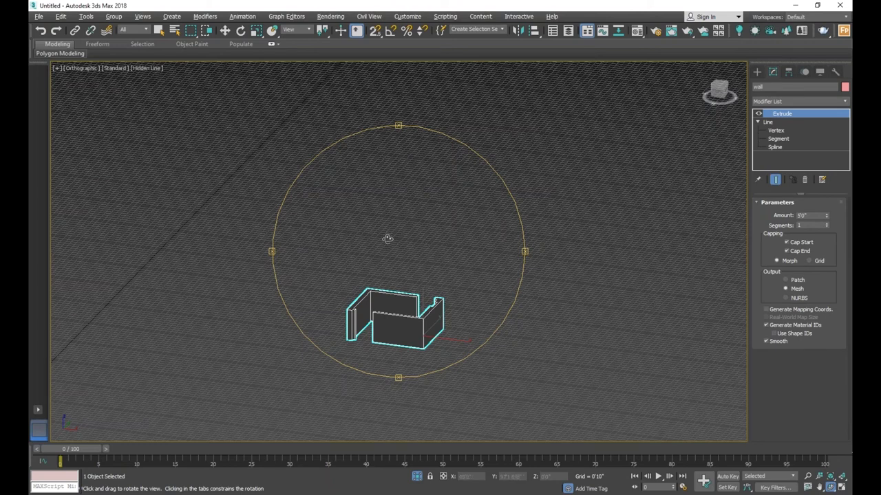
click(152, 69)
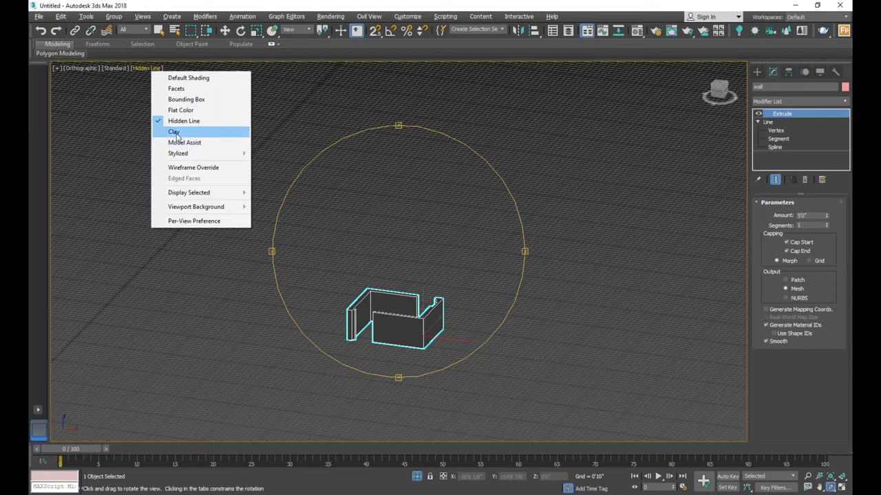
click(175, 133)
mouse_move(326, 323)
mouse_down()
mouse_move(337, 318)
mouse_move(312, 268)
mouse_up()
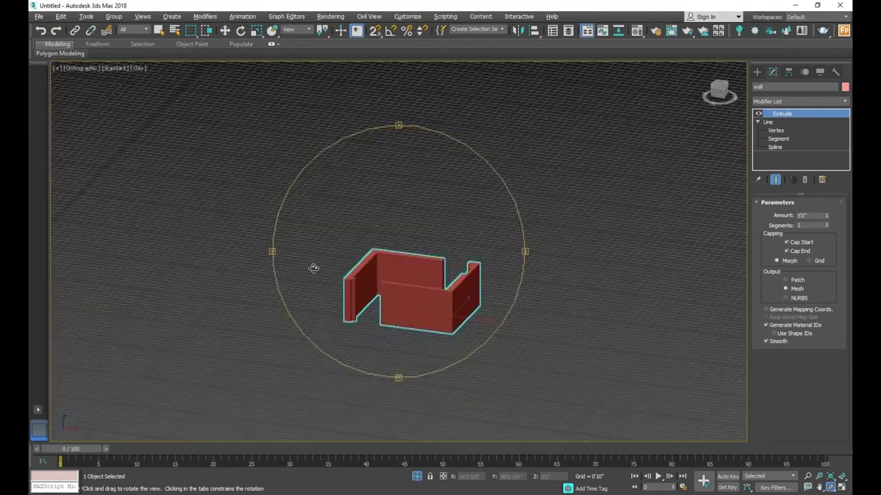
mouse_move(415, 294)
mouse_down()
mouse_move(350, 299)
mouse_move(349, 316)
mouse_move(412, 319)
mouse_move(393, 269)
mouse_up()
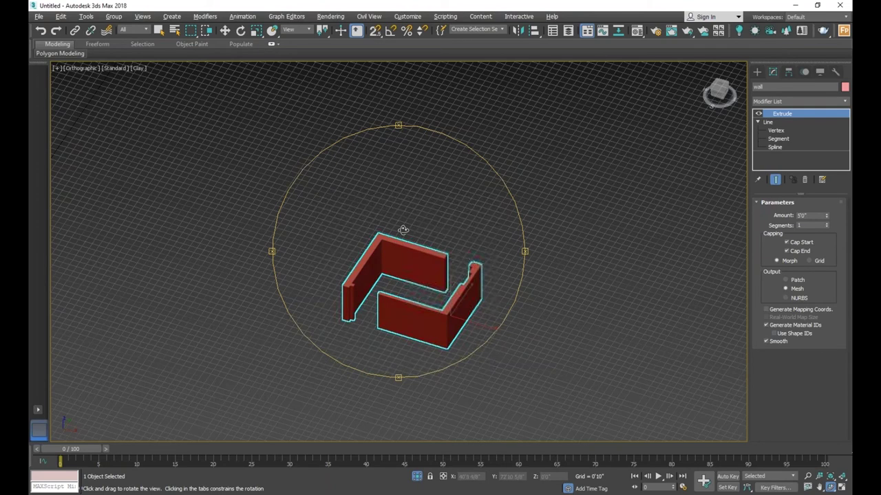
key(F3)
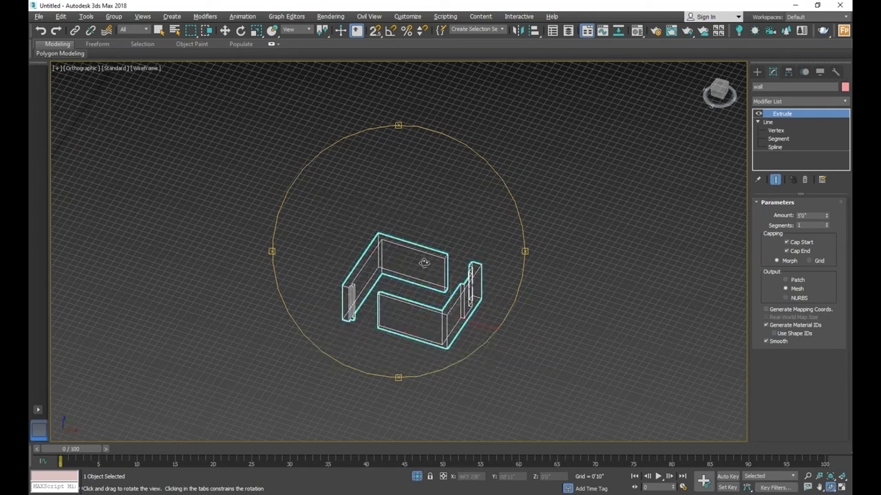
key(F3)
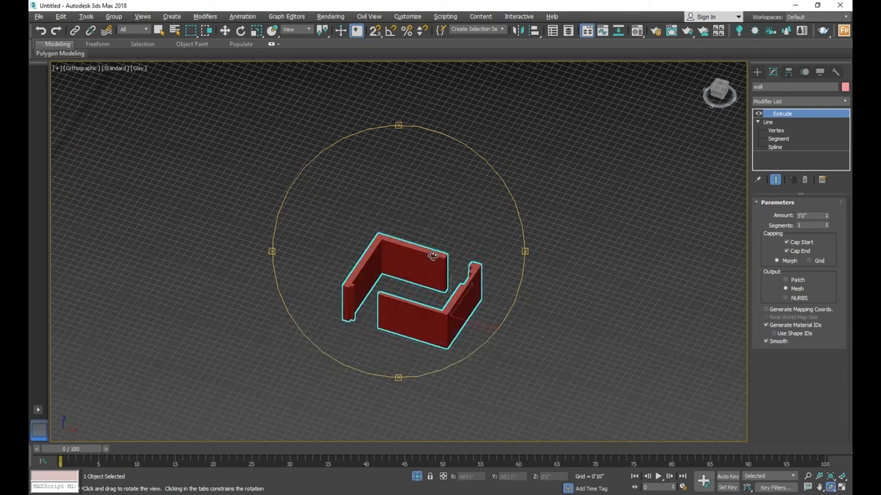
drag(433, 256, 405, 290)
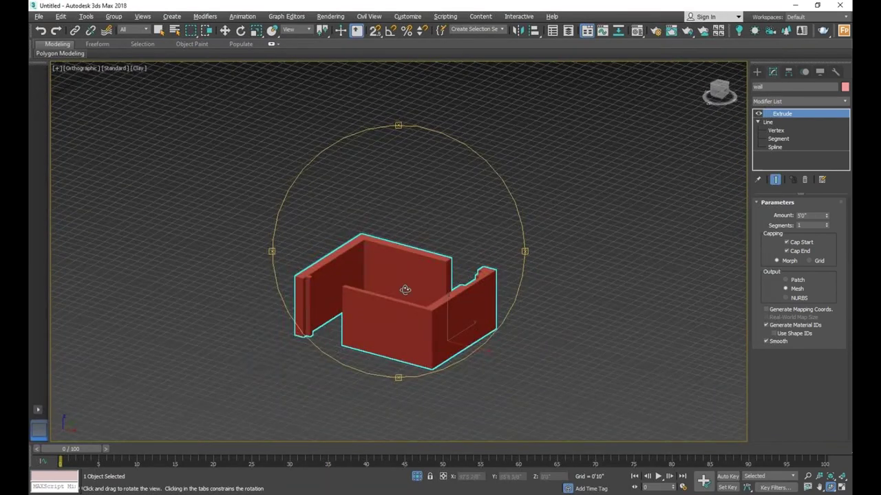
- Zoom in on the walls and bring up the Splines shape types in the Create panel
click(224, 31)
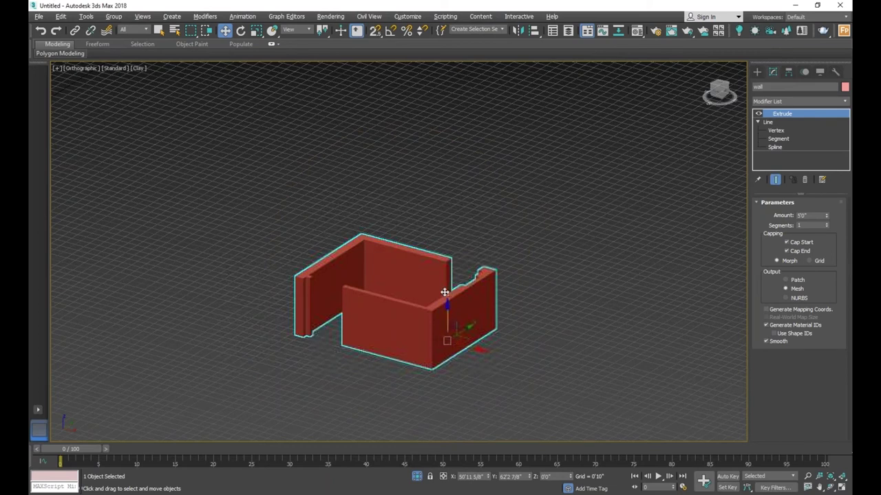
scroll(447, 263, up, 2)
scroll(447, 264, up, 2)
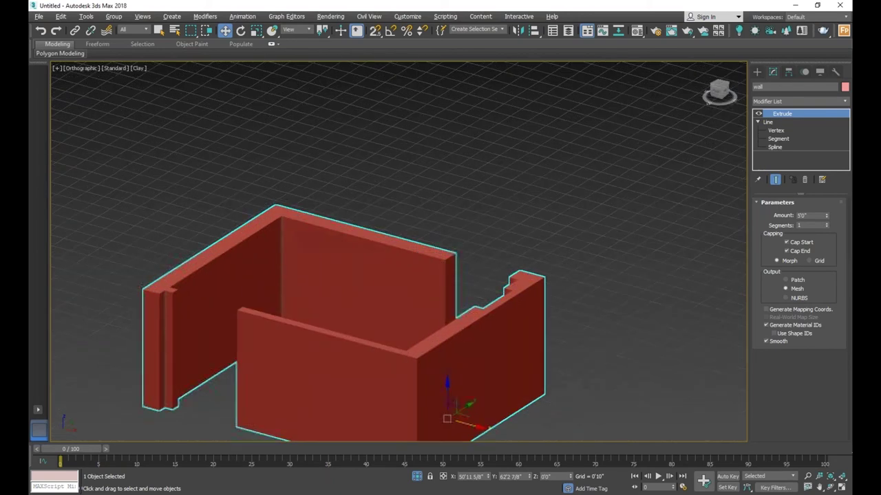
scroll(485, 267, up, 2)
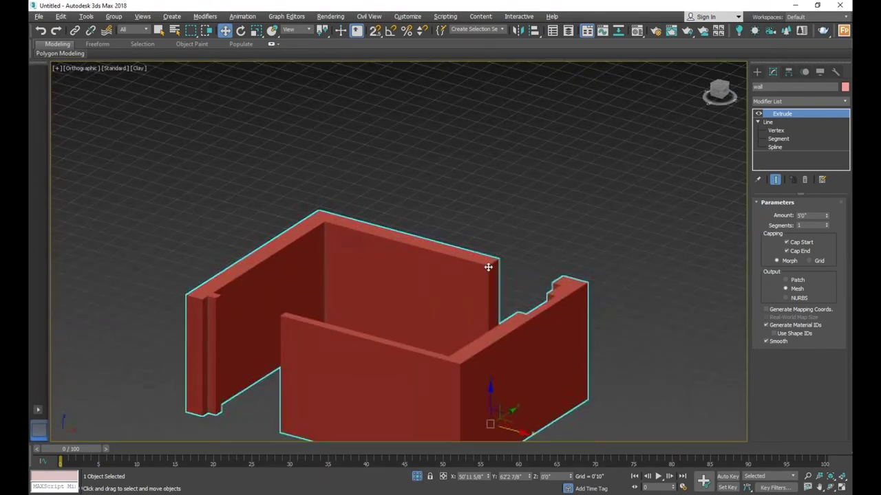
click(758, 72)
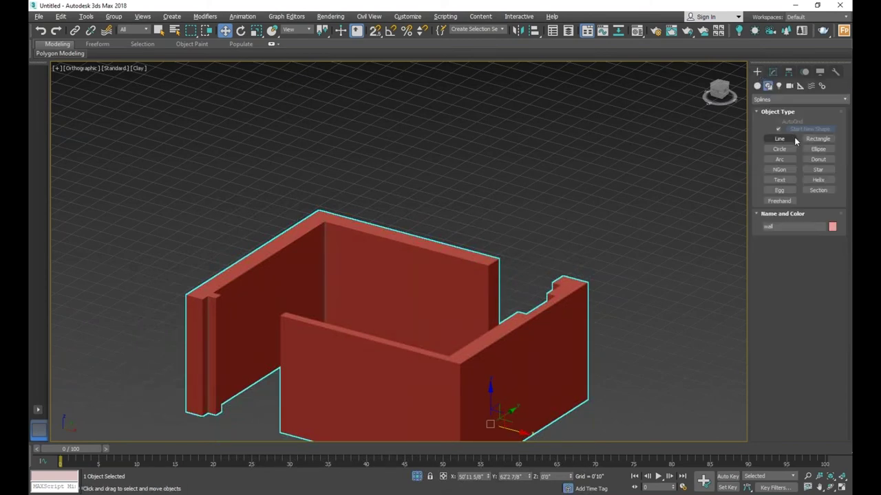
- Keep the viewport in Clay shading and zoom out
click(140, 70)
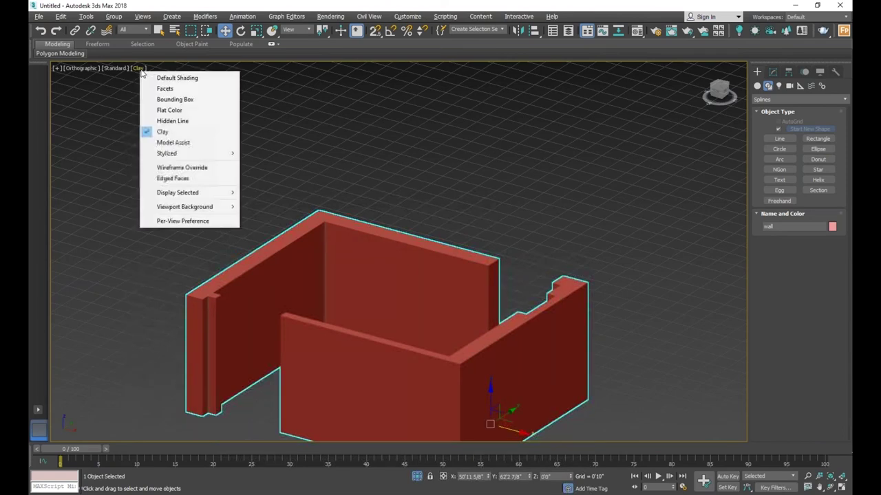
click(166, 132)
scroll(436, 254, down, 2)
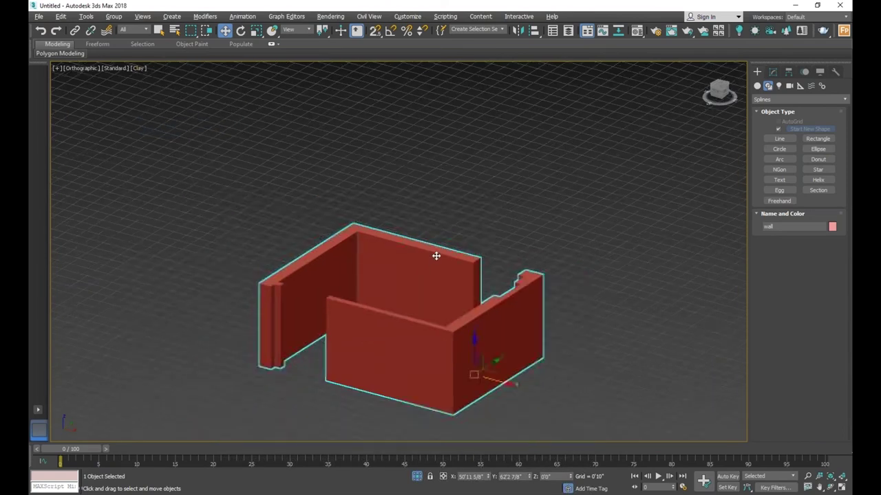
scroll(428, 263, down, 2)
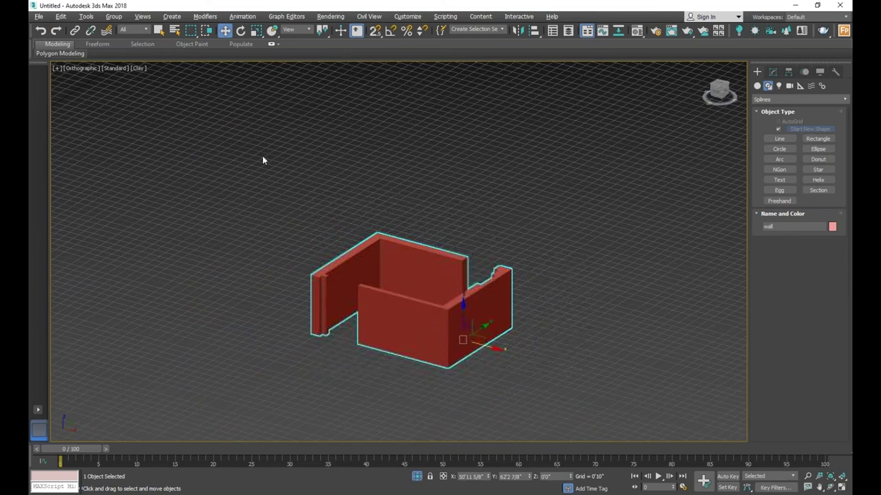
- Try rotating the walls, then undo the rotation and return to Move
click(241, 31)
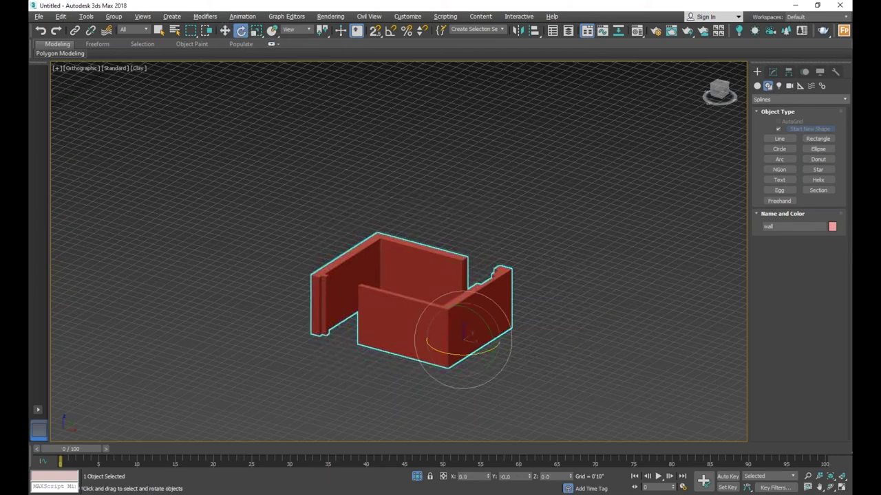
drag(484, 358, 452, 374)
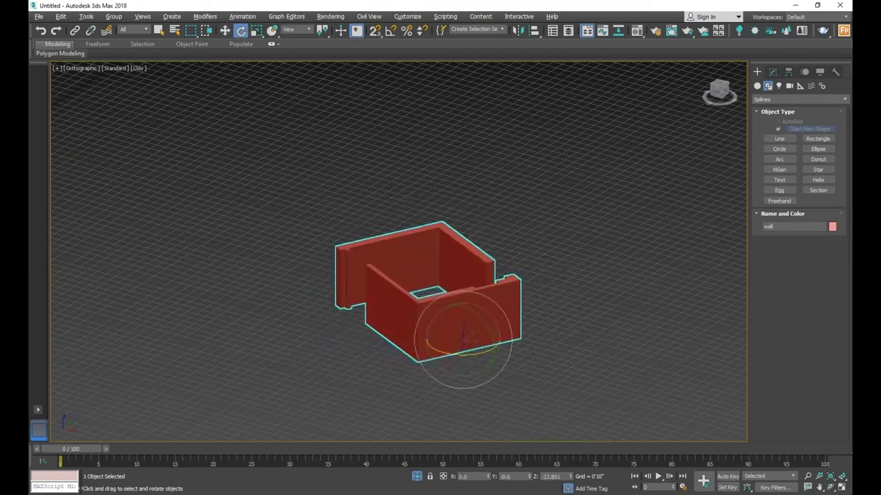
key(ctrl+z)
click(225, 30)
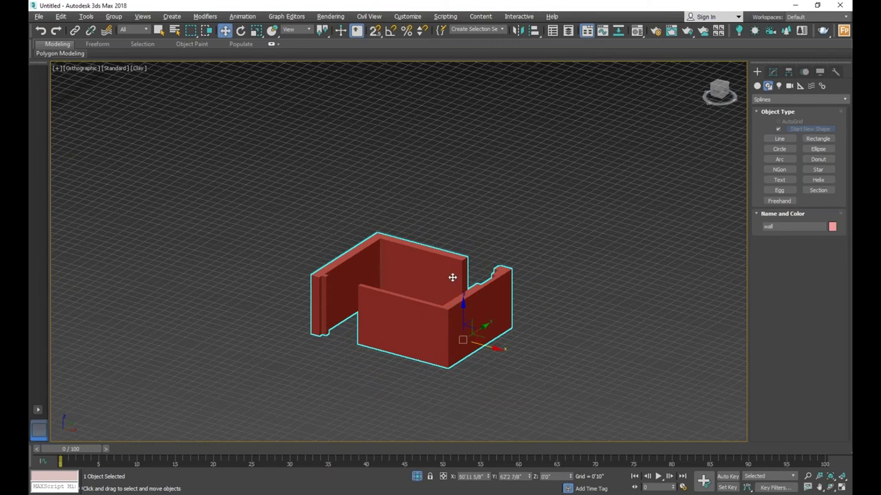
- Reselect the walls and switch to a near top-down view of the layout
scroll(452, 277, up, 3)
scroll(452, 278, up, 2)
scroll(562, 256, down, 2)
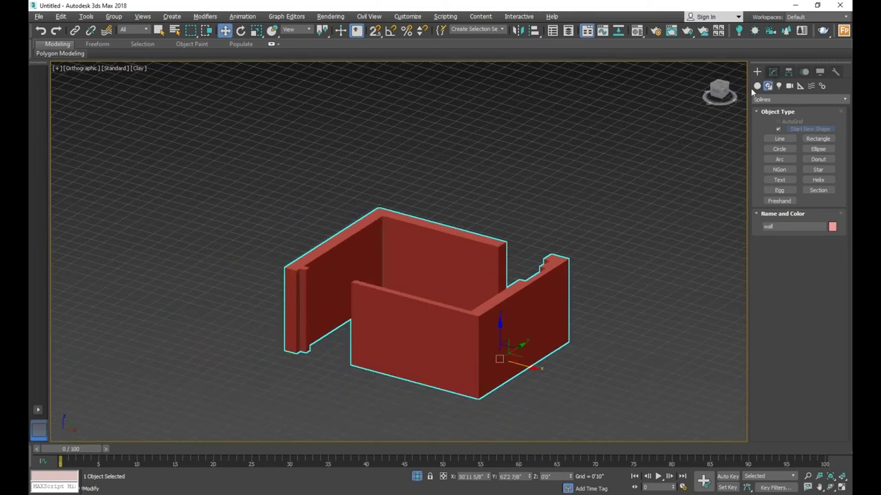
click(629, 225)
click(560, 258)
key(shift+z)
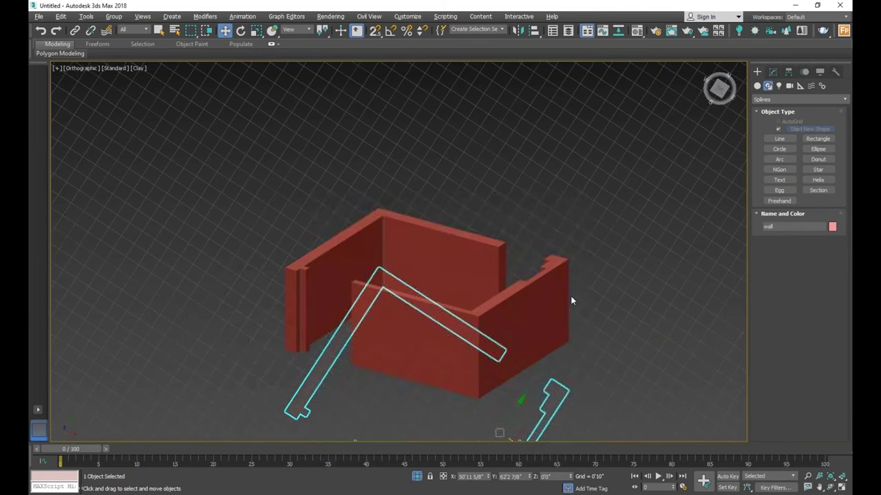
key(shift+z)
key(shift+z)
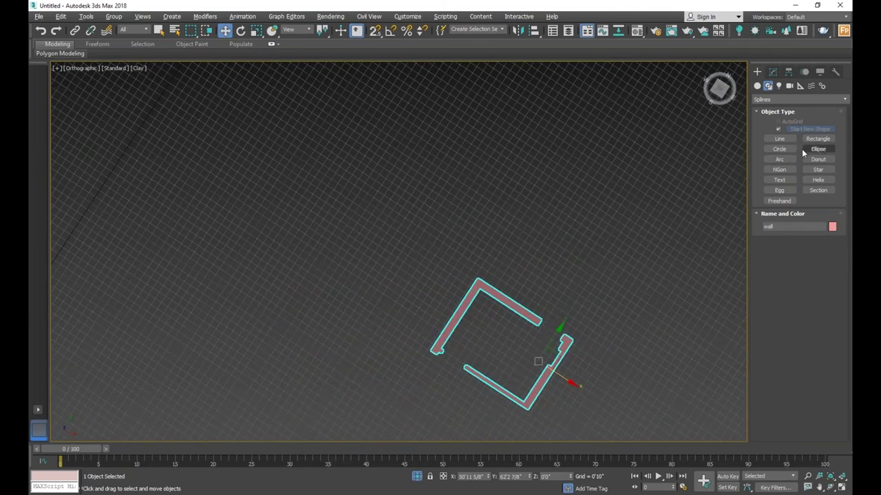
- Draw a small circle beside the walls
click(779, 148)
drag(587, 260, 614, 274)
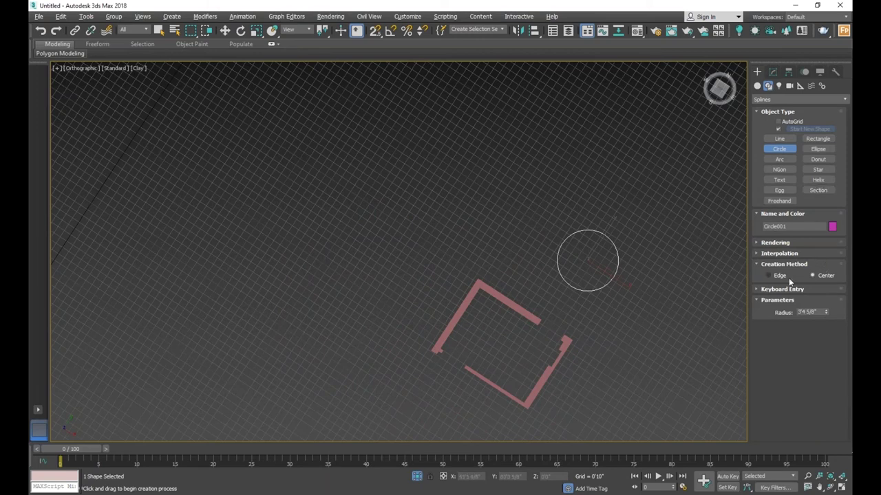
drag(826, 316, 826, 323)
- Set the circle's interpolation Steps to 0 so it turns into a square
click(758, 300)
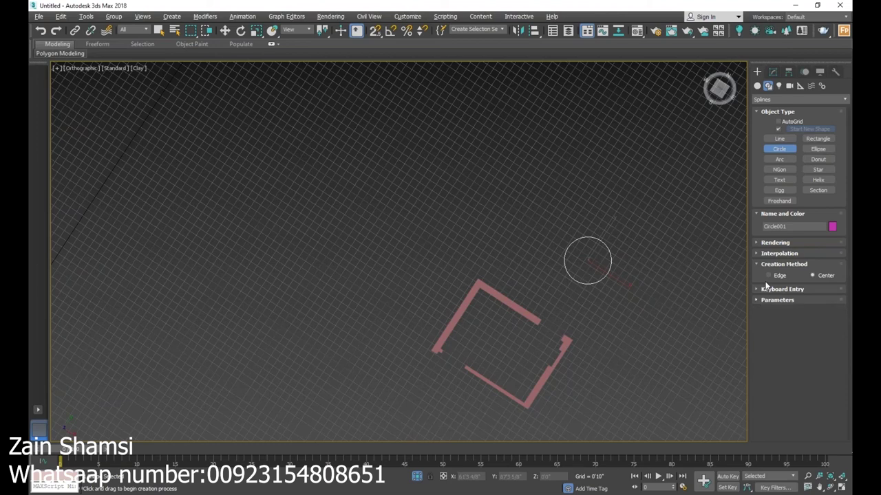
click(757, 243)
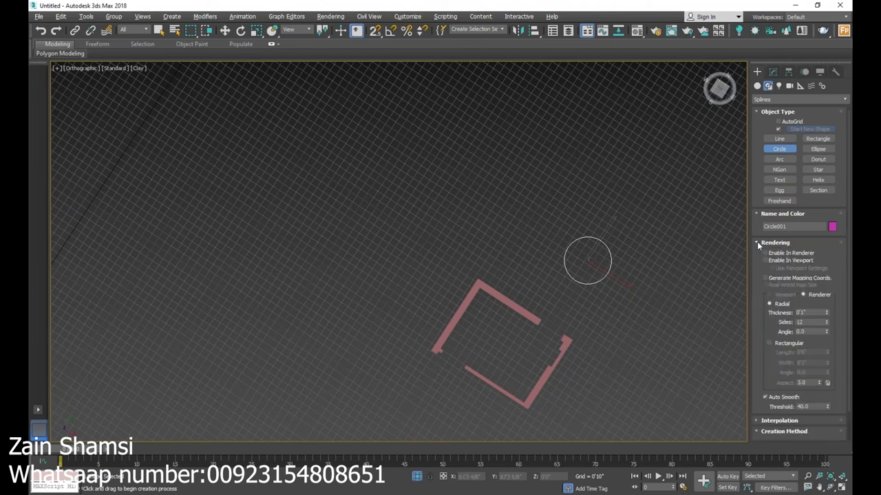
click(757, 243)
click(757, 254)
click(759, 255)
click(762, 254)
drag(823, 265, 828, 266)
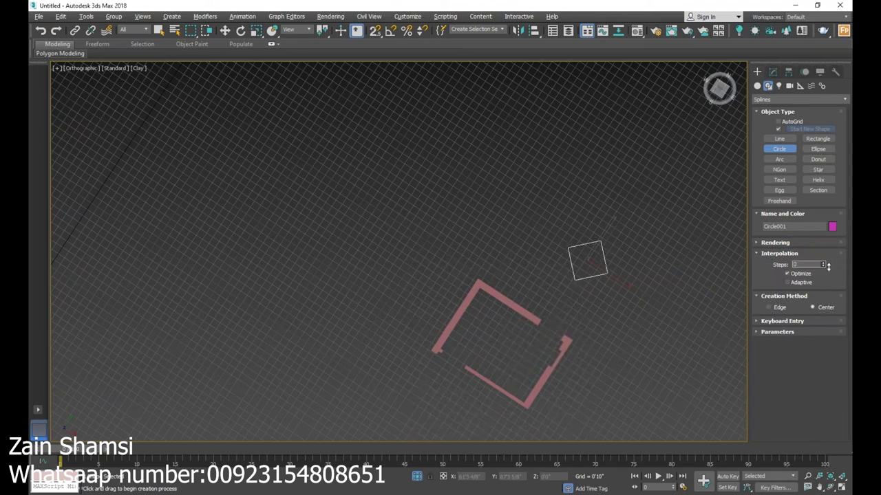
- Switch to the Perspective view and orbit to tilt the squared circle
scroll(615, 264, up, 2)
scroll(612, 265, up, 3)
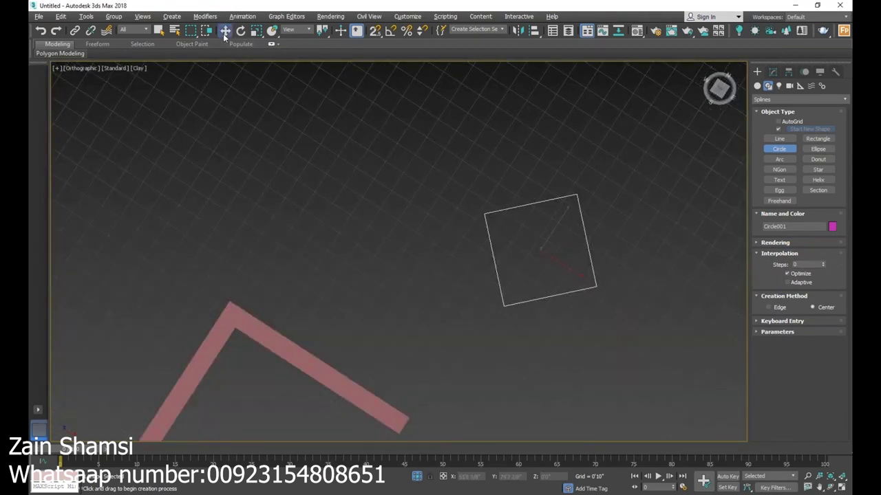
click(224, 31)
scroll(569, 268, up, 2)
scroll(543, 282, up, 2)
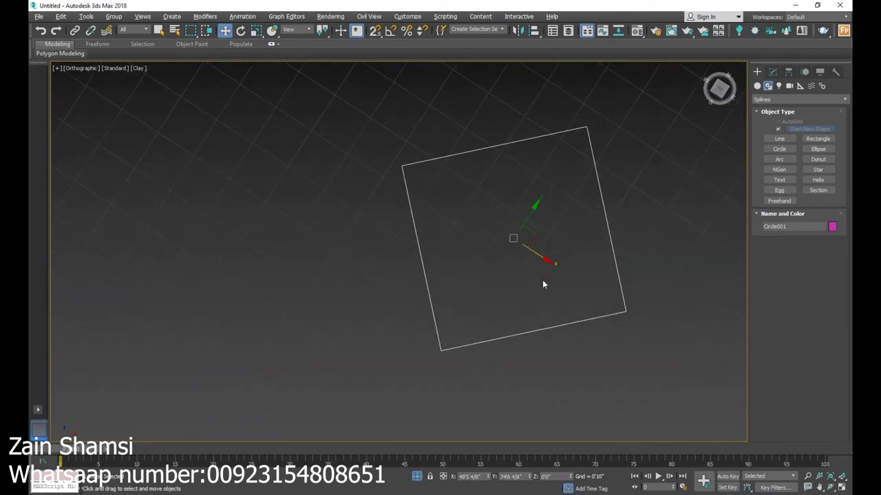
key(p)
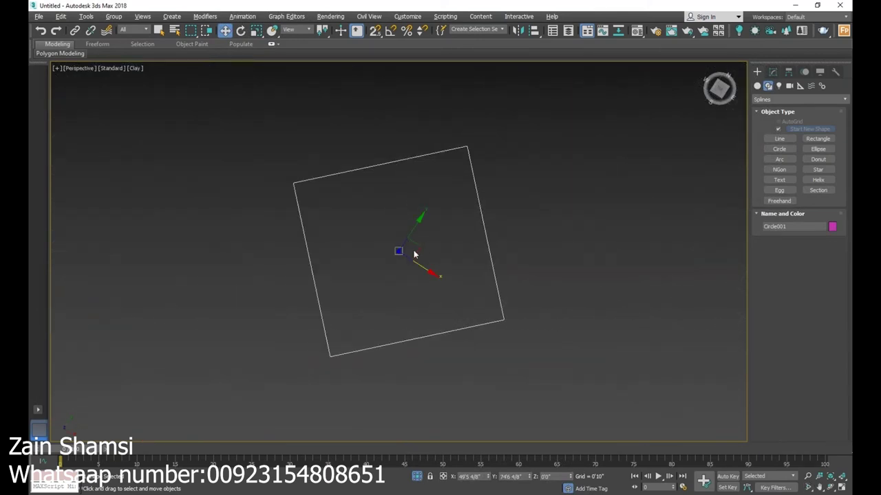
click(828, 487)
mouse_move(427, 314)
mouse_down()
mouse_move(426, 271)
mouse_move(419, 284)
mouse_up()
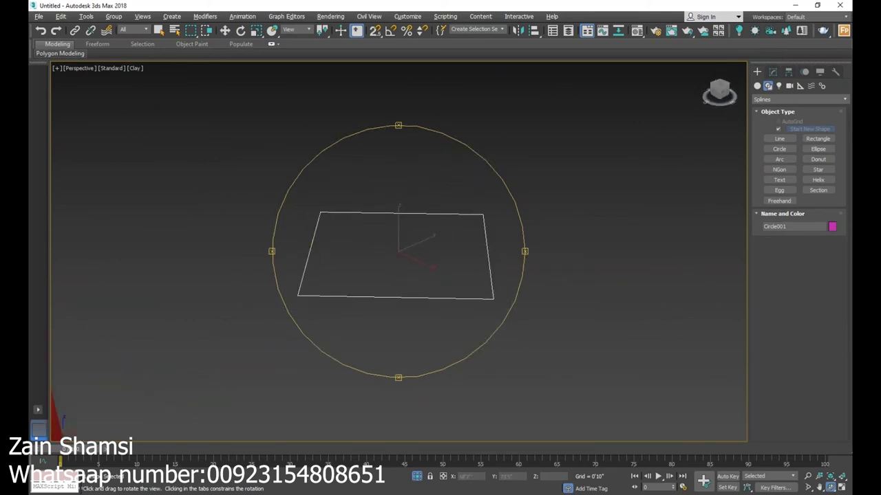
- Raise Circle001's interpolation Steps from 0 to 29 in the Modify panel, rounding it again
click(774, 73)
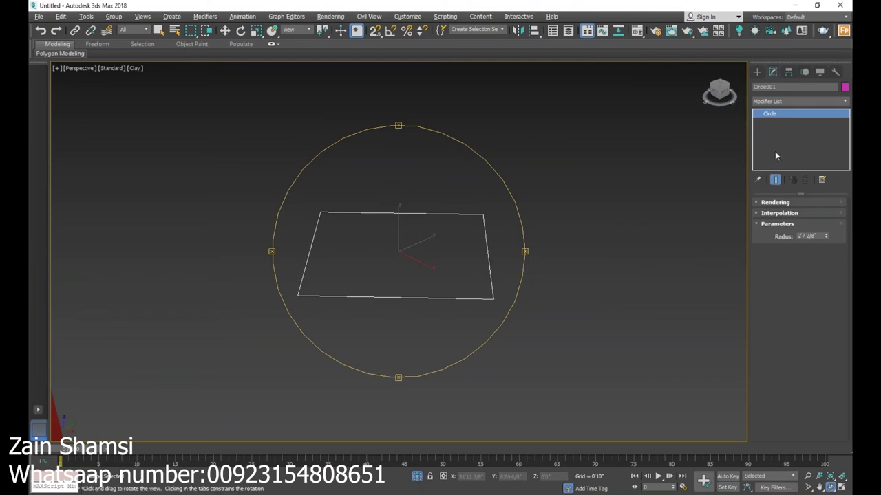
click(760, 215)
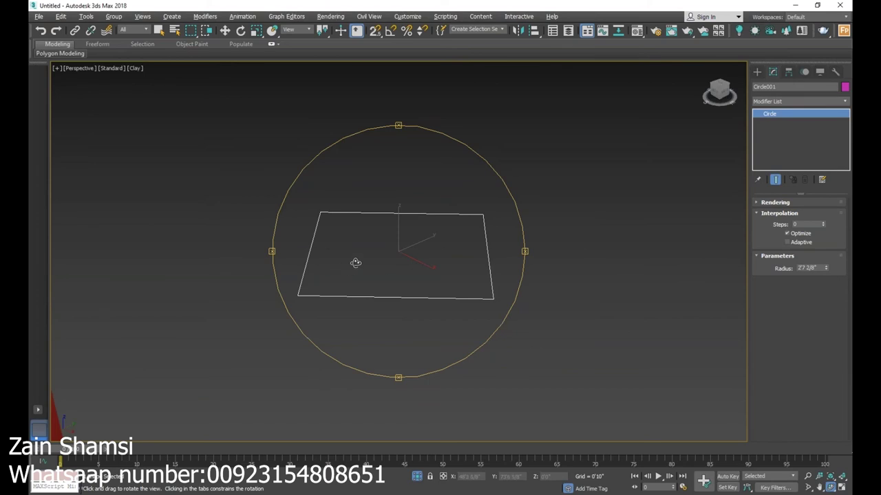
click(824, 223)
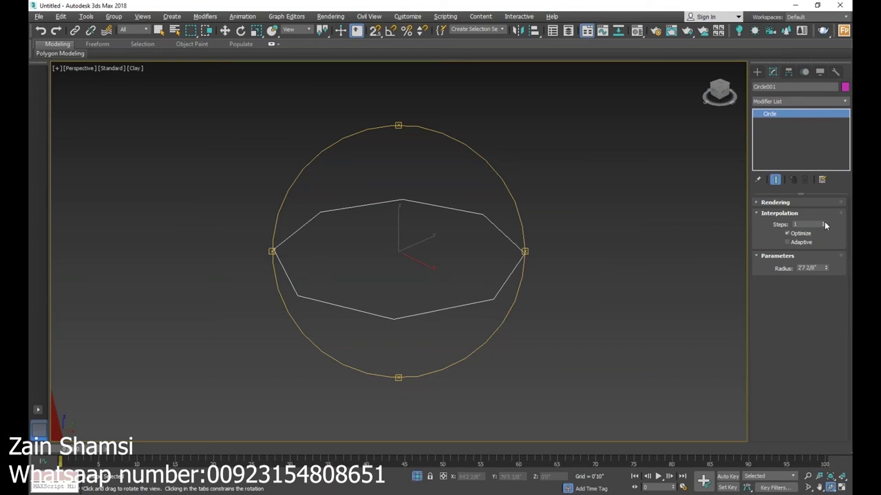
drag(824, 224, 829, 213)
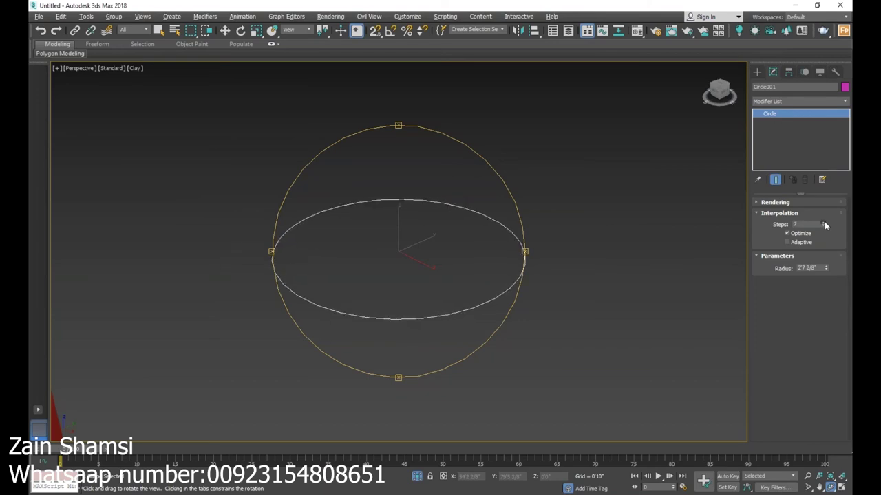
mouse_move(379, 265)
mouse_down()
mouse_move(467, 285)
mouse_move(456, 248)
mouse_move(438, 276)
mouse_move(382, 308)
mouse_move(412, 288)
mouse_up()
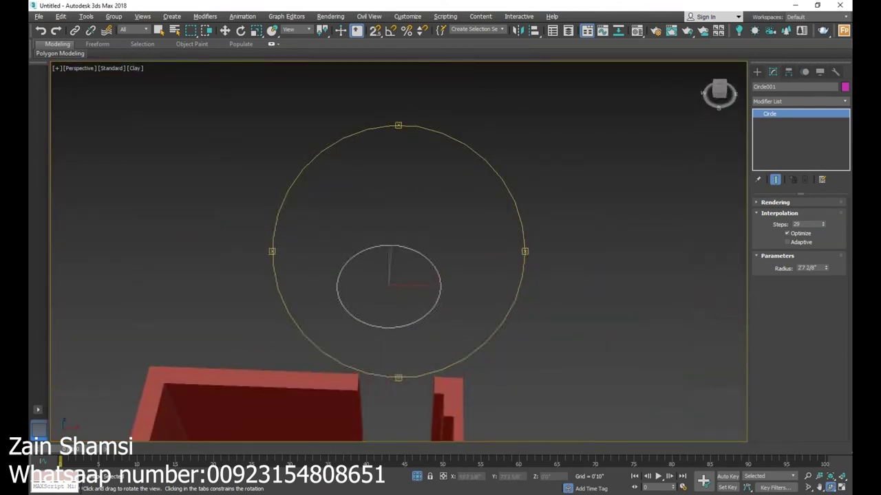
click(756, 73)
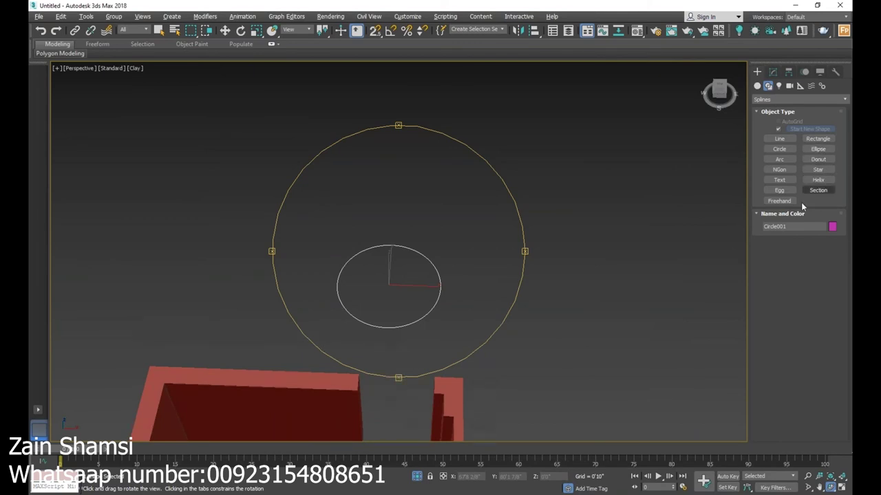
- Draw a thin rectangle, about 1'4 2/8" by 7'11 5/8", beside the walls and select it
click(819, 140)
mouse_move(507, 302)
mouse_down()
mouse_move(571, 333)
mouse_move(672, 328)
mouse_up()
alt+middle_drag(435, 281, 442, 279)
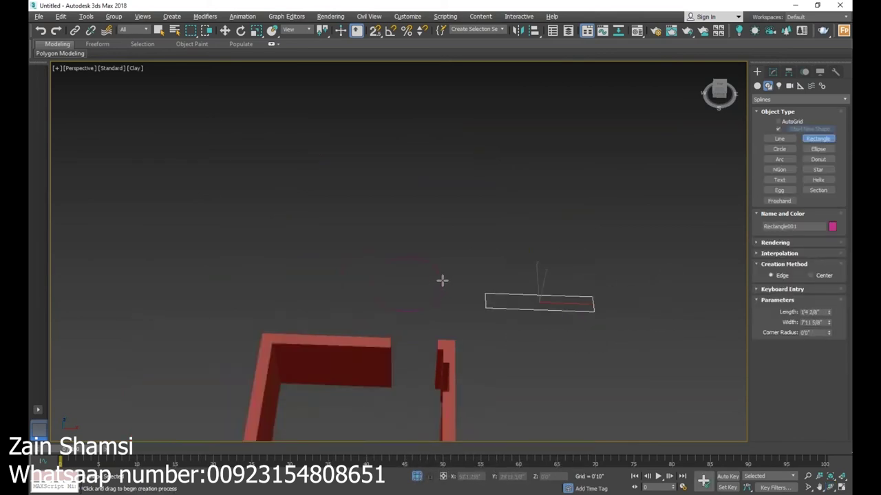
click(225, 30)
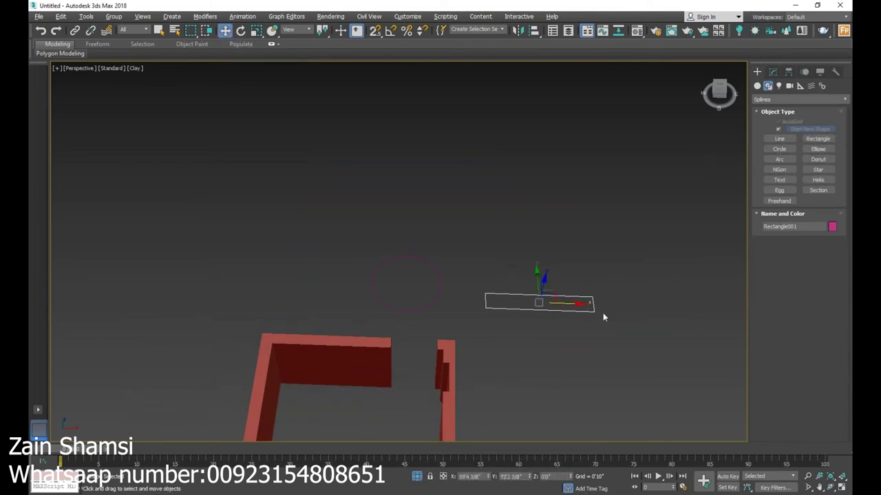
scroll(603, 317, down, 5)
alt+middle_drag(523, 282, 526, 302)
click(526, 303)
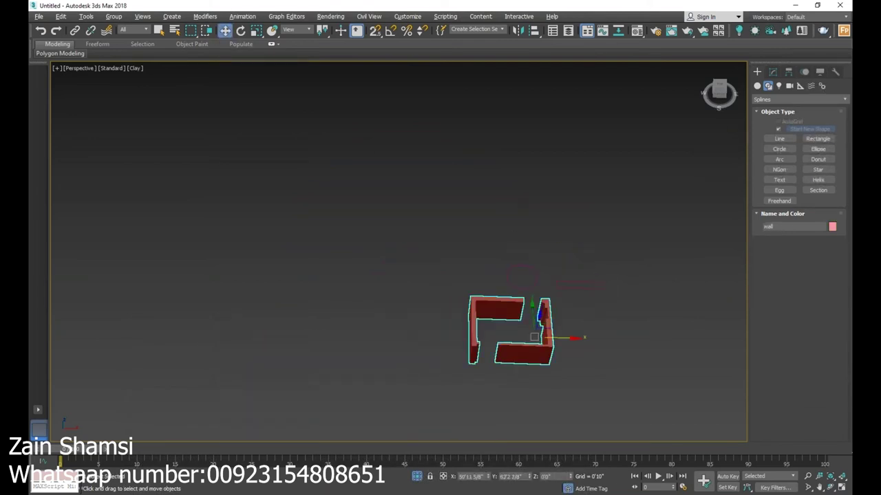
click(582, 285)
- Orbit the Perspective view around the isolated wall room and reselect the wall
scroll(523, 275, down, 3)
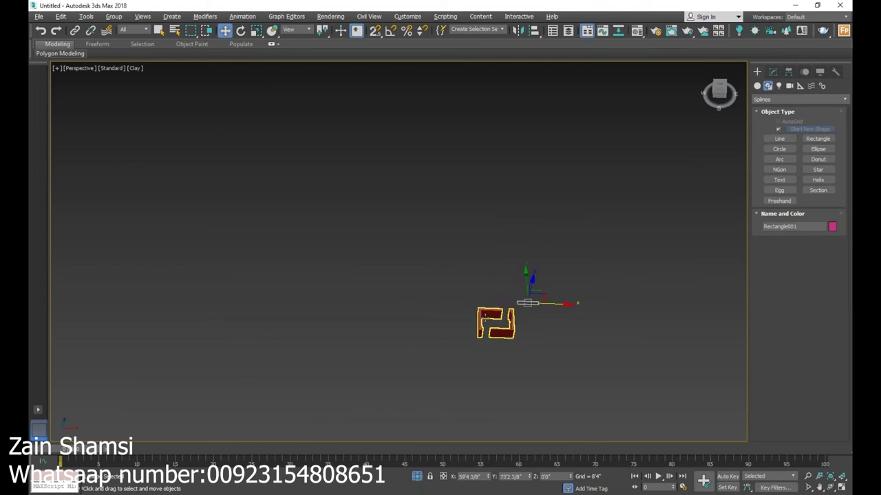
scroll(437, 328, up, 3)
click(476, 340)
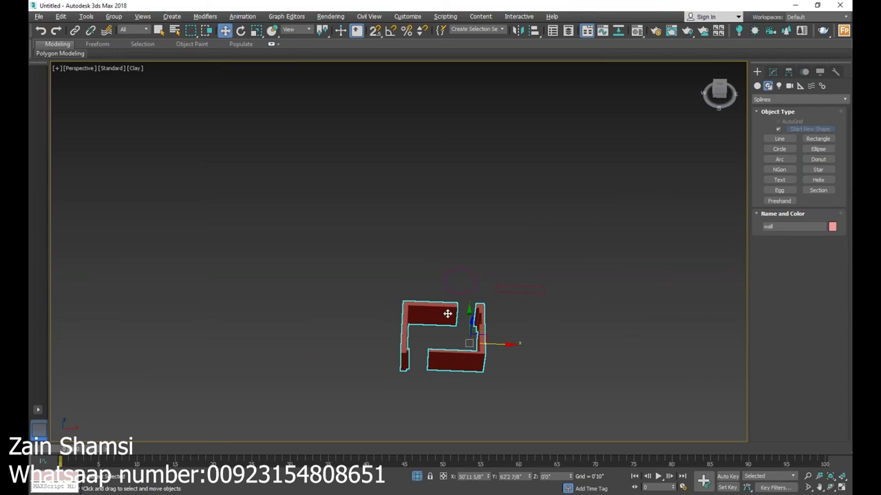
scroll(448, 314, up, 2)
click(830, 487)
mouse_move(380, 320)
mouse_down()
mouse_move(378, 285)
mouse_move(434, 324)
mouse_move(423, 313)
mouse_up()
click(225, 29)
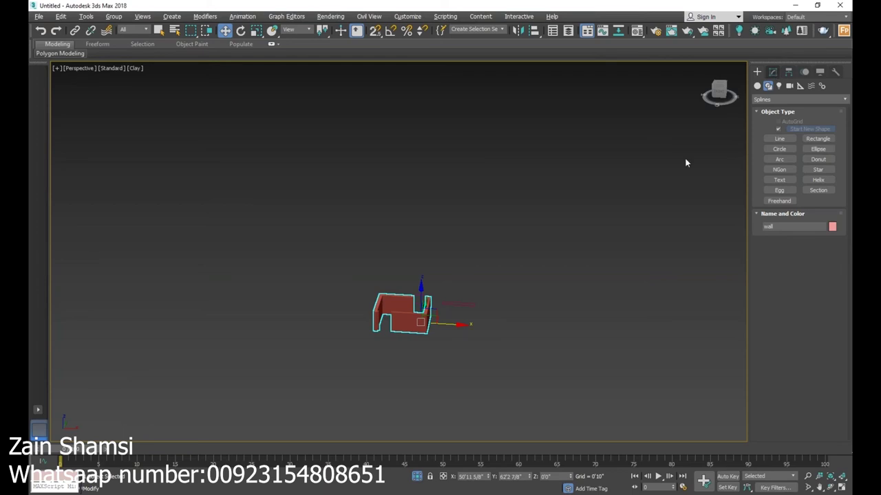
scroll(426, 310, up, 4)
click(532, 318)
click(354, 322)
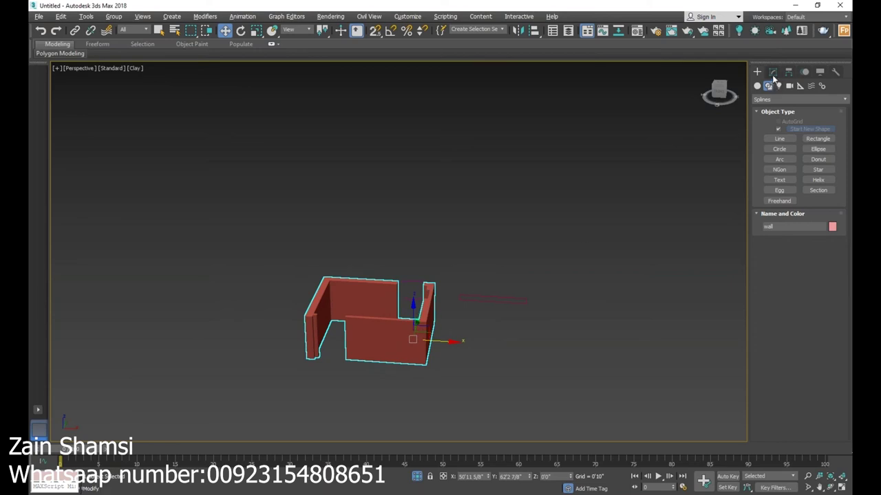
- Convert the wall object to an Editable Poly via the right-click menu
right_click(419, 325)
mouse_move(459, 430)
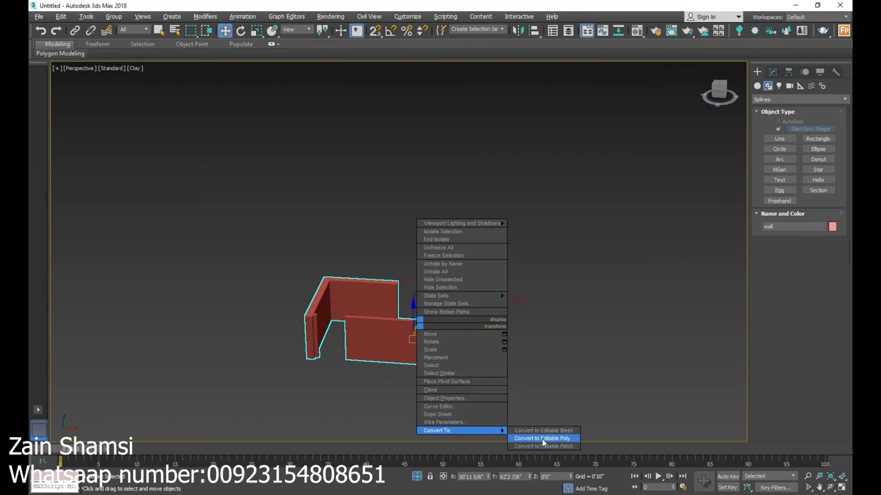
click(543, 439)
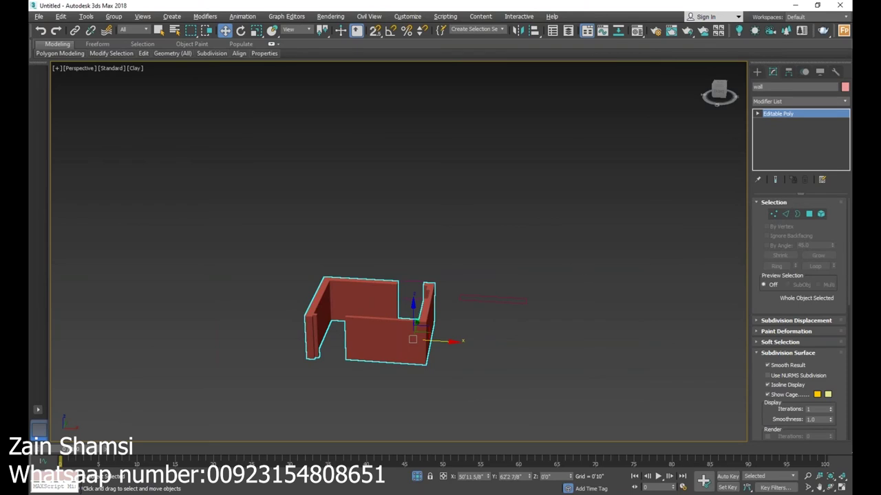
click(784, 114)
scroll(471, 297, down, 4)
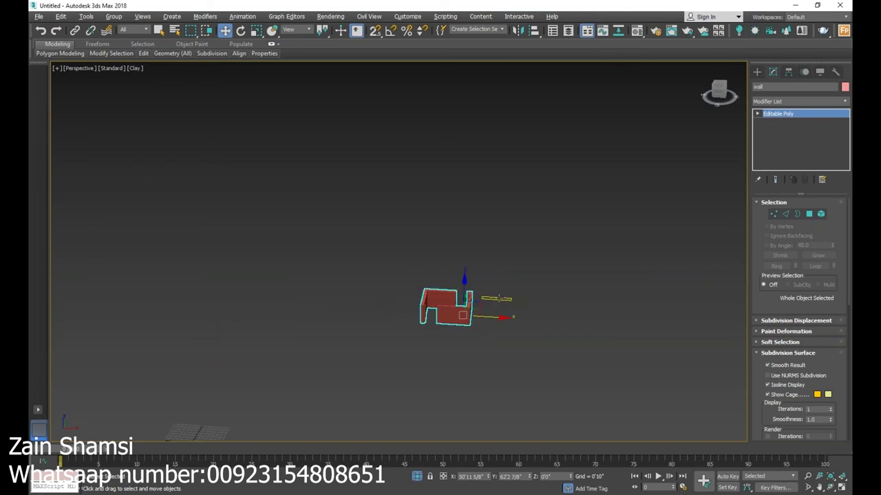
scroll(447, 322, up, 2)
- Turn off isolation to show the other walls and plans, then reapply Convert to Editable Poly
click(416, 476)
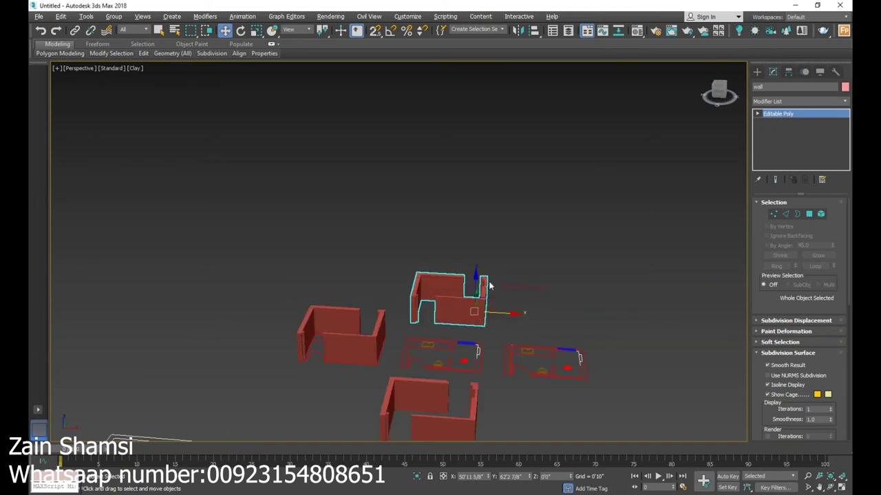
scroll(482, 295, up, 2)
click(557, 291)
click(492, 298)
right_click(486, 289)
mouse_move(530, 398)
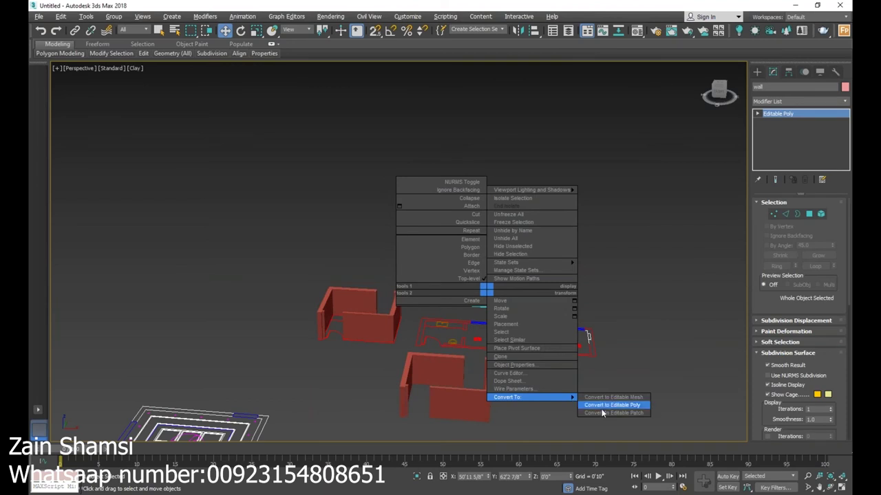
click(598, 405)
click(574, 279)
click(497, 289)
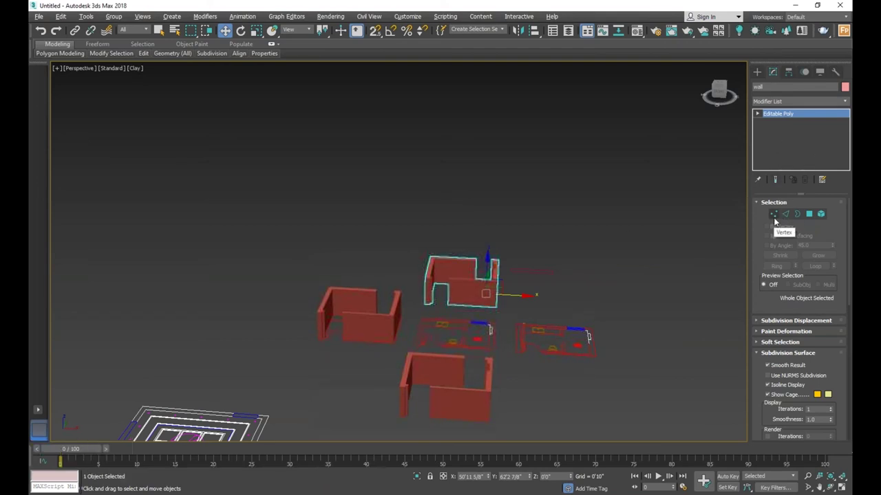
- Orbit to a low angle, box-select the wall's vertices at Vertex level, then reselect the wall
click(774, 216)
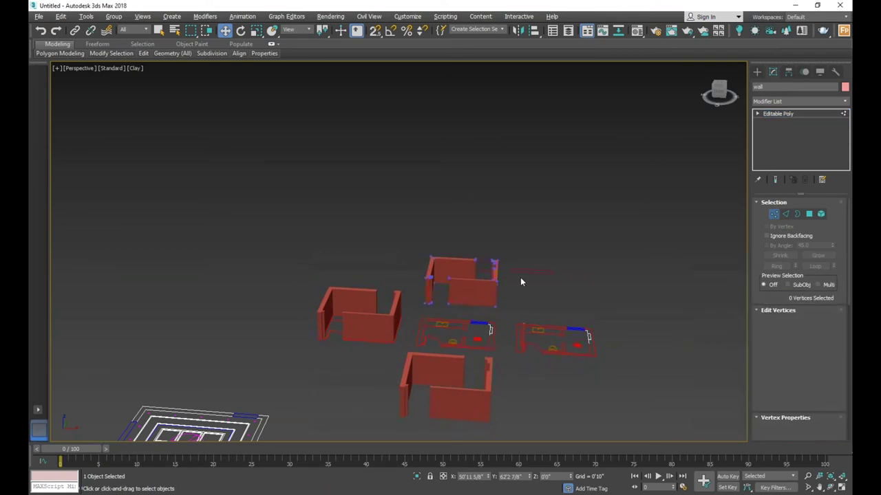
click(831, 487)
drag(495, 282, 507, 272)
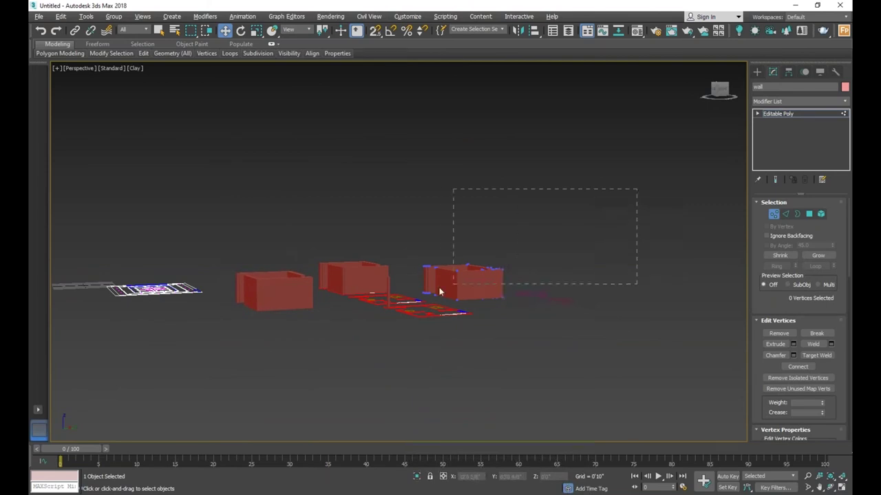
drag(439, 292, 415, 289)
mouse_move(471, 227)
mouse_down()
mouse_move(479, 252)
mouse_move(486, 224)
mouse_move(483, 256)
mouse_move(482, 240)
mouse_up()
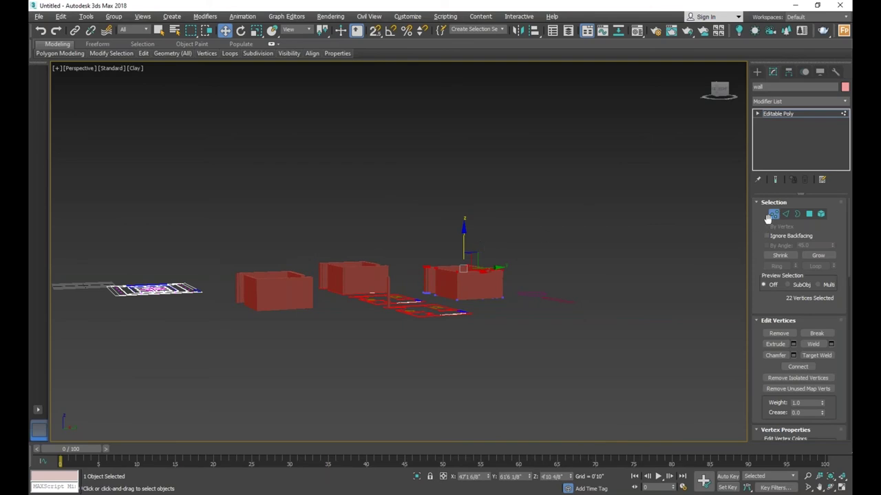
click(772, 215)
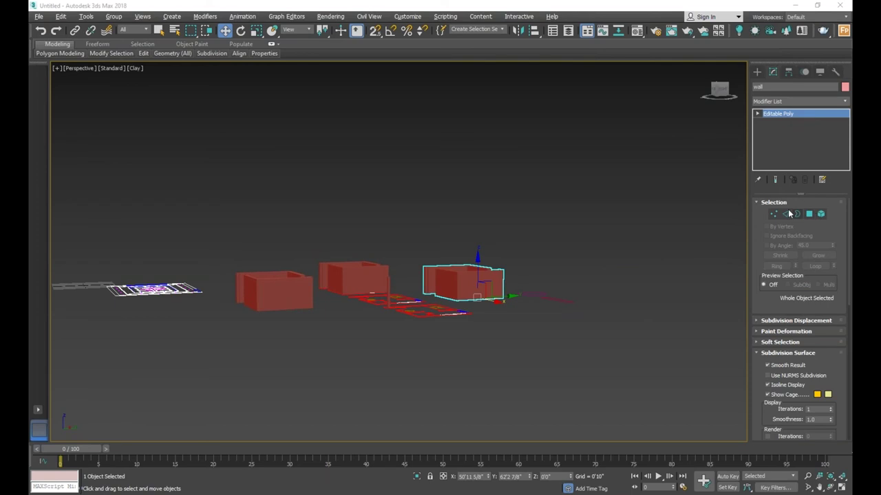
click(522, 251)
click(499, 285)
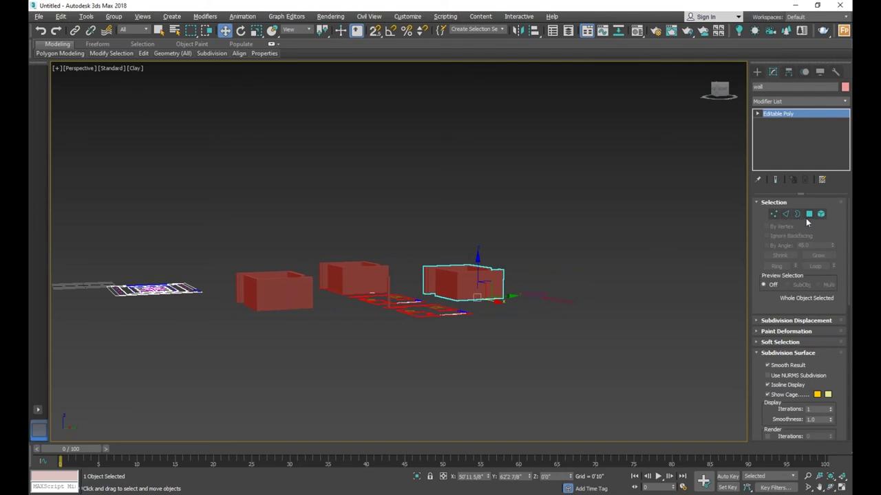
click(530, 255)
click(468, 282)
- Step through Vertex, Edge, Border, Polygon and Element levels, then exit to the whole object
click(774, 214)
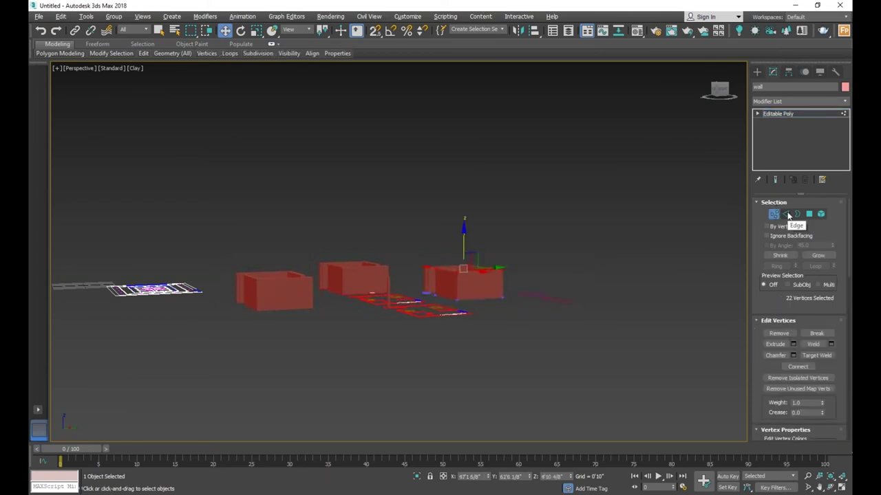
click(786, 214)
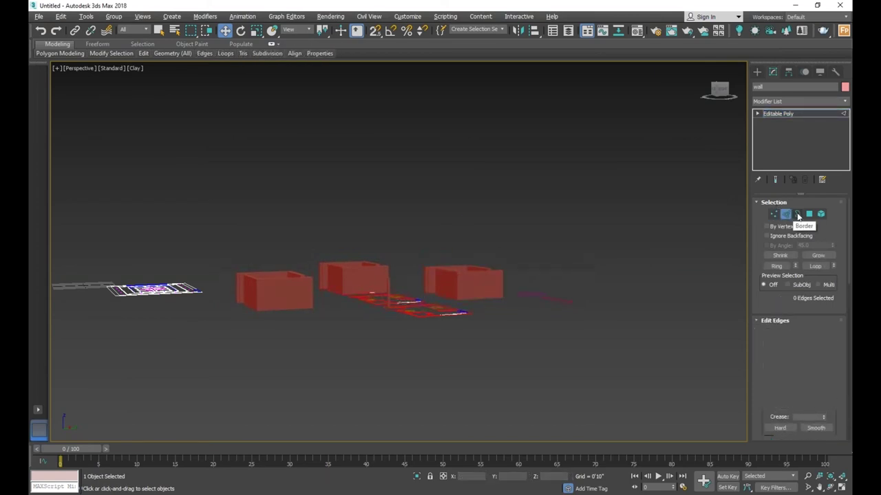
click(798, 215)
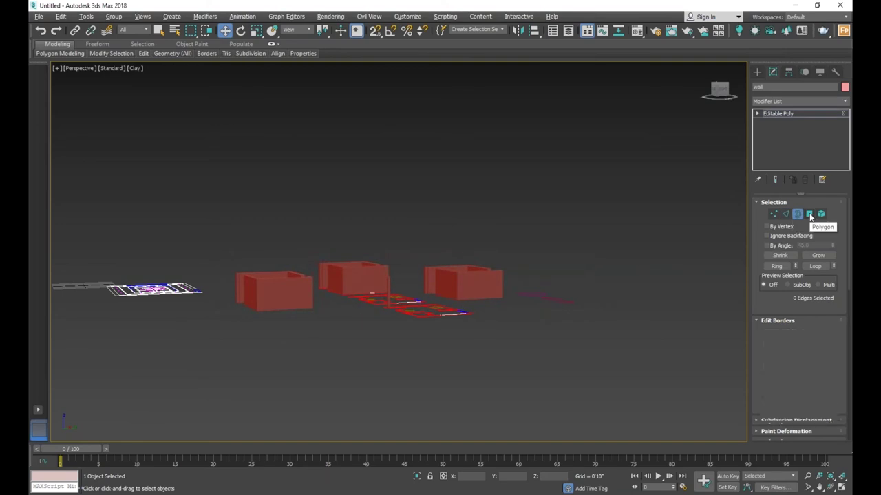
click(809, 214)
click(819, 214)
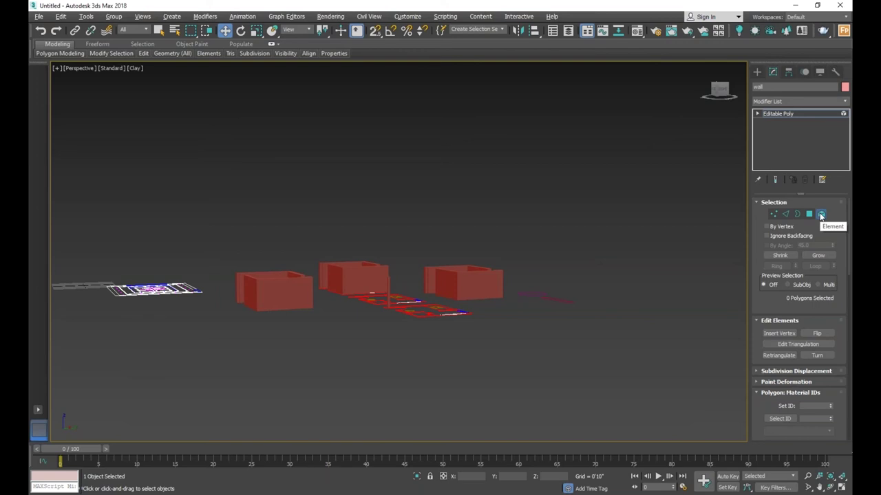
click(820, 215)
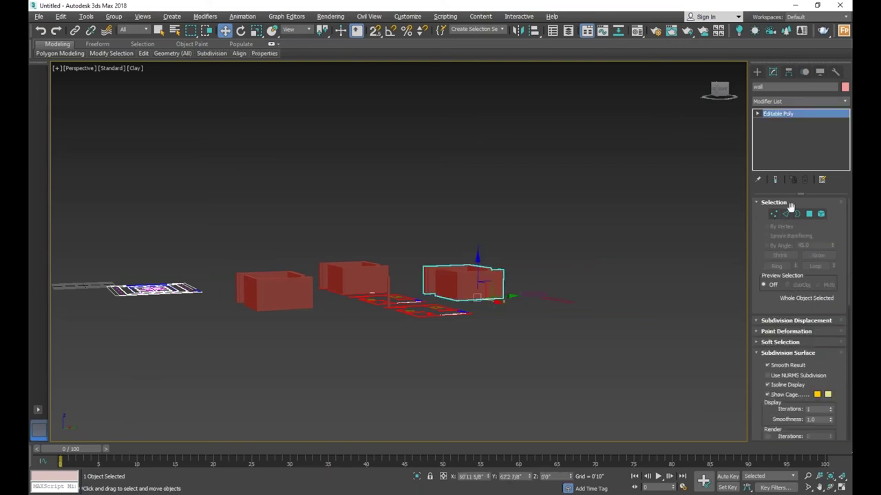
click(774, 214)
key(1)
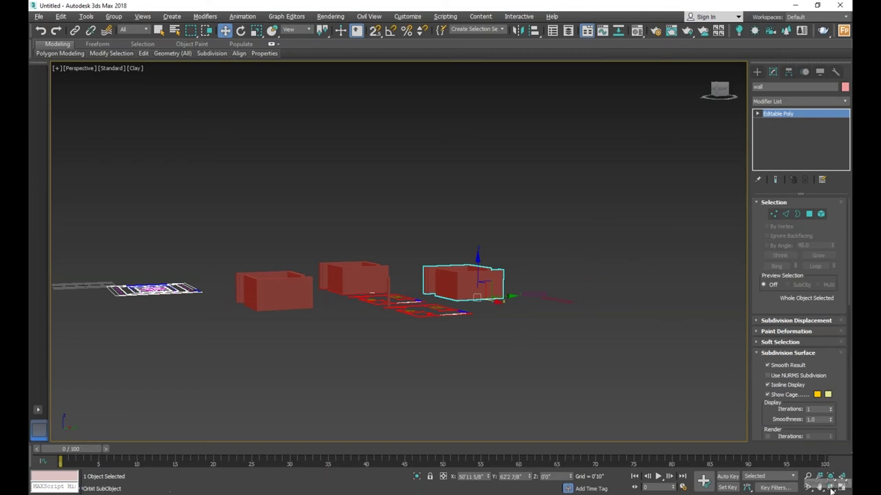
- Orbit to an overhead view showing all the wall copies
scroll(482, 289, down, 3)
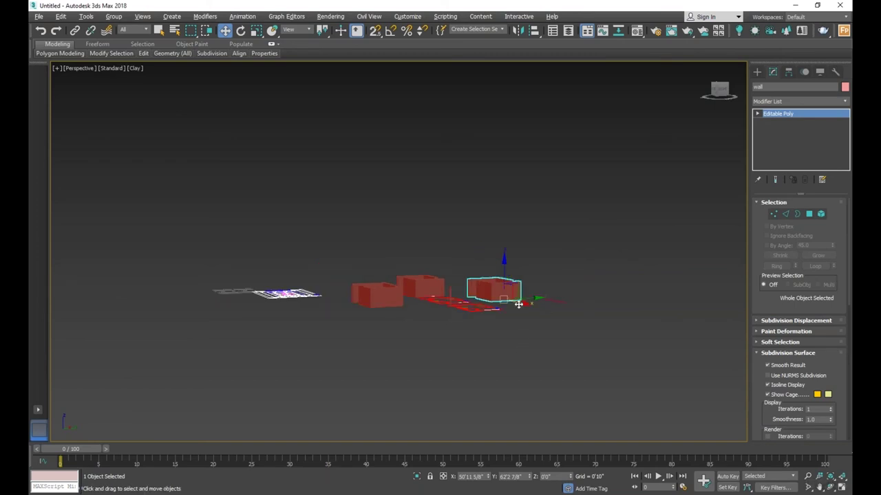
scroll(509, 288, up, 5)
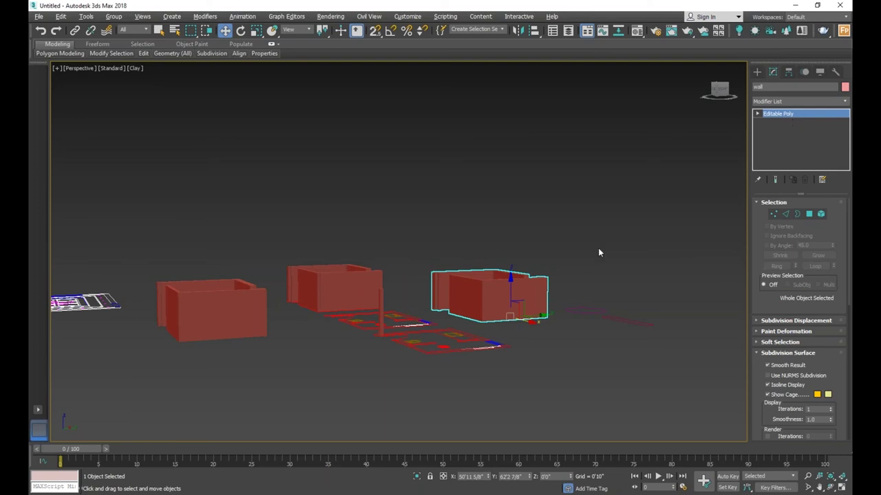
click(831, 487)
mouse_move(445, 273)
mouse_down()
mouse_move(406, 278)
mouse_move(466, 291)
mouse_move(472, 262)
mouse_up()
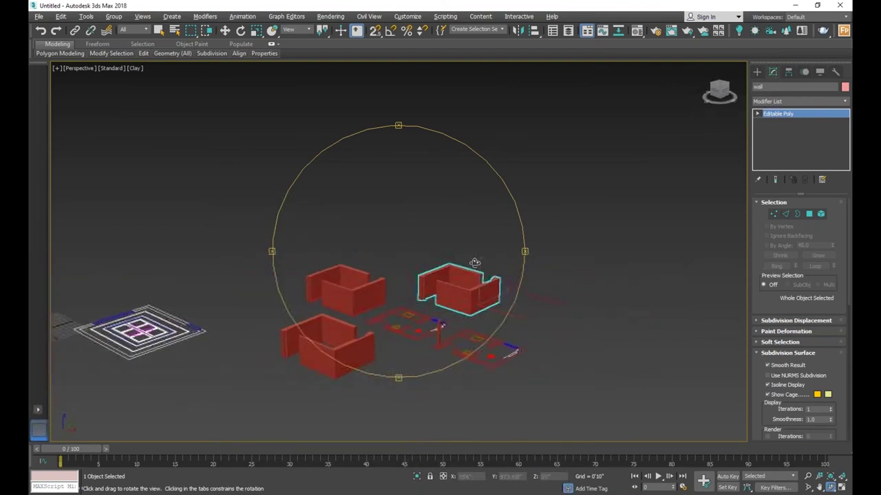
click(225, 30)
scroll(498, 196, down, 3)
scroll(412, 282, up, 5)
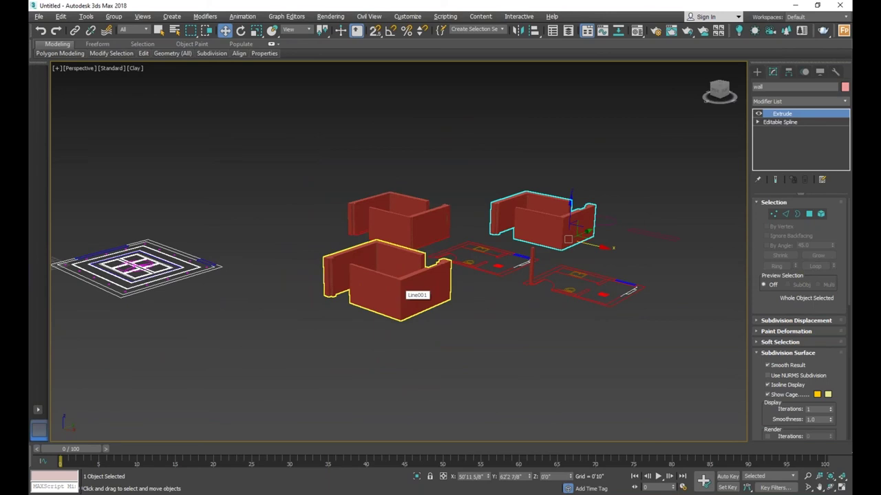
- Select Line001 and set its Extrude Amount to 5'0"
click(406, 288)
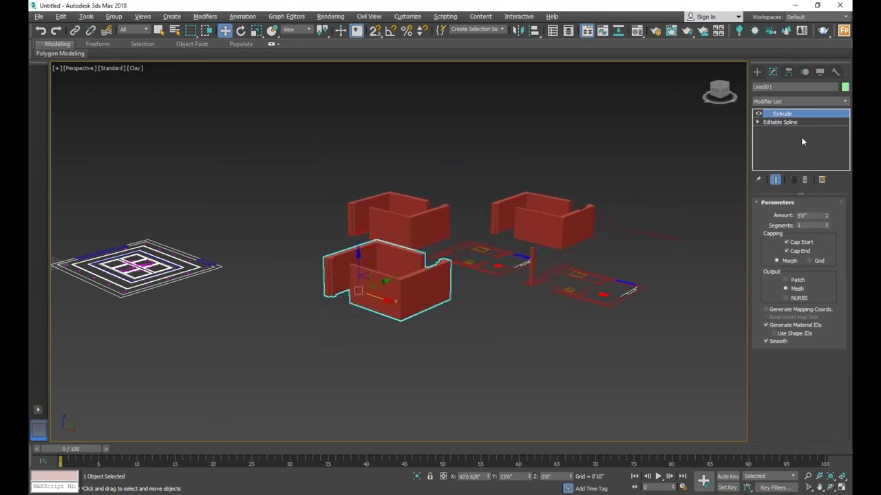
mouse_move(827, 215)
mouse_down()
mouse_move(834, 199)
mouse_move(833, 221)
mouse_move(767, 219)
mouse_up()
text(5)
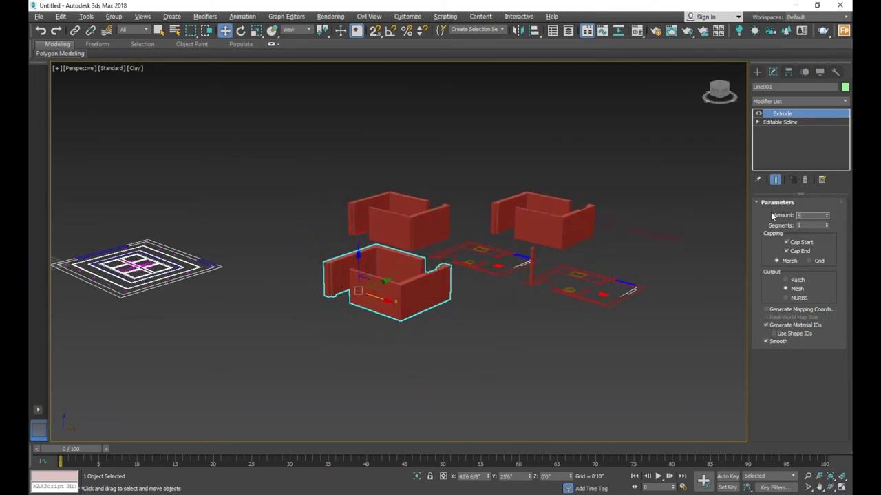
click(815, 225)
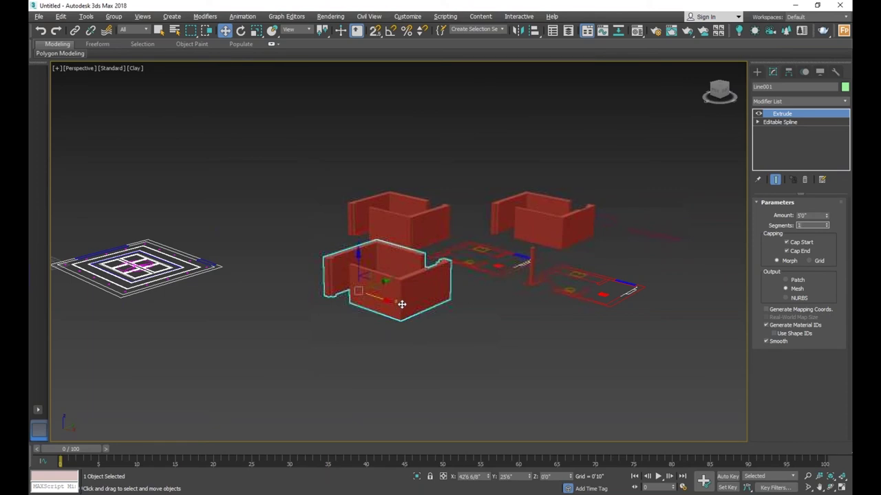
click(474, 332)
click(385, 275)
- Add an Edit Poly modifier to the wall object
click(802, 102)
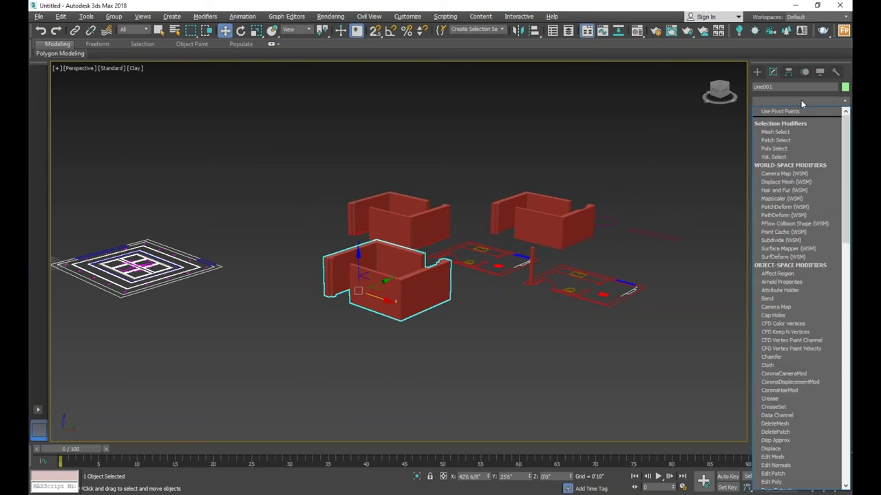
key(e)
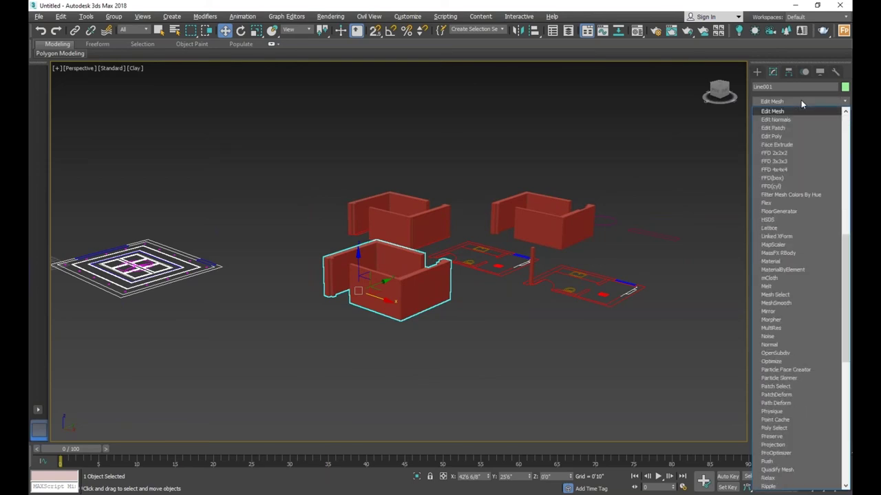
click(798, 137)
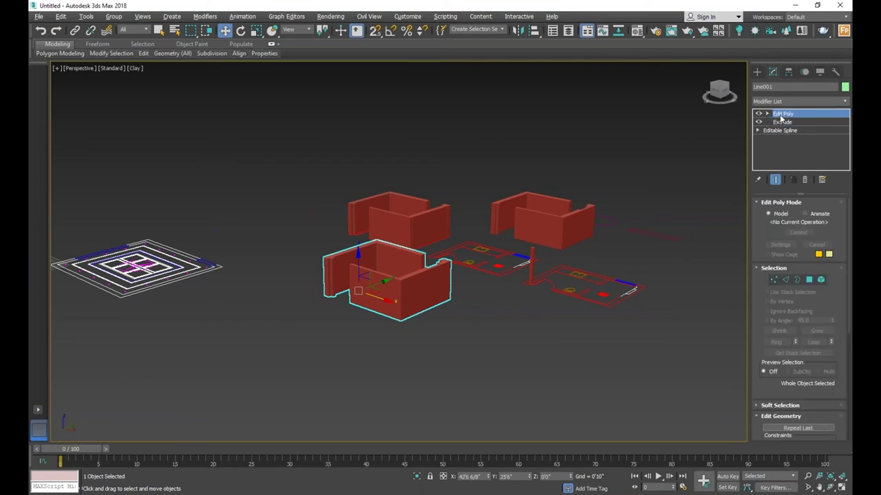
- Set the walls' Extrude Amount to 5'0"
click(774, 280)
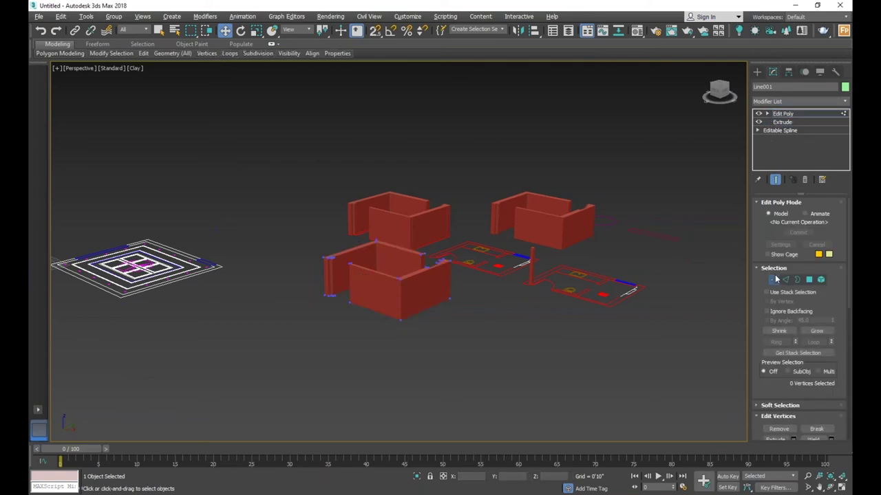
click(774, 279)
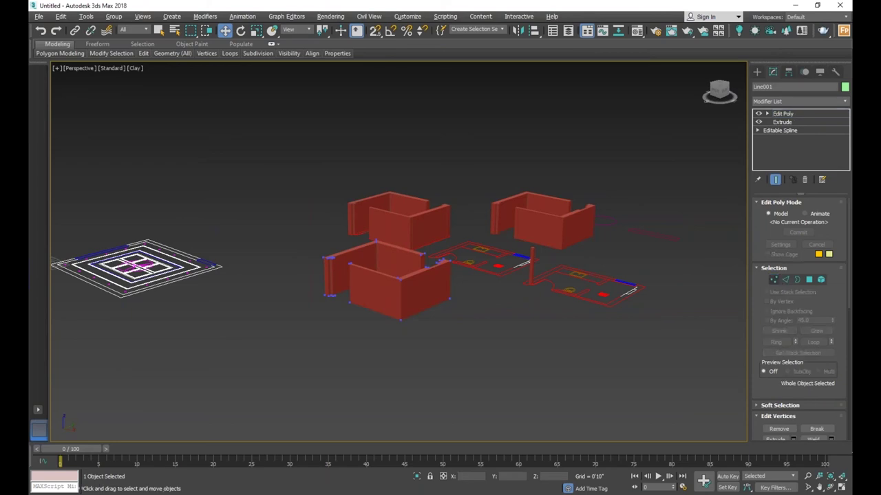
click(791, 123)
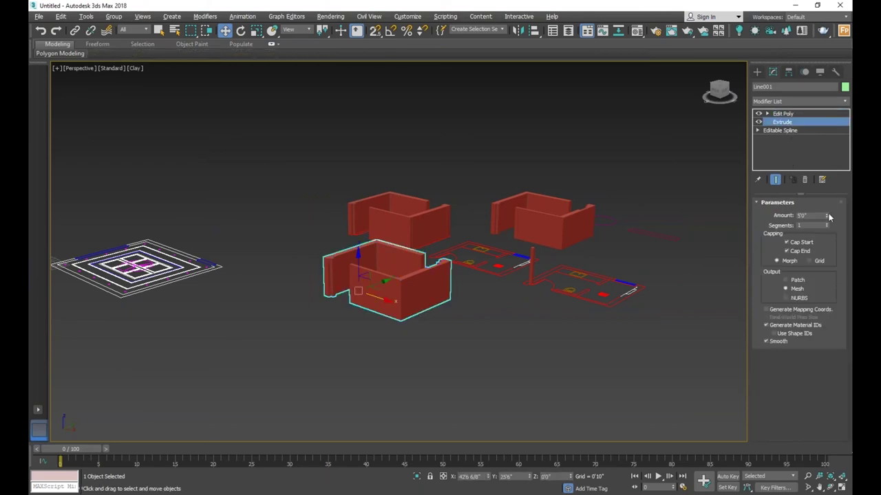
mouse_move(826, 215)
mouse_down()
mouse_move(827, 206)
mouse_move(826, 215)
mouse_up()
- At the Editable Spline's Vertex level, box-select the corner points at the wall opening
click(758, 131)
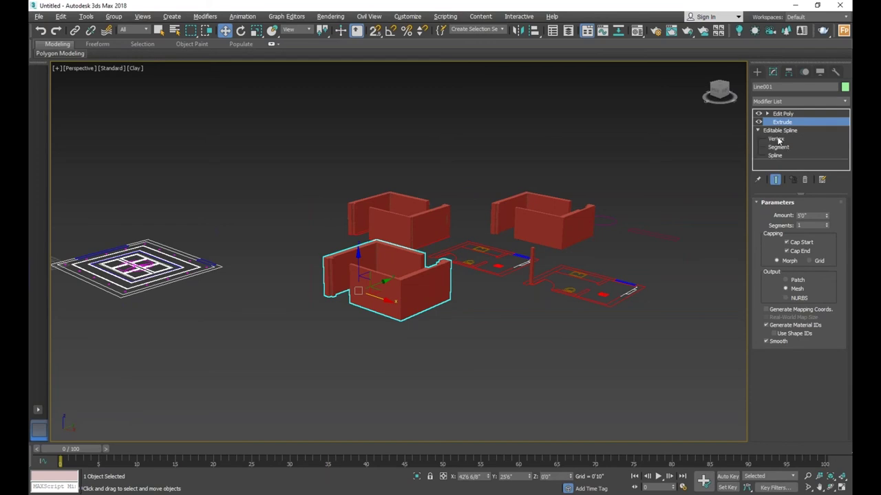
click(776, 139)
scroll(357, 308, up, 2)
scroll(358, 306, up, 1)
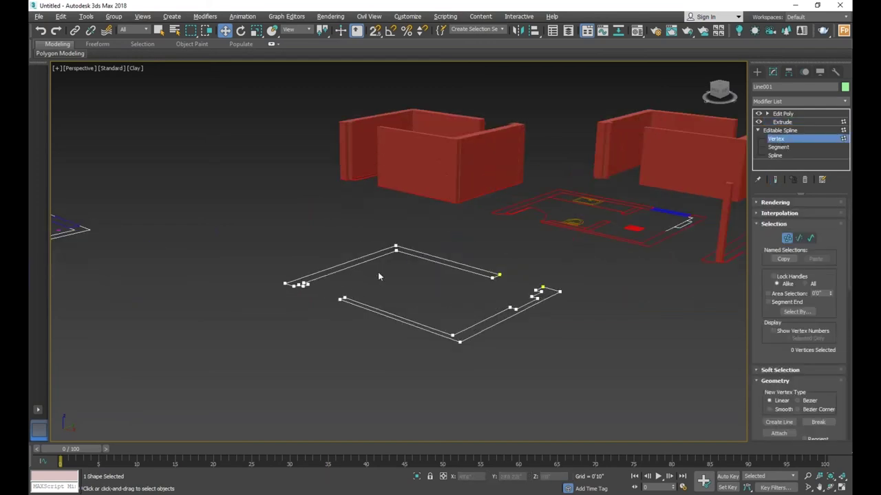
mouse_move(337, 307)
mouse_down()
mouse_move(321, 297)
mouse_move(404, 340)
mouse_up()
scroll(322, 297, up, 3)
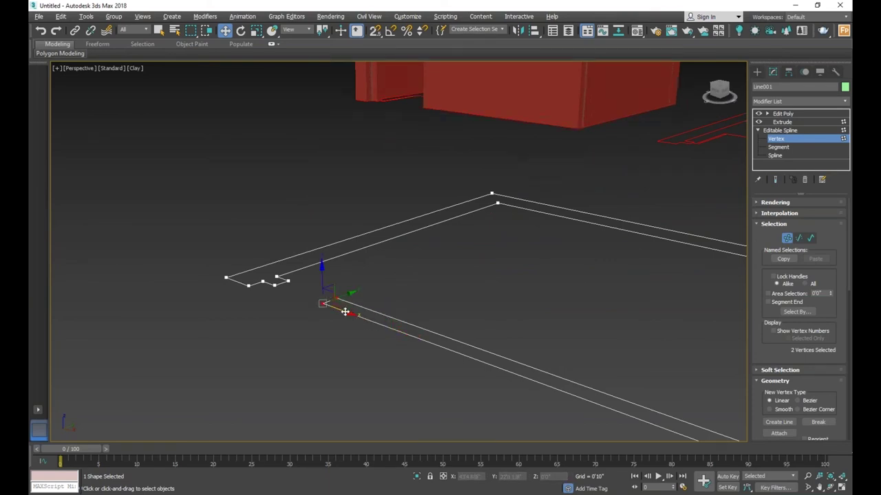
right_click(404, 341)
- Try sliding the selected corner points along the wall, then undo the move
drag(323, 303, 377, 323)
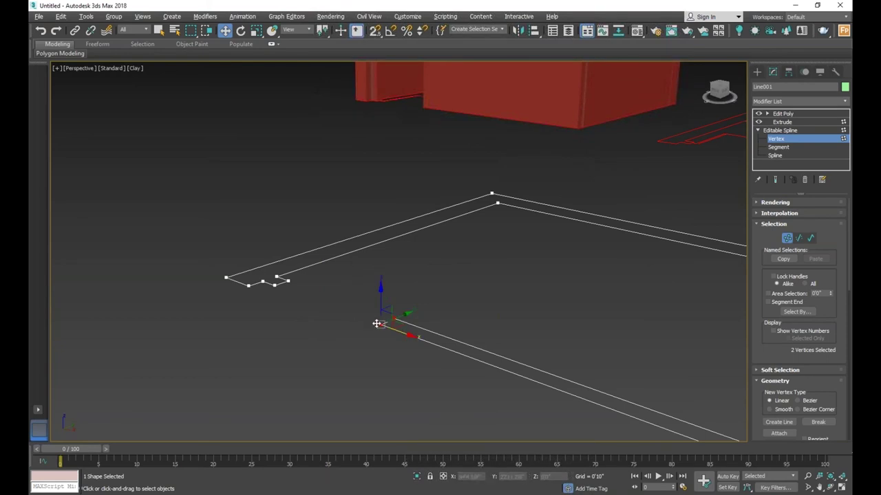
scroll(434, 362, down, 4)
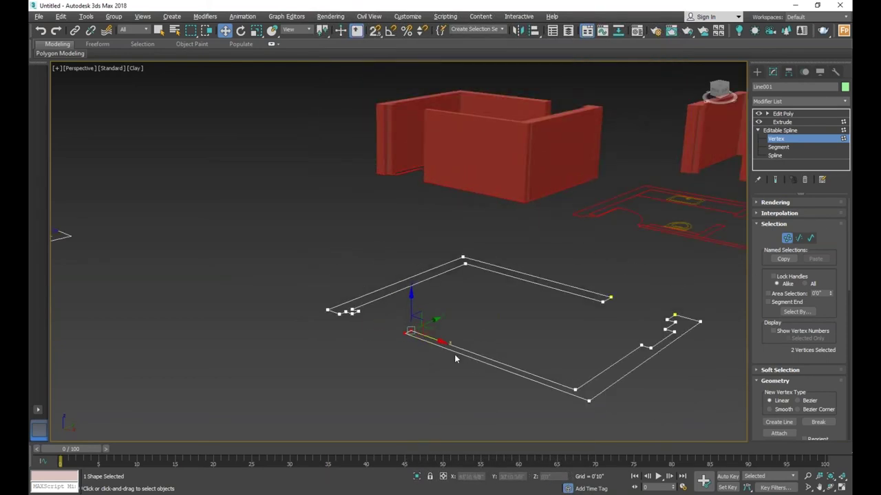
drag(437, 339, 412, 331)
right_click(413, 331)
drag(432, 341, 431, 341)
key(ctrl+z)
right_click(433, 47)
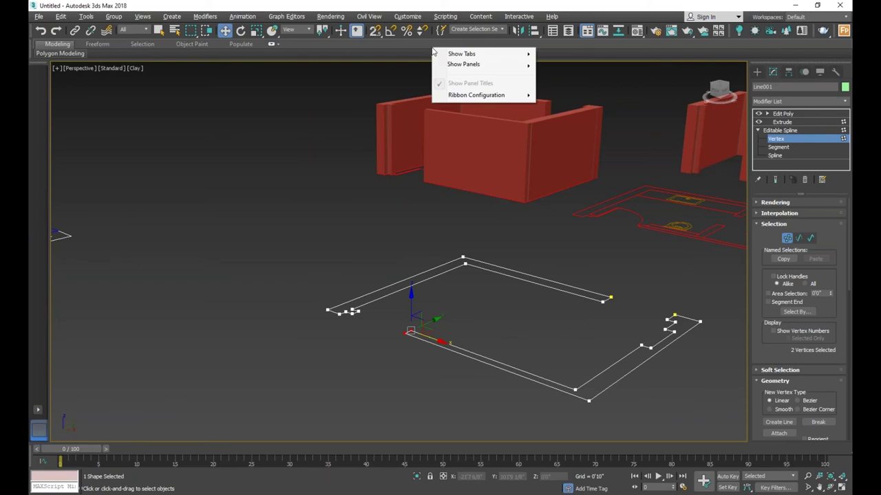
click(57, 71)
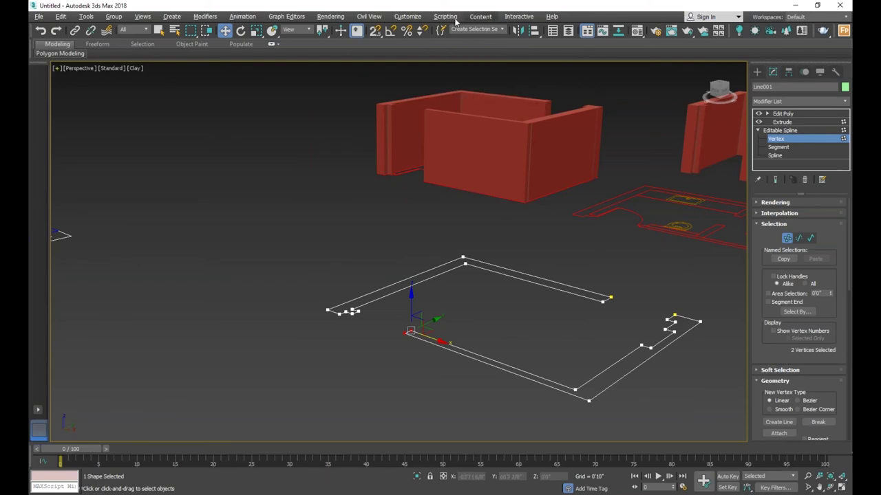
click(58, 69)
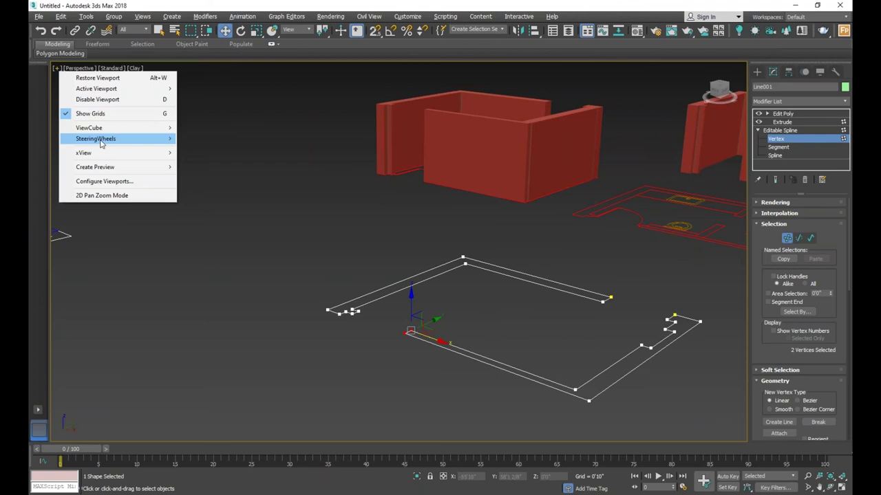
click(131, 183)
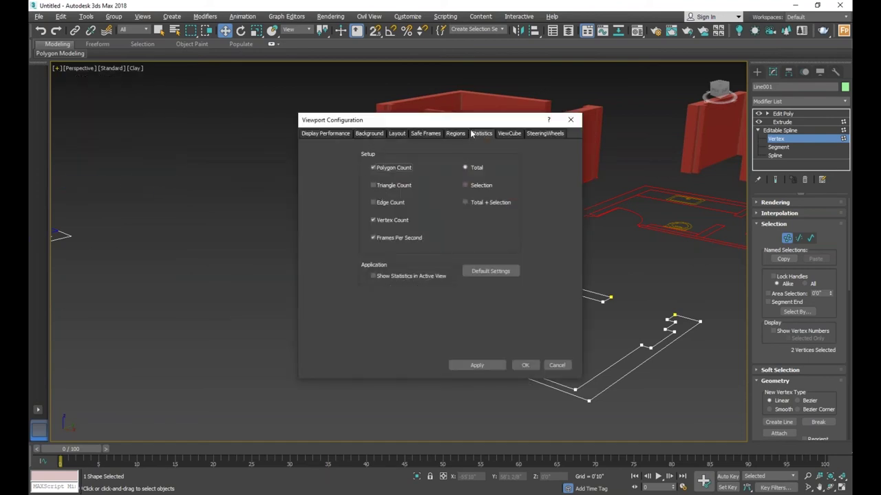
click(336, 135)
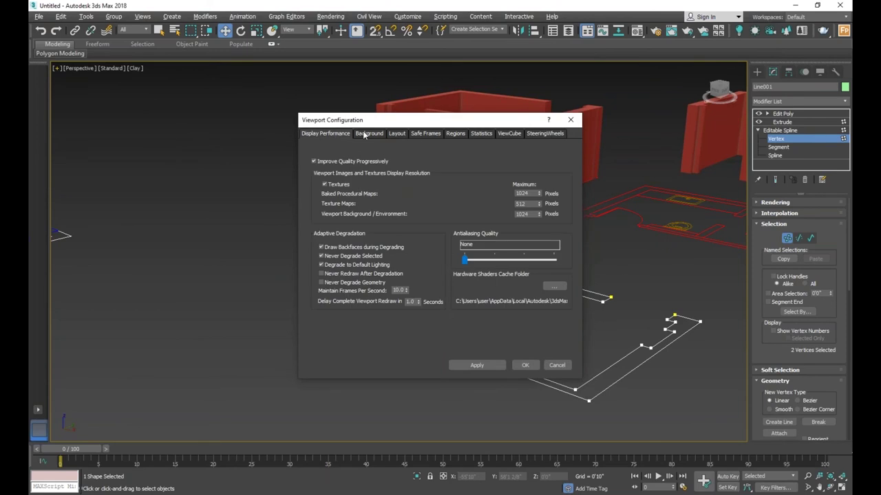
click(365, 135)
click(393, 136)
click(422, 134)
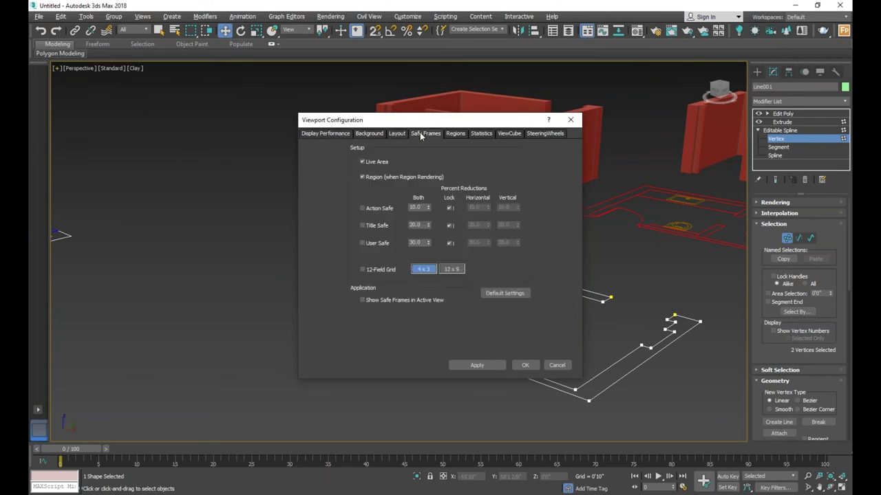
click(455, 134)
click(479, 135)
click(507, 135)
click(536, 136)
click(570, 120)
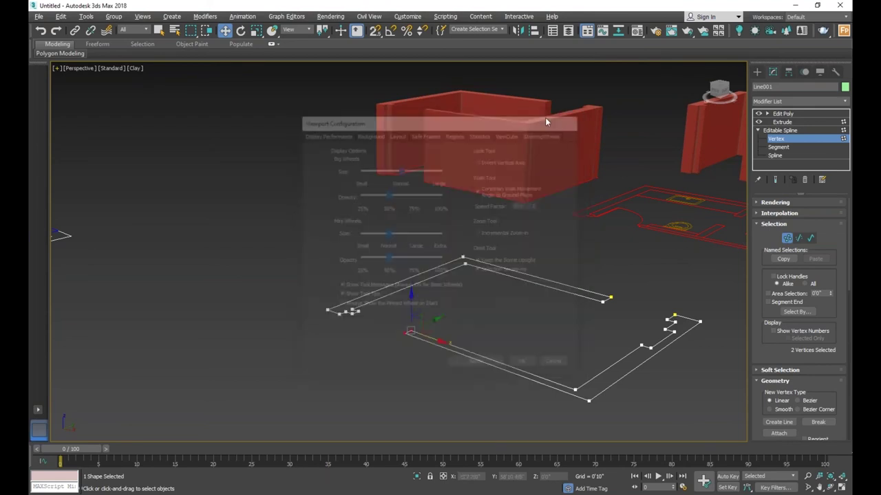
right_click(595, 44)
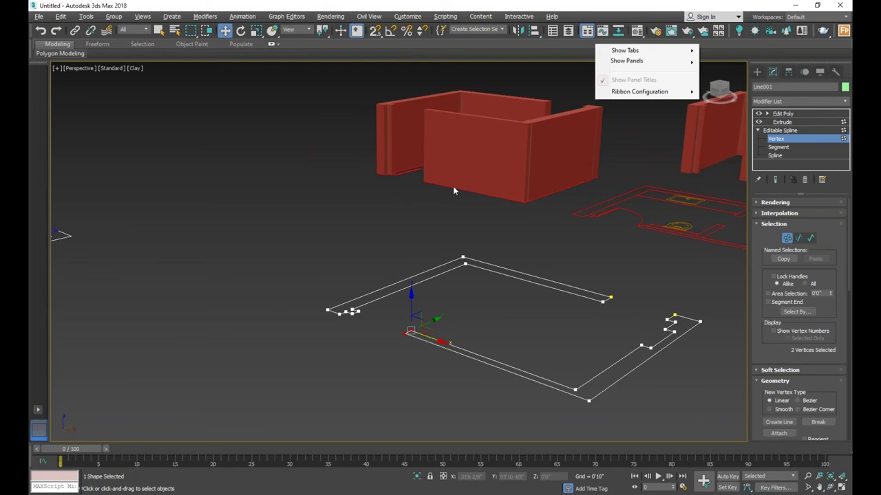
- Nudge the two selected outline corner points a little to the right along X
click(411, 221)
scroll(411, 325, up, 3)
scroll(419, 319, down, 4)
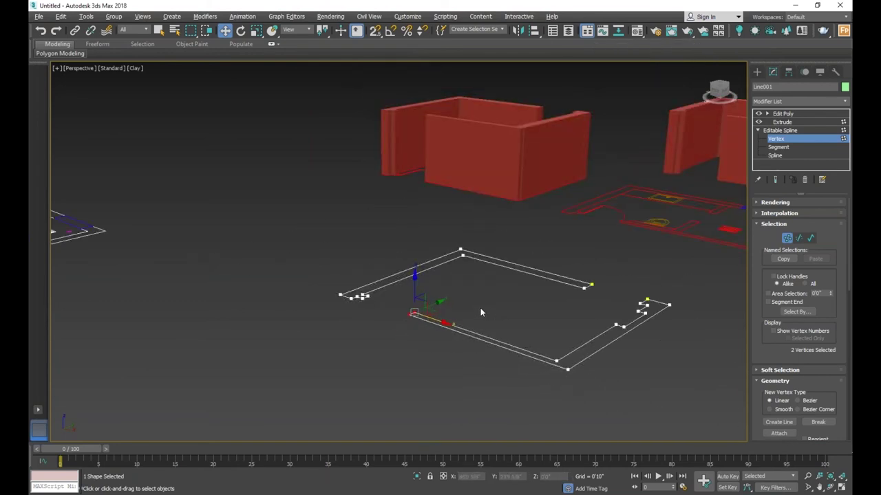
scroll(454, 319, up, 2)
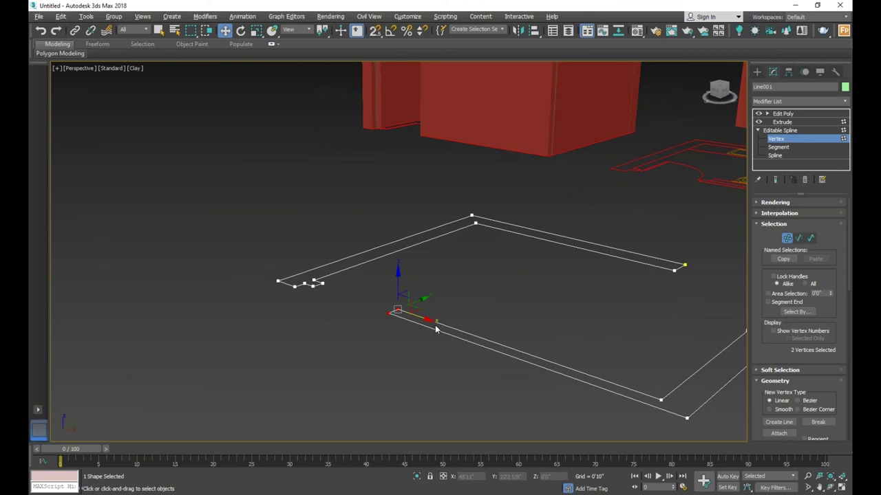
drag(421, 319, 429, 320)
- Save the scene as 00-01.max in a new 'max' folder under Desktop > nexskil
click(40, 16)
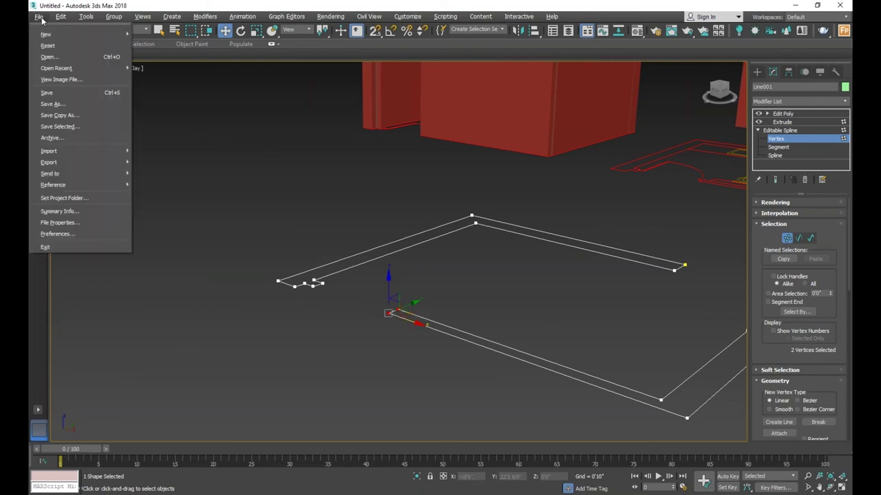
click(46, 92)
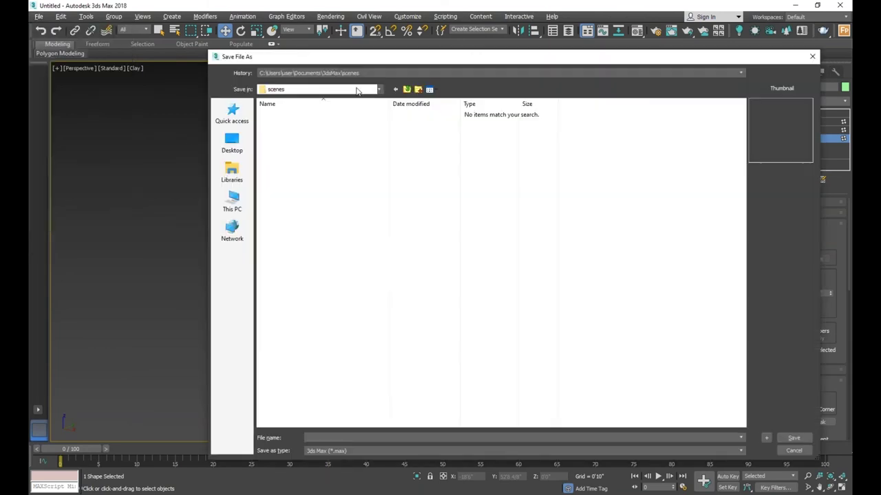
click(234, 144)
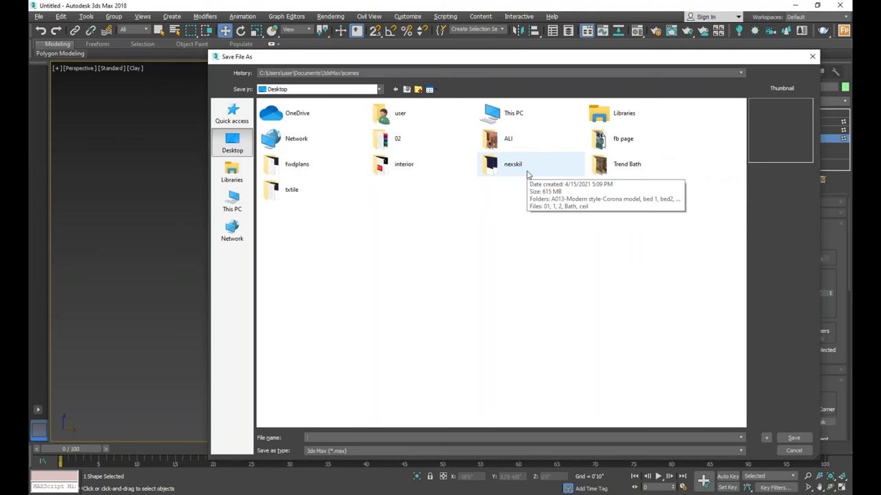
double_click(527, 174)
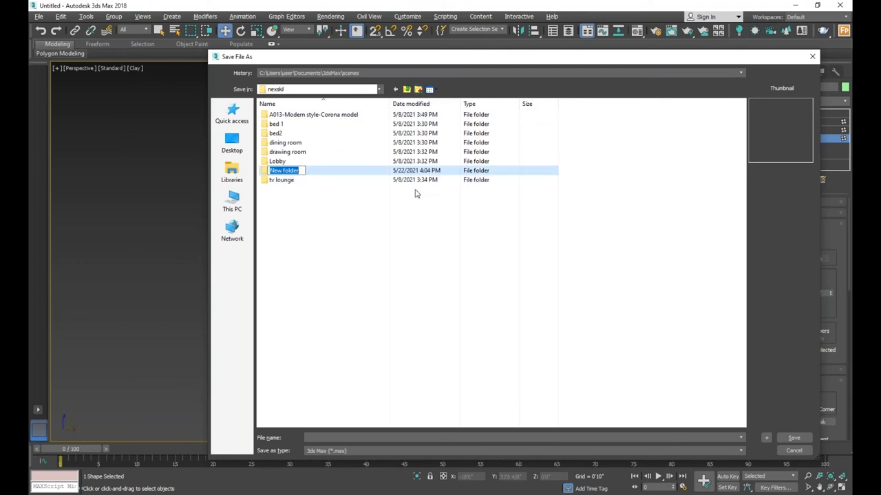
text(max)
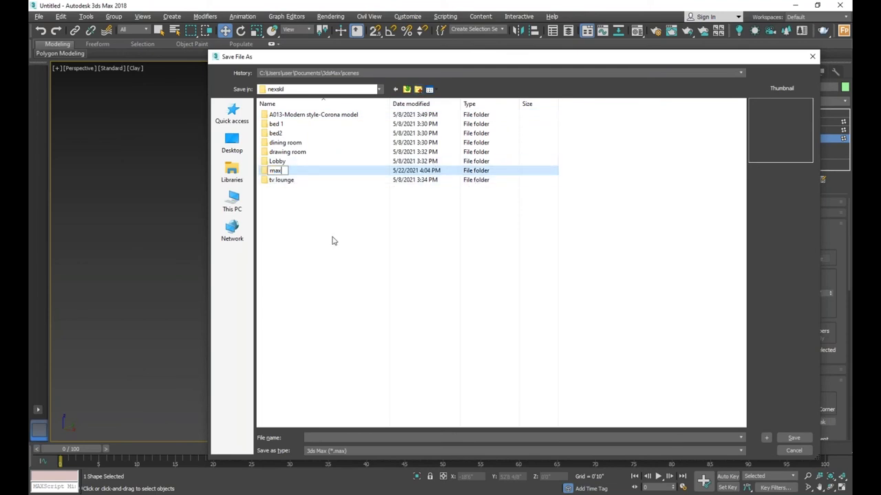
key(Return)
double_click(315, 172)
text(00-01)
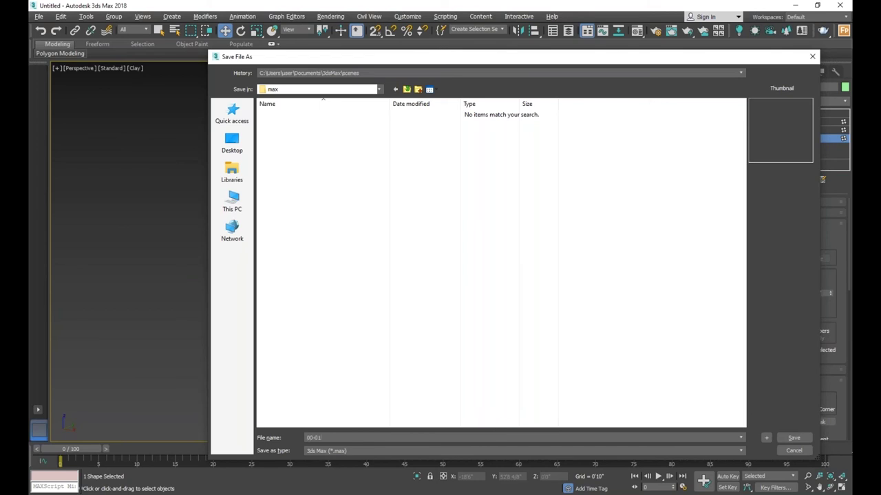
click(791, 439)
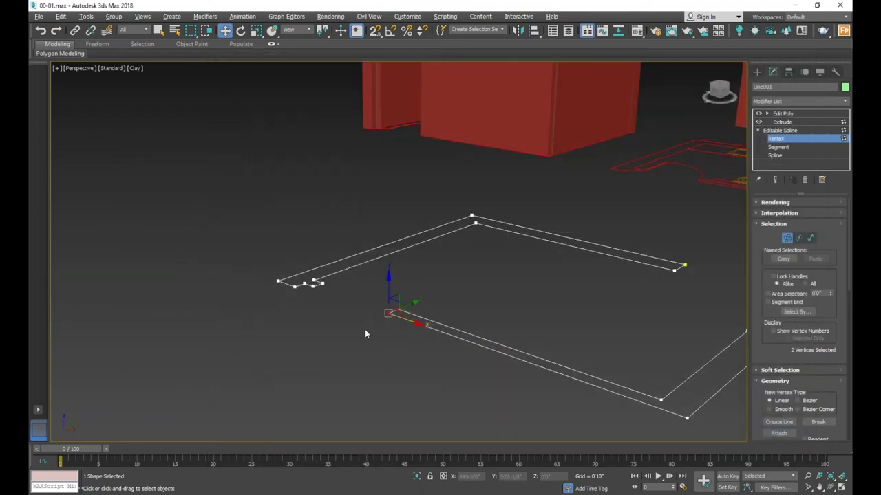
- Return to the Edit Poly level and orbit the view around the walls
scroll(404, 276, down, 5)
scroll(404, 276, up, 3)
drag(382, 265, 413, 289)
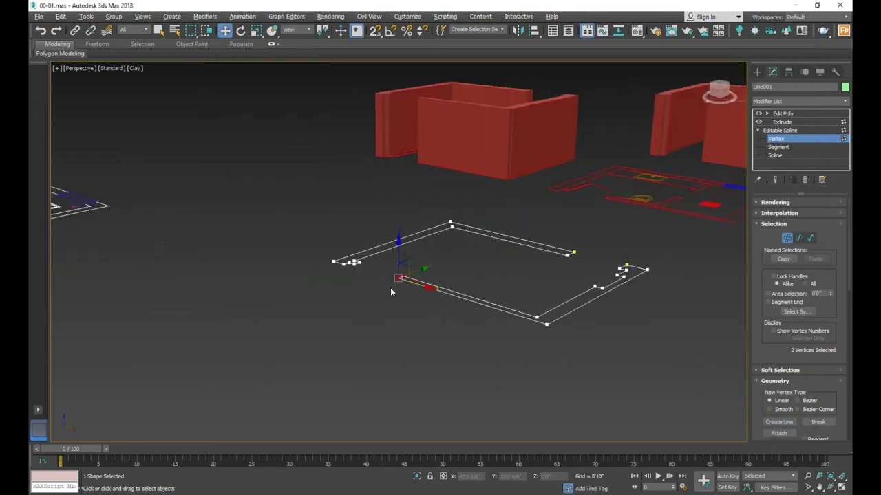
scroll(390, 287, up, 3)
scroll(439, 269, down, 4)
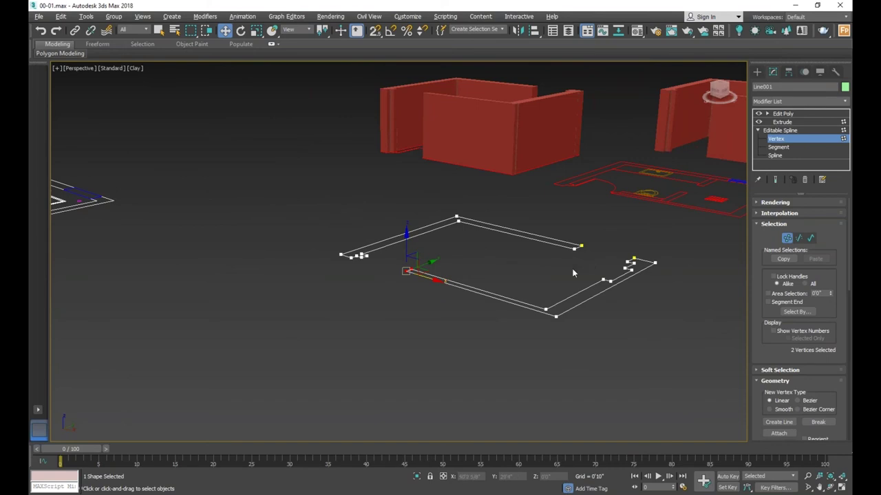
click(765, 114)
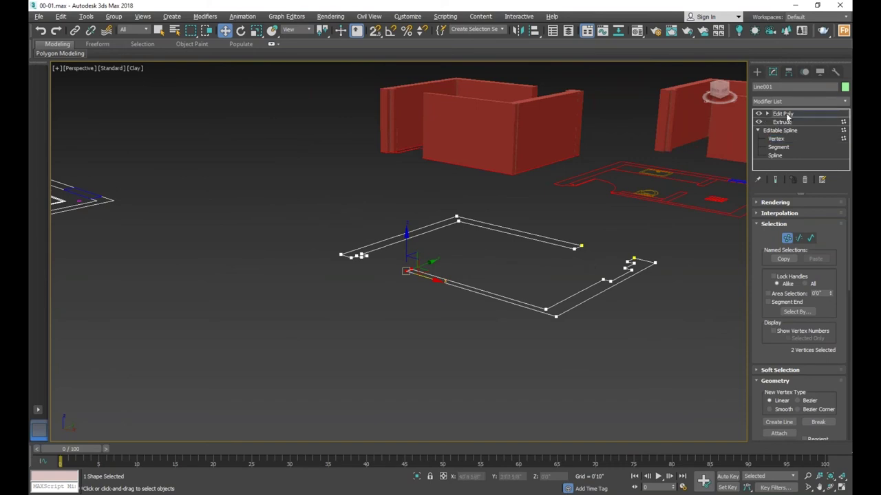
scroll(461, 276, down, 3)
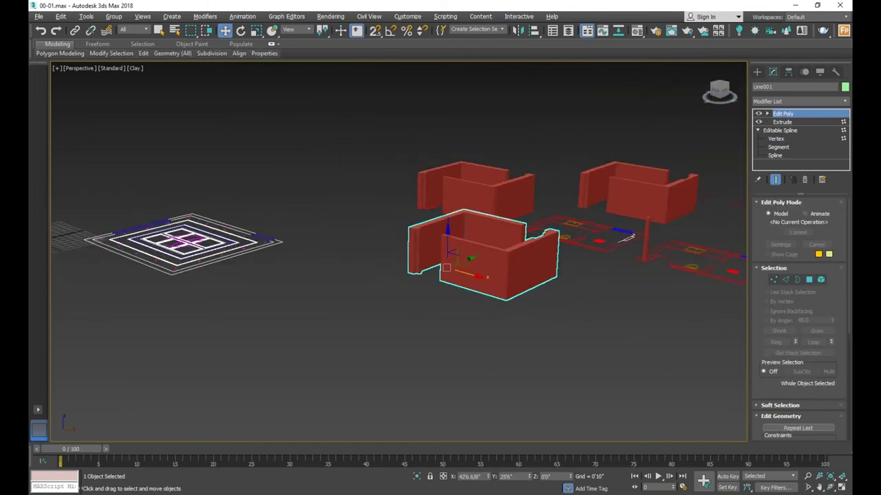
click(831, 487)
mouse_move(466, 265)
mouse_down()
mouse_move(476, 269)
mouse_move(452, 267)
mouse_up()
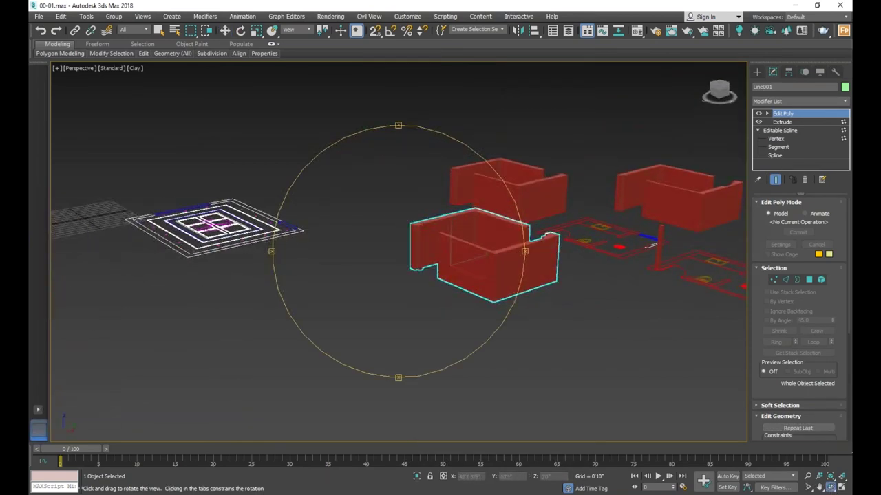
- Select the wall object, frame it with Z and isolate it with Alt+Q
click(225, 30)
click(377, 220)
click(451, 238)
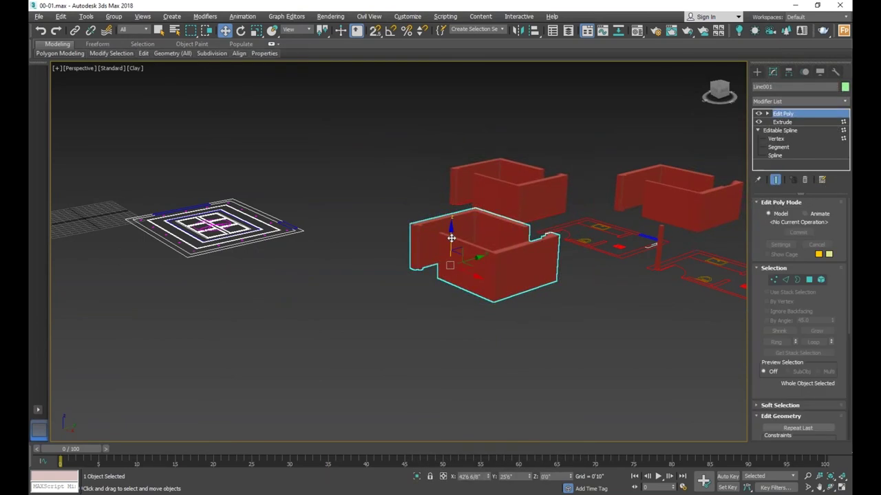
key(z)
key(alt+q)
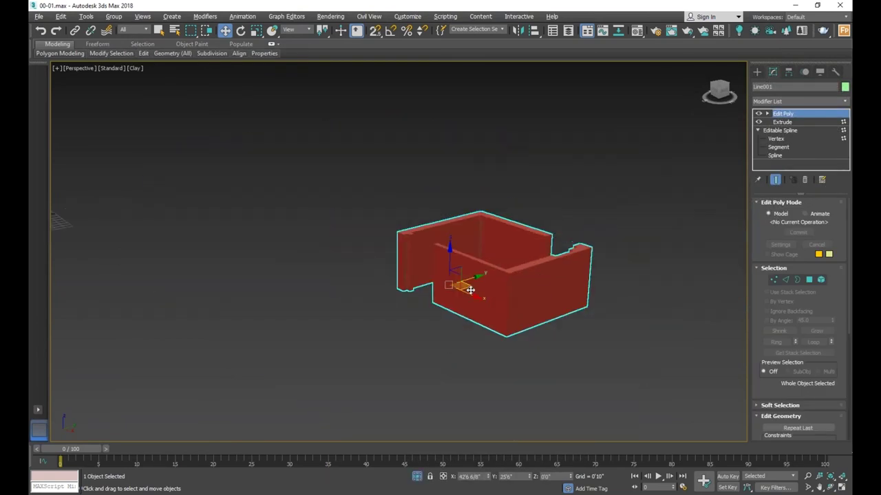
click(615, 327)
key(z)
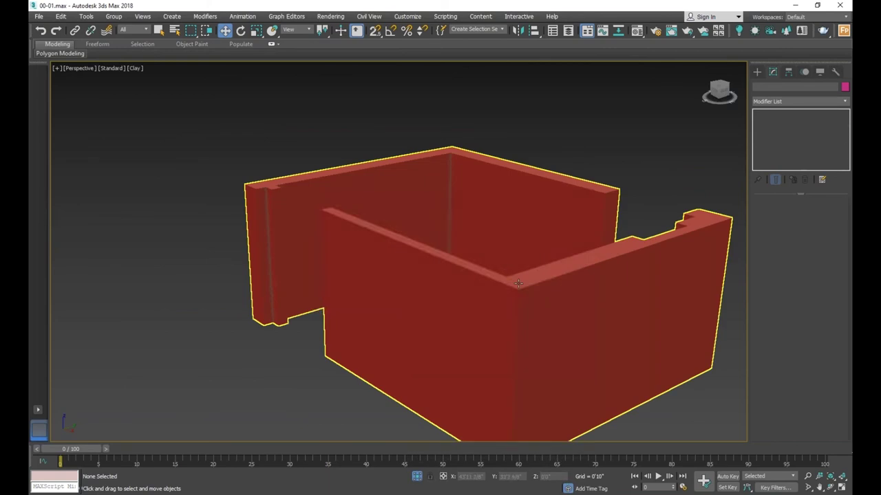
click(518, 284)
scroll(518, 284, down, 2)
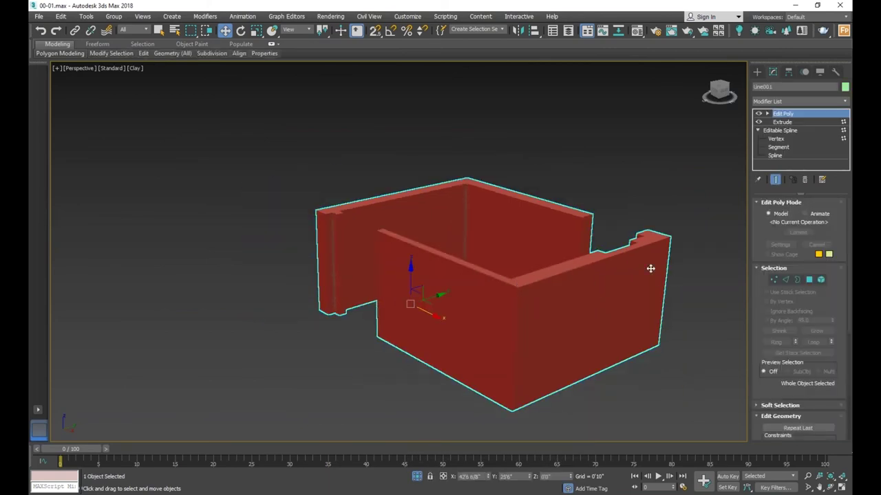
click(714, 261)
click(585, 310)
- Turn on Edged Faces (F4) so the wall edges show, with the walls selected
key(F4)
key(F4)
key(F4)
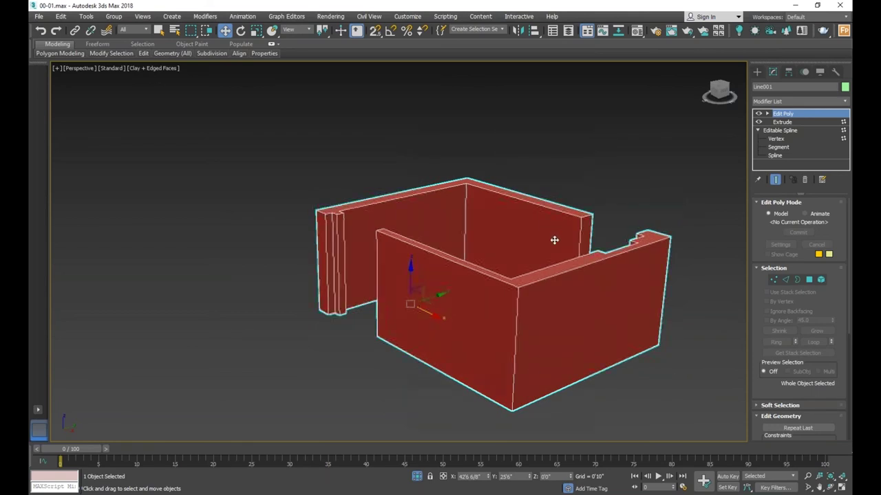
key(F4)
key(F4)
key(F4)
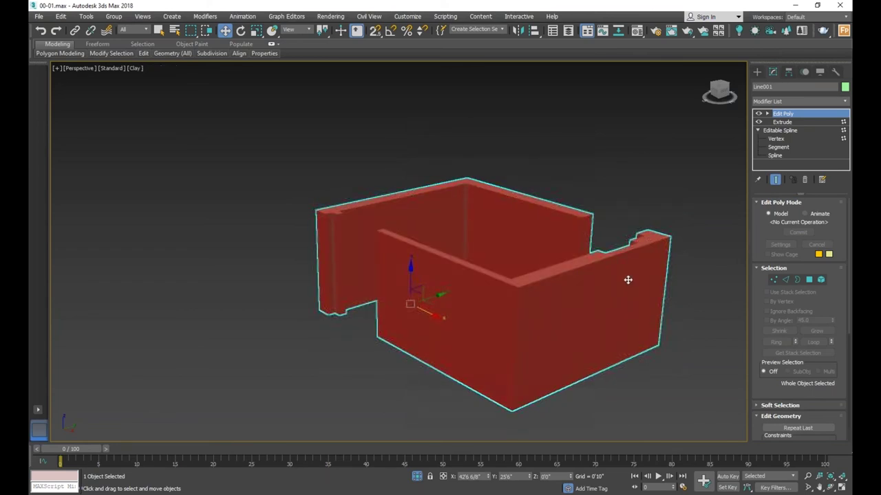
key(F4)
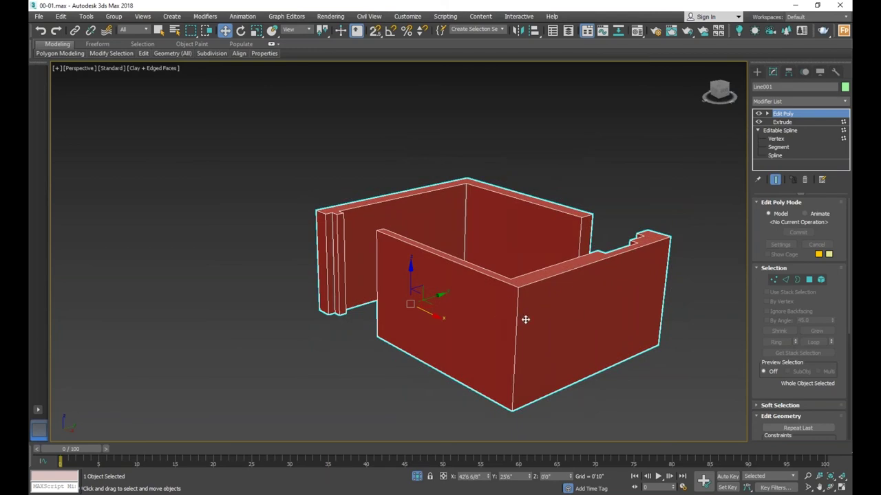
click(625, 401)
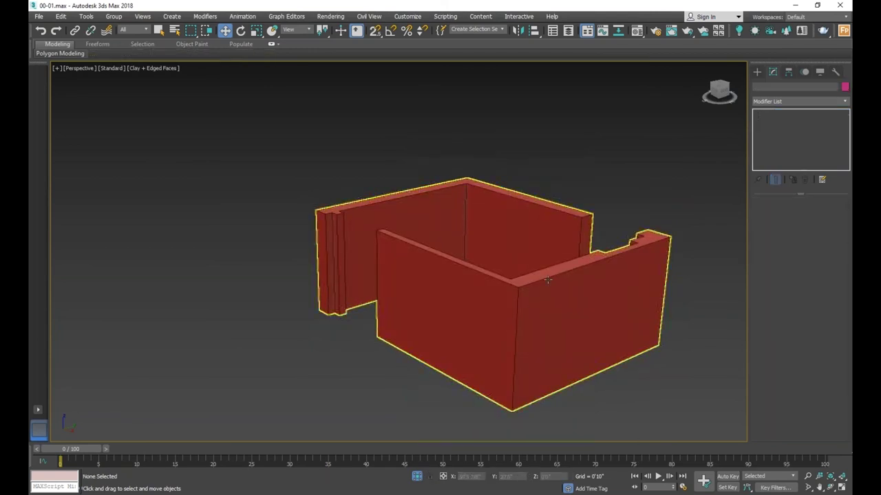
key(F4)
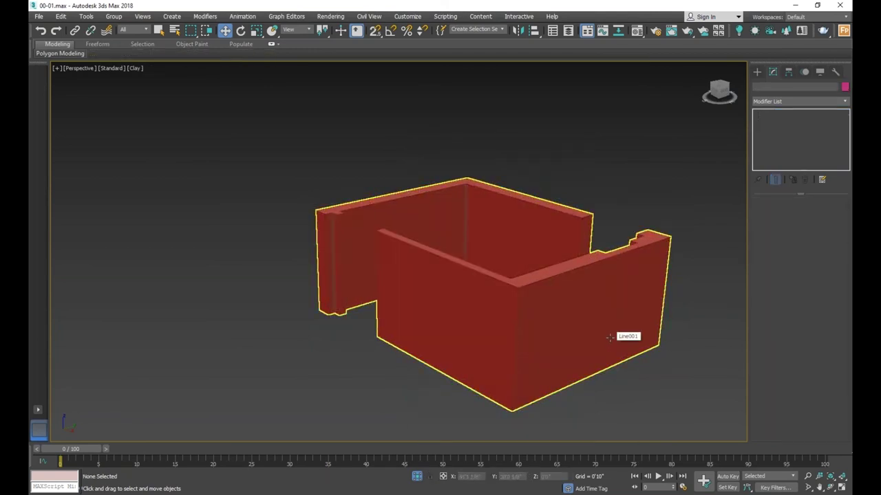
key(F4)
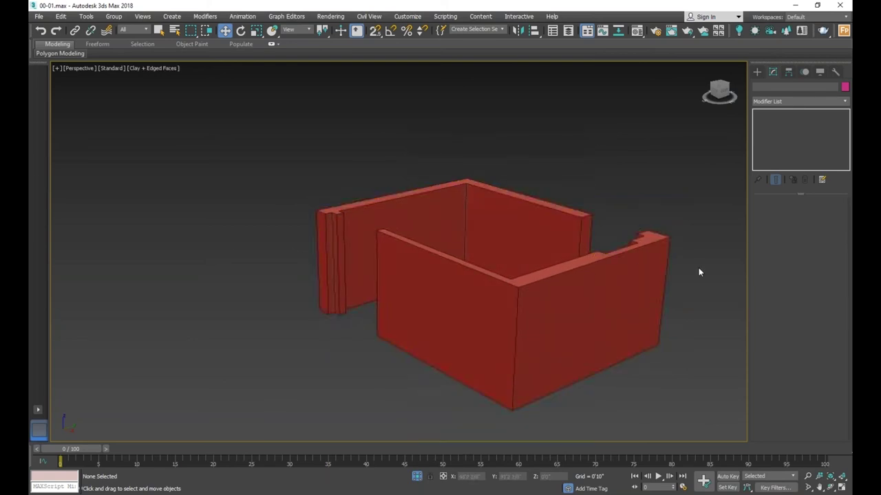
click(529, 305)
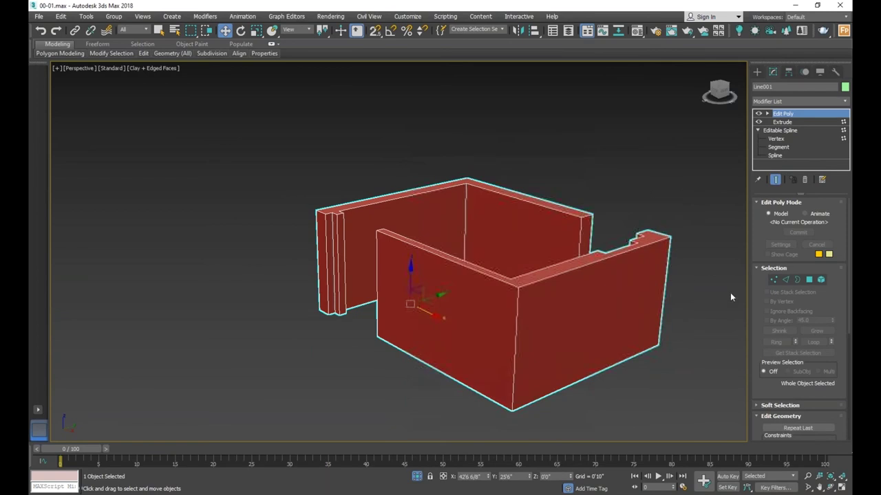
- In Polygon mode, select the top faces of the right and back walls
click(809, 281)
click(655, 233)
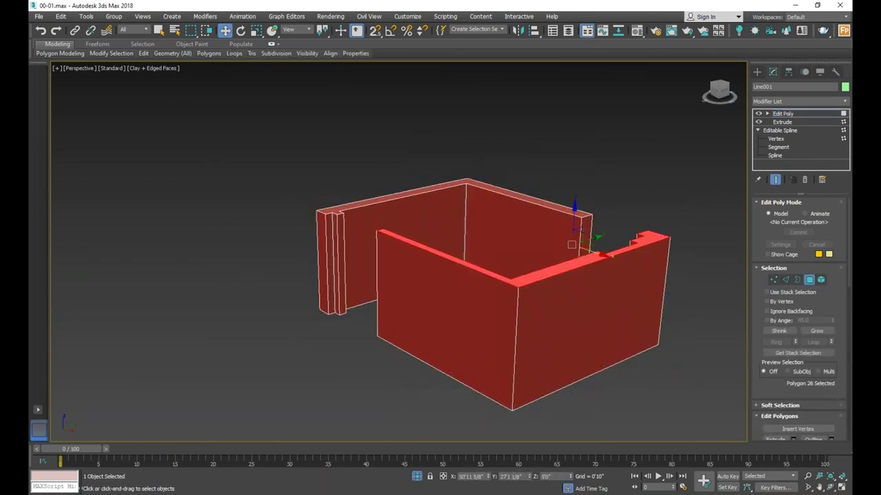
ctrl+click(554, 204)
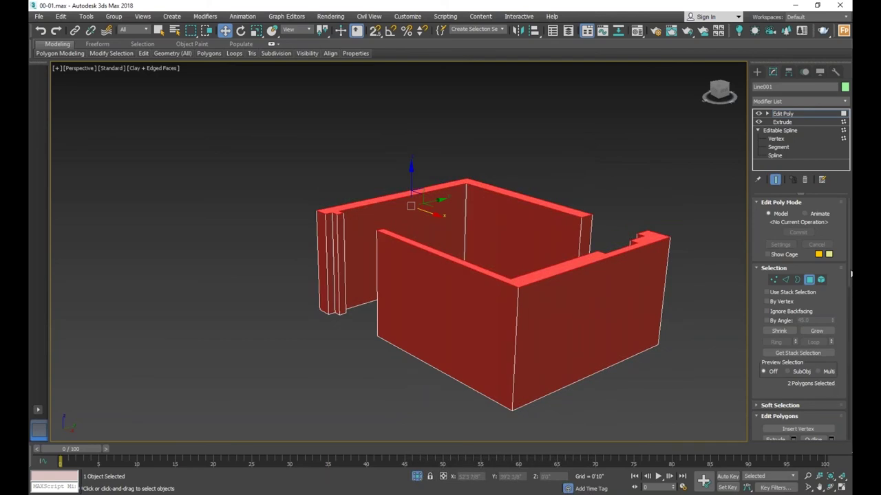
- Try an interactive Extrude on those wall tops, then undo it
scroll(849, 274, down, 3)
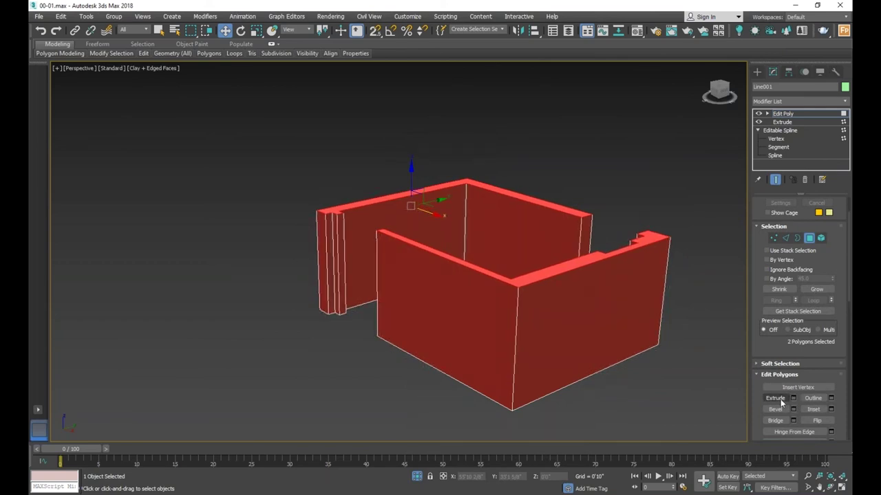
click(776, 399)
mouse_move(556, 266)
mouse_down()
mouse_move(582, 153)
mouse_move(562, 205)
mouse_move(561, 187)
mouse_move(560, 208)
mouse_move(564, 161)
mouse_move(551, 164)
mouse_move(549, 238)
mouse_move(545, 154)
mouse_move(535, 234)
mouse_move(543, 157)
mouse_move(541, 221)
mouse_move(537, 189)
mouse_up()
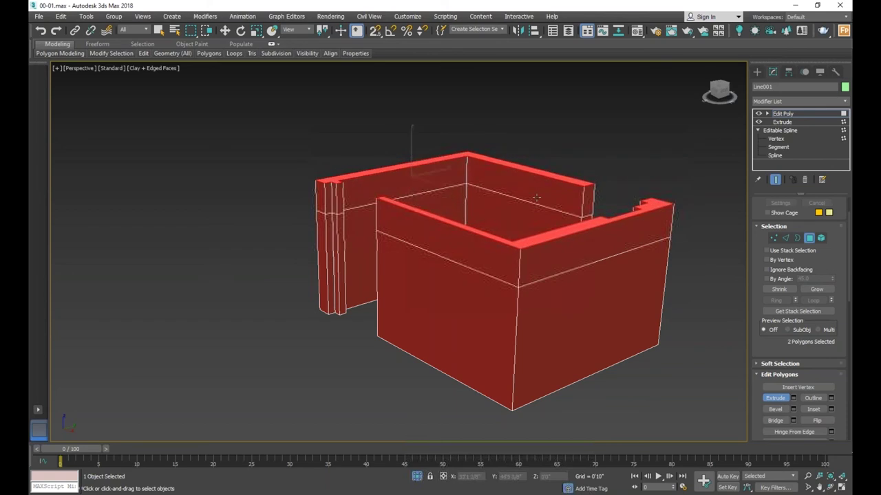
key(ctrl+z)
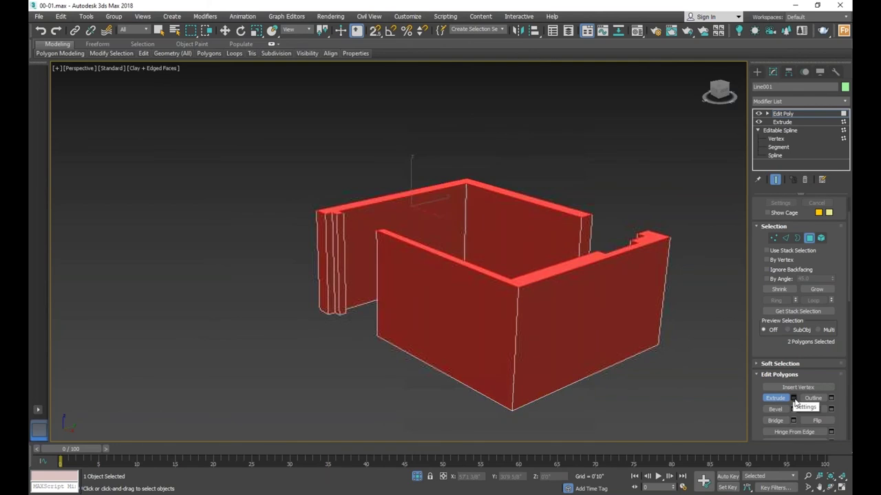
- Extrude the selected wall tops with a Height of 2' in Extrude Settings
click(793, 399)
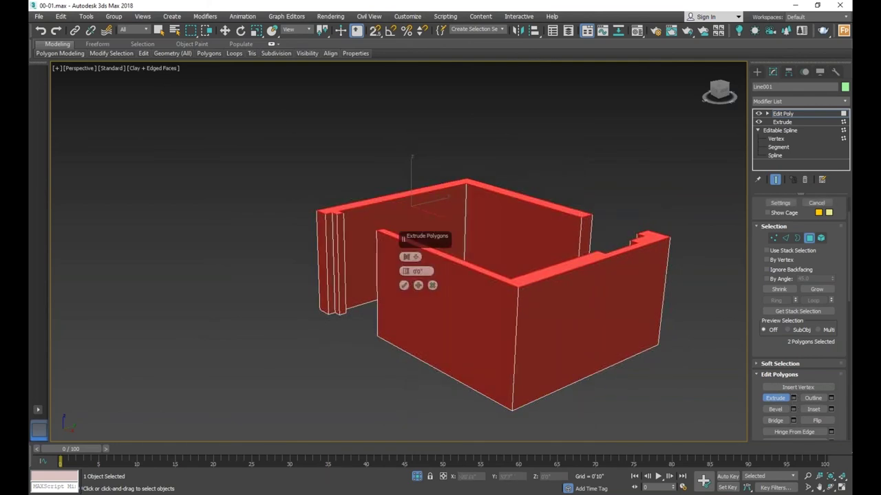
click(226, 31)
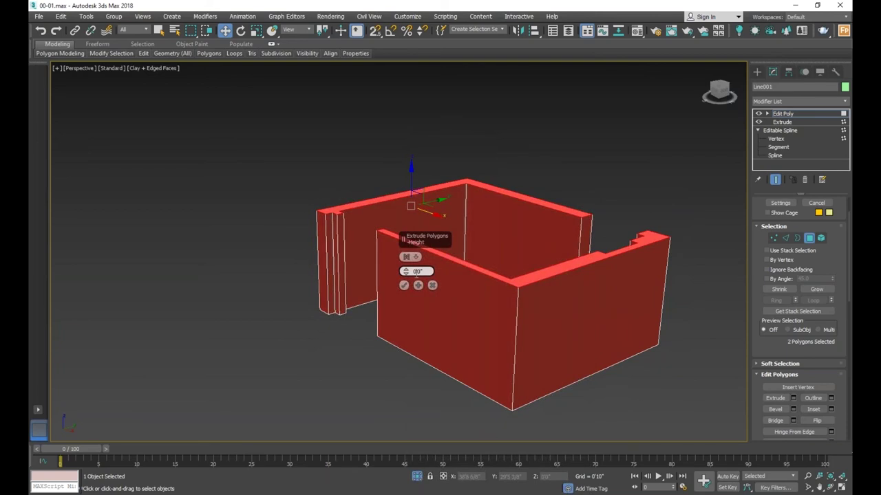
click(416, 272)
text(2)
click(405, 286)
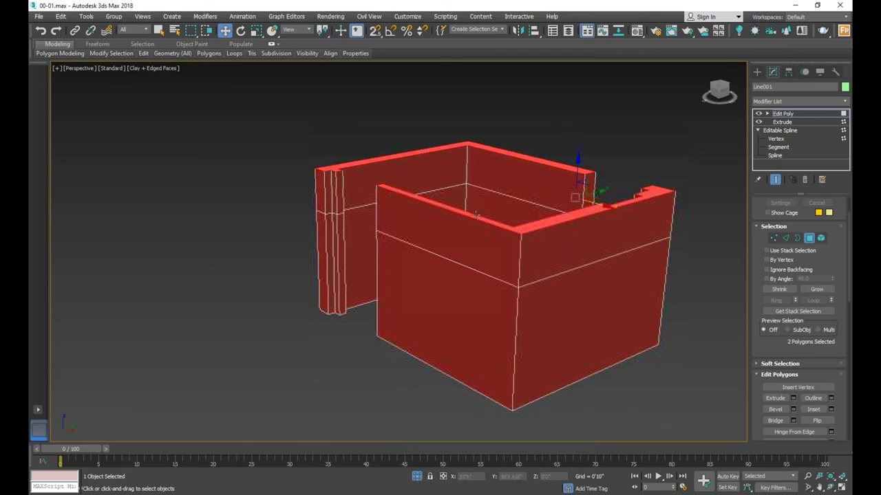
- Click through the upper bands and lower faces of the front and right walls
click(482, 270)
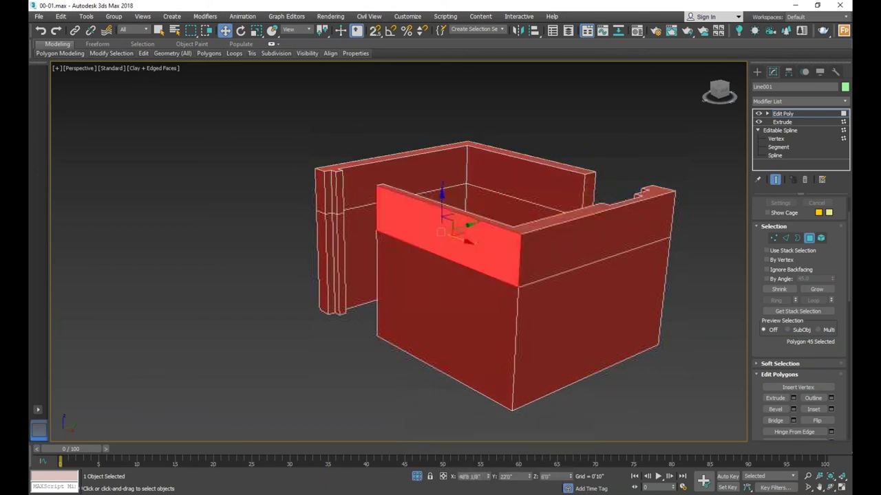
click(478, 289)
click(550, 264)
click(547, 289)
click(499, 285)
click(513, 272)
click(537, 271)
click(473, 303)
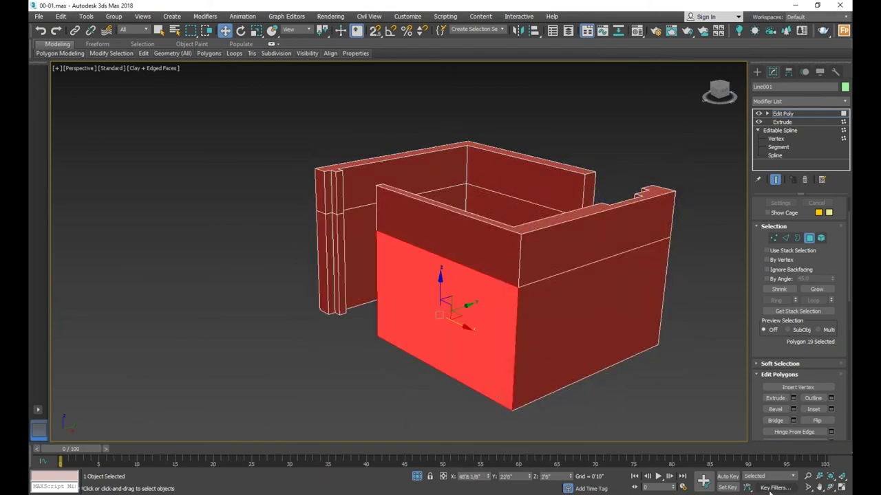
- Orbit and zoom the view to look down inside the room
click(828, 487)
mouse_move(409, 296)
mouse_down()
mouse_move(467, 302)
mouse_move(433, 259)
mouse_move(482, 289)
mouse_up()
scroll(462, 298, down, 3)
scroll(460, 299, down, 2)
scroll(433, 259, up, 4)
scroll(482, 289, down, 4)
mouse_move(427, 296)
mouse_down()
mouse_move(405, 310)
mouse_move(421, 299)
mouse_up()
scroll(456, 294, up, 4)
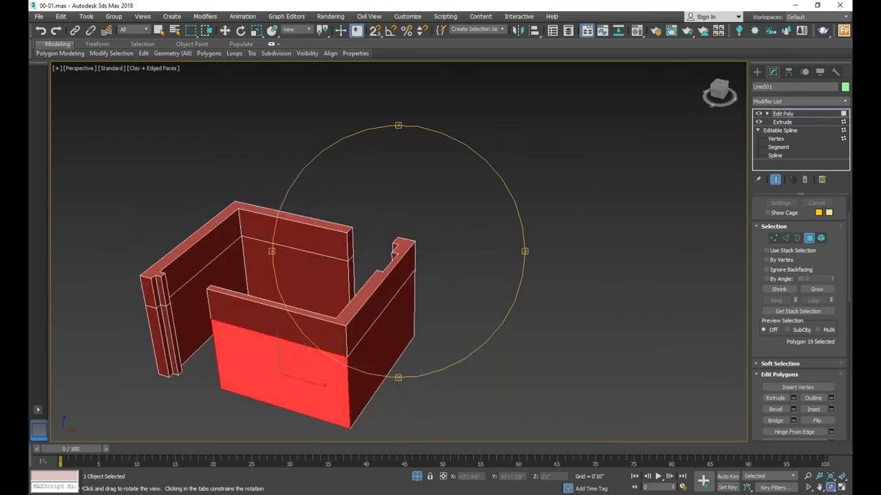
drag(446, 264, 399, 281)
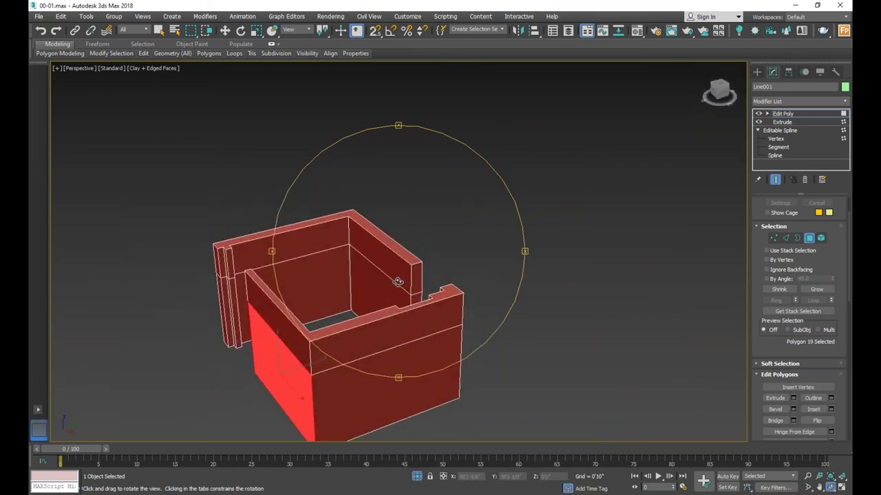
scroll(437, 279, down, 3)
scroll(456, 269, down, 3)
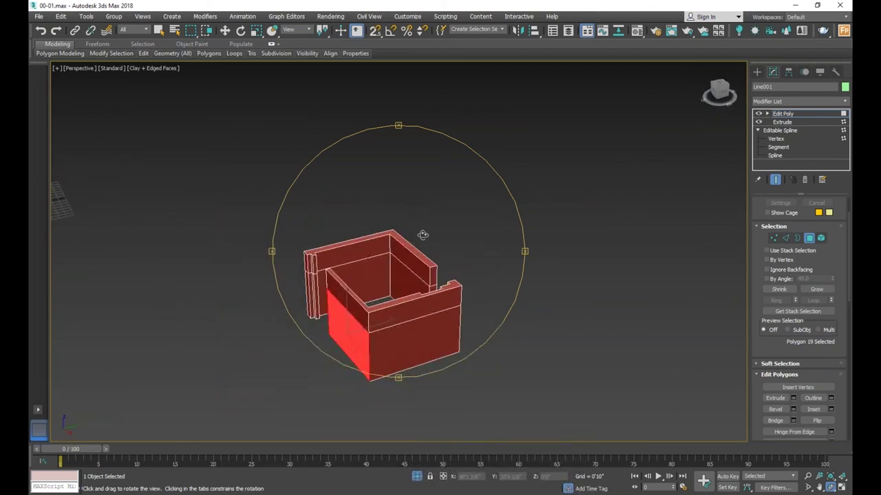
- Select the top rims of the back and front wall runs
key(w)
click(414, 271)
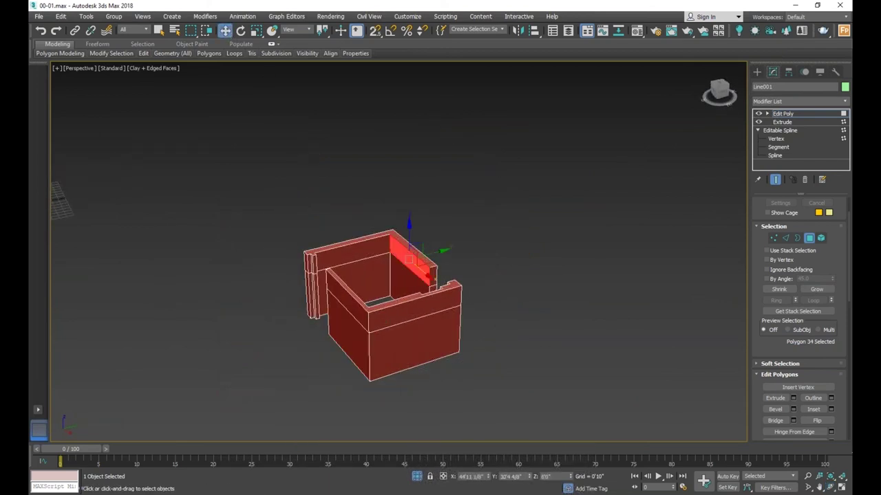
scroll(425, 268, up, 2)
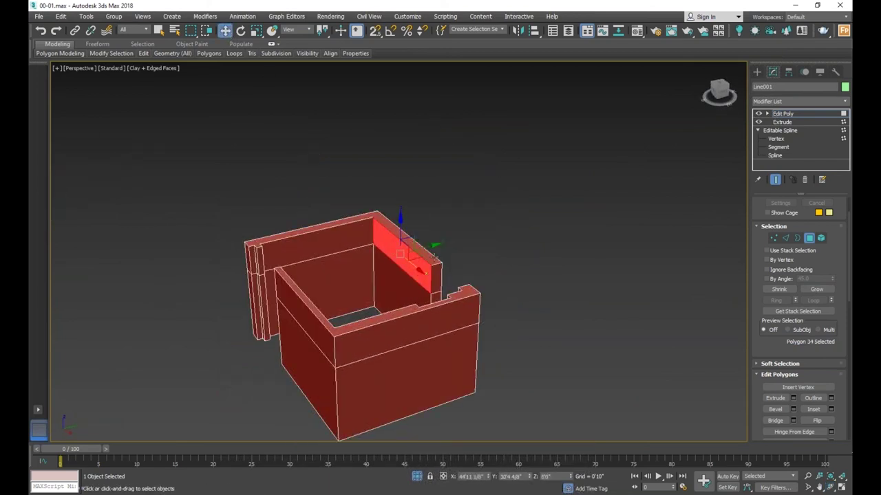
click(311, 229)
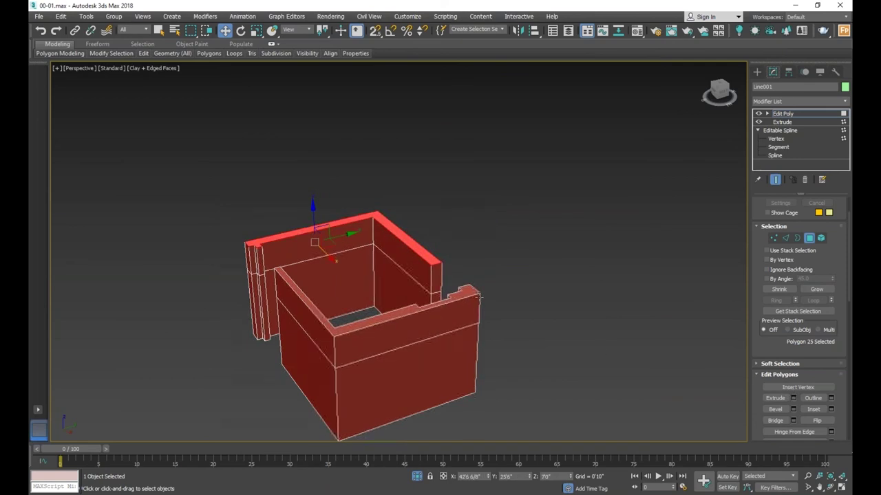
ctrl+click(413, 313)
- Extrude the wall tops 3' with Apply and Continue, then another 1' and confirm
click(794, 398)
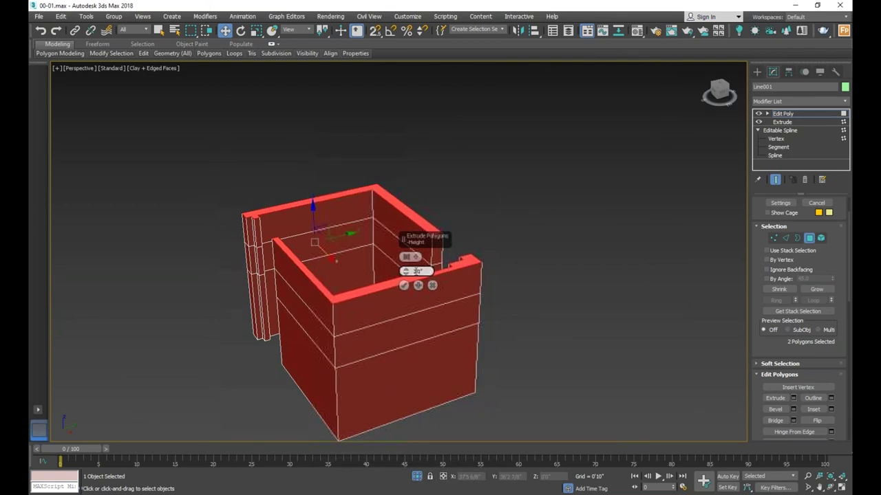
drag(417, 271, 417, 272)
text(2)
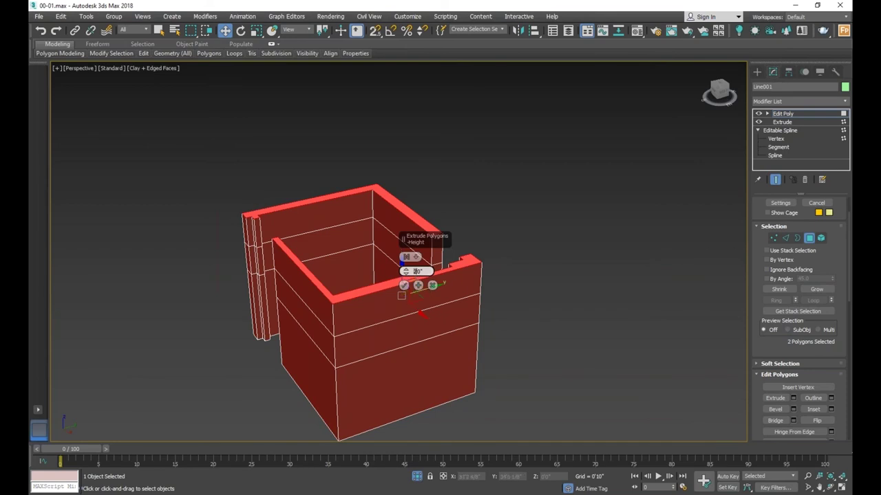
text(3)
key(Return)
click(419, 285)
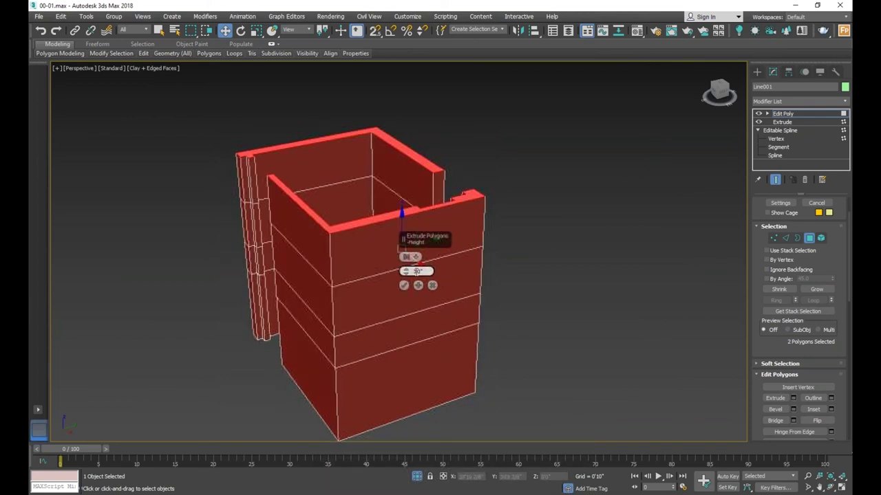
text(1)
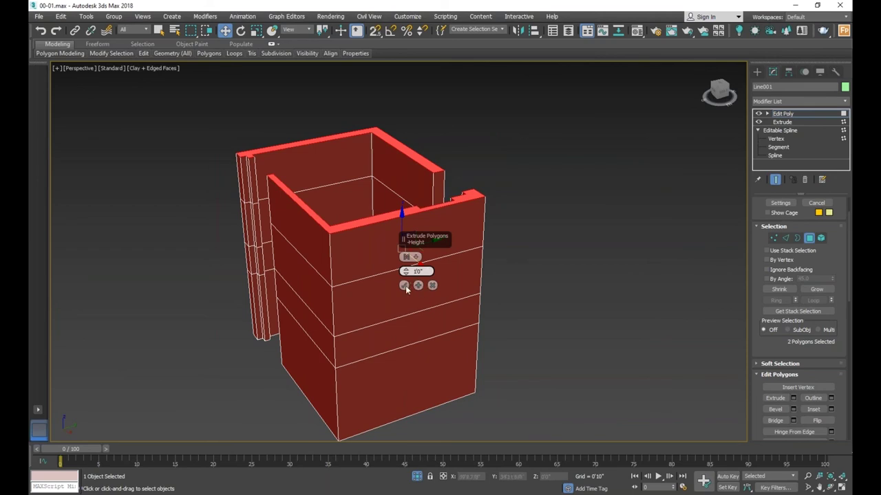
click(404, 285)
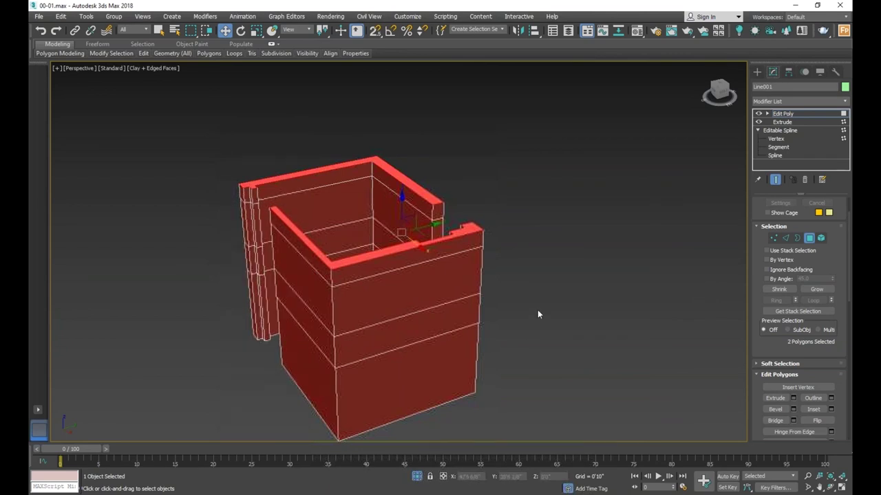
- Select the top rim polygons of both wall pieces
scroll(537, 315, down, 1)
scroll(254, 184, up, 1)
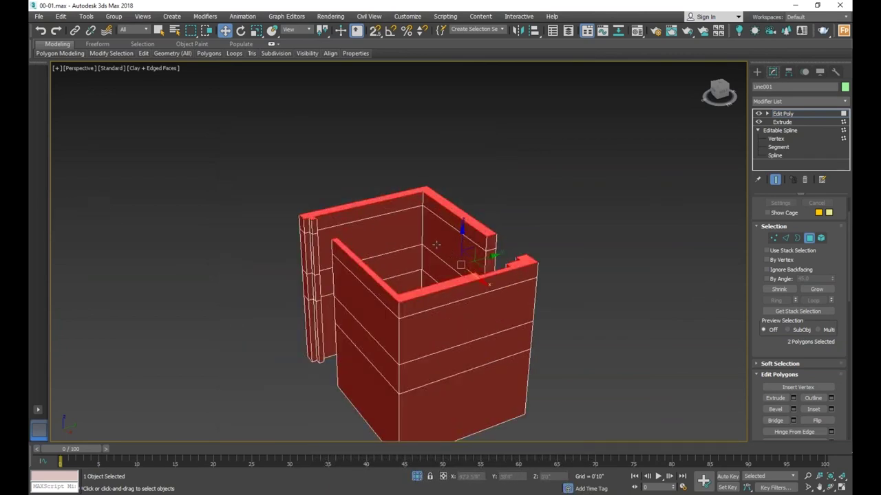
click(438, 244)
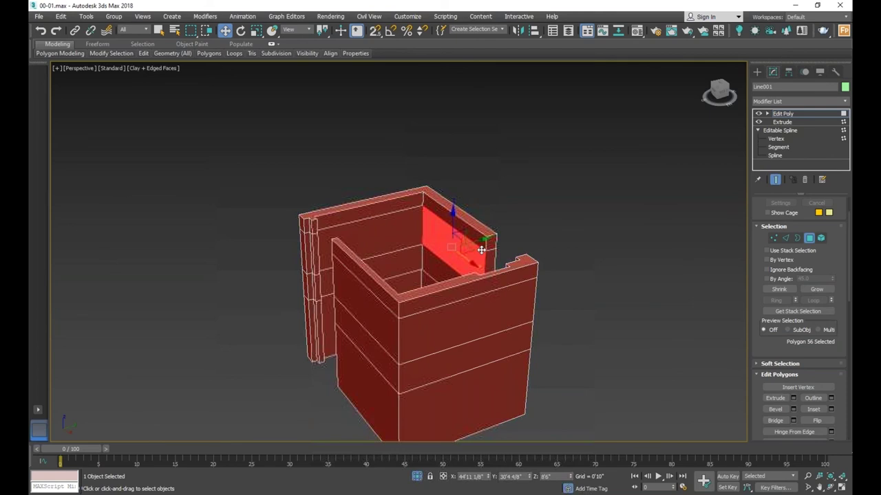
click(402, 202)
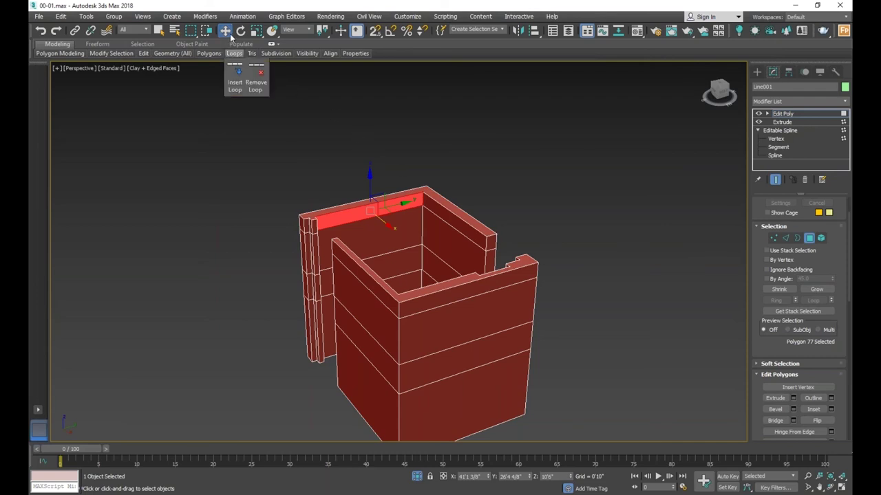
click(509, 170)
click(449, 199)
click(450, 200)
ctrl+click(448, 207)
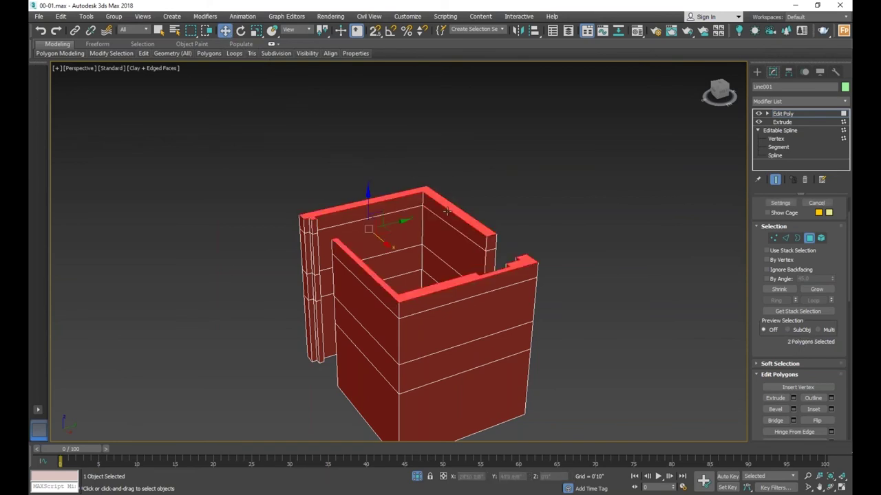
- Drag the selected wall tops down along Z to shorten the walls, then deselect
scroll(448, 210, down, 2)
scroll(447, 209, down, 1)
scroll(454, 220, up, 3)
scroll(474, 239, down, 2)
scroll(475, 239, up, 1)
scroll(487, 275, down, 1)
scroll(490, 281, up, 1)
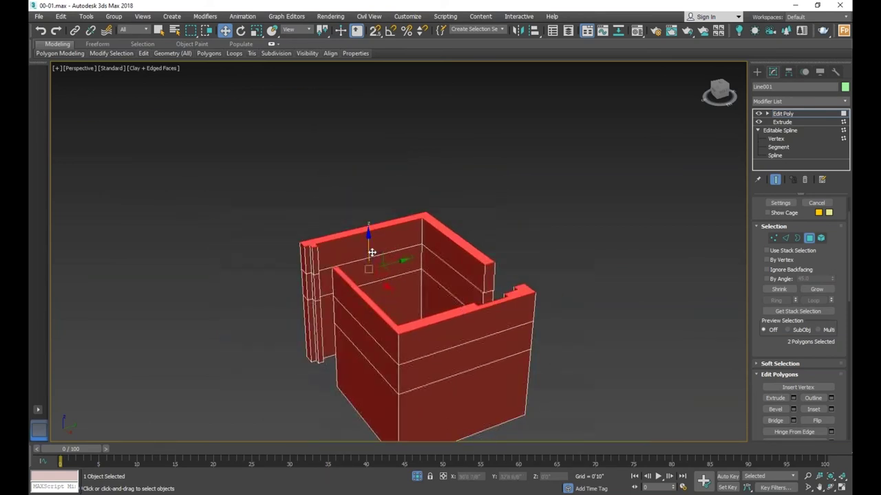
drag(368, 253, 372, 271)
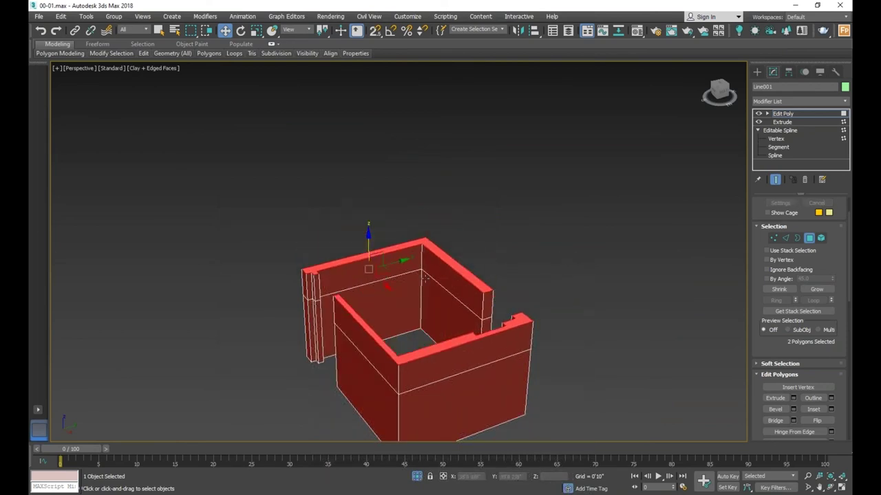
scroll(500, 303, down, 5)
click(500, 303)
scroll(433, 314, up, 5)
scroll(433, 315, up, 2)
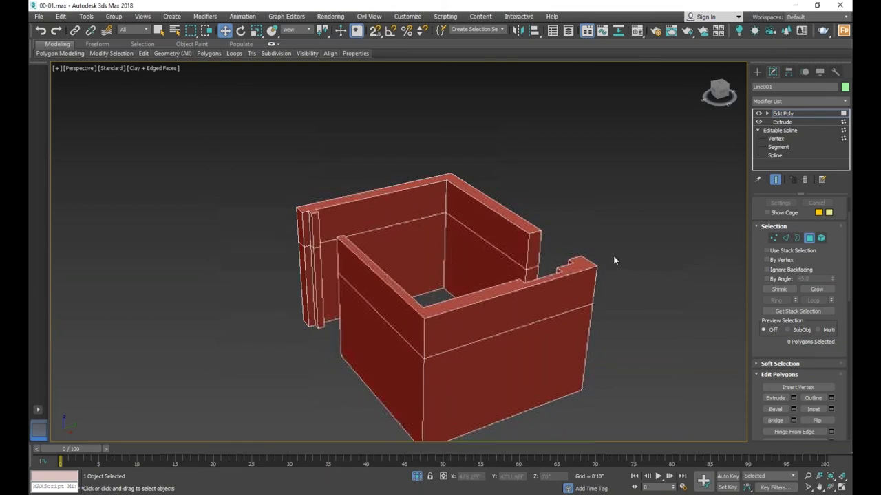
- Select both walls' top faces, open Extrude Settings, then cancel without extruding
click(573, 262)
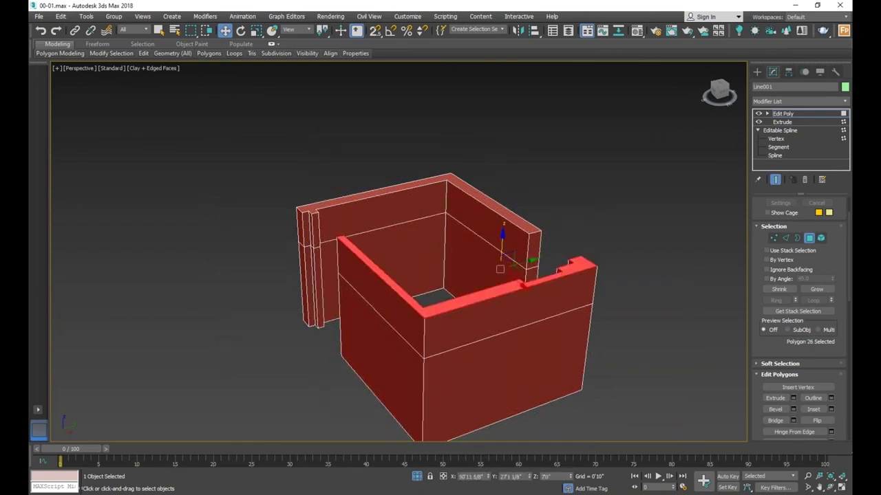
ctrl+click(520, 220)
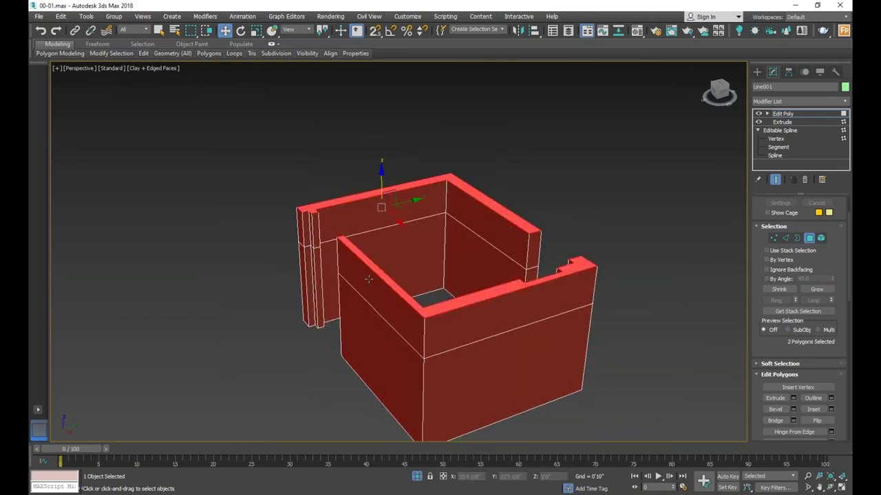
click(479, 266)
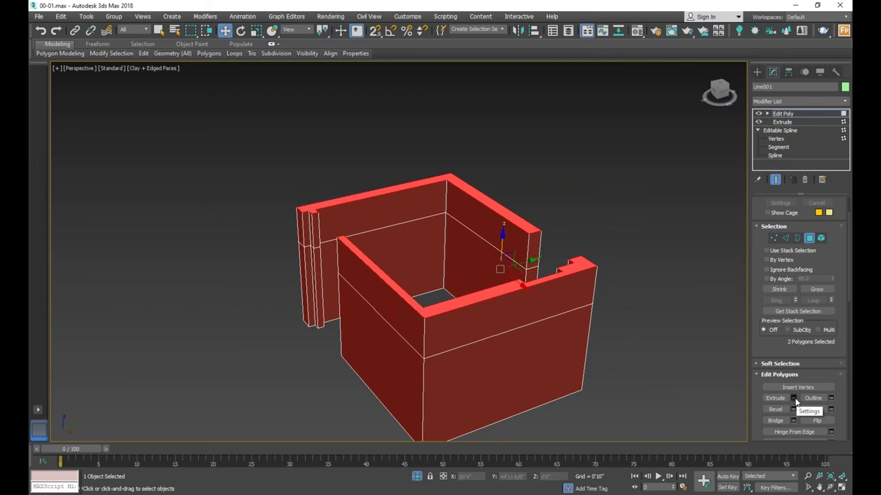
click(794, 399)
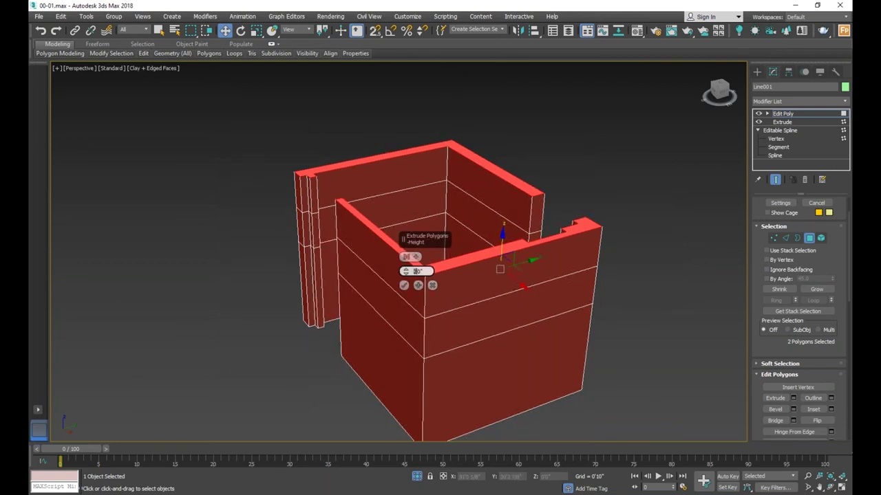
click(433, 285)
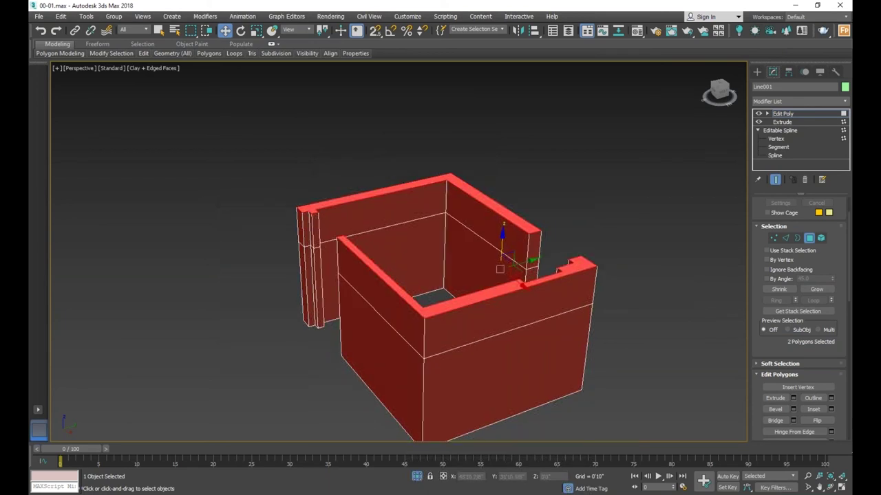
- Extrude the wall top faces upward with Extrude Settings, applying a height of 3
click(793, 399)
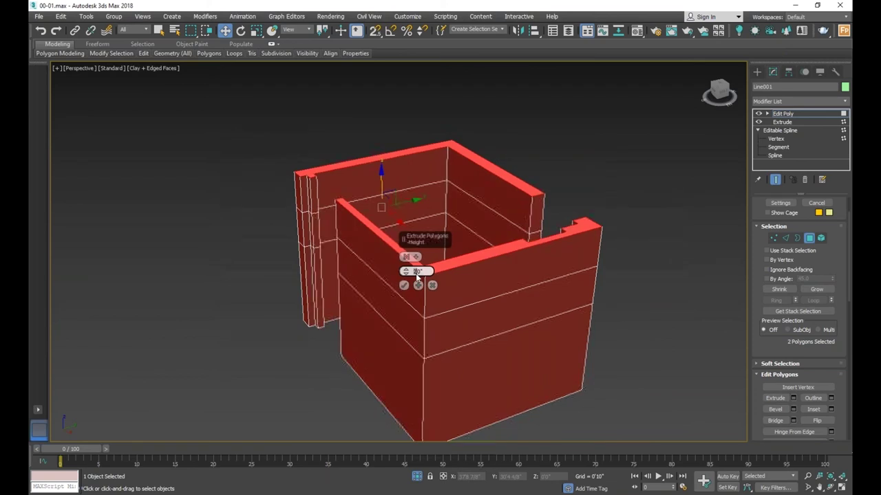
text(3)
click(584, 231)
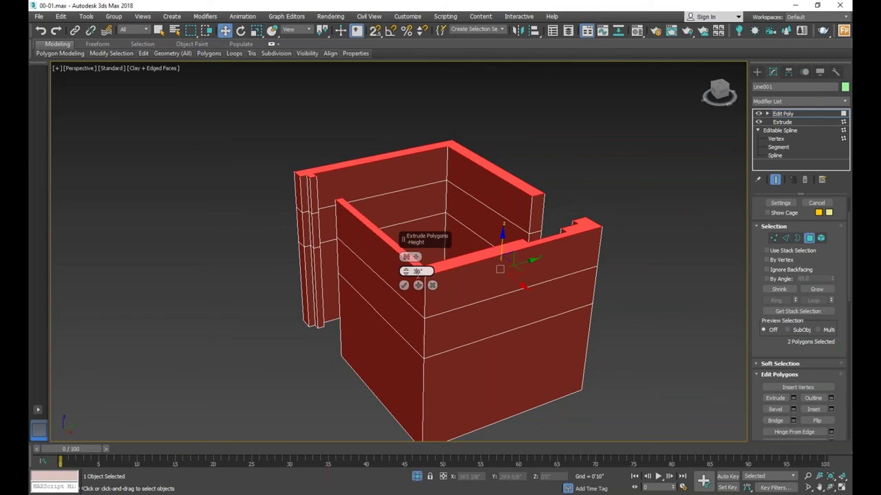
click(419, 286)
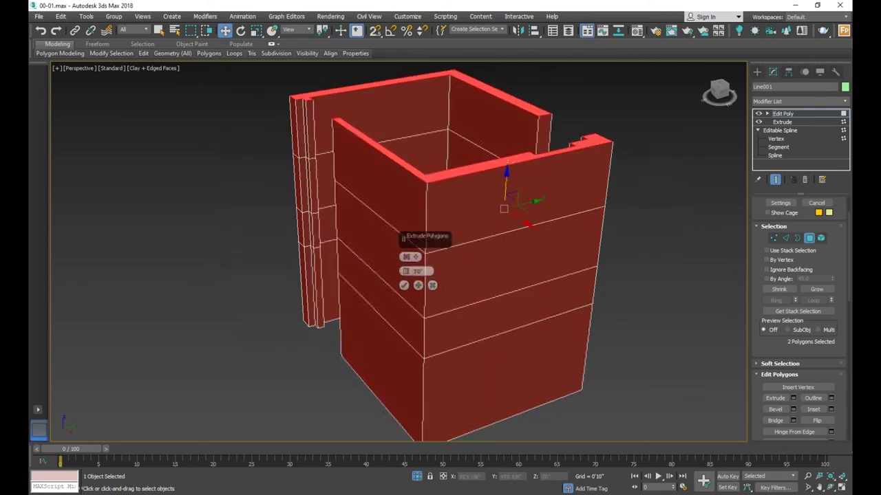
- Change the extrusion height to 10", then undo the extra extrusions to check the result
drag(415, 271, 414, 271)
double_click(415, 271)
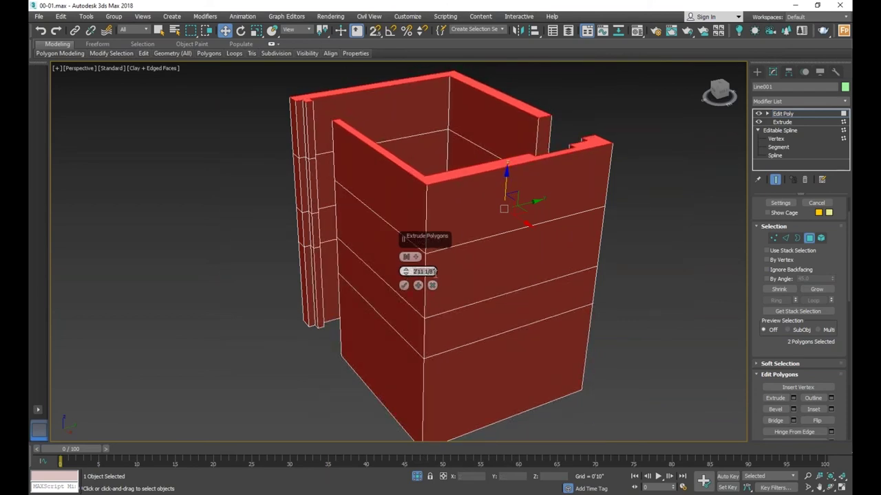
text(1)
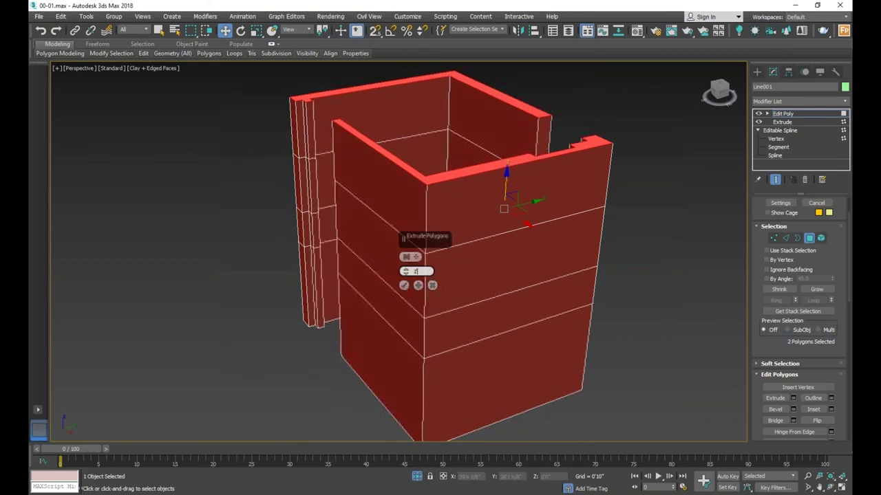
text(0)
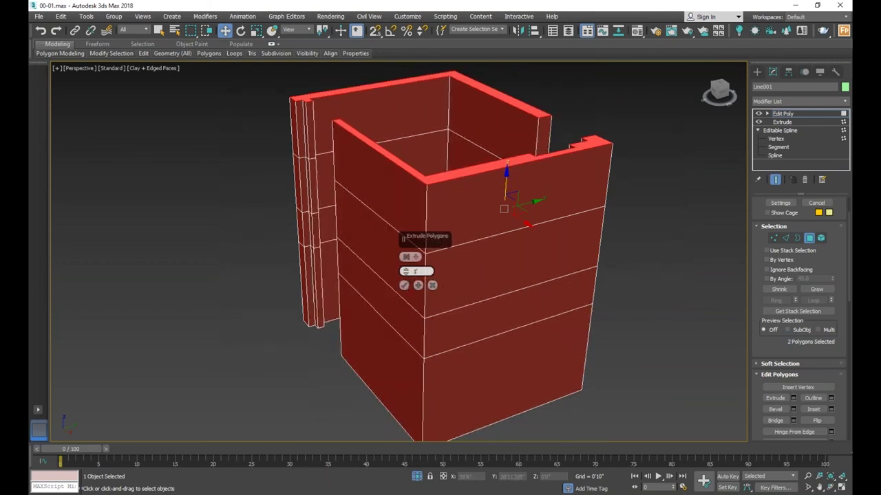
key(Return)
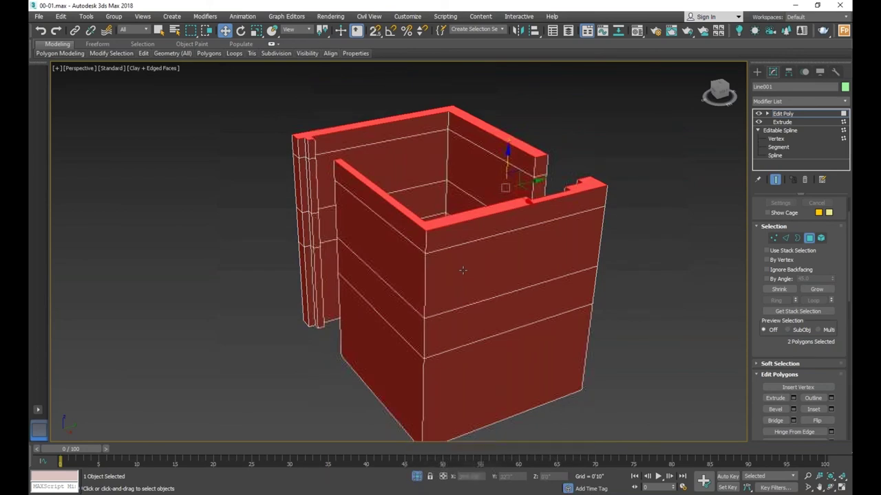
key(shift+e)
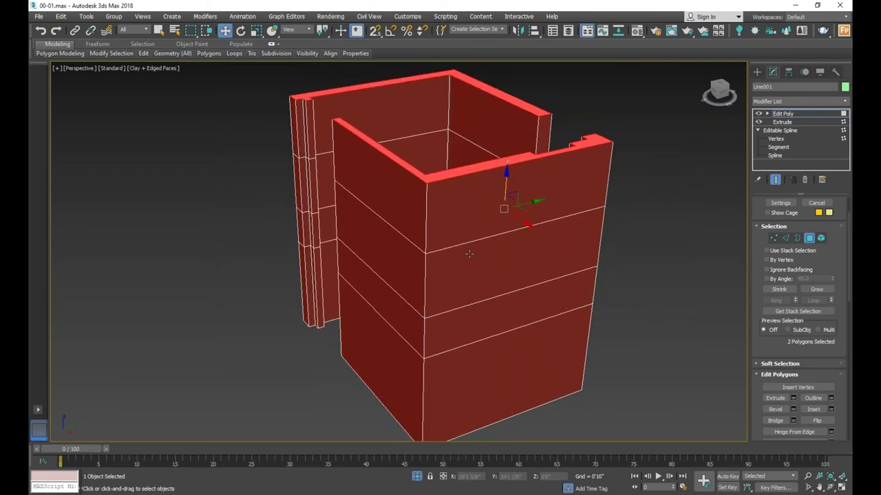
key(ctrl+z)
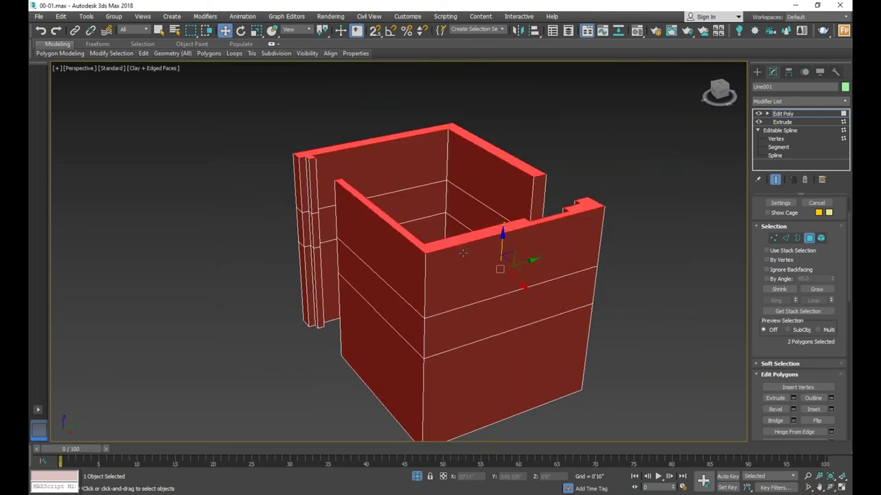
key(ctrl+z)
- Extrude the wall tops upward again with a height of 3
mouse_move(459, 260)
alt+middle_down()
mouse_move(463, 251)
mouse_move(453, 271)
alt+middle_up()
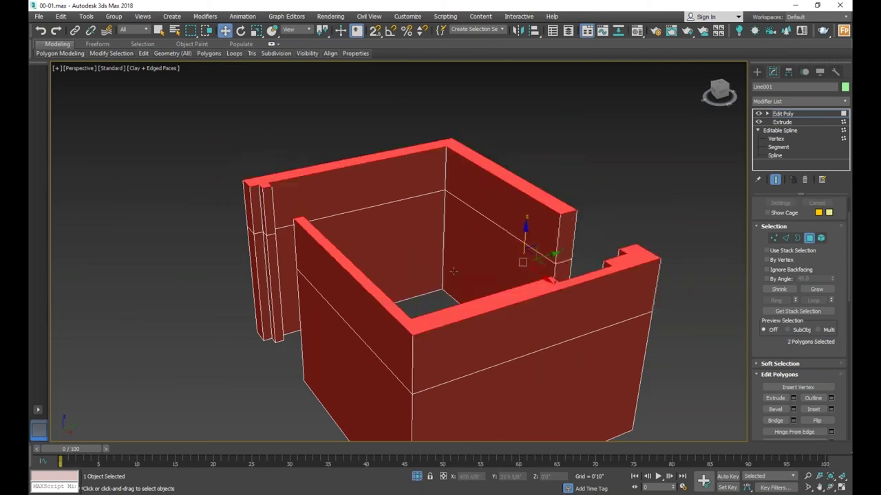
click(794, 399)
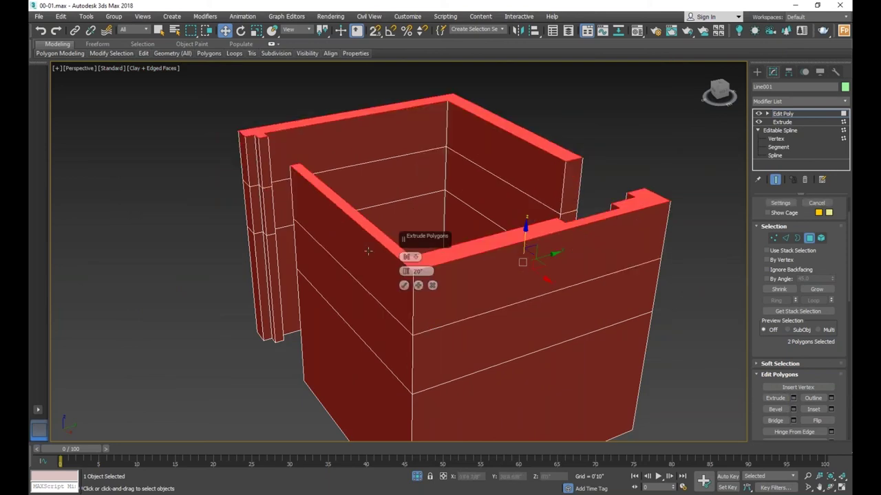
double_click(416, 272)
text(3)
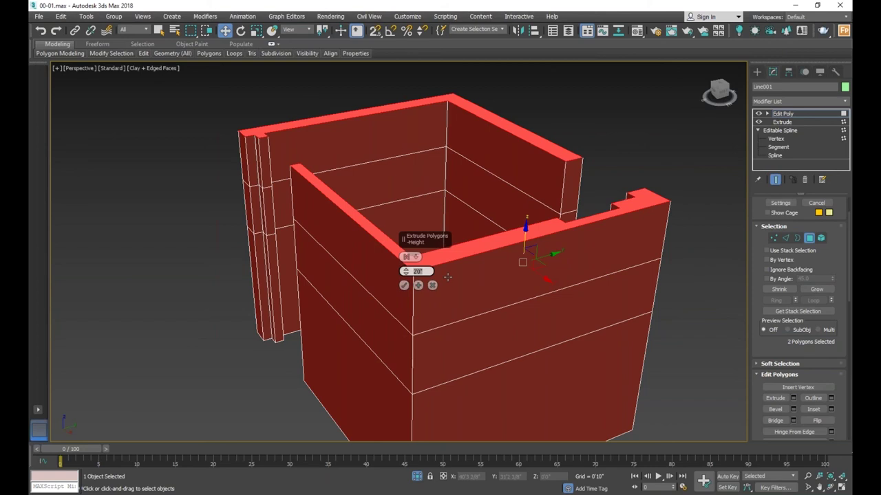
click(403, 285)
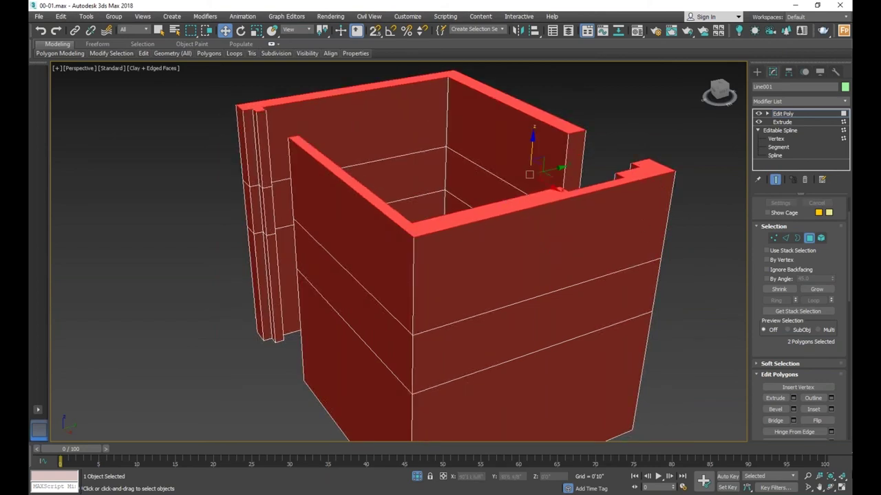
- Add another upward extrusion of height 1, zoom out, and undo the last action
click(793, 399)
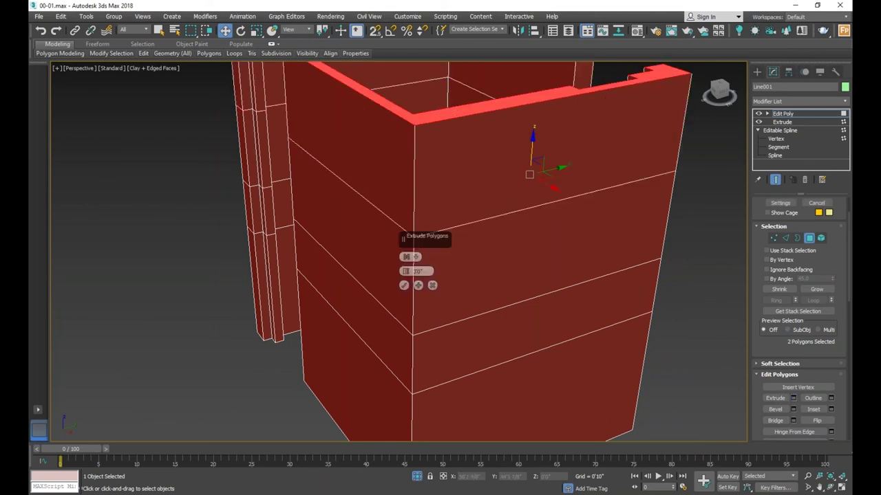
text(1)
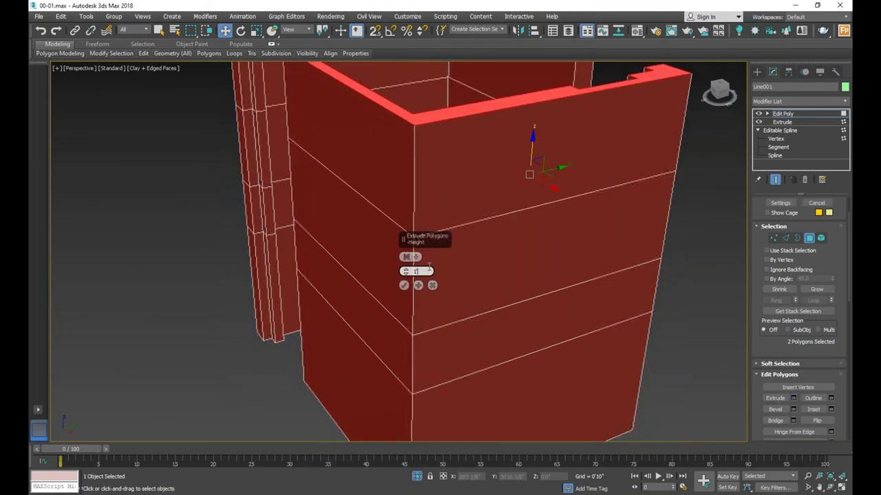
click(404, 285)
scroll(424, 184, down, 2)
scroll(425, 185, down, 2)
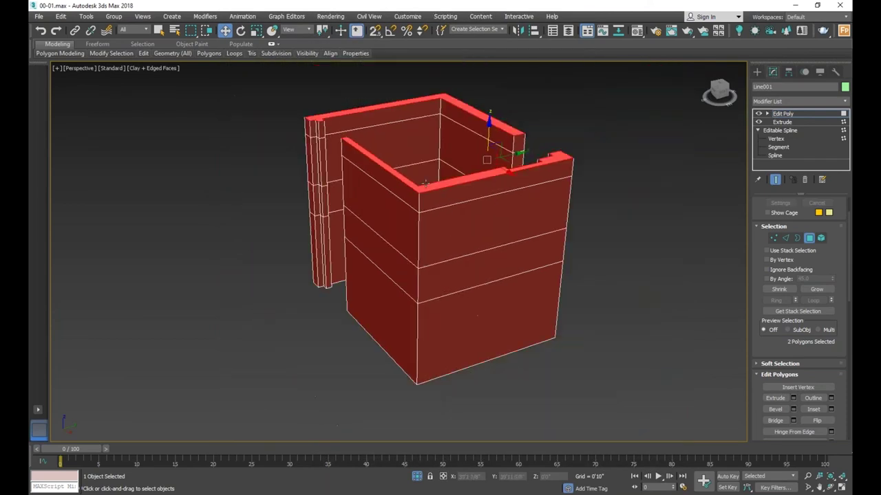
key(ctrl+z)
key(ctrl+z)
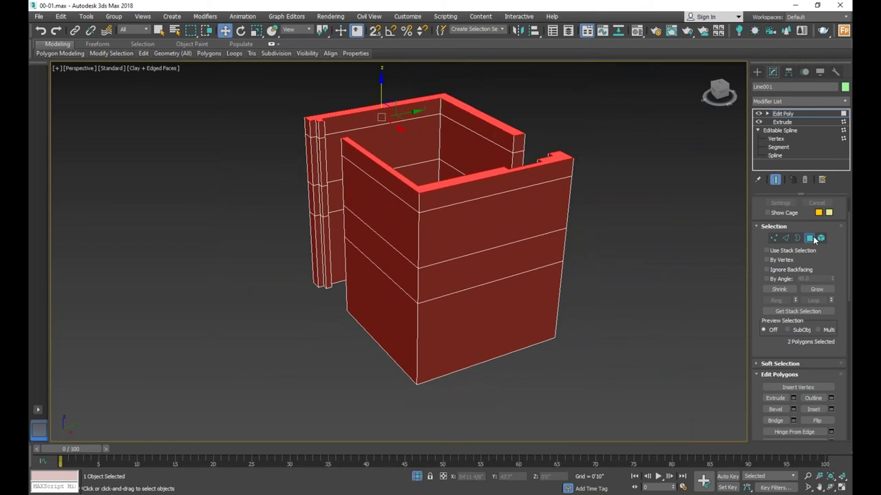
- Orbit to a straight front view of the box and return to polygon level
click(814, 238)
scroll(466, 269, down, 3)
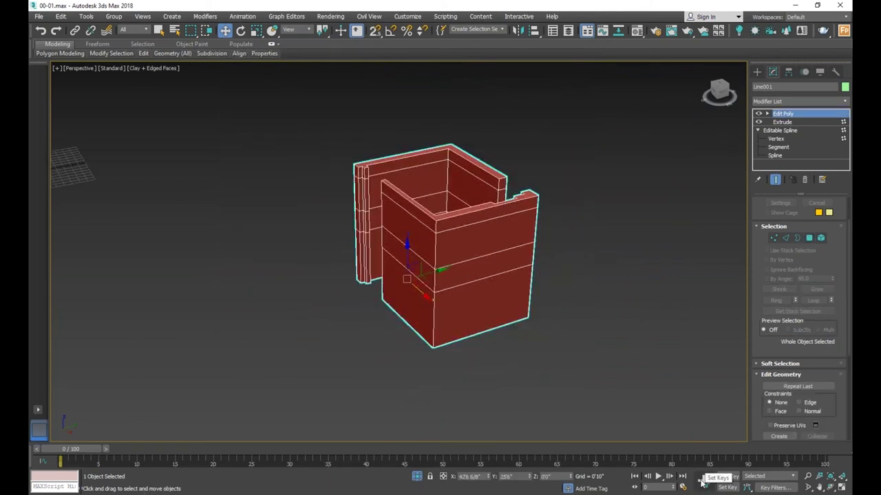
click(832, 487)
mouse_move(269, 183)
mouse_down()
mouse_move(447, 221)
mouse_move(387, 216)
mouse_move(350, 228)
mouse_move(407, 234)
mouse_move(433, 227)
mouse_move(413, 222)
mouse_move(391, 235)
mouse_up()
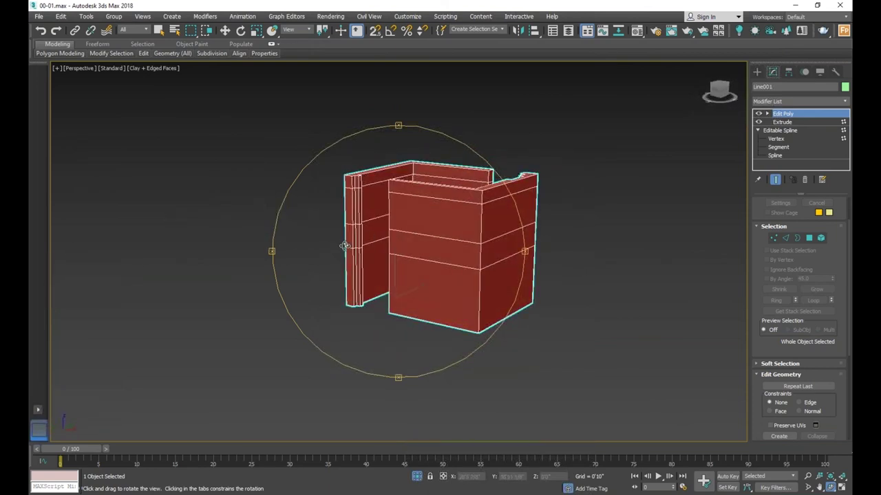
scroll(361, 248, up, 5)
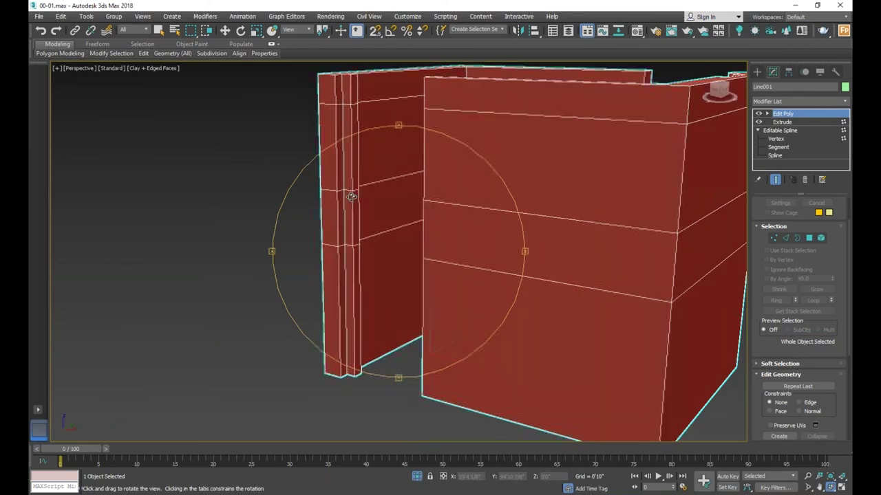
key(w)
key(4)
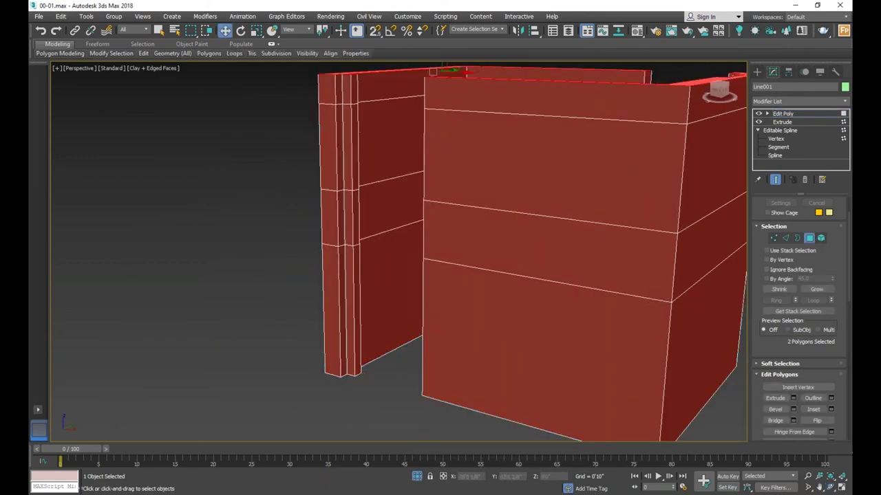
- Select the thin end faces at the tops of both the left and right wall panels
click(355, 172)
ctrl+click(353, 95)
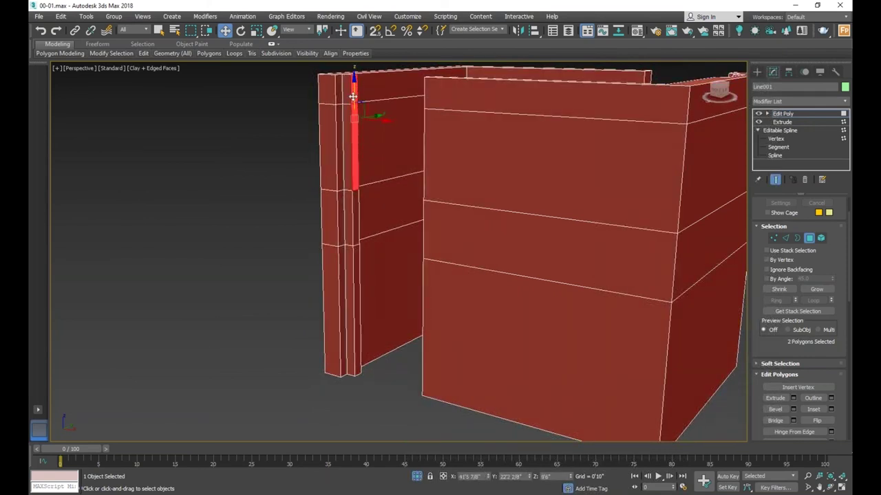
click(829, 487)
mouse_move(302, 263)
mouse_down()
mouse_move(370, 273)
mouse_move(379, 173)
mouse_up()
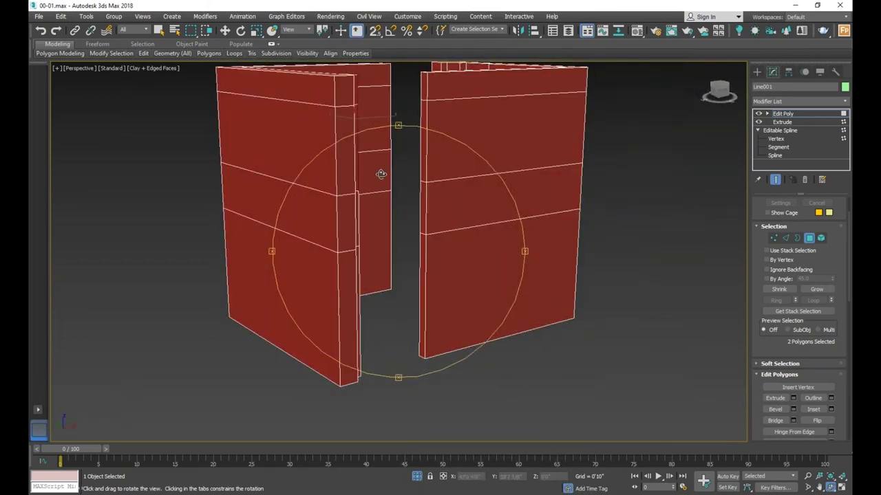
click(226, 31)
ctrl+click(422, 84)
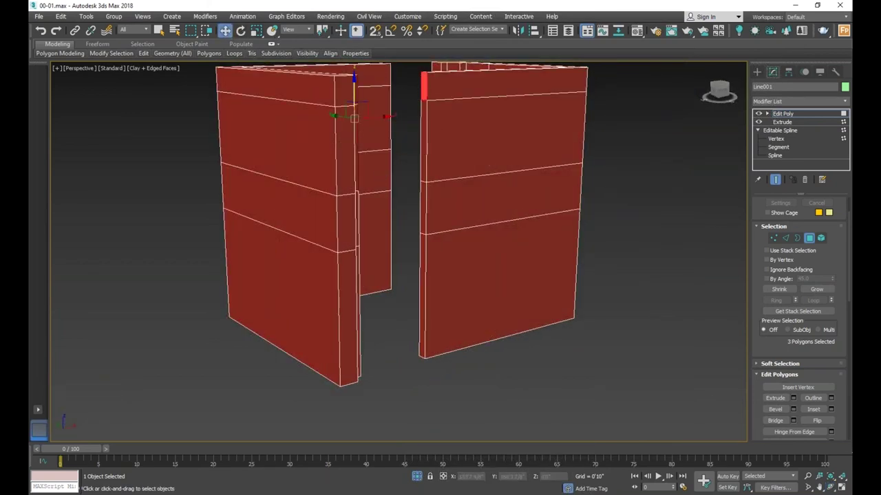
ctrl+click(423, 124)
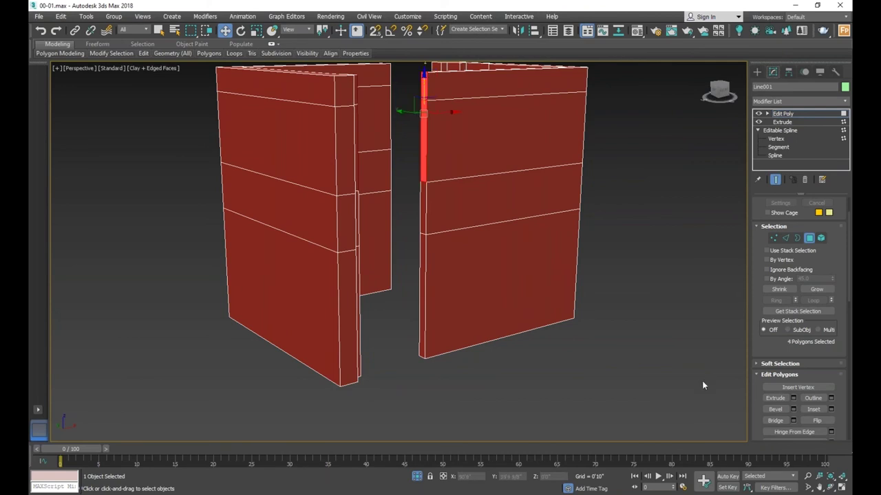
click(830, 487)
mouse_move(452, 243)
mouse_down()
mouse_move(383, 241)
mouse_move(448, 230)
mouse_move(399, 238)
mouse_move(411, 242)
mouse_up()
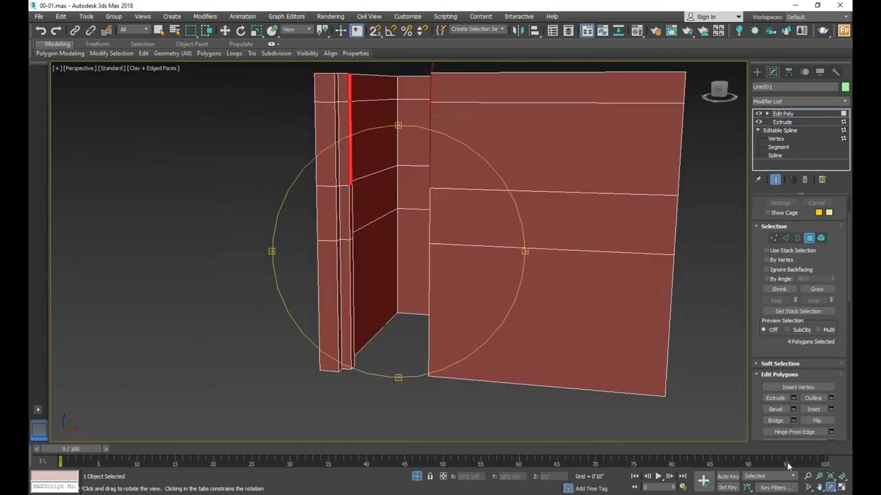
- Bridge the selected faces across the gap into a lintel, then clear the selection
click(775, 420)
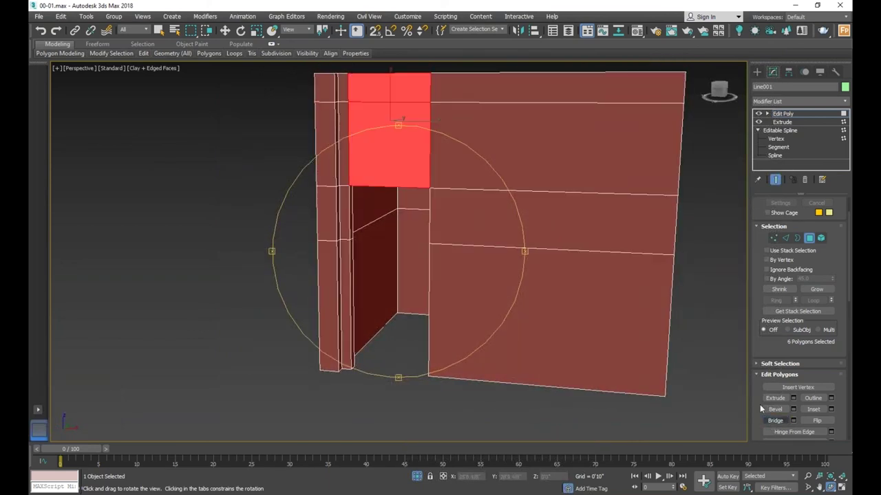
mouse_move(423, 209)
mouse_down()
mouse_move(337, 222)
mouse_move(413, 223)
mouse_move(406, 219)
mouse_up()
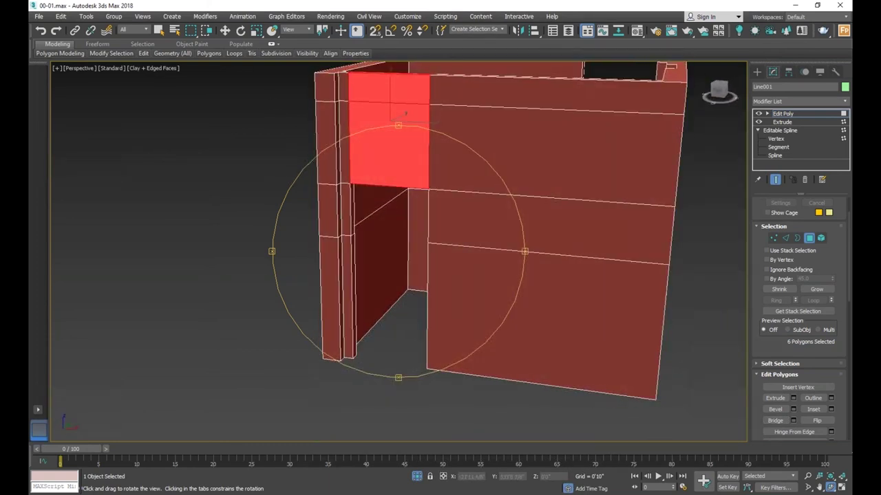
click(225, 30)
click(263, 137)
scroll(406, 382, down, 4)
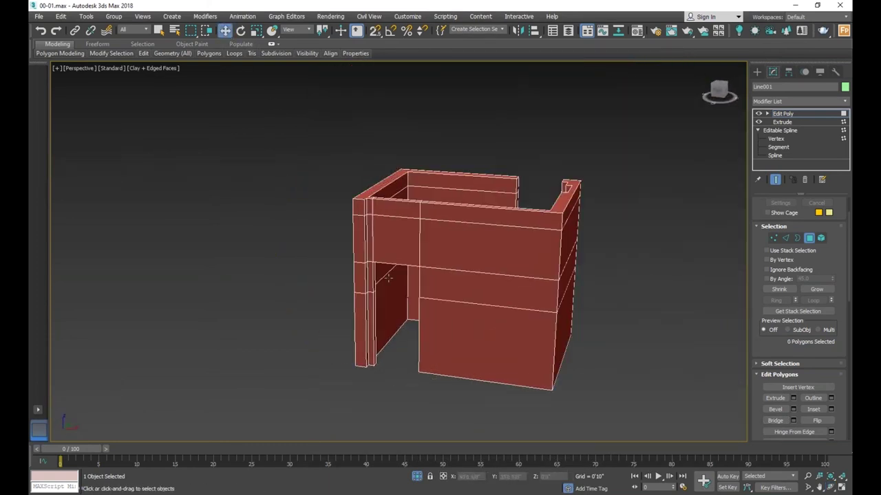
scroll(369, 273, up, 5)
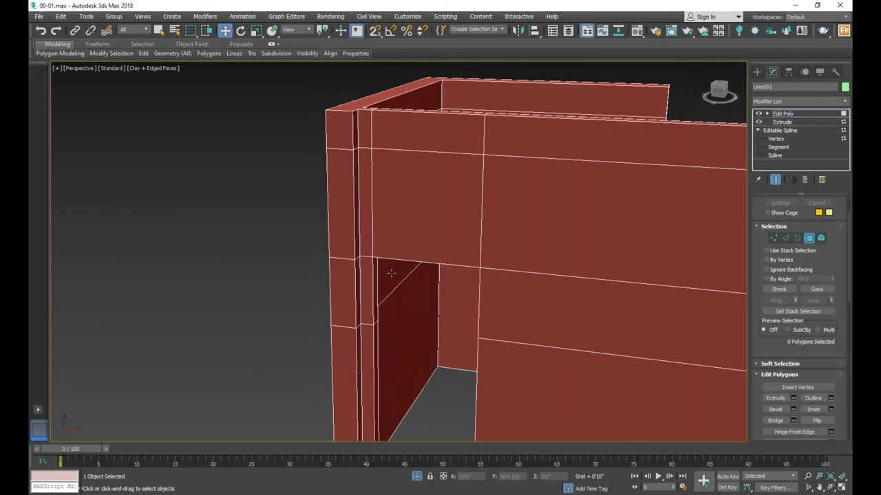
scroll(391, 272, down, 5)
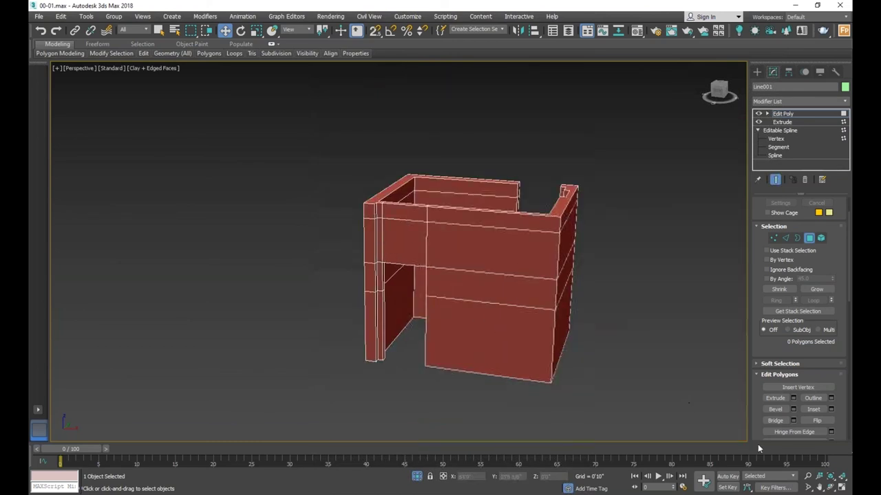
click(831, 487)
mouse_move(558, 322)
mouse_down()
mouse_move(489, 310)
mouse_move(433, 320)
mouse_up()
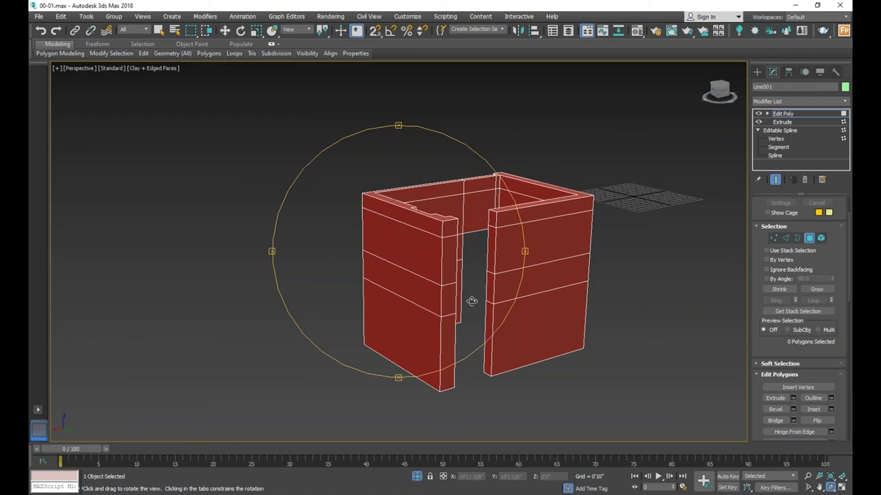
click(225, 30)
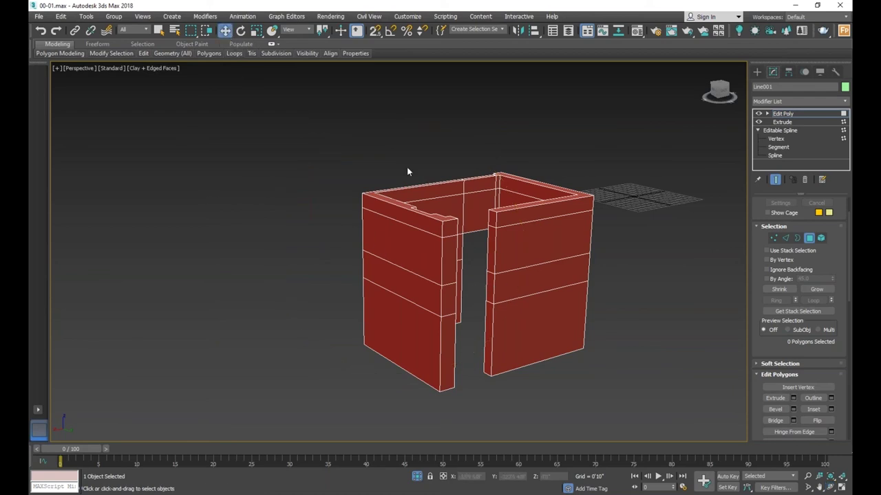
click(481, 203)
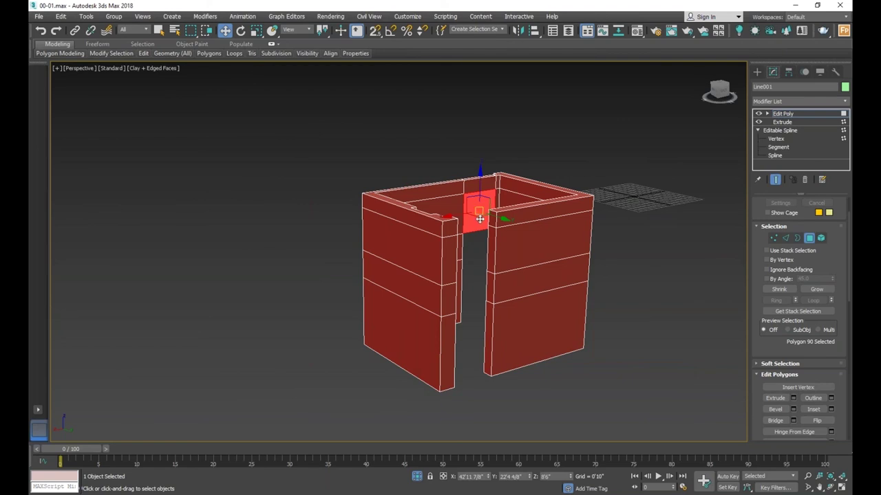
- Select the inner right door jamb face and the facing strip on the left wall
scroll(485, 218, up, 2)
scroll(490, 221, down, 3)
click(489, 333)
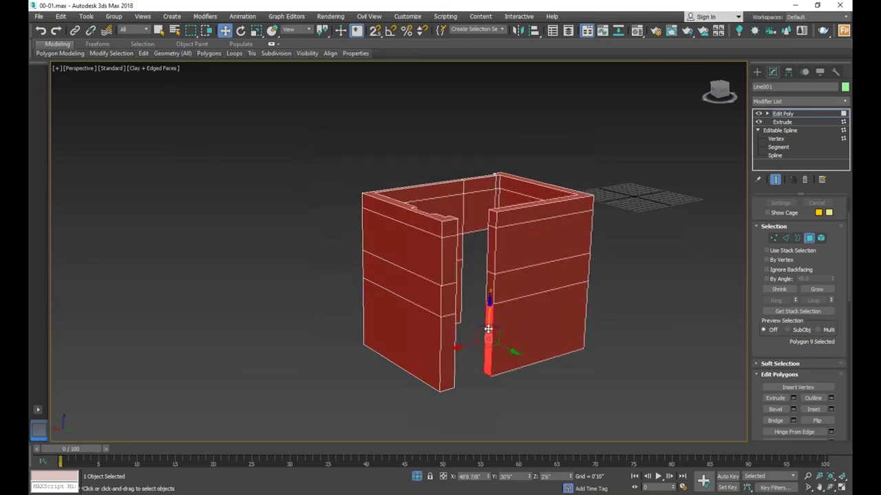
click(832, 489)
drag(370, 305, 404, 305)
click(225, 30)
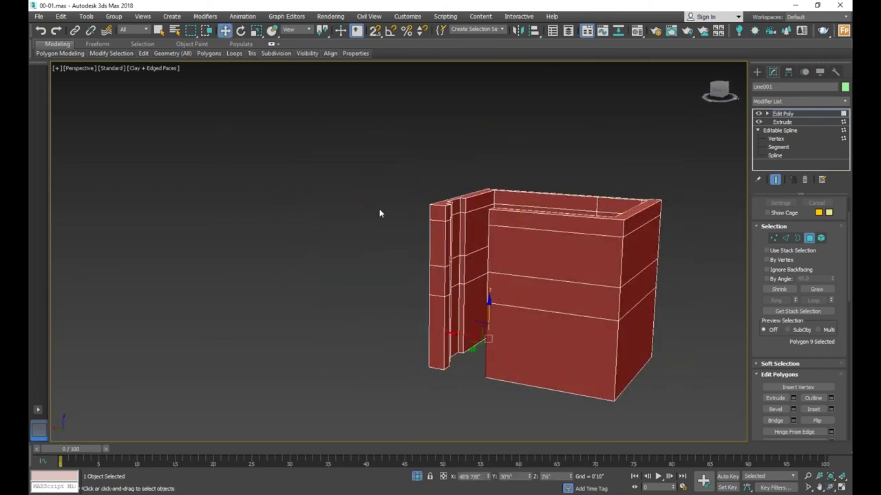
click(446, 311)
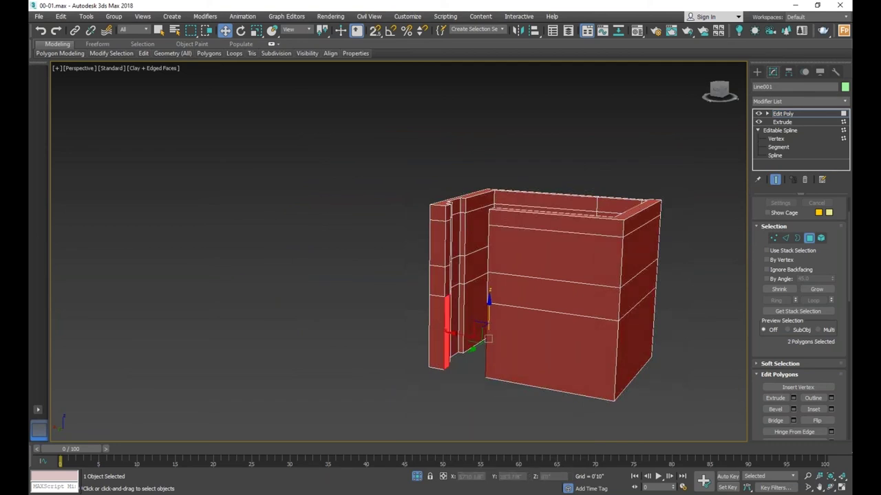
- Bridge the two faces across the doorway, then delete the selected front faces
click(775, 421)
scroll(513, 293, up, 5)
scroll(430, 290, down, 8)
scroll(431, 290, up, 8)
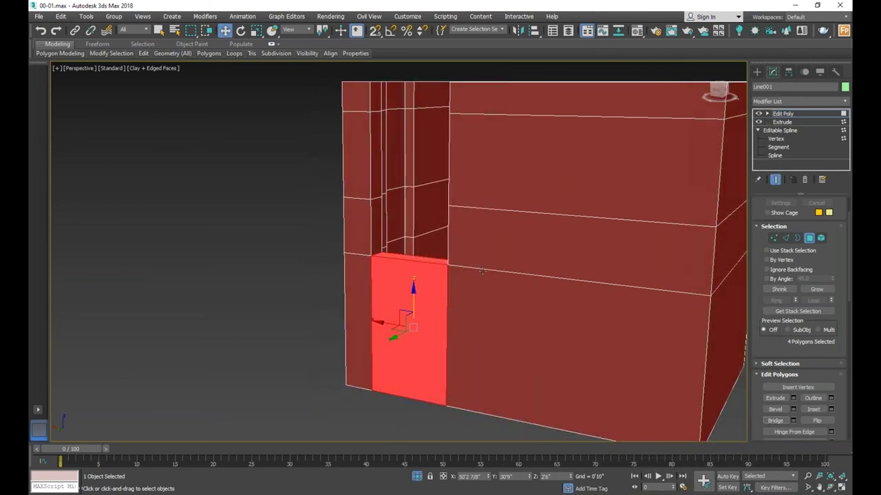
scroll(327, 253, down, 3)
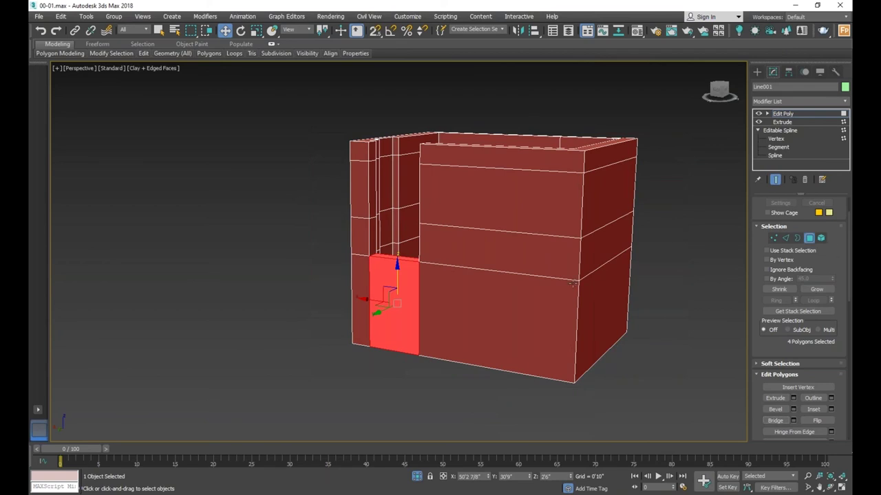
key(Delete)
- Draw a 3'0" by 0'9" box base across the doorway floor with snapping on
click(809, 238)
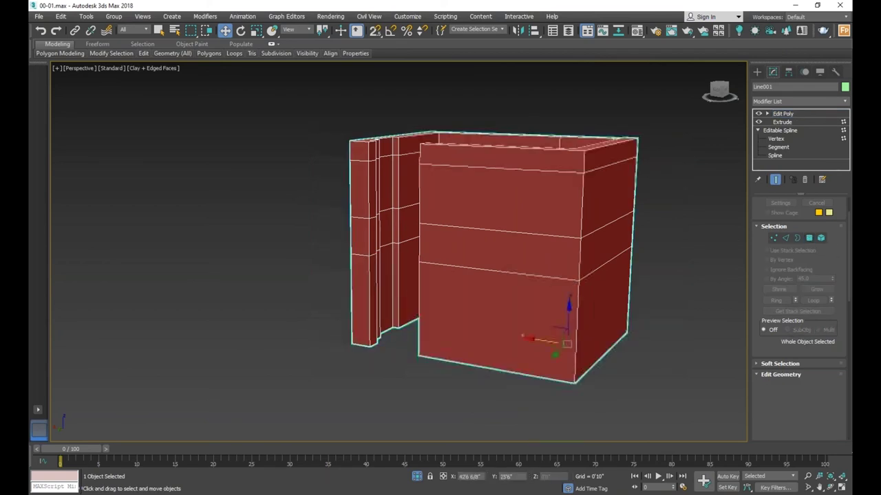
click(756, 71)
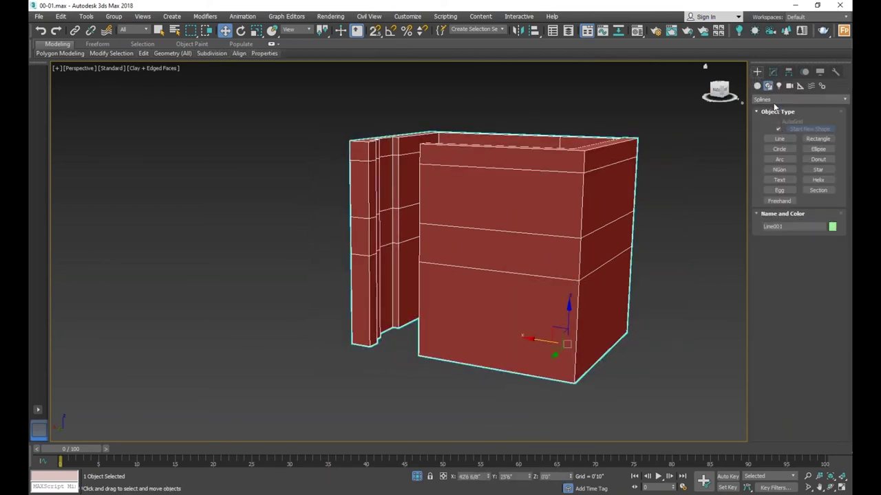
click(756, 85)
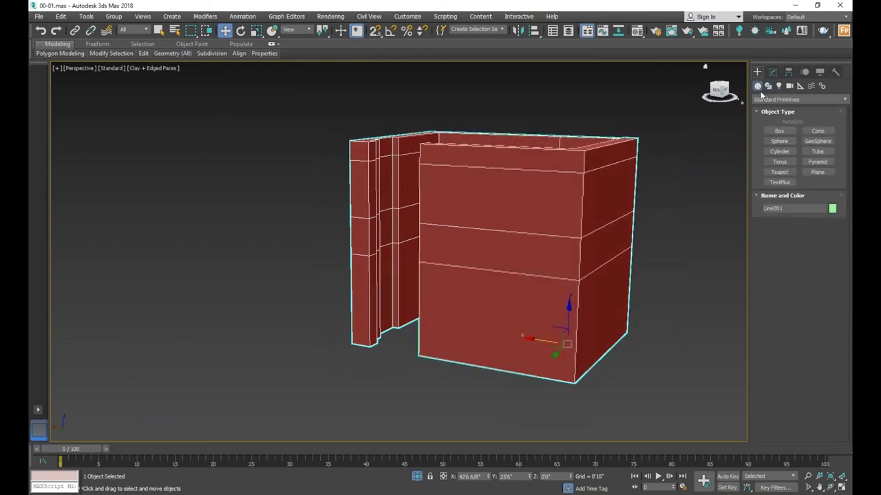
click(779, 131)
scroll(371, 348, up, 5)
key(s)
drag(367, 349, 505, 386)
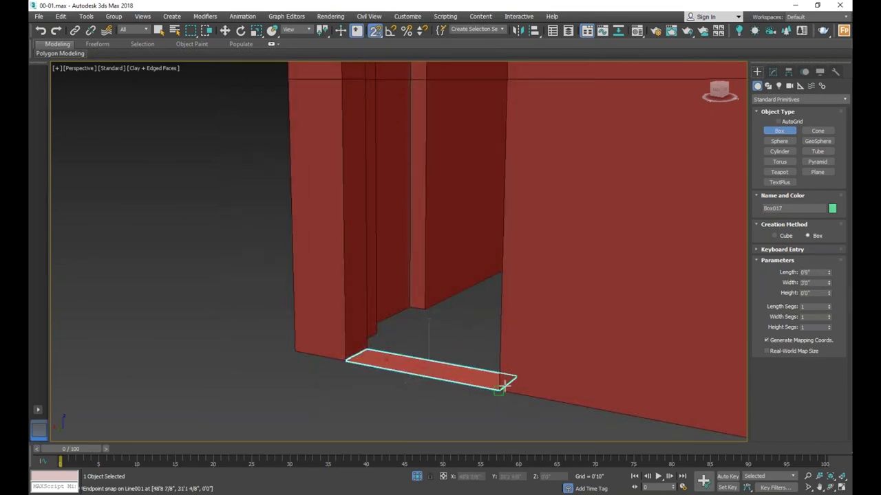
- Set the doorway box height to 5'0"
scroll(504, 387, down, 3)
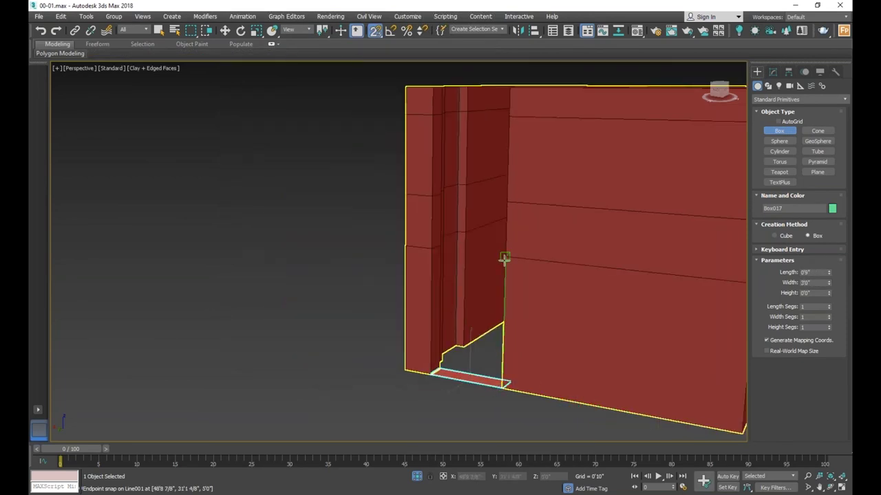
key(s)
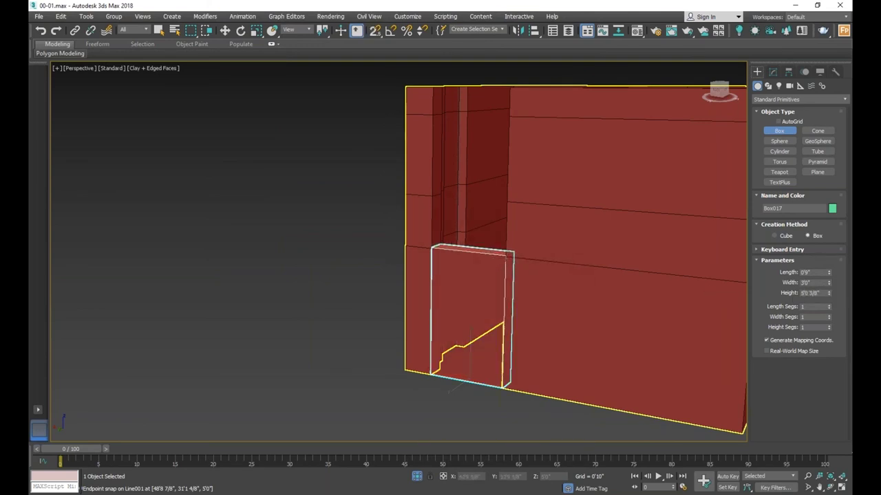
double_click(812, 293)
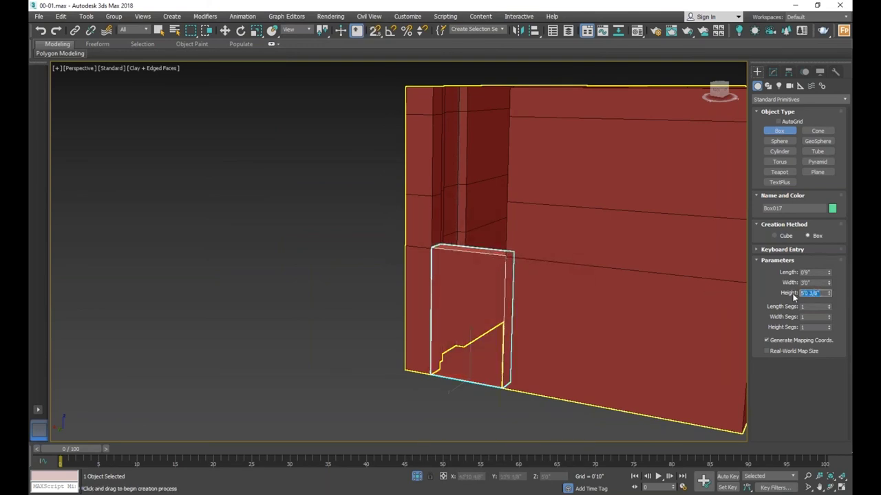
text(5')
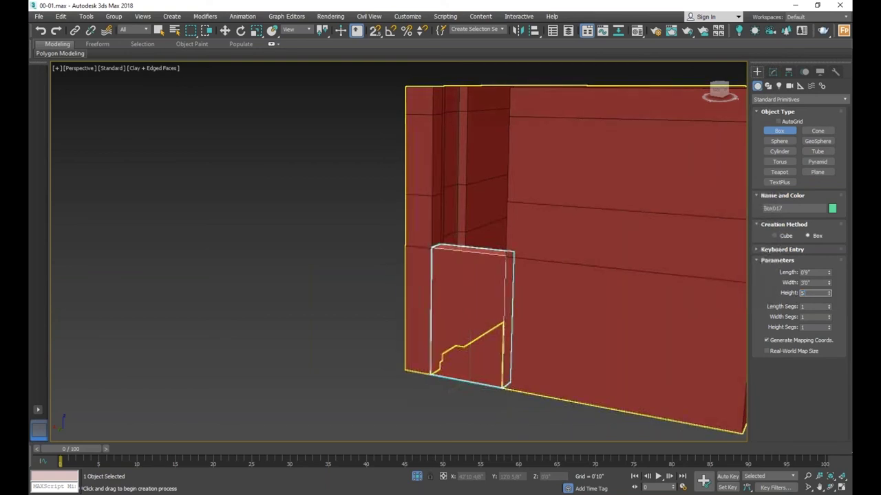
click(814, 283)
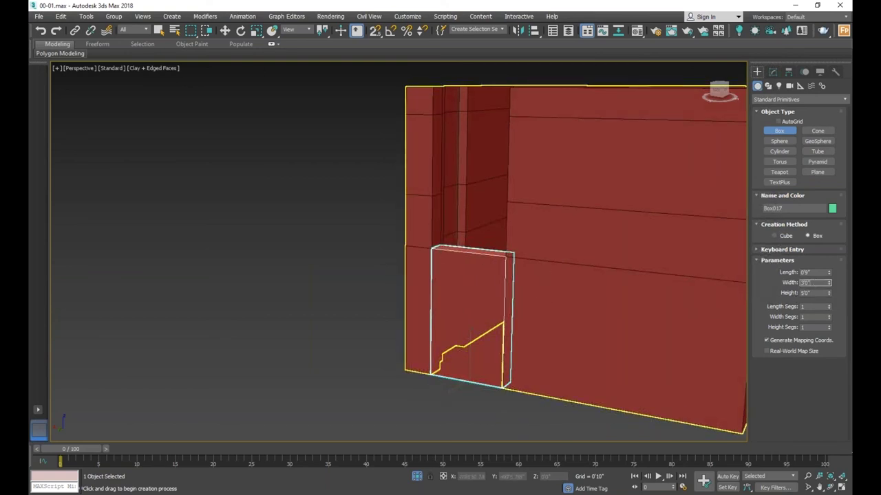
- Select the new doorway box, then the wall object Line001
click(225, 30)
click(289, 178)
click(453, 320)
scroll(453, 320, down, 4)
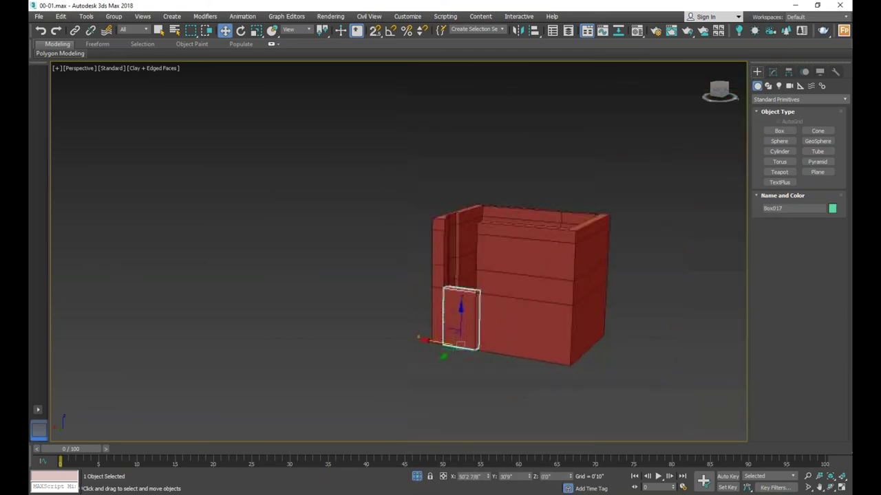
click(560, 305)
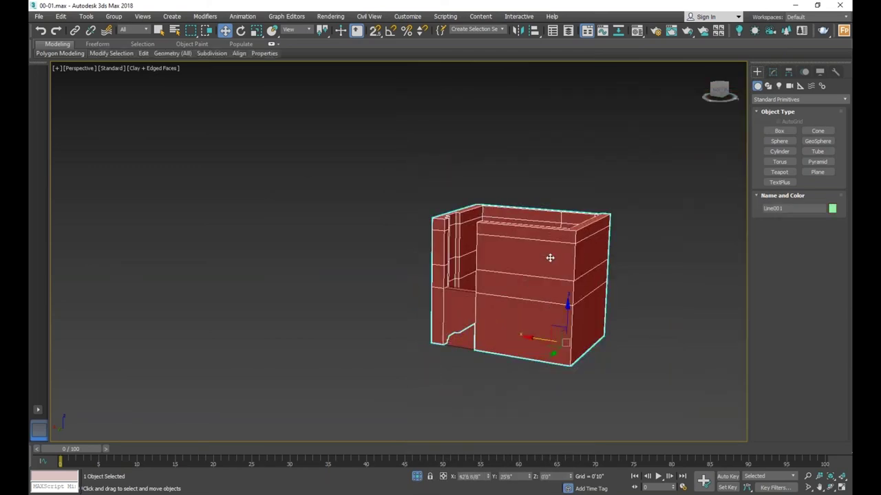
- Subtract the doorway box from the wall, undoing and redoing to compare
ctrl+click(463, 303)
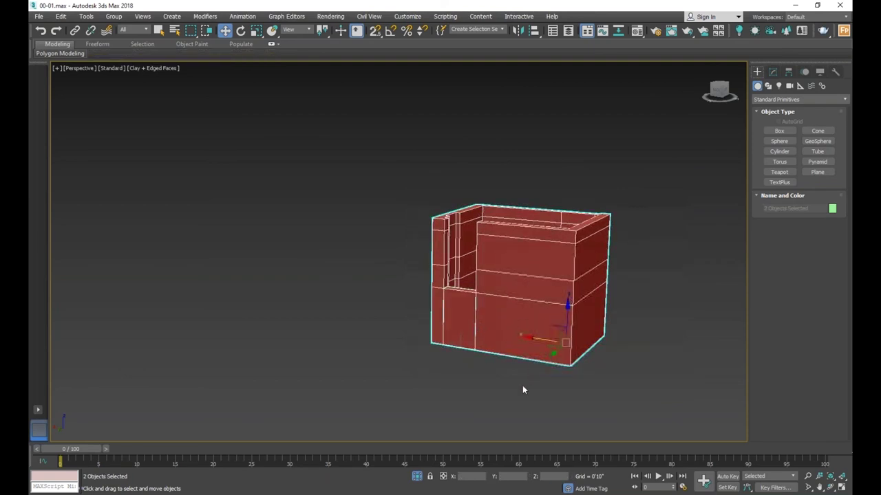
key(ctrl+b)
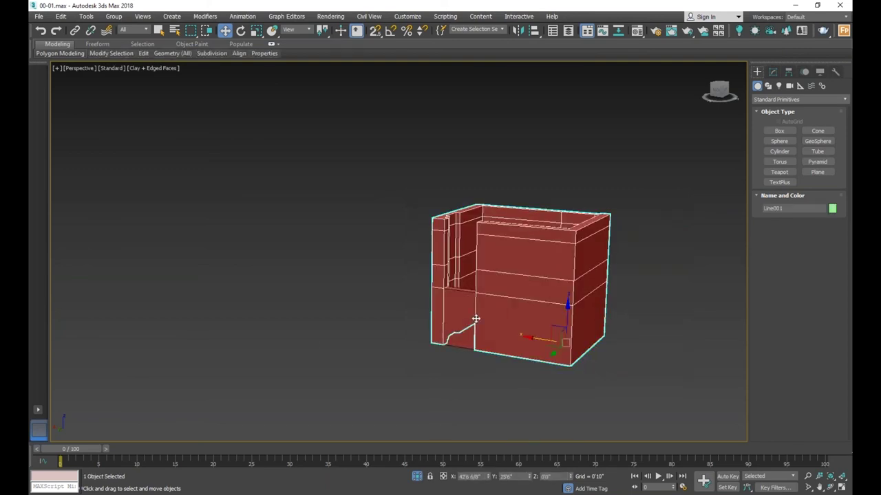
key(ctrl+z)
scroll(458, 311, up, 3)
key(ctrl+y)
scroll(470, 328, down, 1)
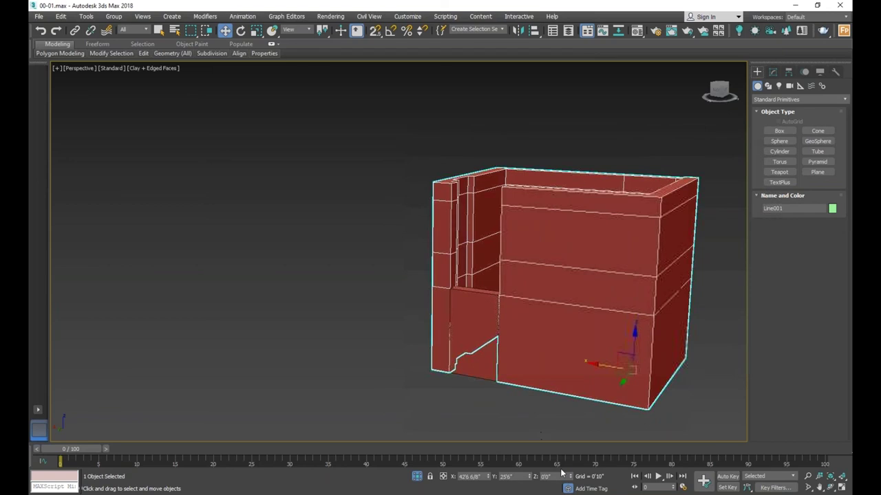
- Select Box017 and Line001 together and shift-drag them out as a copy
click(833, 487)
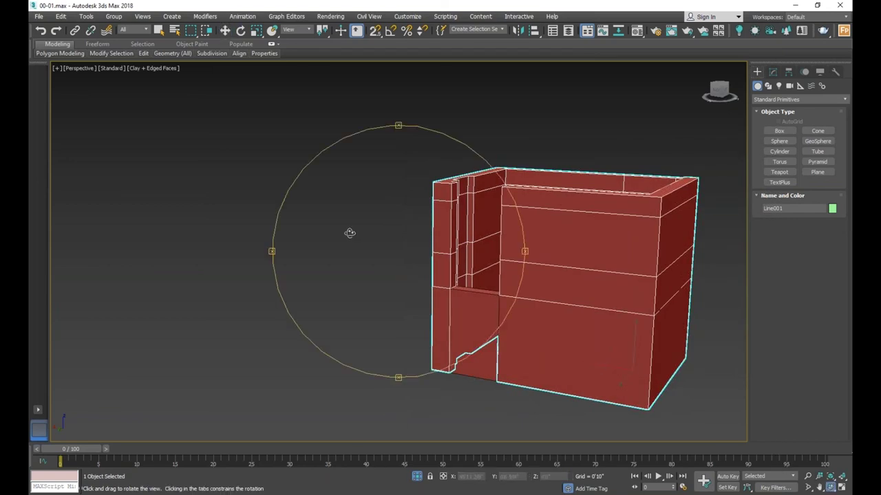
drag(351, 232, 487, 247)
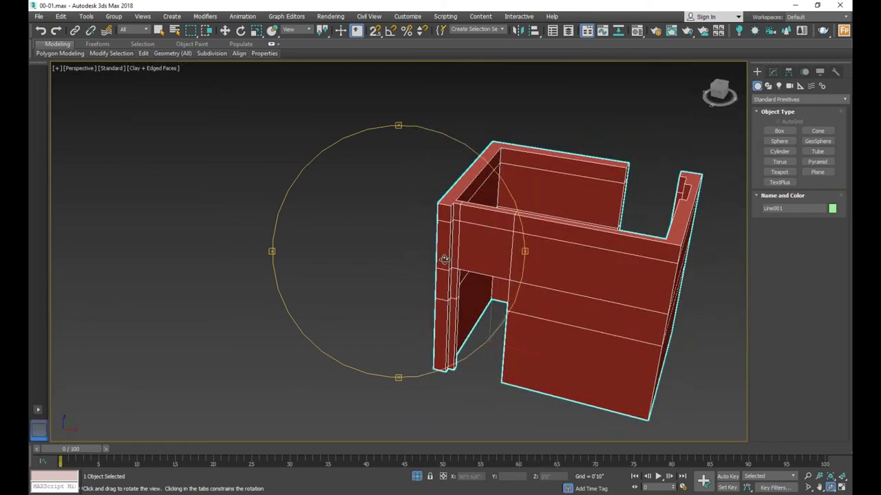
mouse_move(461, 282)
mouse_down()
mouse_move(413, 268)
mouse_move(439, 268)
mouse_move(324, 245)
mouse_up()
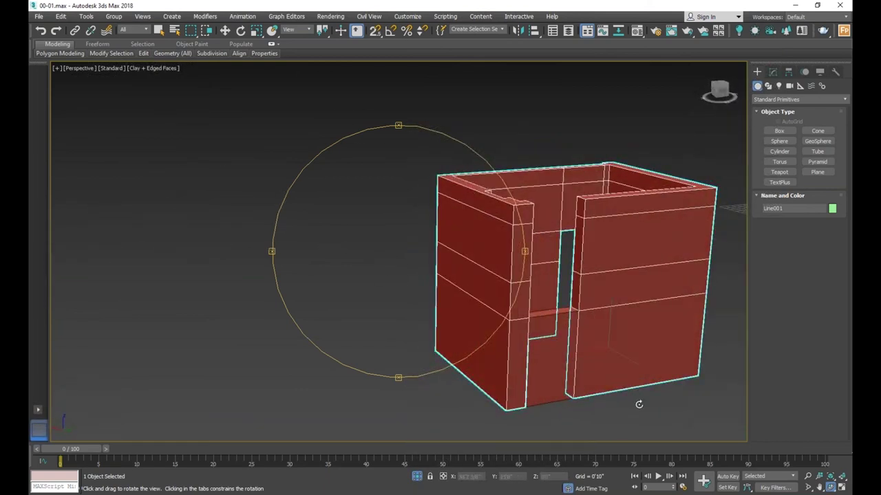
click(225, 30)
click(550, 358)
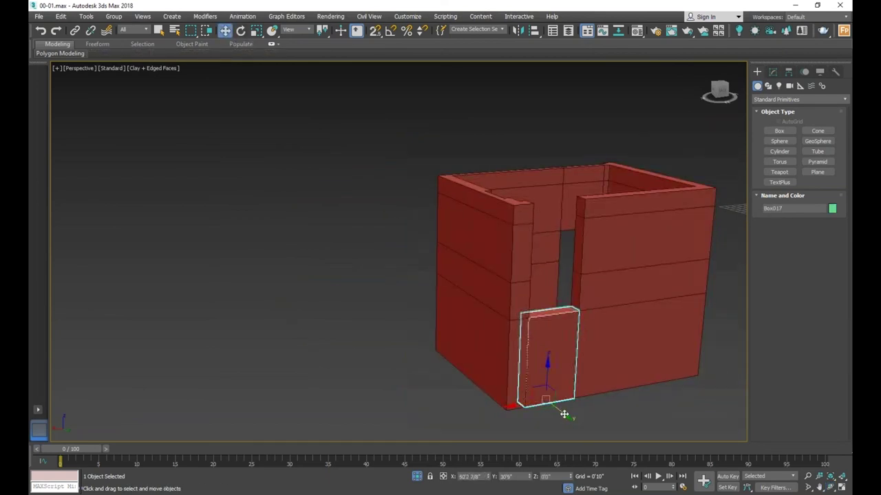
ctrl+click(574, 390)
scroll(578, 306, down, 3)
drag(535, 377, 580, 363)
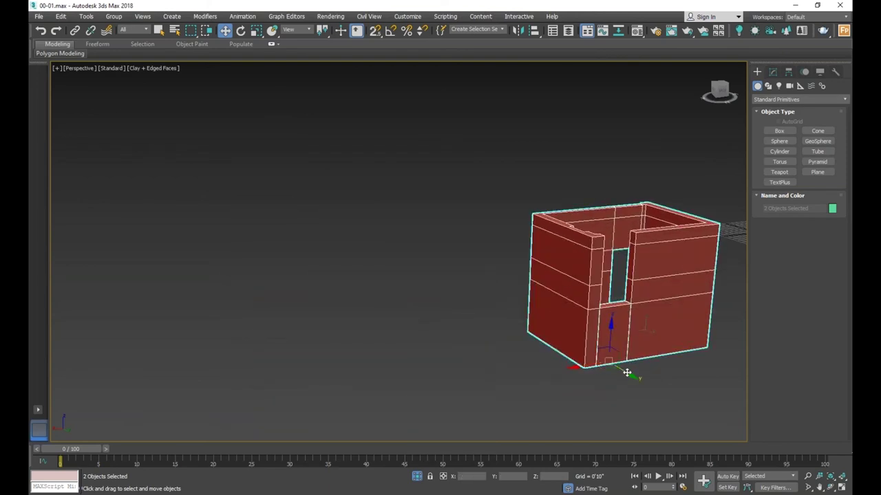
mouse_move(627, 372)
shift+mouse_down()
mouse_move(512, 303)
mouse_move(513, 314)
shift+mouse_up()
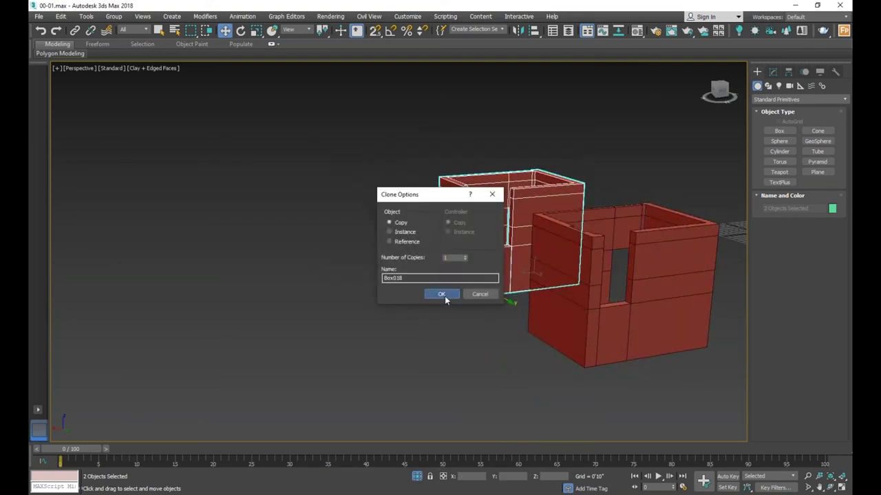
- Confirm the clone as a Copy and delete the copied doorway box Box018
click(445, 295)
key(z)
click(479, 316)
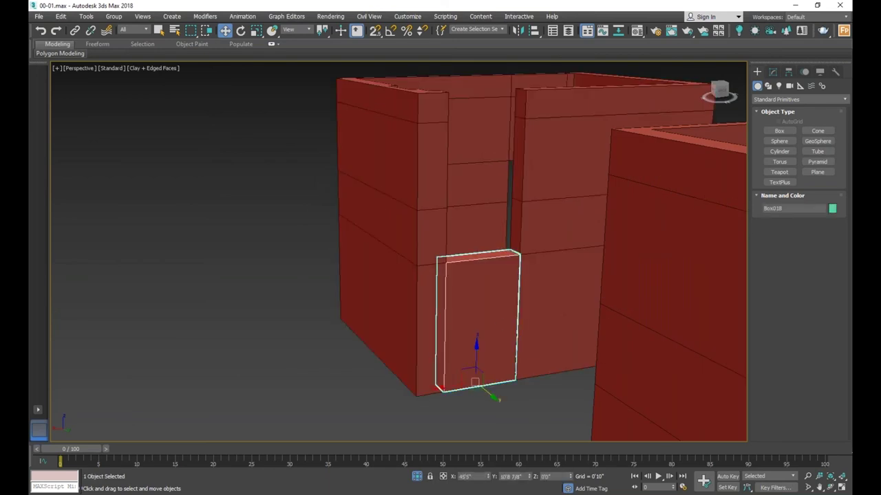
key(Delete)
- Select the copied wall Line002 and pick its doorway face at Polygon level
click(385, 276)
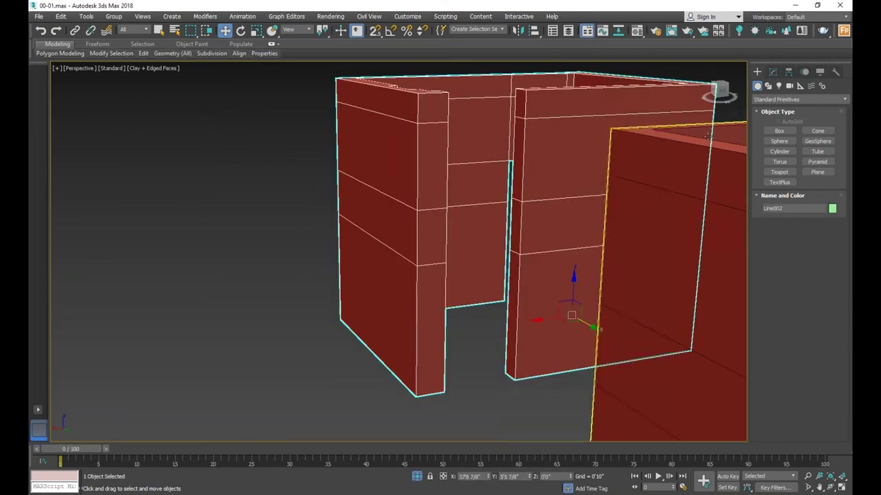
click(772, 72)
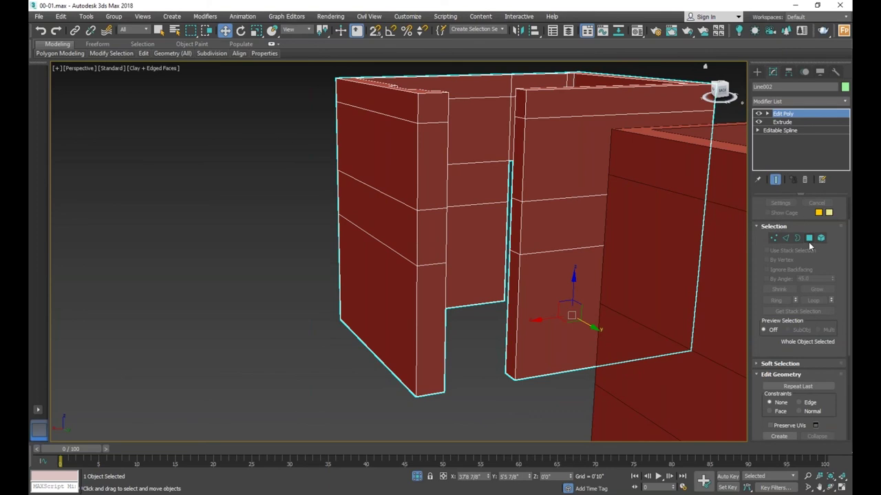
click(809, 238)
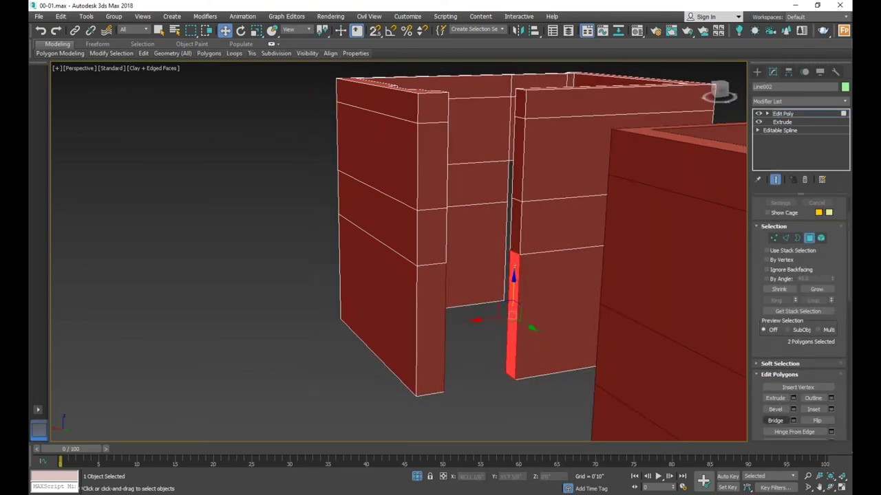
ctrl+click(481, 331)
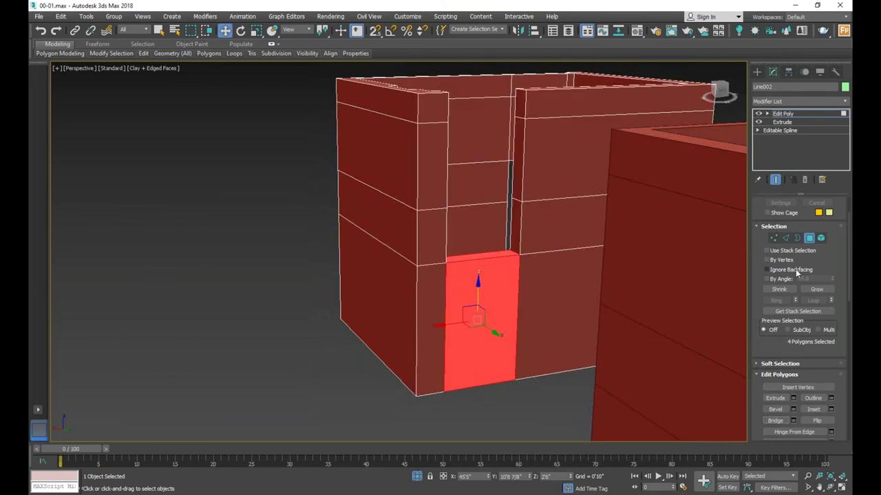
click(809, 238)
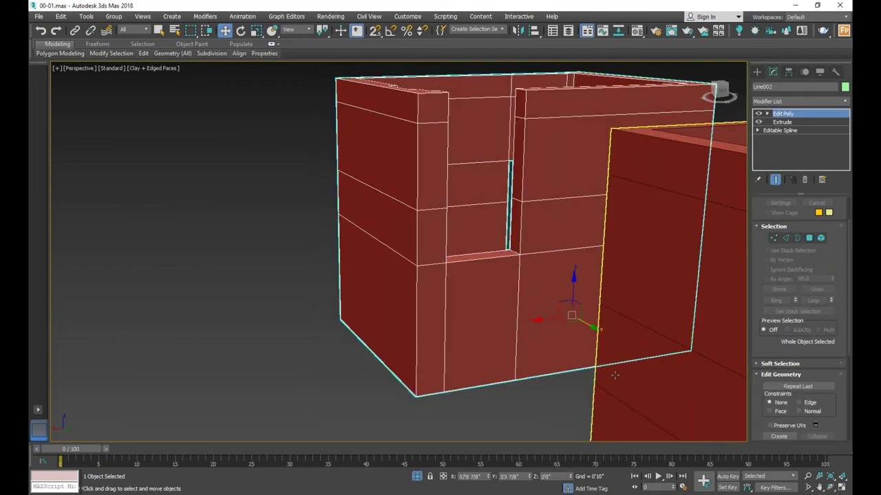
click(524, 393)
click(480, 273)
alt+middle_drag(480, 274, 452, 309)
scroll(482, 255, up, 2)
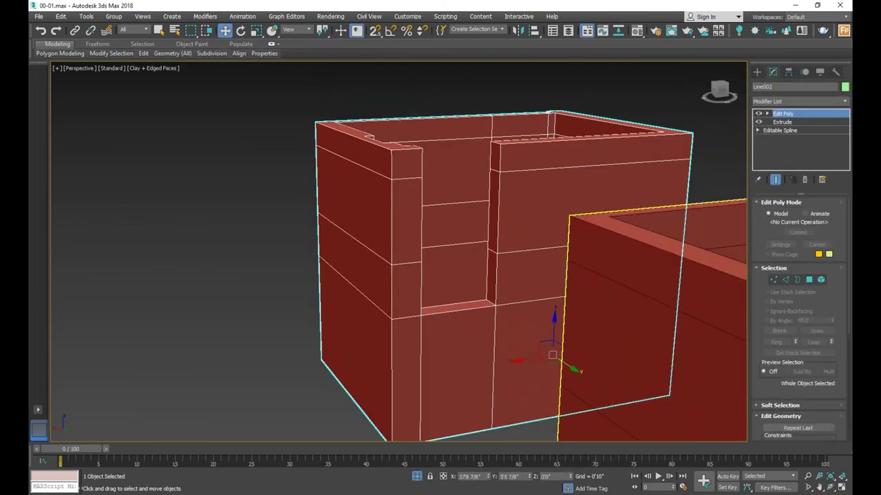
- Select the wall strips facing each other across the copy's upper gap
click(809, 279)
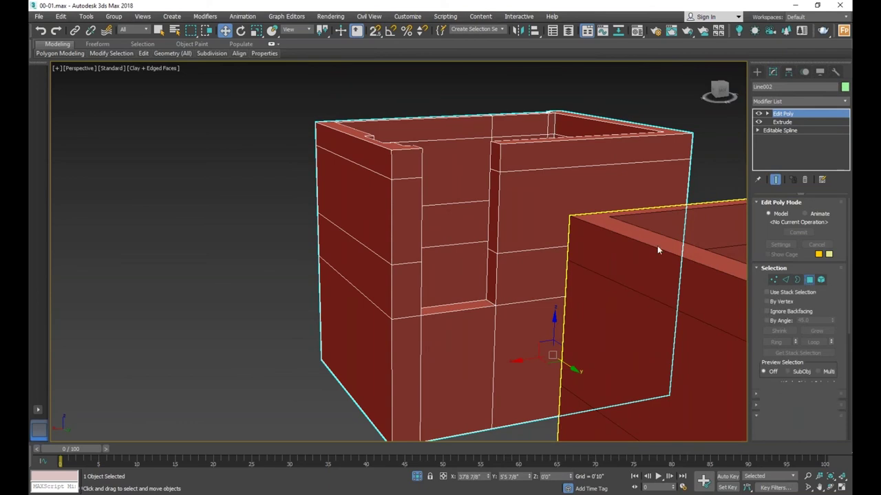
click(497, 202)
ctrl+click(496, 155)
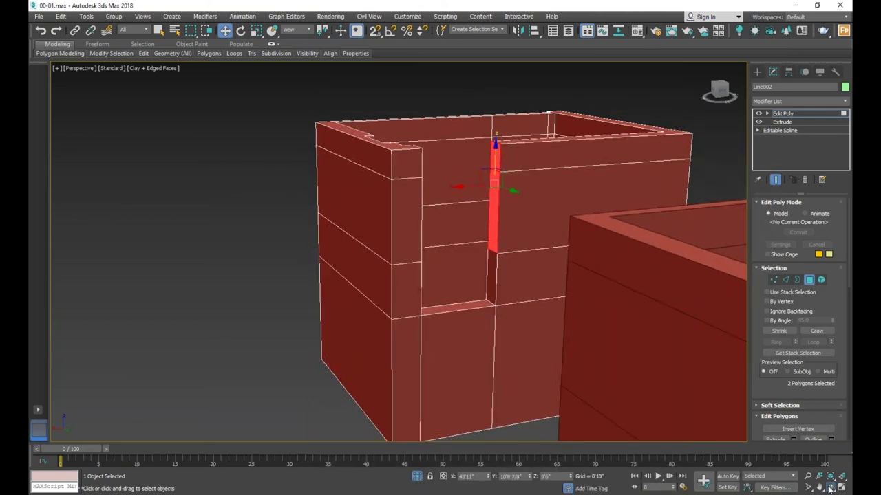
key(ctrl+r)
mouse_move(419, 265)
mouse_down()
mouse_move(356, 273)
mouse_move(376, 243)
mouse_move(430, 234)
mouse_move(430, 221)
mouse_move(386, 224)
mouse_up()
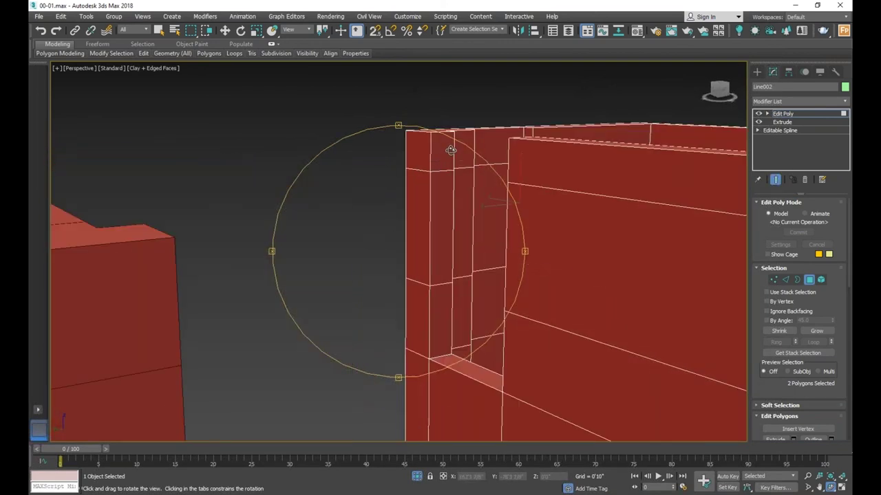
click(225, 30)
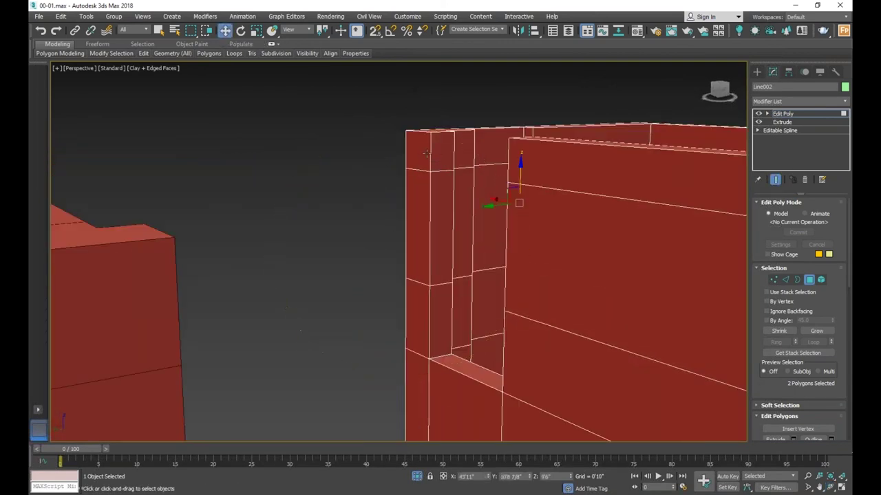
ctrl+click(443, 150)
ctrl+click(440, 223)
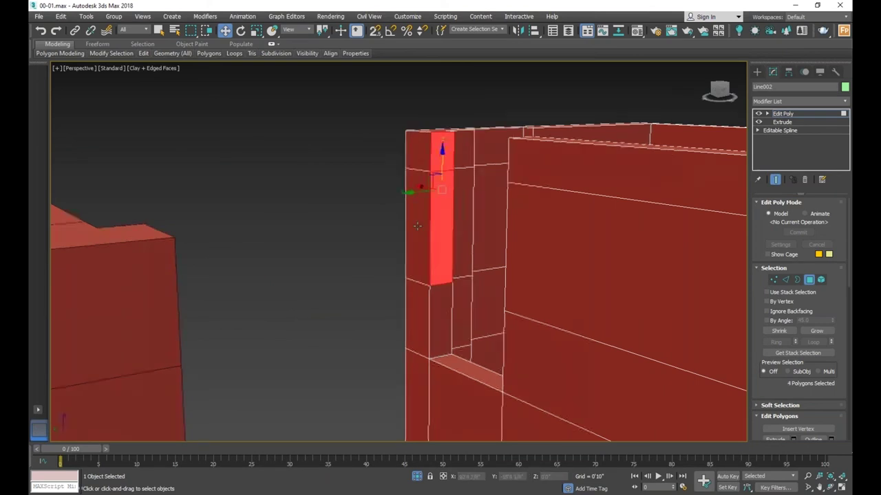
- Bridge the upper gap between the selected strips and leave polygon editing
scroll(416, 219, down, 2)
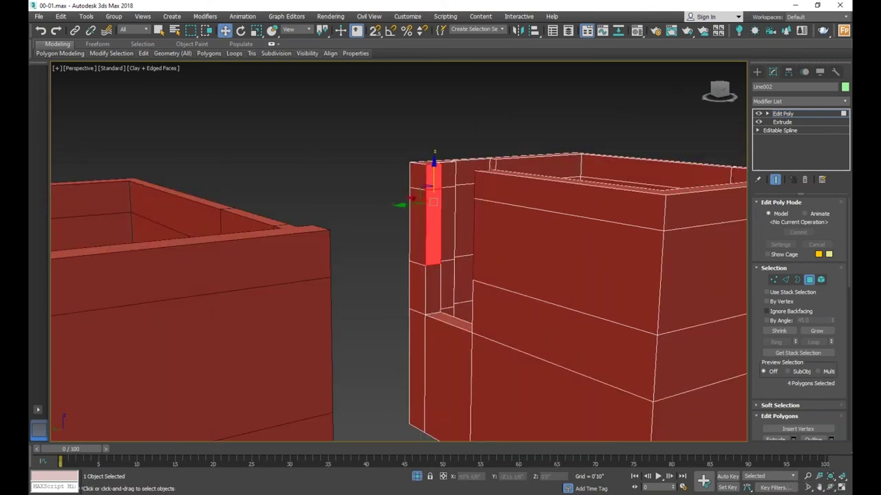
drag(776, 375, 775, 301)
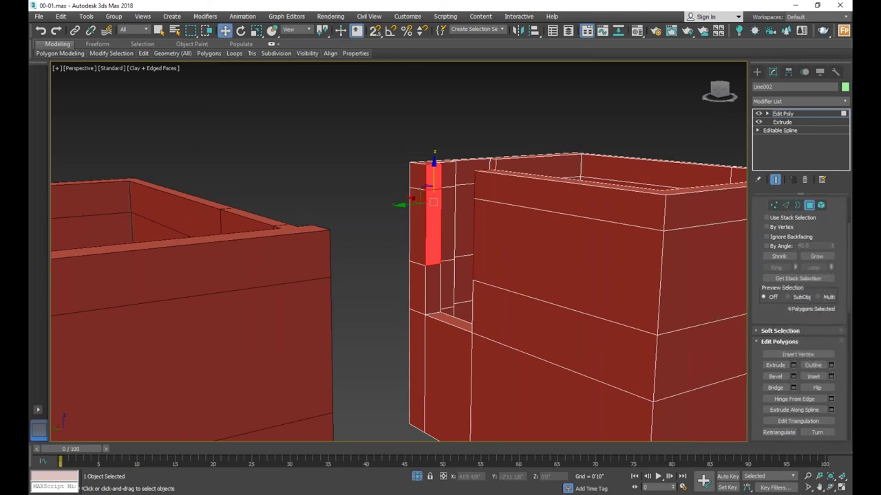
click(775, 388)
click(812, 205)
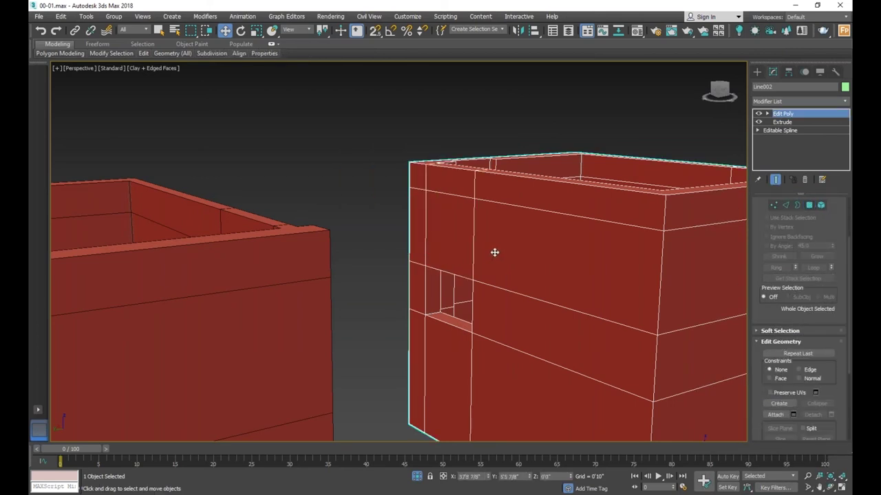
scroll(495, 252, down, 5)
click(497, 383)
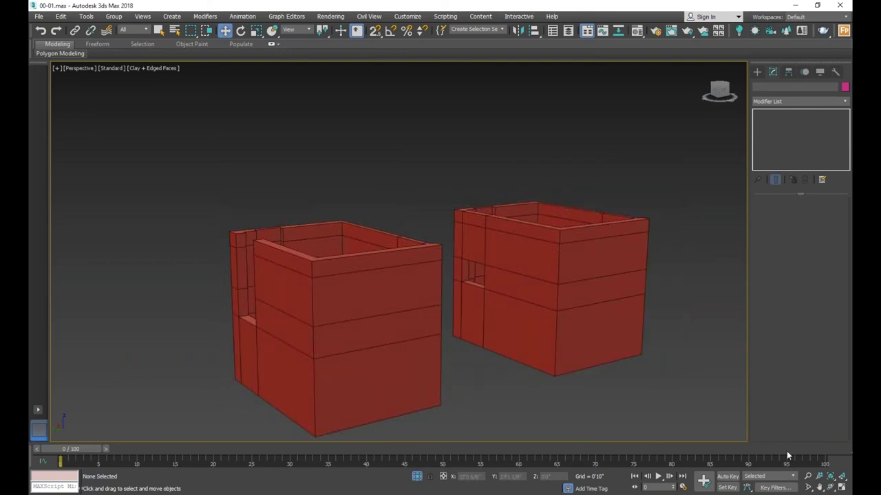
click(831, 487)
mouse_move(406, 288)
mouse_down()
mouse_move(309, 261)
mouse_move(338, 292)
mouse_move(368, 268)
mouse_up()
scroll(309, 262, down, 5)
scroll(338, 292, up, 5)
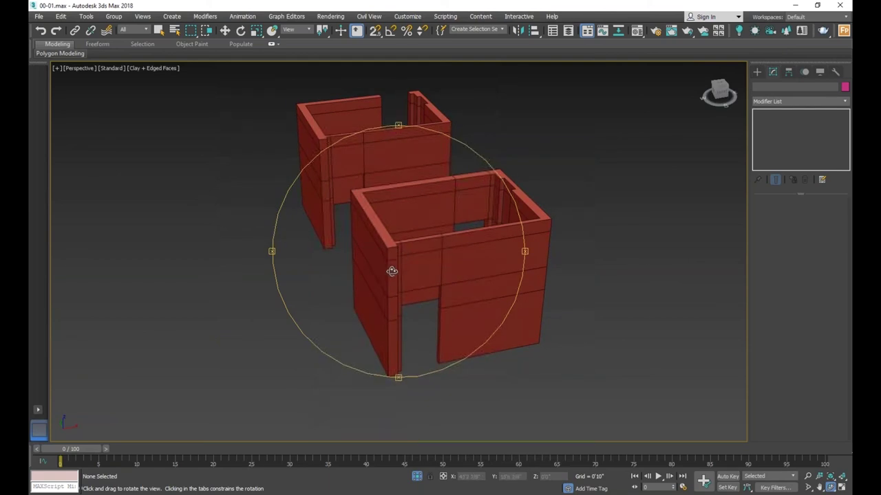
drag(393, 269, 408, 269)
mouse_move(354, 259)
mouse_down()
mouse_move(371, 267)
mouse_move(324, 255)
mouse_move(362, 256)
mouse_up()
scroll(358, 248, down, 5)
scroll(351, 246, up, 5)
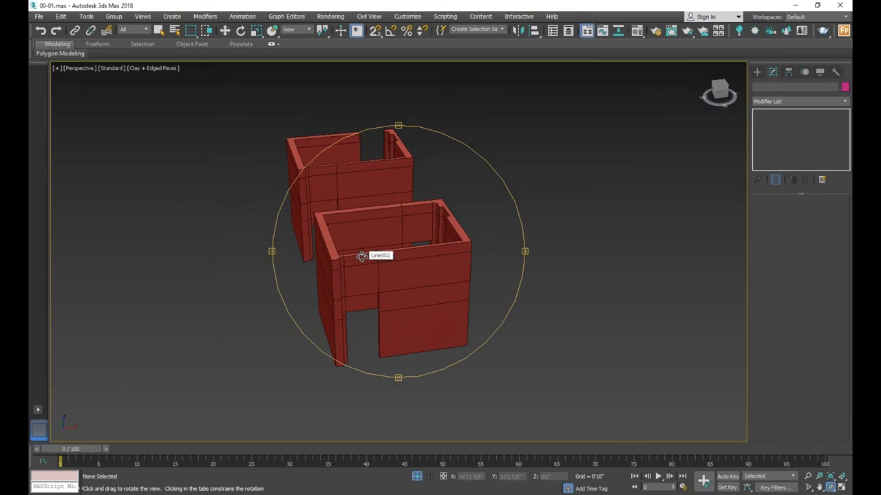
drag(378, 258, 361, 262)
click(225, 31)
click(351, 326)
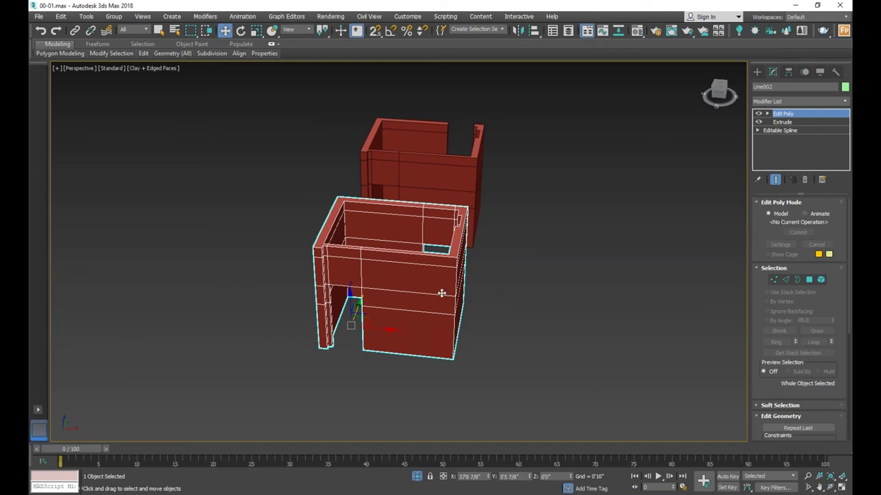
- Orbit and zoom the Perspective view around the two isolated wall shells
click(830, 487)
drag(314, 180, 358, 193)
scroll(358, 193, down, 4)
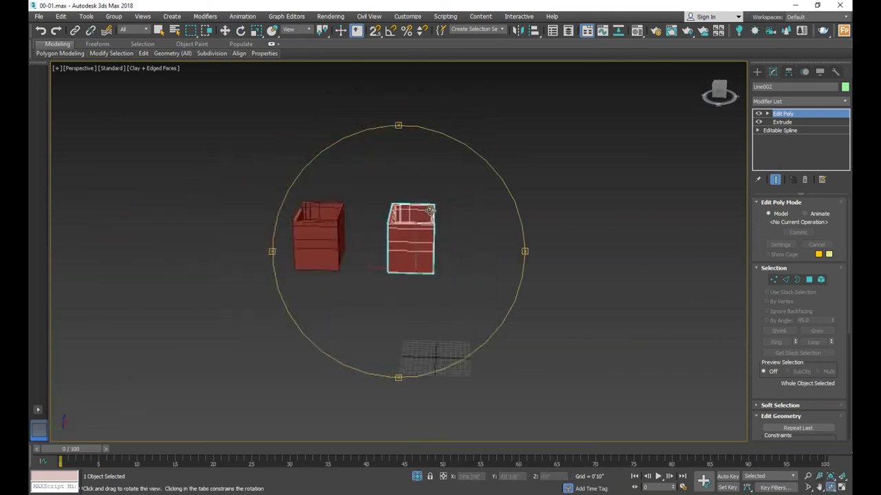
scroll(358, 192, down, 3)
scroll(357, 256, up, 5)
drag(357, 255, 365, 247)
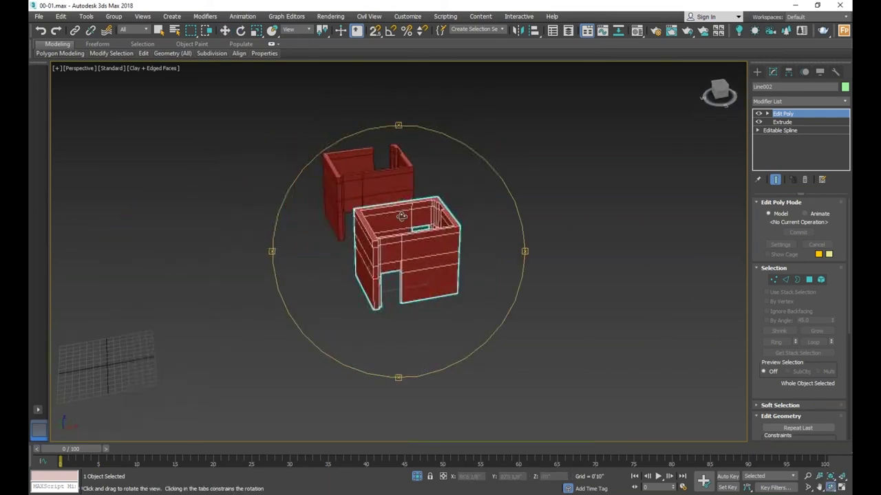
- Select the front wall shell and show viewport statistics: 314 polygons, 328 vertices
click(230, 33)
click(457, 185)
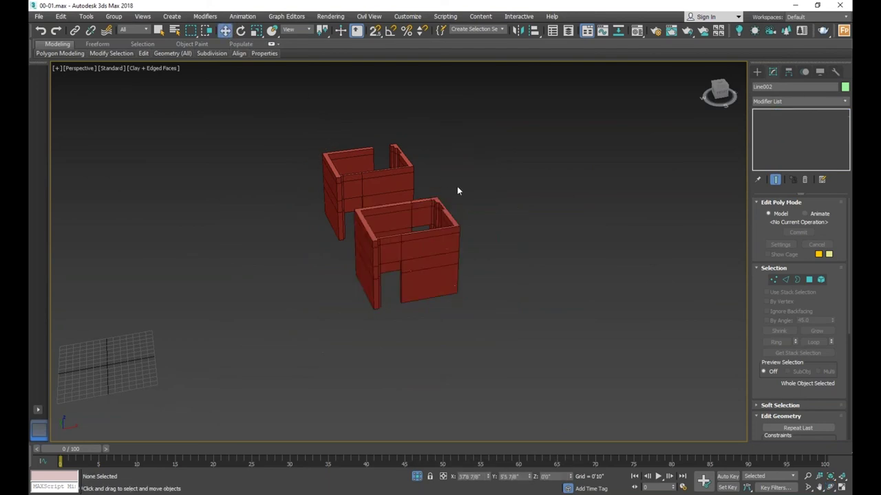
click(368, 175)
click(448, 225)
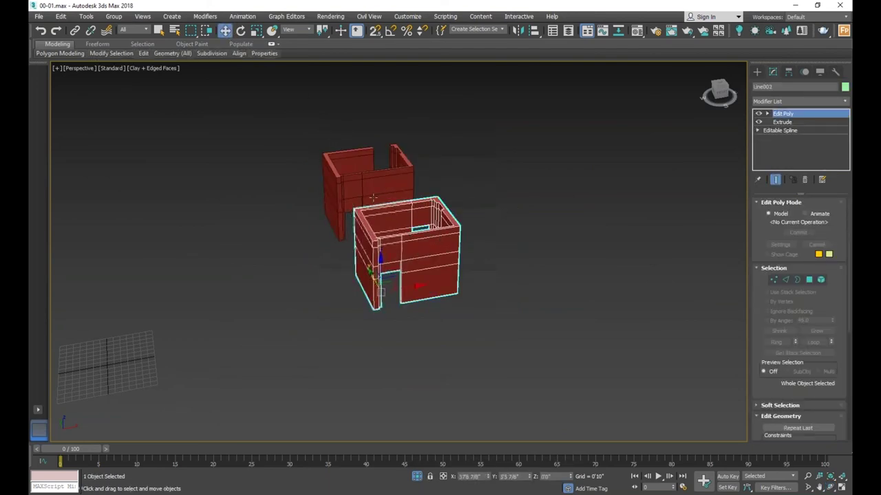
scroll(504, 250, down, 3)
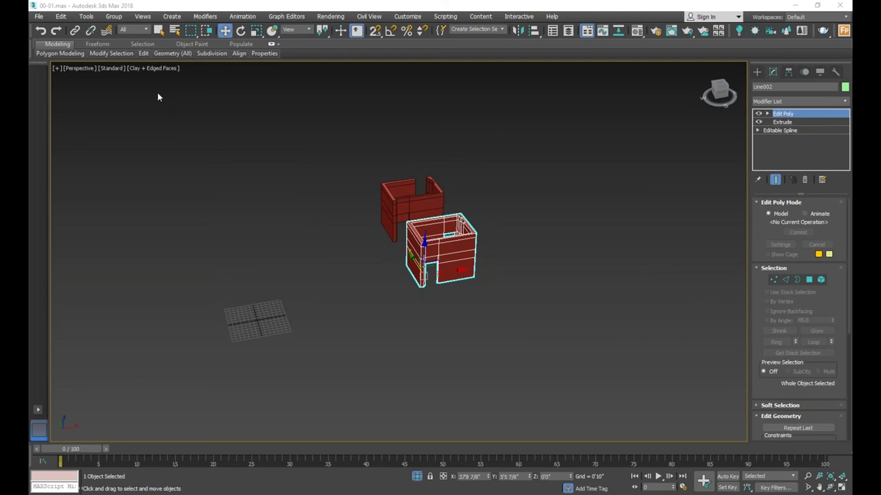
click(570, 240)
click(441, 251)
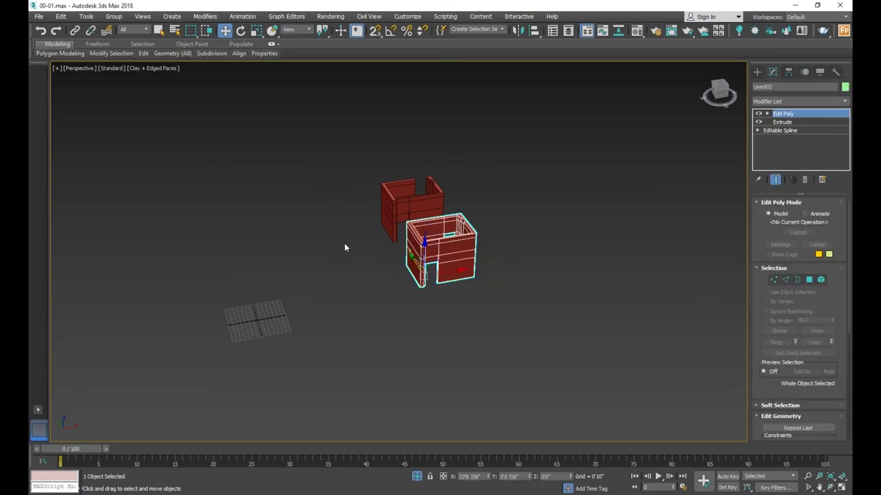
key(7)
- Reselect the front wall shell, hide the viewport statistics, and orbit around it
click(111, 100)
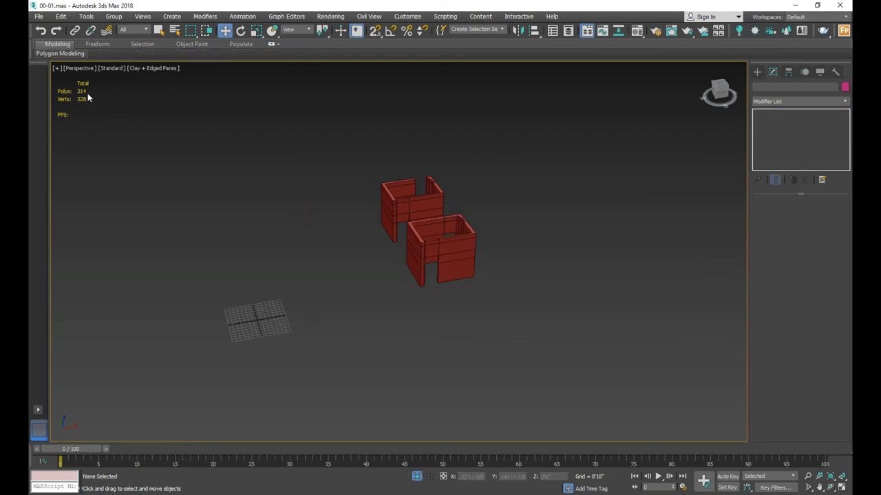
click(435, 243)
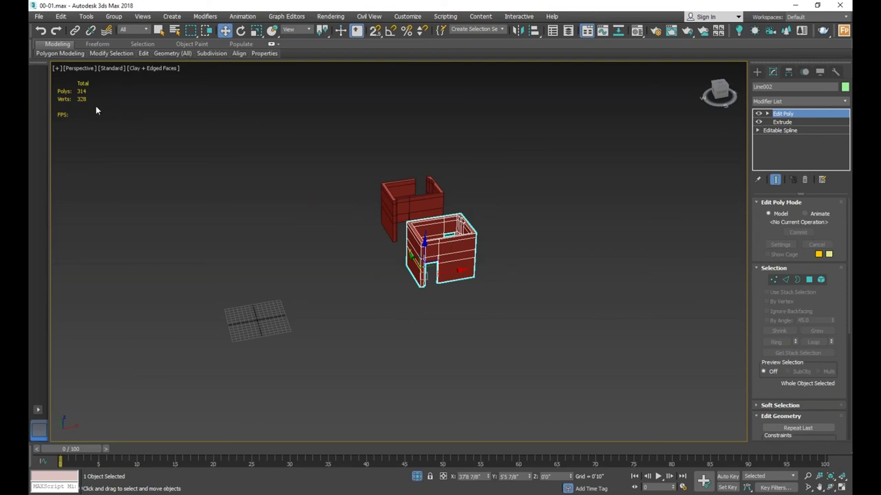
scroll(520, 234, up, 2)
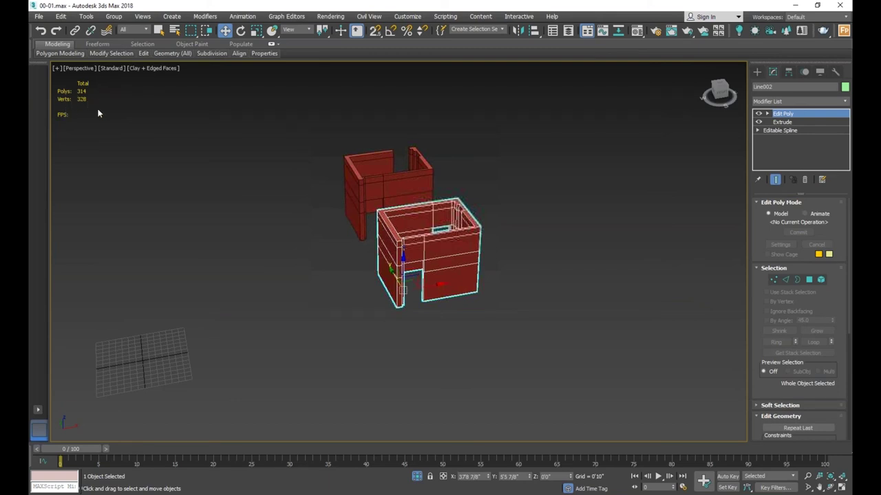
key(7)
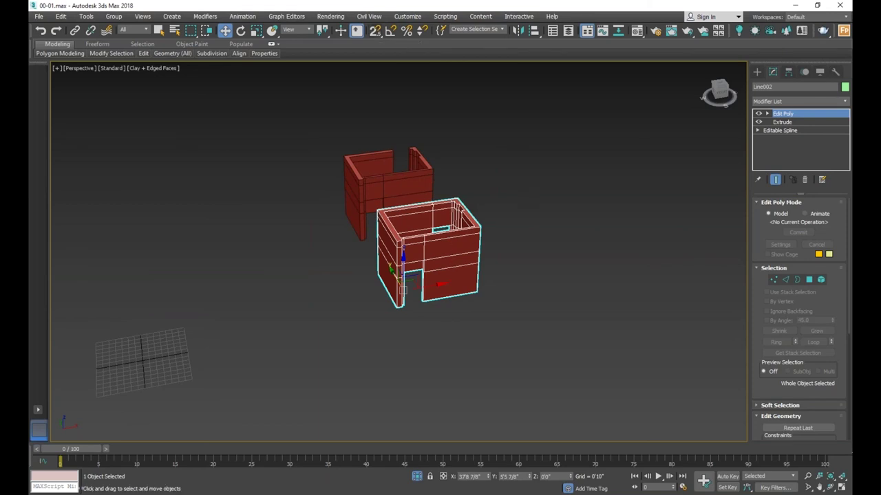
click(832, 488)
drag(398, 269, 422, 268)
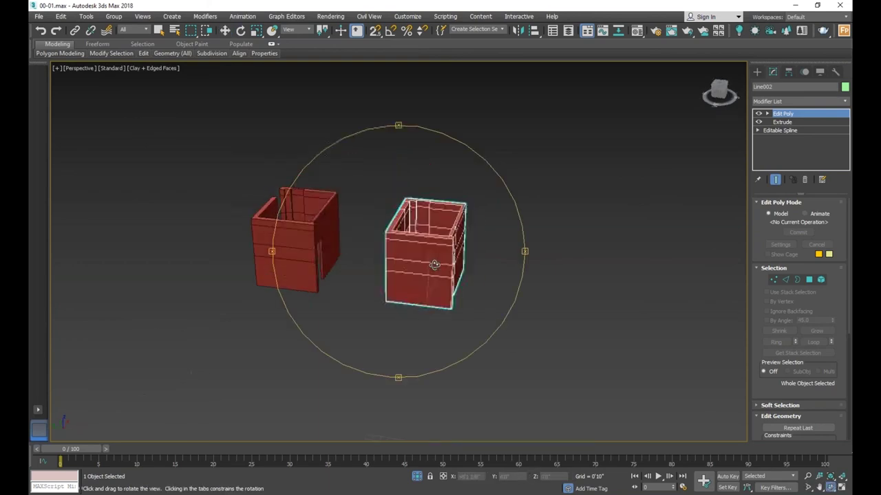
- Exit isolation so all wall shells and red floor-plan outlines reappear, then zoom toward the plans
click(417, 478)
mouse_move(460, 255)
mouse_down()
mouse_move(402, 265)
mouse_move(382, 288)
mouse_move(411, 303)
mouse_move(442, 291)
mouse_up()
mouse_move(413, 217)
mouse_down()
mouse_move(431, 257)
mouse_move(395, 289)
mouse_move(437, 303)
mouse_up()
drag(402, 262, 419, 252)
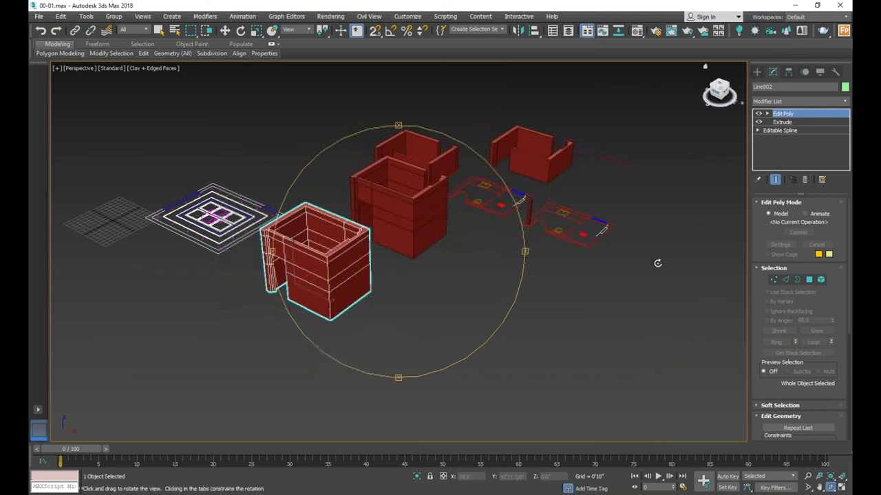
click(225, 30)
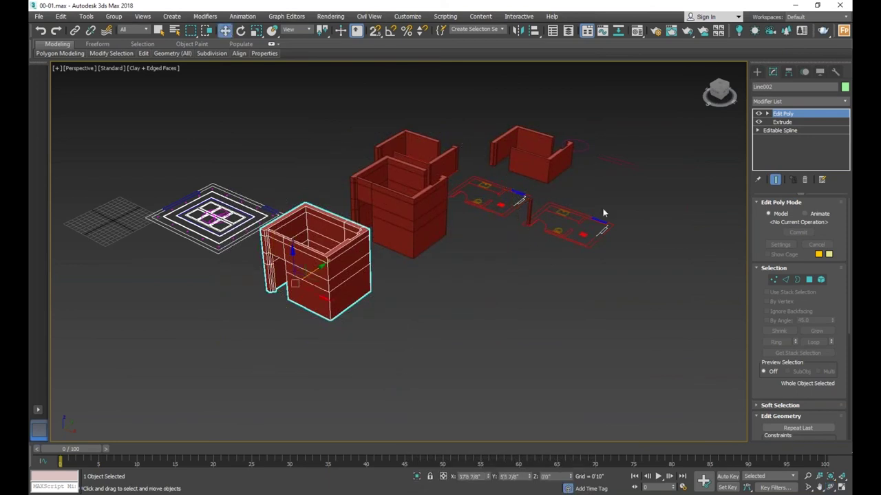
scroll(603, 212, up, 3)
scroll(604, 212, up, 3)
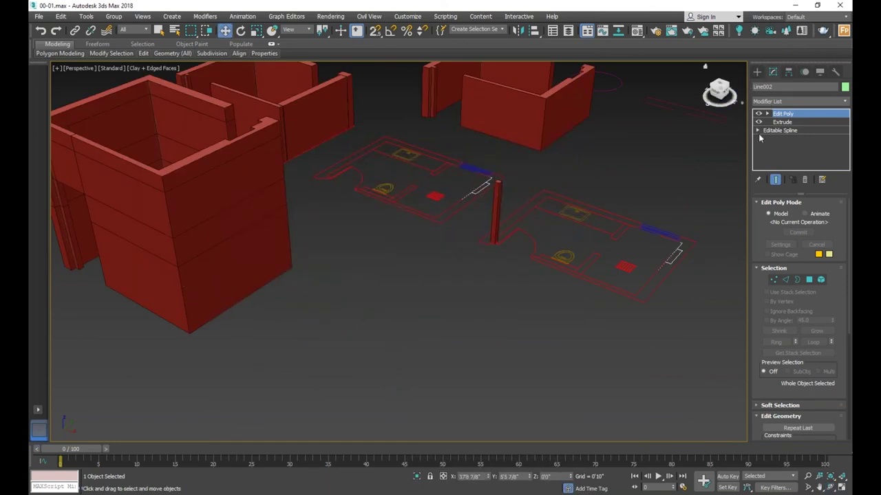
- Select the right floor-plan spline and review its Create panel and Modifier List
click(677, 238)
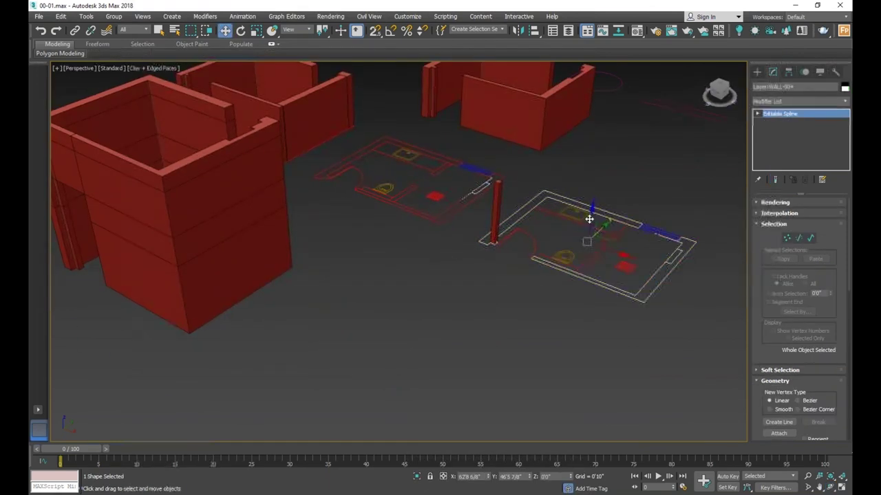
click(757, 72)
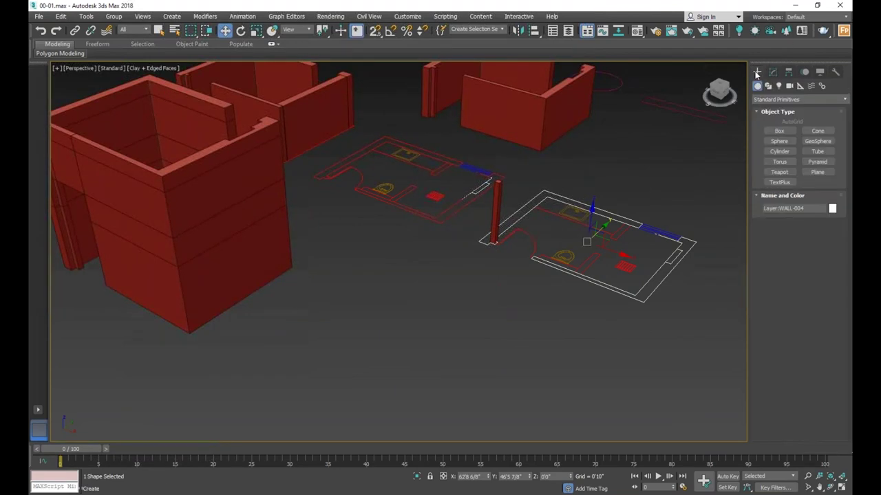
click(773, 71)
click(798, 101)
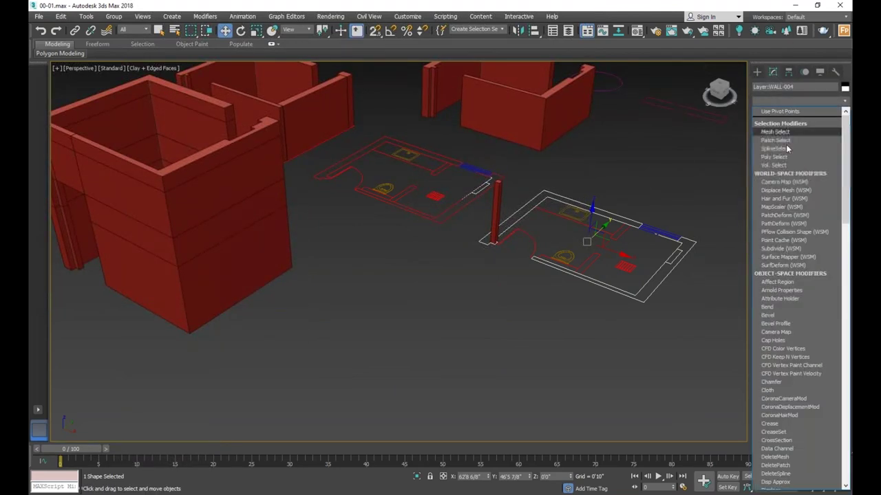
scroll(527, 268, down, 5)
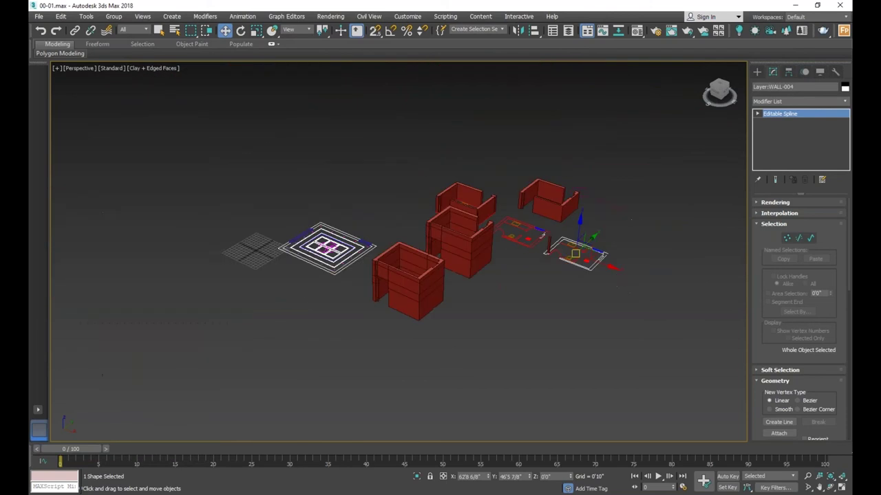
- Window-select all wall shells and floor-plan splines as a 41-object set
drag(629, 153, 258, 358)
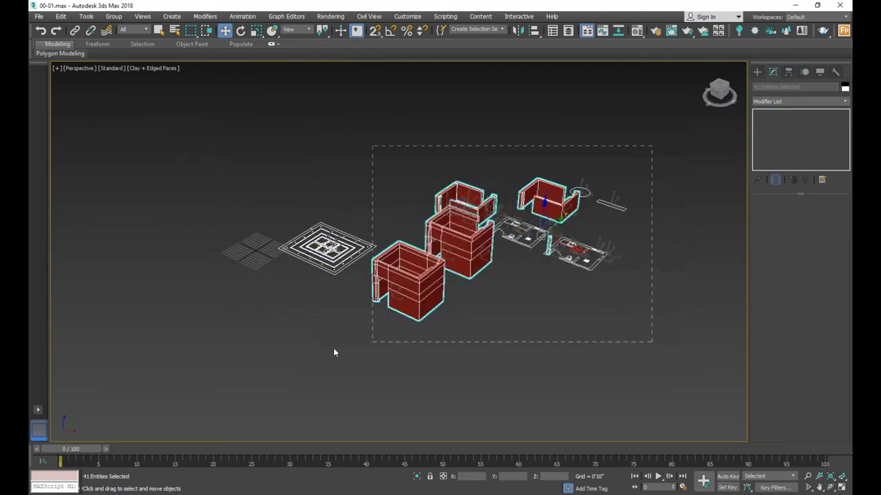
click(757, 72)
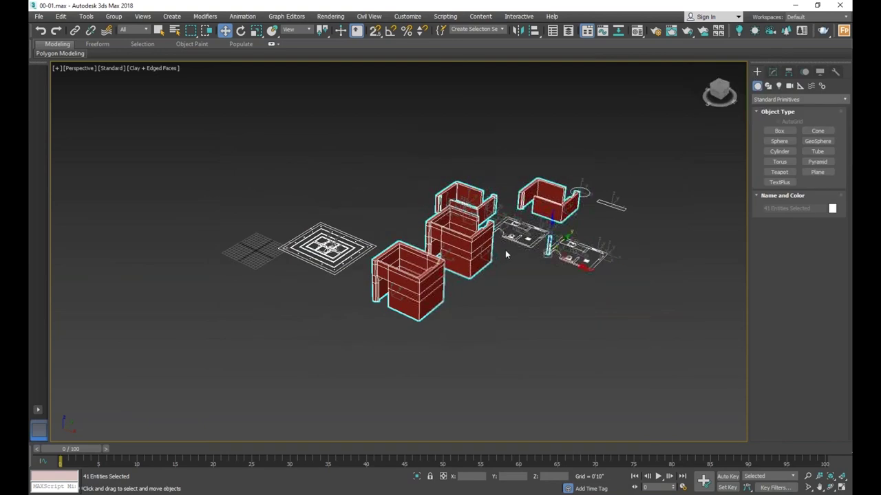
scroll(602, 260, up, 3)
scroll(602, 260, down, 3)
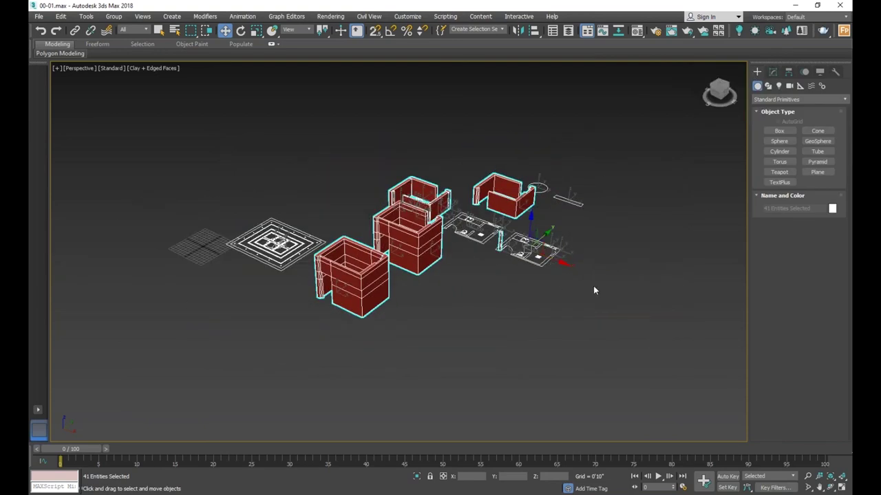
- Switch to the Top wireframe view and activate the Line spline tool, cancelling a trial point
key(t)
scroll(488, 247, down, 3)
scroll(470, 320, up, 3)
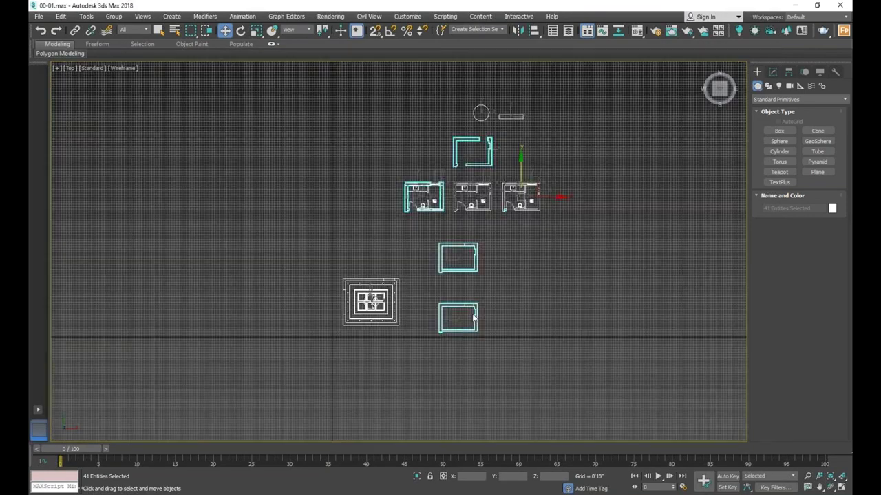
click(768, 85)
click(780, 138)
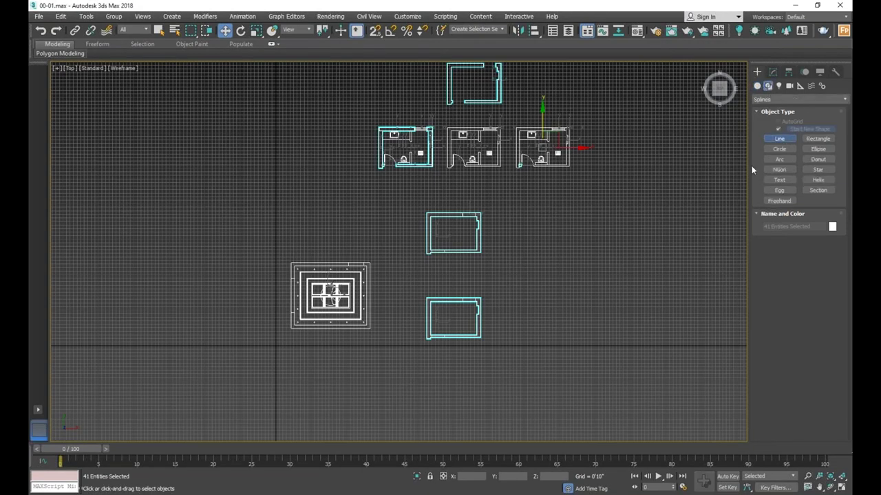
scroll(626, 279, up, 3)
click(591, 352)
click(591, 353)
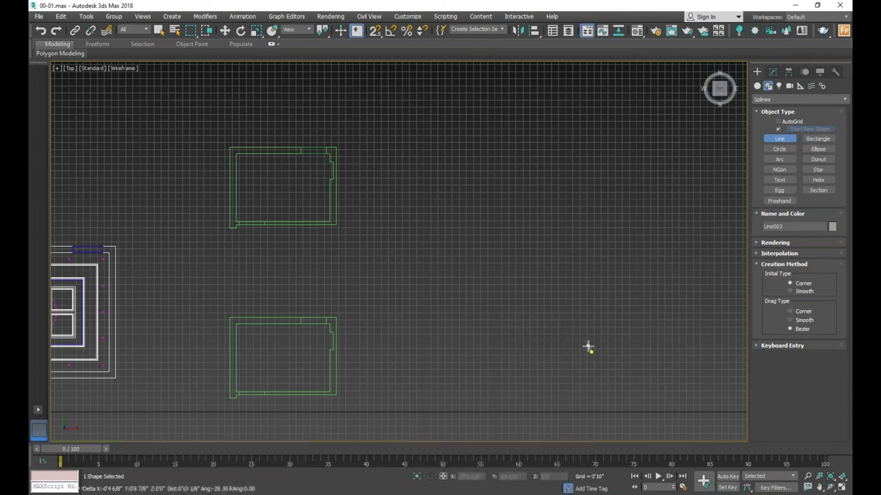
scroll(593, 337, up, 3)
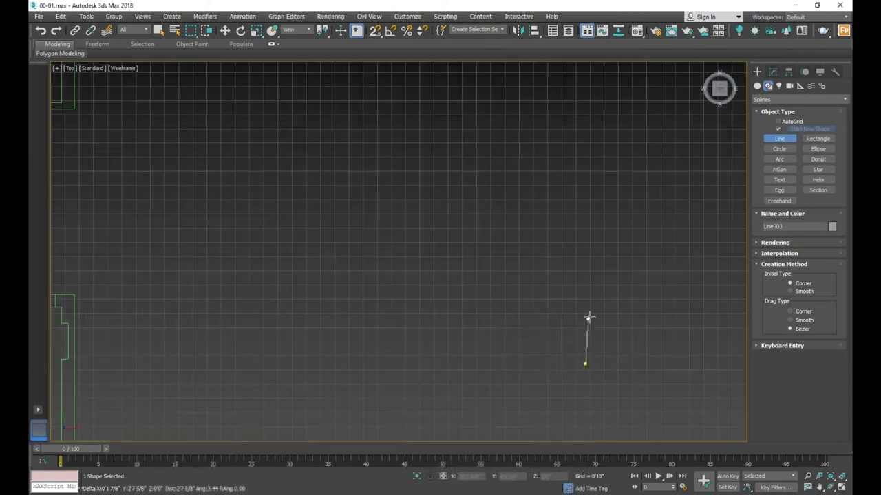
right_click(589, 318)
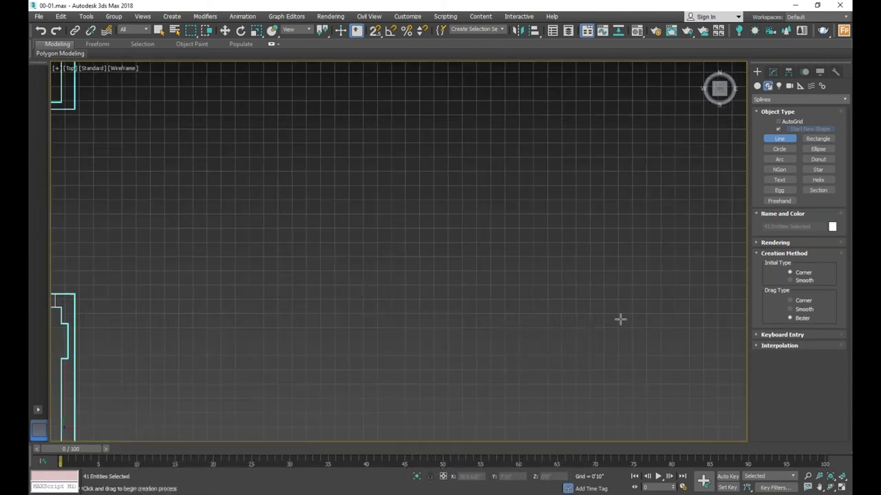
scroll(586, 286, down, 3)
scroll(578, 330, down, 2)
scroll(572, 369, up, 3)
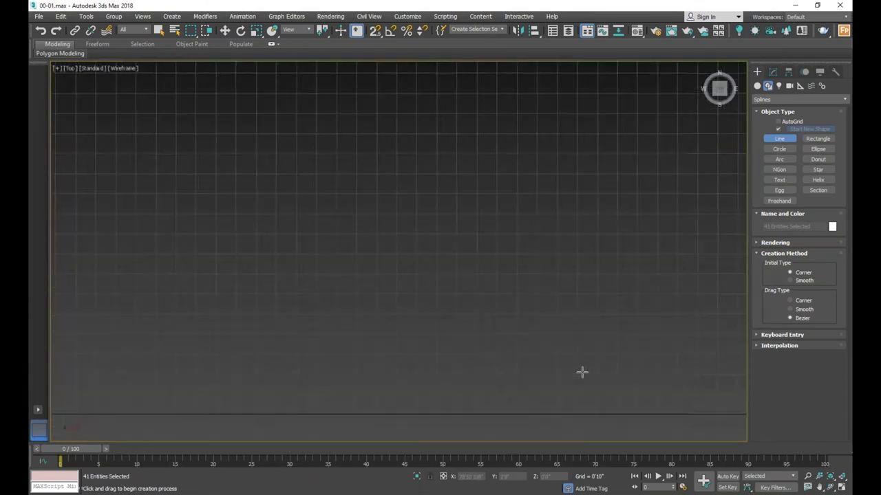
- Set snapping to Grid Points and Grid Lines and turn on 2D snaps
right_click(376, 31)
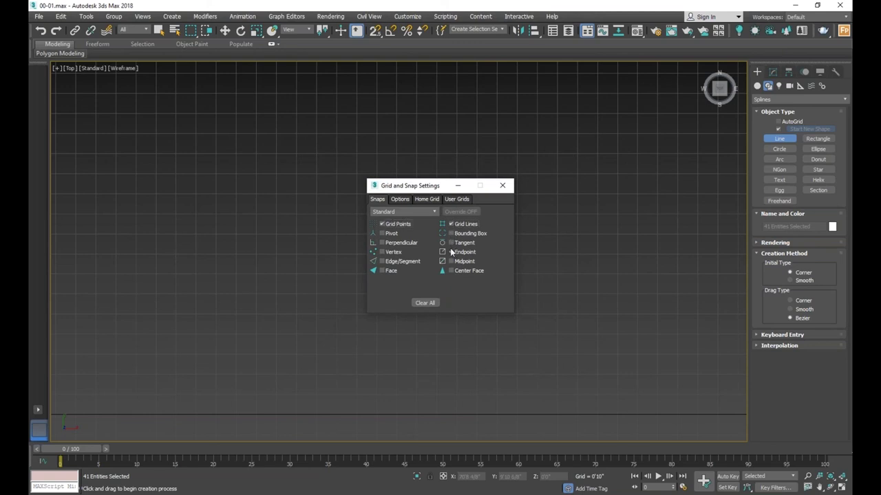
click(503, 185)
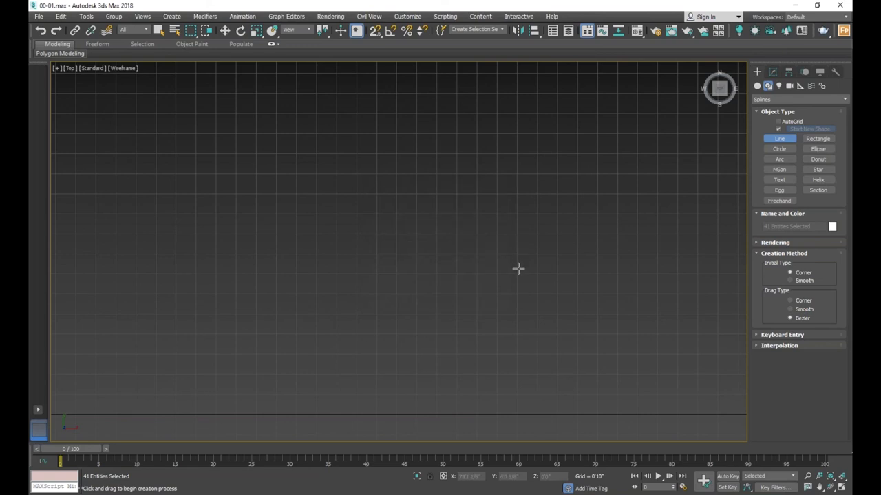
key(s)
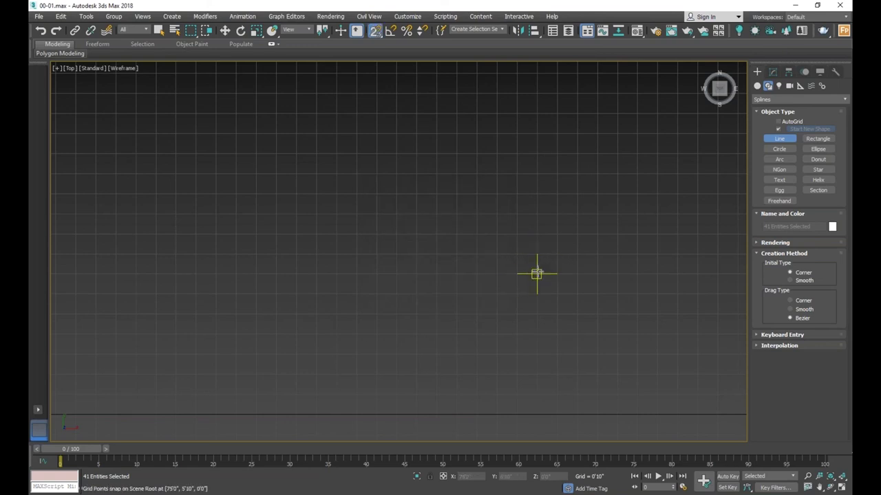
- Draw the narrow upright bar and the base's right side of the new outline
click(557, 273)
click(556, 234)
click(576, 234)
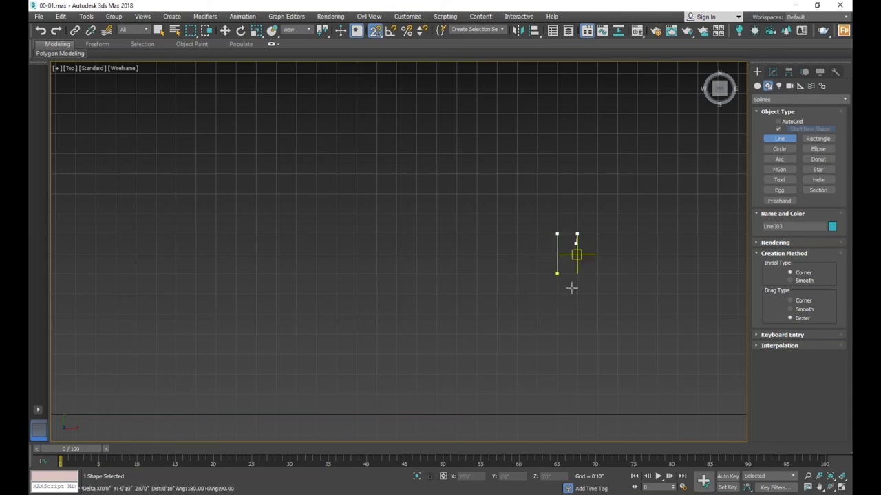
click(576, 354)
click(596, 354)
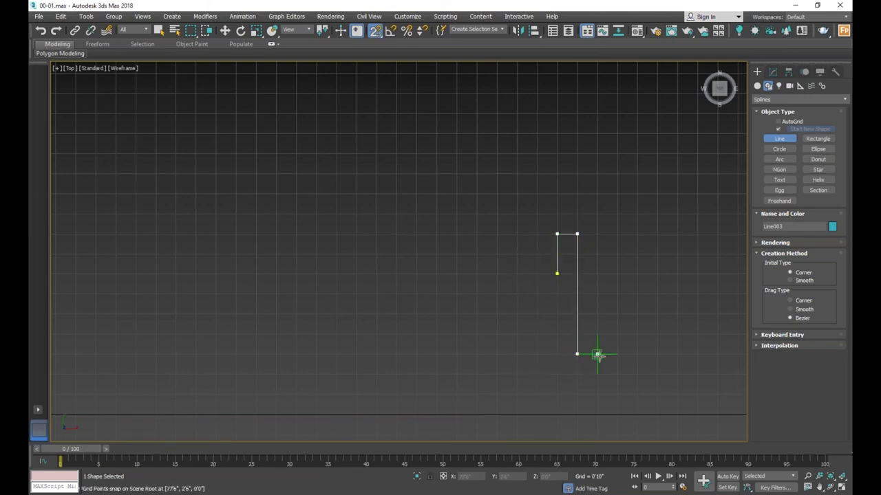
click(597, 396)
scroll(609, 372, down, 1)
scroll(610, 372, down, 2)
scroll(615, 354, down, 1)
scroll(615, 358, up, 4)
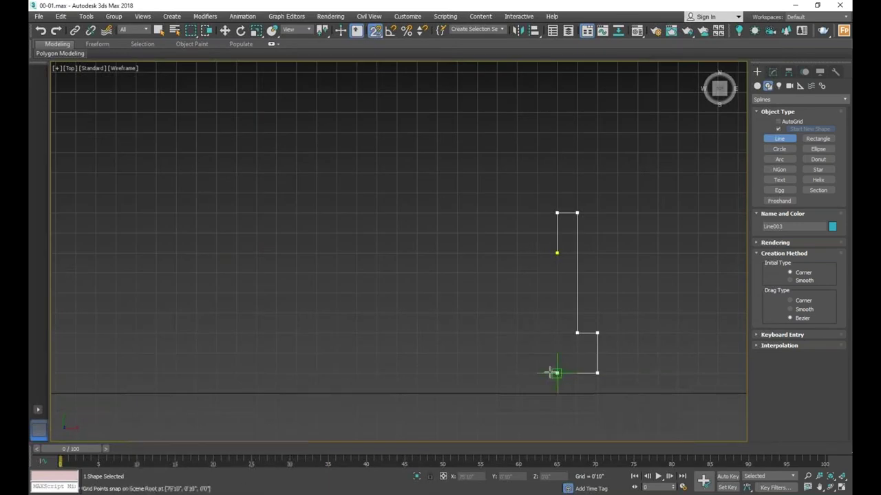
- Finish the base's left side and close the outline into the spline Line003
click(517, 373)
click(517, 333)
click(556, 333)
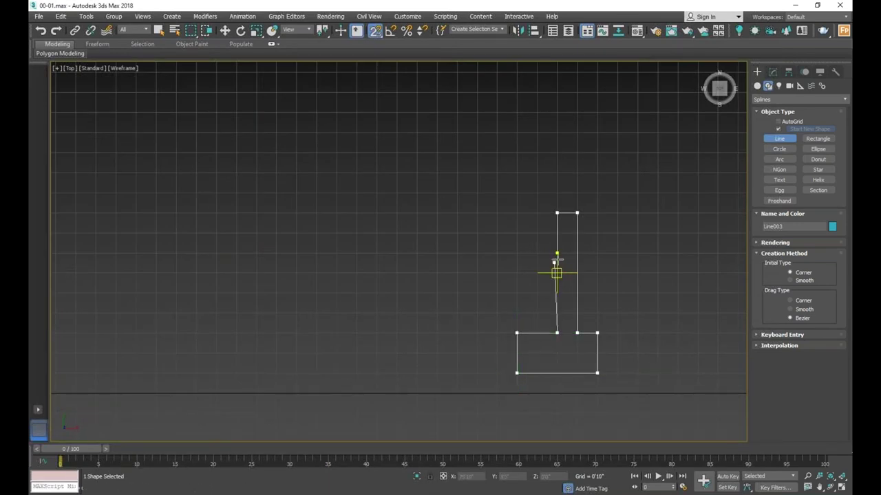
click(557, 252)
click(427, 284)
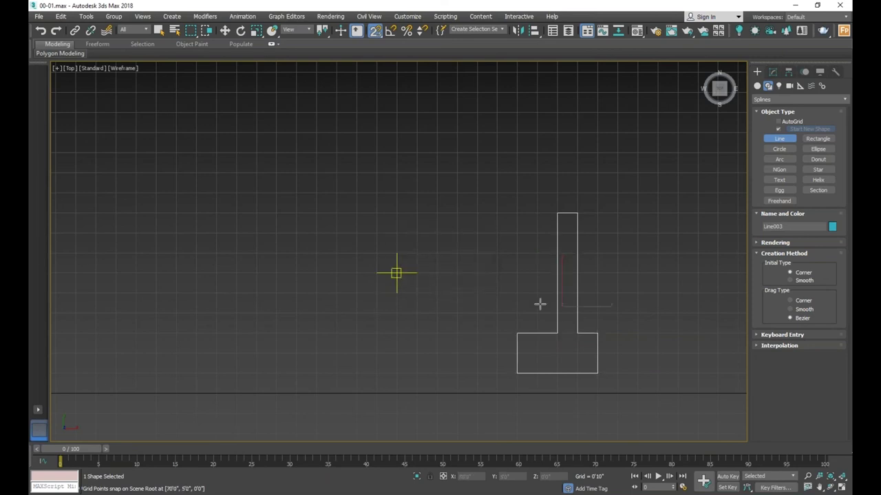
click(225, 31)
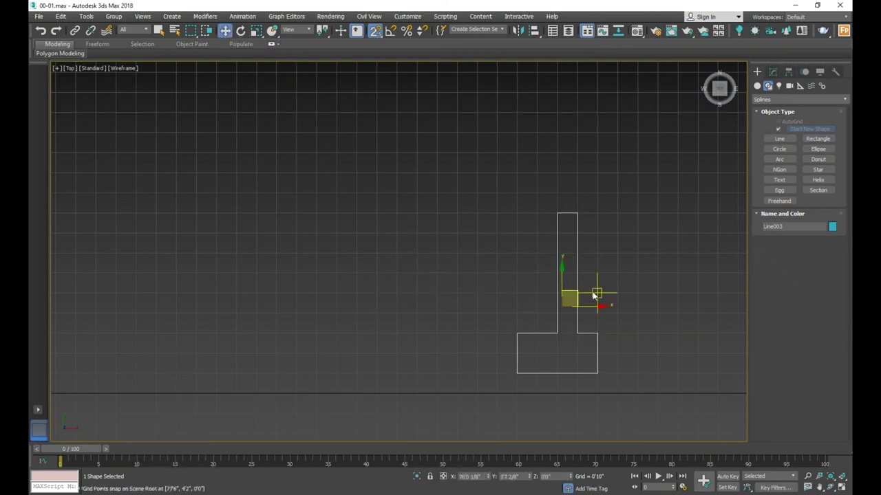
click(774, 72)
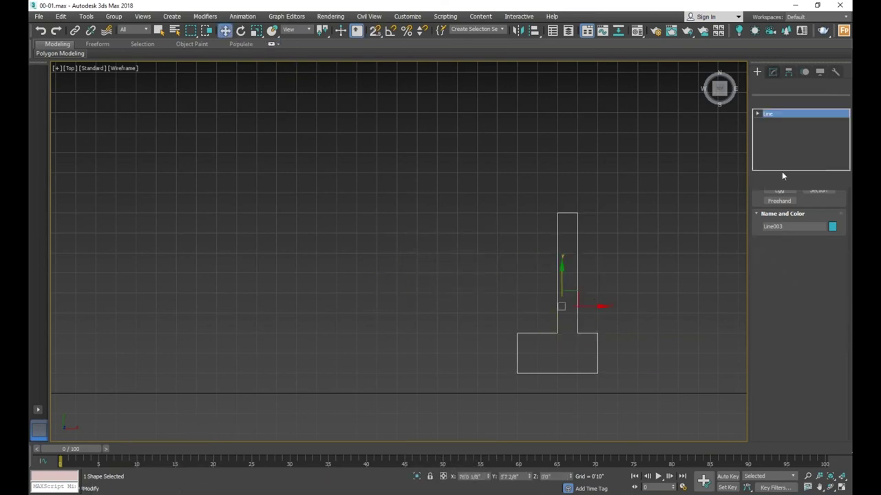
- In Vertex mode, lower the base's top edge and shift the bar's vertices right
click(786, 406)
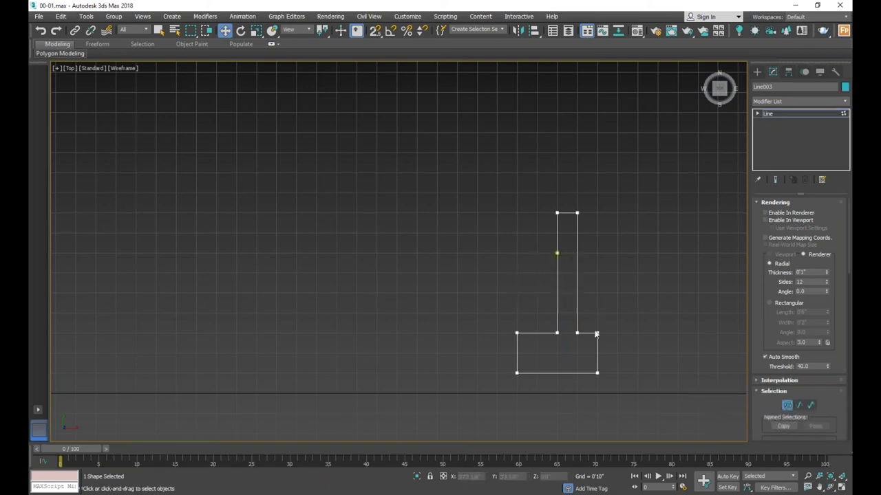
drag(509, 349, 509, 347)
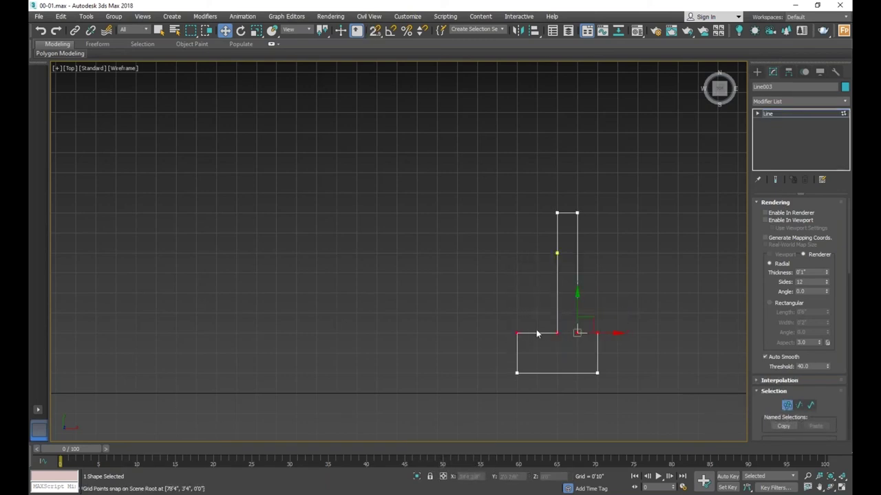
drag(581, 307, 579, 330)
drag(568, 198, 548, 356)
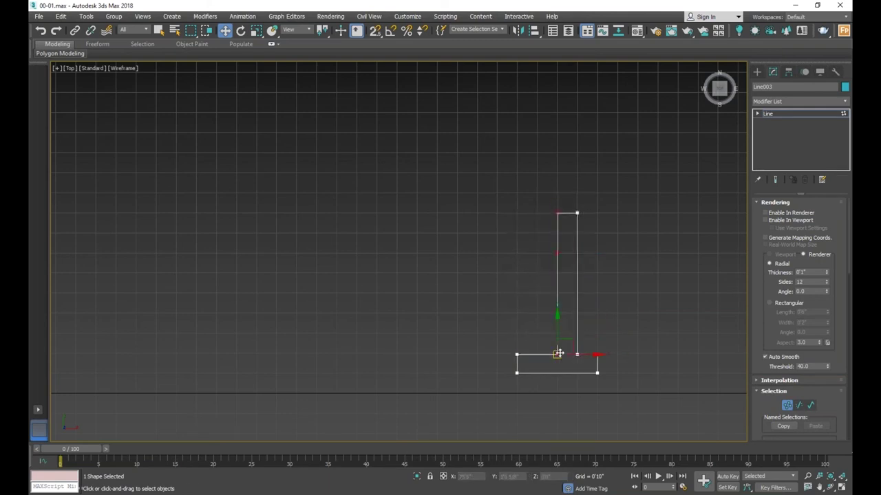
drag(578, 201, 552, 296)
drag(548, 366, 549, 366)
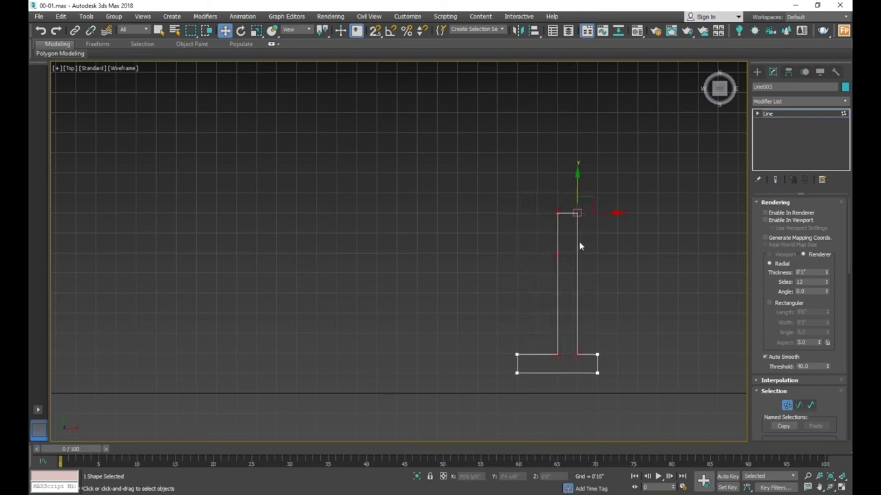
drag(572, 295, 542, 363)
drag(610, 213, 619, 212)
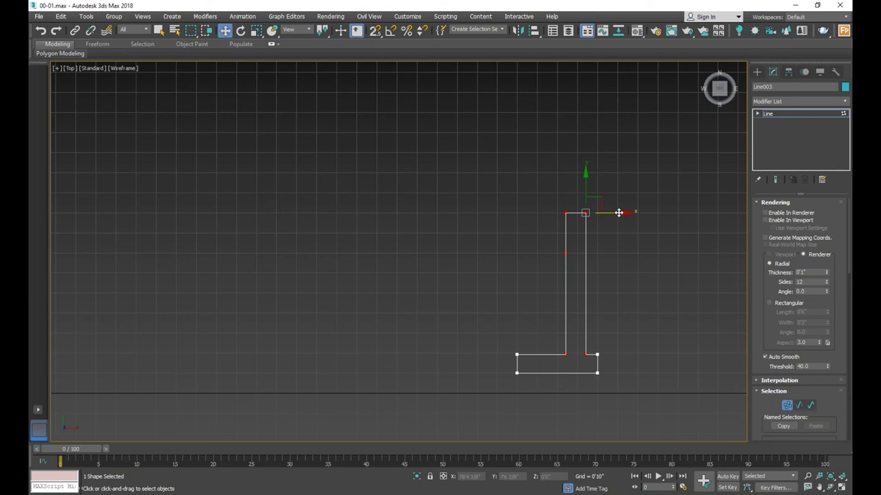
drag(619, 212, 623, 213)
- Raise the base's bottom vertices to make it a thin, flat strip
click(590, 354)
scroll(594, 360, up, 4)
scroll(619, 344, up, 2)
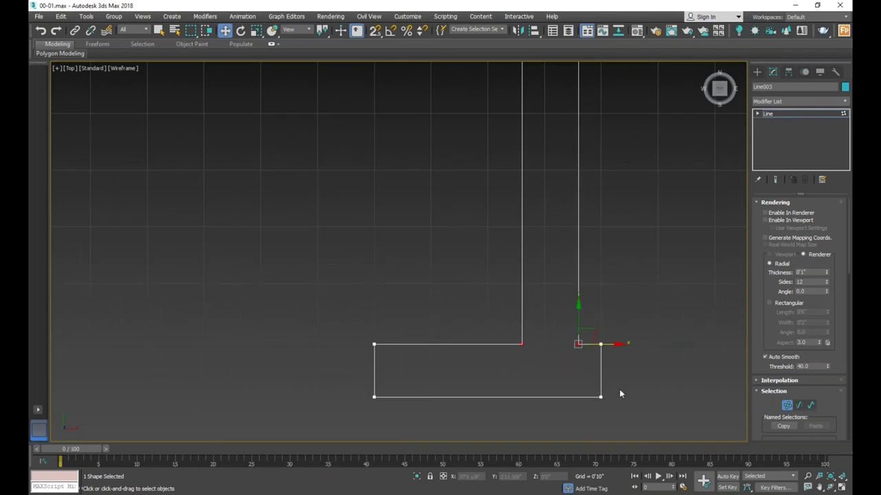
scroll(626, 382, down, 2)
drag(436, 402, 528, 377)
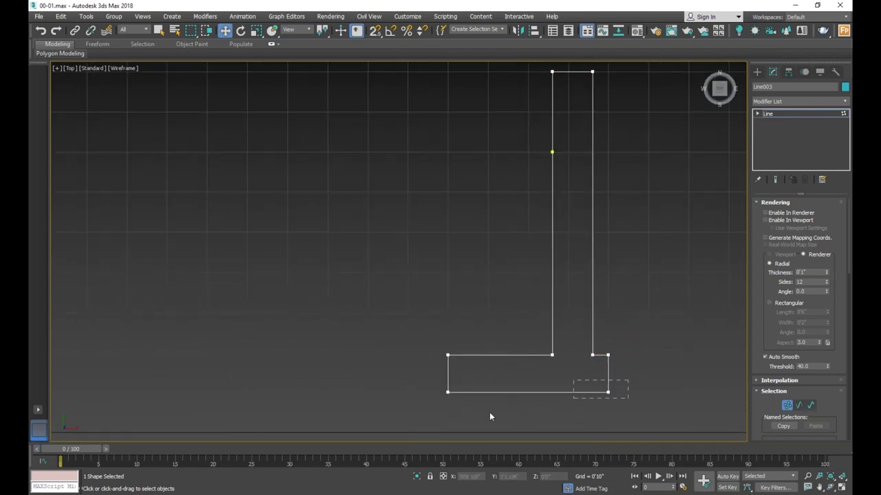
drag(422, 422, 422, 418)
drag(607, 367, 607, 342)
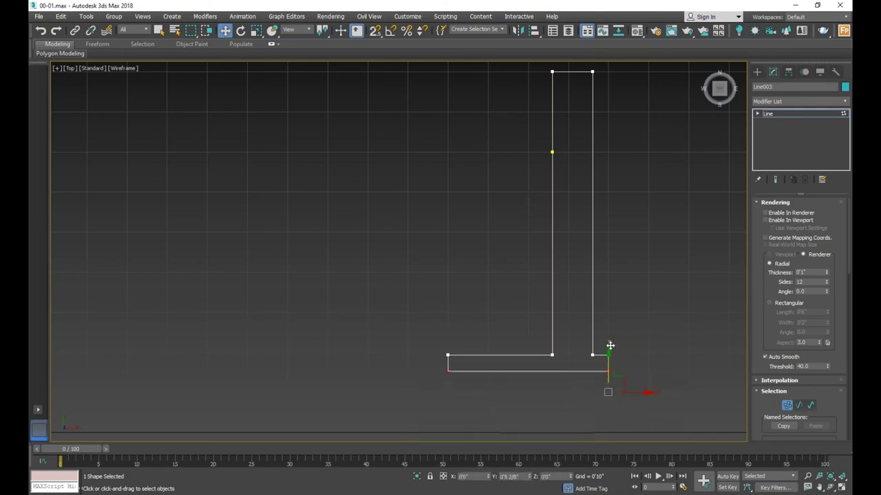
scroll(580, 380, down, 5)
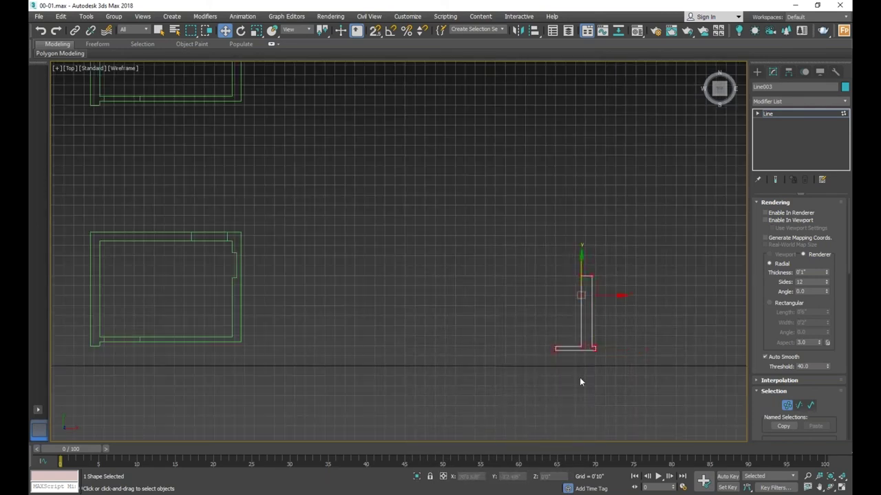
- Apply a Lathe modifier to Line003, removing an accidentally added Lattice
click(792, 101)
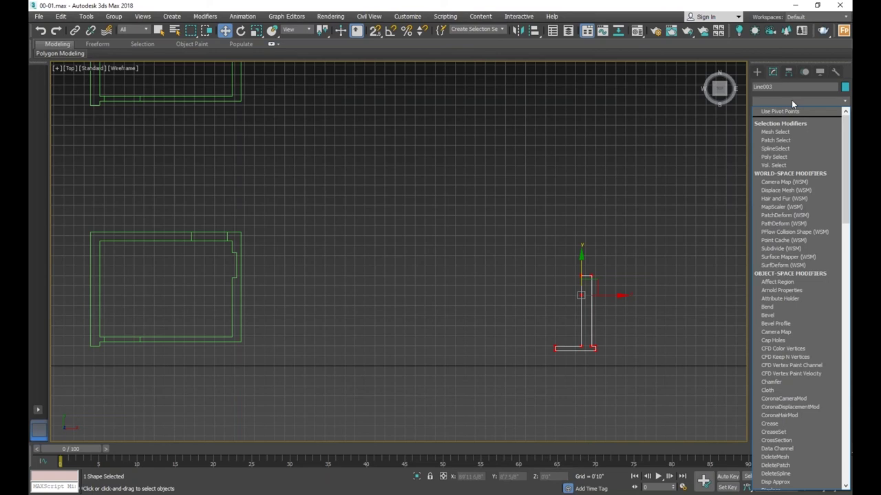
key(l)
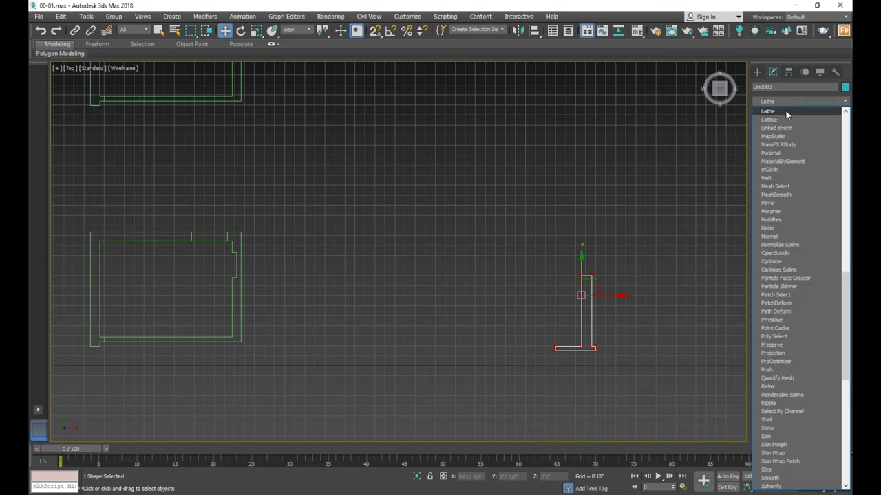
click(784, 119)
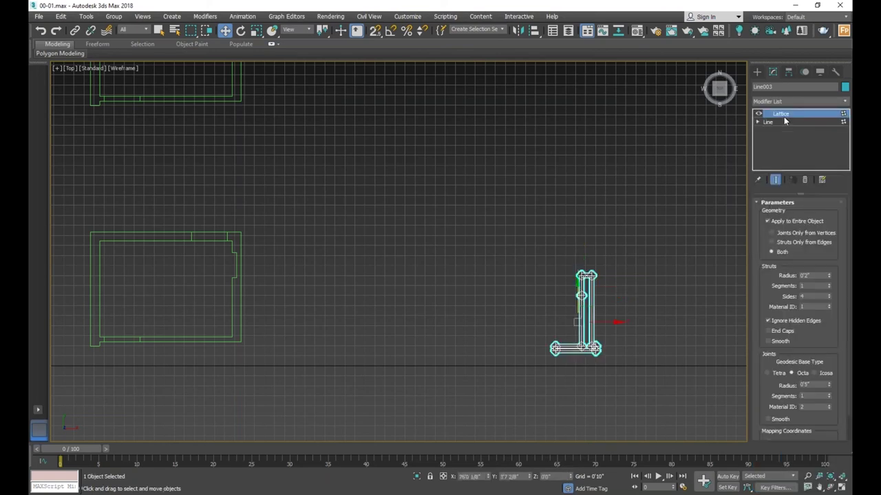
click(804, 179)
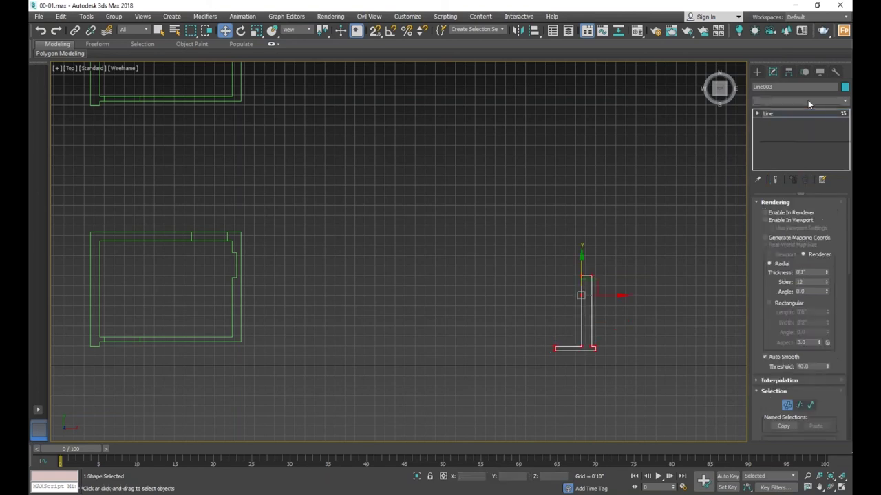
click(807, 100)
click(804, 112)
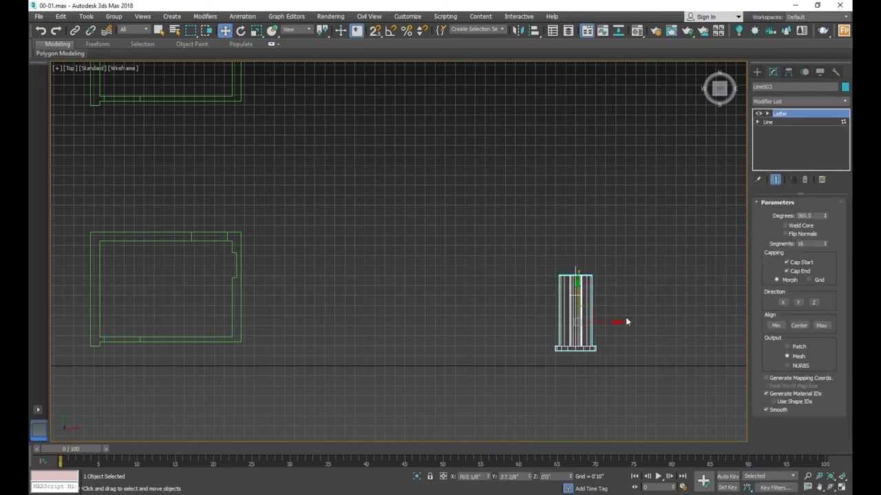
- Move the Lathe axis left to widen the drum and switch to shaded display
click(767, 114)
click(781, 122)
drag(614, 313, 596, 313)
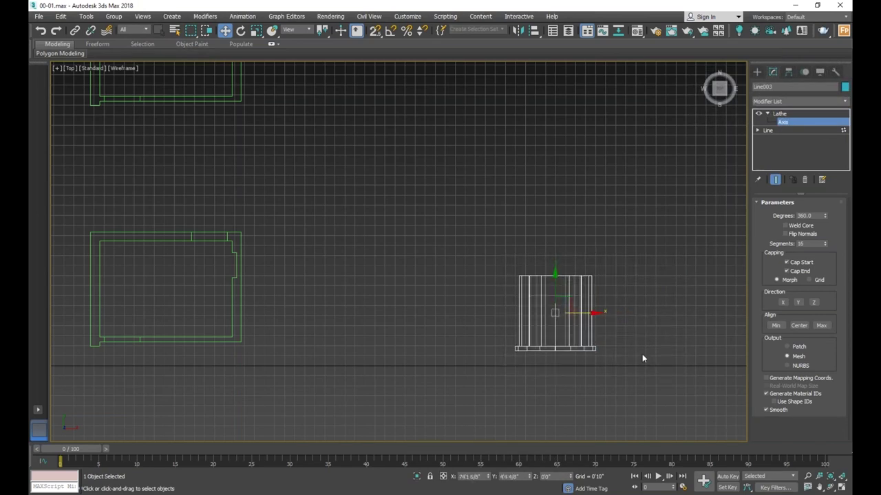
click(792, 122)
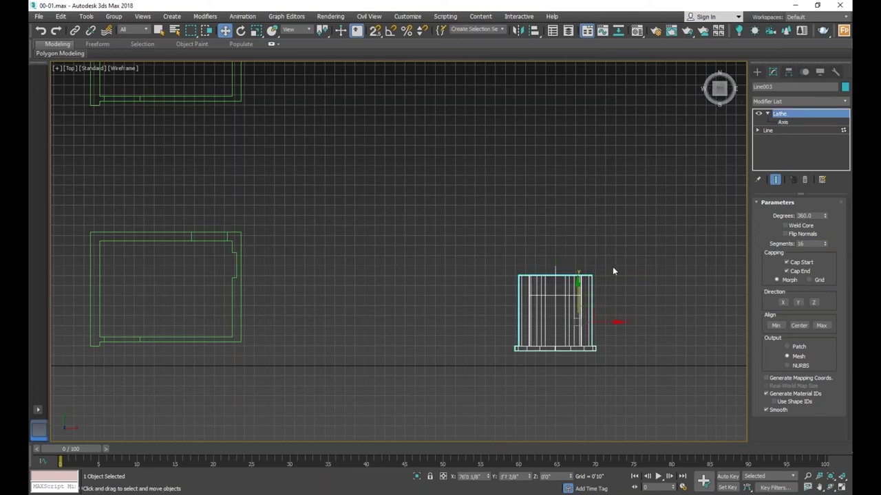
key(F3)
click(831, 486)
mouse_move(586, 342)
mouse_down()
mouse_move(581, 354)
mouse_move(571, 309)
mouse_up()
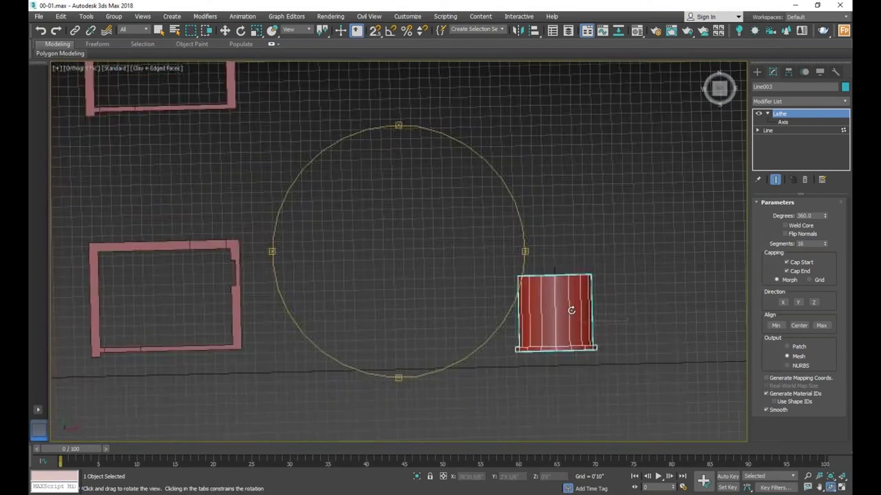
mouse_move(436, 271)
mouse_down()
mouse_move(411, 311)
mouse_move(460, 289)
mouse_move(507, 208)
mouse_move(518, 255)
mouse_move(481, 182)
mouse_up()
mouse_move(635, 305)
mouse_down()
mouse_move(596, 238)
mouse_move(463, 255)
mouse_move(460, 291)
mouse_move(377, 285)
mouse_move(391, 264)
mouse_move(467, 238)
mouse_move(440, 228)
mouse_up()
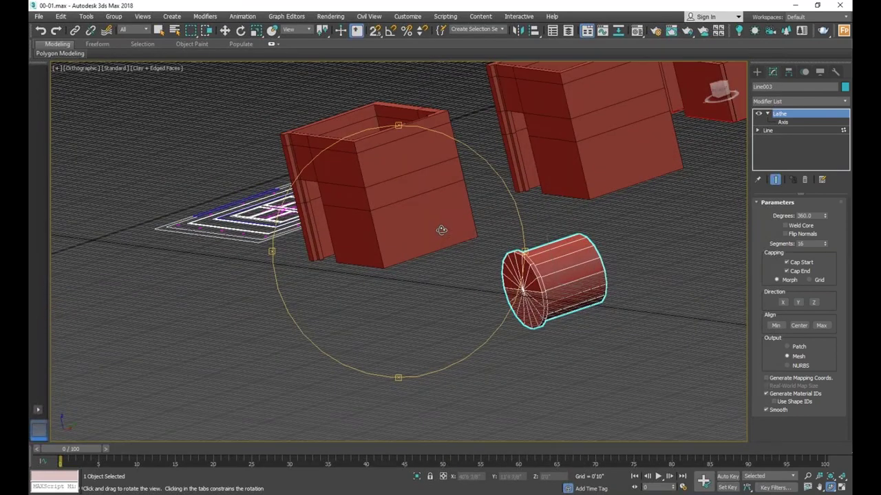
key(p)
key(z)
scroll(434, 224, down, 4)
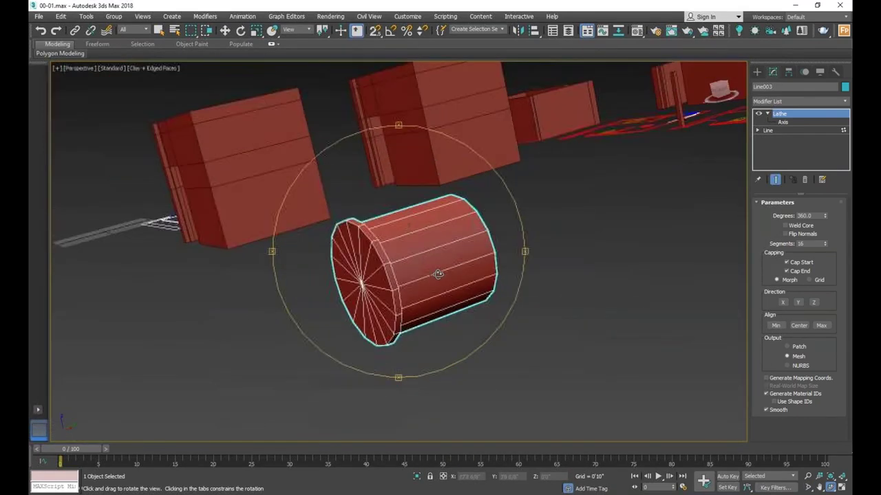
click(226, 30)
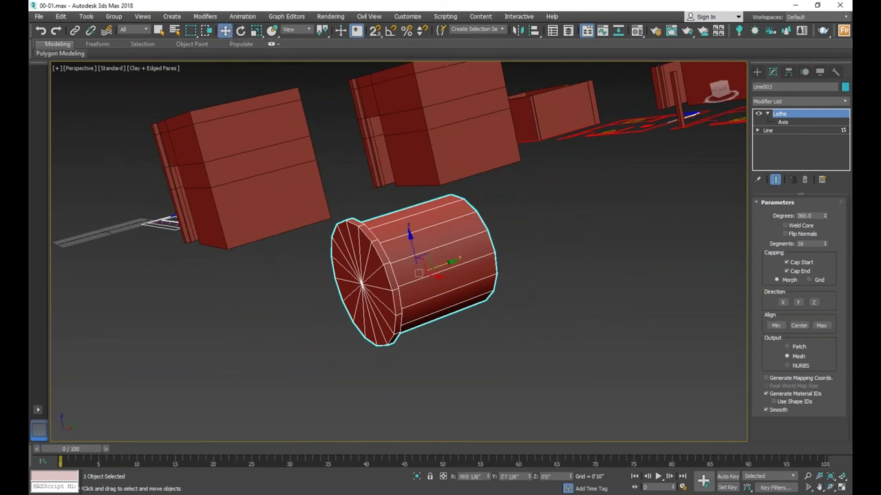
click(241, 31)
mouse_move(391, 249)
mouse_down()
mouse_move(518, 332)
mouse_move(553, 243)
mouse_up()
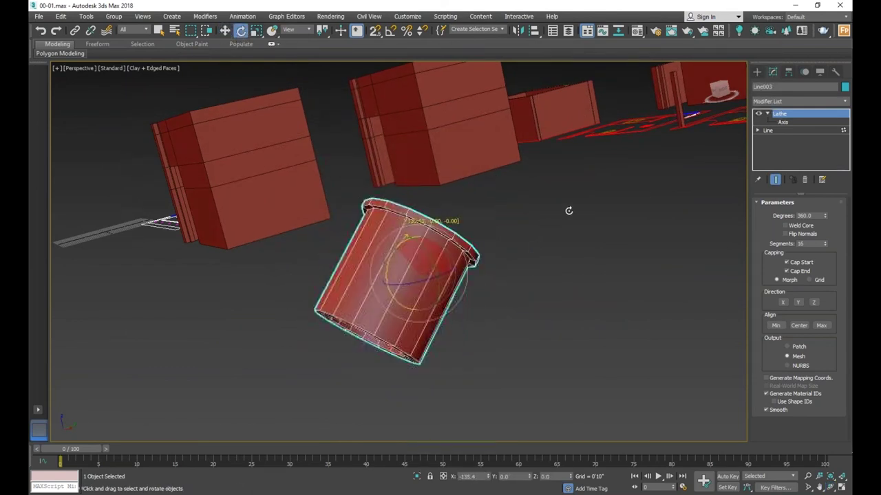
scroll(553, 243, down, 3)
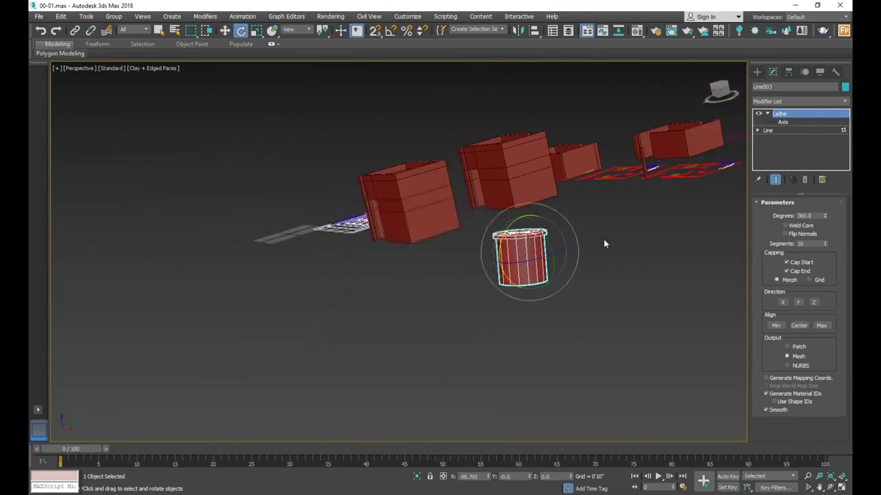
drag(502, 238, 504, 246)
click(227, 32)
click(831, 487)
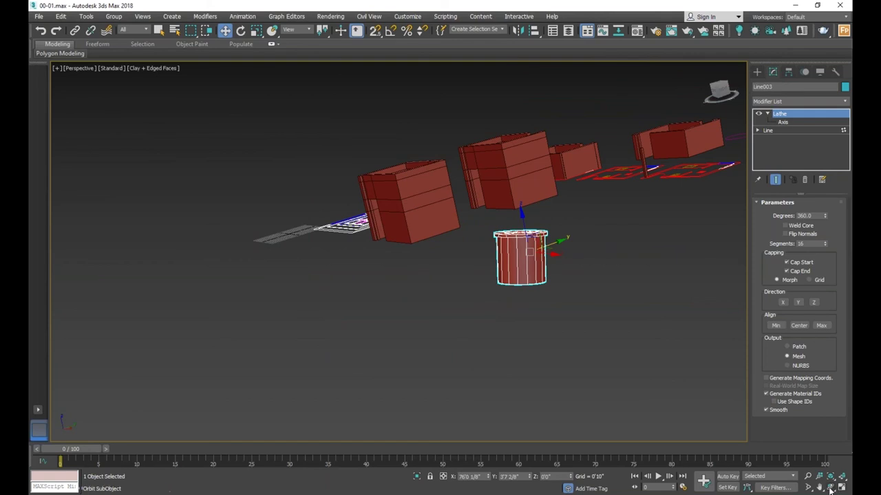
mouse_move(412, 244)
mouse_down()
mouse_move(401, 235)
mouse_move(424, 232)
mouse_move(401, 238)
mouse_up()
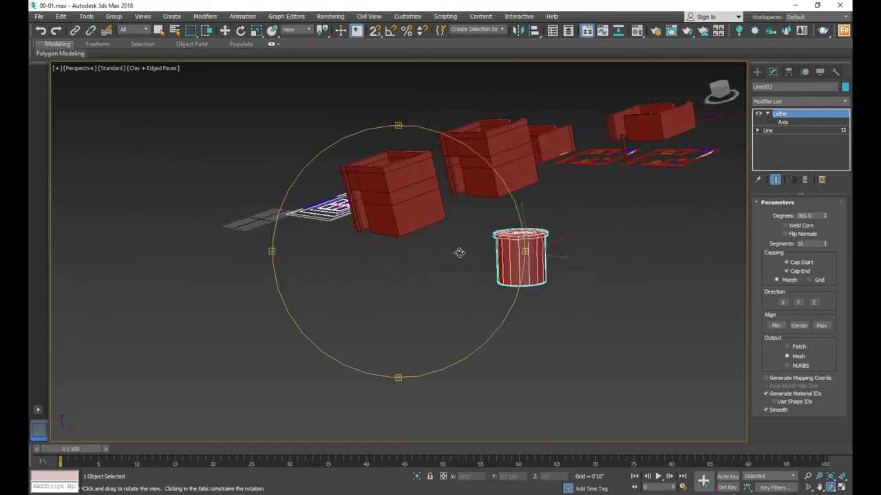
key(z)
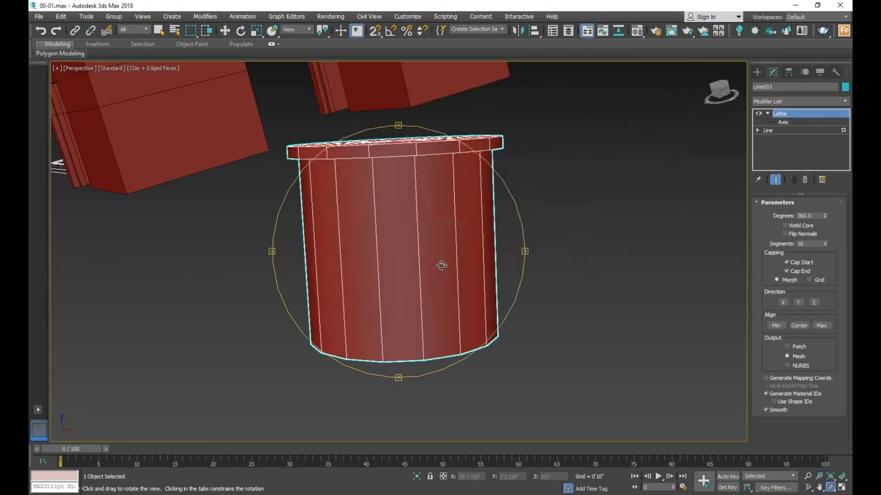
scroll(441, 266, down, 4)
key(w)
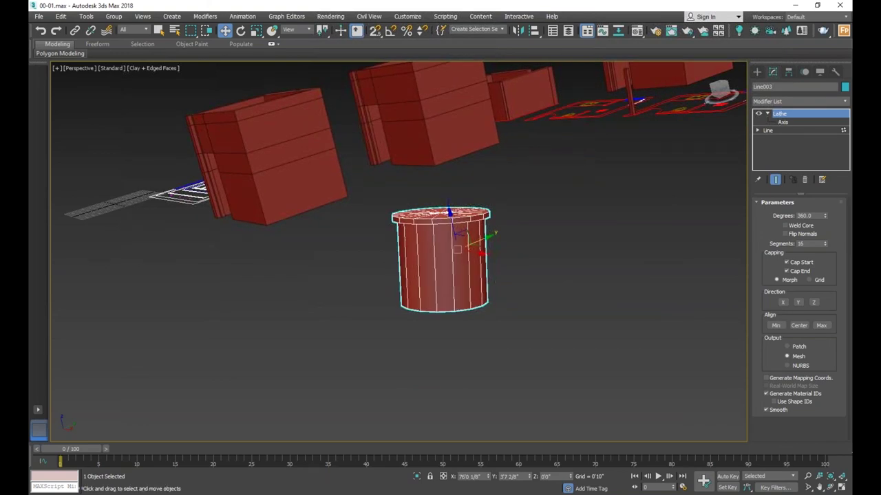
- Deselect the cylinder and select wall shell Line002, zooming in to view its Edit Poly stack
click(527, 262)
scroll(525, 272, down, 5)
scroll(513, 272, down, 2)
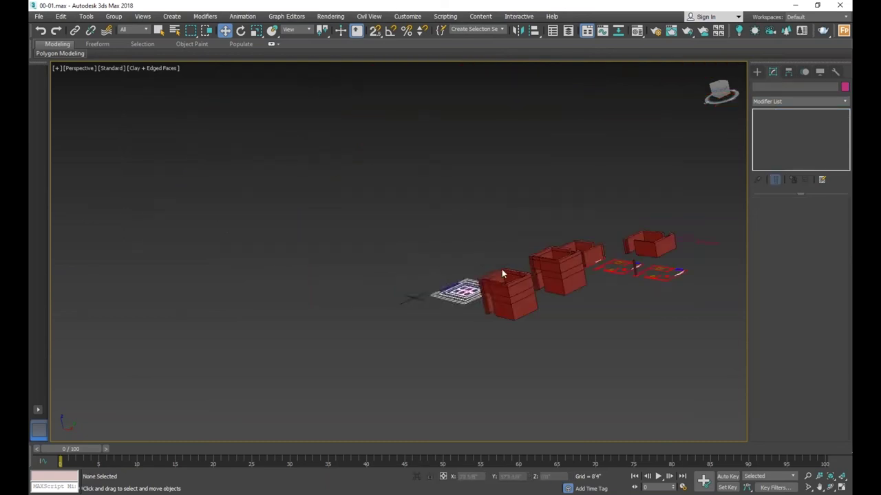
scroll(521, 289, up, 6)
click(520, 289)
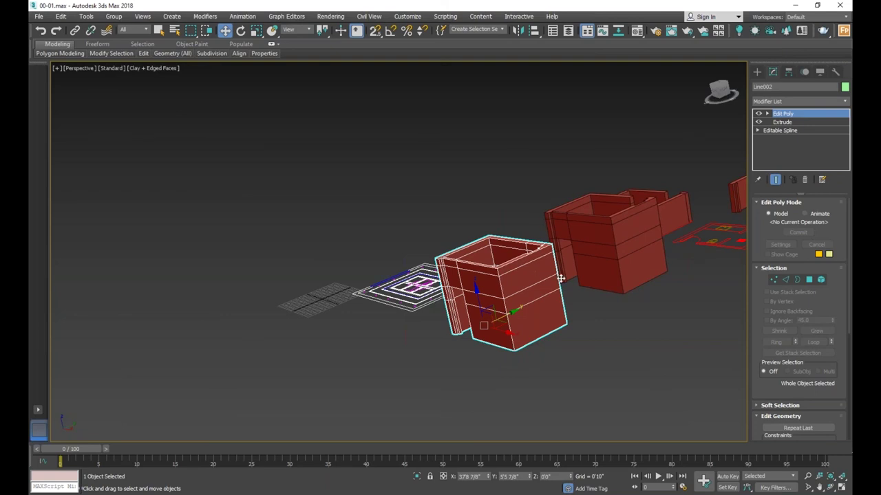
scroll(565, 277, up, 4)
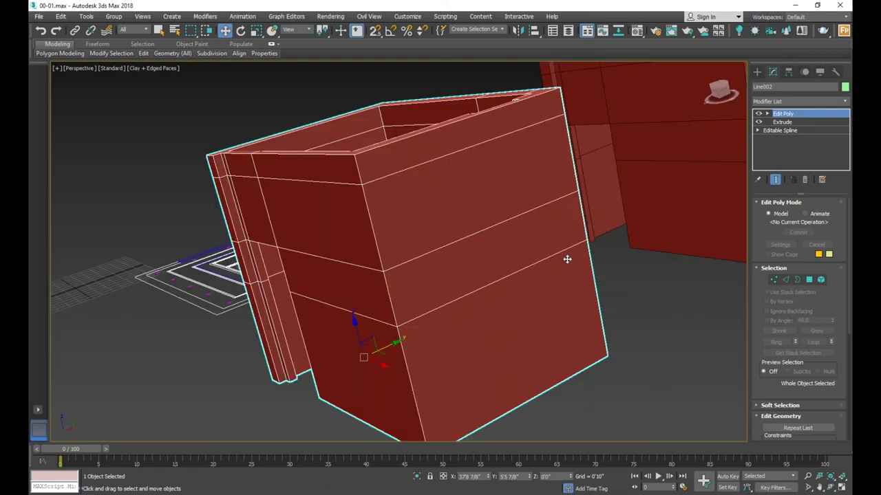
scroll(567, 259, down, 1)
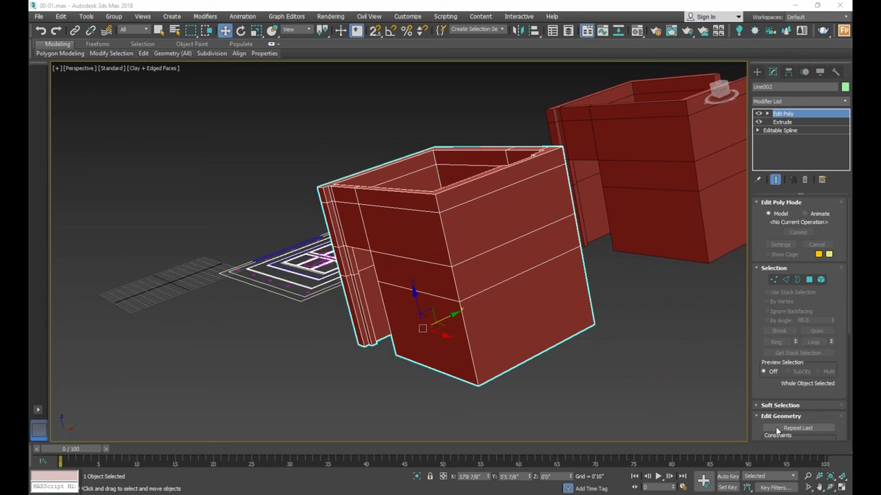
- Orbit, jump to Top view, and tilt into an orthographic angle showing the wall shells
click(831, 487)
mouse_move(337, 241)
mouse_down()
mouse_move(346, 229)
mouse_move(311, 222)
mouse_move(465, 257)
mouse_up()
scroll(465, 258, down, 5)
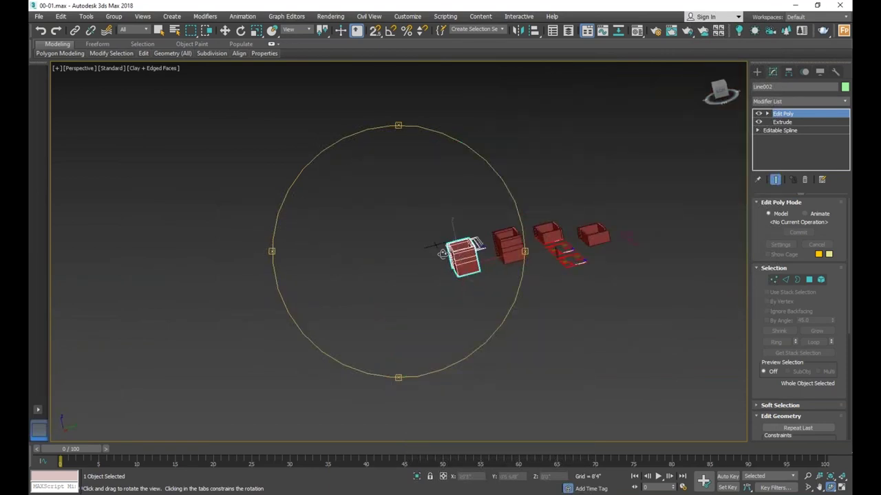
key(t)
mouse_move(443, 254)
mouse_down()
mouse_move(450, 216)
mouse_move(417, 246)
mouse_move(387, 205)
mouse_move(445, 230)
mouse_move(399, 230)
mouse_move(400, 238)
mouse_up()
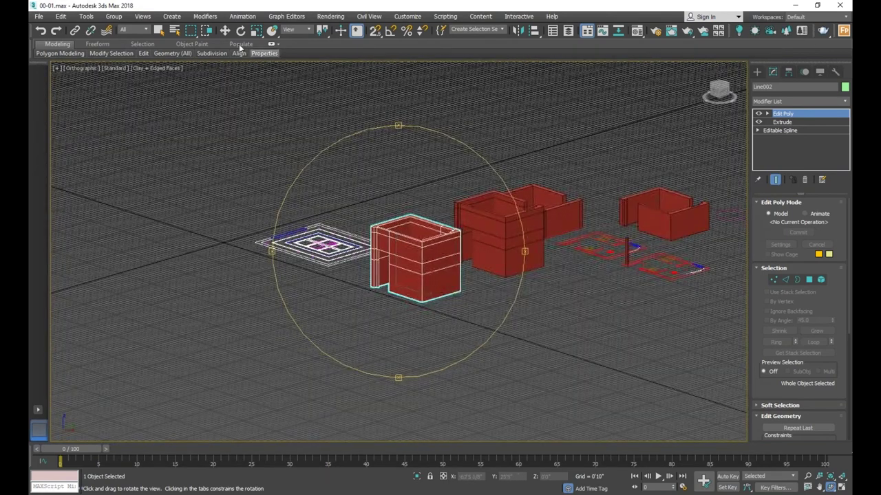
key(w)
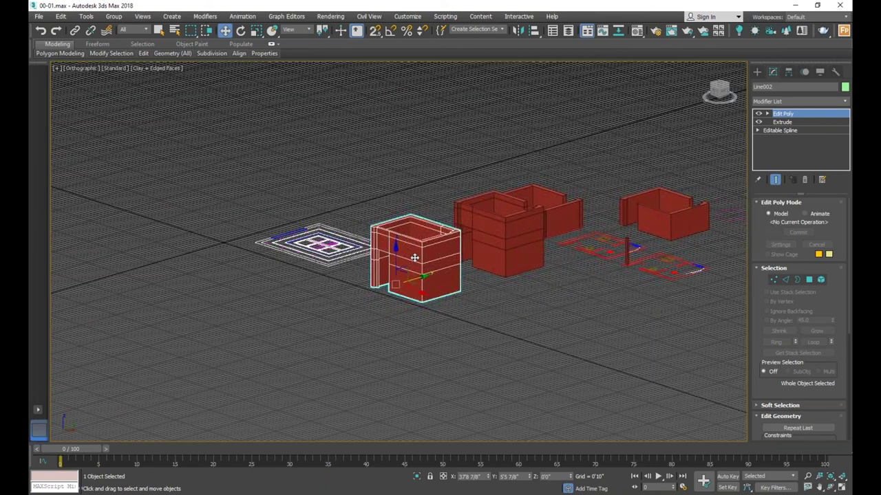
- Zoom and orbit around the selected wall shell, looking down into it, then back to a lower angle
scroll(428, 255, up, 3)
scroll(497, 245, up, 2)
scroll(498, 246, down, 1)
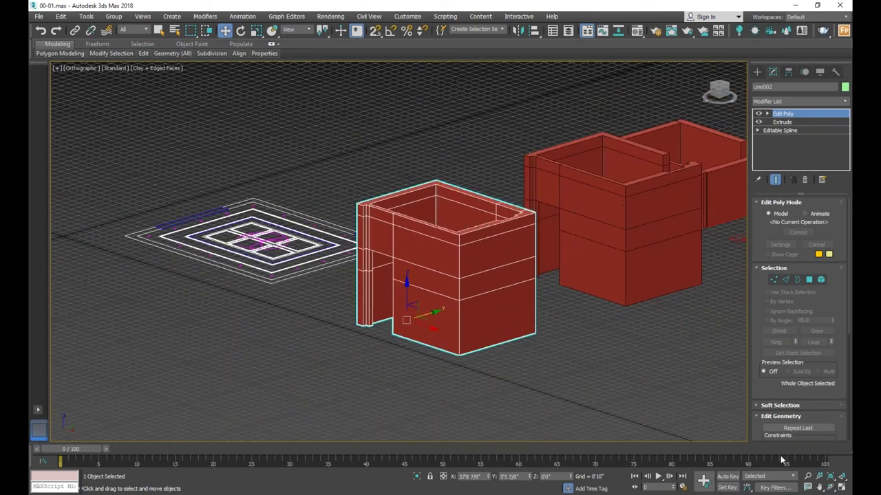
click(830, 487)
mouse_move(448, 297)
mouse_down()
mouse_move(450, 306)
mouse_move(376, 297)
mouse_up()
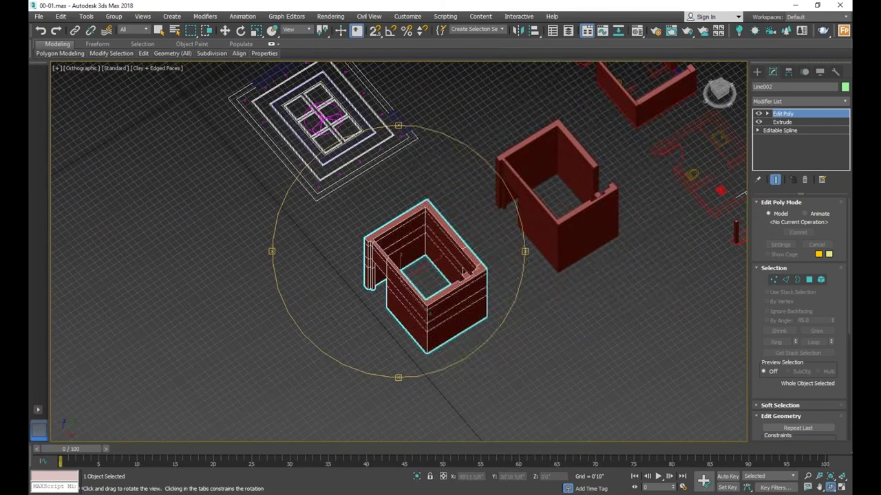
mouse_move(463, 226)
mouse_down()
mouse_move(475, 211)
mouse_move(419, 252)
mouse_up()
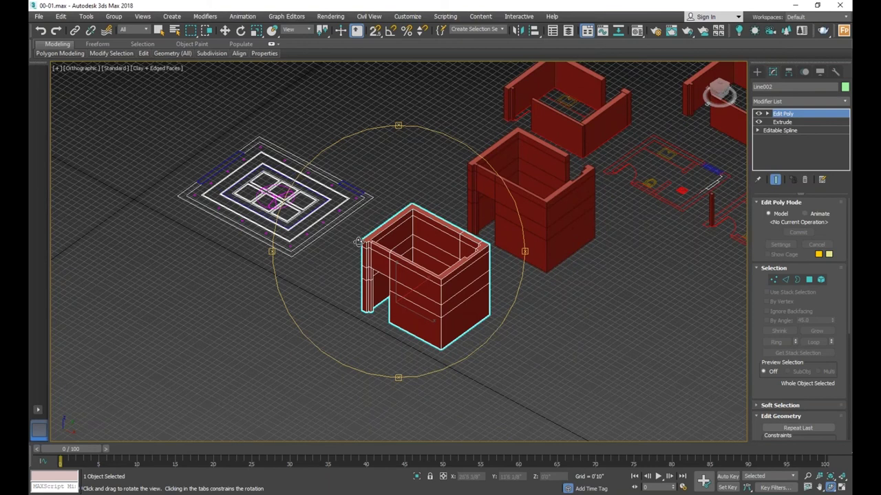
drag(358, 241, 401, 261)
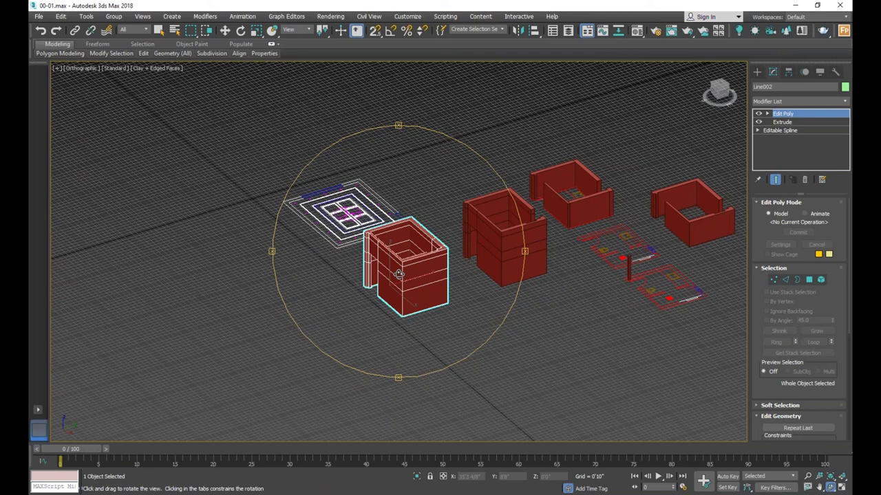
click(758, 73)
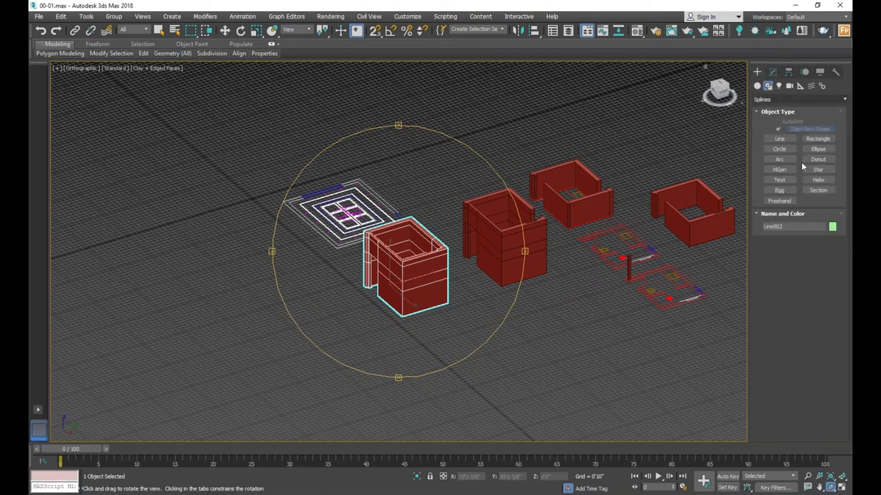
click(757, 85)
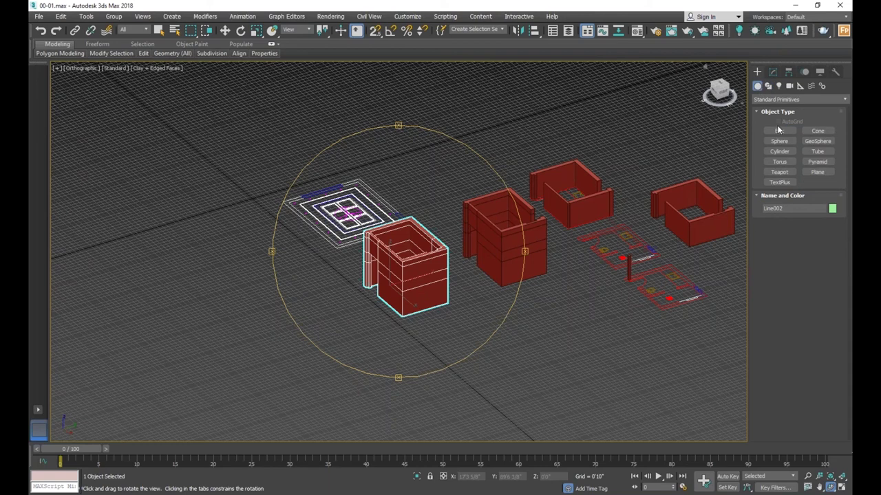
click(779, 130)
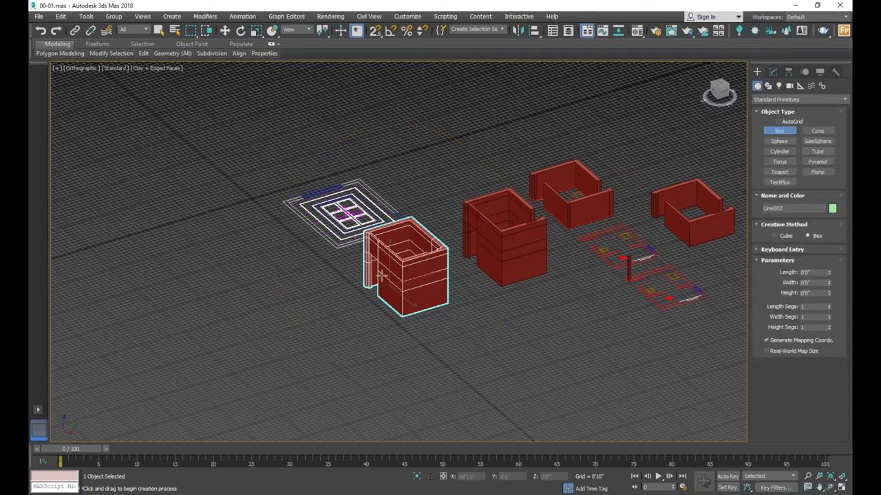
click(773, 74)
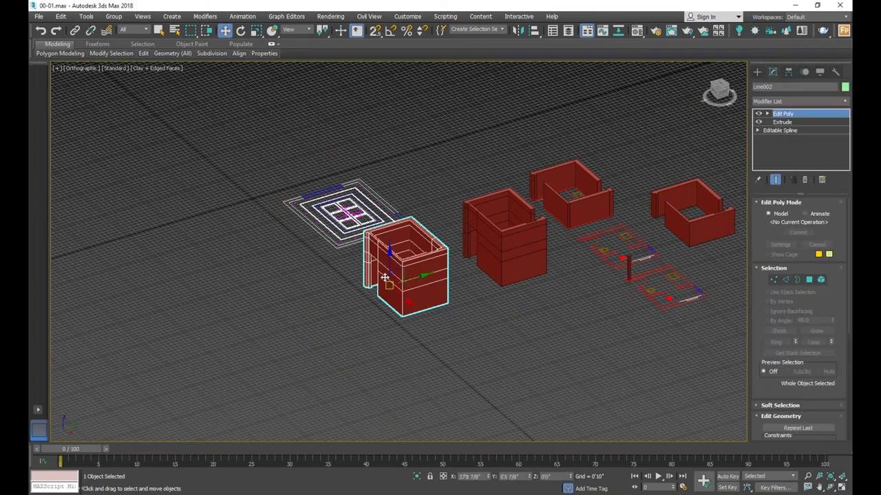
- Zoom in and select the window plan spline
scroll(377, 278, up, 2)
scroll(377, 278, up, 2)
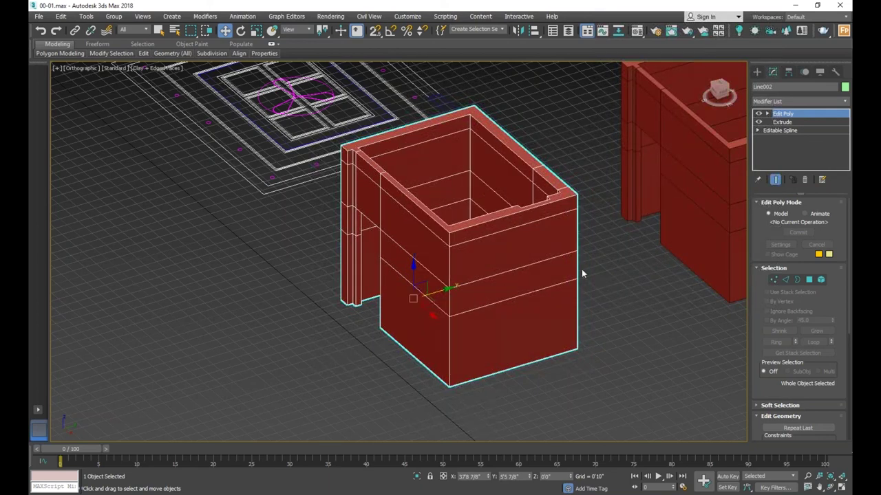
scroll(565, 262, down, 2)
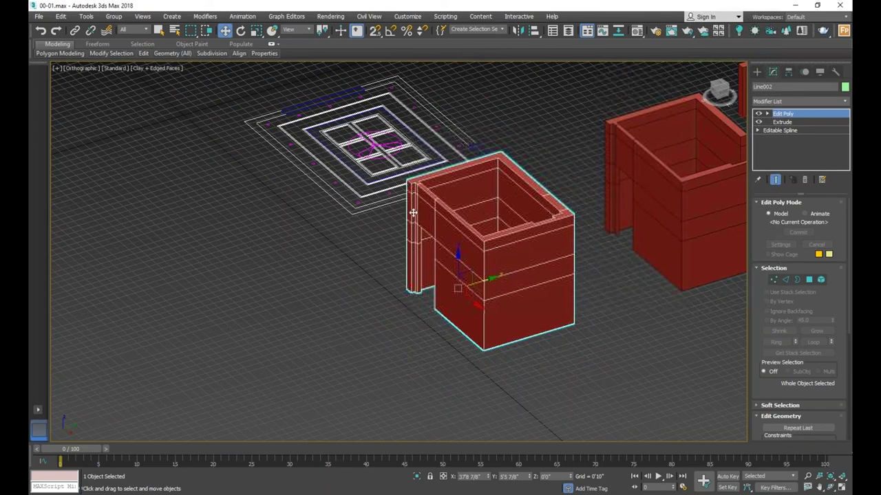
scroll(356, 174, up, 2)
scroll(356, 174, up, 2)
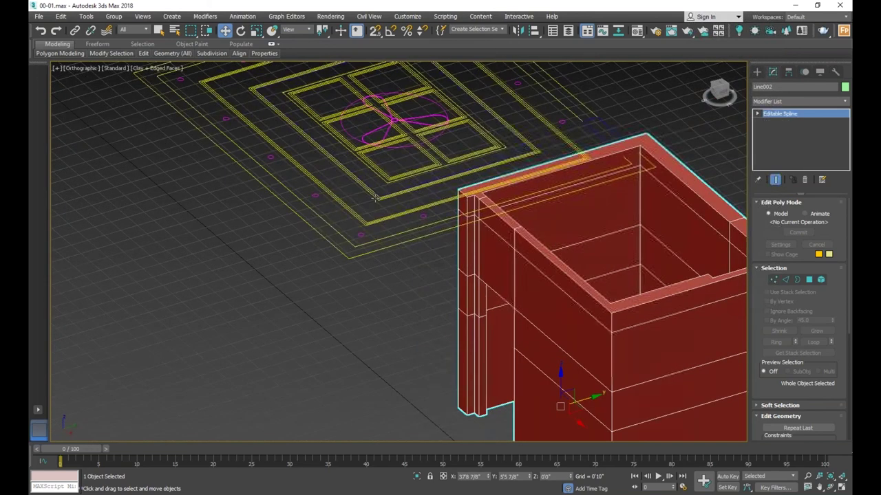
click(406, 209)
- Orbit to a near top-down view and zoom to the empty area beside the pink wall outline
scroll(278, 165, down, 2)
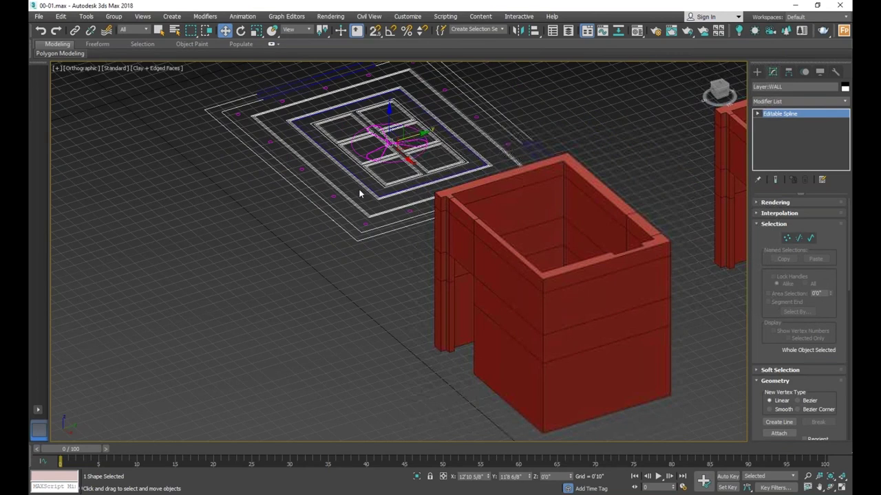
scroll(362, 196, down, 2)
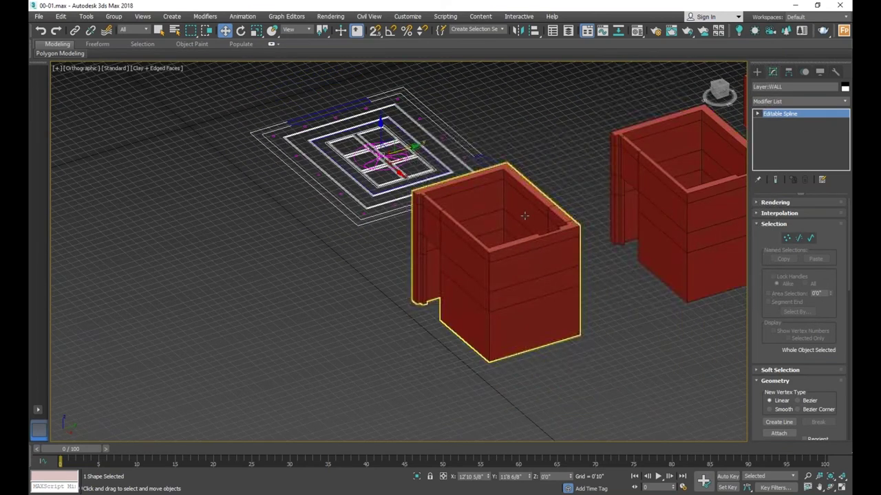
scroll(528, 215, down, 2)
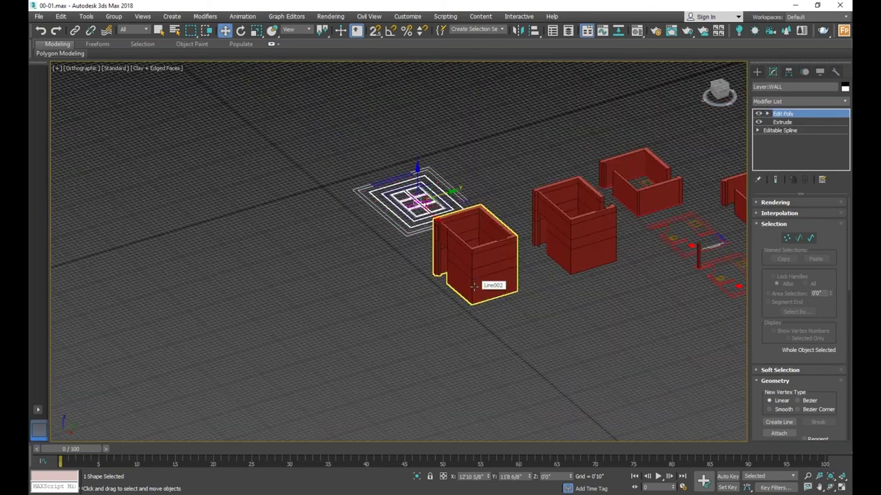
alt+middle_drag(474, 286, 459, 251)
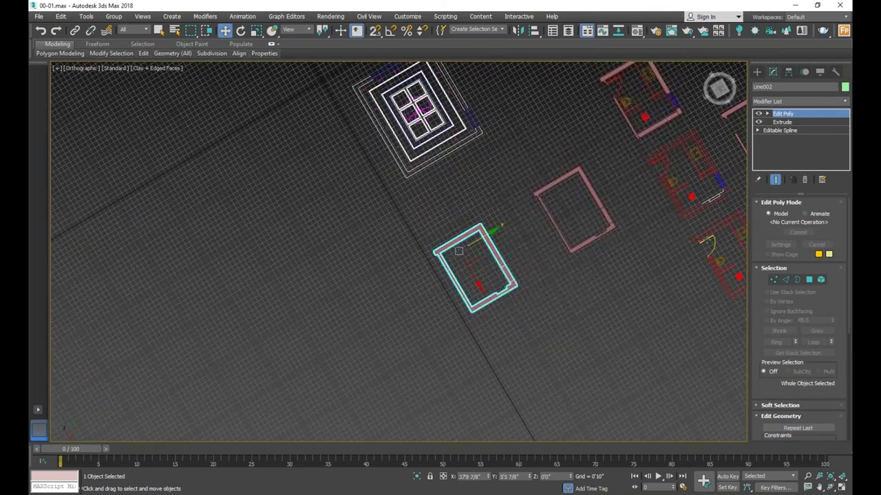
scroll(716, 234, up, 2)
scroll(716, 235, up, 3)
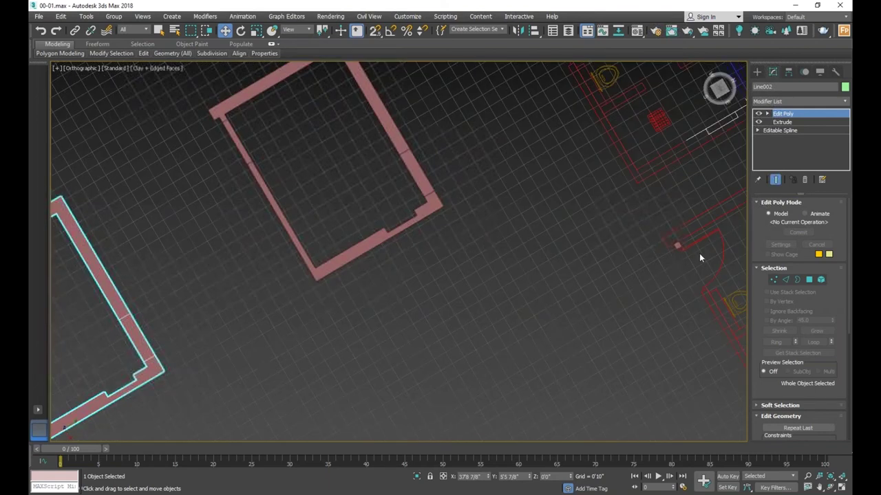
scroll(730, 228, up, 3)
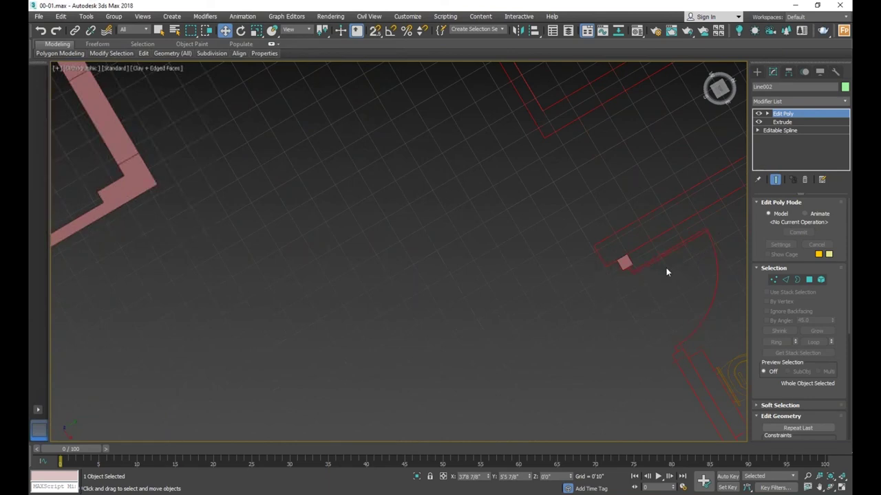
scroll(443, 256, down, 2)
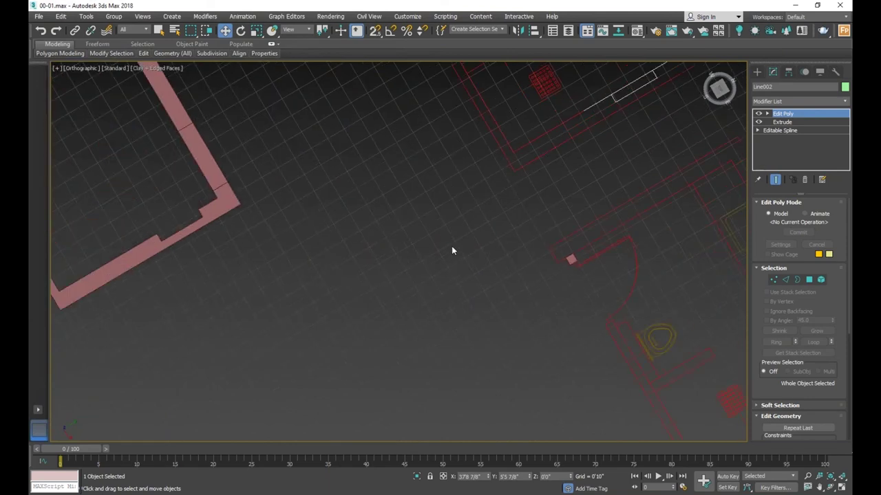
scroll(451, 245, down, 2)
- Draw a rectangle spline in the empty area beside the plan
click(757, 71)
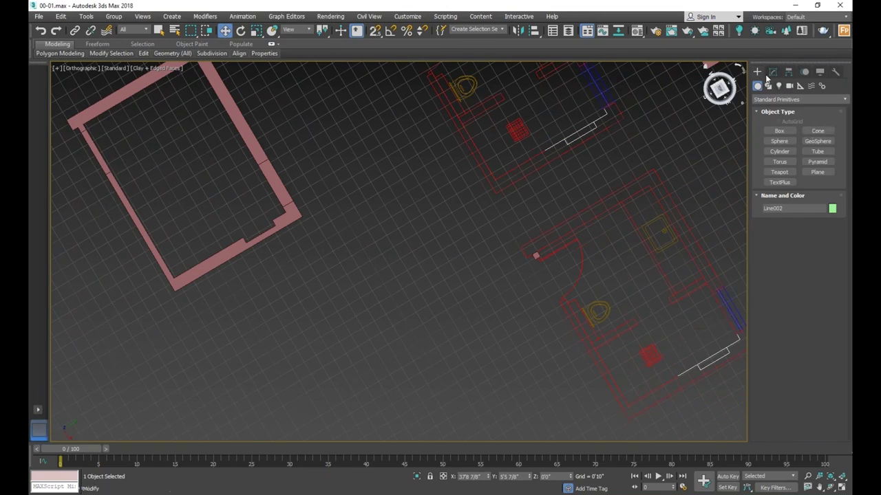
click(769, 85)
click(818, 139)
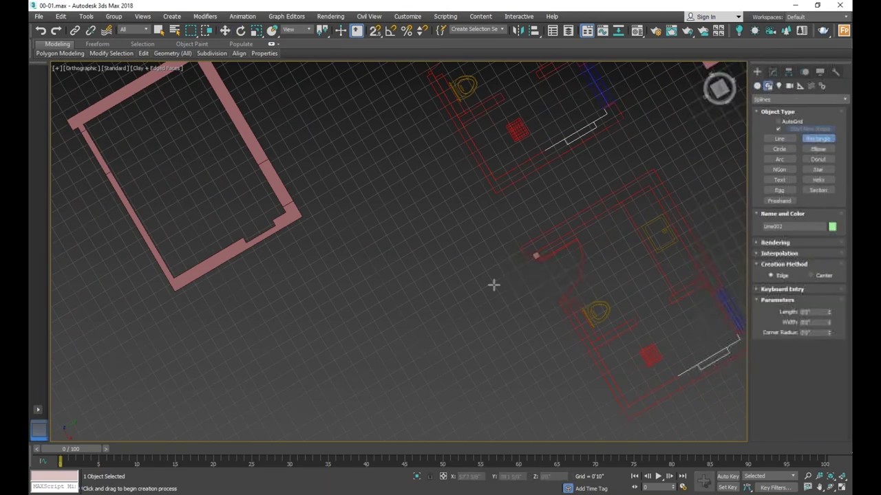
drag(493, 285, 427, 395)
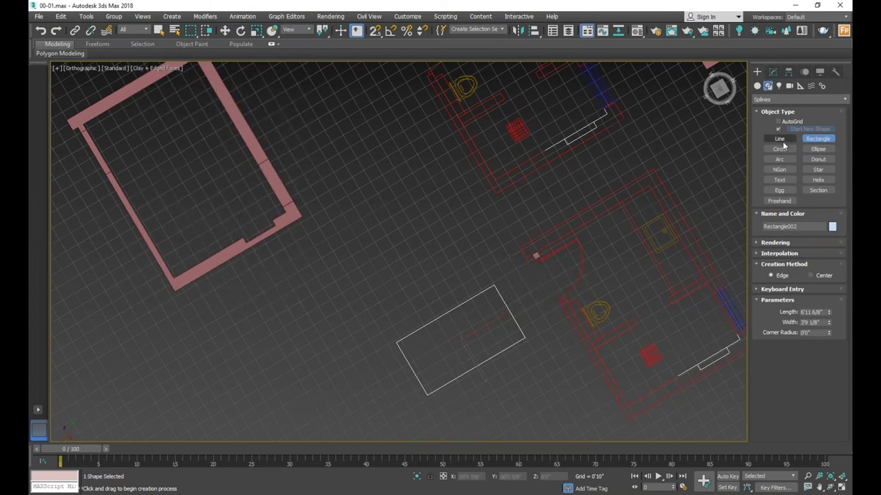
- Add an Extrude modifier of 5'0" to the rectangle and frame it in the view
click(771, 73)
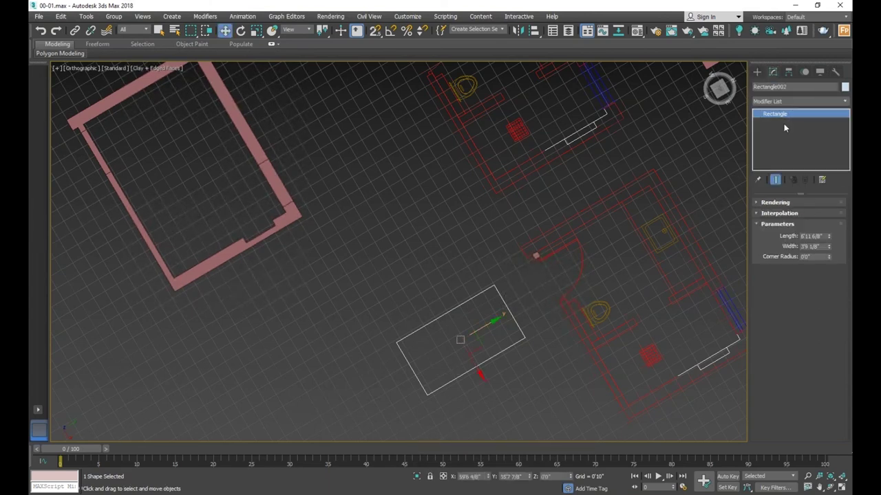
click(792, 103)
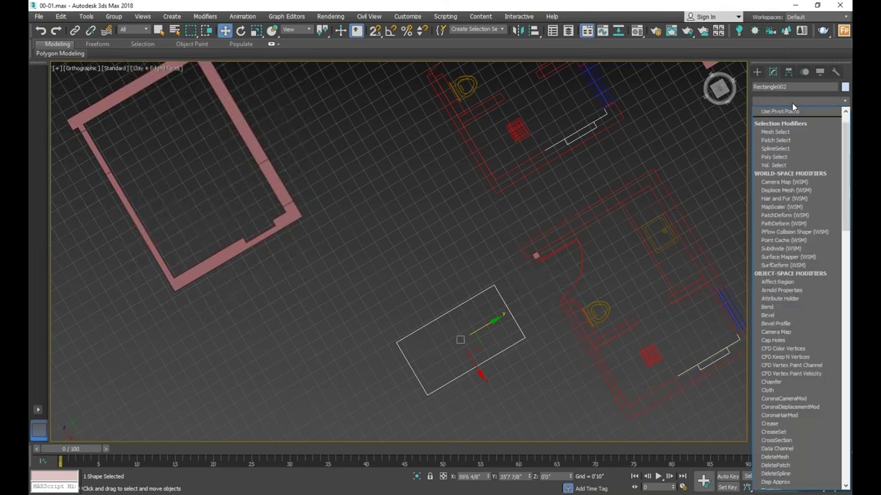
key(e)
key(x)
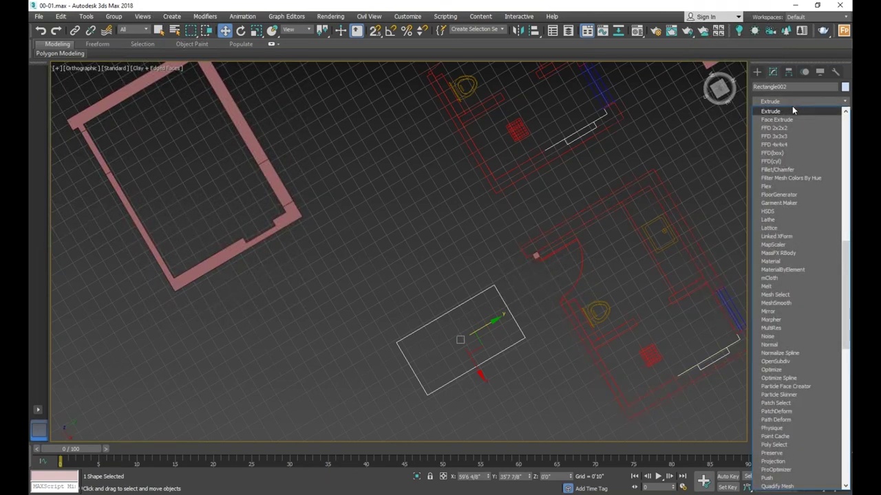
key(Return)
key(z)
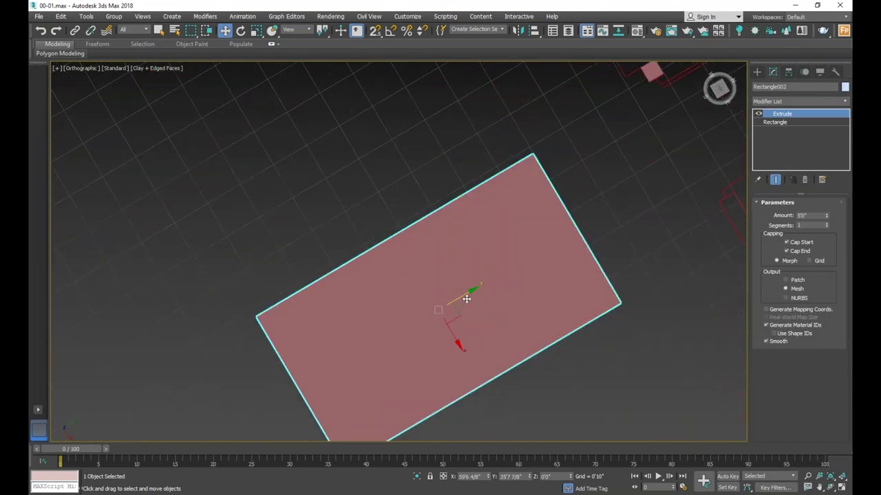
scroll(504, 262, down, 3)
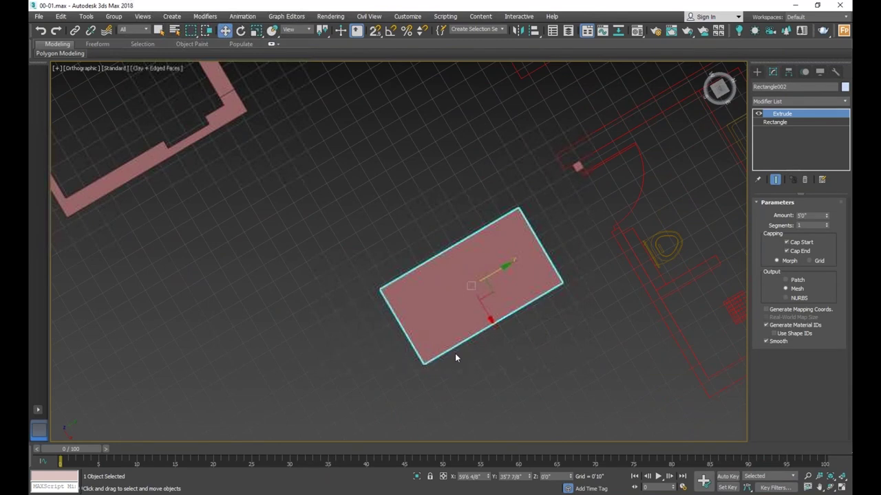
scroll(578, 169, up, 4)
scroll(535, 219, down, 4)
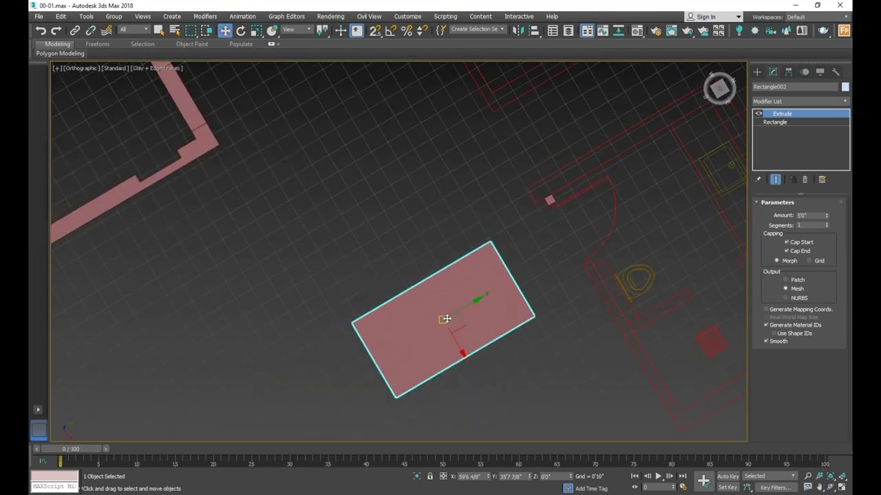
- Delete the extruded test rectangle
key(Delete)
scroll(556, 250, down, 1)
scroll(556, 250, down, 1)
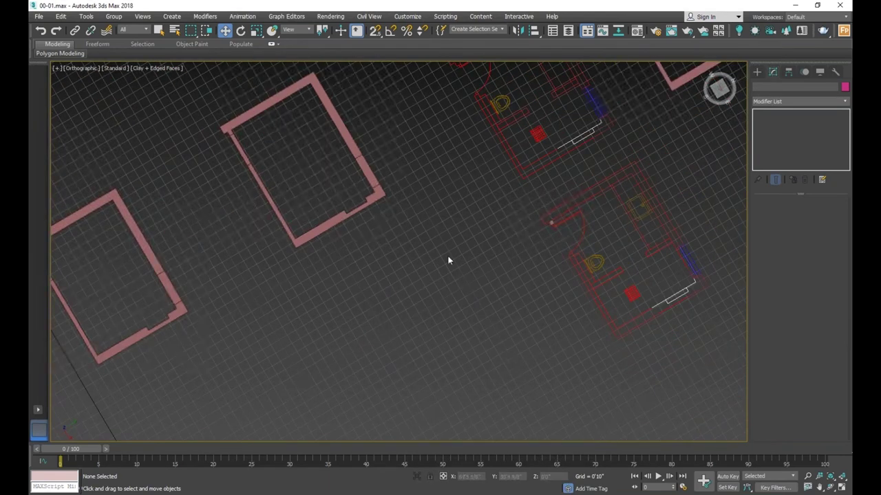
- Orbit to a tilted 3D view of the red wall shells
click(240, 30)
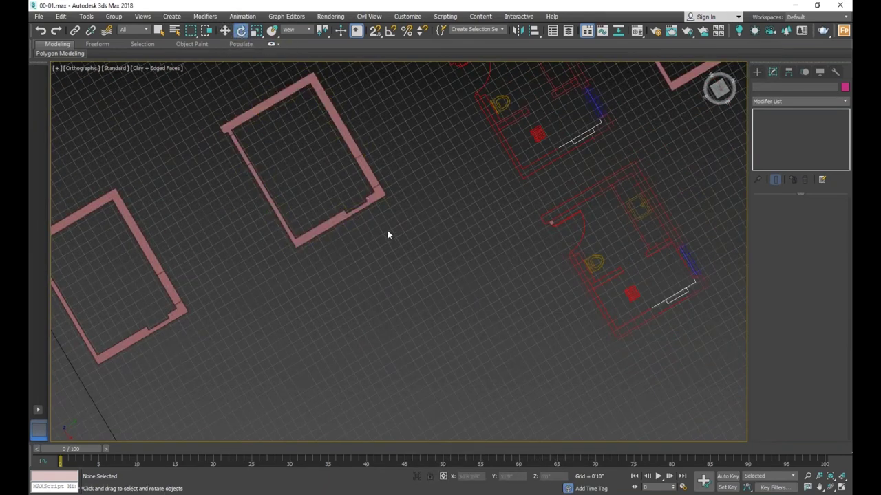
click(830, 487)
mouse_move(417, 298)
mouse_down()
mouse_move(395, 229)
mouse_move(403, 283)
mouse_move(363, 293)
mouse_move(336, 262)
mouse_move(332, 269)
mouse_up()
key(w)
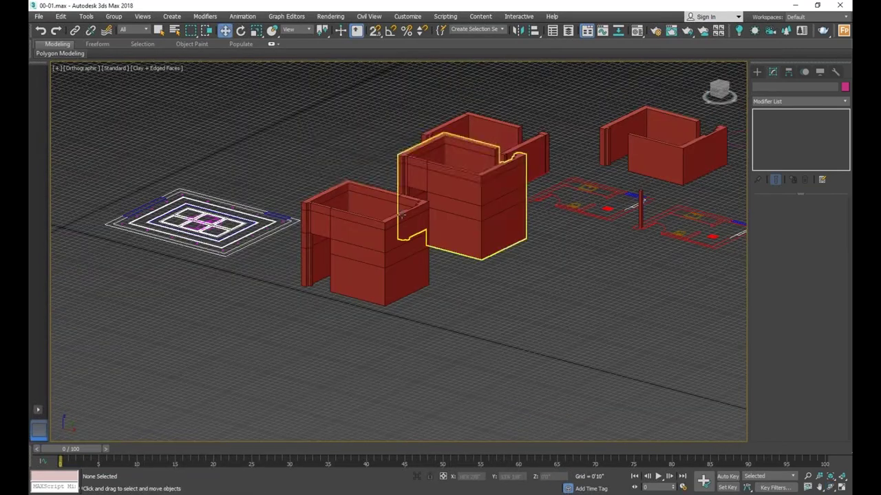
- Select the front wall shell, then the flat floor-plan drawing
click(371, 261)
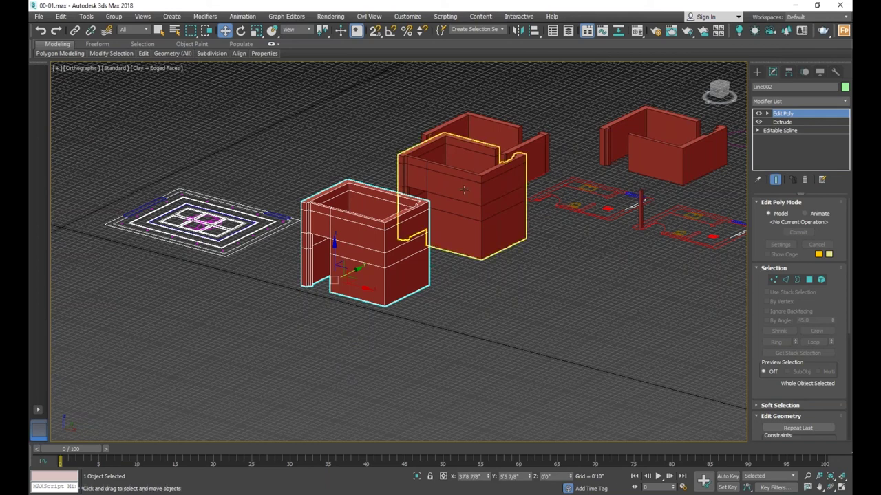
scroll(464, 190, down, 3)
scroll(330, 207, up, 1)
scroll(331, 206, up, 4)
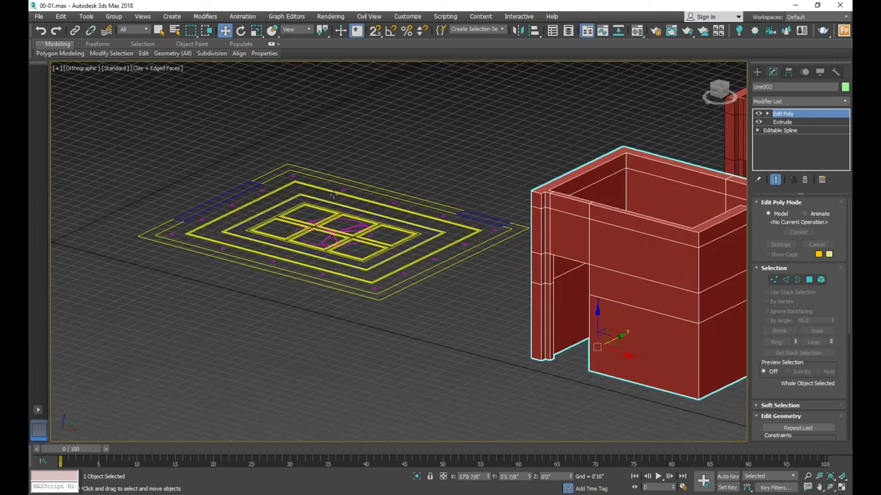
click(350, 182)
scroll(350, 182, down, 2)
scroll(350, 182, down, 2)
- Turn on snapping and pick the Box standard primitive
click(761, 73)
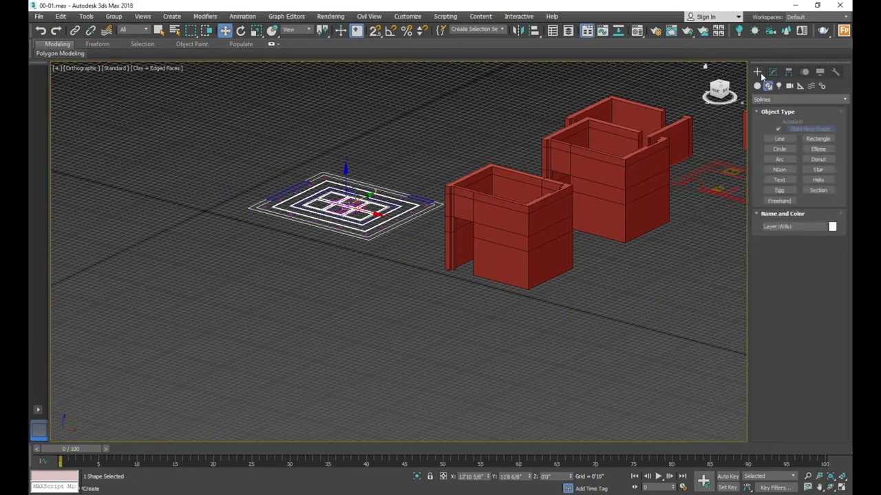
click(818, 139)
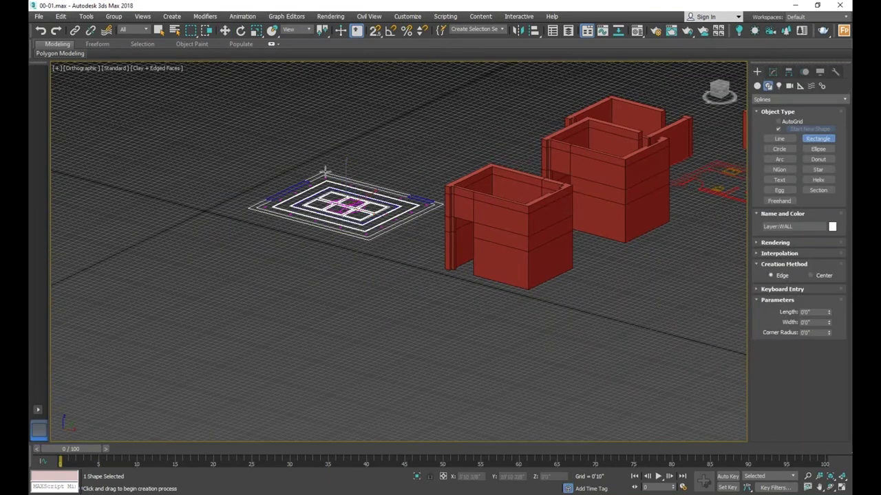
scroll(323, 176, up, 2)
scroll(323, 175, up, 3)
key(s)
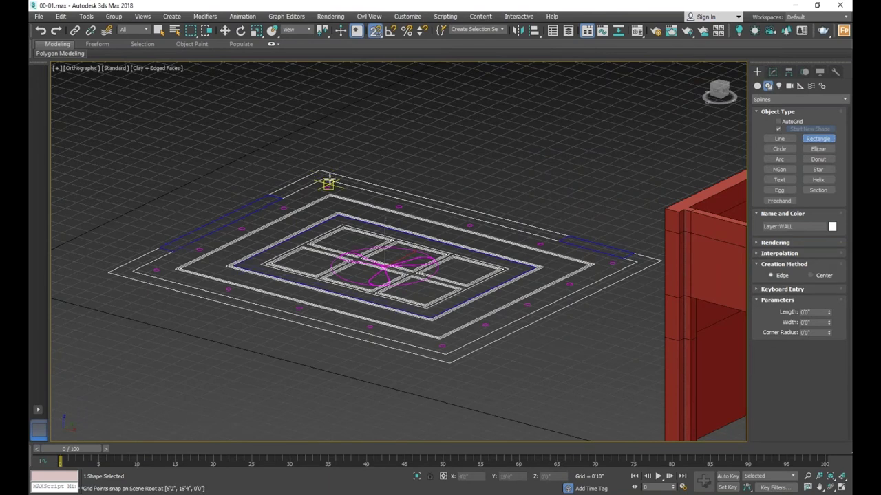
click(757, 85)
click(780, 131)
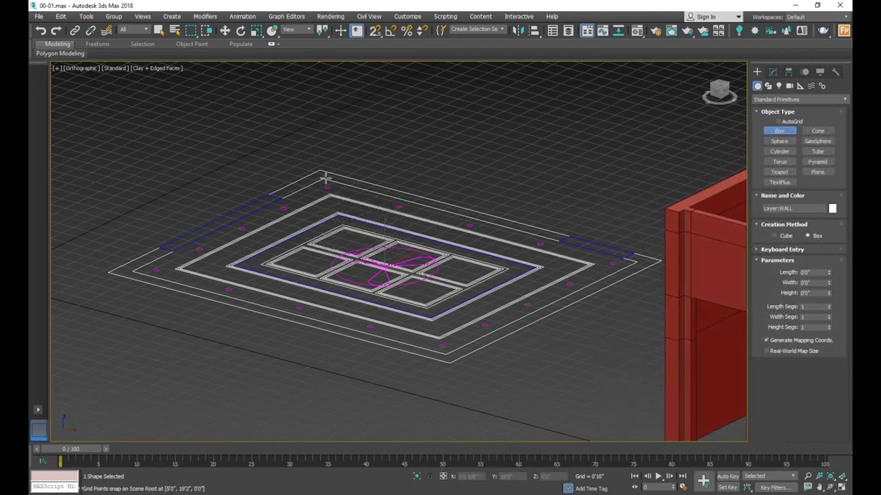
- With Endpoint snap, draw a 14'0" × 17'0" box over the floor outline, 0'2" high
right_click(377, 30)
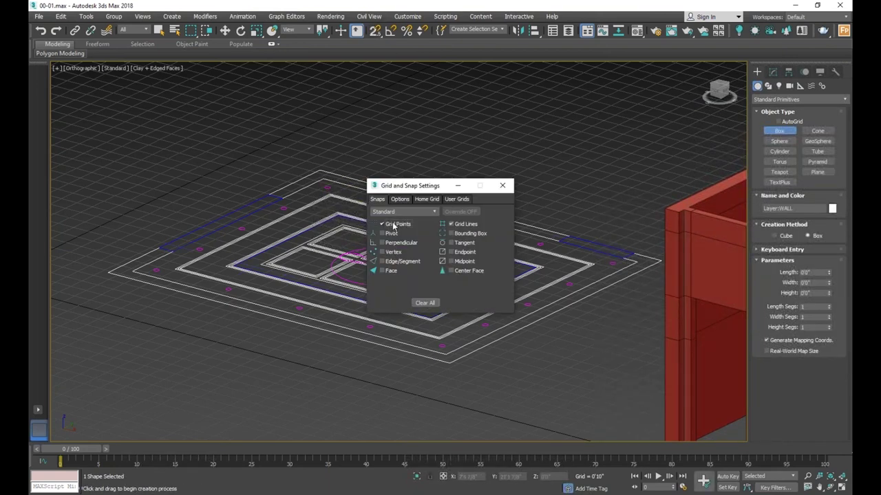
click(451, 252)
click(502, 186)
drag(323, 178, 446, 341)
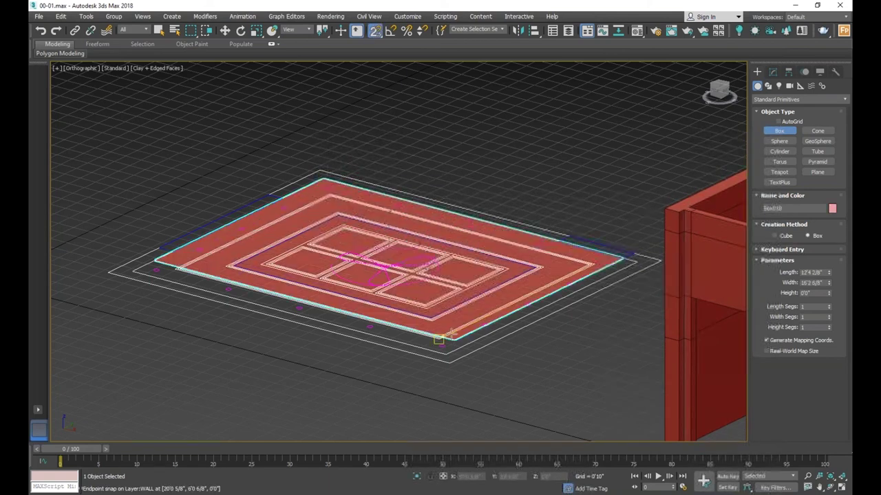
key(s)
click(448, 345)
scroll(467, 267, down, 2)
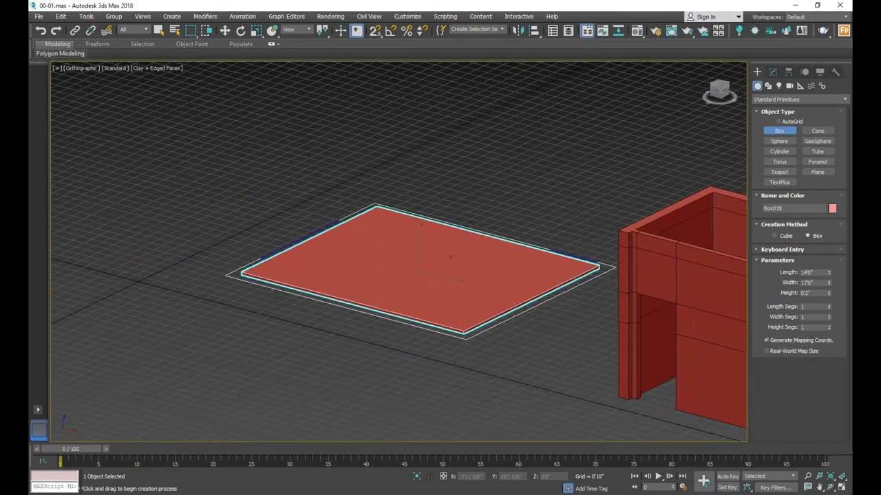
- Move the slab left beside the floor plan, then select the floor-plan drawing
click(225, 31)
scroll(440, 280, up, 2)
scroll(444, 278, up, 2)
scroll(474, 266, down, 2)
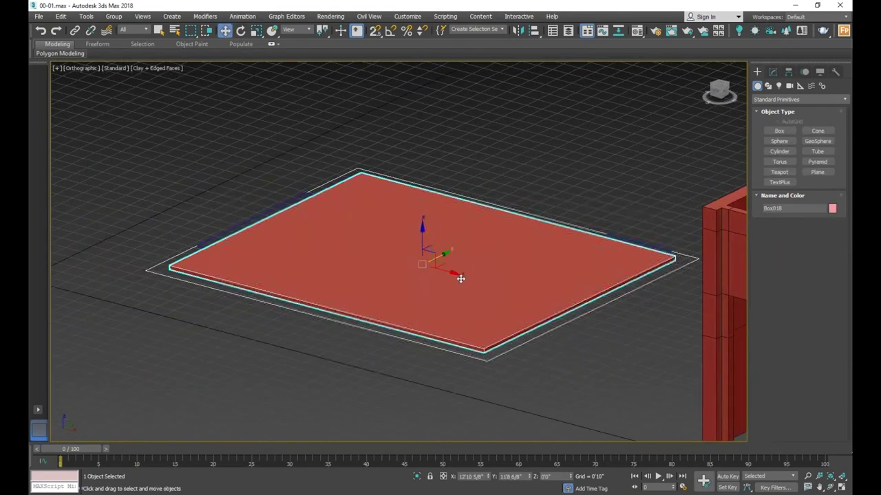
scroll(460, 278, down, 2)
drag(451, 274, 288, 229)
scroll(354, 264, up, 2)
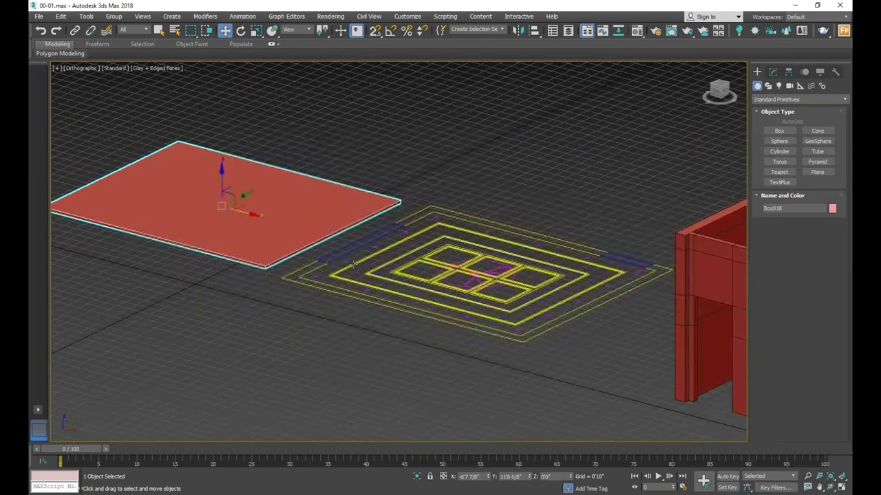
click(353, 263)
scroll(354, 254, up, 3)
- Switch to Top view framed on the selected floor-plan drawing
scroll(581, 244, up, 2)
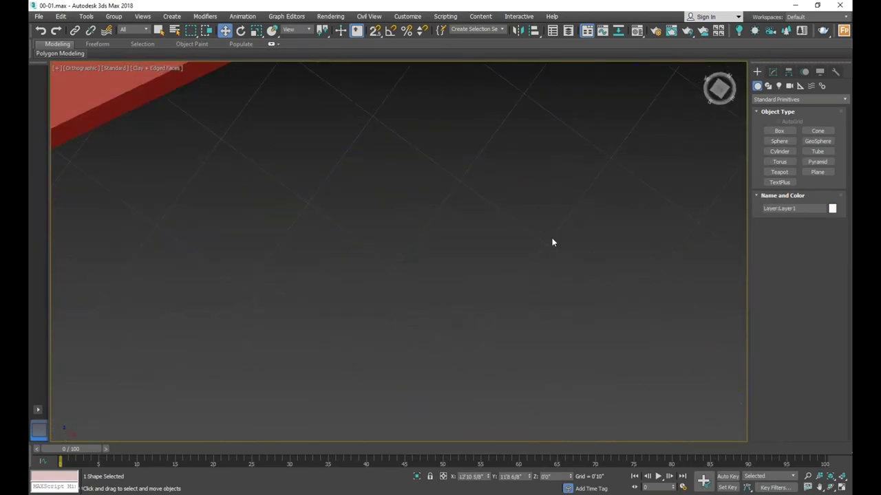
scroll(567, 238, up, 1)
scroll(567, 238, down, 6)
scroll(567, 237, down, 2)
key(z)
key(t)
key(z)
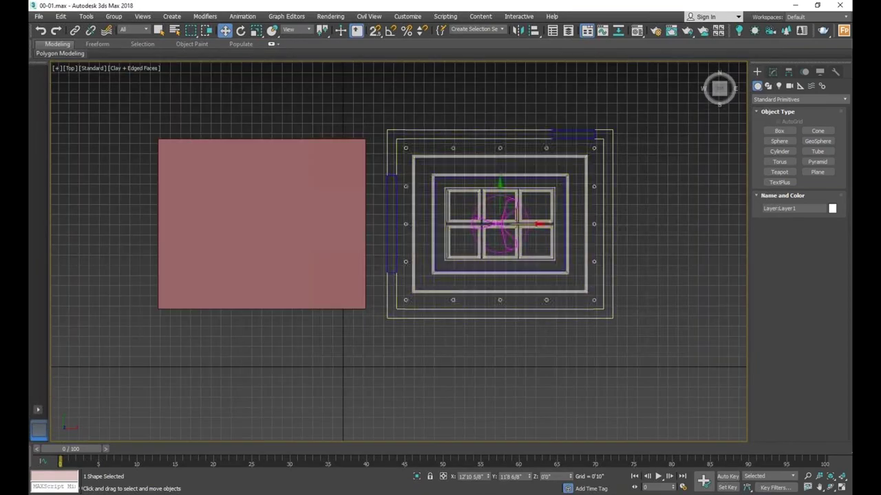
scroll(477, 157, up, 3)
scroll(556, 131, up, 2)
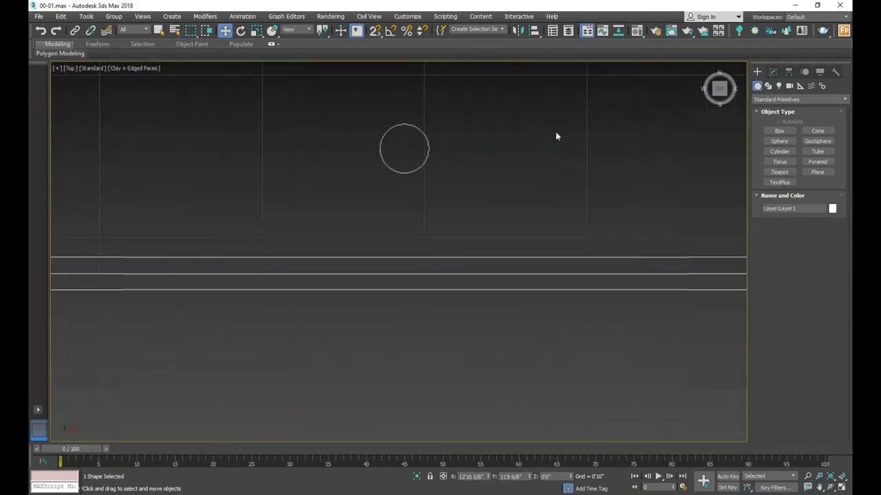
- Snap a cylinder of radius about 0'1 4/8" onto one of the plan's small circles
click(781, 152)
scroll(446, 161, up, 2)
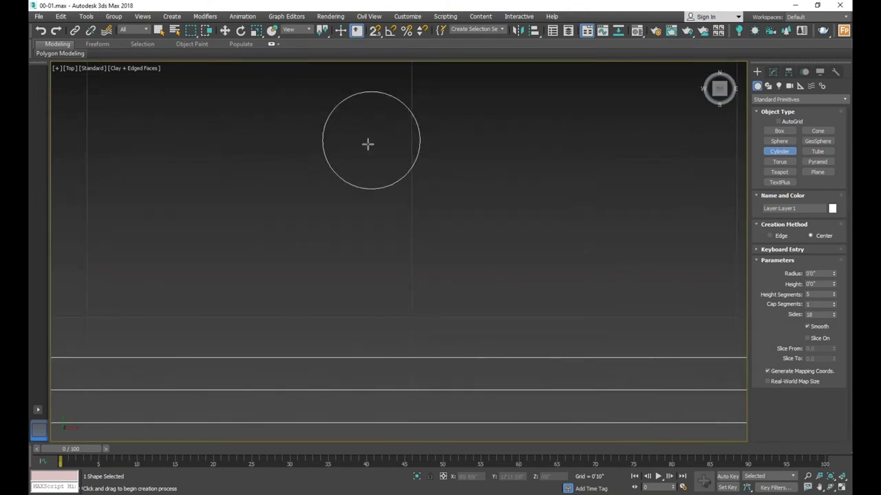
key(s)
mouse_move(372, 138)
mouse_down()
mouse_move(390, 166)
mouse_move(375, 187)
mouse_up()
key(s)
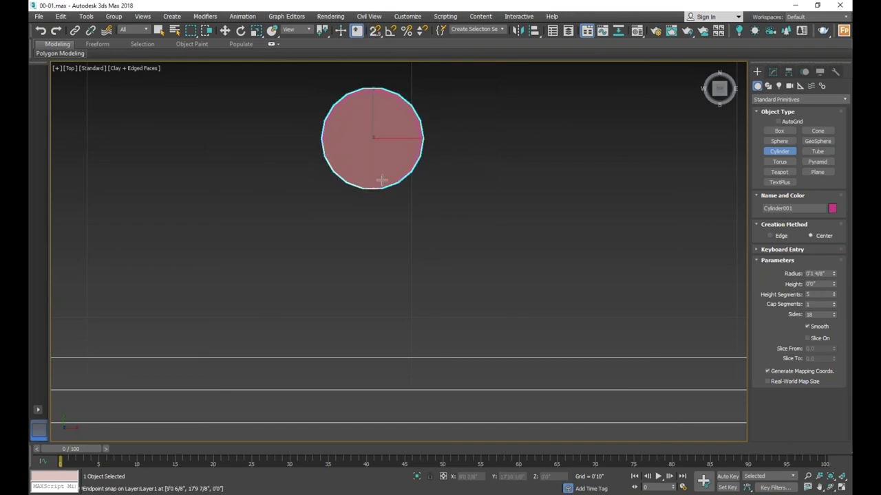
- Select the floor slab together with the floor-plan drawing
click(224, 30)
scroll(461, 211, down, 10)
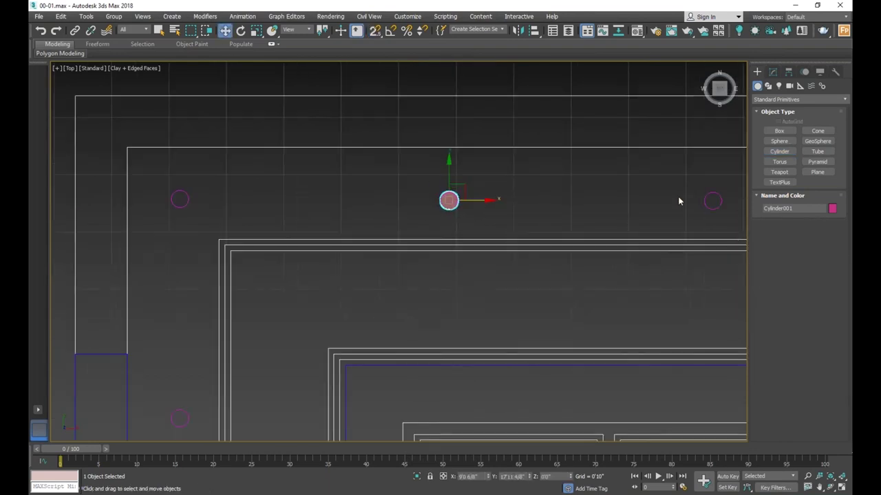
scroll(738, 202, down, 5)
scroll(506, 207, down, 4)
scroll(506, 207, down, 2)
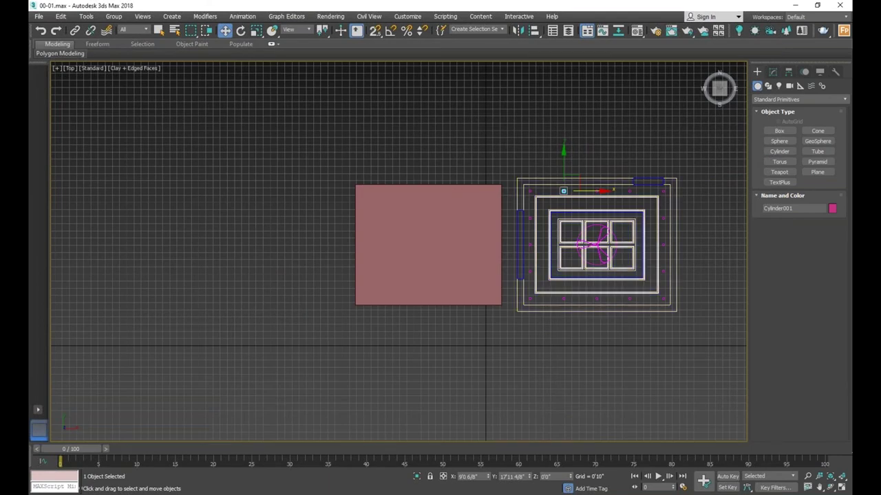
click(473, 214)
scroll(475, 215, down, 2)
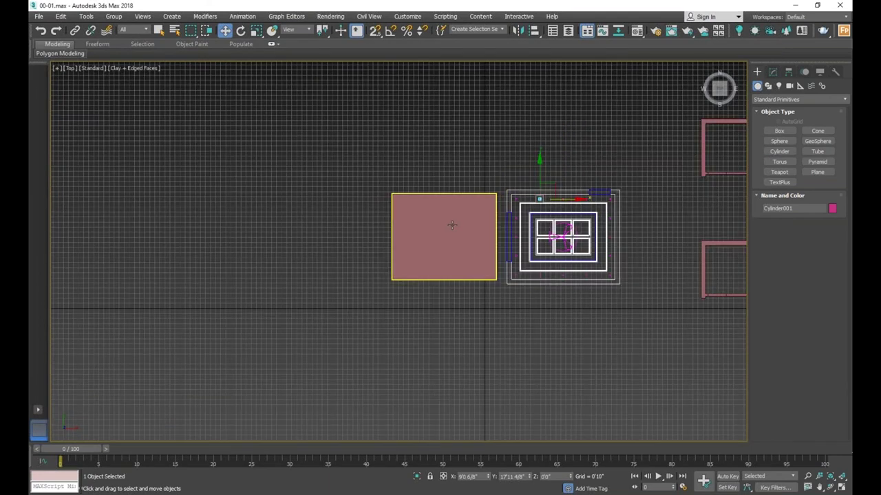
scroll(494, 180, down, 3)
ctrl+click(515, 210)
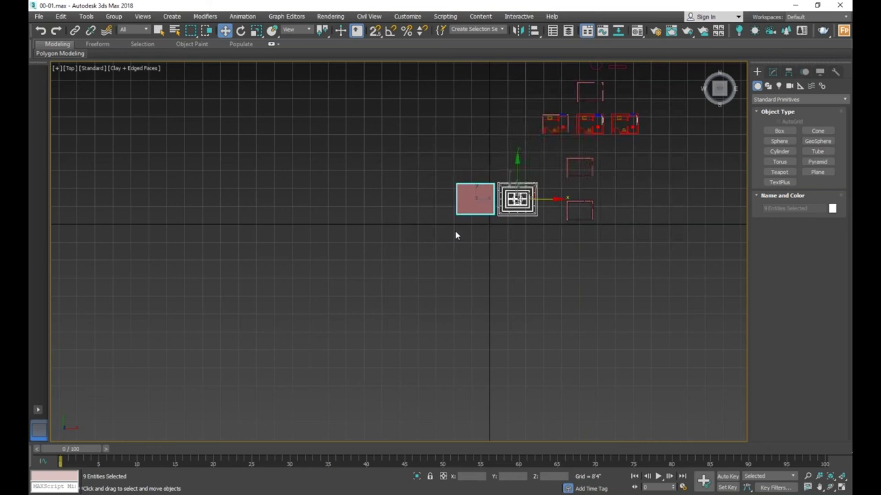